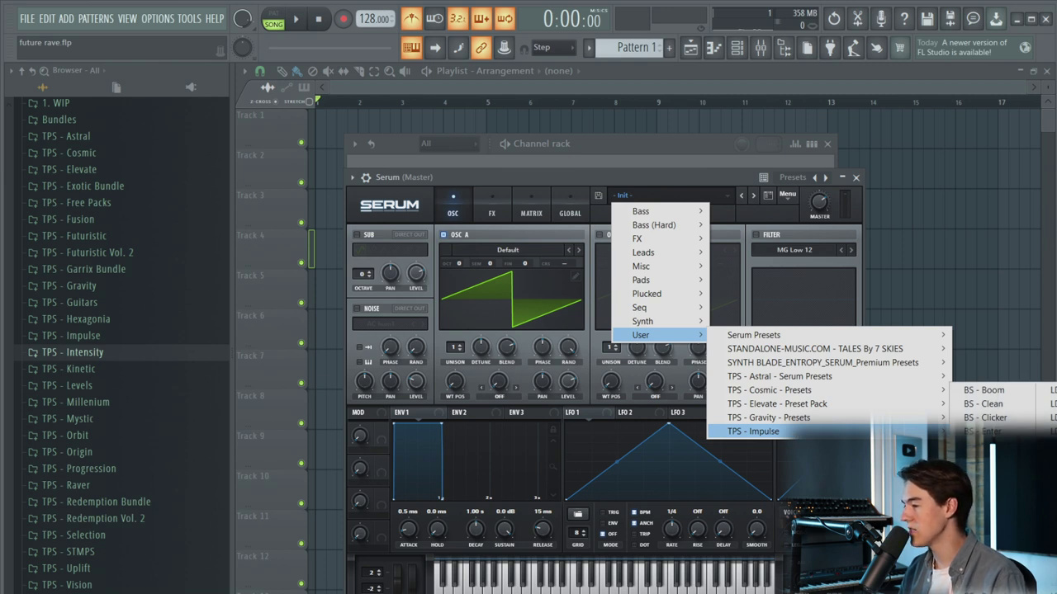
# - Load the LD - Expert preset from the TPS - Impulse bank, review its effects chain, and close the synth window
pyautogui.click(1050, 431)
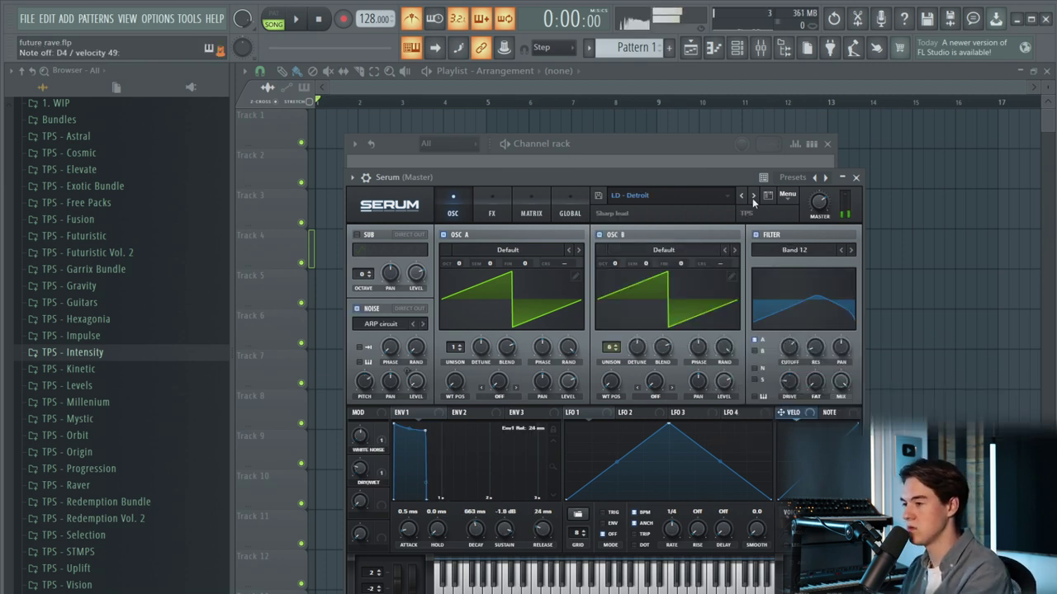
pyautogui.click(752, 198)
pyautogui.click(753, 198)
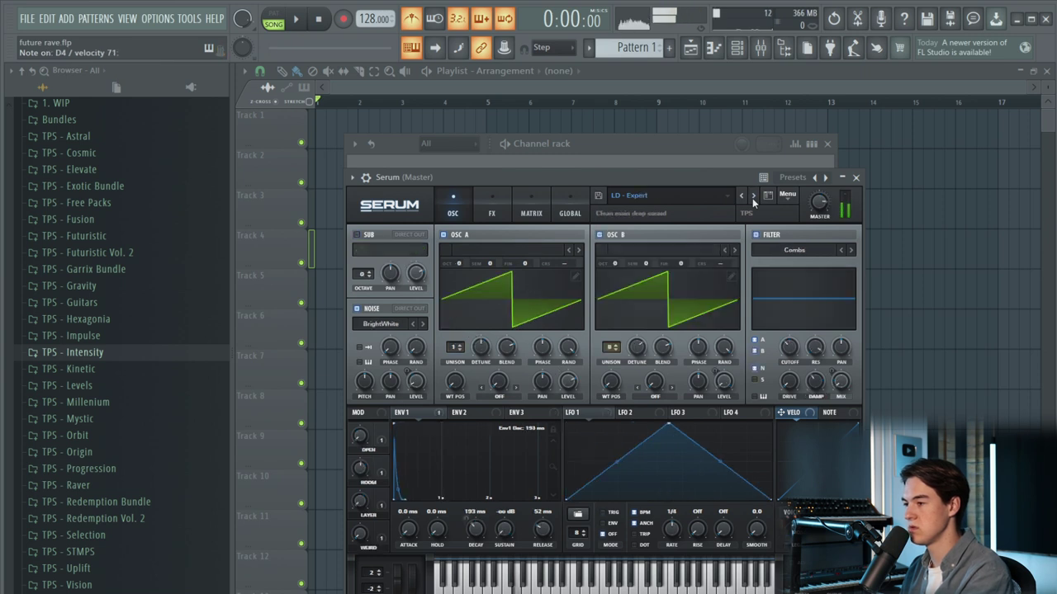
pyautogui.click(496, 213)
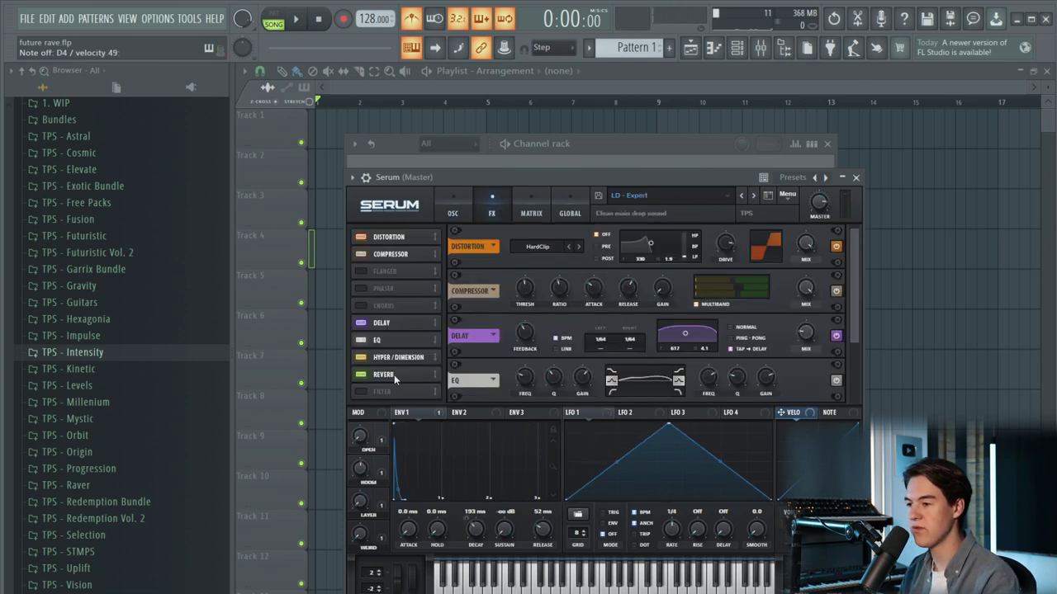
pyautogui.click(856, 178)
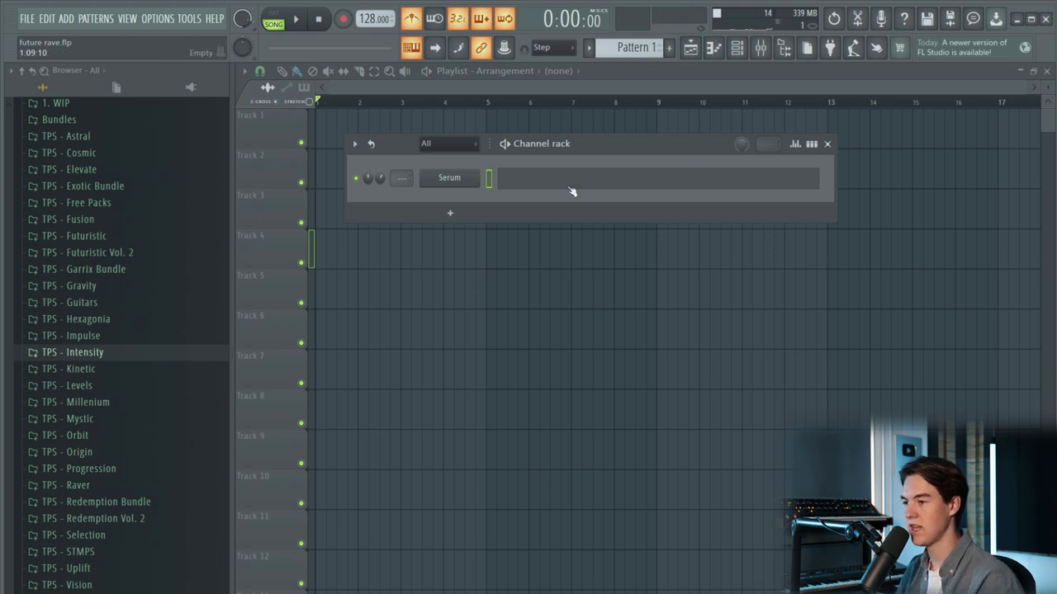
# - Open the Serum channel's piano roll and place short A#3 notes at the start of bar 1
pyautogui.click(508, 180)
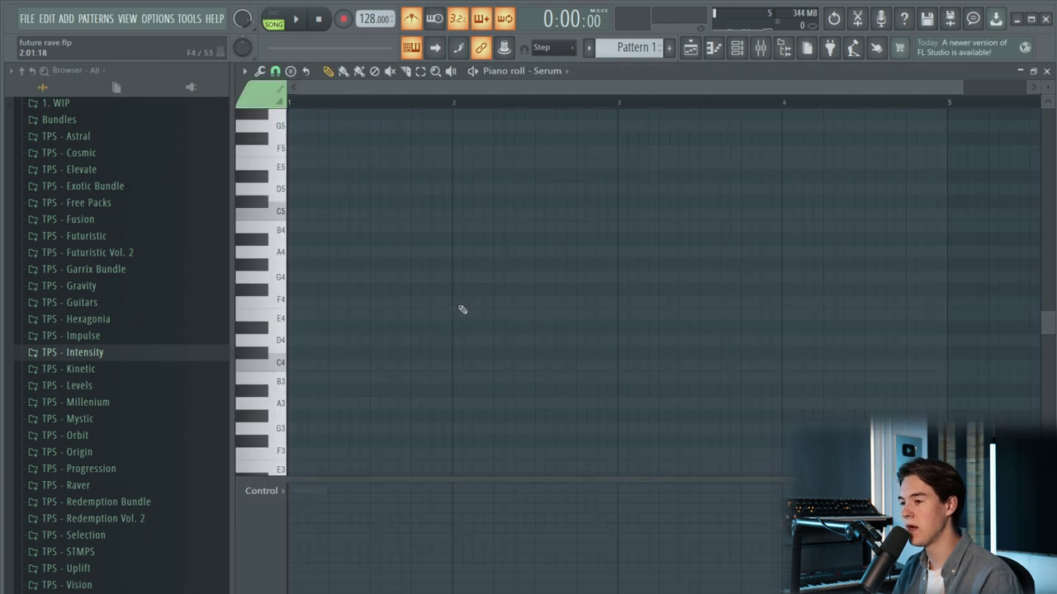
pyautogui.scroll(-1, 412, 297)
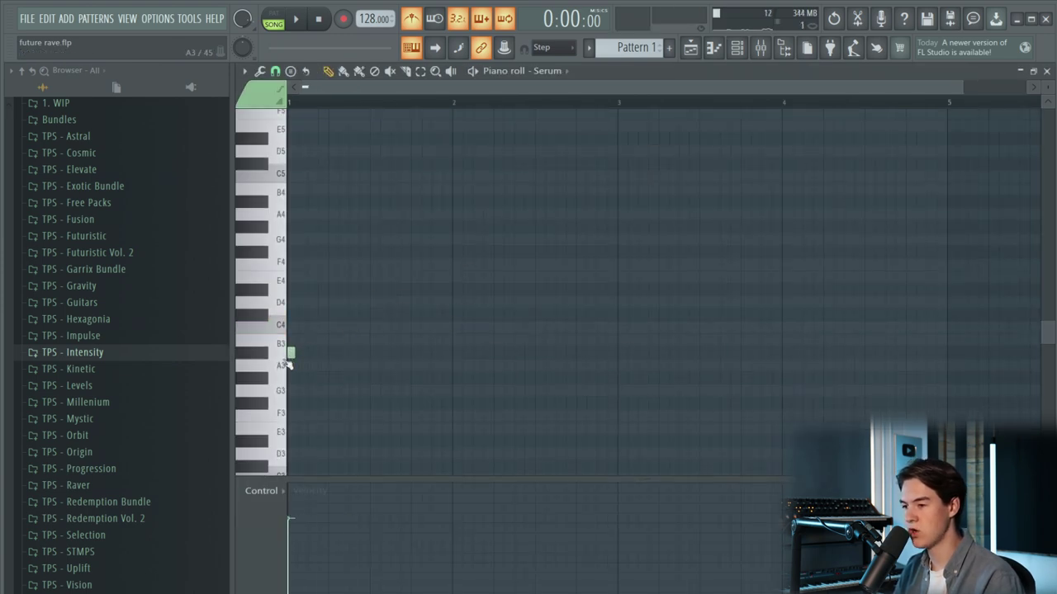
pyautogui.scroll(2, 289, 364)
pyautogui.click(287, 17)
pyautogui.click(314, 352)
pyautogui.click(333, 352)
pyautogui.press('space')
pyautogui.moveTo(315, 353); pyautogui.dragTo(335, 353)
# - Lower Serum's master volume to 68% (-10.1 dB) and close the synth window
pyautogui.click(737, 49)
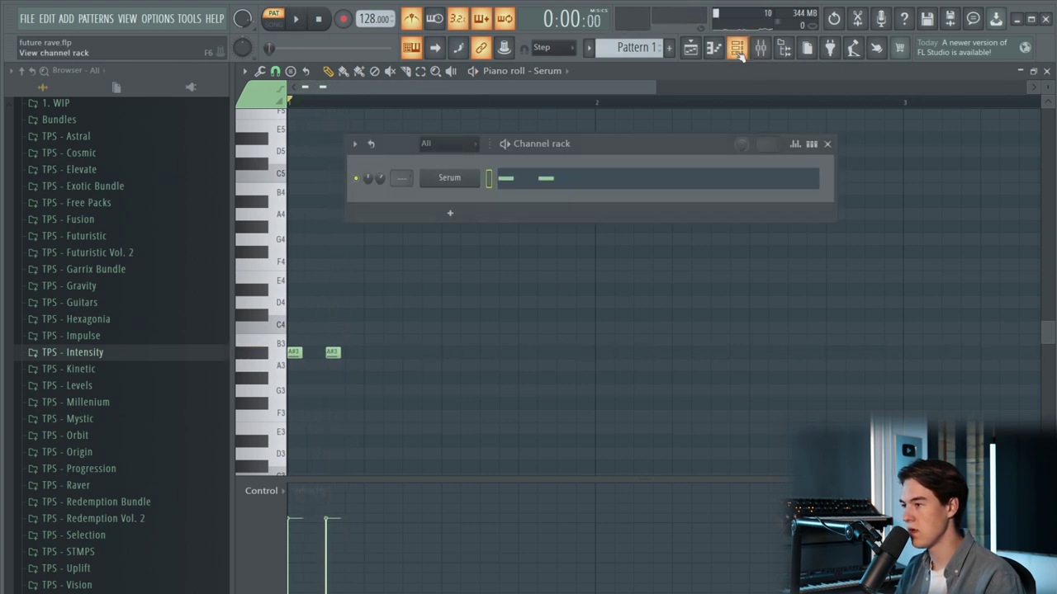
pyautogui.click(450, 179)
pyautogui.moveTo(824, 205); pyautogui.dragTo(822, 225)
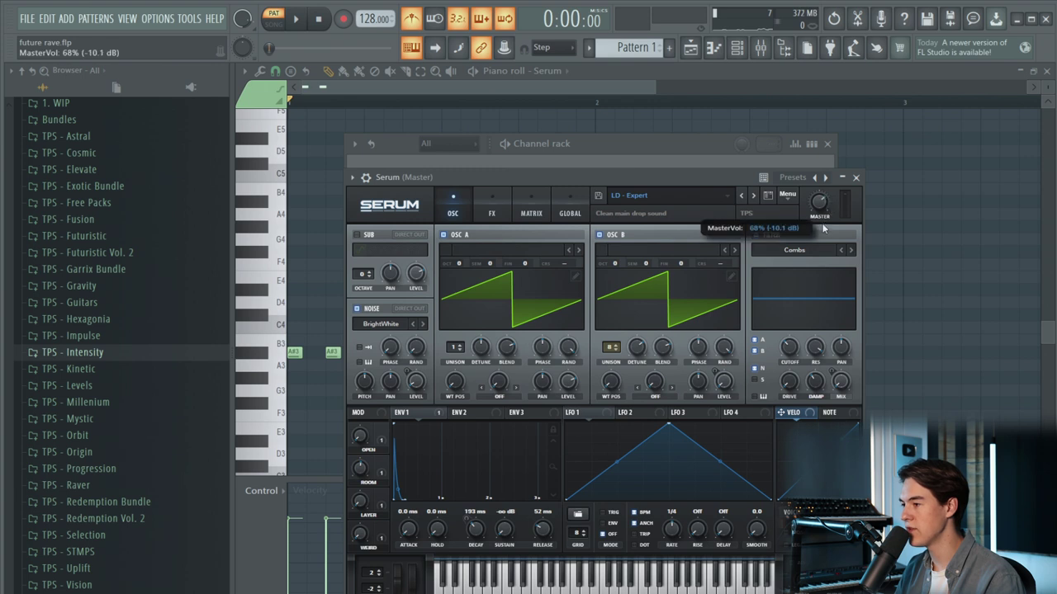
pyautogui.rightClick(980, 234)
# - Turn off the metronome and extend the short A#3 rhythm through the first half of bar 1 while auditioning it
pyautogui.press('space')
pyautogui.press('space')
pyautogui.press('space')
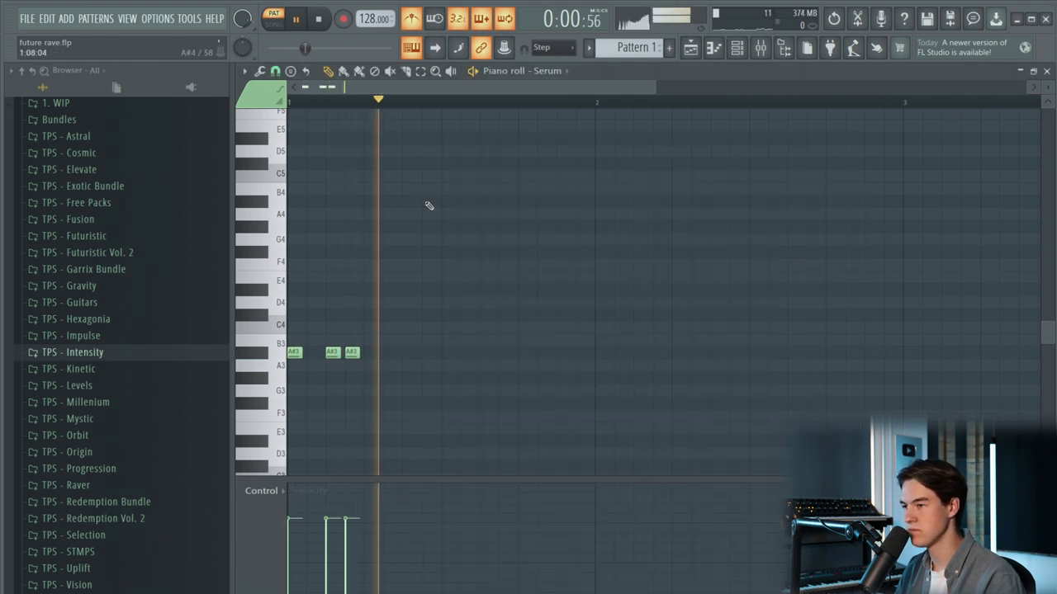
pyautogui.press('space')
pyautogui.click(353, 352)
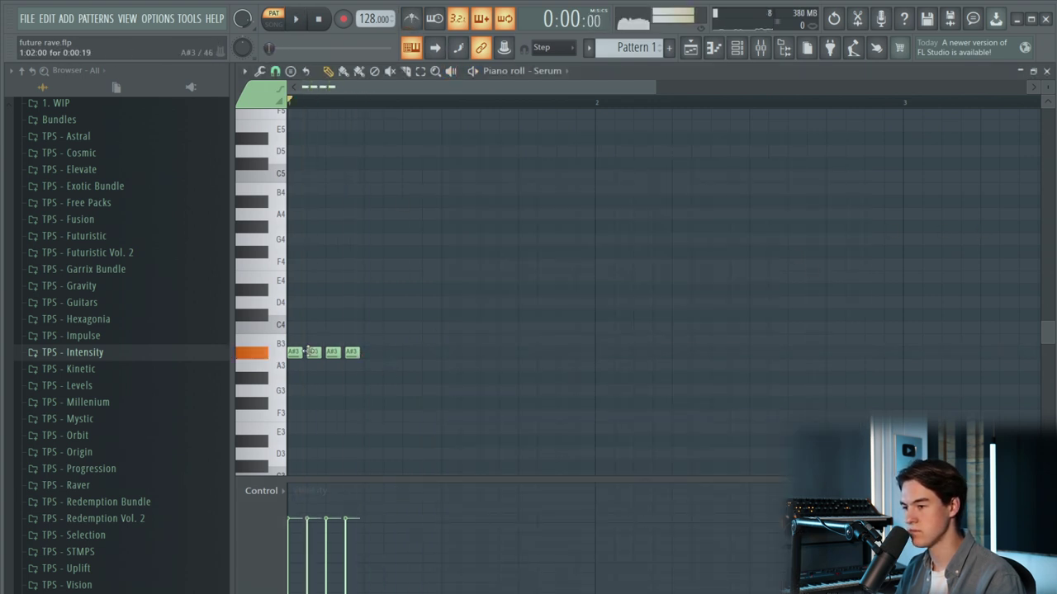
pyautogui.click(371, 352)
pyautogui.click(409, 353)
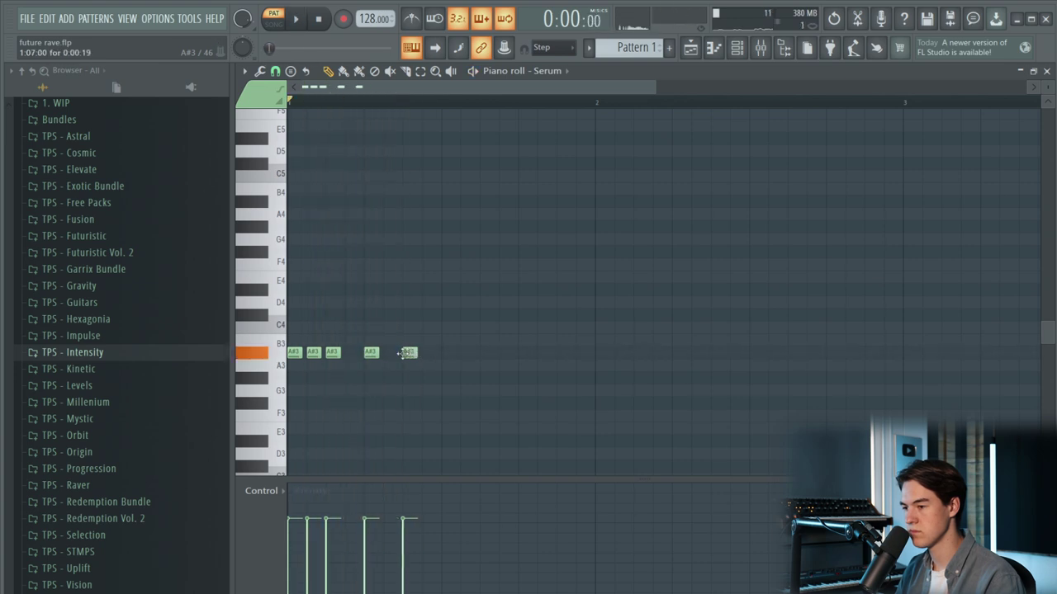
# - Complete the bar 1 rhythm with further A#3 pairs and a closing group of three, checking it in playback
pyautogui.press('space')
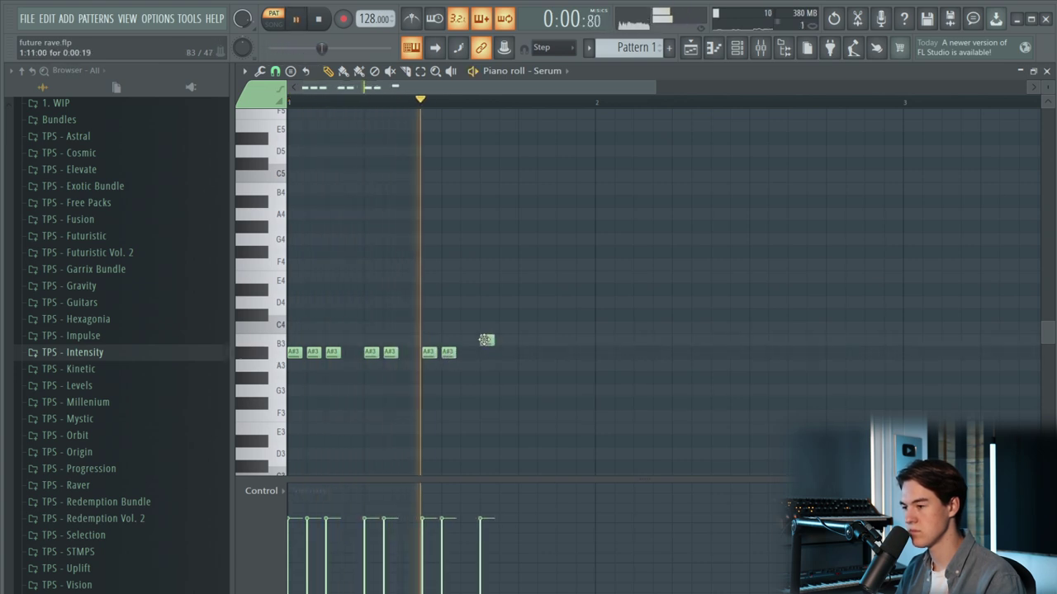
pyautogui.click(487, 351)
pyautogui.click(505, 352)
pyautogui.click(564, 353)
pyautogui.click(544, 353)
pyautogui.click(583, 352)
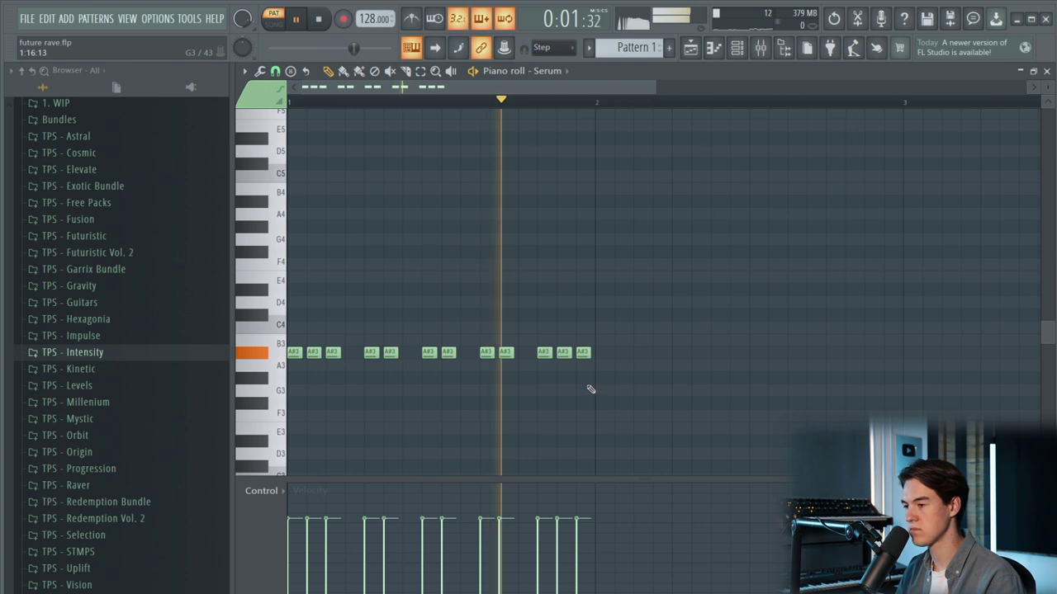
pyautogui.scroll(1, 587, 388)
pyautogui.press('space')
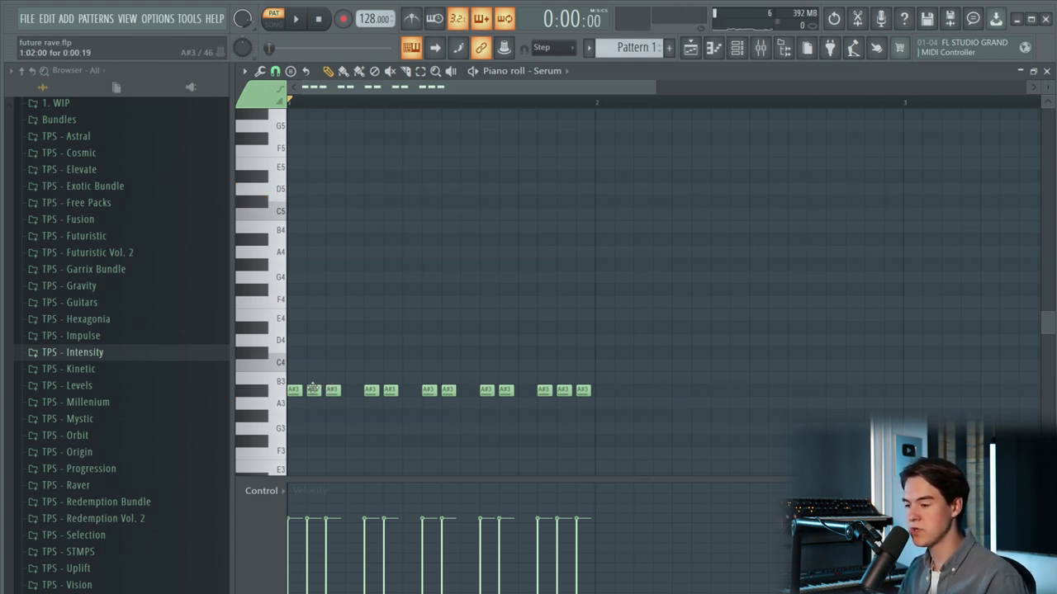
# - Move the third A#3 note of bar 1 up to C#5 and audition the pattern
pyautogui.press('space')
pyautogui.press('space')
pyautogui.press('space')
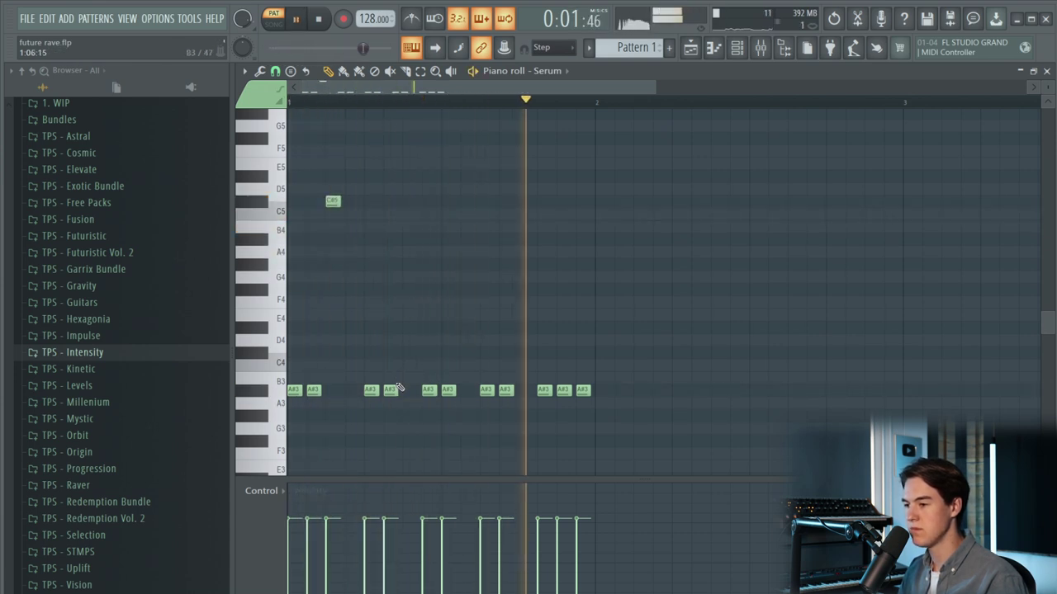
pyautogui.press('space')
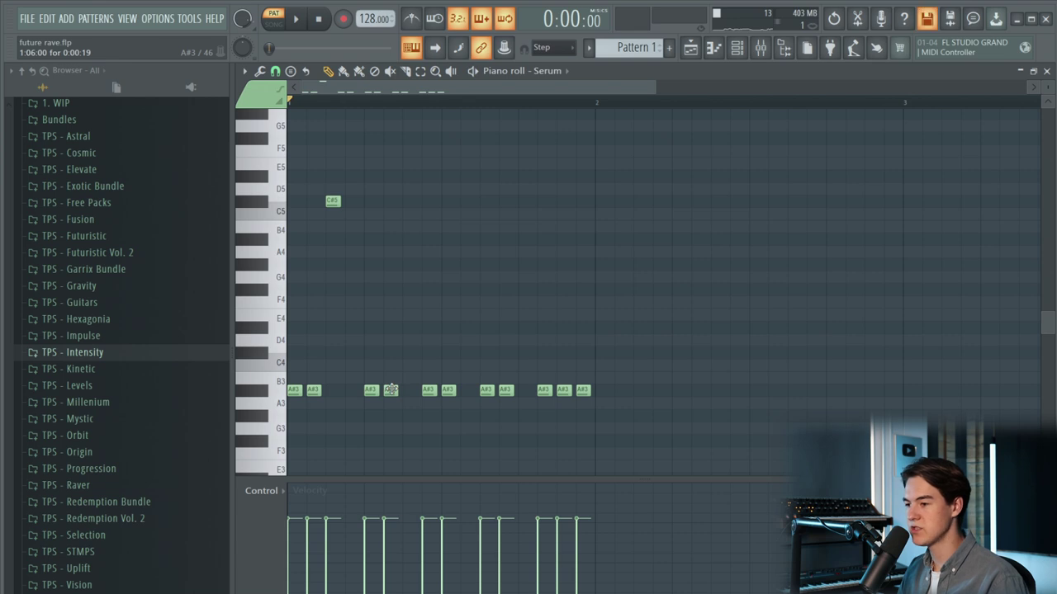
# - Move the second note of each of the three A#3 pairs in bar 1 up to C#5
pyautogui.click(449, 390)
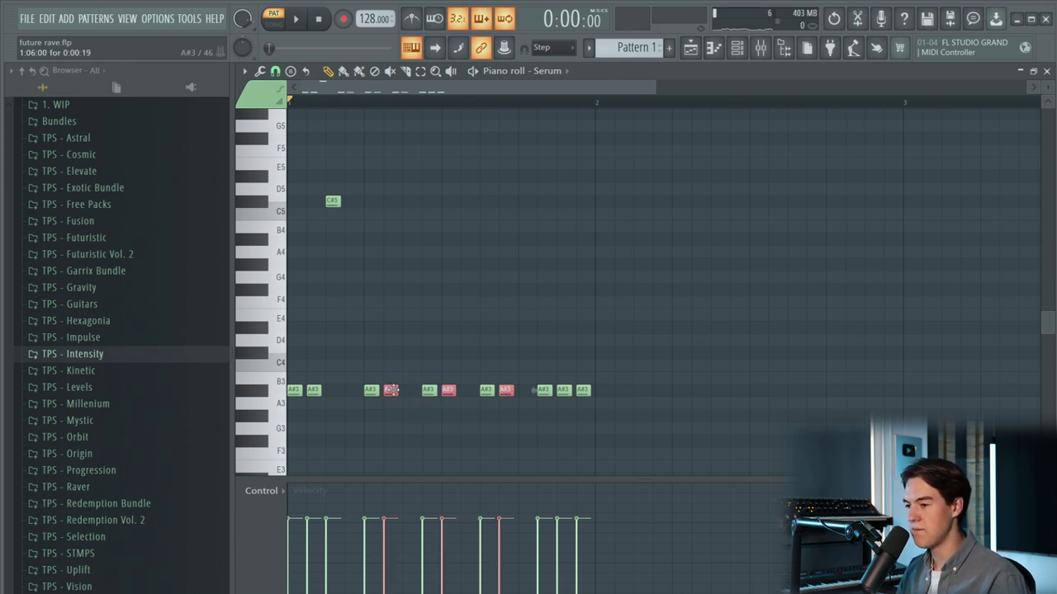
pyautogui.press('space')
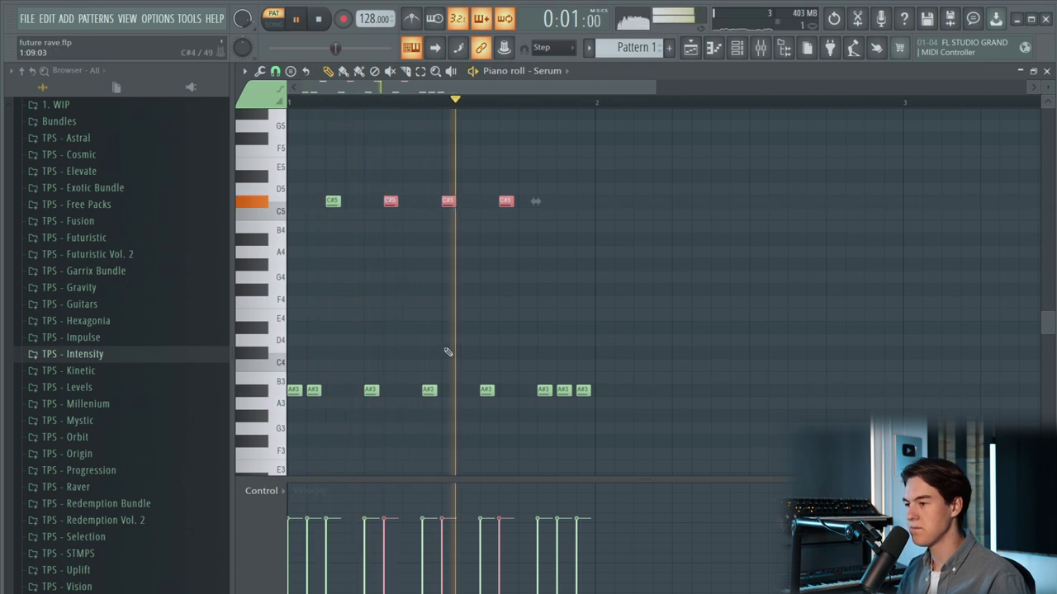
pyautogui.keyDown('ctrl'); pyautogui.click(540, 344); pyautogui.keyUp('ctrl')
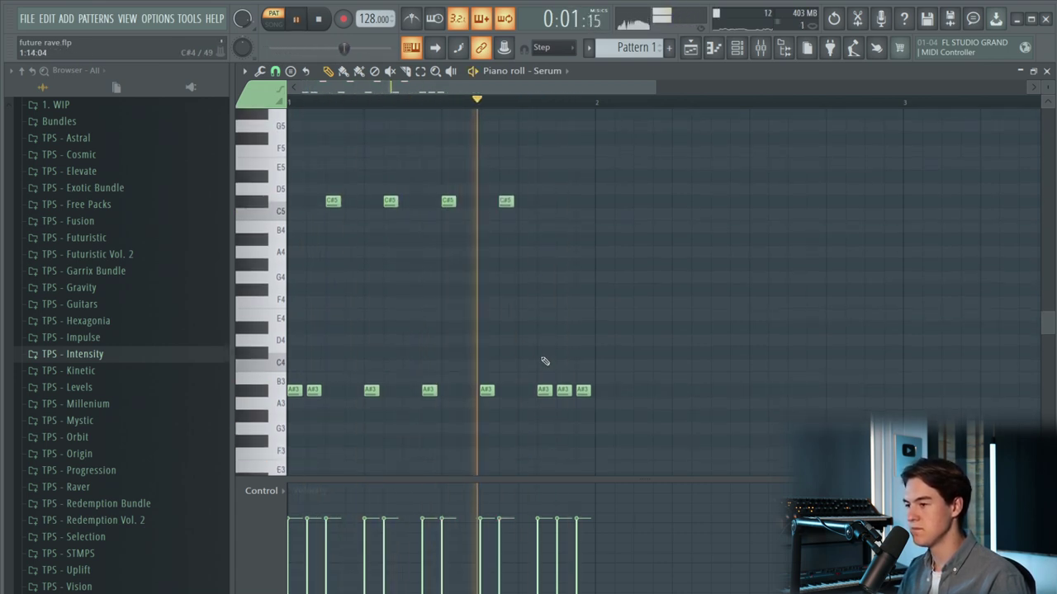
# - Replace the middle A#3 of the closing three-note group in bar 1 with a C#5 and audition the pattern
pyautogui.press('space')
pyautogui.press('space')
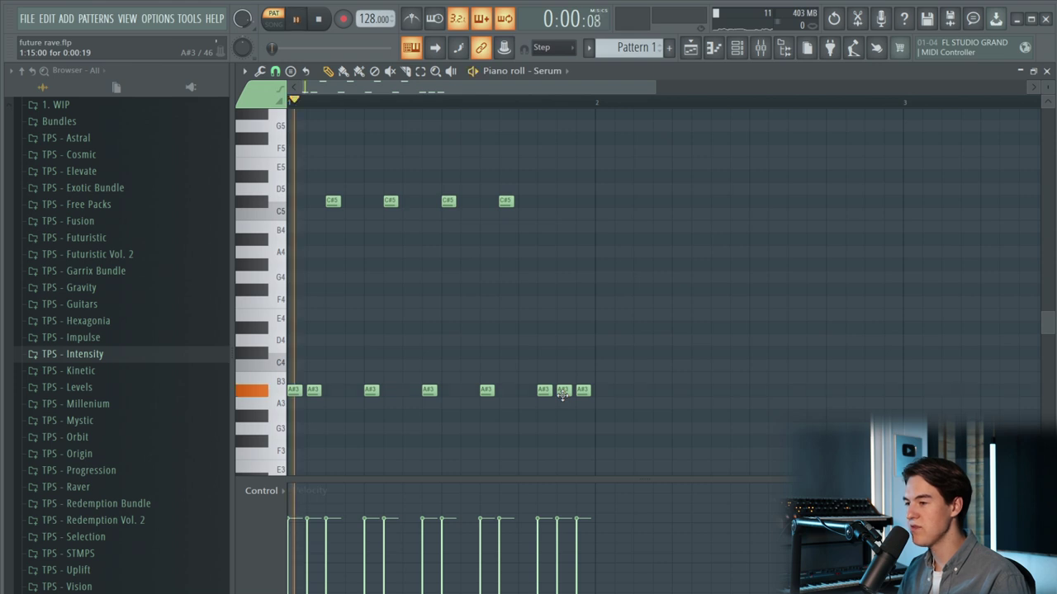
pyautogui.press('space')
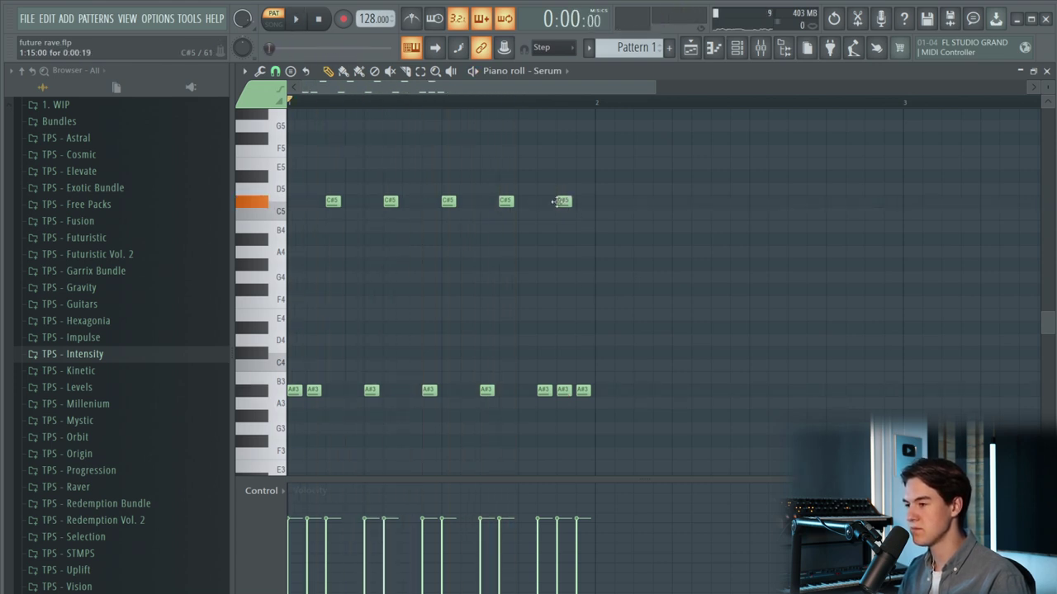
pyautogui.press('space')
pyautogui.rightClick(563, 390)
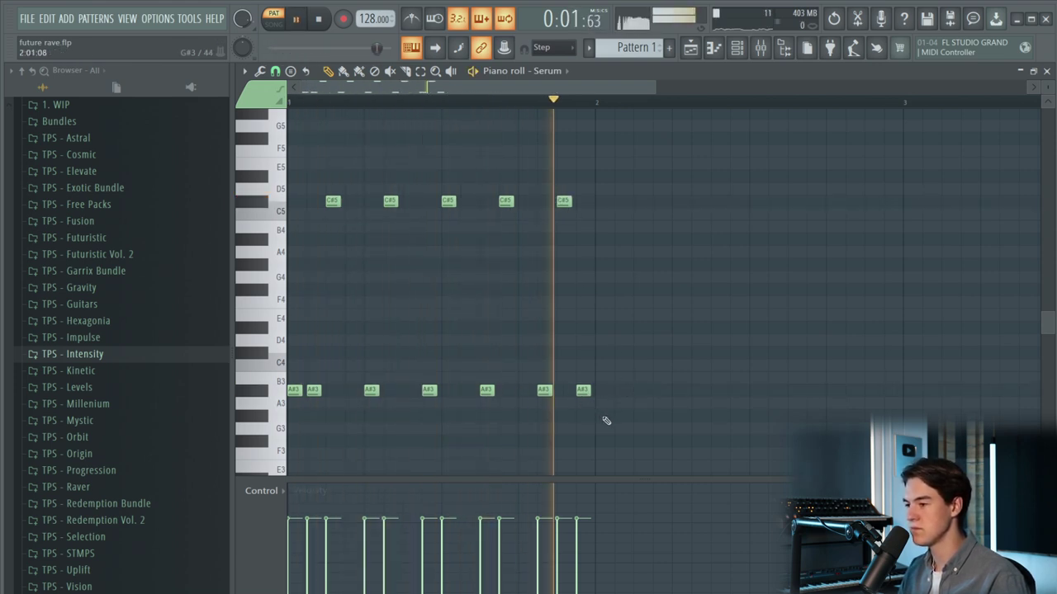
pyautogui.press('space')
# - Lengthen the C#5 notes in bar 1 and slightly extend the A#3 notes between them while auditioning
pyautogui.hotkey('ctrl', 'a')
pyautogui.click(338, 235)
pyautogui.moveTo(316, 197); pyautogui.dragTo(667, 210)
pyautogui.moveTo(363, 383); pyautogui.dragTo(495, 393)
pyautogui.press('space')
pyautogui.keyDown('ctrl'); pyautogui.click(565, 393); pyautogui.keyUp('ctrl')
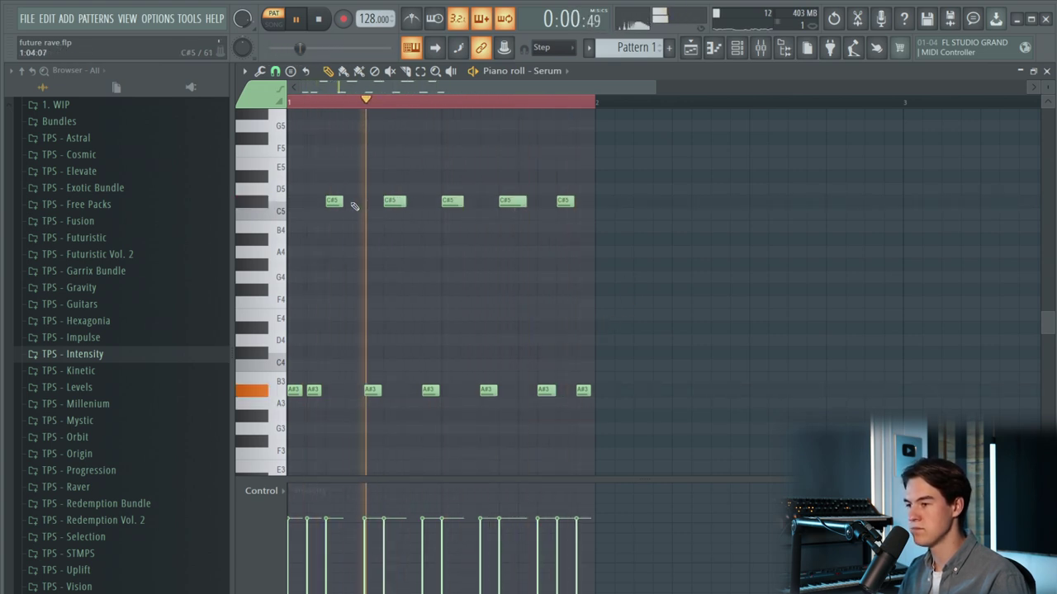
pyautogui.moveTo(342, 201); pyautogui.dragTo(347, 202)
pyautogui.press('space')
# - Copy the whole bar 1 pattern into bar 2 and play back the two bars
pyautogui.doubleClick(585, 103)
pyautogui.scroll(-2, 548, 179)
pyautogui.moveTo(666, 449); pyautogui.dragTo(292, 169)
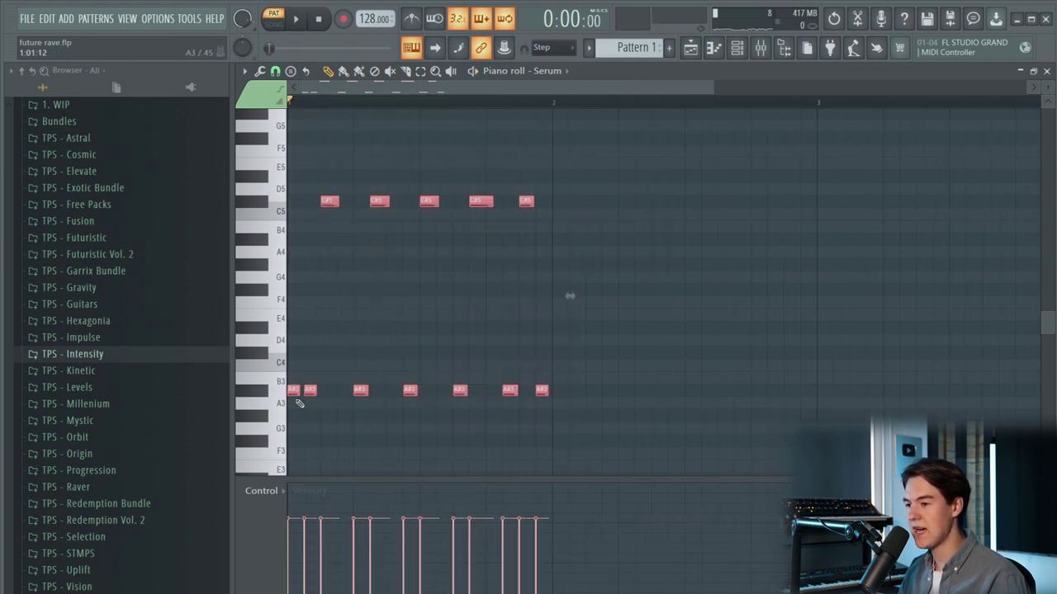
pyautogui.moveTo(295, 391); pyautogui.dragTo(559, 385)
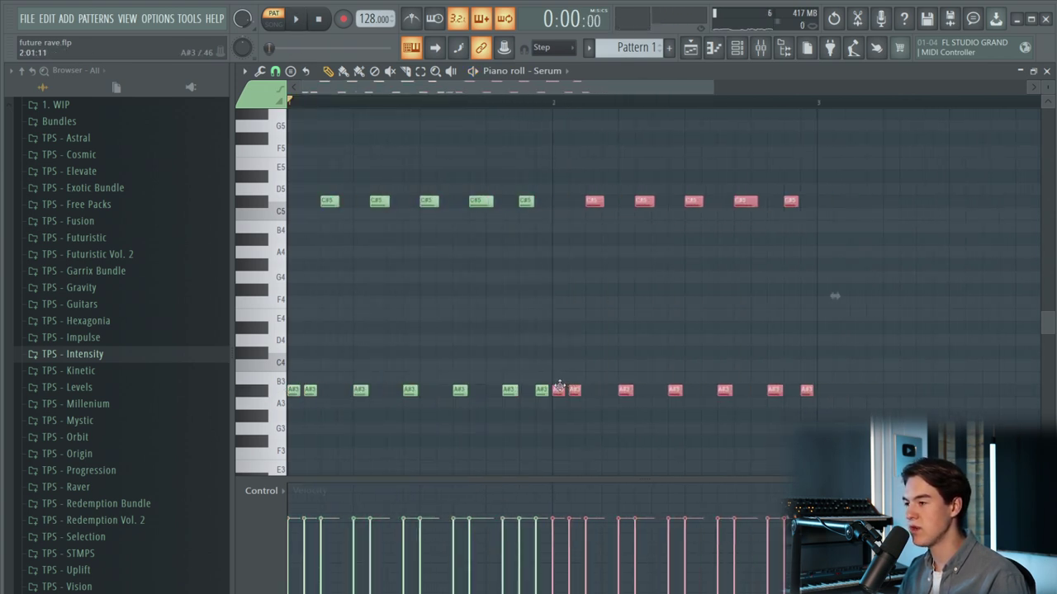
pyautogui.keyDown('ctrl'); pyautogui.click(581, 276); pyautogui.keyUp('ctrl')
pyautogui.scroll(-3, 581, 276)
pyautogui.press('space')
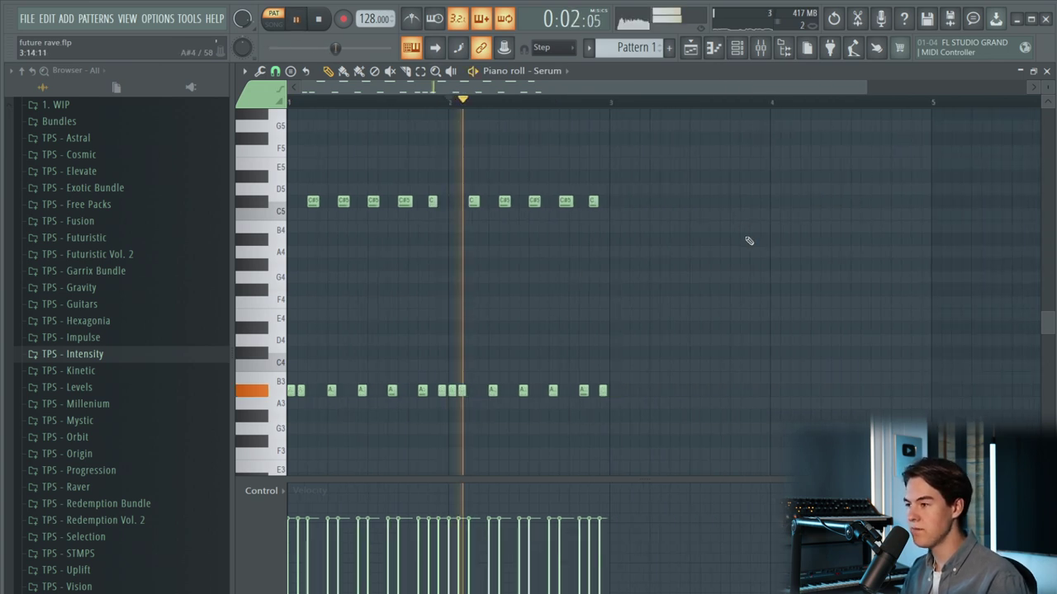
pyautogui.press('space')
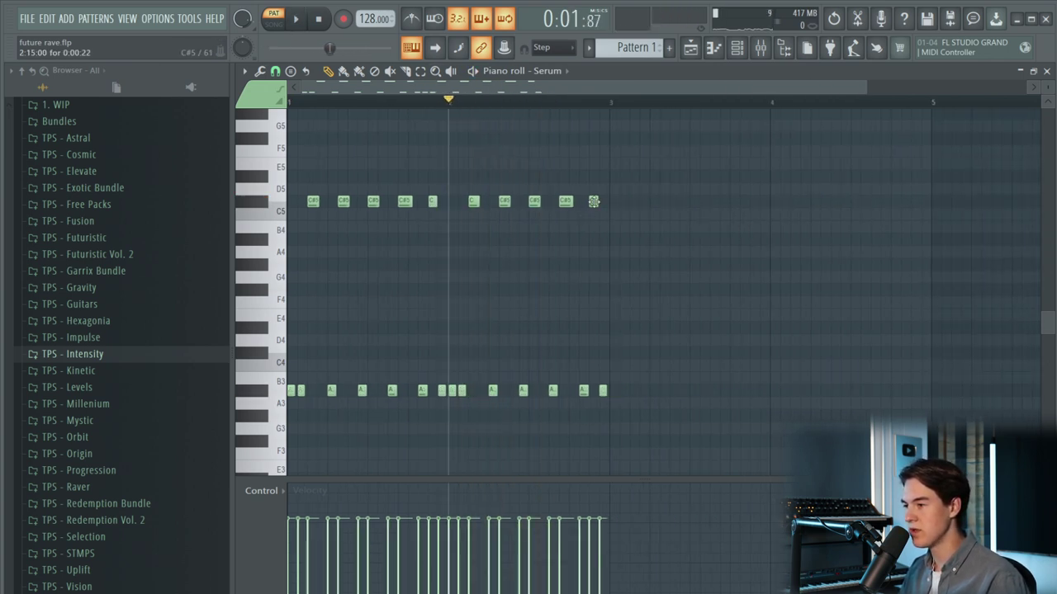
# - Try replacing the last C#5 of bar 2 with a C5 during playback
pyautogui.rightClick(593, 201)
pyautogui.press('space')
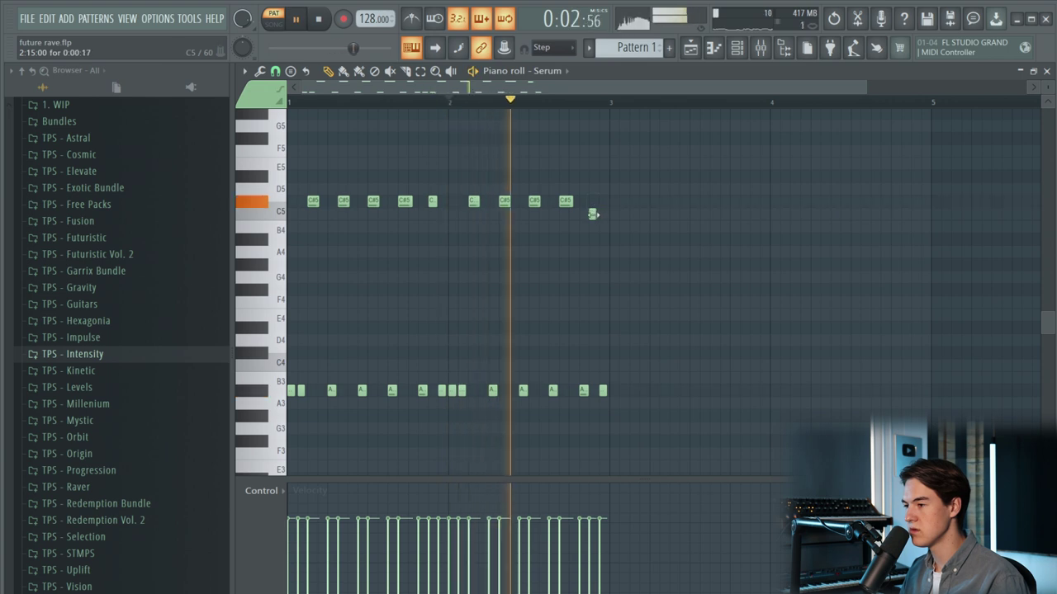
pyautogui.scroll(2, 592, 248)
pyautogui.press('space')
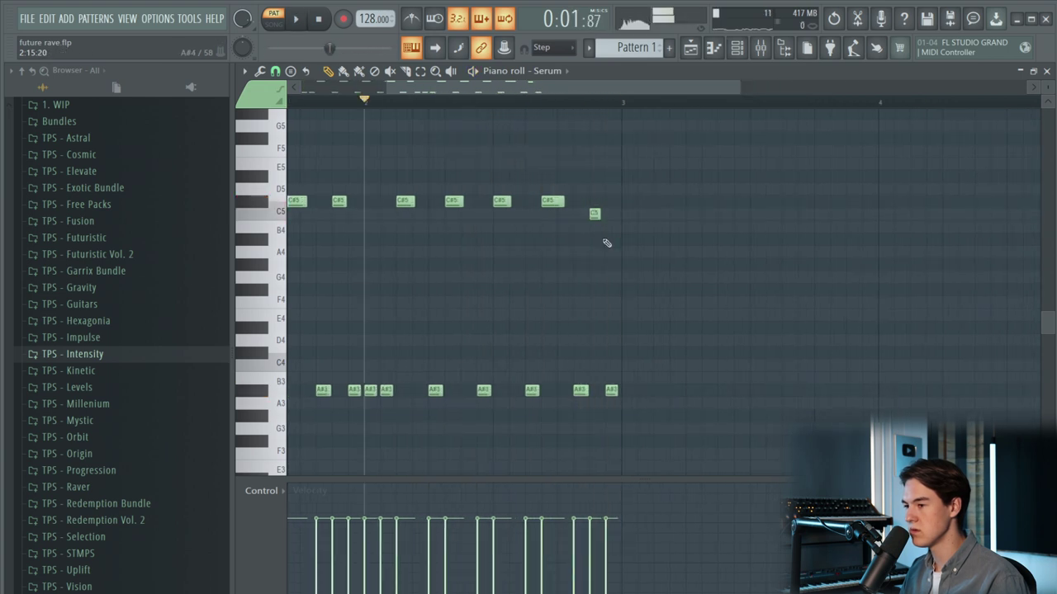
# - Replace the last A#3 of bar 2 with an F4 and the C5 before it with an A#4
pyautogui.moveTo(610, 303); pyautogui.dragTo(611, 304)
pyautogui.press('space')
pyautogui.rightClick(612, 390)
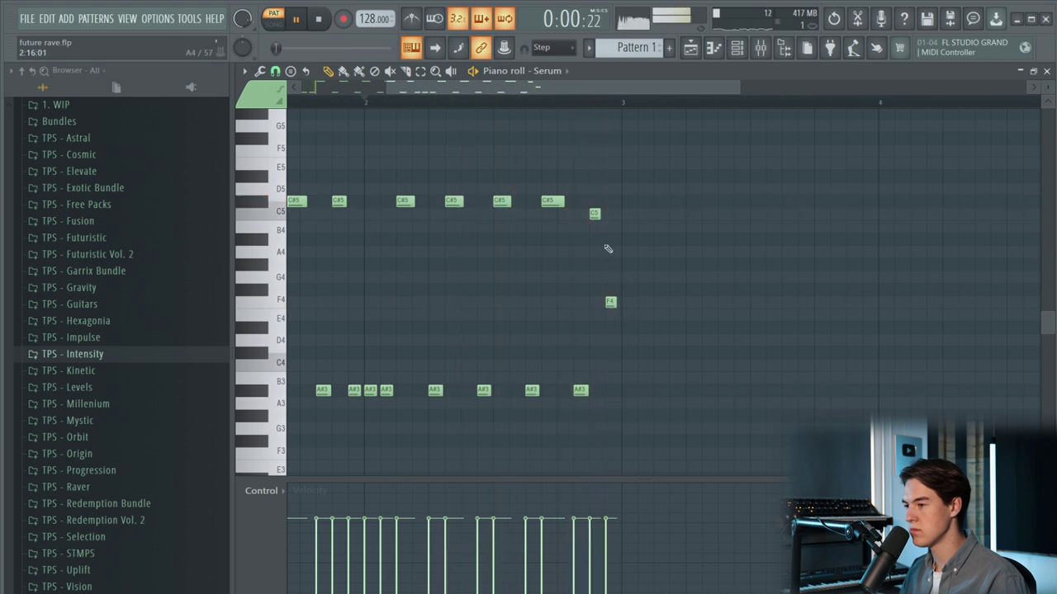
pyautogui.rightClick(594, 214)
pyautogui.scroll(-2, 616, 295)
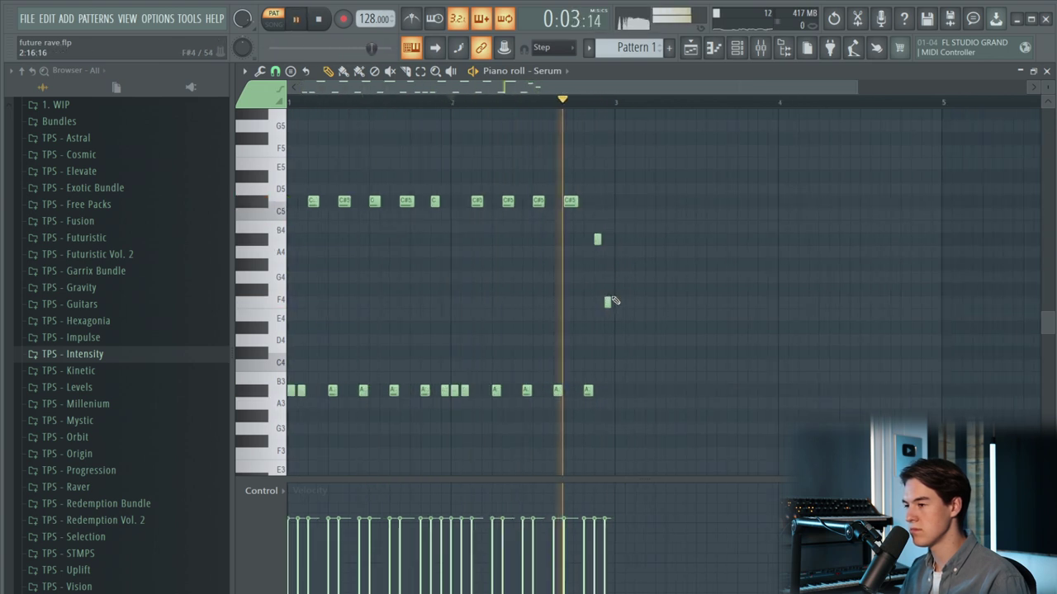
# - Lower the last C#5 of bar 2 to C5 and lengthen the closing A#4 and F4 notes
pyautogui.press('space')
pyautogui.click(568, 207)
pyautogui.press('space')
pyautogui.scroll(-2, 578, 259)
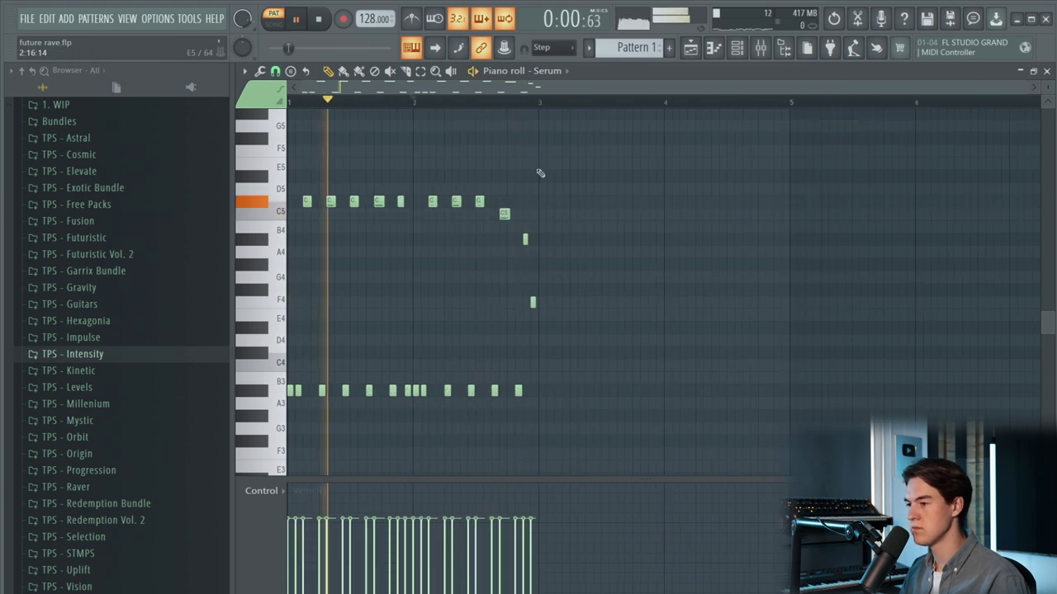
pyautogui.scroll(3, 524, 256)
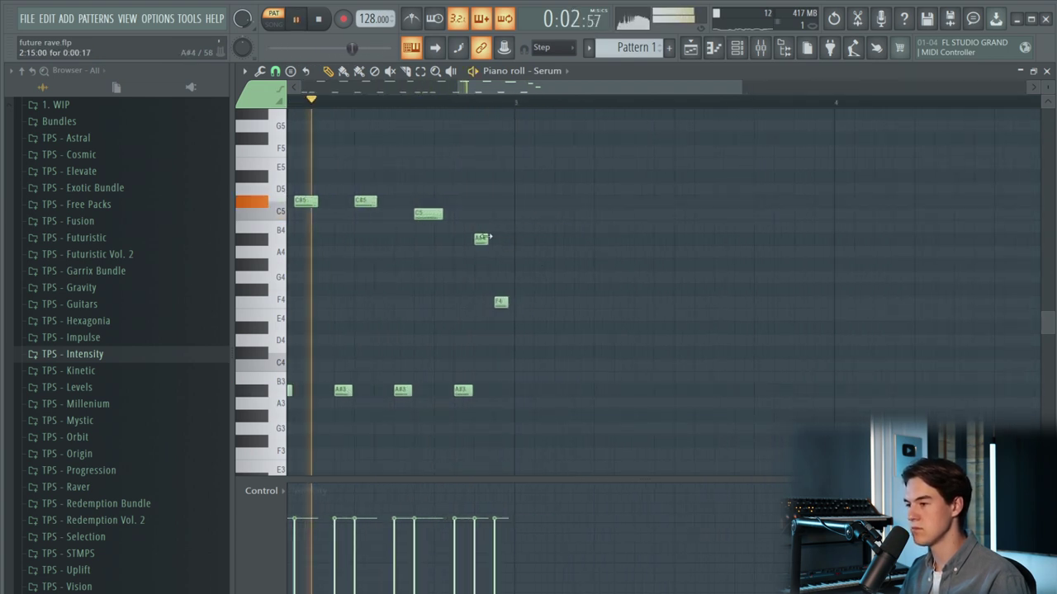
pyautogui.scroll(-3, 512, 323)
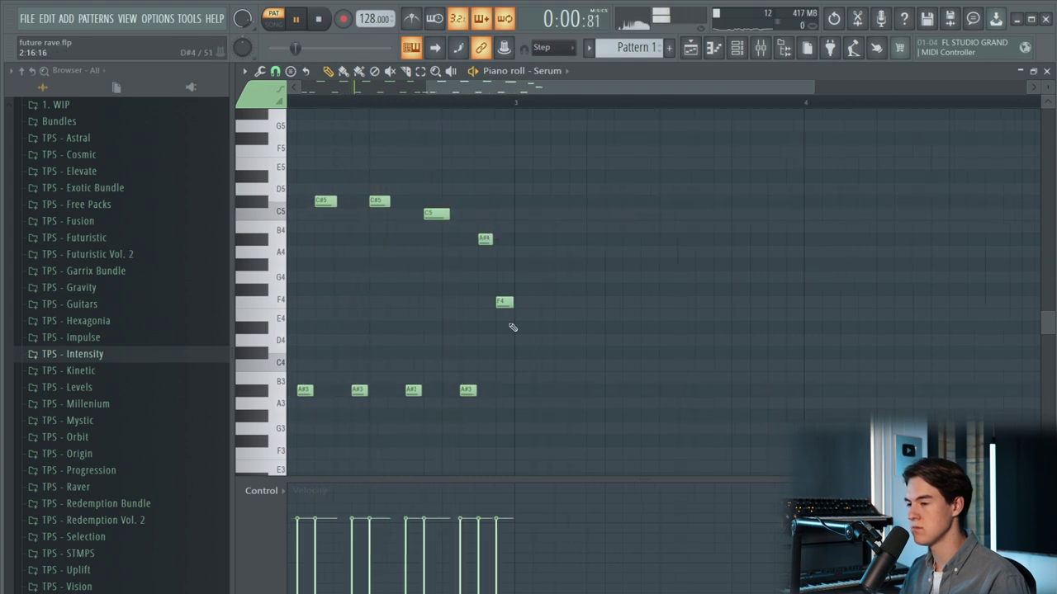
# - Stop playback and copy the two-bar melody into bars 3 and 4
pyautogui.press('space')
pyautogui.moveTo(637, 434); pyautogui.dragTo(558, 202)
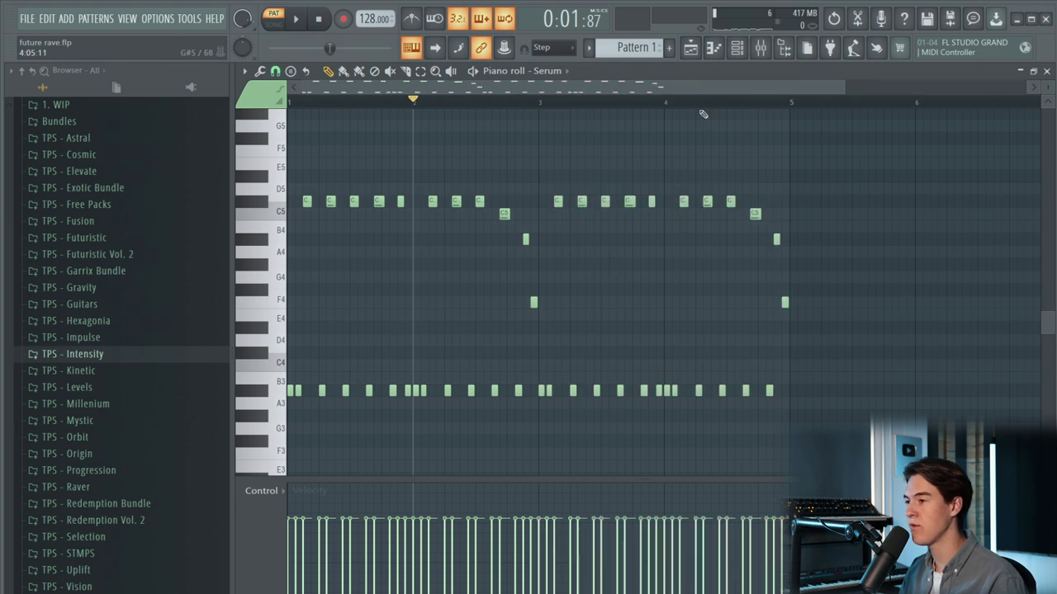
# - Raise the last C5 of bar 4 to F5, auditioning the phrase ending with playback
pyautogui.scroll(2, 743, 185)
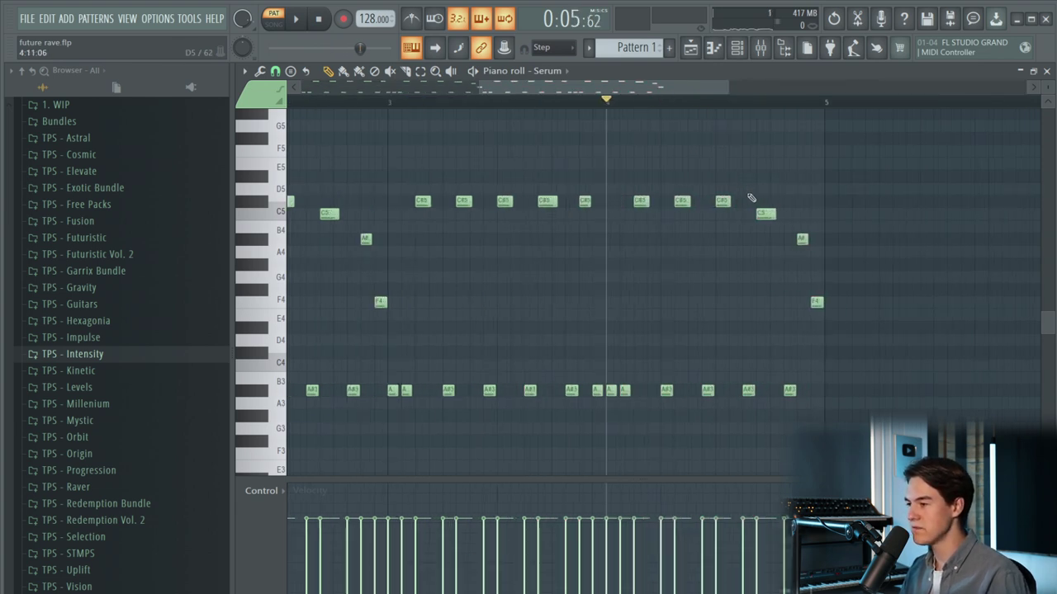
pyautogui.press('space')
pyautogui.moveTo(767, 217); pyautogui.dragTo(773, 305)
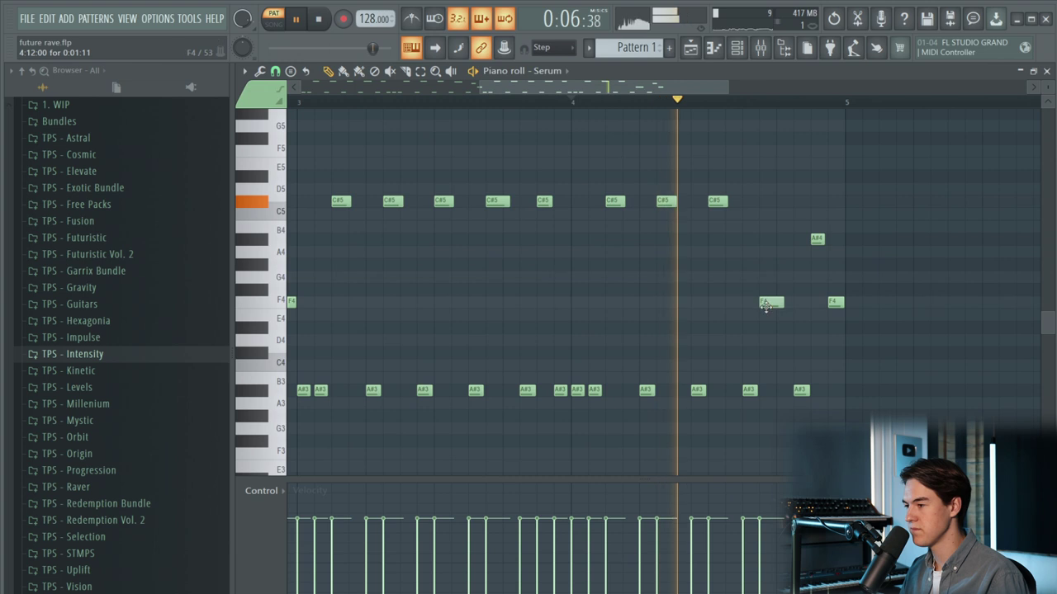
pyautogui.press('space')
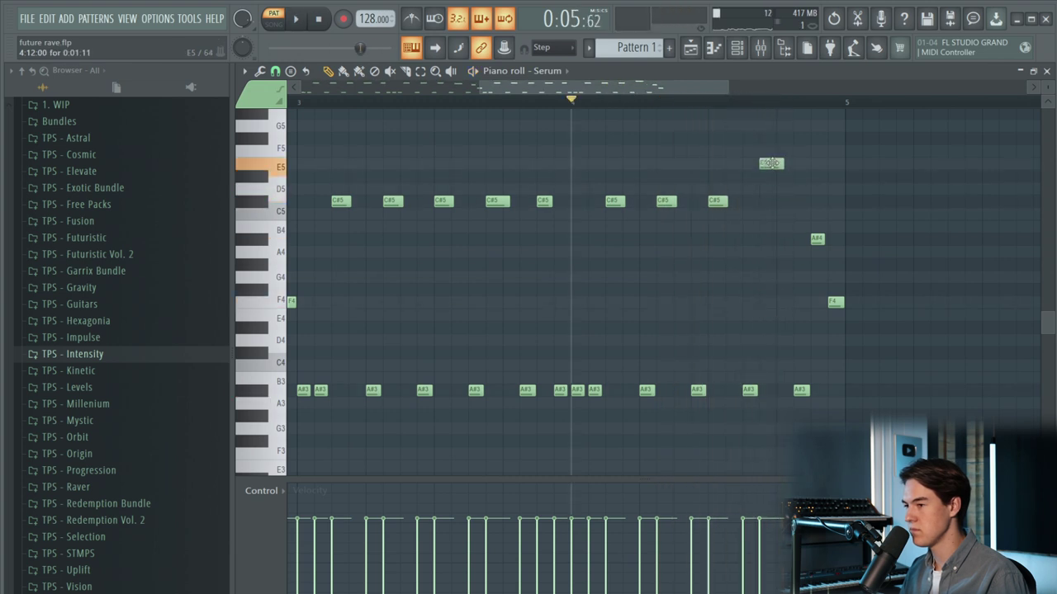
pyautogui.moveTo(770, 164); pyautogui.dragTo(770, 151)
pyautogui.press('space')
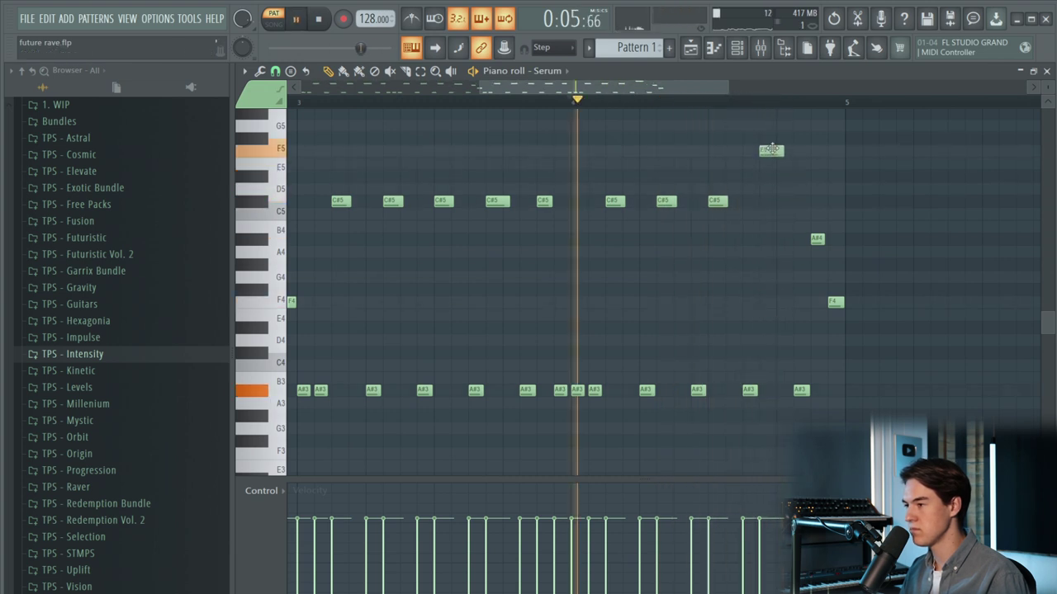
pyautogui.press('space')
pyautogui.press('space')
# - Raise the closing A#4 and F4 of bar 4 to C#5 and C5 during playback
pyautogui.moveTo(797, 175); pyautogui.dragTo(819, 202)
pyautogui.press('space')
pyautogui.rightClick(813, 202)
pyautogui.press('space')
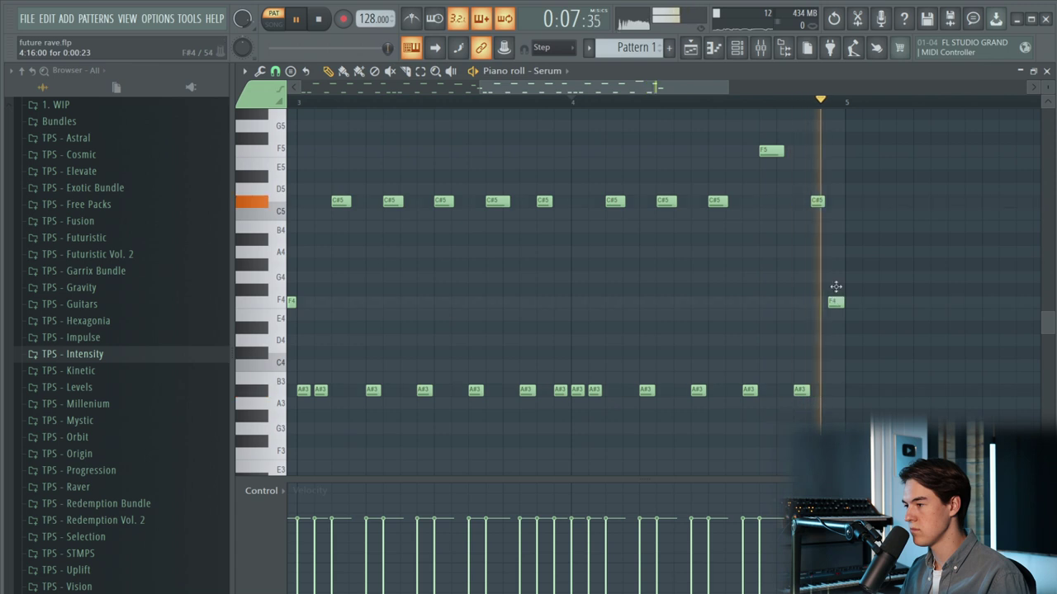
pyautogui.moveTo(836, 301); pyautogui.dragTo(835, 213)
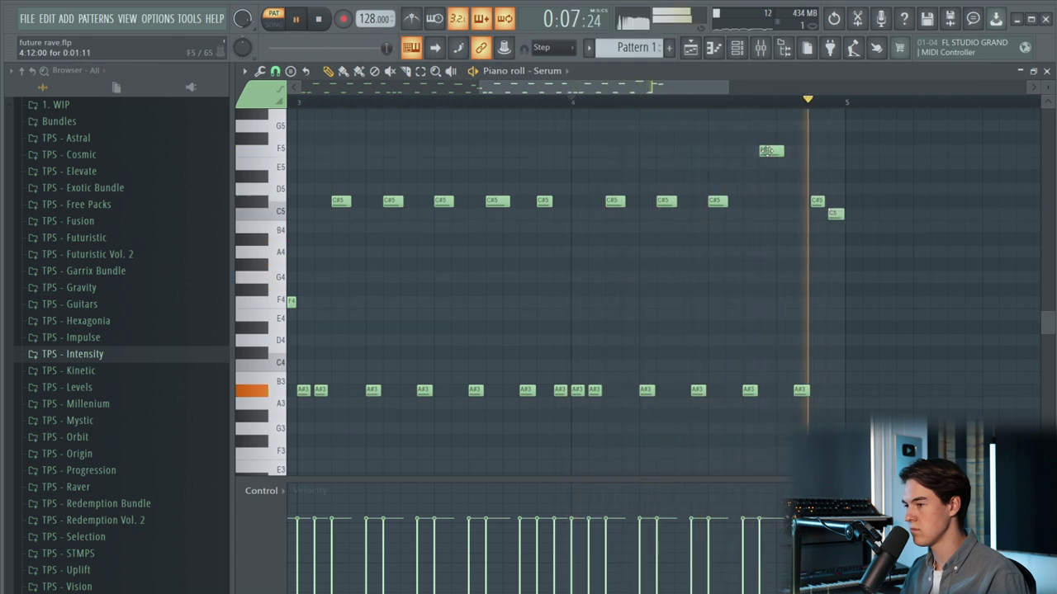
# - Try different pitches for the F5 and the closing C5 of bar 4 while replaying the ending
pyautogui.moveTo(766, 151); pyautogui.dragTo(766, 175)
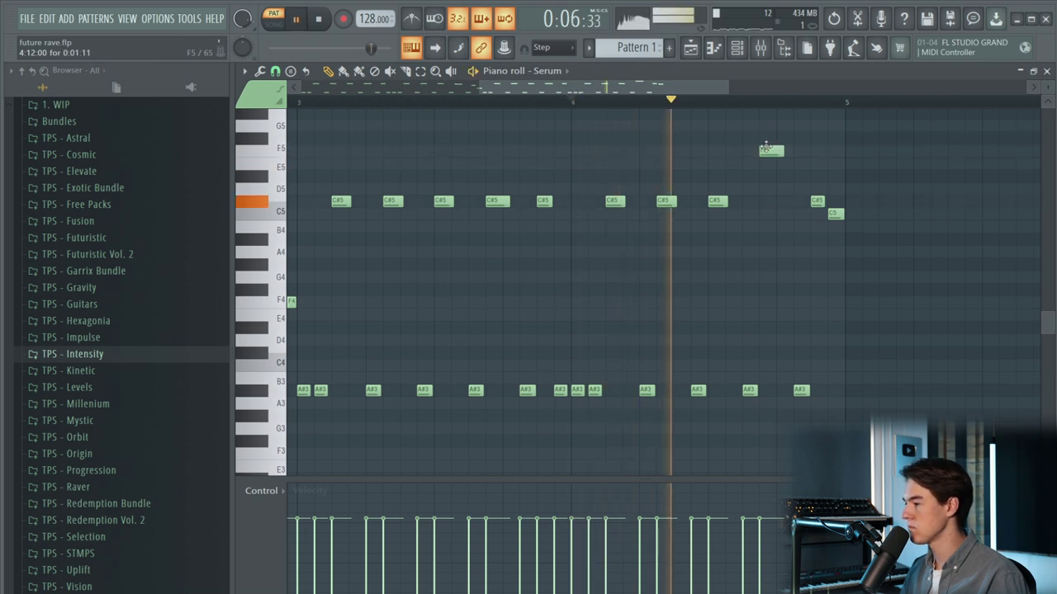
pyautogui.press('space')
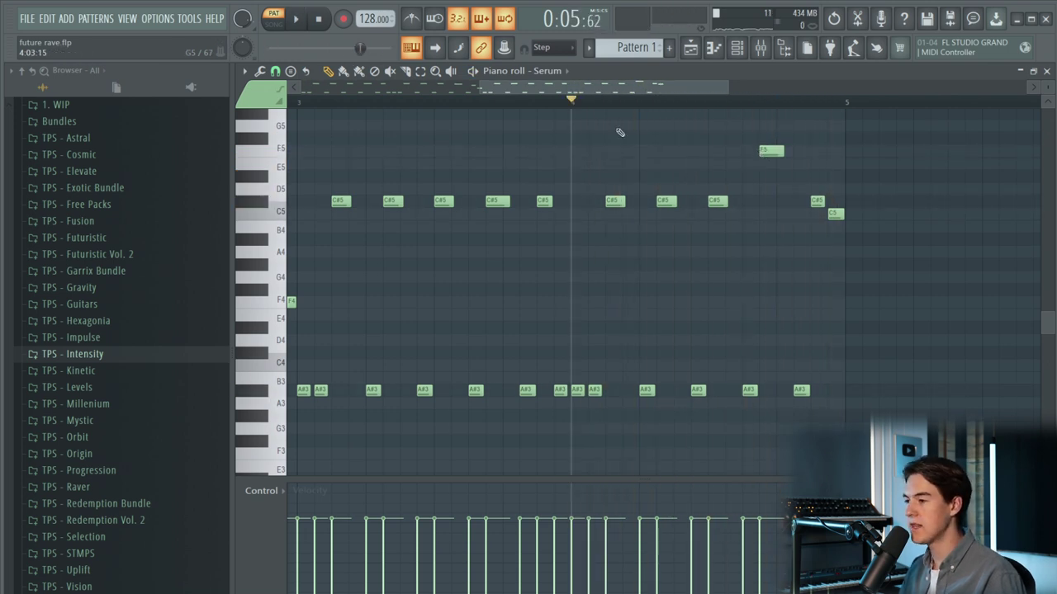
pyautogui.press('space')
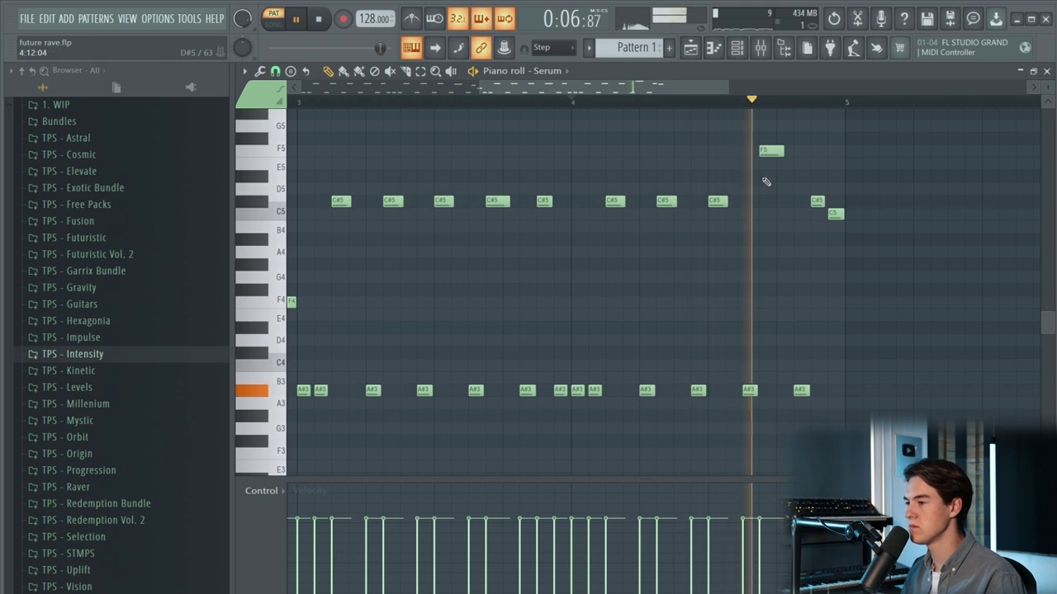
pyautogui.press('space')
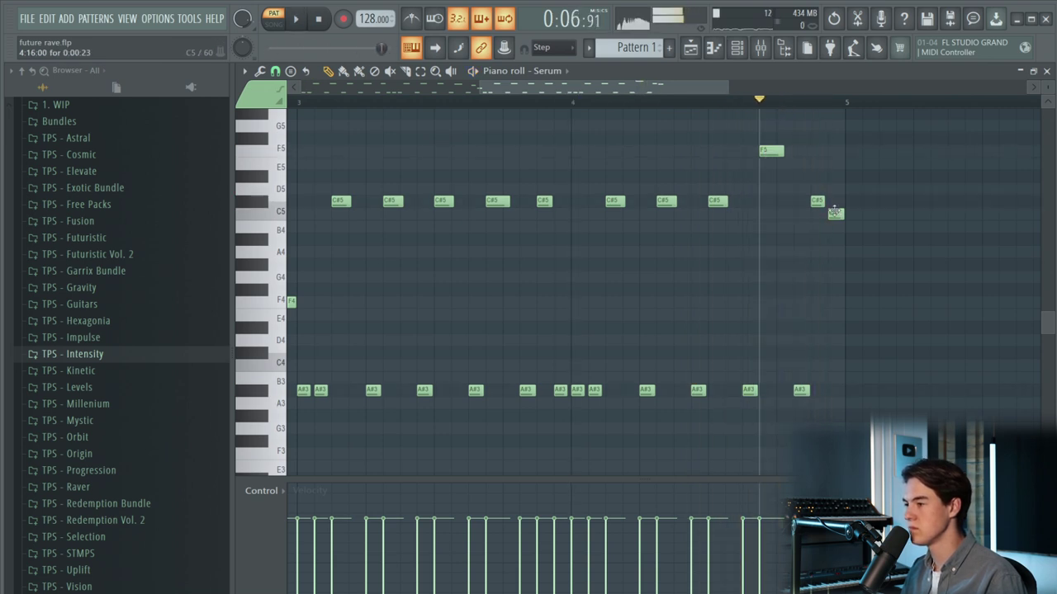
pyautogui.press('space')
pyautogui.moveTo(832, 245)
pyautogui.mouseDown()
pyautogui.moveTo(835, 267)
pyautogui.moveTo(835, 213)
pyautogui.mouseUp()
pyautogui.press('space')
pyautogui.press('space')
# - Try D#5 and G#5 in place of the F5 in bar 4, and return the note to F5
pyautogui.press('space')
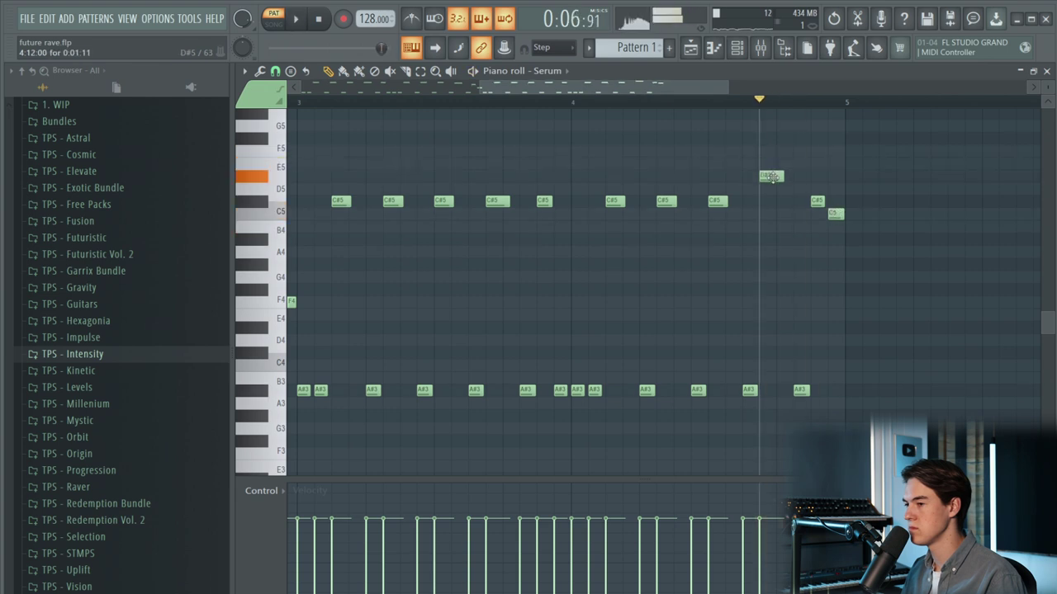
pyautogui.moveTo(774, 111); pyautogui.dragTo(777, 113)
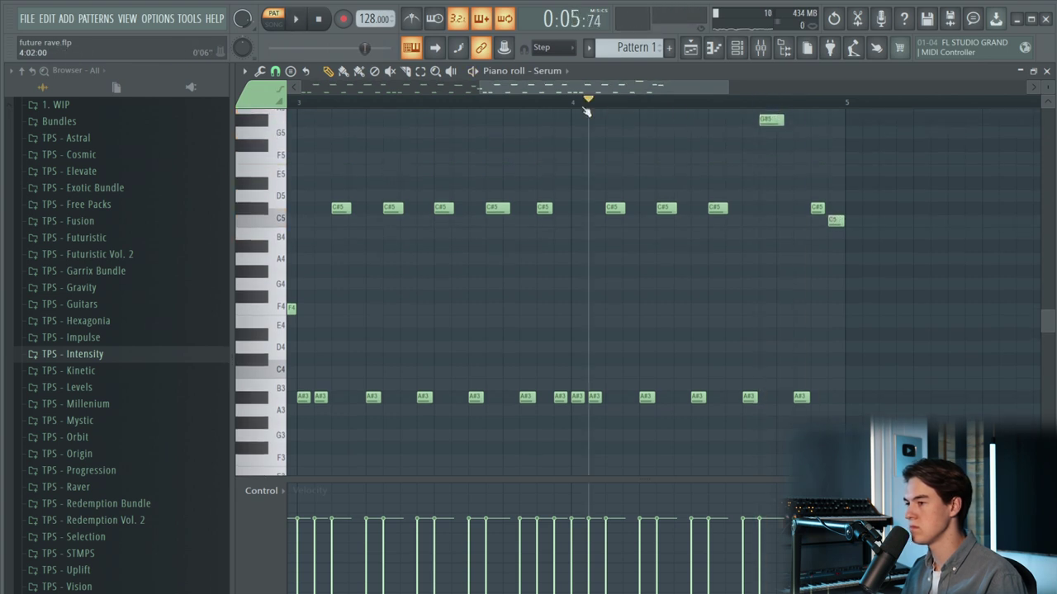
pyautogui.press('space')
pyautogui.scroll(1, 726, 170)
pyautogui.press('space')
pyautogui.moveTo(769, 160)
pyautogui.mouseDown()
pyautogui.moveTo(761, 206)
pyautogui.moveTo(761, 195)
pyautogui.mouseUp()
pyautogui.press('space')
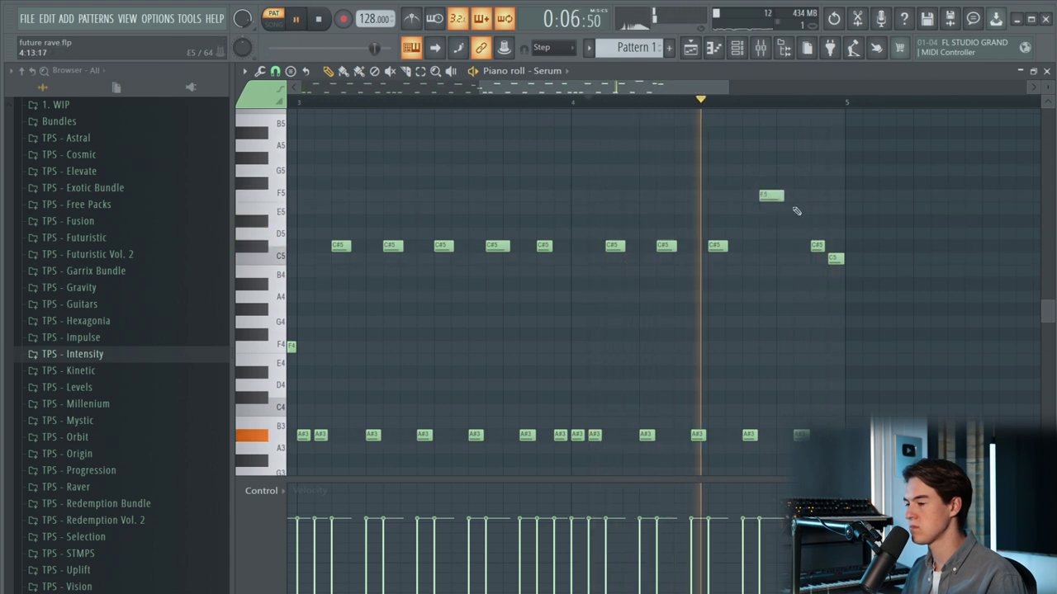
pyautogui.press('space')
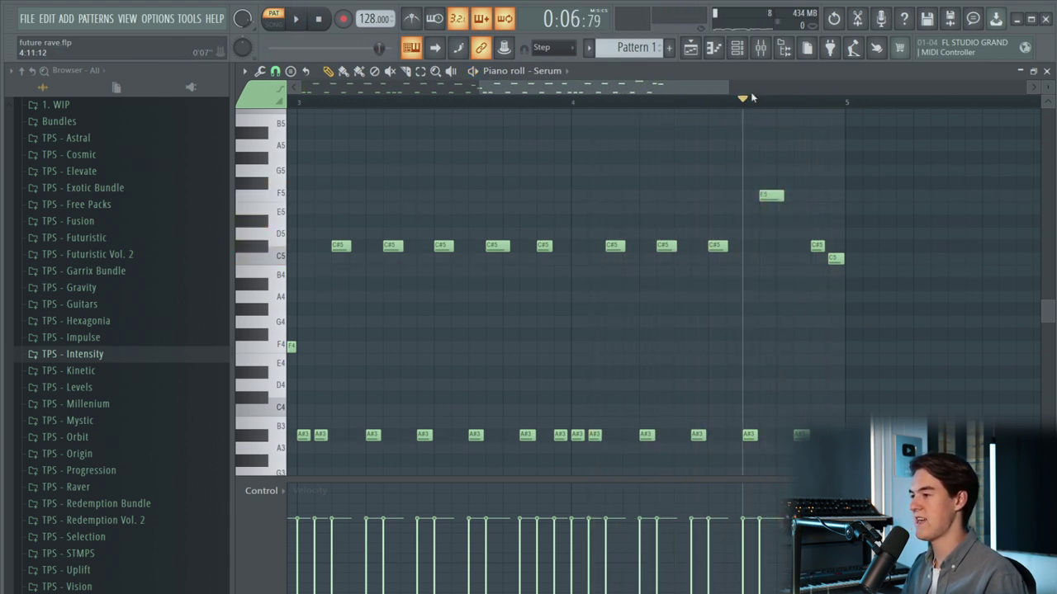
# - Play the four-bar melody from the start and stop playback
pyautogui.scroll(-3, 661, 198)
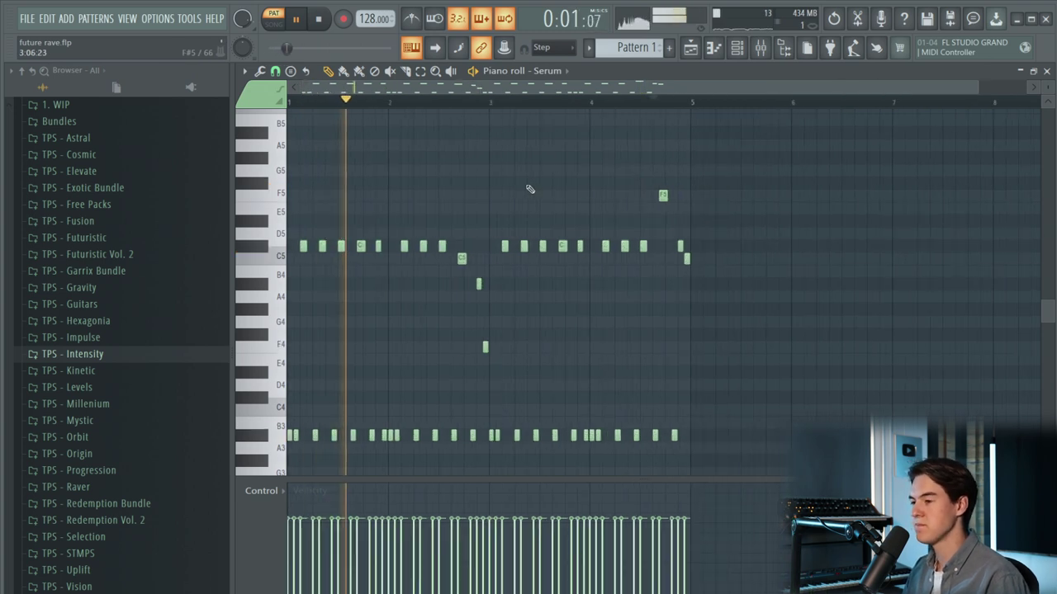
pyautogui.scroll(-2, 530, 189)
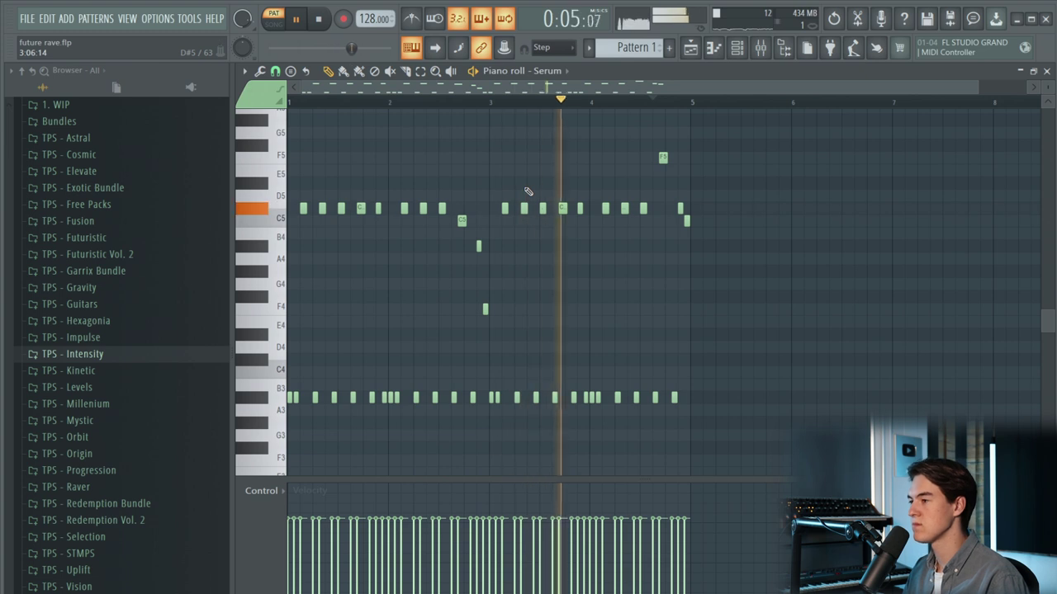
pyautogui.click(318, 20)
# - Add a second Serum instrument carrying a copy of the melody and mute the original Serum channel
pyautogui.click(737, 48)
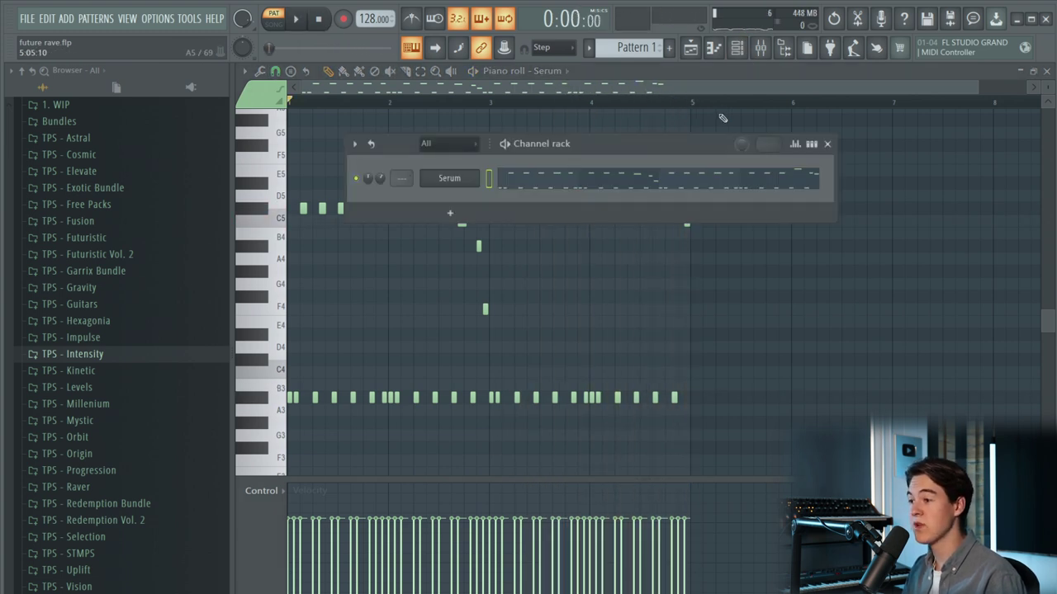
pyautogui.click(479, 216)
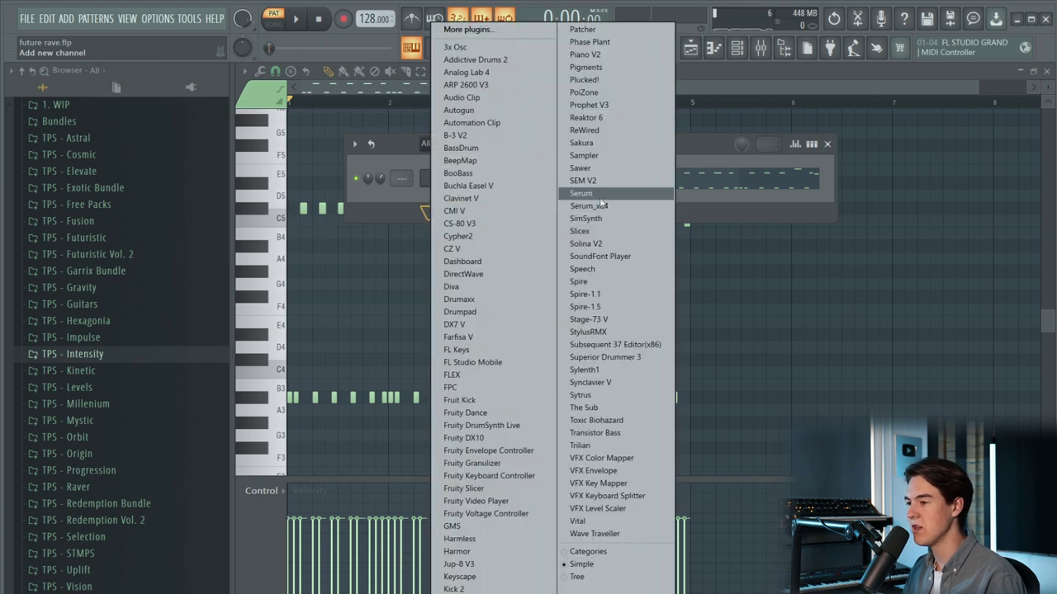
pyautogui.click(578, 199)
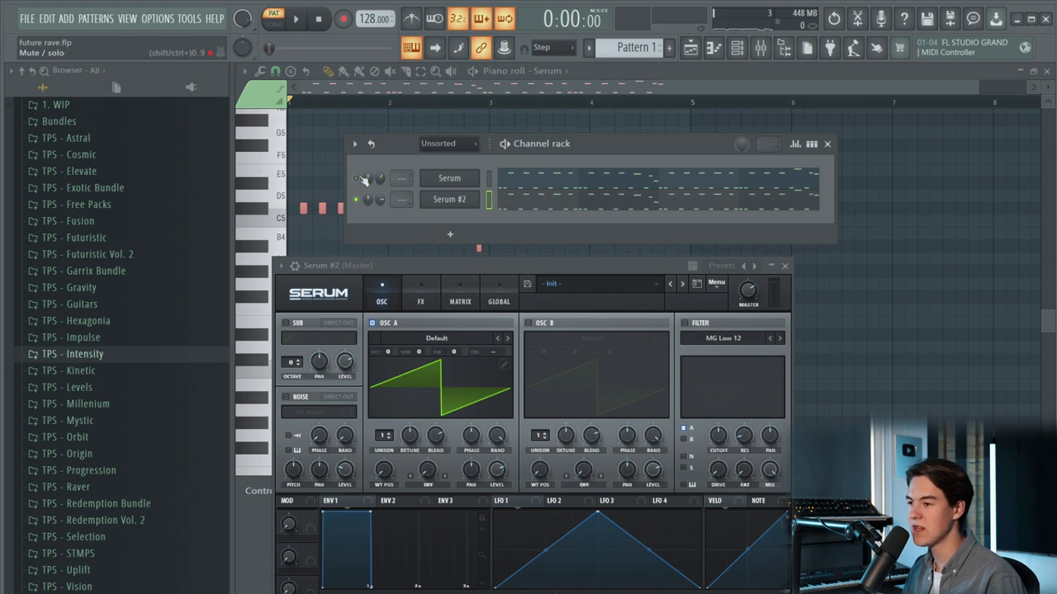
pyautogui.click(447, 202)
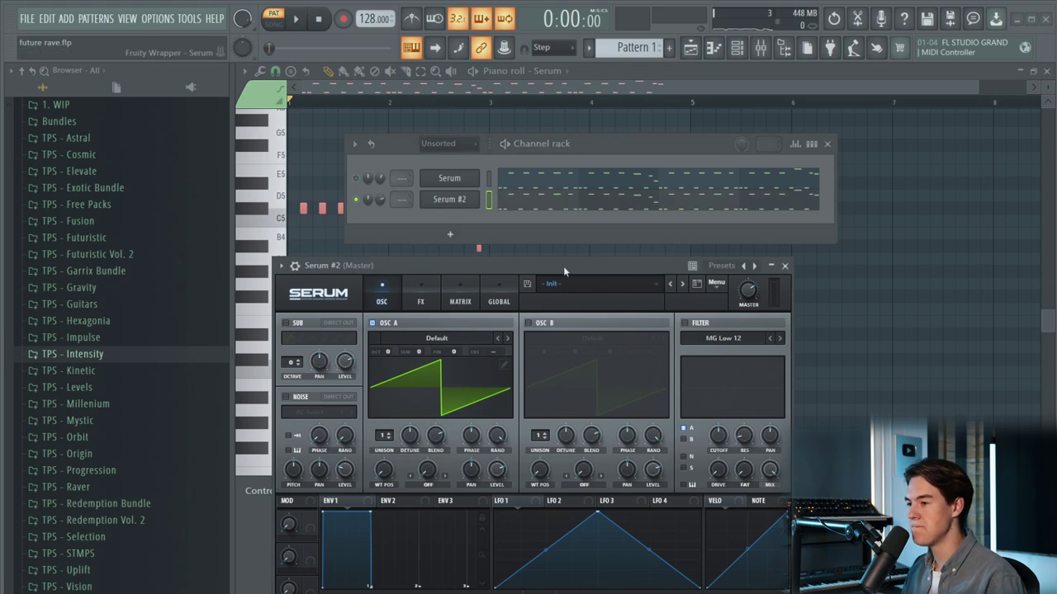
# - Audition the TPS - Impulse user presets in Serum #2 from LD - Expert onward and load LD - Futura
pyautogui.moveTo(564, 269); pyautogui.dragTo(534, 132)
pyautogui.click(550, 148)
pyautogui.moveTo(580, 287)
pyautogui.moveTo(740, 383)
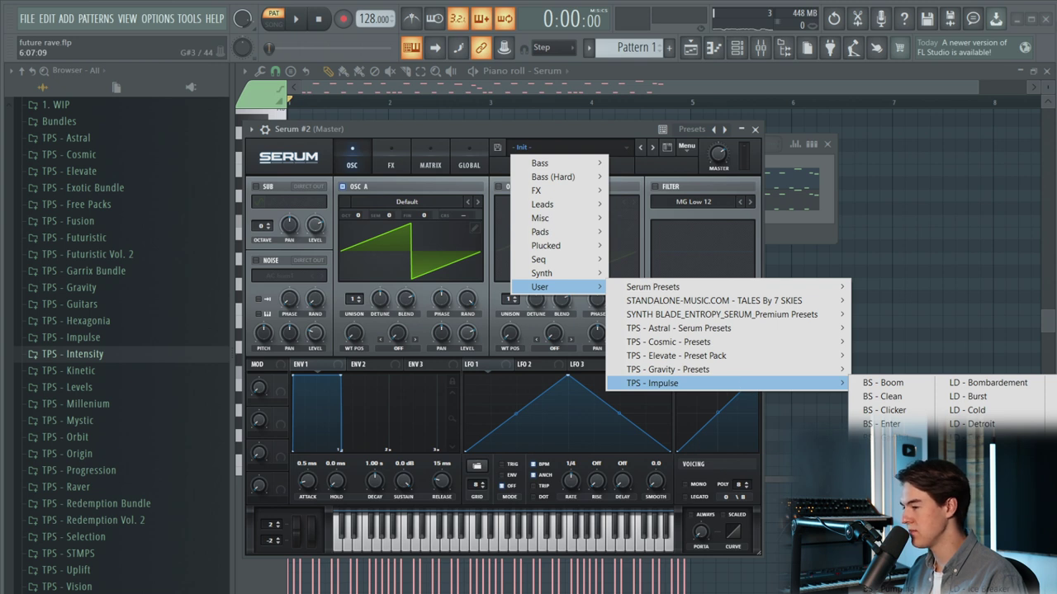
pyautogui.click(974, 451)
pyautogui.click(654, 149)
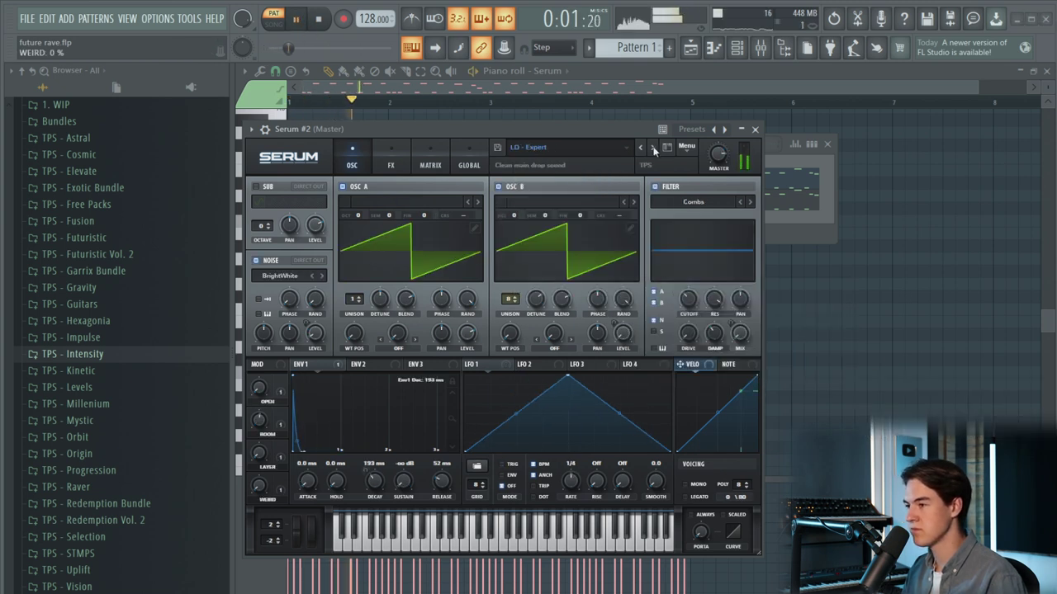
pyautogui.click(654, 149)
pyautogui.click(654, 149)
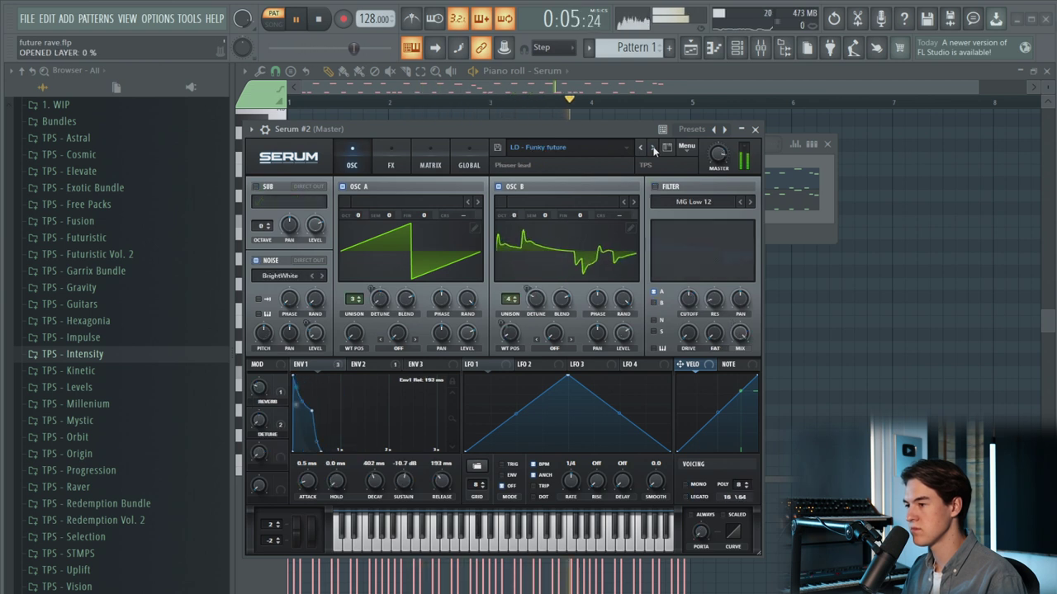
pyautogui.click(654, 149)
pyautogui.press('space')
# - Compare the LD - Futura sound with its delay effect off and on during playback, and close Serum #2
pyautogui.click(392, 163)
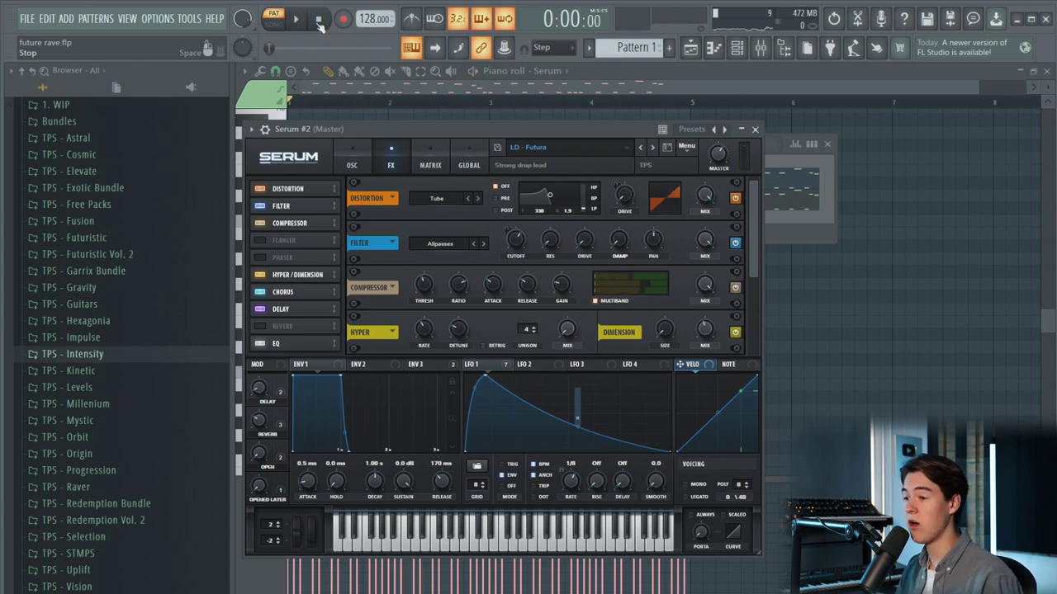
pyautogui.click(312, 309)
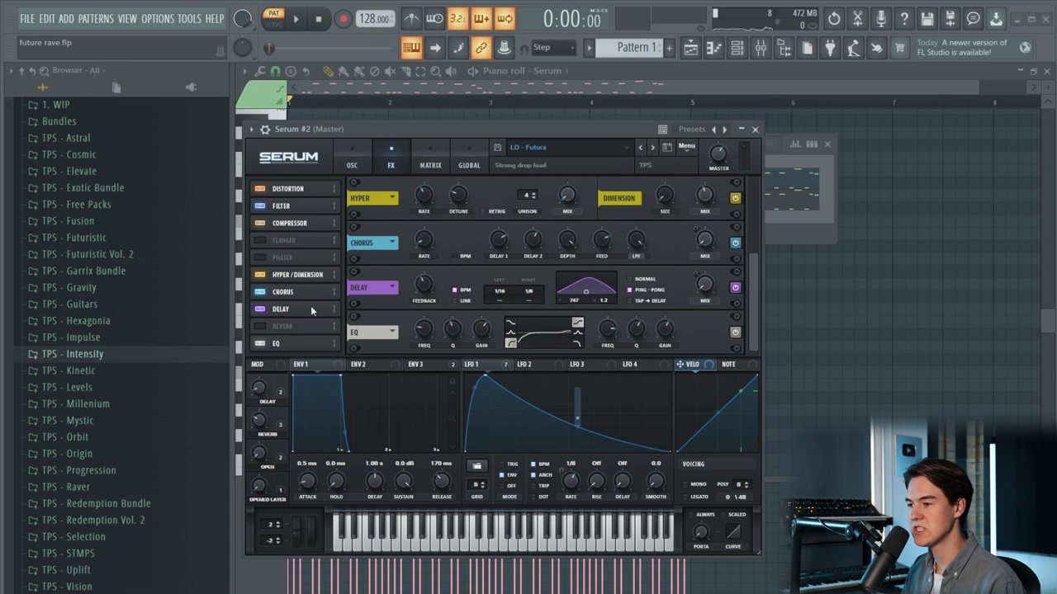
pyautogui.click(297, 20)
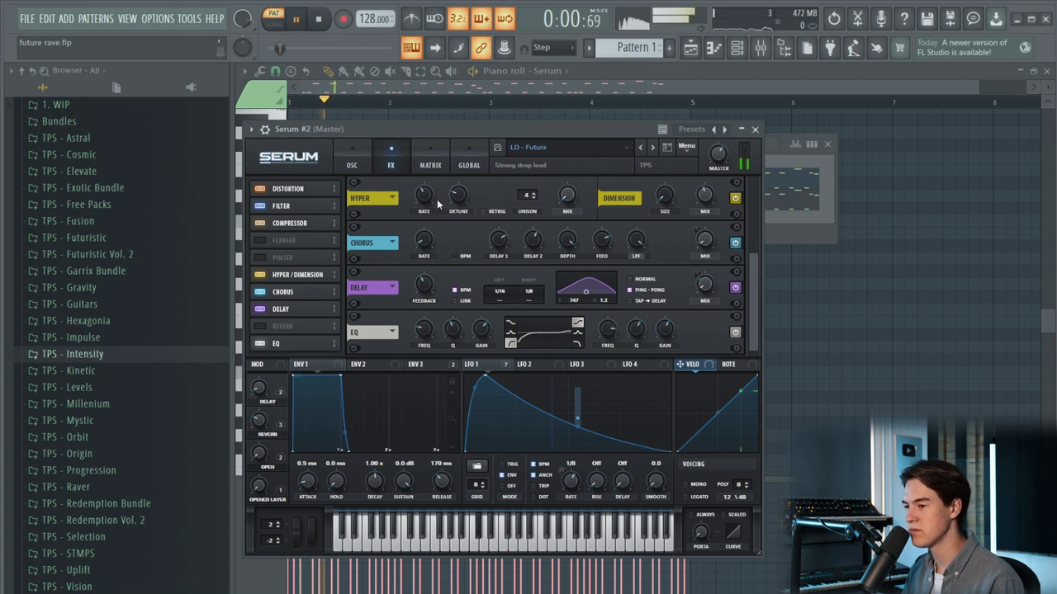
pyautogui.click(260, 310)
pyautogui.click(260, 310)
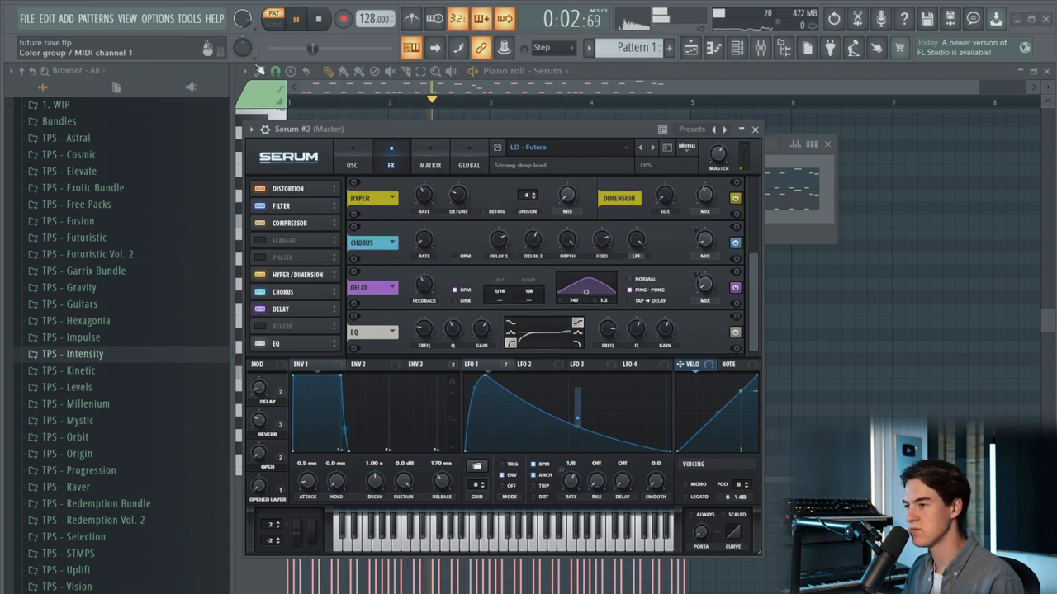
pyautogui.click(317, 18)
pyautogui.click(754, 129)
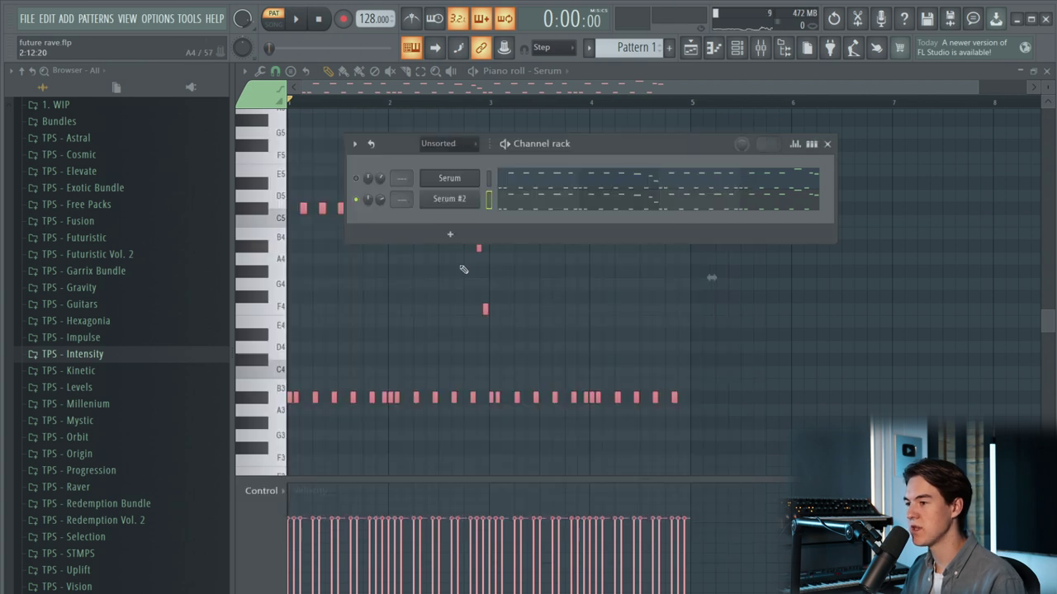
# - Unmute the first Serum channel and adjust the volume balance between the two Serum layers during playback
pyautogui.click(356, 178)
pyautogui.press('space')
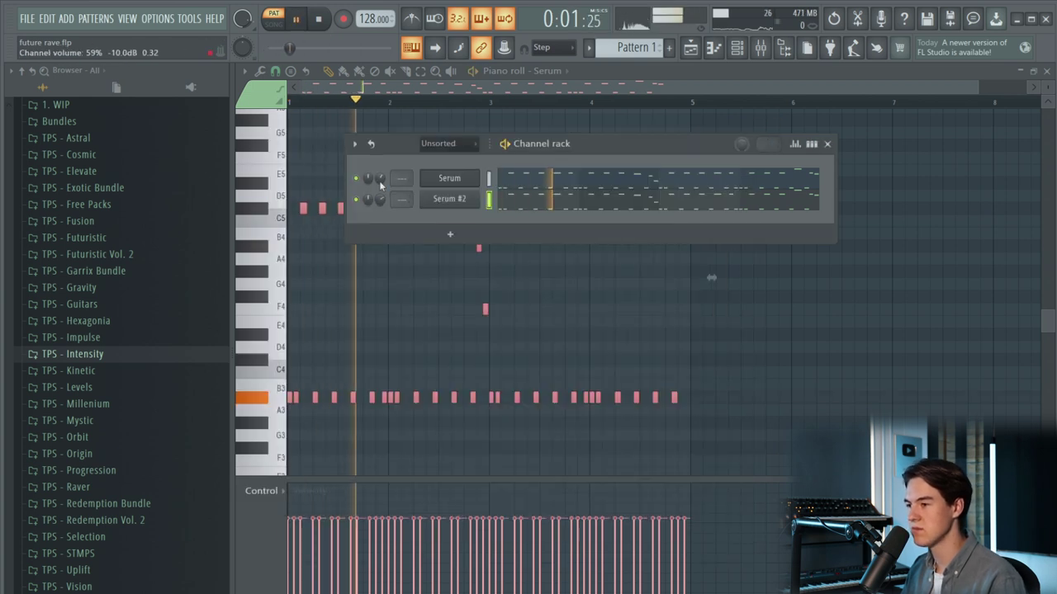
pyautogui.moveTo(381, 199); pyautogui.dragTo(381, 185)
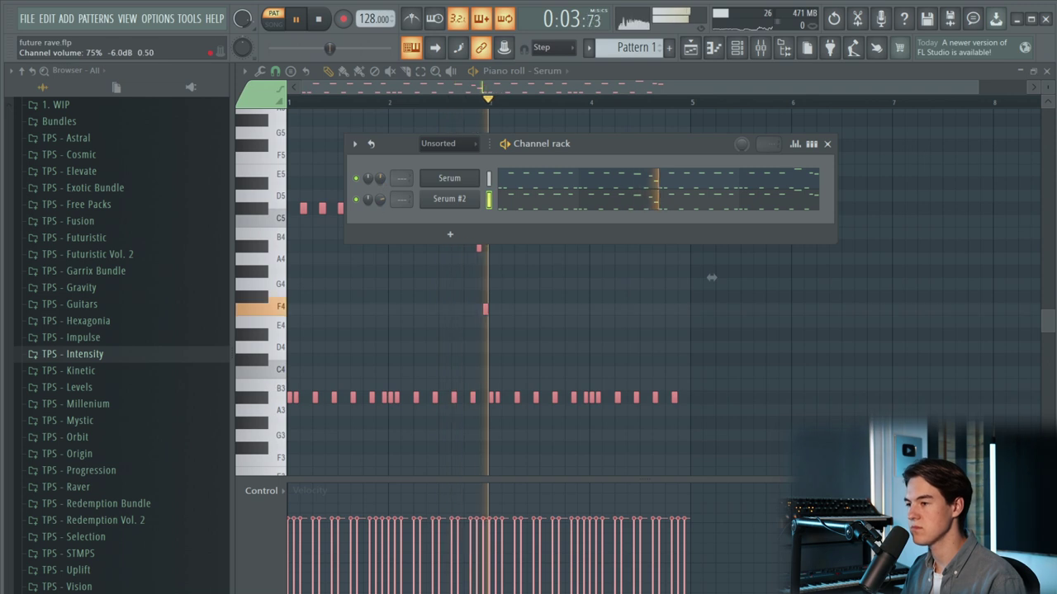
pyautogui.click(318, 19)
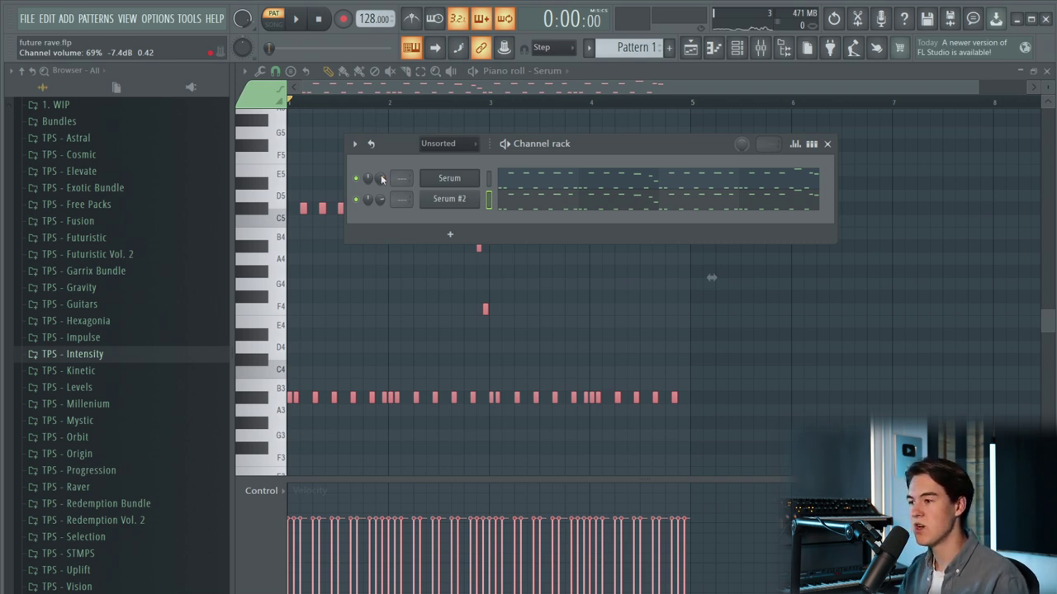
# - Set the first Serum channel's volume to about 59% during playback and stop
pyautogui.press('space')
pyautogui.moveTo(380, 175); pyautogui.dragTo(382, 177)
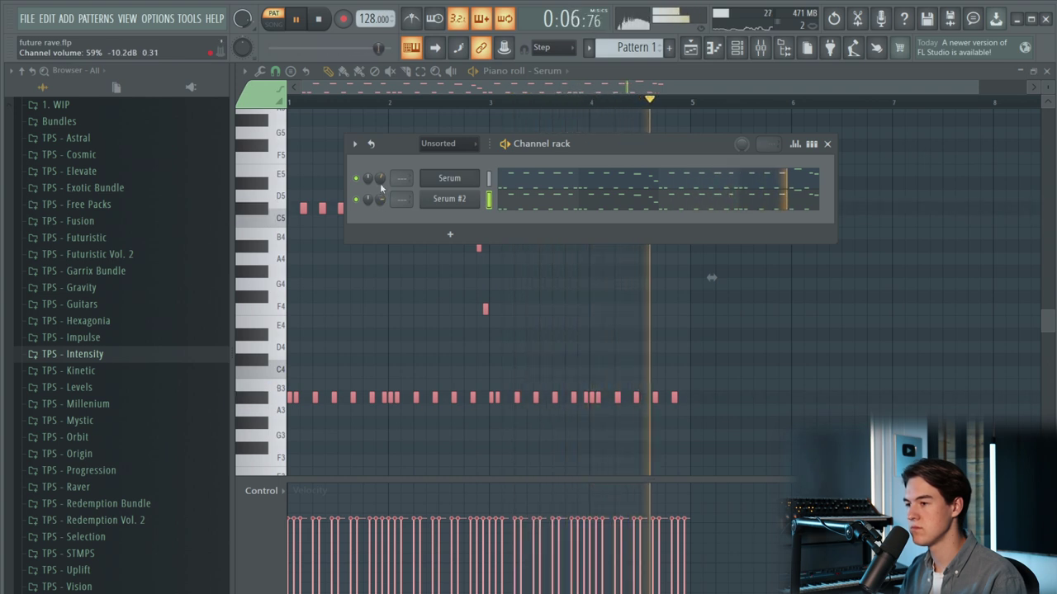
pyautogui.click(322, 20)
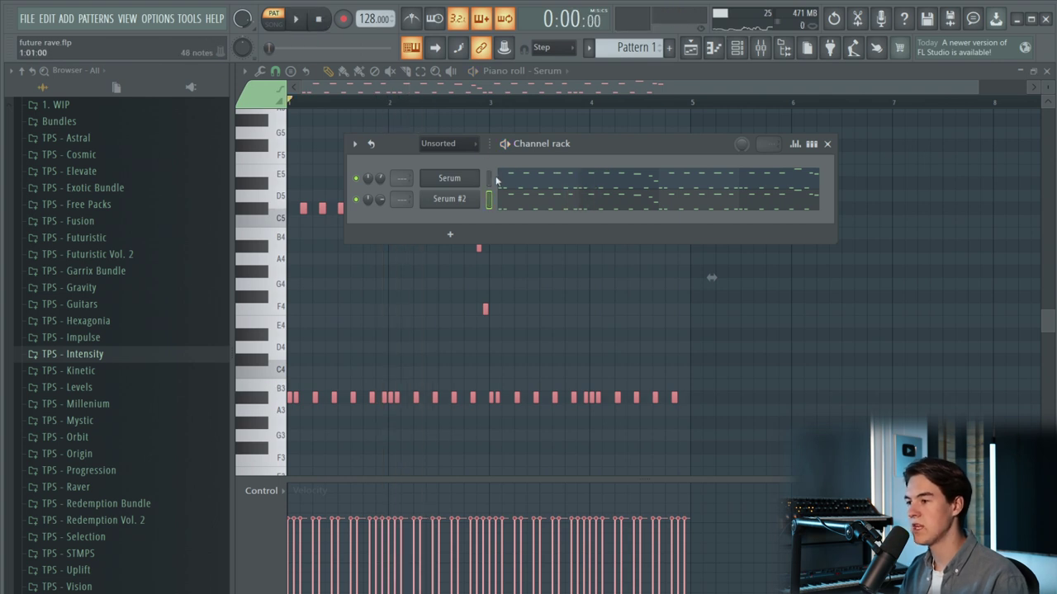
# - Route the two selected Serum channels to their own mixer tracks, inserts 4 and 5, and start and stop playback
pyautogui.click(761, 51)
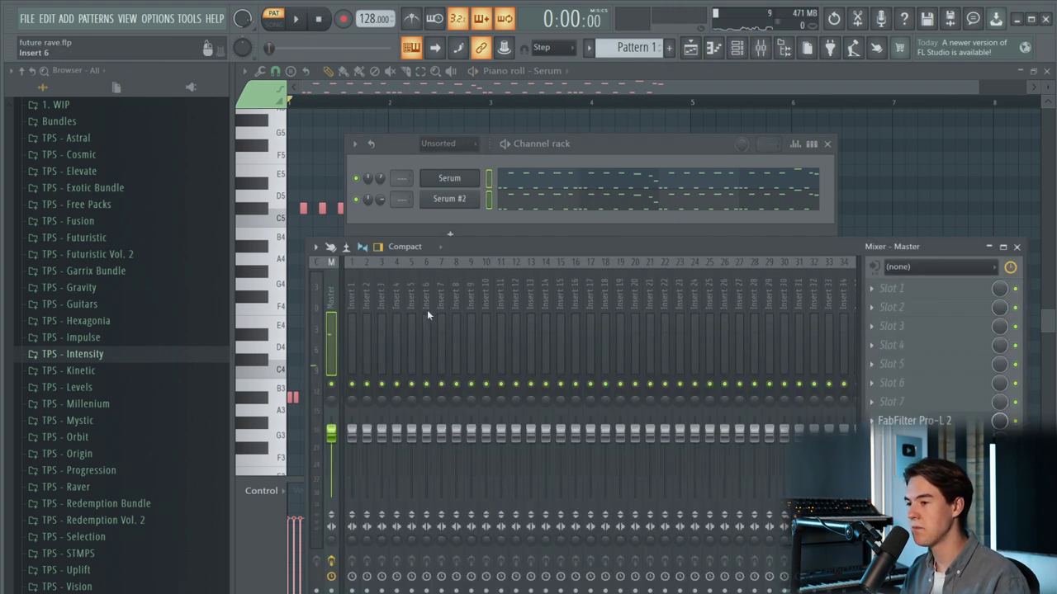
pyautogui.click(397, 316)
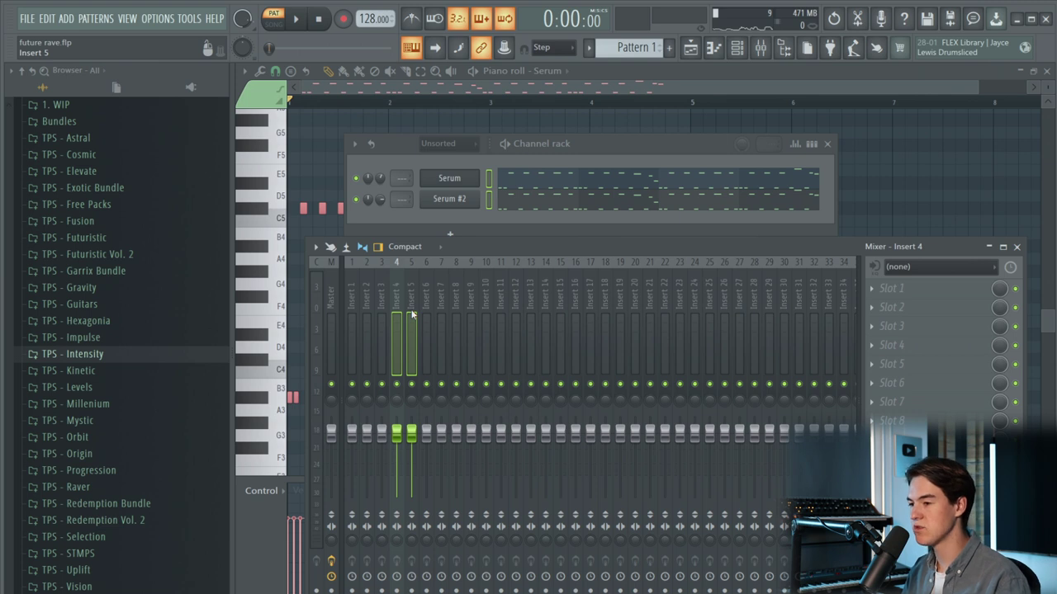
pyautogui.hotkey('ctrl', 'l')
pyautogui.press('space')
pyautogui.press('space')
# - Select both Serum mixer tracks and lower their faders together during playback
pyautogui.click(424, 312)
pyautogui.click(399, 311)
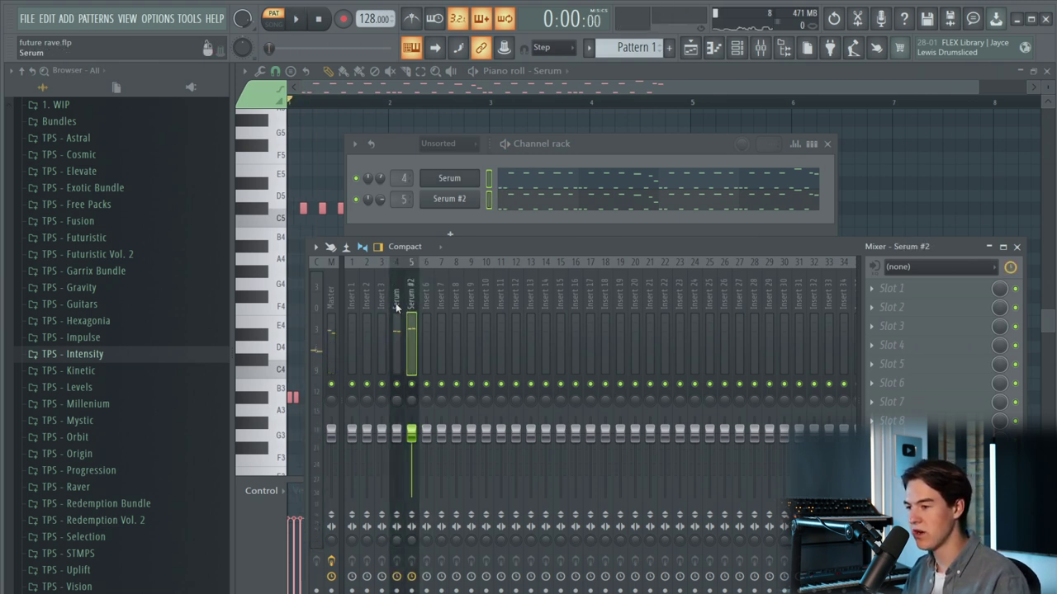
pyautogui.press('space')
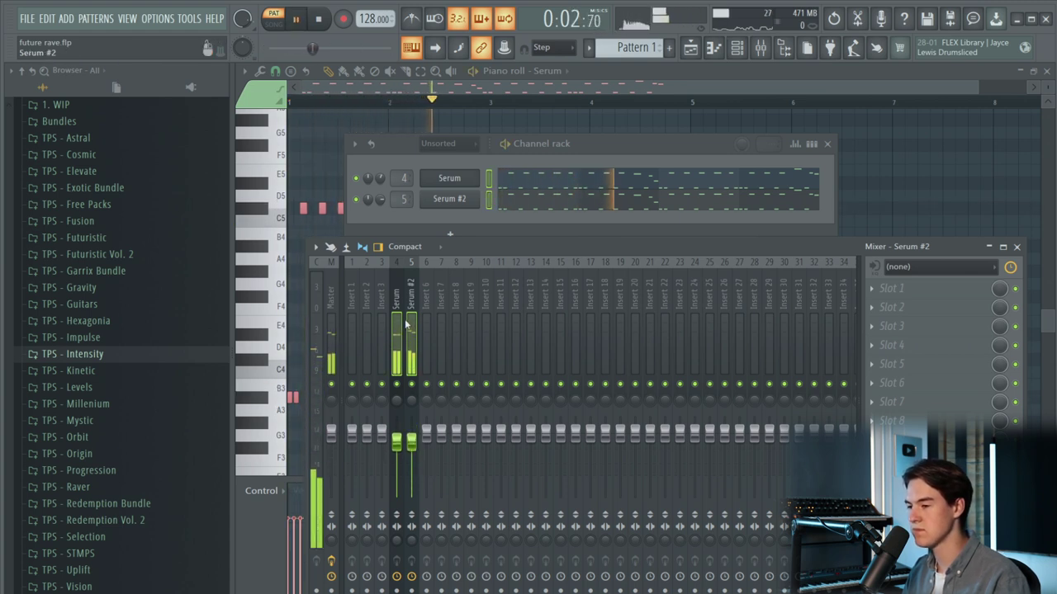
pyautogui.press('space')
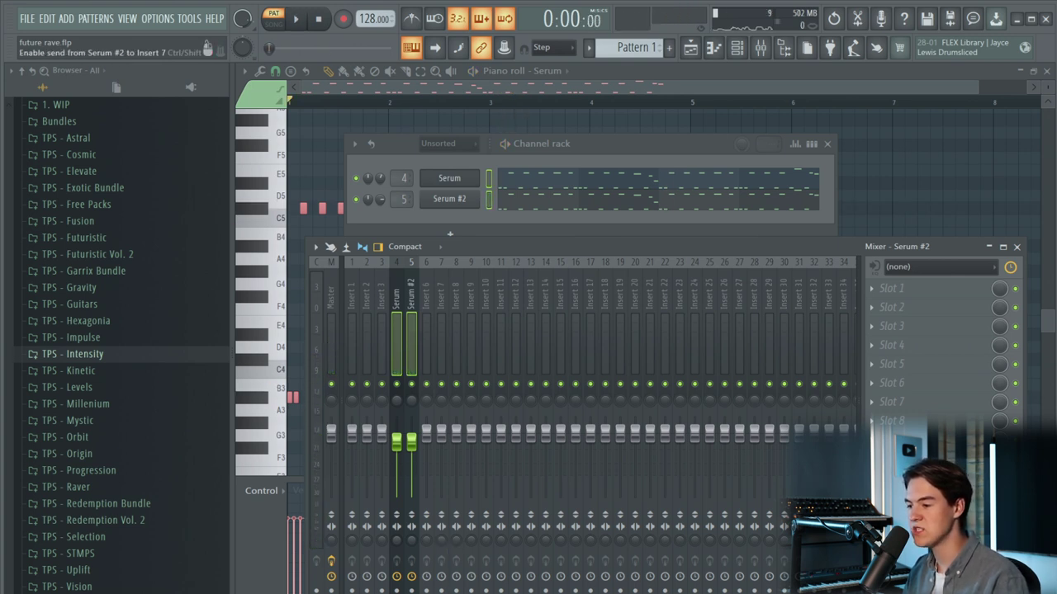
# - Rename mixer insert 7 as Leads and give it a dark slate blue colour (#354D9F)
pyautogui.click(443, 307)
pyautogui.rightClick(444, 307)
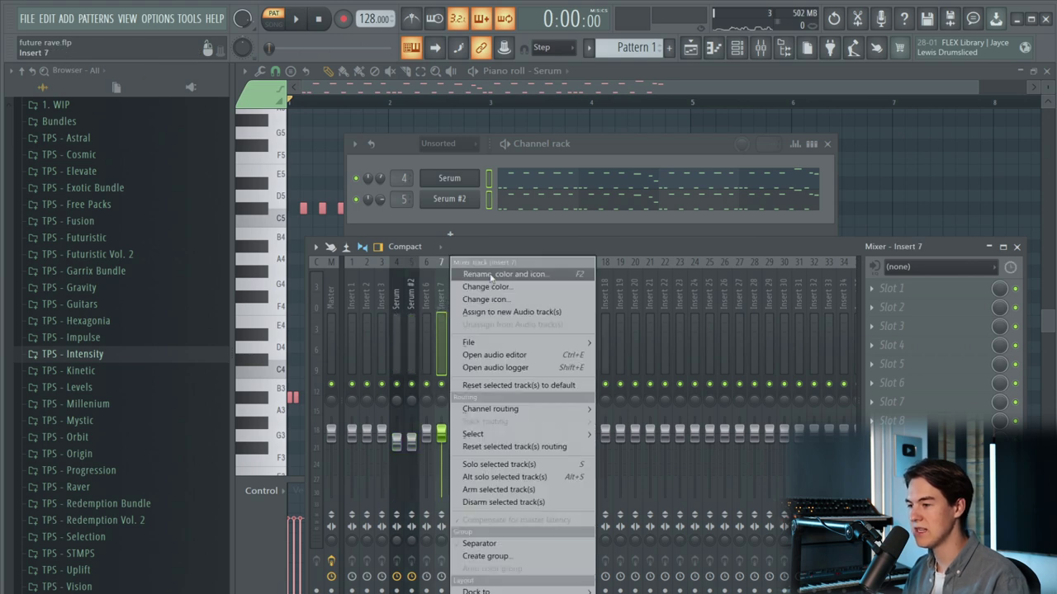
pyautogui.click(494, 277)
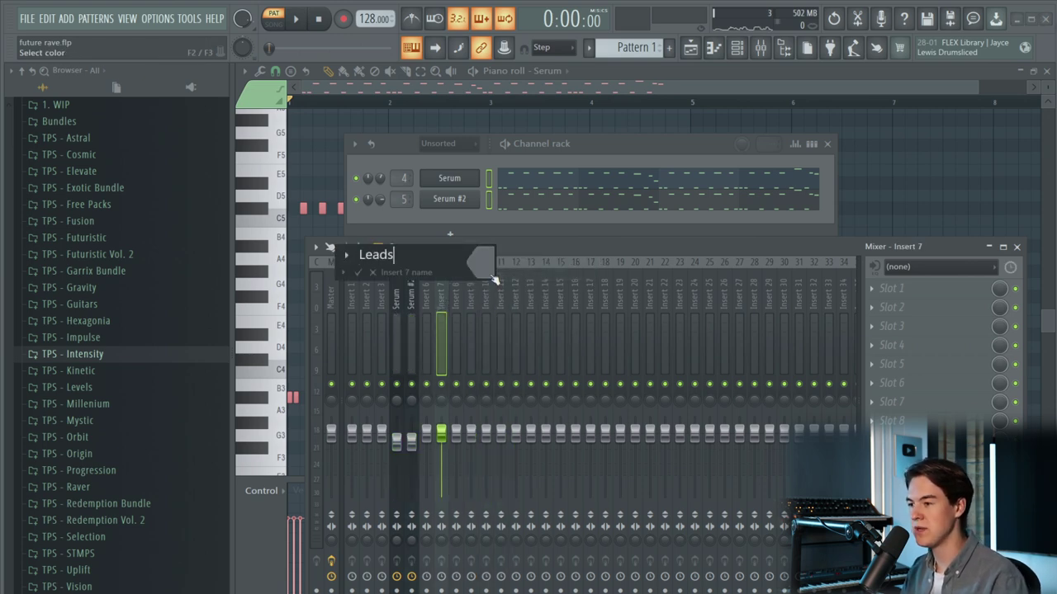
pyautogui.click(493, 278)
pyautogui.click(569, 419)
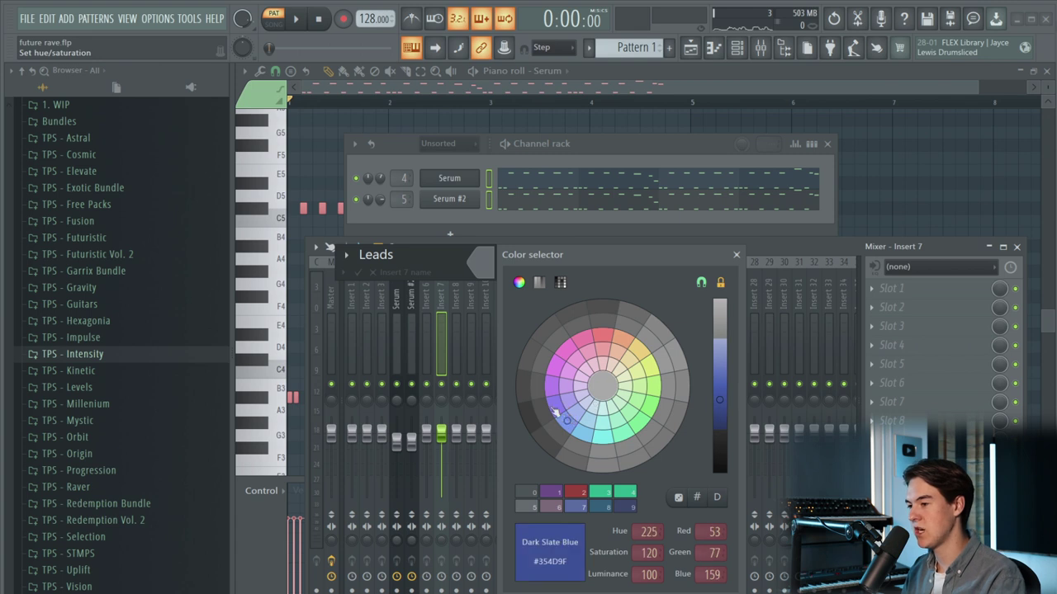
# - Route both Serum mixer tracks into the Leads bus and play the pattern through it
pyautogui.click(438, 325)
pyautogui.click(438, 324)
pyautogui.press('space')
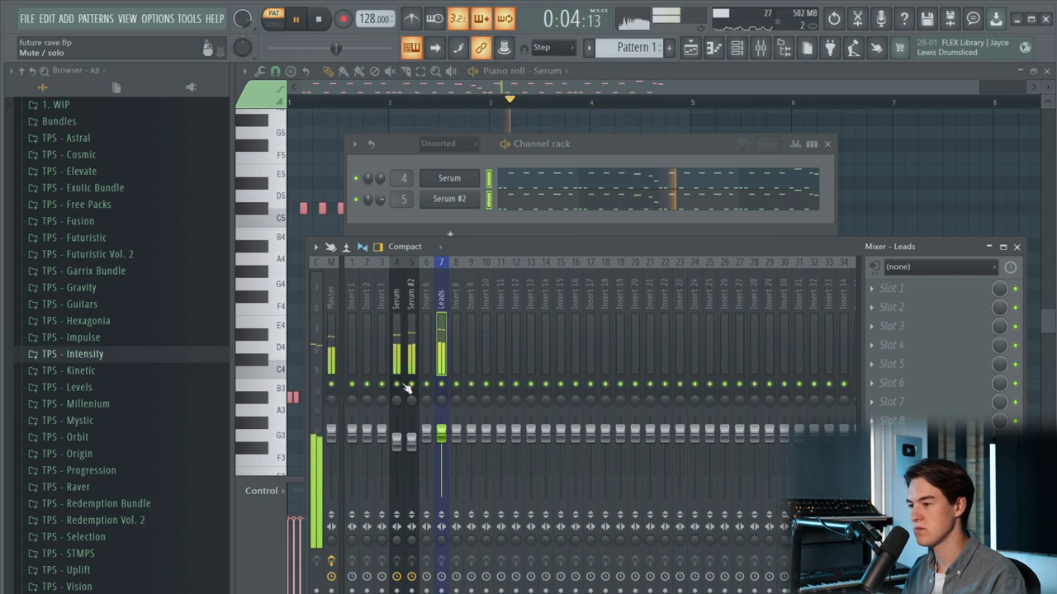
pyautogui.press('space')
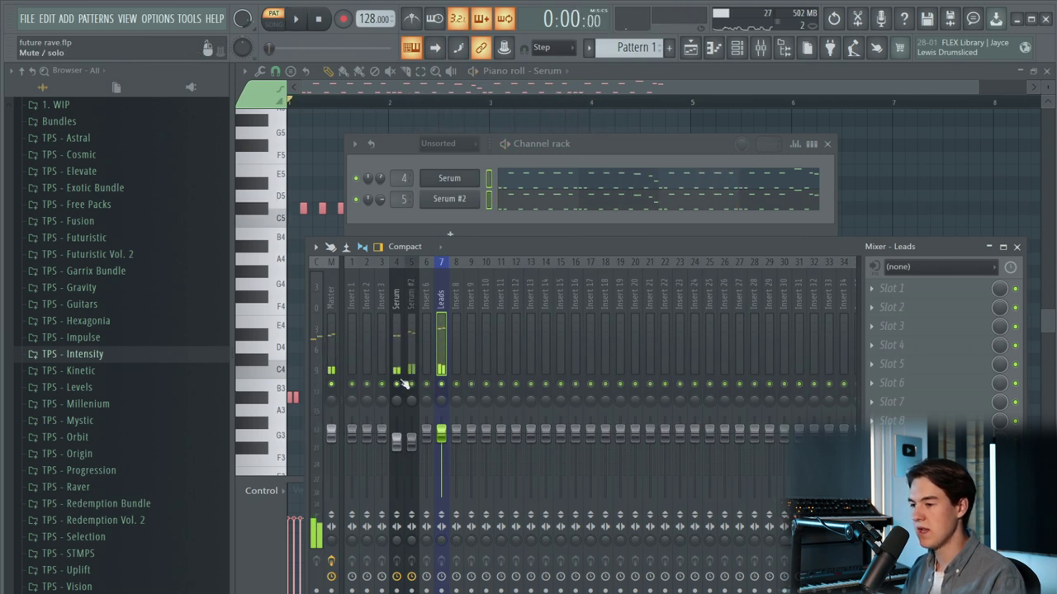
# - Add Fruity parametric EQ 2 to slot 2 of the soloed Serum track with a low cut and a 2 dB boost near 2.2 kHz
pyautogui.click(903, 313)
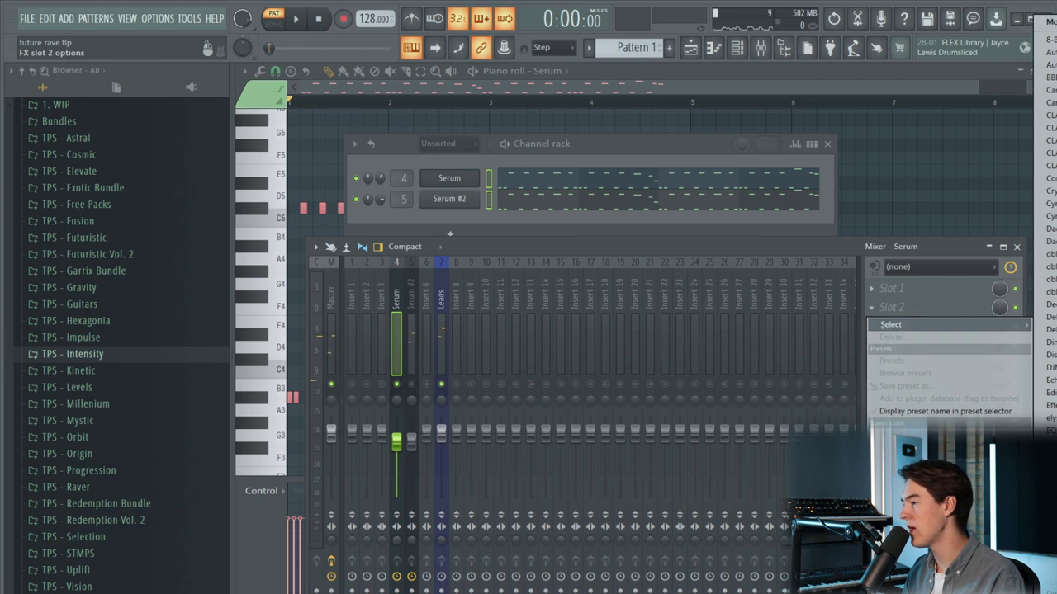
pyautogui.click(1046, 528)
pyautogui.moveTo(698, 213); pyautogui.dragTo(697, 221)
pyautogui.press('space')
pyautogui.moveTo(364, 315); pyautogui.dragTo(405, 320)
pyautogui.moveTo(563, 314)
pyautogui.mouseDown()
pyautogui.moveTo(570, 261)
pyautogui.moveTo(526, 296)
pyautogui.moveTo(549, 304)
pyautogui.mouseUp()
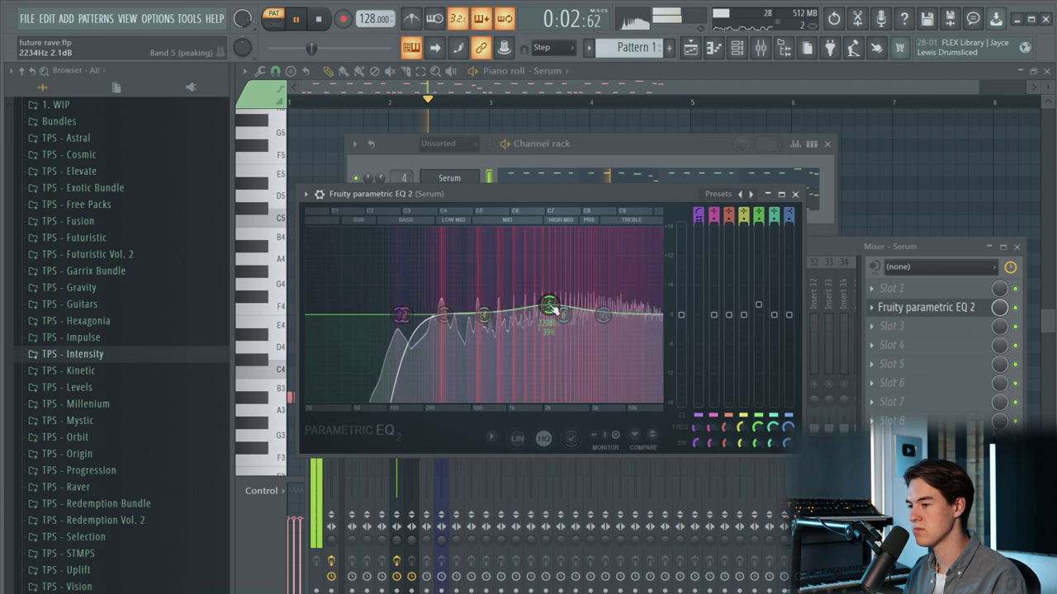
pyautogui.click(796, 195)
pyautogui.press('space')
# - Load CamelCrusher into slot 4 of the Serum mixer track, choose the British Clean patch, and reduce its mix during playback
pyautogui.click(891, 344)
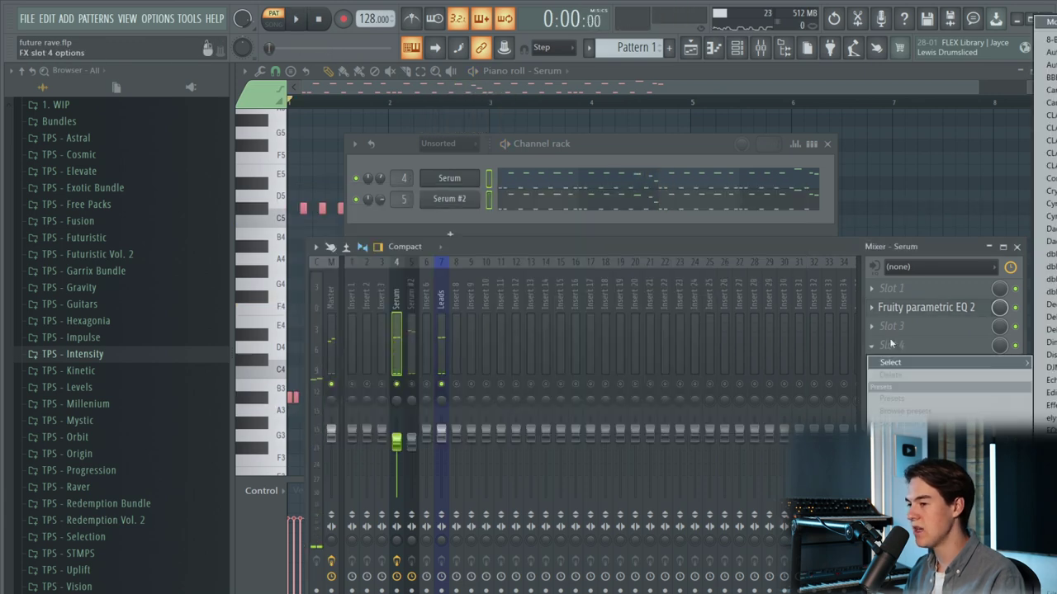
pyautogui.click(1047, 129)
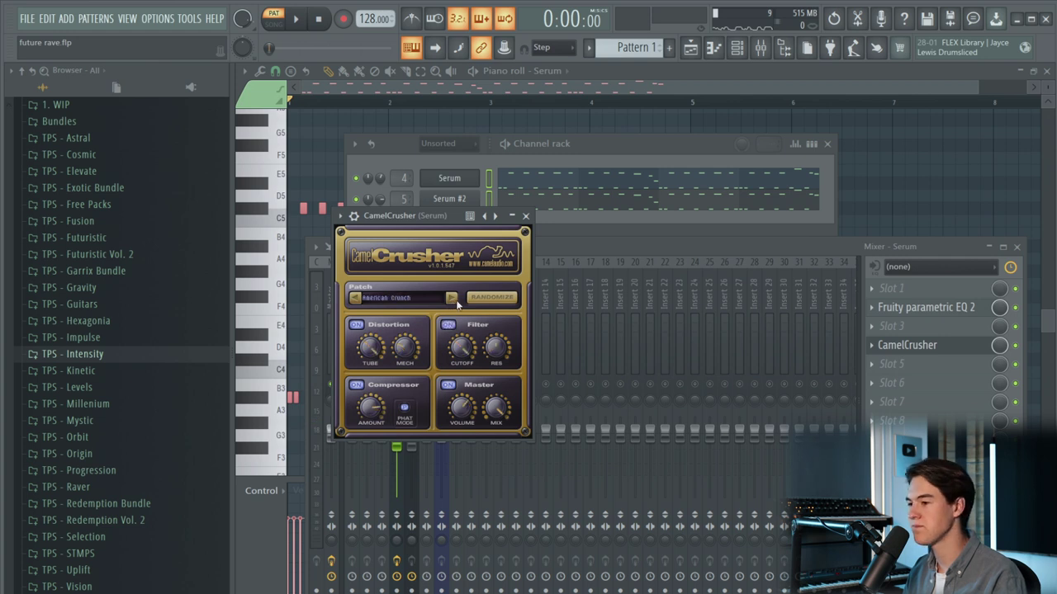
pyautogui.press('space')
pyautogui.click(454, 299)
pyautogui.moveTo(494, 409); pyautogui.dragTo(493, 417)
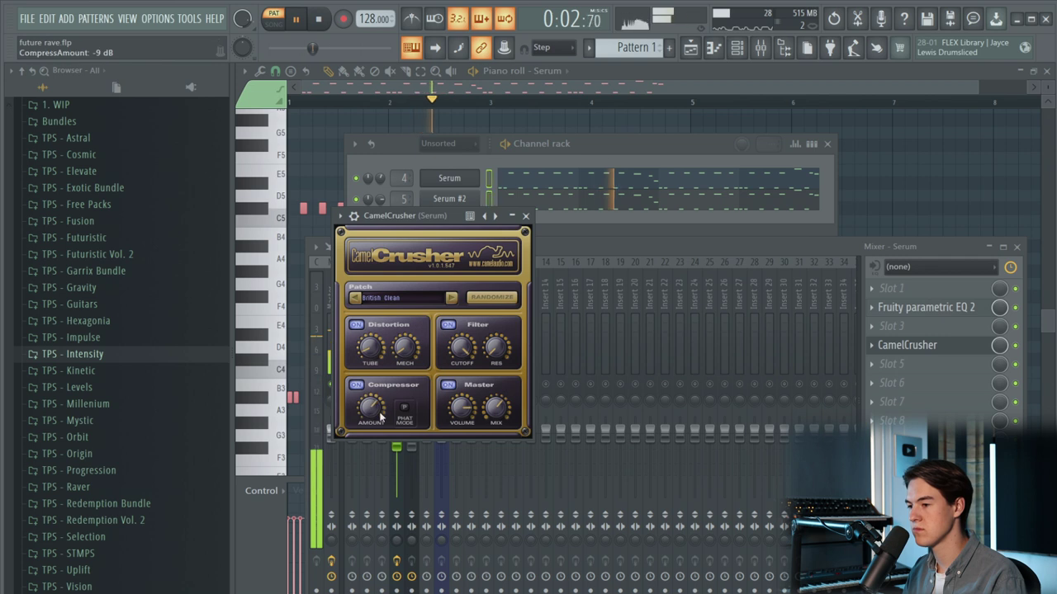
# - Balance CamelCrusher's master volume at about -5 dB against its bypassed sound, and set the Serum track's volume to about 82% during playback
pyautogui.click(319, 20)
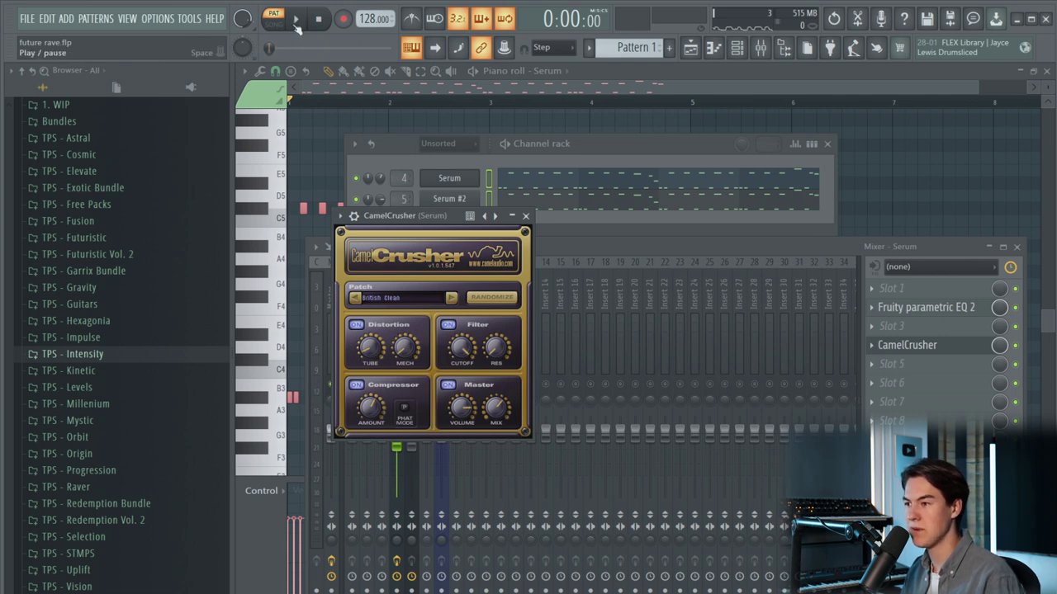
pyautogui.click(296, 25)
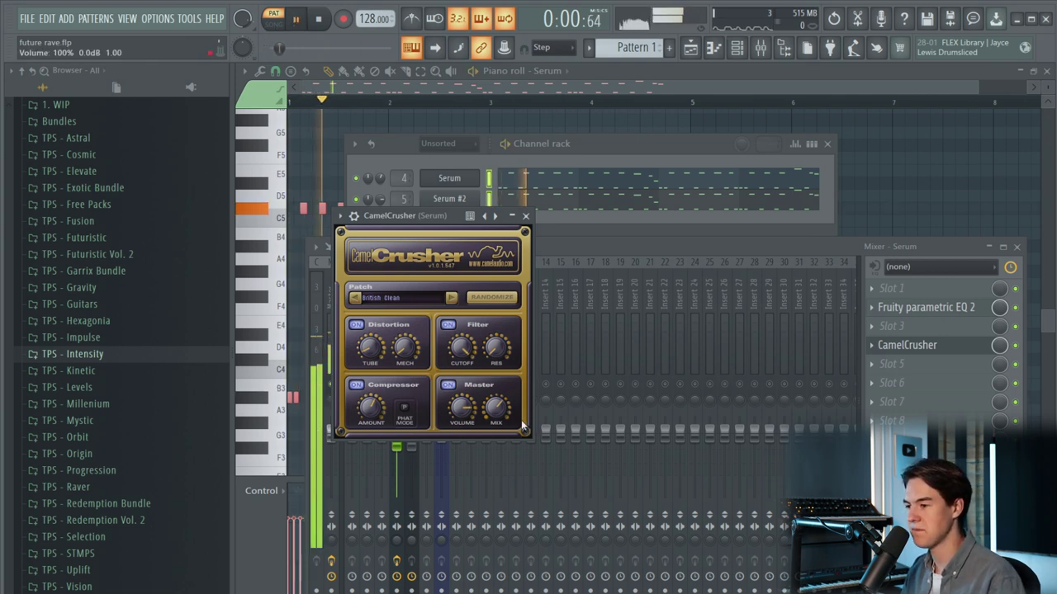
pyautogui.moveTo(512, 360); pyautogui.dragTo(510, 368)
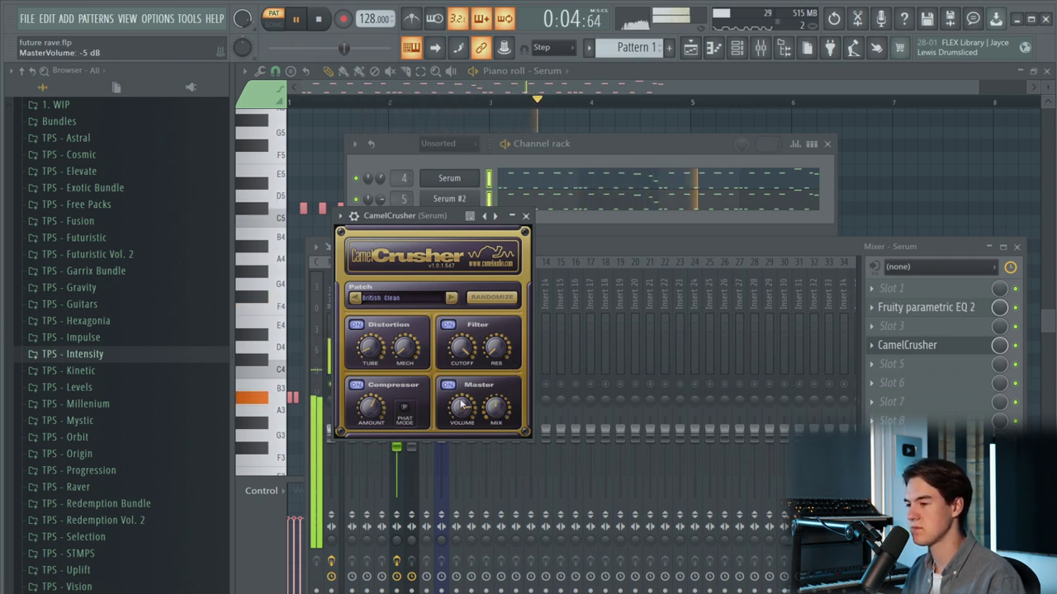
pyautogui.click(1015, 346)
pyautogui.click(1014, 346)
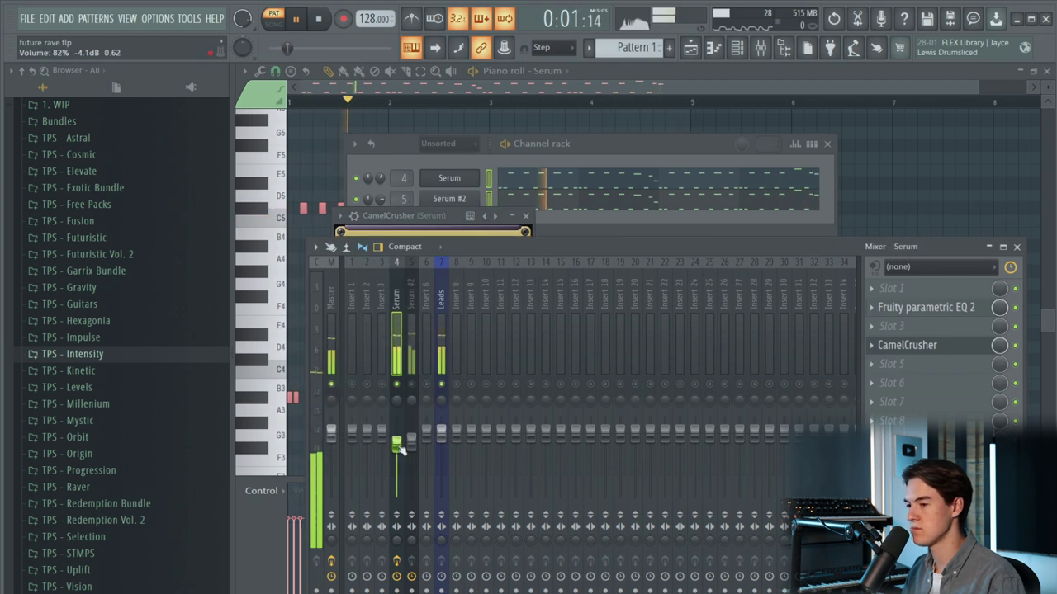
pyautogui.click(318, 18)
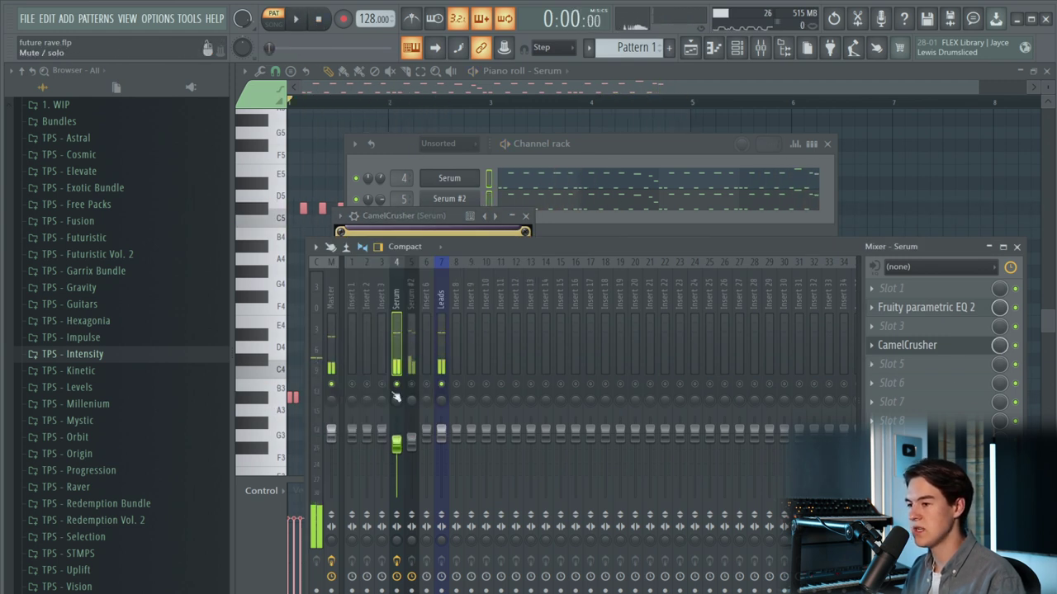
# - Solo the Serum #2 mixer track and add Fruity parametric EQ 2 in slot 2 with a high pass at about 140 Hz
pyautogui.click(411, 356)
pyautogui.click(984, 309)
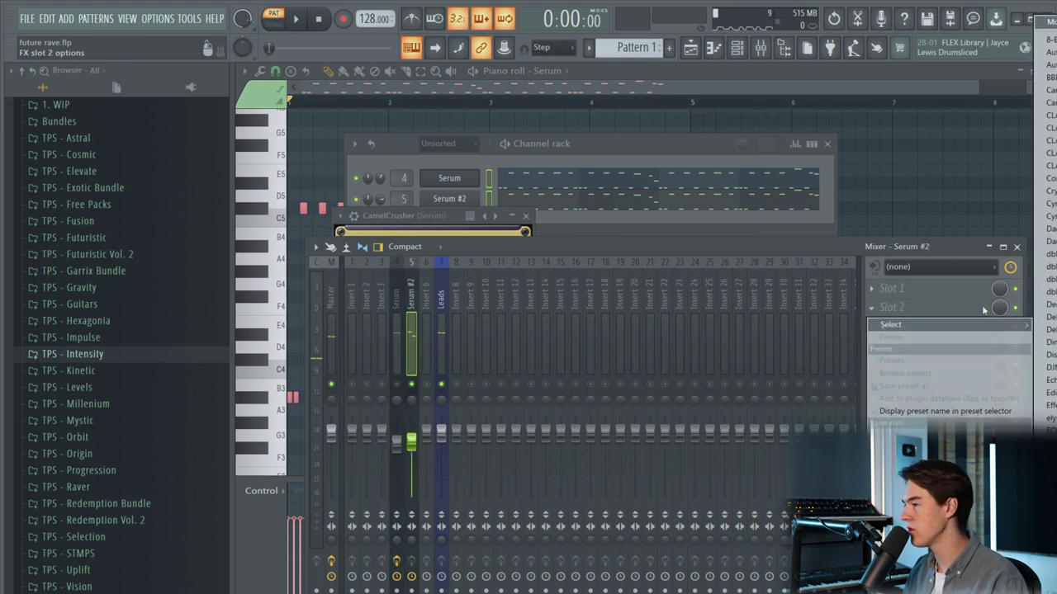
pyautogui.click(1047, 512)
pyautogui.click(755, 231)
pyautogui.click(770, 275)
pyautogui.press('space')
pyautogui.moveTo(350, 353); pyautogui.dragTo(444, 352)
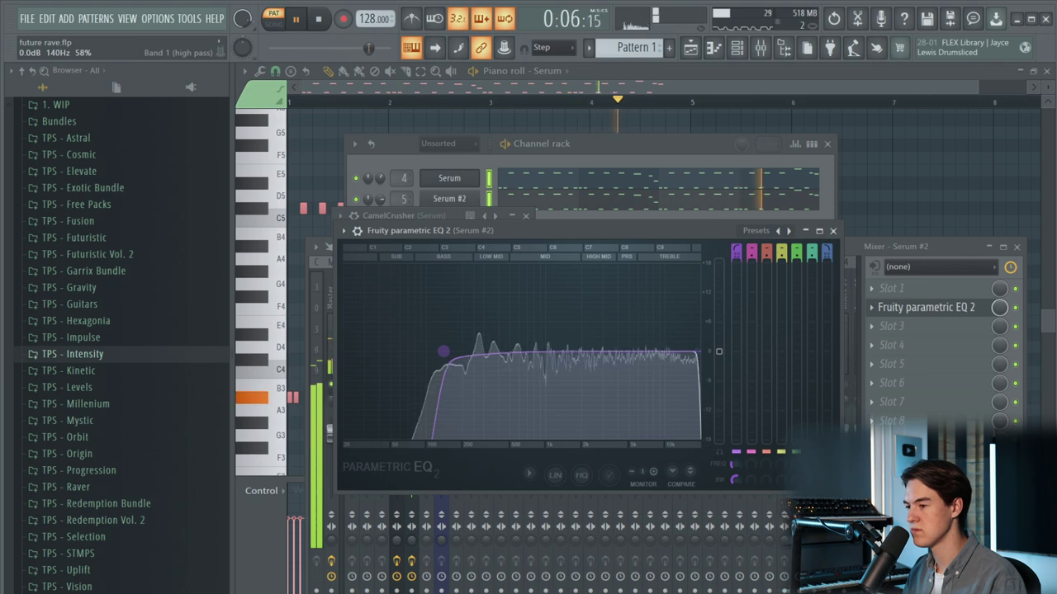
pyautogui.press('space')
pyautogui.click(832, 230)
# - Add a second Fruity parametric EQ 2 in slot 3 of Serum #2 and raise band 2 to sweep the low mids during playback
pyautogui.click(914, 325)
pyautogui.click(1047, 529)
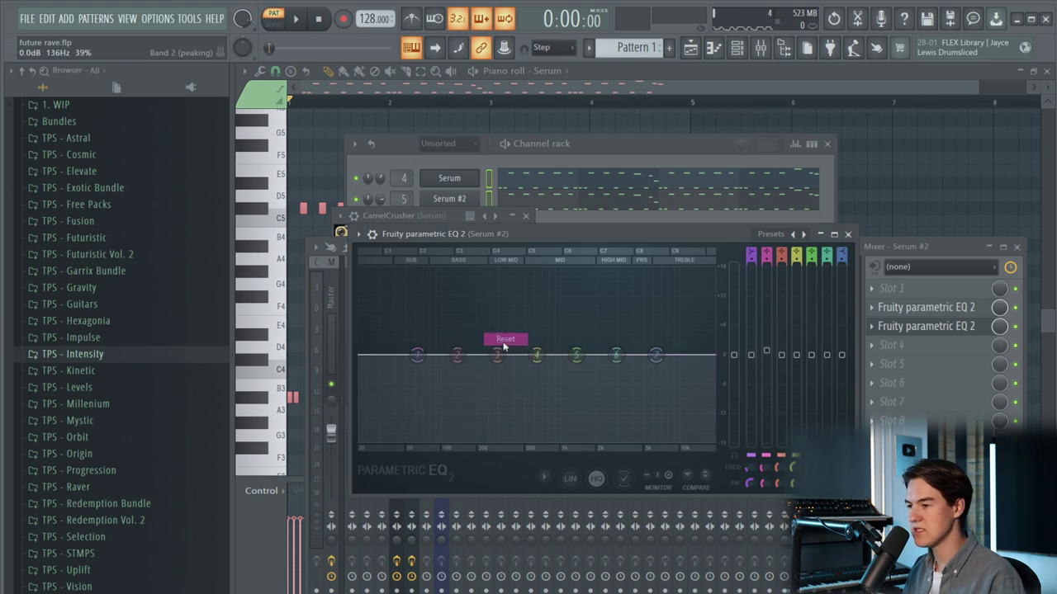
pyautogui.press('space')
pyautogui.moveTo(503, 326); pyautogui.dragTo(498, 285)
pyautogui.press('space')
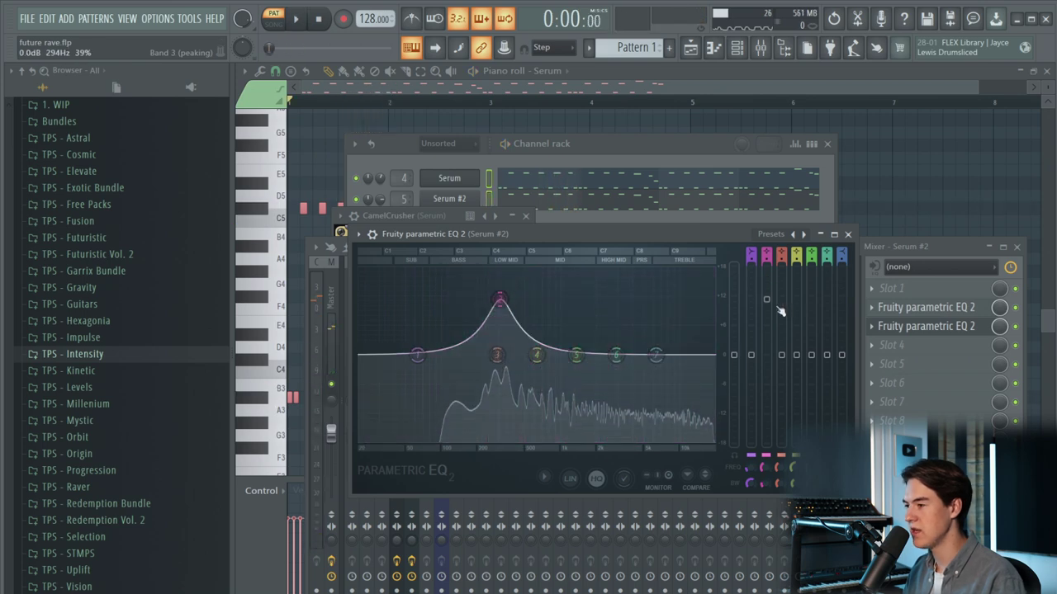
# - Narrow band 2 around 267 Hz and turn it into a cut, and slightly boost the highs with band 6
pyautogui.press('space')
pyautogui.moveTo(498, 342); pyautogui.dragTo(492, 289)
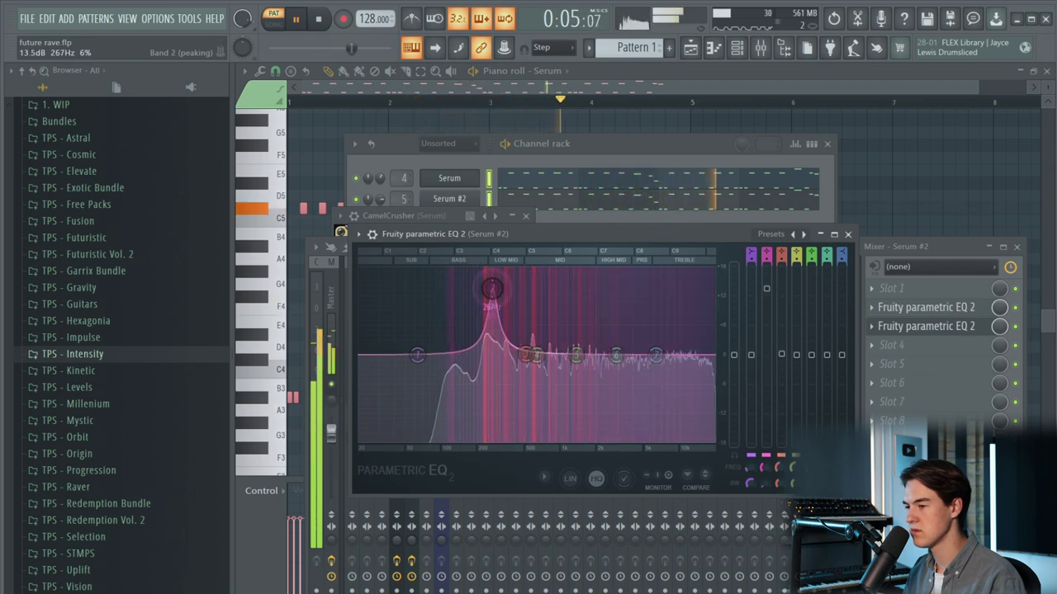
pyautogui.moveTo(767, 291); pyautogui.dragTo(766, 372)
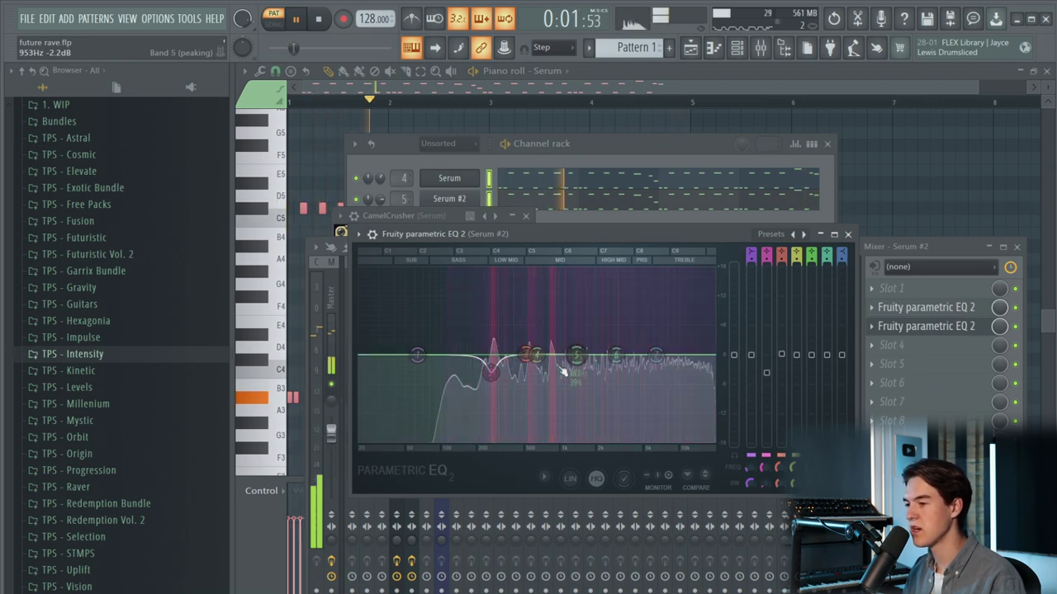
pyautogui.moveTo(616, 355); pyautogui.dragTo(677, 347)
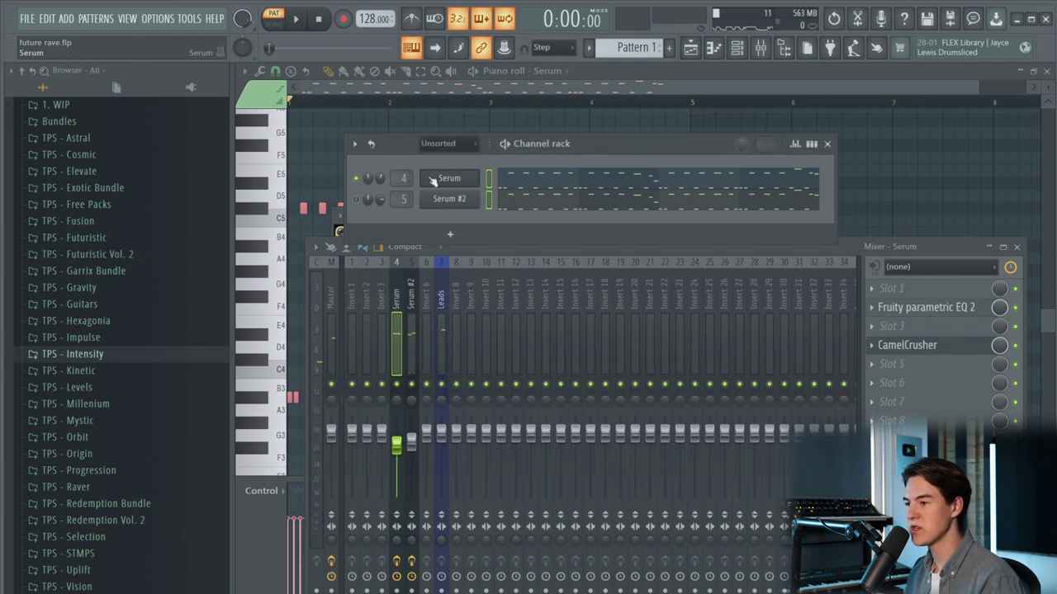
# - Set the LD - Expert Serum's noise level to about 18% and its Env 1 decay to 160 ms during playback
pyautogui.click(432, 180)
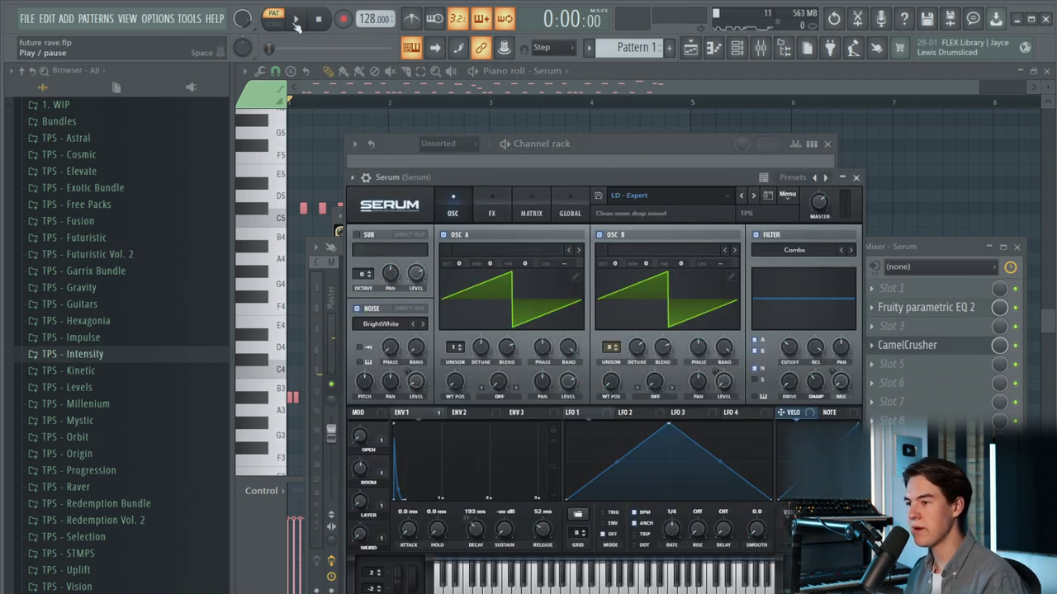
pyautogui.click(296, 23)
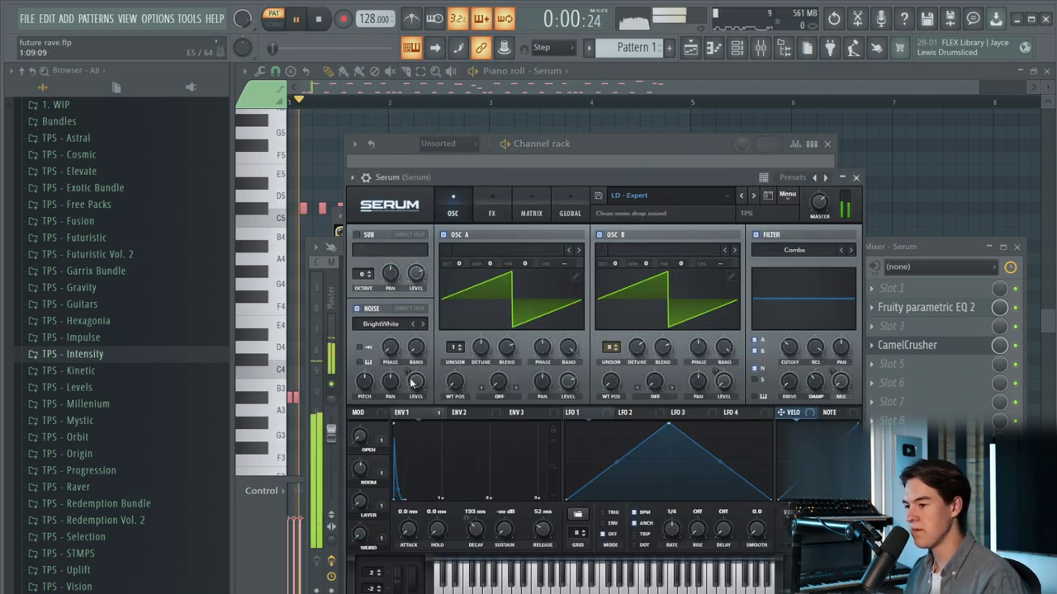
pyautogui.click(294, 21)
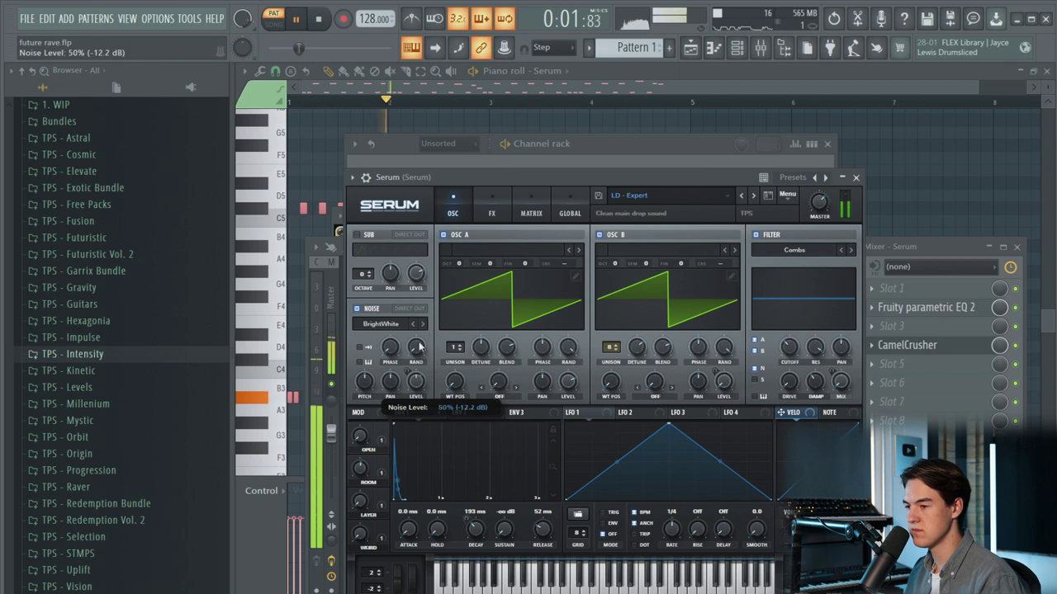
pyautogui.moveTo(420, 388); pyautogui.dragTo(419, 387)
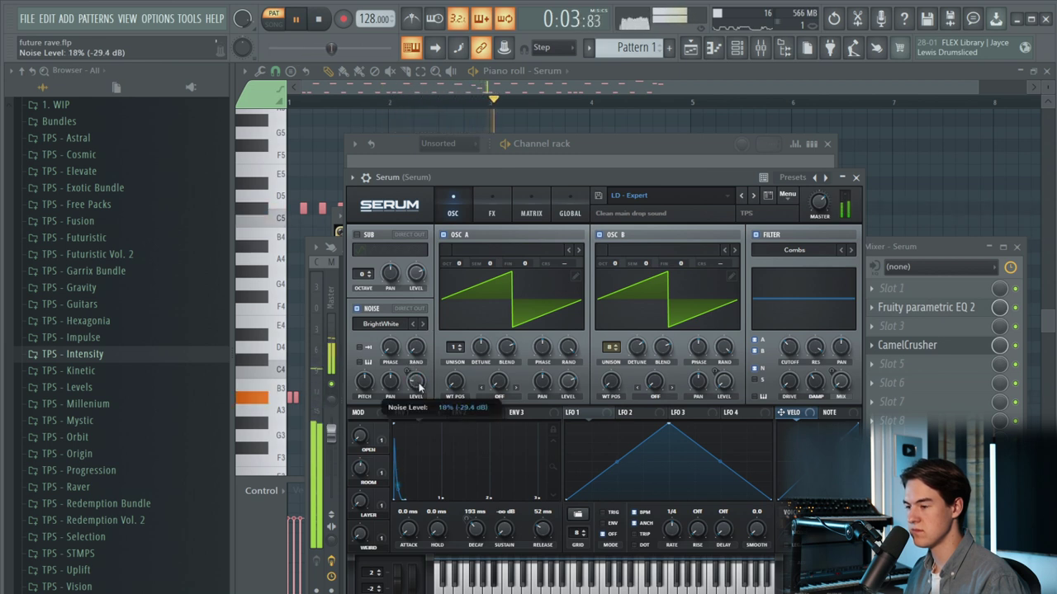
pyautogui.press('space')
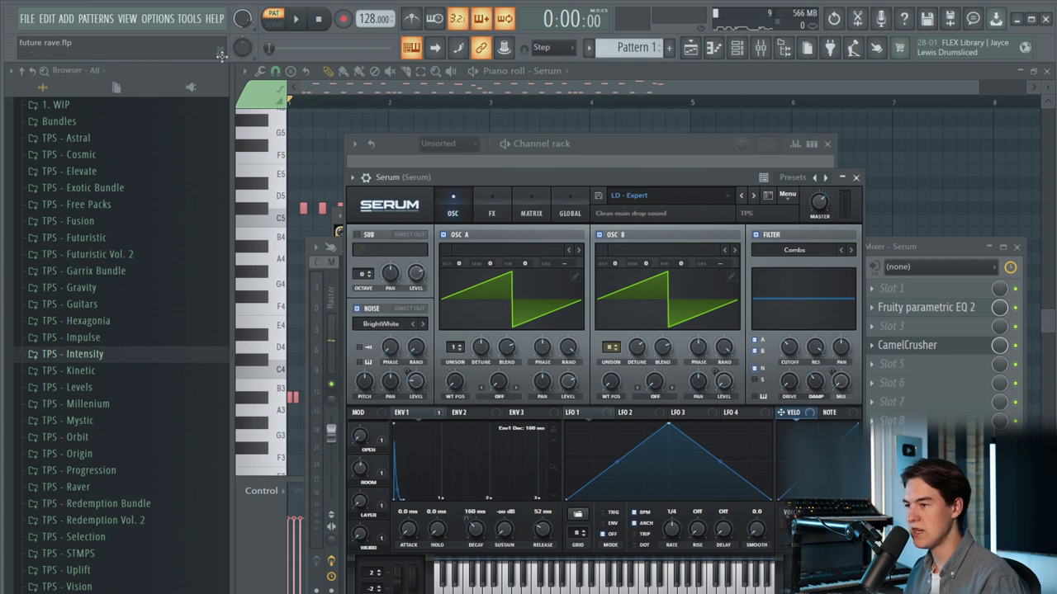
# - Set Env 1's attack to about 3.6 ms and decay to 170 ms during playback, and close the first Serum
pyautogui.click(295, 19)
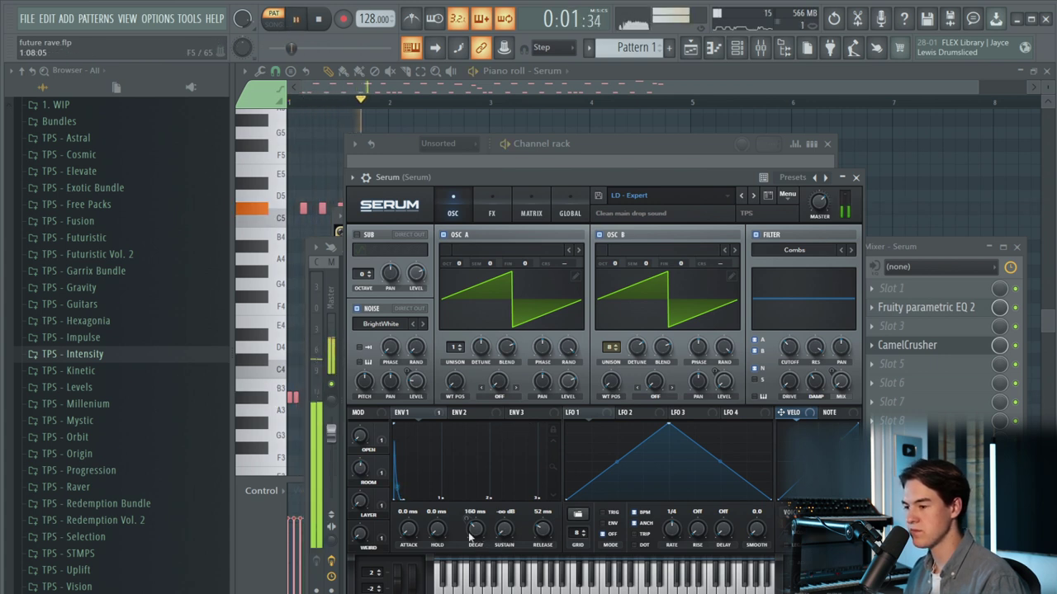
pyautogui.moveTo(415, 530); pyautogui.dragTo(476, 534)
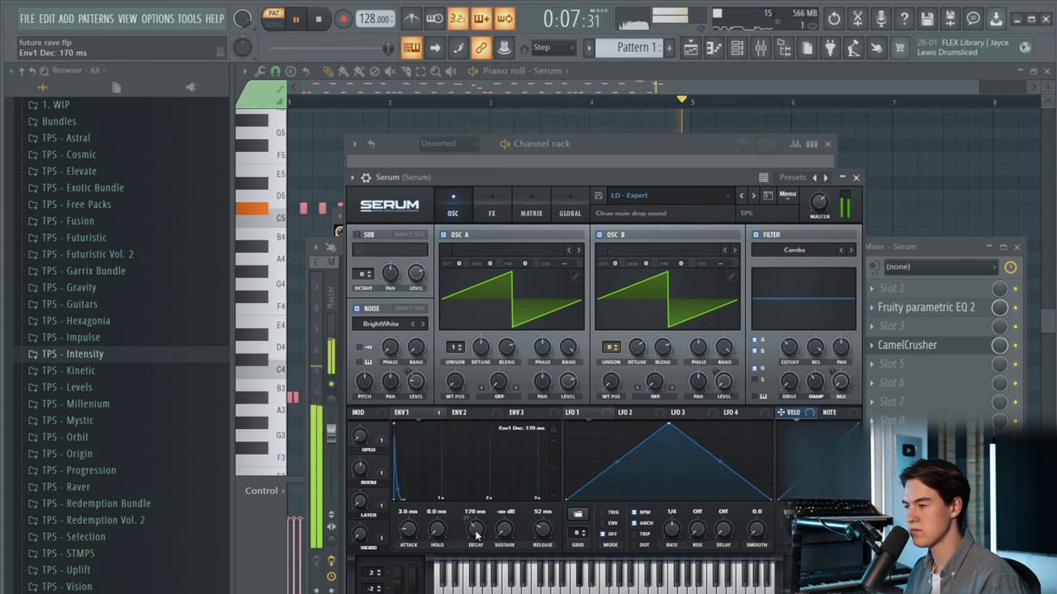
pyautogui.click(856, 177)
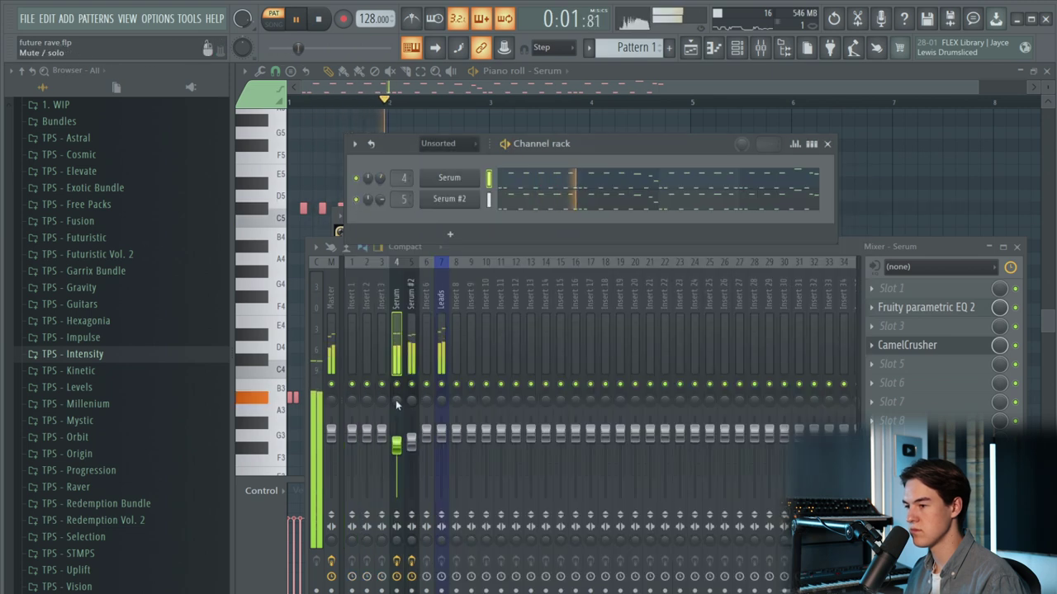
# - Balance the Serum and Serum #2 mixer track levels against each other, lowering the first Serum slightly
pyautogui.click(426, 429)
pyautogui.rightClick(426, 431)
pyautogui.press('Escape')
pyautogui.click(411, 440)
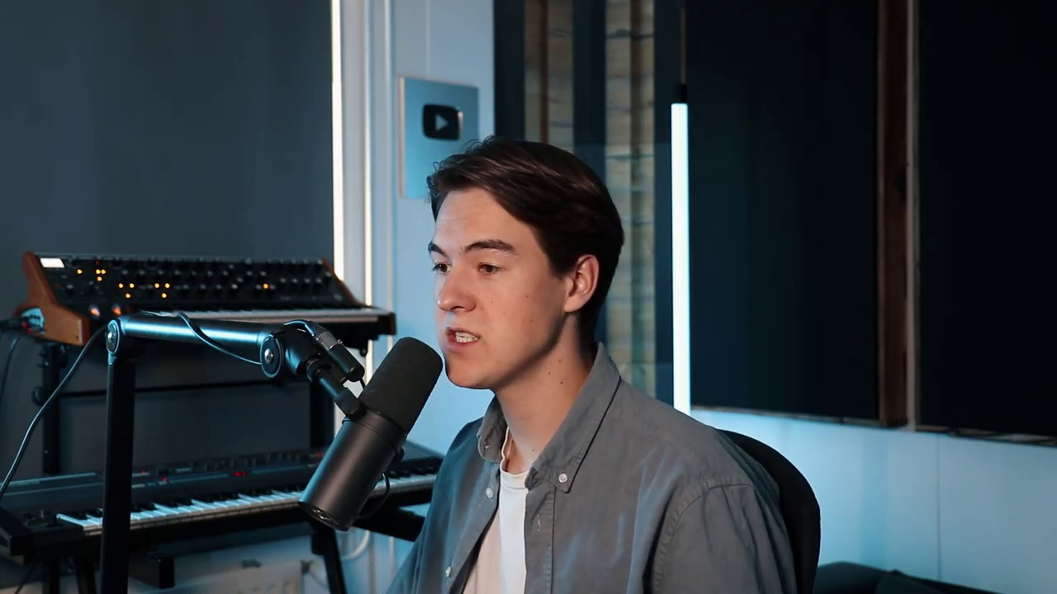
# - Load OTT in slot 2 of the Leads mixer track and reduce its depth to about 11%
pyautogui.click(941, 309)
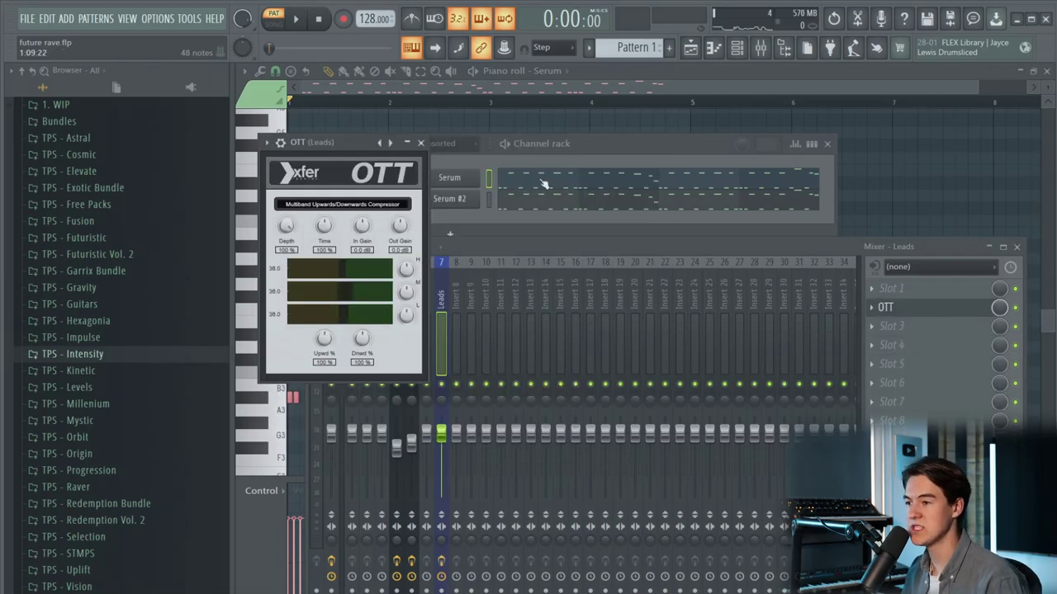
pyautogui.moveTo(363, 150); pyautogui.dragTo(454, 152)
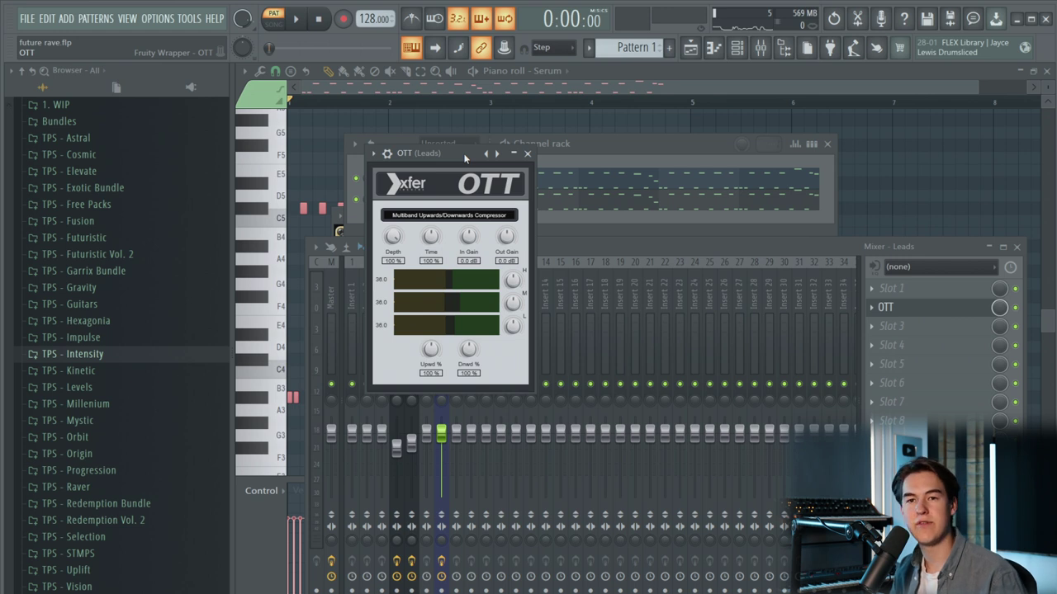
pyautogui.moveTo(449, 162); pyautogui.dragTo(450, 172)
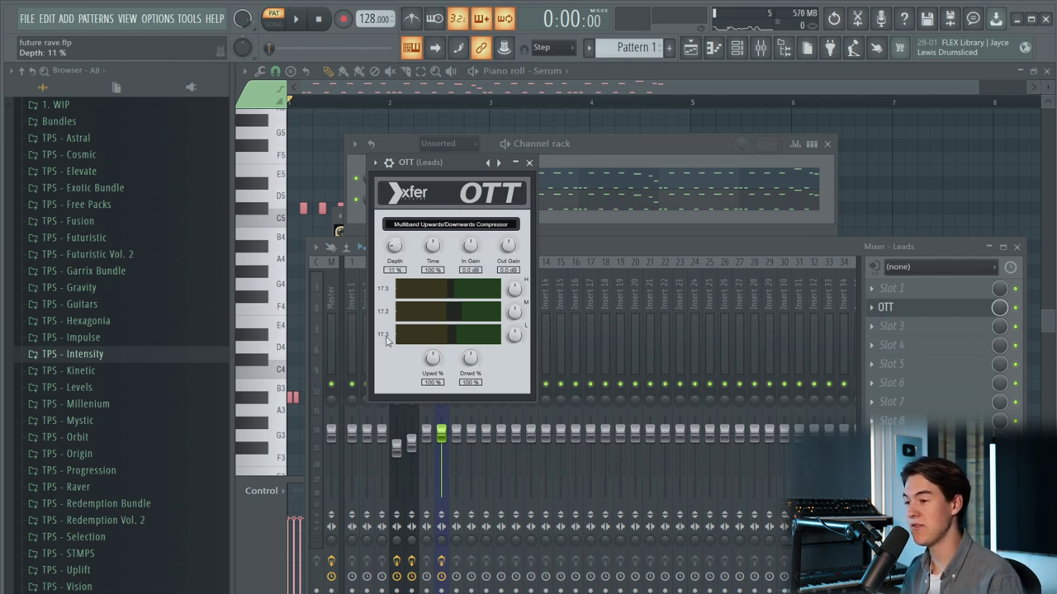
# - Set OTT's depth to 13% and its time to 289% during playback
pyautogui.click(296, 19)
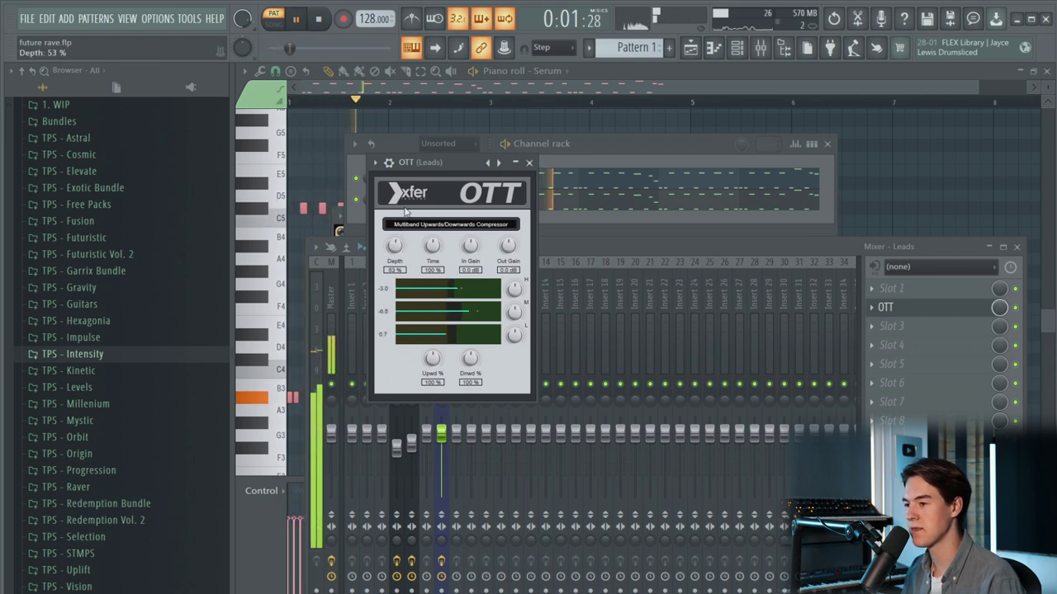
pyautogui.moveTo(395, 245); pyautogui.dragTo(400, 287)
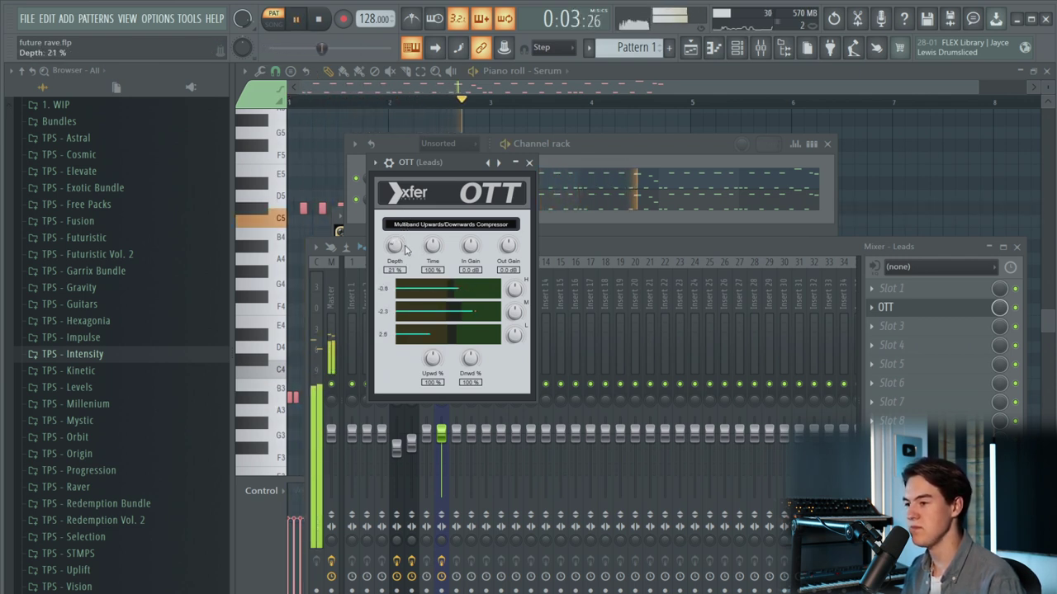
pyautogui.moveTo(405, 262); pyautogui.dragTo(436, 245)
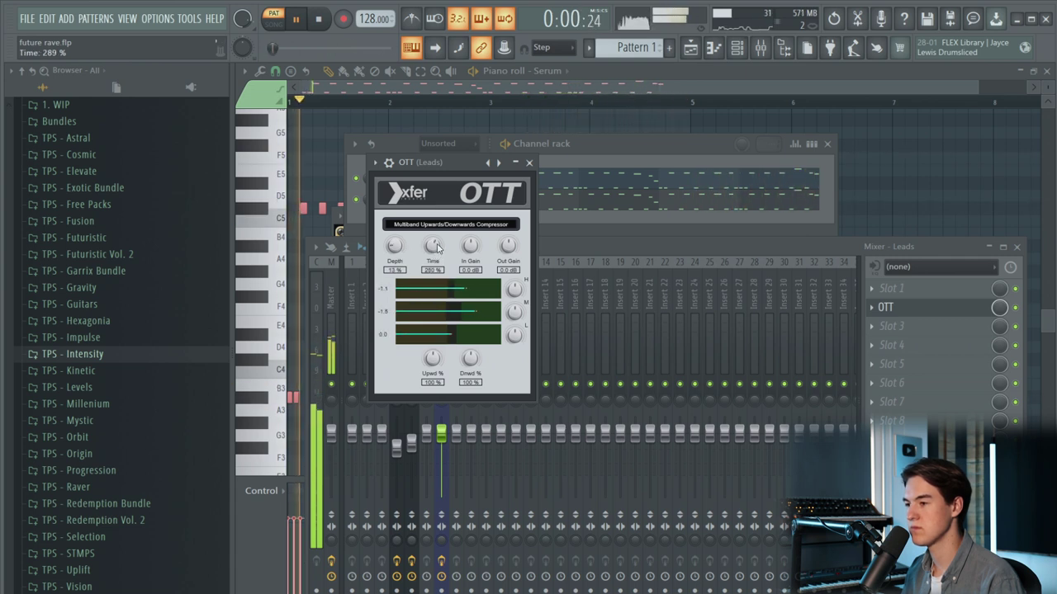
pyautogui.click(321, 22)
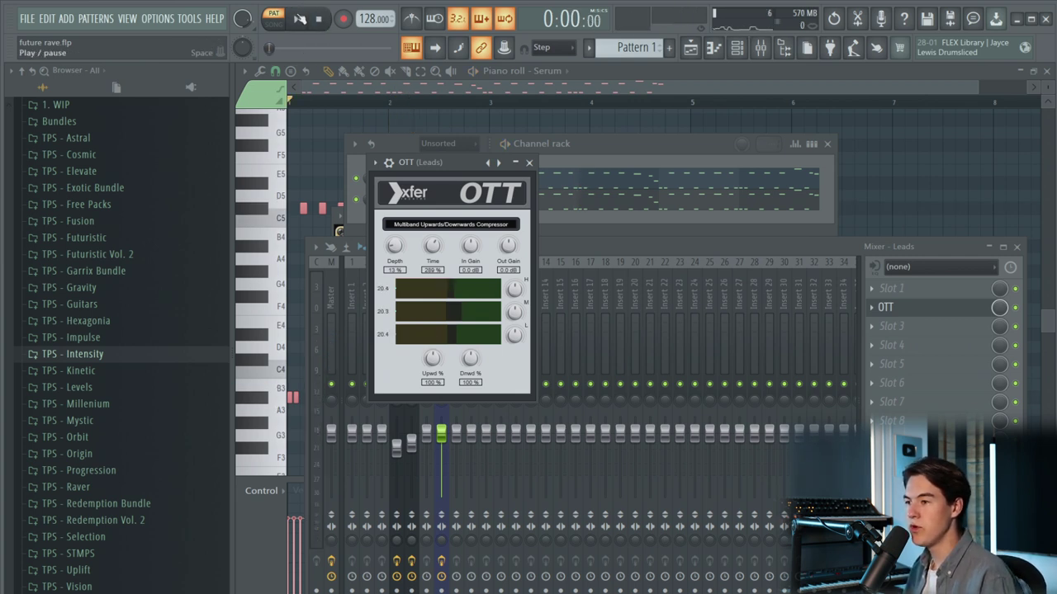
# - Compare the Leads bus with OTT bypassed and enabled during playback, leaving OTT enabled
pyautogui.click(301, 19)
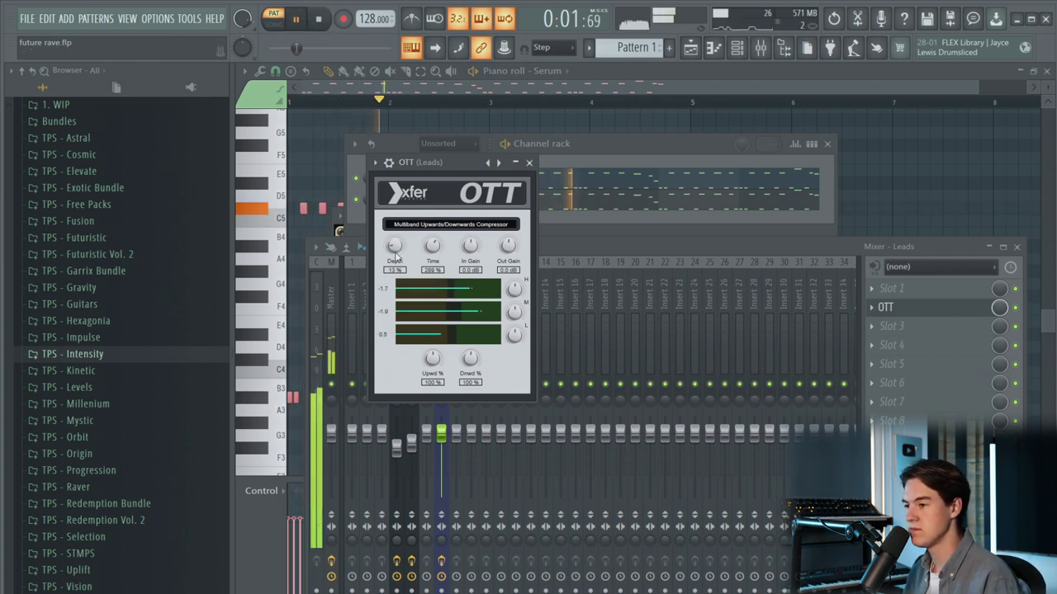
pyautogui.click(1015, 308)
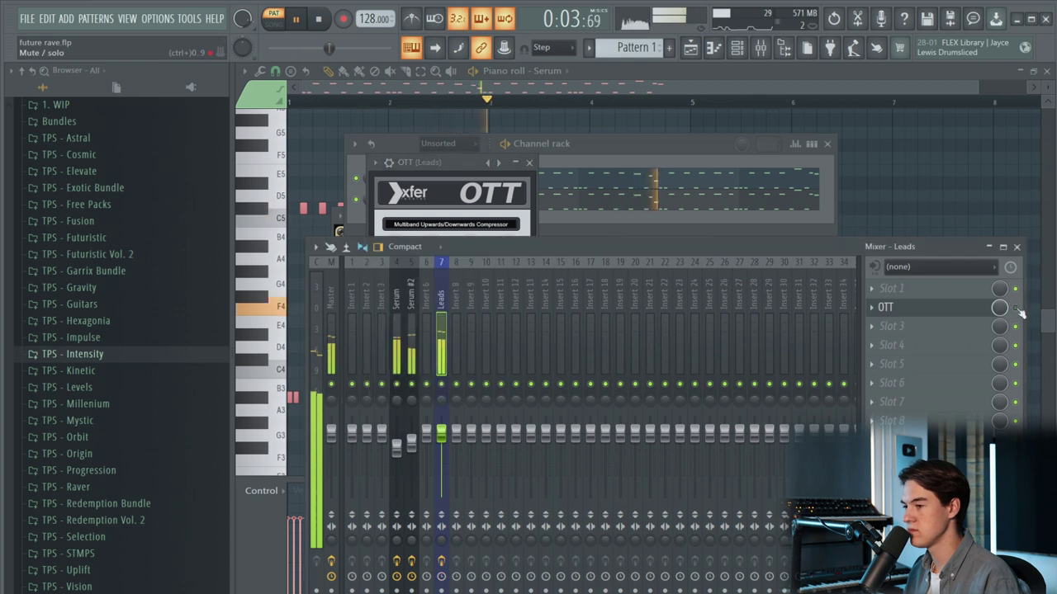
pyautogui.click(319, 21)
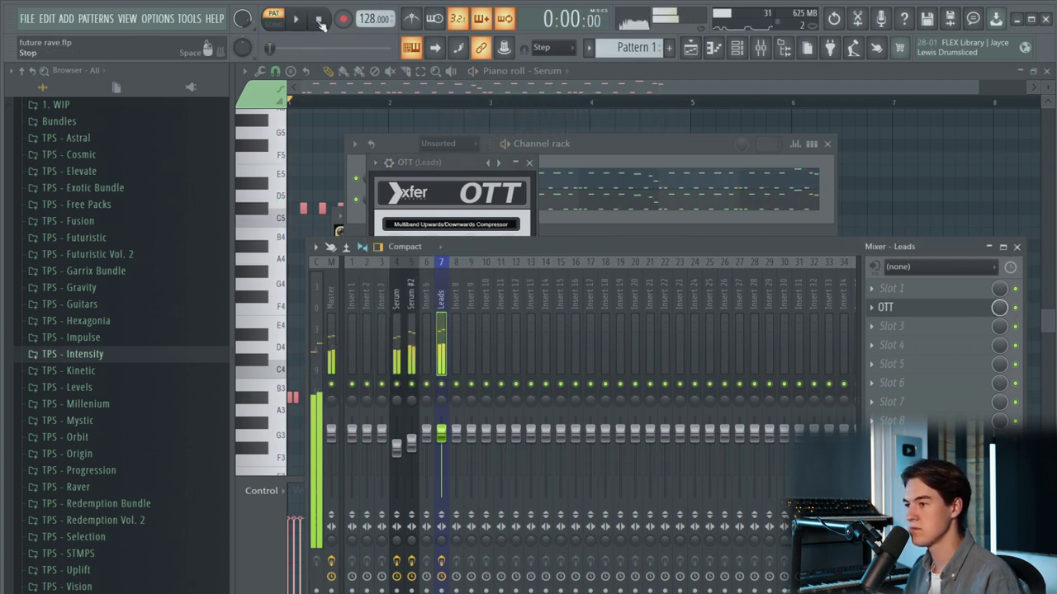
pyautogui.click(761, 47)
pyautogui.click(761, 47)
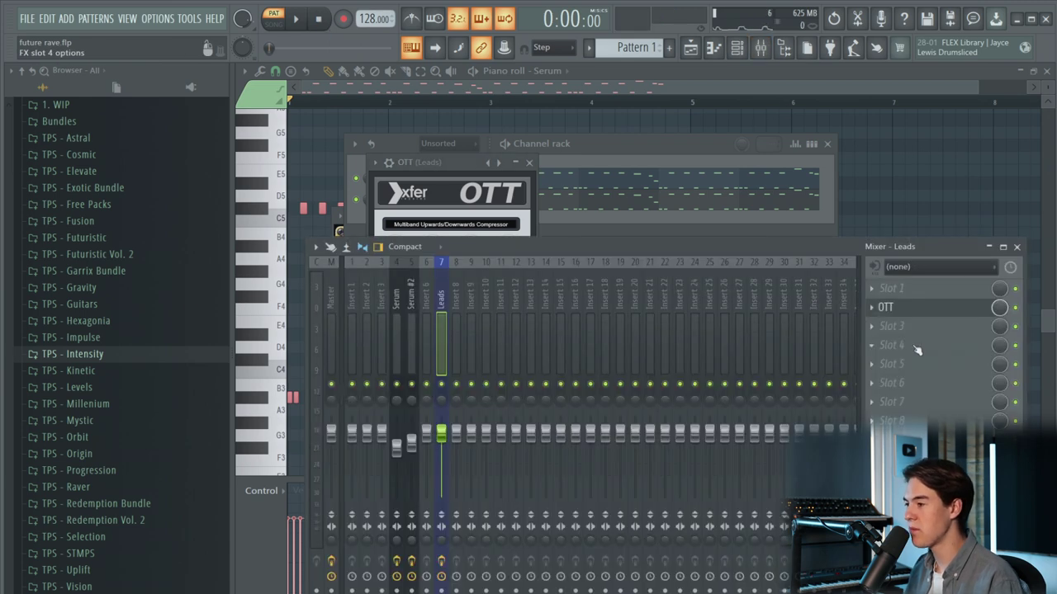
# - Add Fruity Reeverb 2 in slot 4 of the Leads track and lower its wet level during playback
pyautogui.click(896, 346)
pyautogui.moveTo(908, 362)
pyautogui.click(1054, 330)
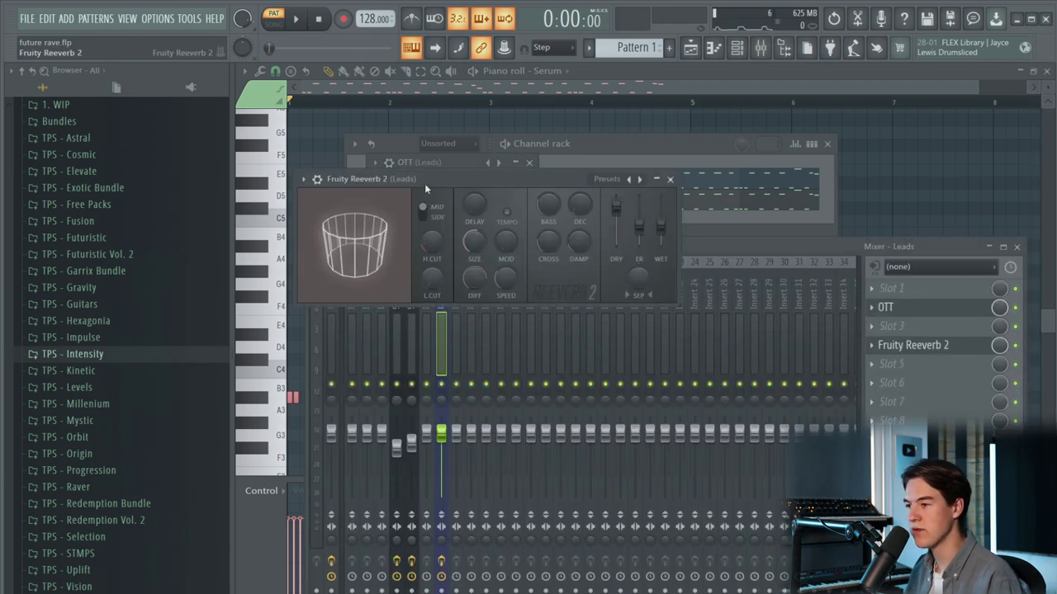
pyautogui.moveTo(426, 180); pyautogui.dragTo(439, 198)
pyautogui.press('space')
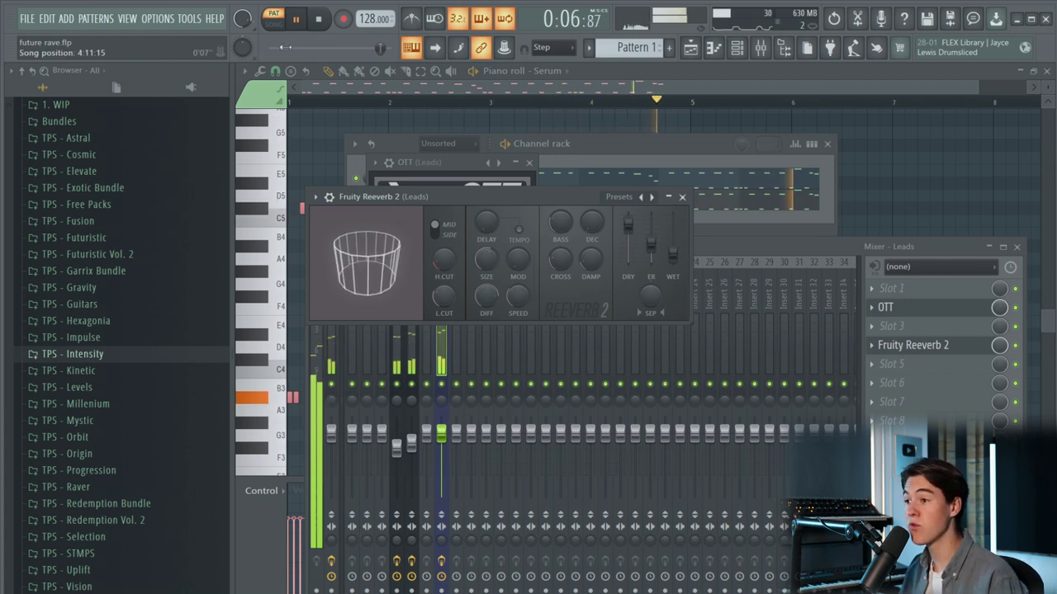
pyautogui.moveTo(673, 256)
pyautogui.mouseDown()
pyautogui.moveTo(673, 234)
pyautogui.moveTo(673, 250)
pyautogui.mouseUp()
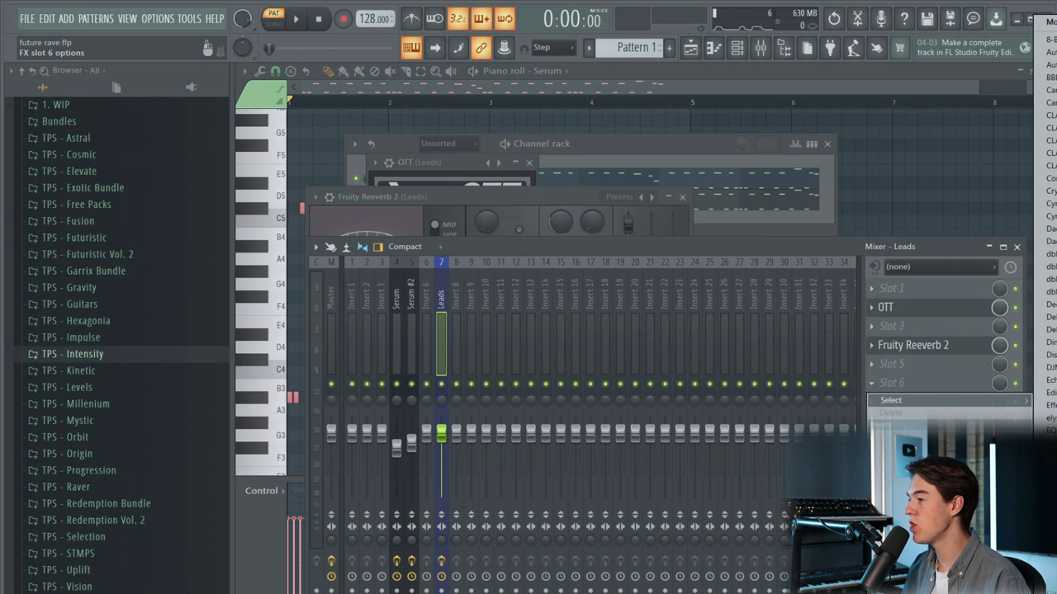
# - Add a second Fruity Reeverb 2 in slot 7 and a Fruity peak controller in slot 6 of the Leads track
pyautogui.click(1050, 528)
pyautogui.scroll(-1, 900, 387)
pyautogui.click(908, 384)
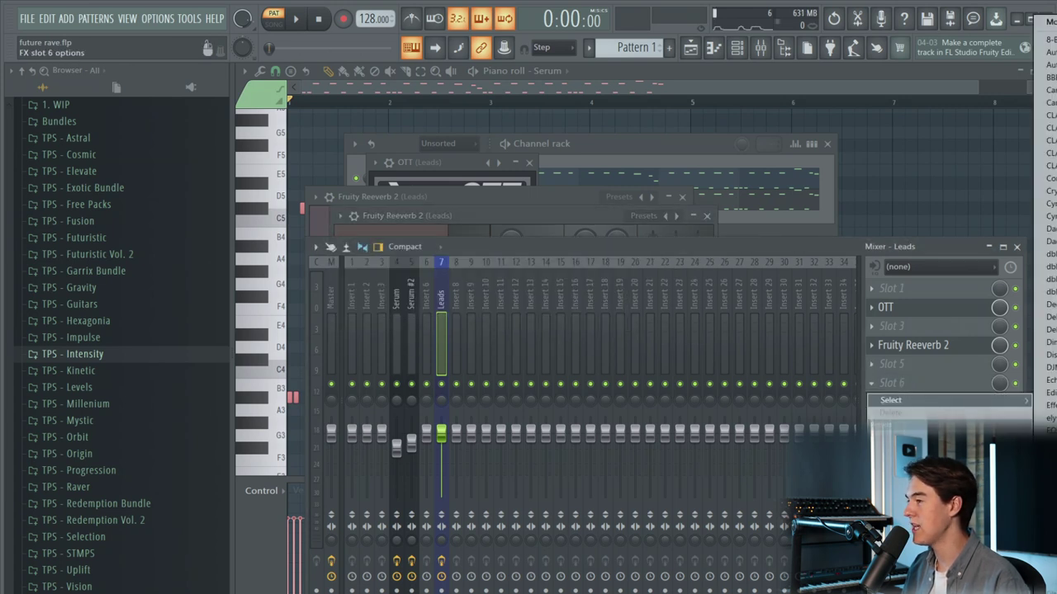
pyautogui.click(1050, 516)
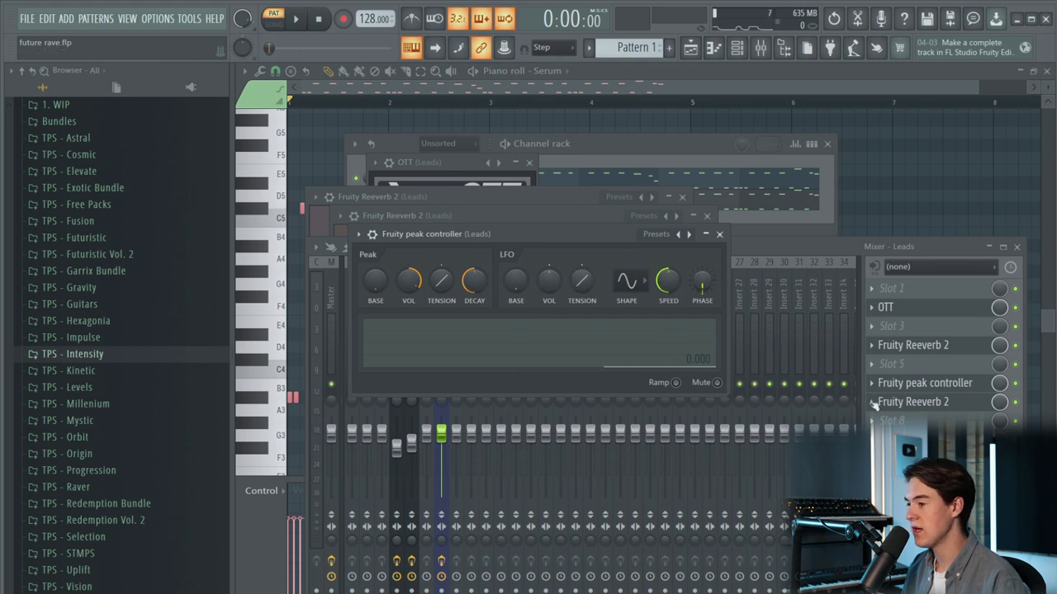
# - Set the slot 7 reverb's low cut to about 425 Hz and adjust its wet level during playback
pyautogui.click(946, 406)
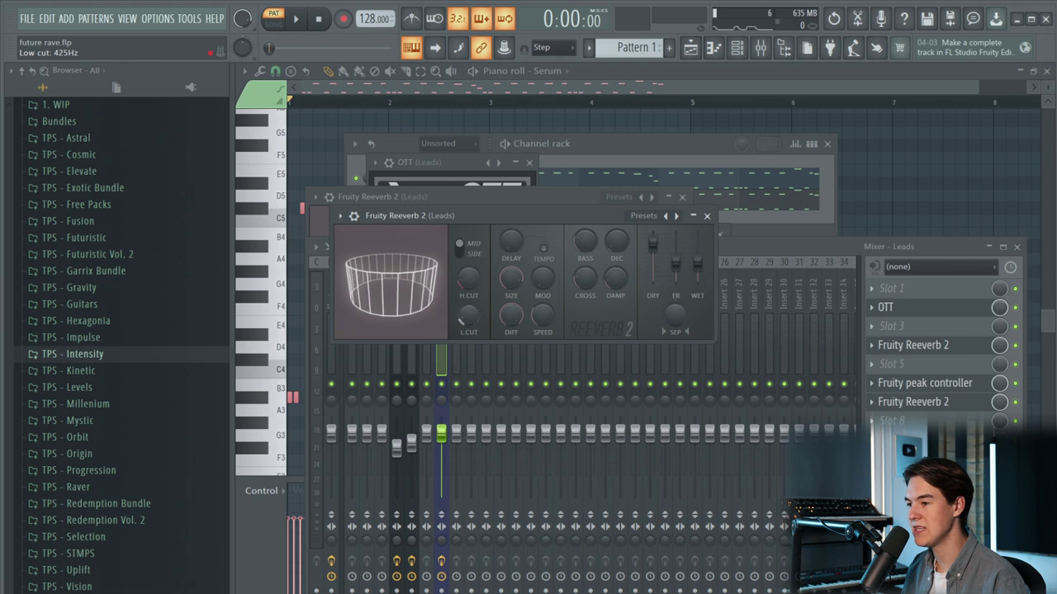
pyautogui.press('space')
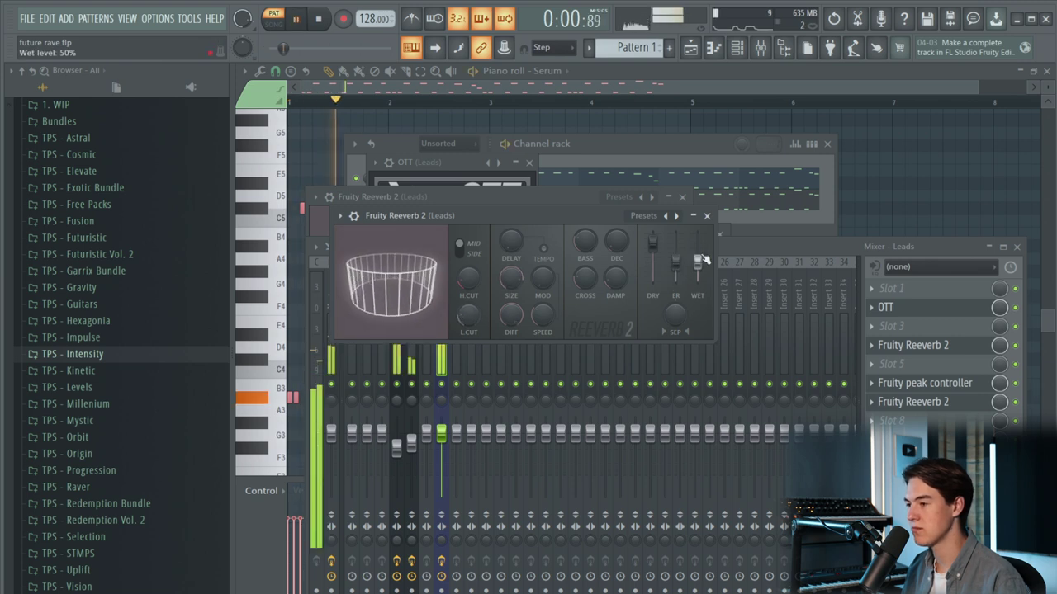
pyautogui.moveTo(625, 246); pyautogui.dragTo(625, 230)
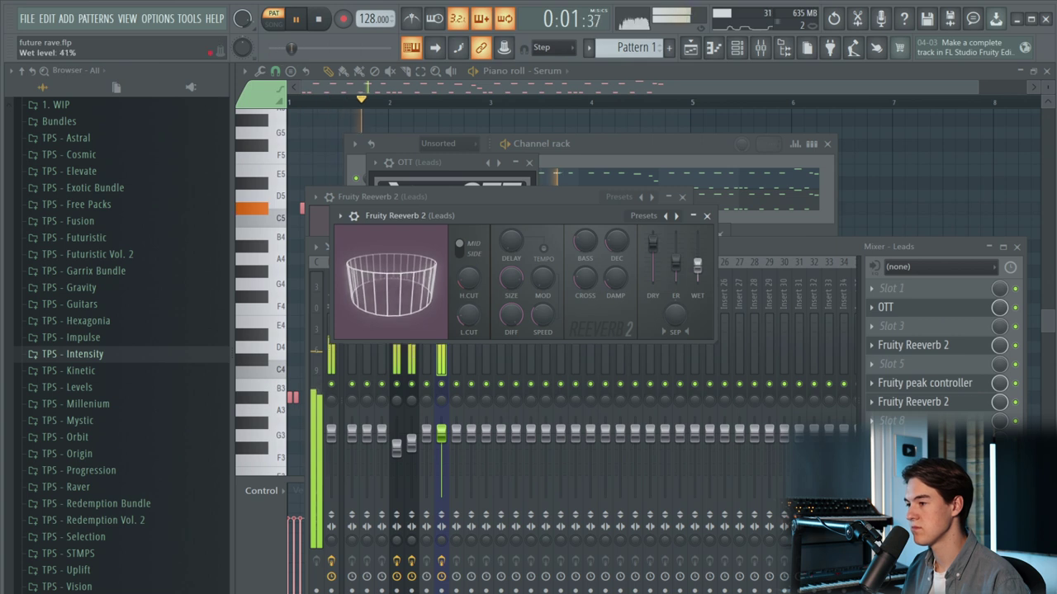
pyautogui.click(319, 19)
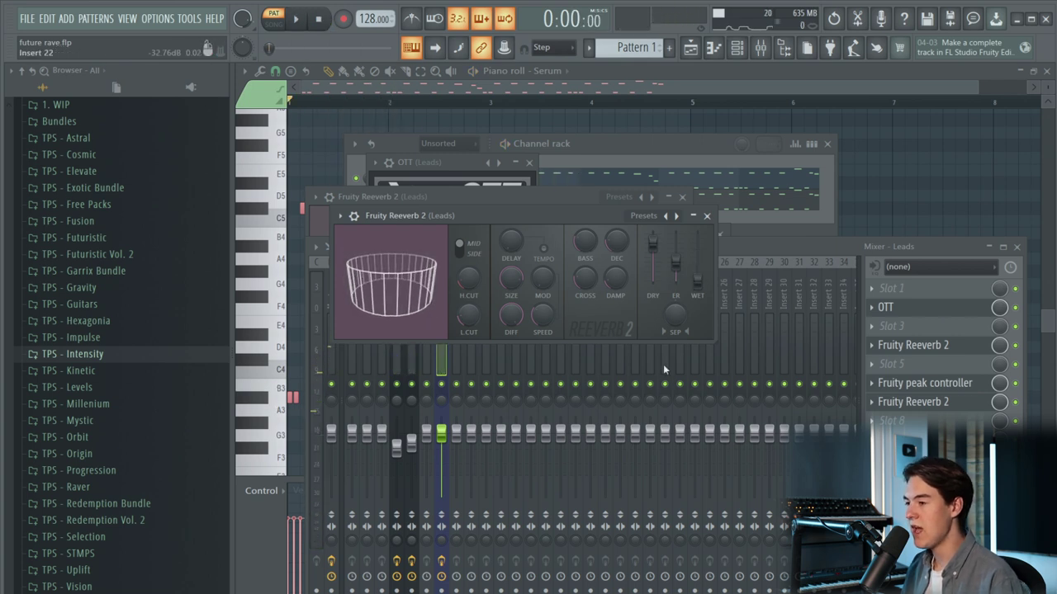
# - Link the slot 7 reverb's wet level to Peak ctrl - Peak with the mapping formula 1-Input, and audition it
pyautogui.rightClick(698, 294)
pyautogui.click(758, 426)
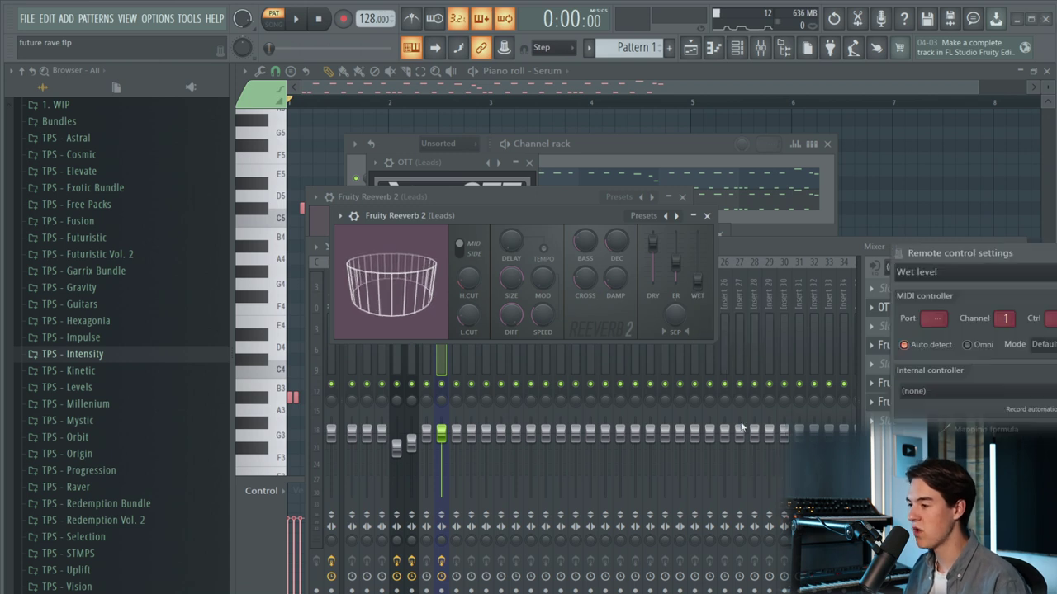
pyautogui.click(952, 398)
pyautogui.click(946, 431)
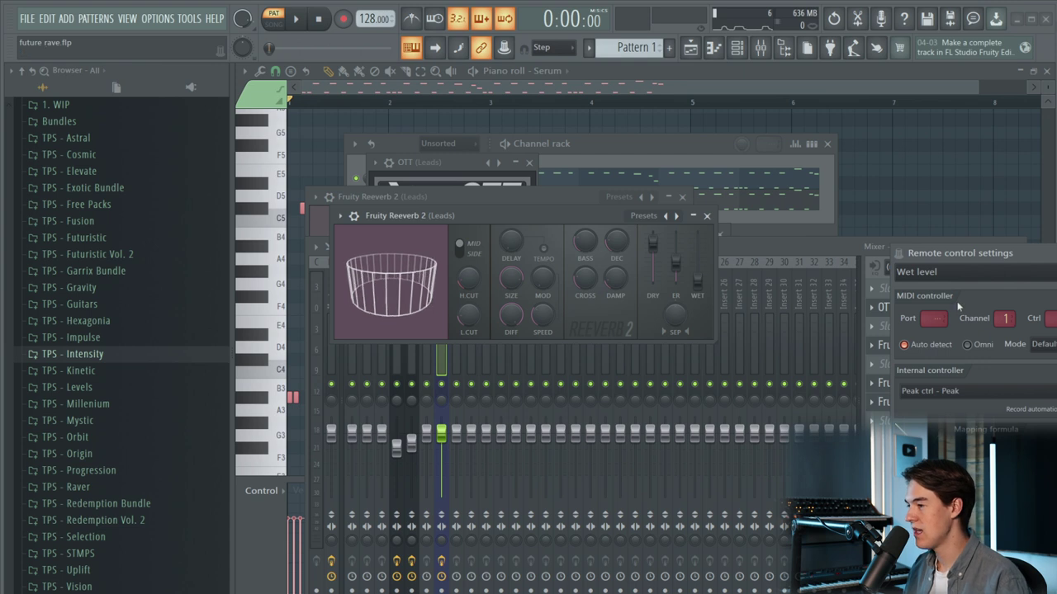
pyautogui.moveTo(941, 253); pyautogui.dragTo(527, 199)
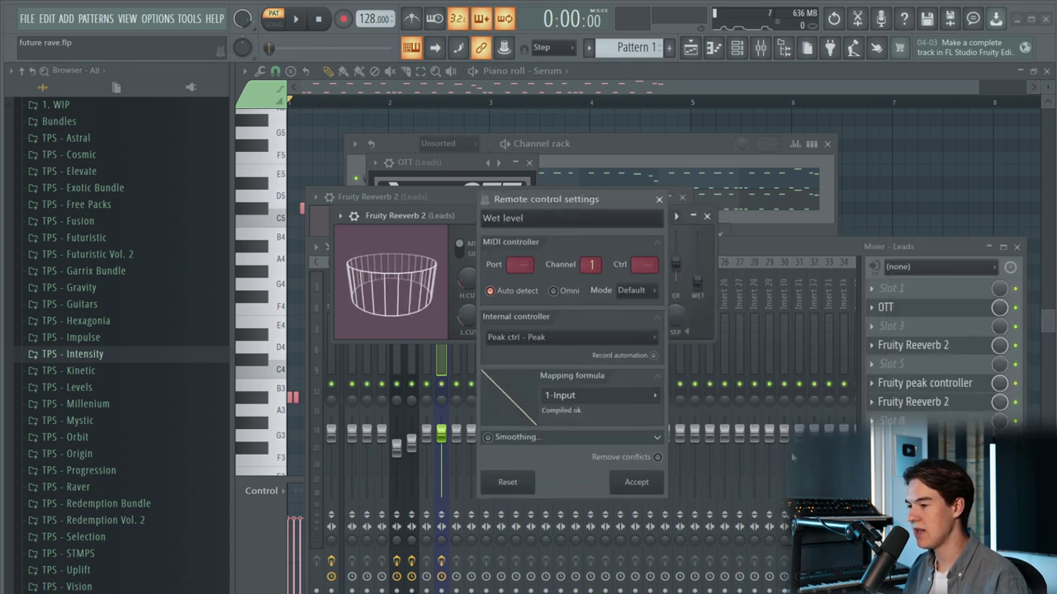
pyautogui.click(636, 483)
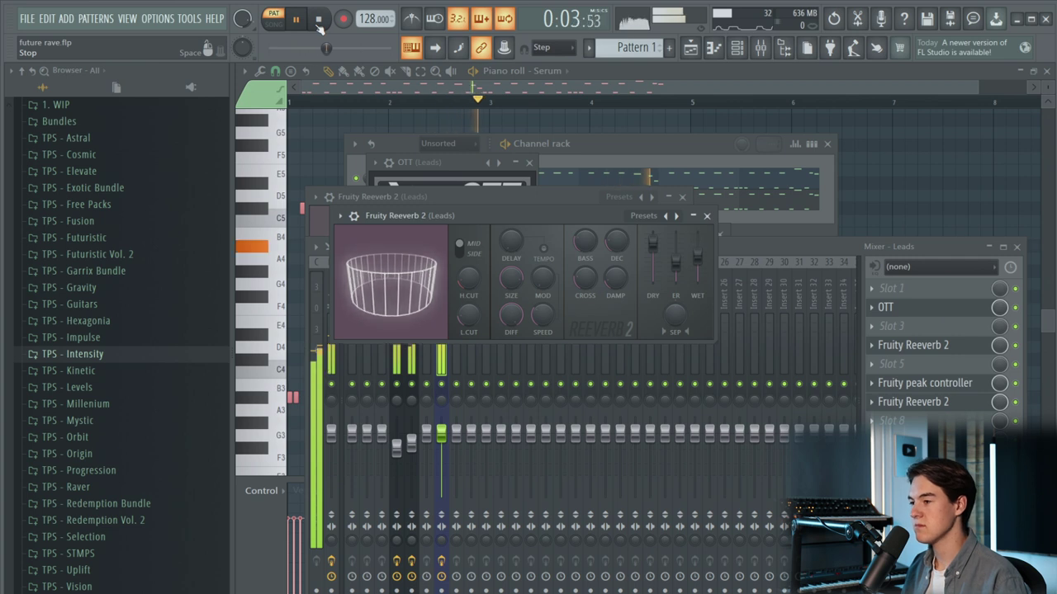
pyautogui.click(318, 19)
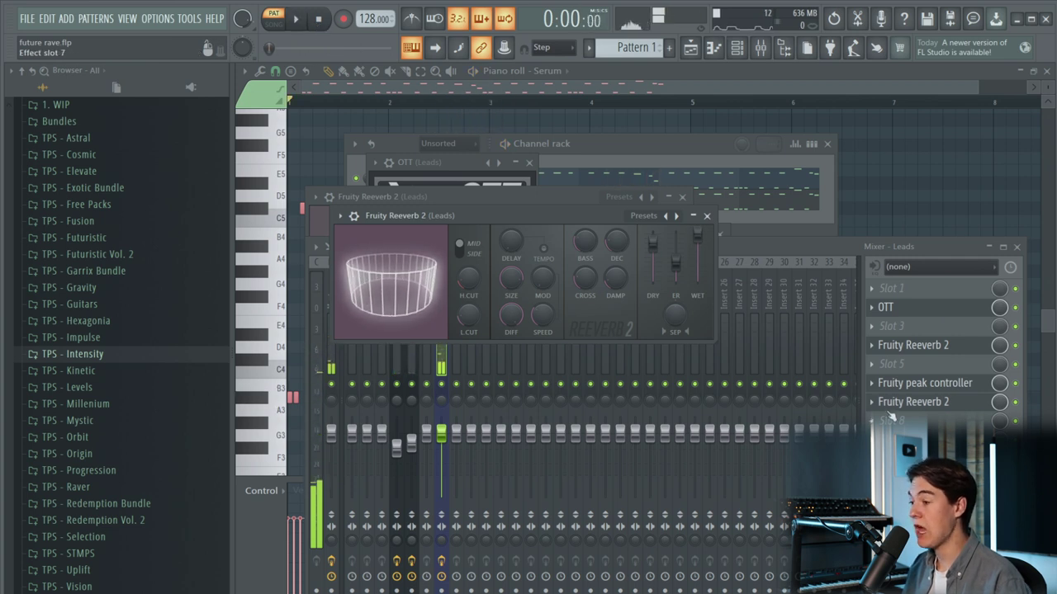
# - Set the Fruity peak controller's peak base to about 46% and raise its peak tension during playback
pyautogui.click(923, 383)
pyautogui.moveTo(442, 246); pyautogui.dragTo(620, 262)
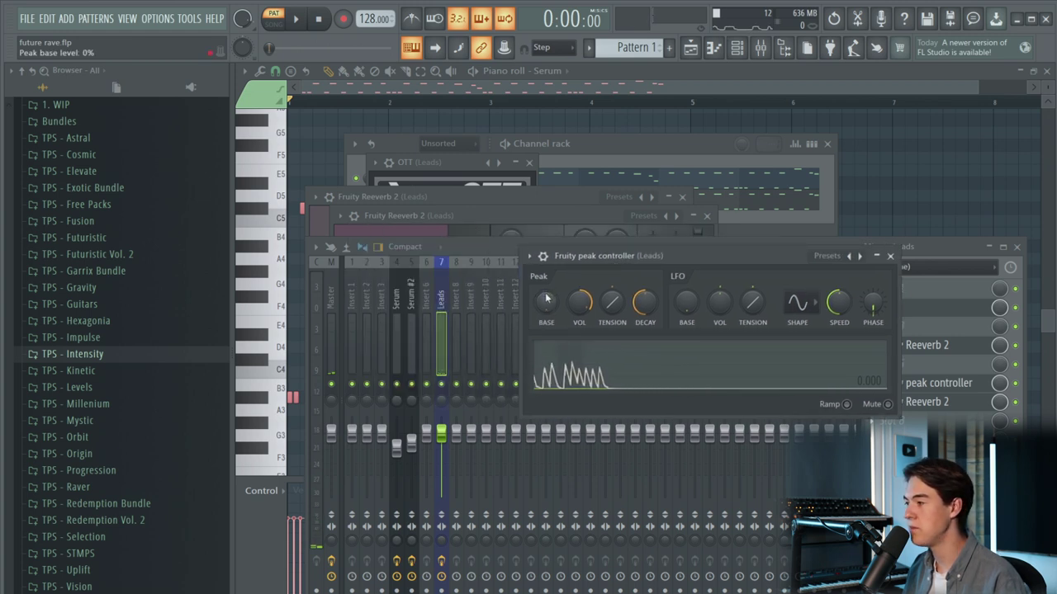
pyautogui.press('space')
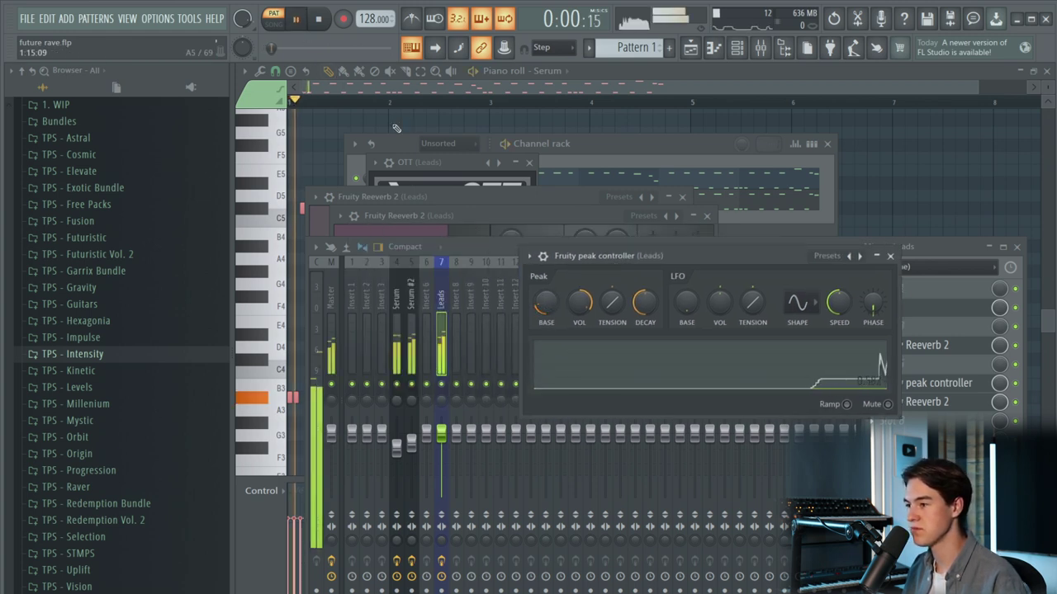
pyautogui.scroll(4, 547, 302)
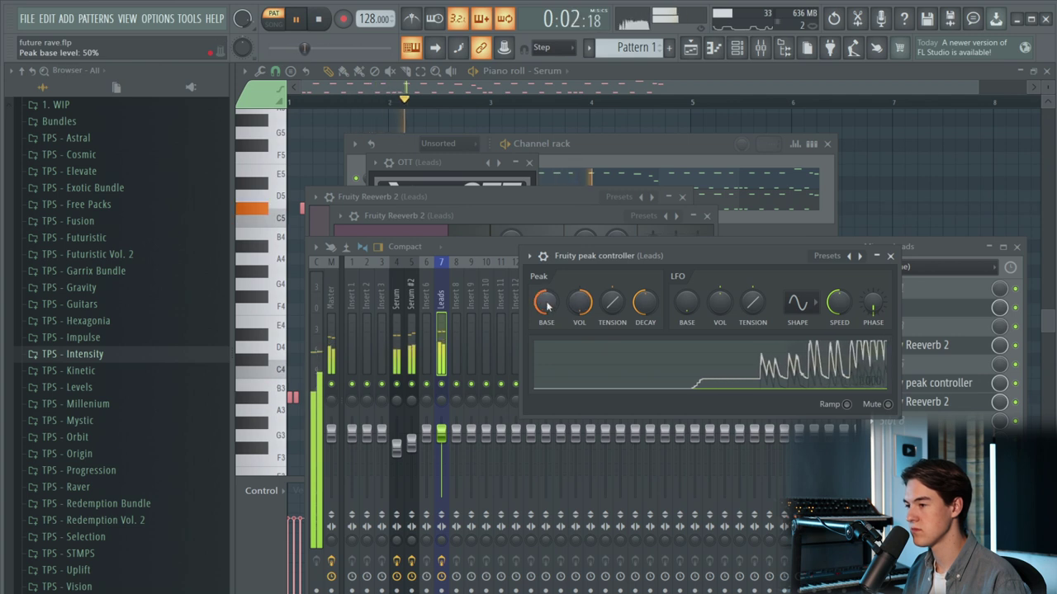
pyautogui.scroll(3, 619, 307)
pyautogui.scroll(-10, 616, 311)
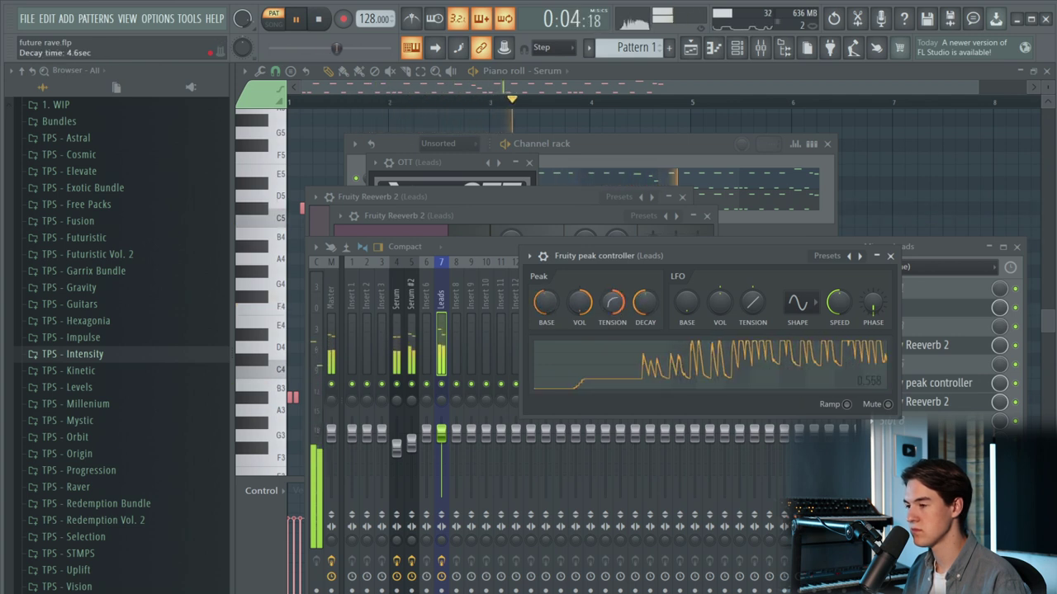
pyautogui.moveTo(617, 306); pyautogui.dragTo(619, 299)
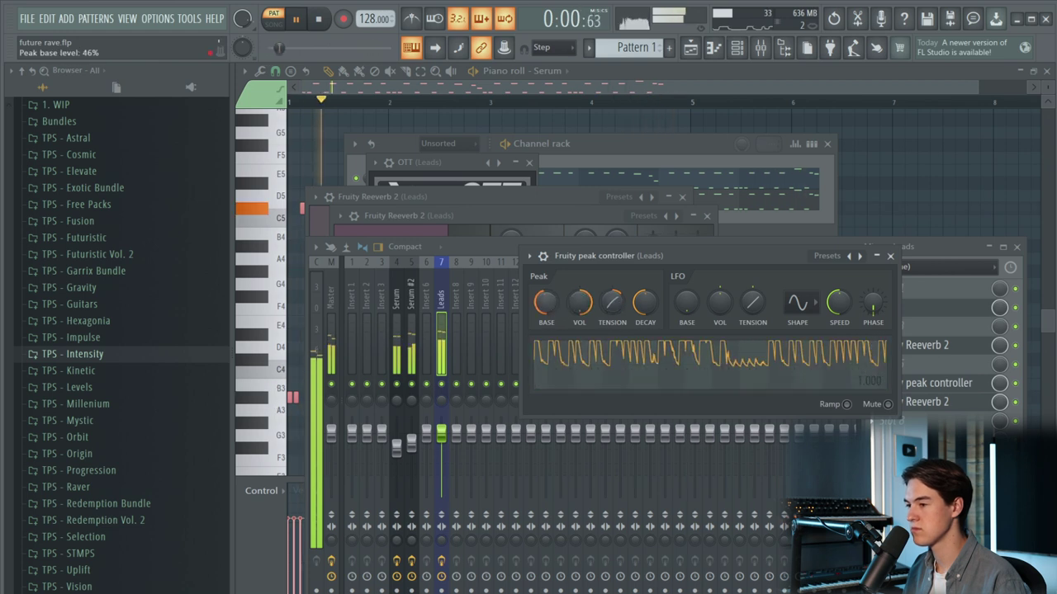
# - Close the peak controller and reduce the slot 7 reverb's room size to about 75 during playback
pyautogui.click(889, 256)
pyautogui.click(913, 402)
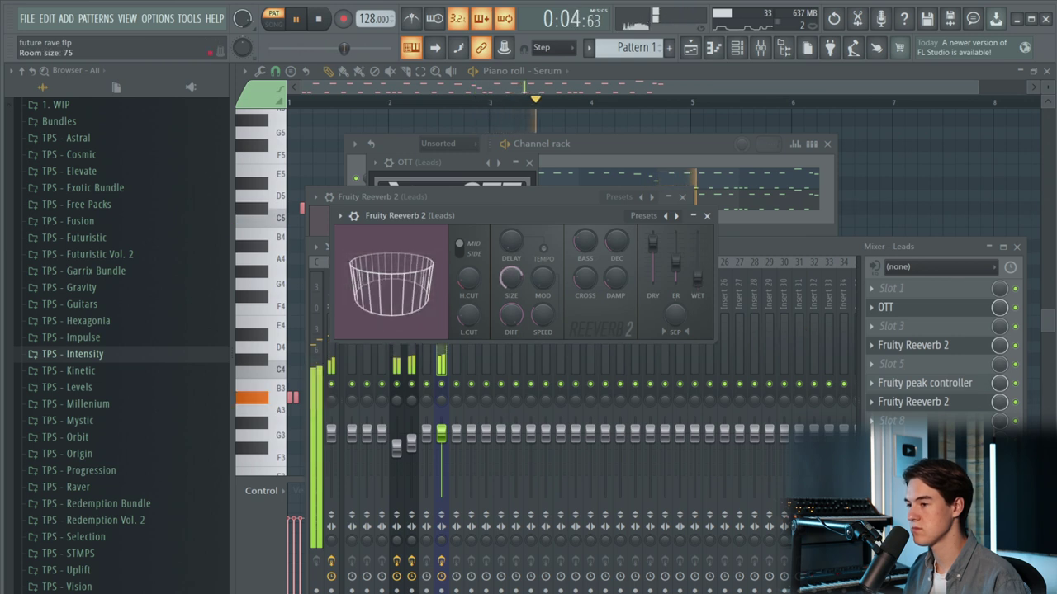
pyautogui.click(320, 20)
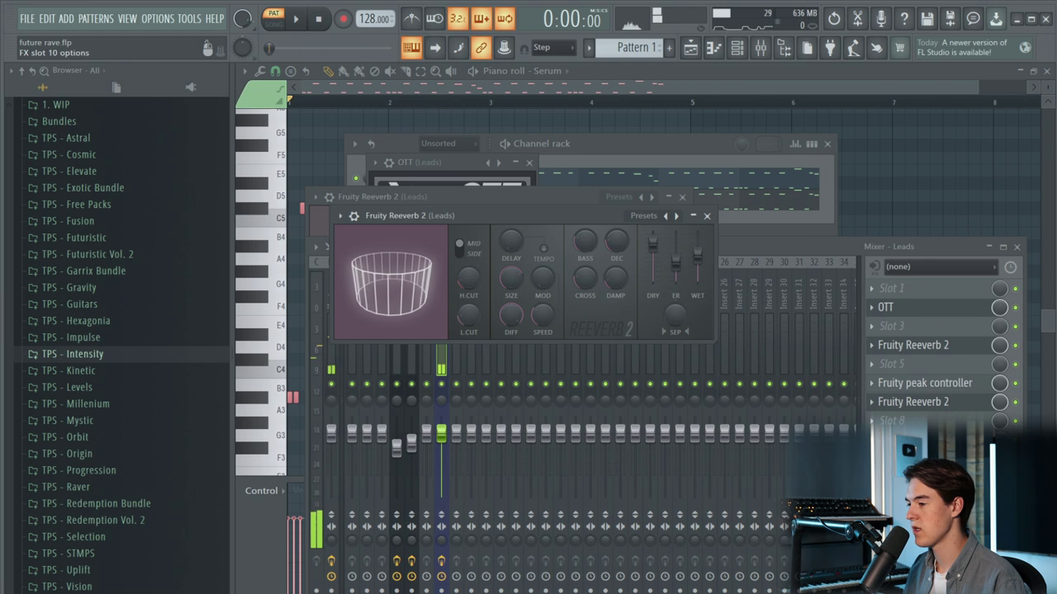
# - Add Kickstart in slot 9 of the Leads track
pyautogui.click(873, 440)
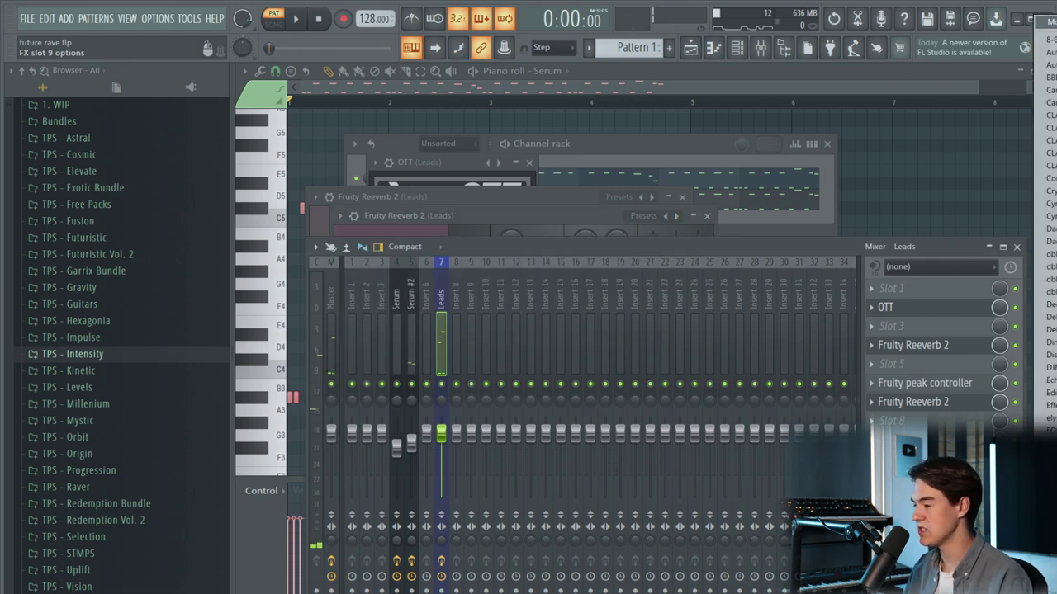
pyautogui.click(1048, 495)
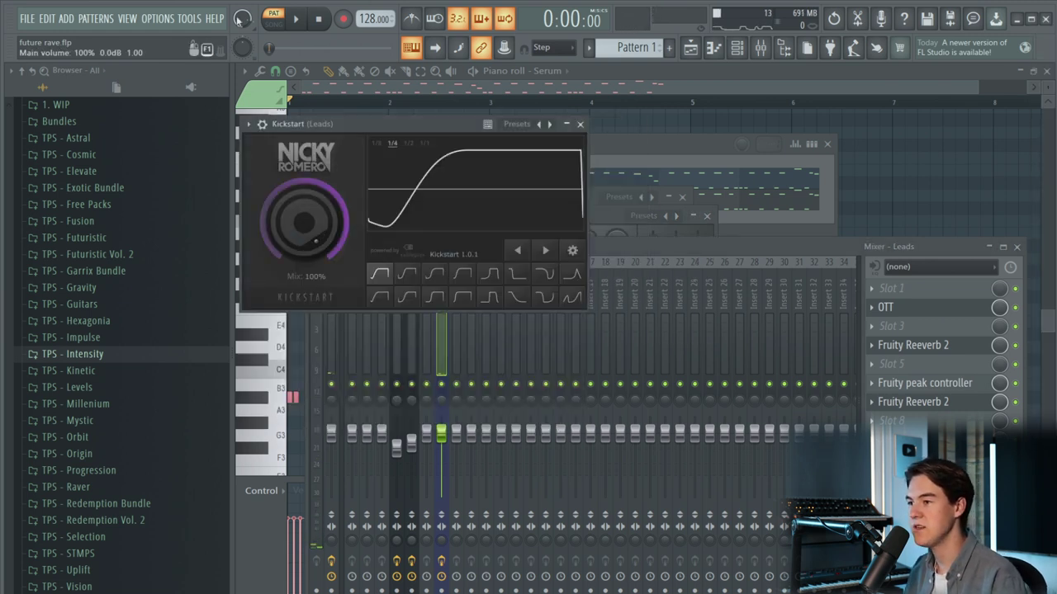
# - Set Kickstart's mix on the Leads track to 94% during playback
pyautogui.click(299, 18)
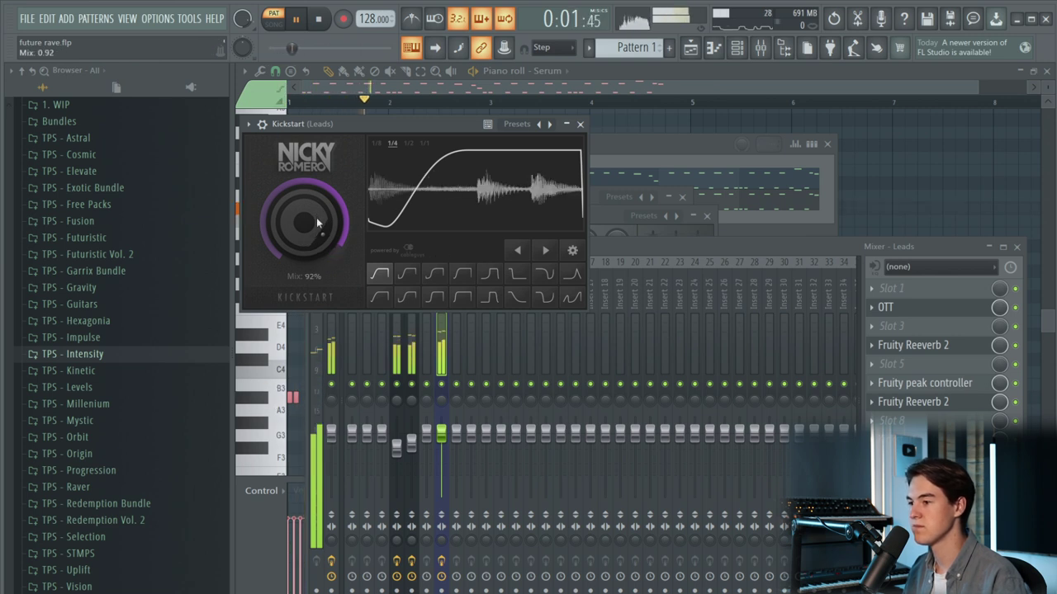
pyautogui.moveTo(316, 217); pyautogui.dragTo(318, 222)
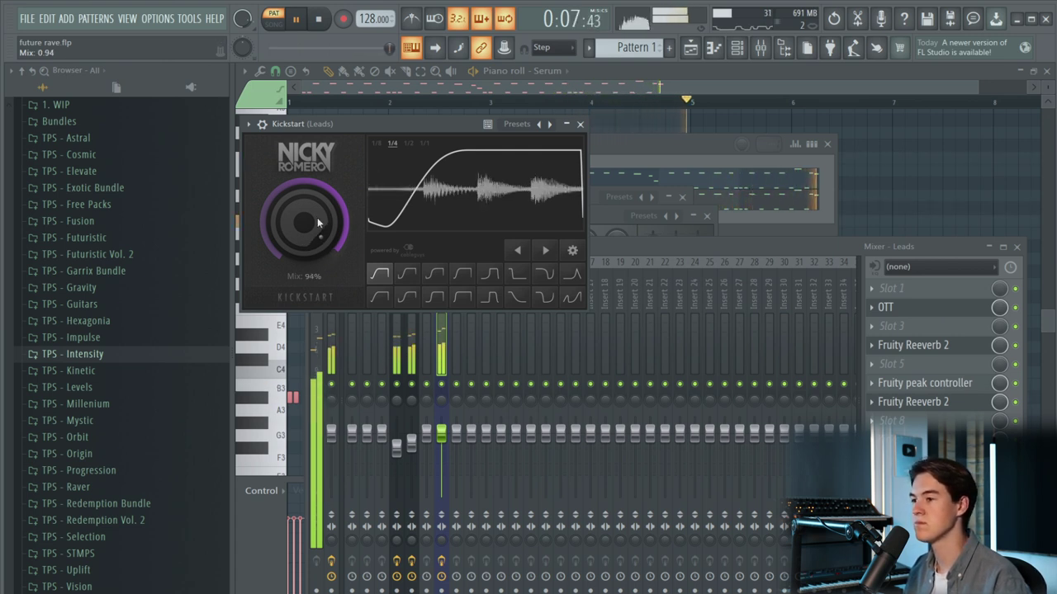
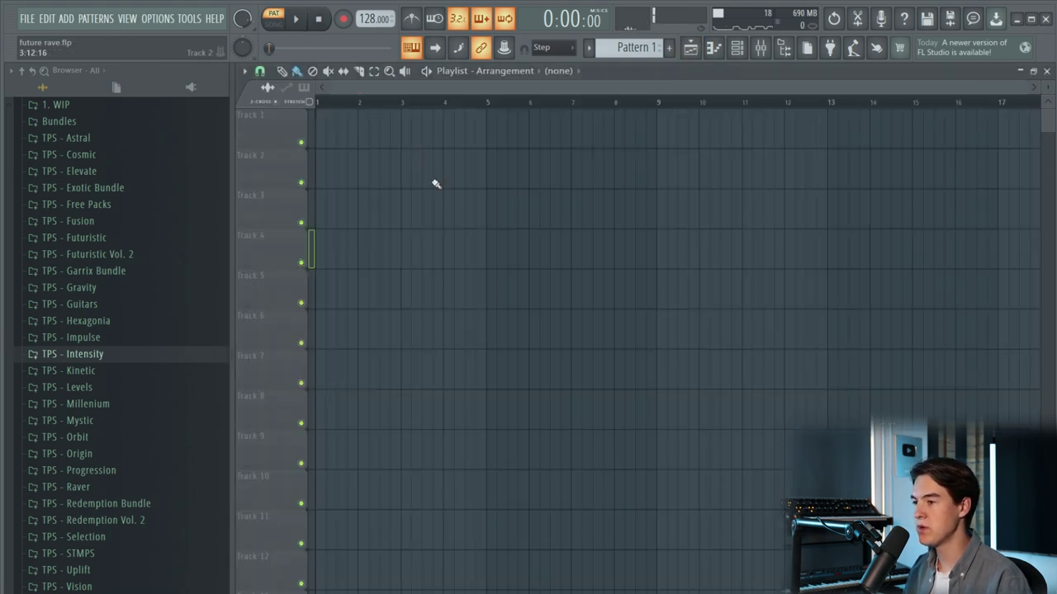
# - Place Pattern 1 at bar 1 of playlist Track 2 and select its four bars as the playback range
pyautogui.scroll(3, 306, 108)
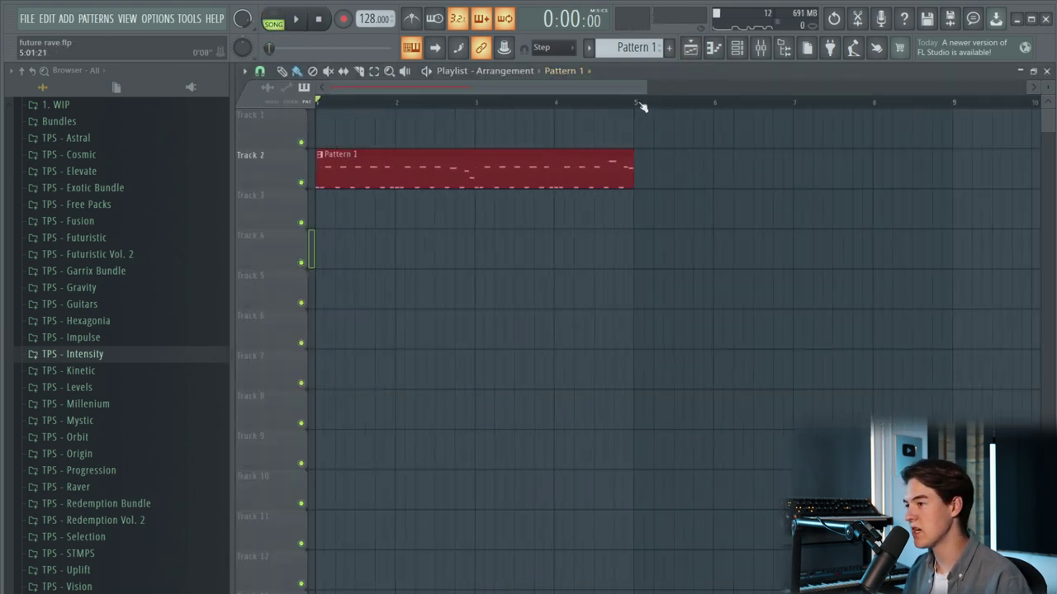
pyautogui.hotkey('ctrl', 'a')
# - Open the Kicks folder within the Drums of the TPS - Intensity sample pack
pyautogui.click(71, 353)
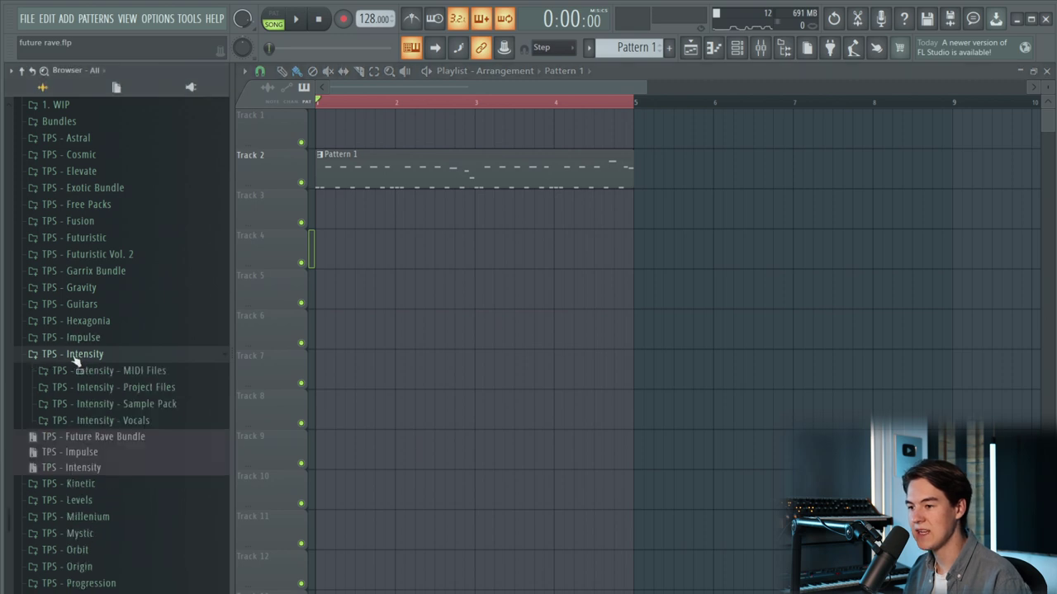
pyautogui.click(149, 313)
pyautogui.click(132, 363)
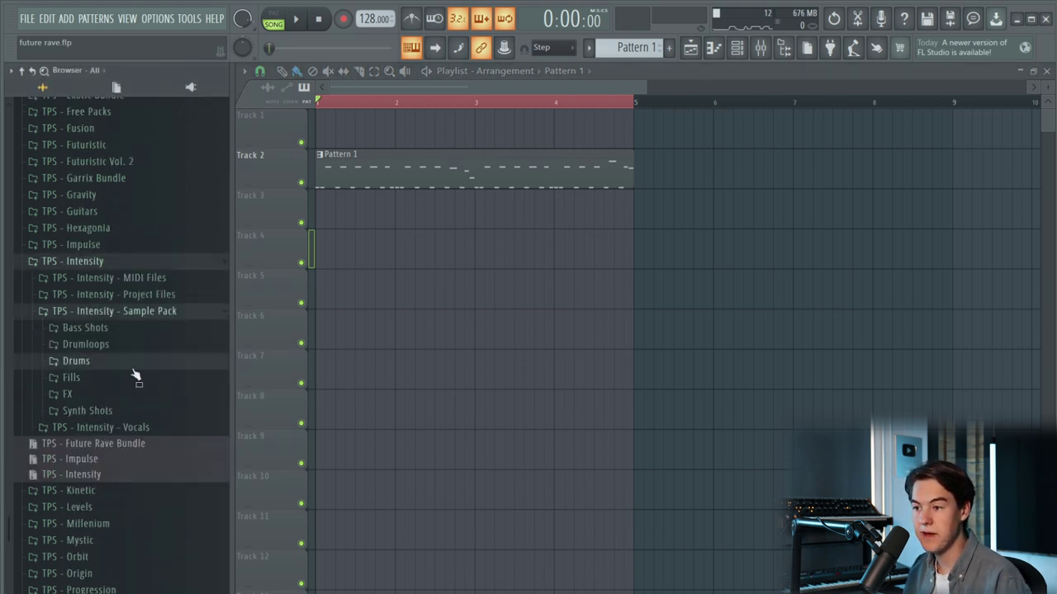
pyautogui.click(128, 379)
pyautogui.click(128, 380)
pyautogui.click(127, 412)
# - Audition the TPS - Intensity kick samples, from Kick 01 up to Kick 09
pyautogui.click(89, 429)
pyautogui.click(104, 459)
pyautogui.click(108, 474)
pyautogui.click(113, 489)
pyautogui.click(125, 505)
pyautogui.click(128, 551)
pyautogui.click(136, 520)
pyautogui.click(144, 537)
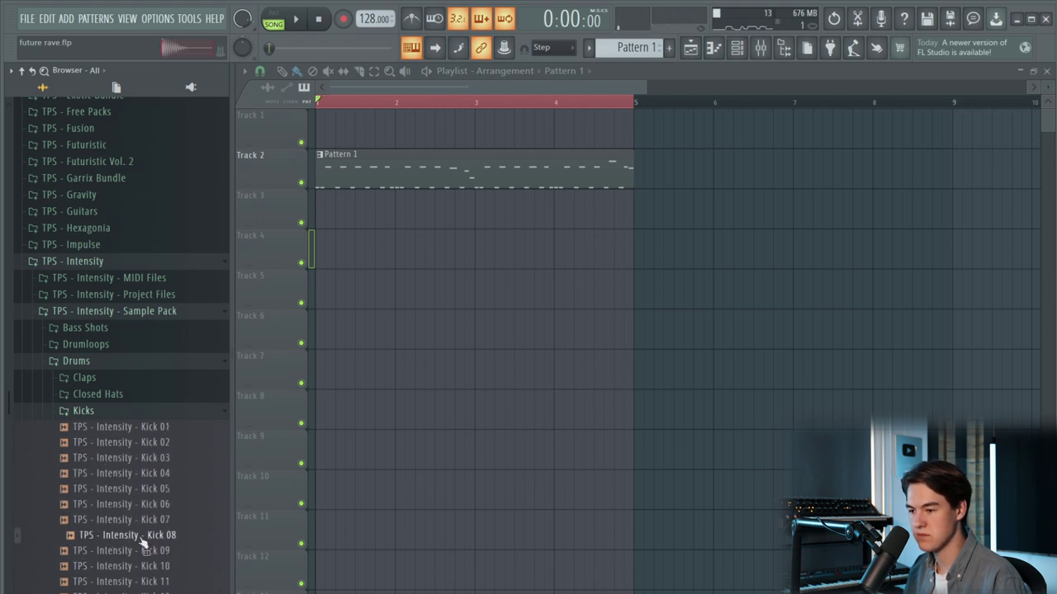
pyautogui.click(144, 553)
# - Place TPS - Intensity - Kick 09 on playlist Track 3 and repeat it on every beat across four bars
pyautogui.moveTo(144, 559); pyautogui.dragTo(322, 210)
pyautogui.scroll(3, 328, 211)
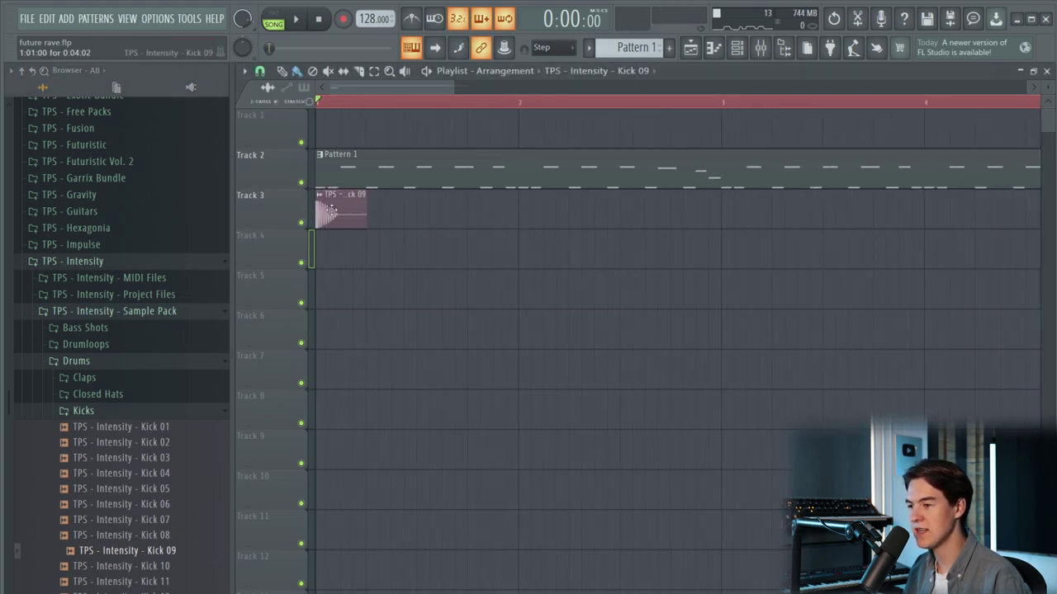
pyautogui.scroll(-2, 365, 218)
pyautogui.moveTo(345, 215); pyautogui.dragTo(817, 233)
# - Lower the channel volume of the Kick 09 clip while playing the arrangement
pyautogui.doubleClick(370, 221)
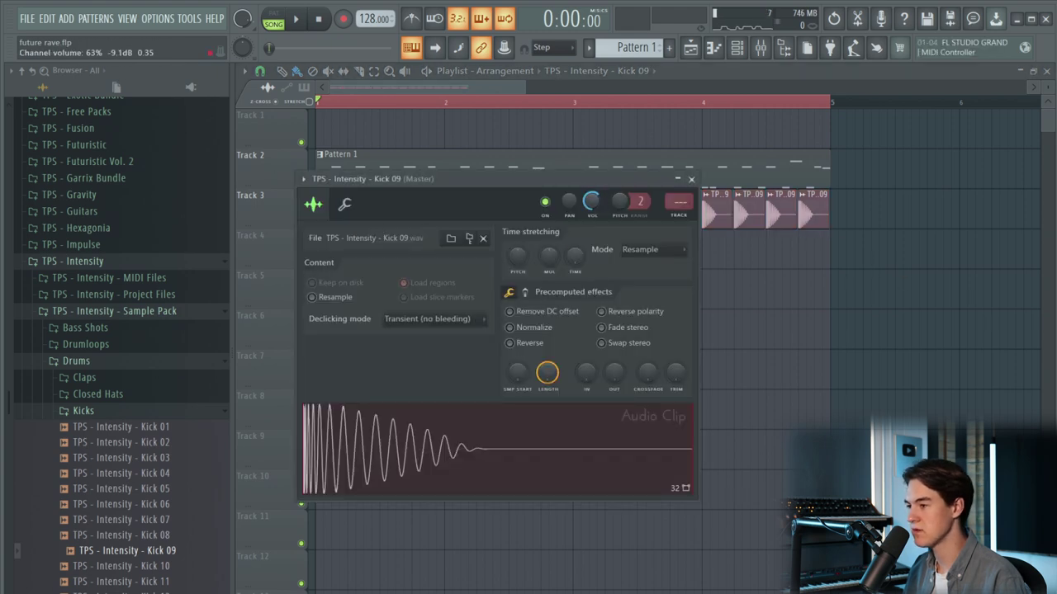
pyautogui.press('Escape')
pyautogui.press('space')
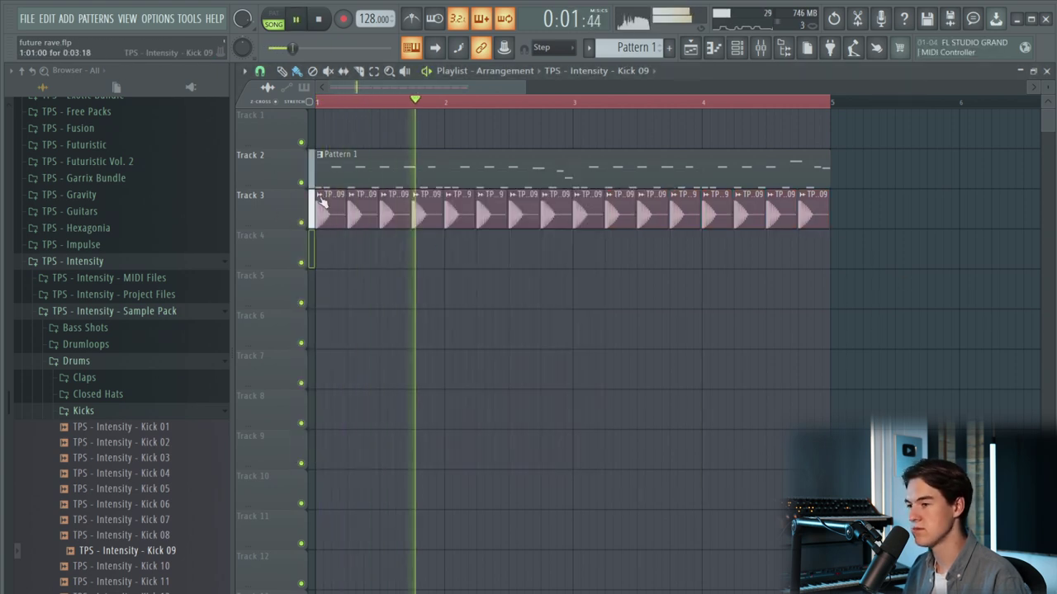
pyautogui.doubleClick(327, 205)
pyautogui.moveTo(590, 201); pyautogui.dragTo(590, 207)
pyautogui.press('Escape')
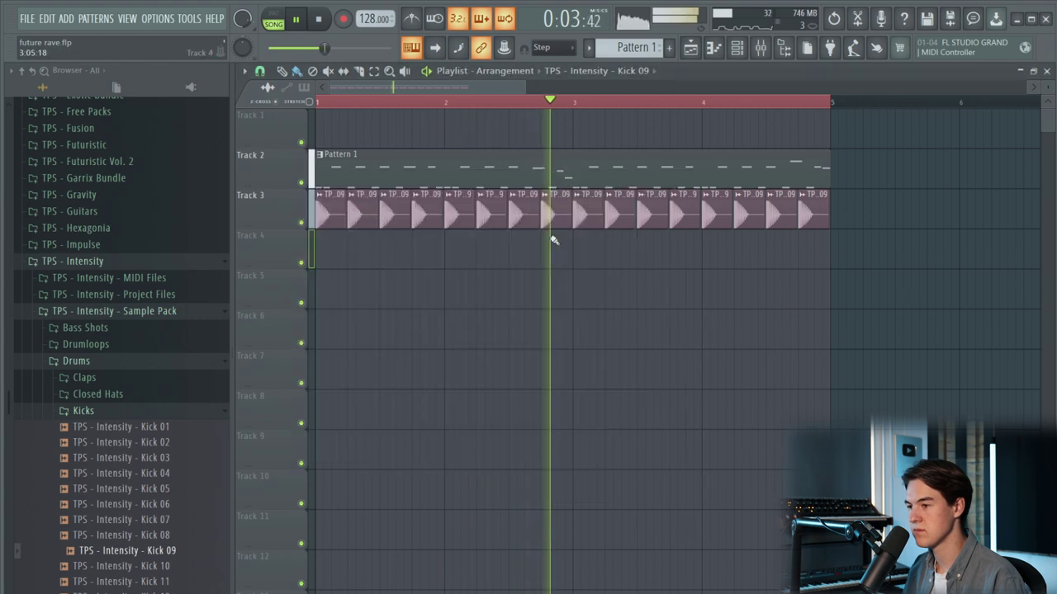
# - Mute playlist Track 2 and listen to the kick on its own from the start
pyautogui.click(301, 182)
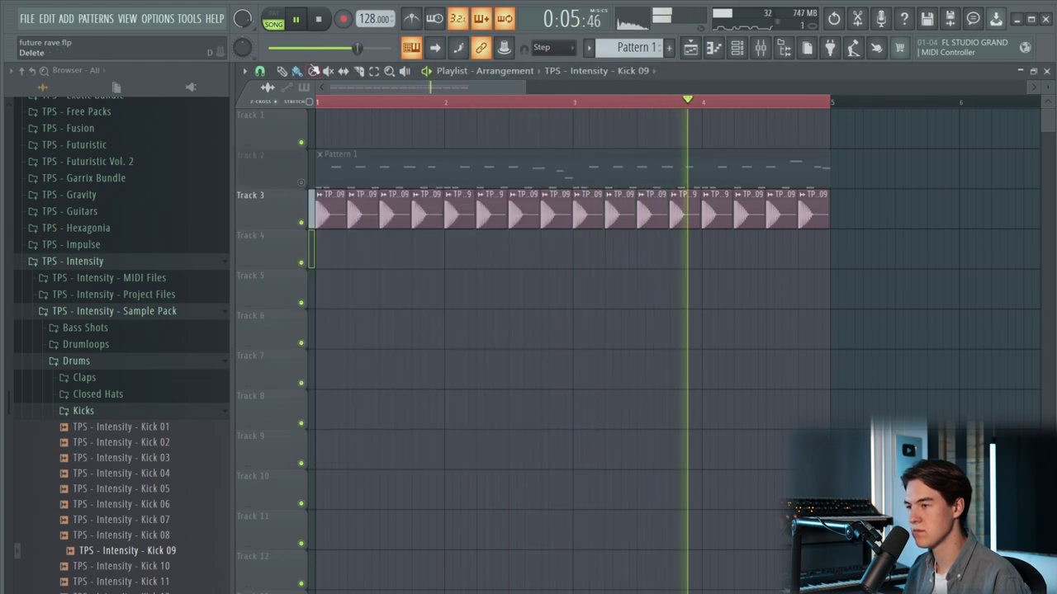
pyautogui.click(319, 24)
pyautogui.click(299, 22)
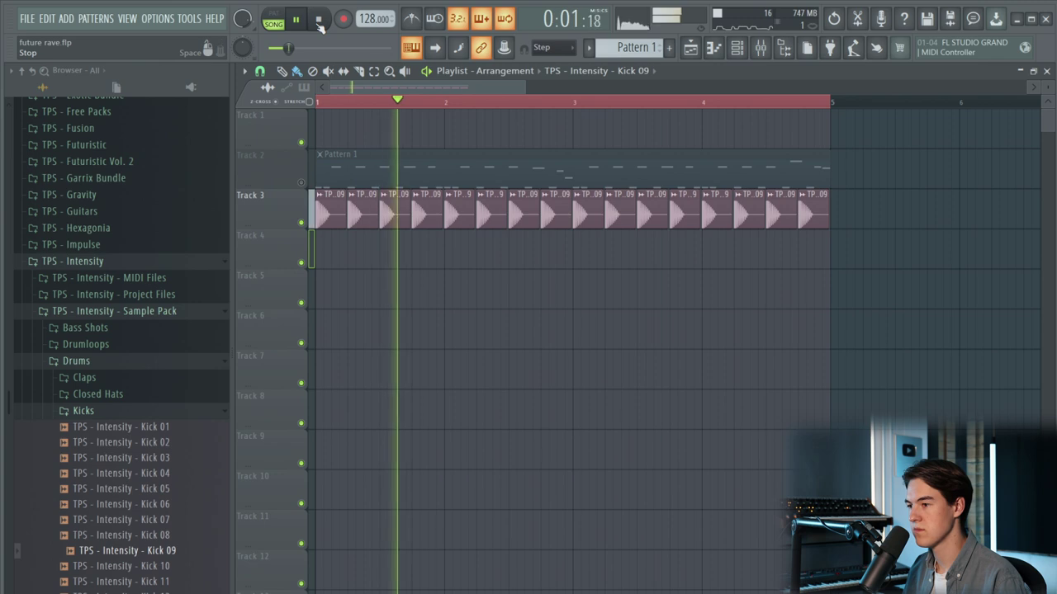
pyautogui.click(318, 21)
# - Route the kick clip to mixer track 26 and add Fruity parametric EQ 2 in its slot 3
pyautogui.click(760, 47)
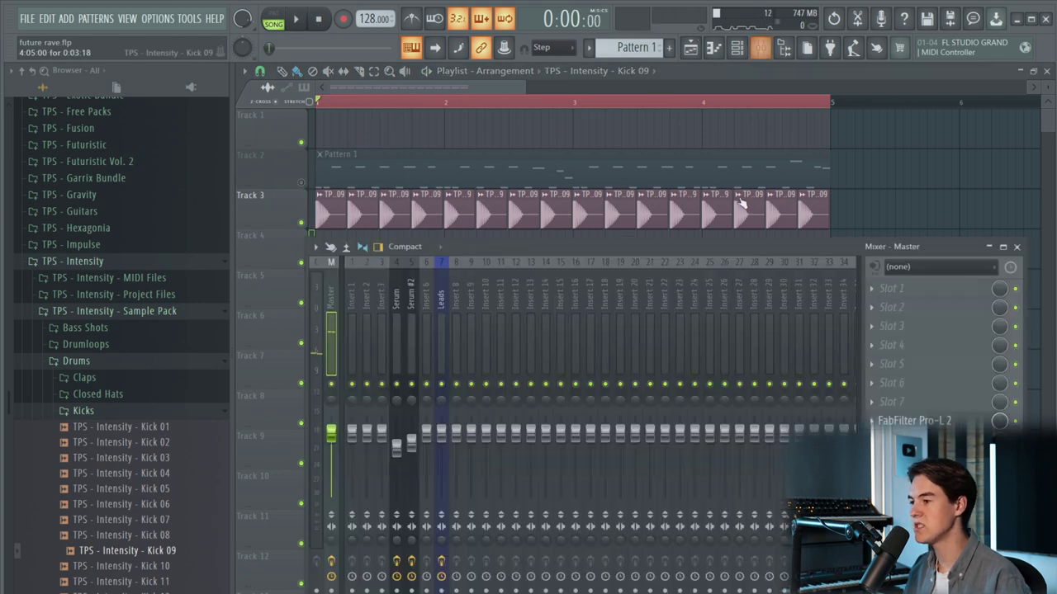
pyautogui.hotkey('ctrl', 'l')
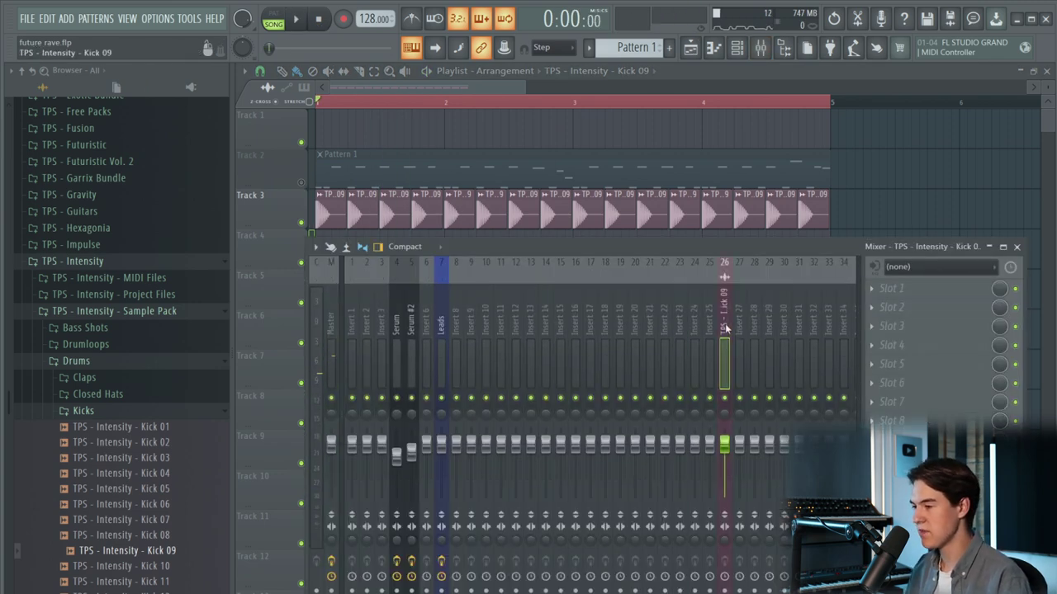
pyautogui.click(883, 338)
pyautogui.click(1047, 528)
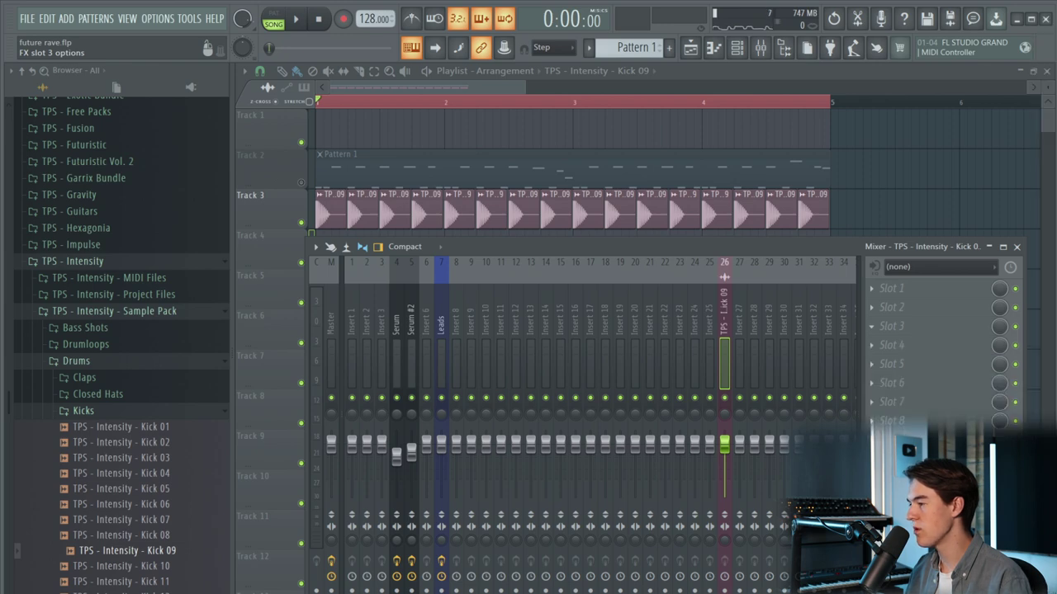
pyautogui.moveTo(538, 123); pyautogui.dragTo(632, 218)
# - Shape a treble cut of about 5 dB on the kick with EQ band 6, adjusting its bandwidth and frequency during playback
pyautogui.moveTo(609, 343); pyautogui.dragTo(661, 363)
pyautogui.press('space')
pyautogui.scroll(5, 663, 270)
pyautogui.press('space')
pyautogui.press('space')
pyautogui.scroll(-2, 660, 362)
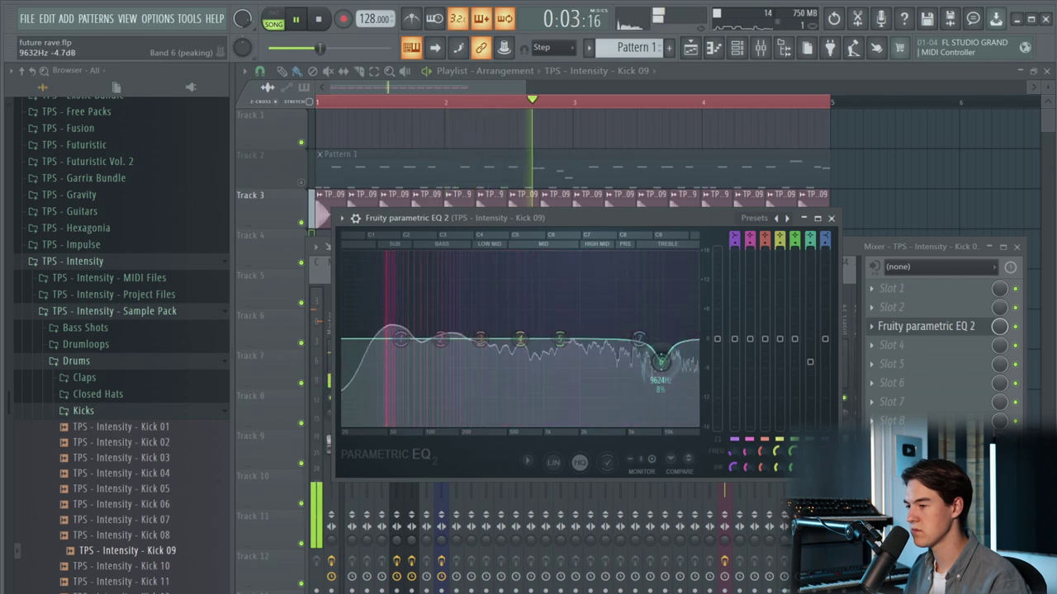
pyautogui.scroll(2, 660, 362)
pyautogui.moveTo(662, 363); pyautogui.dragTo(683, 363)
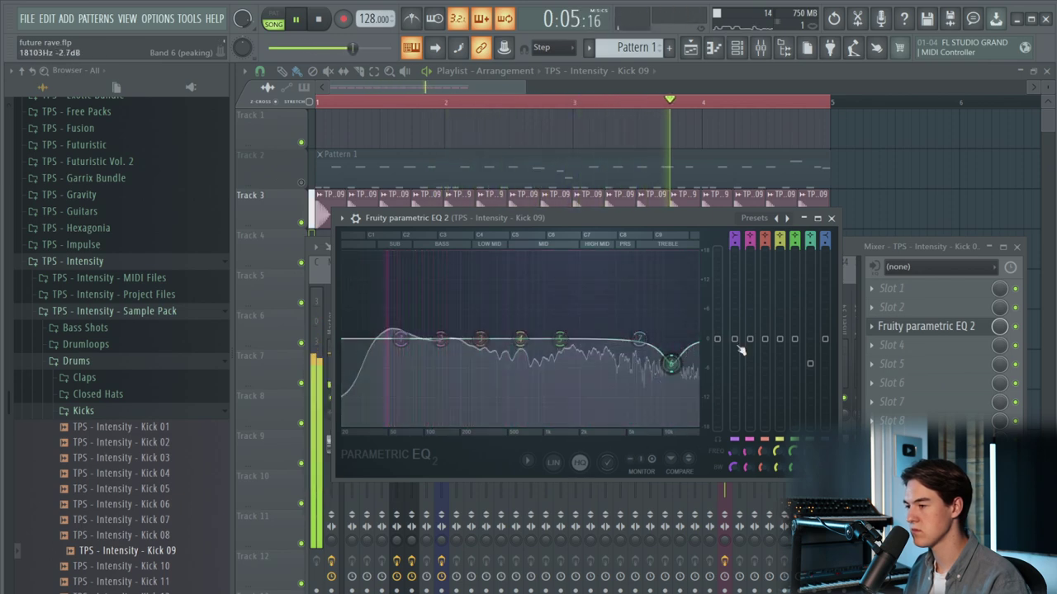
# - Compare the kick with and without Fruity parametric EQ 2 by bypassing and re-enabling the effect
pyautogui.click(1015, 327)
pyautogui.click(1015, 327)
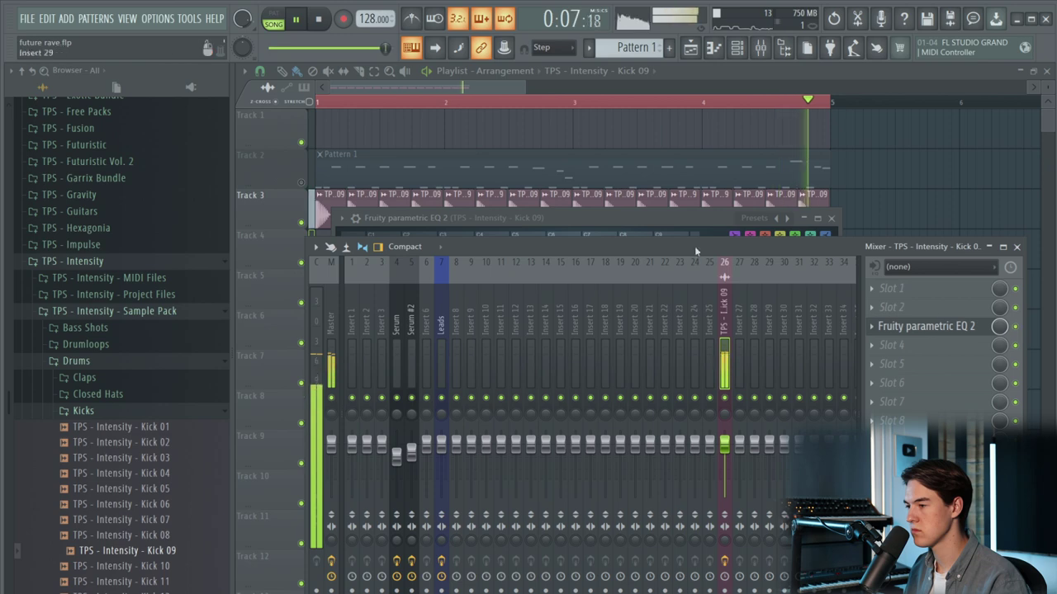
pyautogui.click(646, 217)
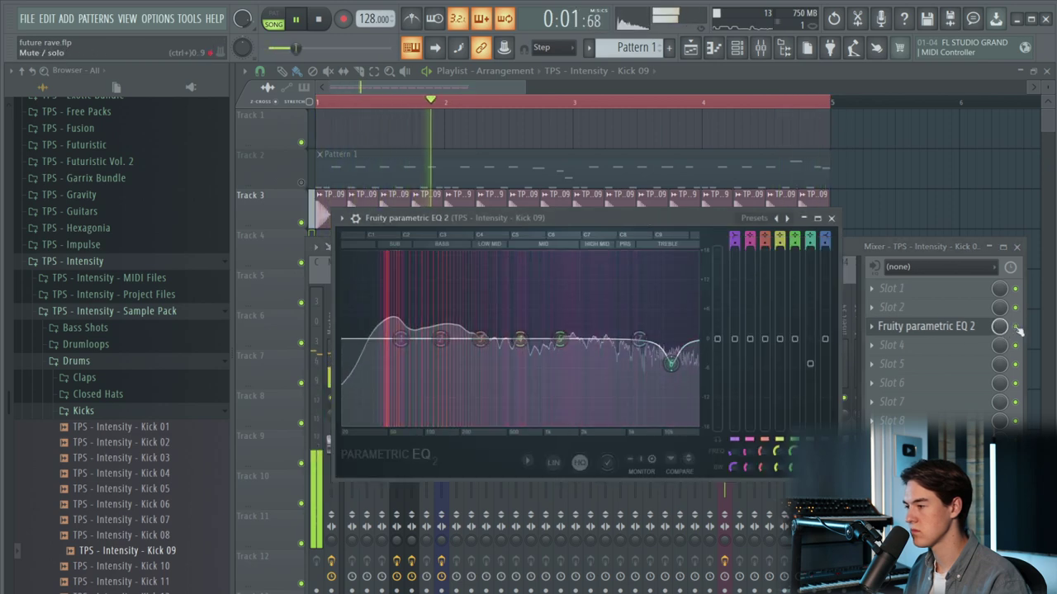
pyautogui.click(1017, 327)
pyautogui.click(1016, 327)
pyautogui.click(611, 218)
pyautogui.press('space')
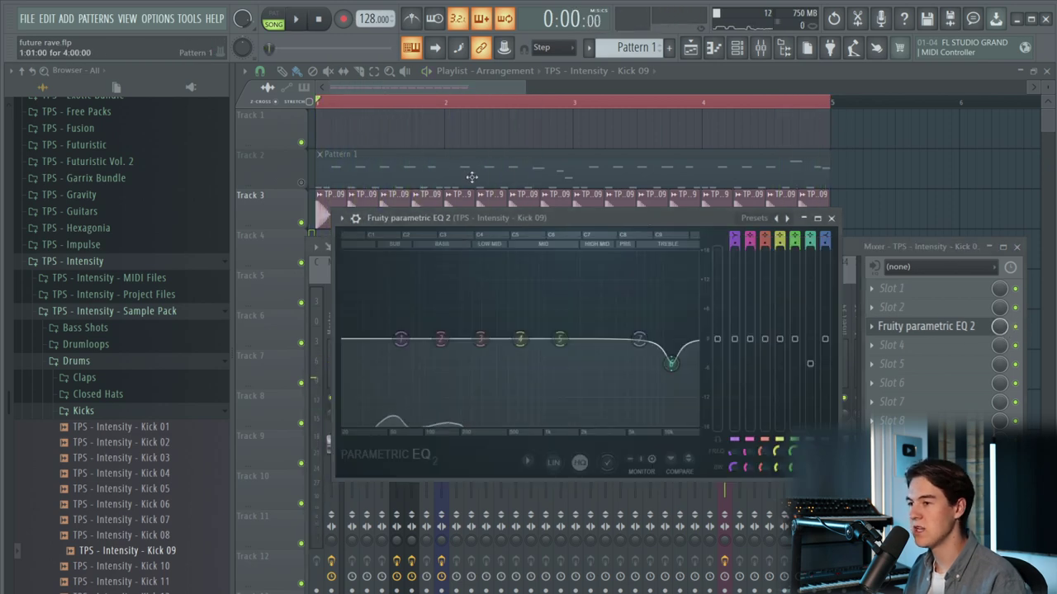
pyautogui.click(1018, 330)
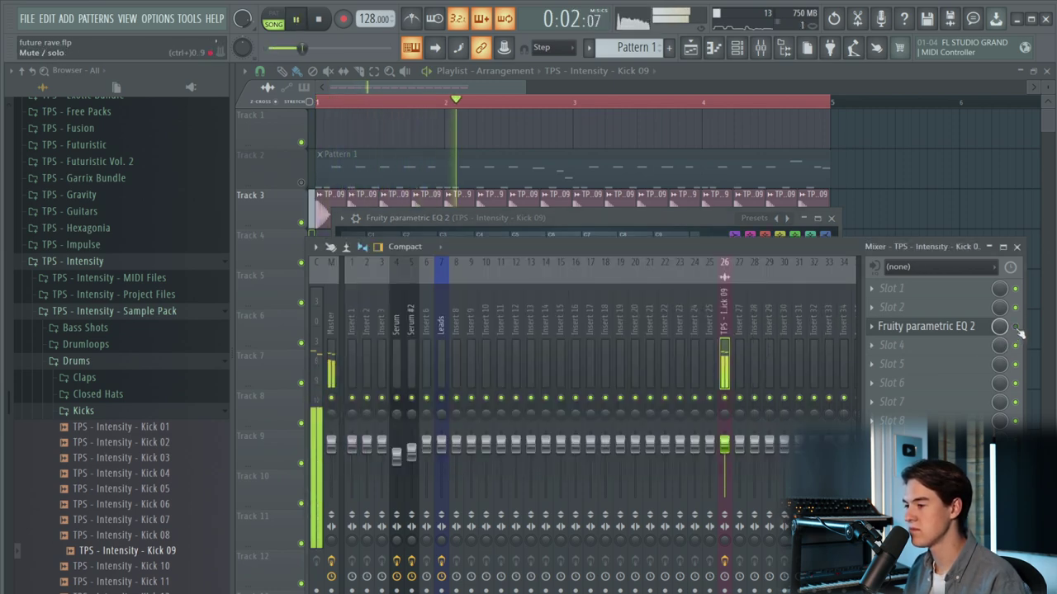
# - Unmute playlist Track 2, play the leads together with the kick, and select the Serum #2 mixer track
pyautogui.click(301, 182)
pyautogui.press('F9')
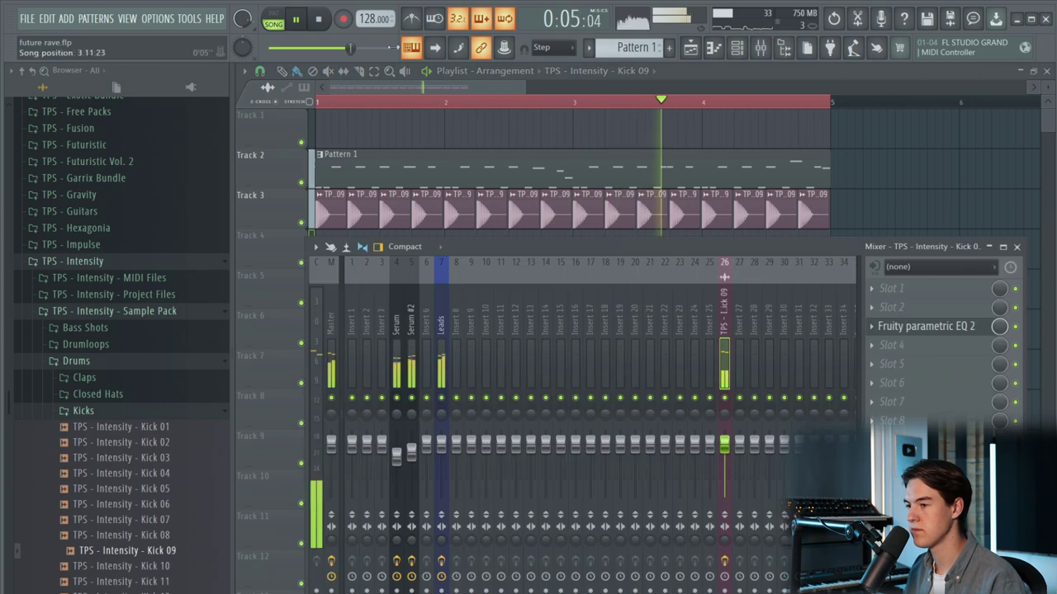
pyautogui.press('space')
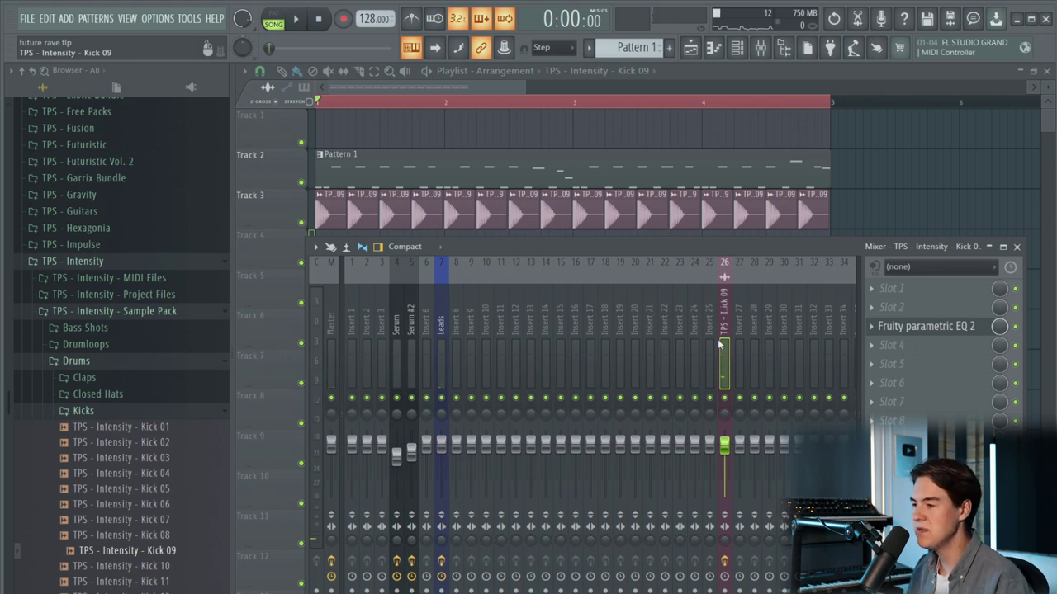
pyautogui.click(296, 19)
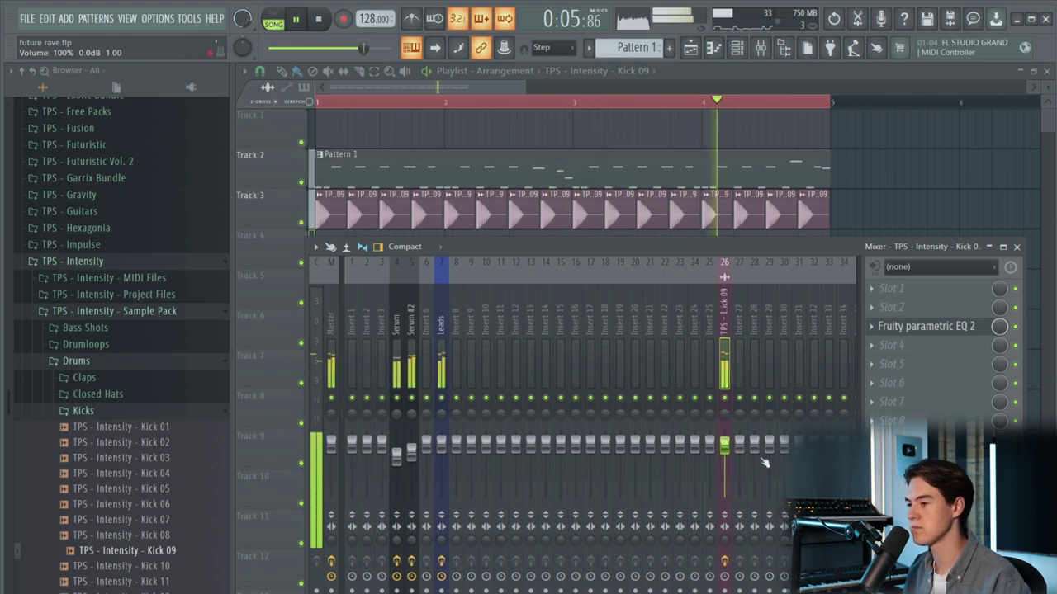
pyautogui.click(412, 452)
pyautogui.scroll(-1, 316, 132)
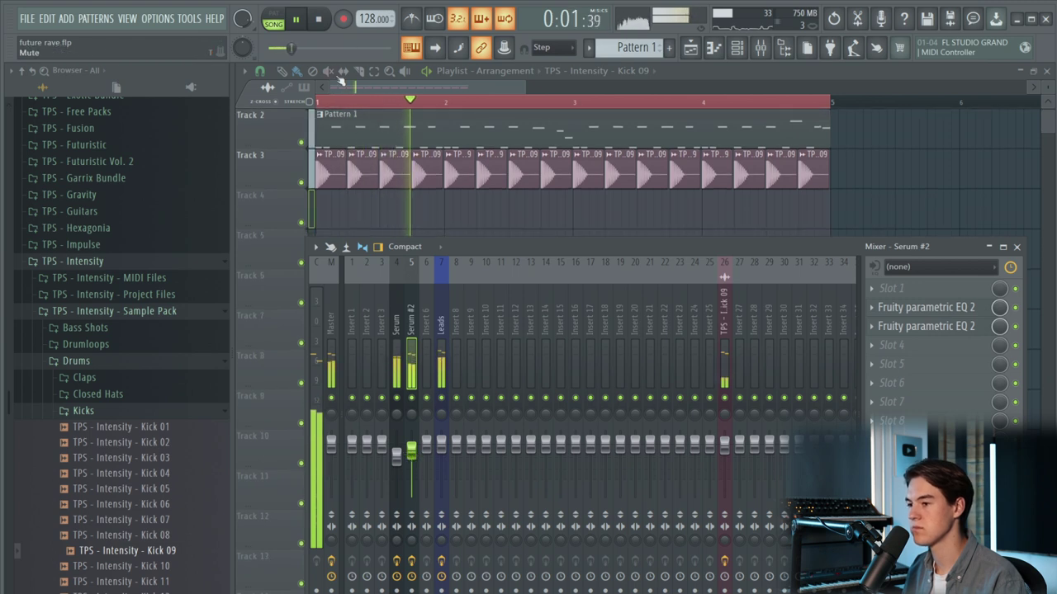
pyautogui.press('space')
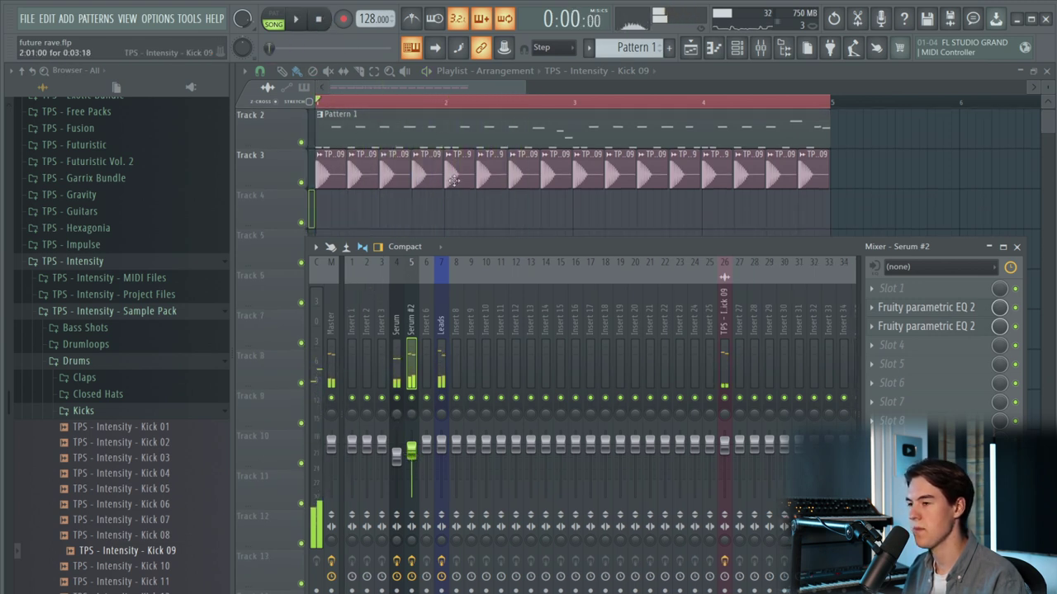
pyautogui.scroll(1, 470, 174)
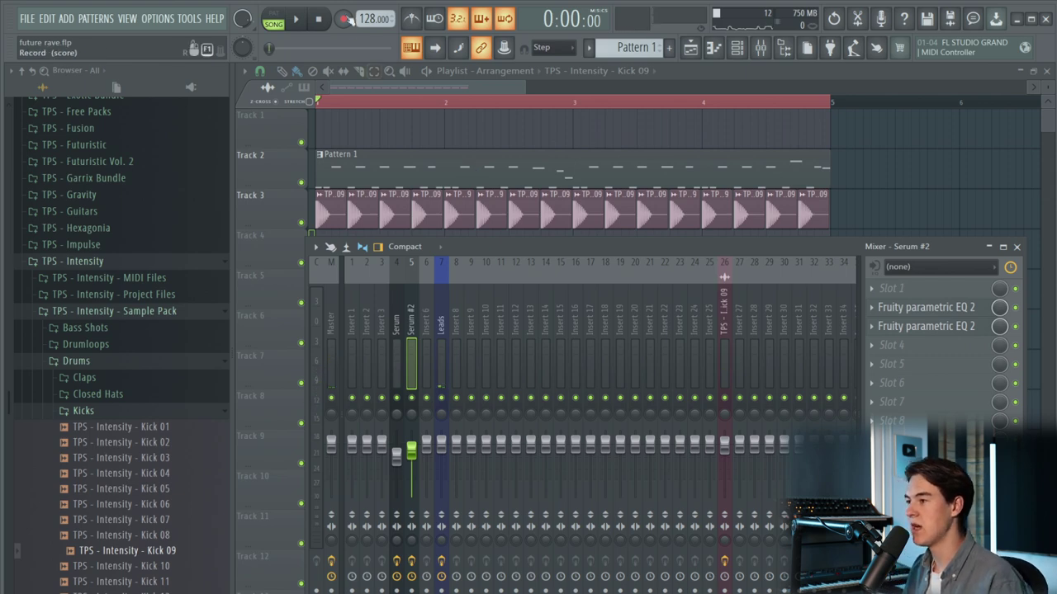
# - Select Pattern 1 and add a third Serum instance to the channel rack
pyautogui.click(737, 48)
pyautogui.click(96, 19)
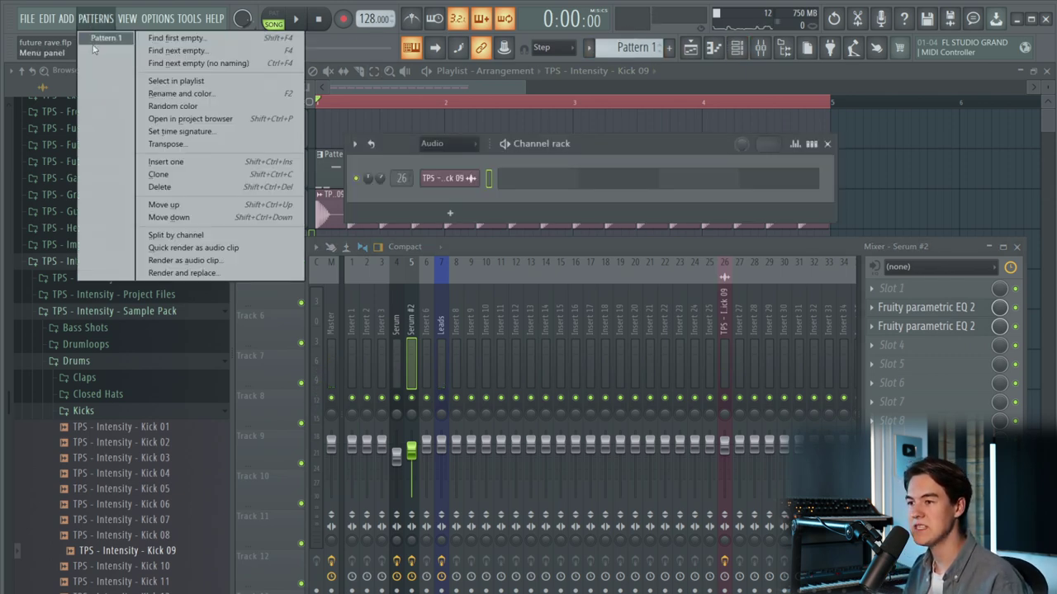
pyautogui.click(103, 38)
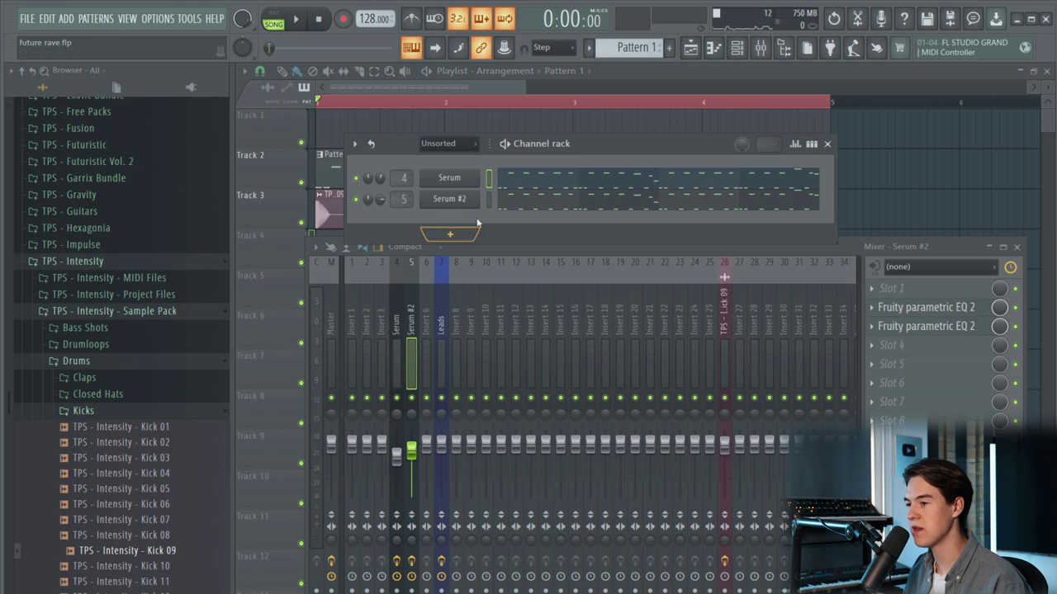
pyautogui.click(463, 233)
pyautogui.click(570, 206)
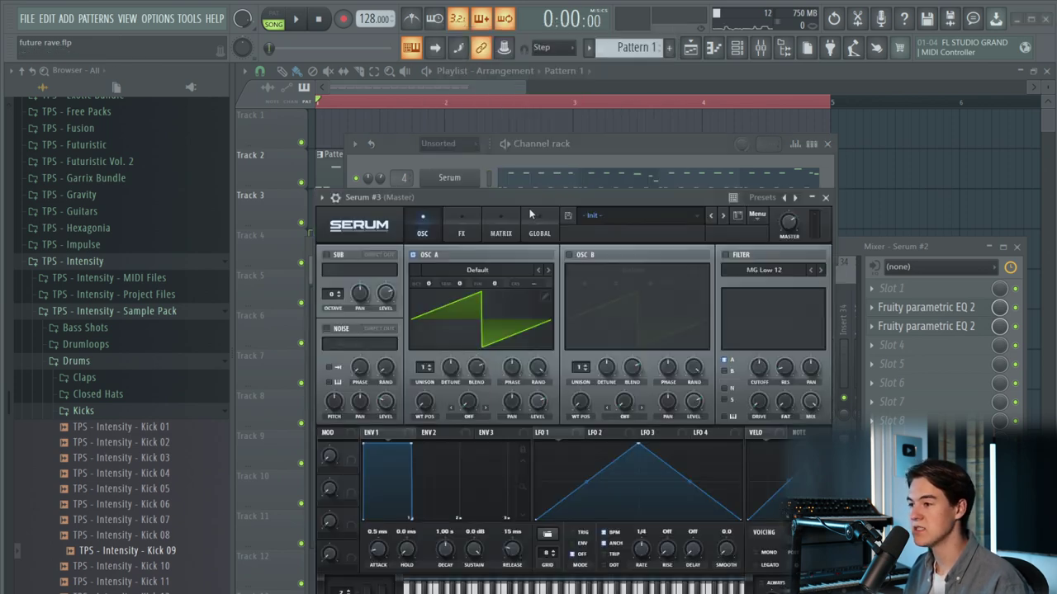
# - Load the BS - Kick preset from the TPS - Impulse user presets into the new Serum and open its piano roll
pyautogui.click(669, 218)
pyautogui.moveTo(628, 355)
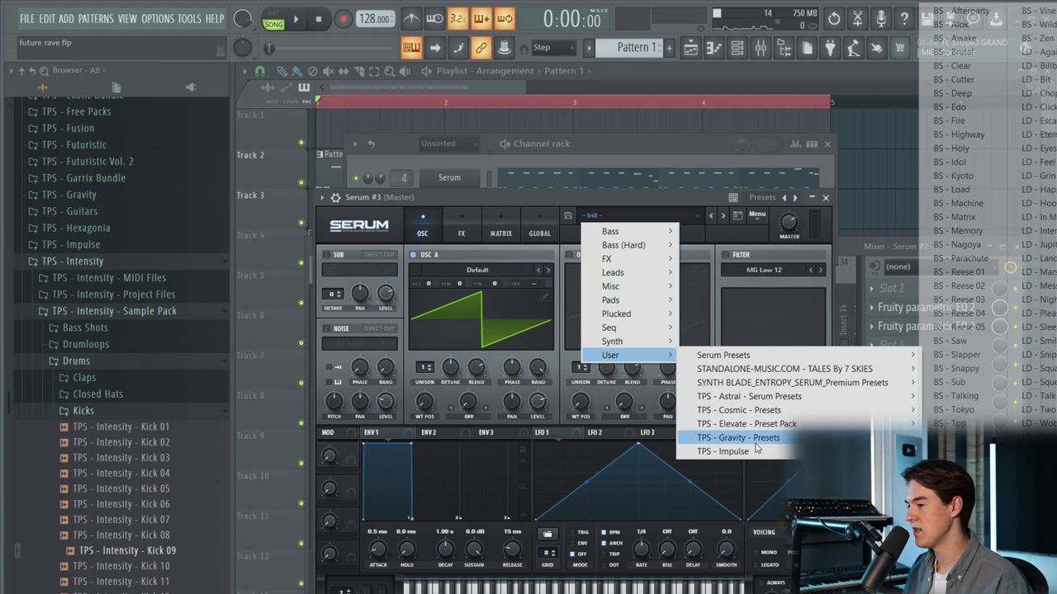
pyautogui.moveTo(757, 453)
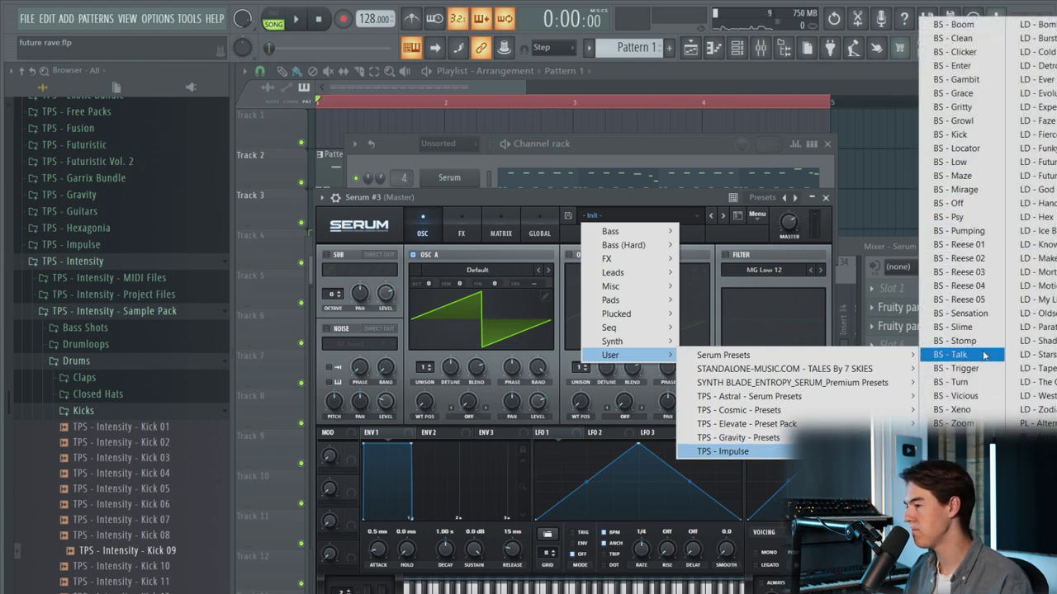
pyautogui.click(957, 134)
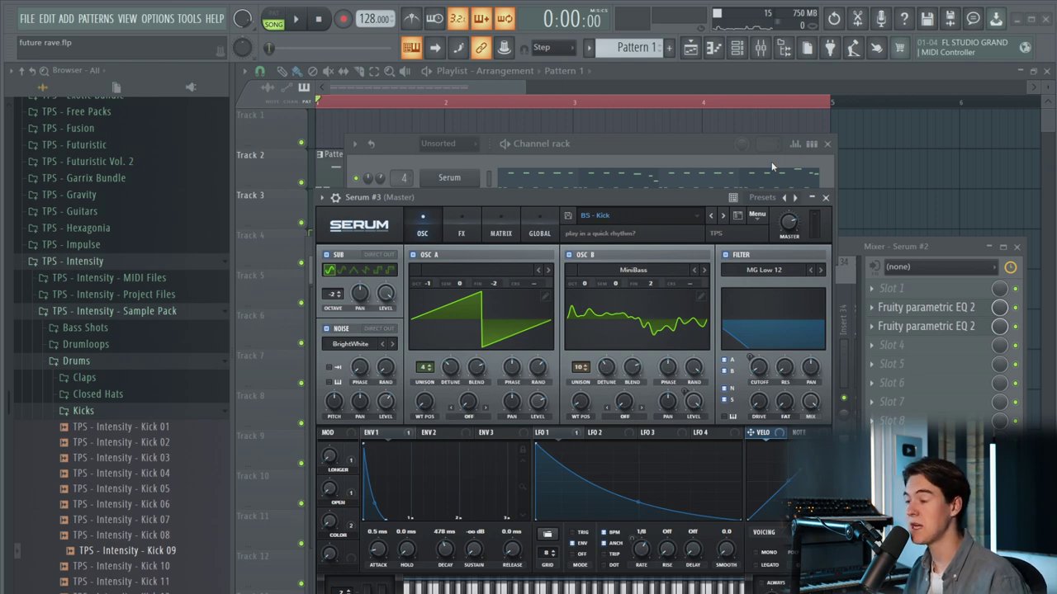
pyautogui.click(825, 198)
pyautogui.click(567, 221)
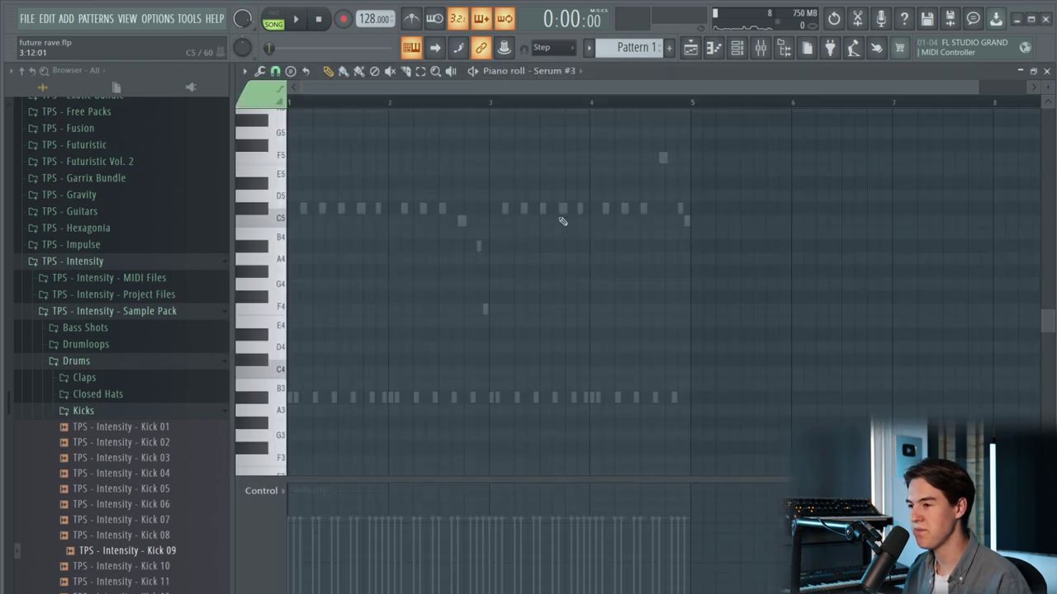
# - Draw a syncopated rhythm of short A#4 notes across the first bar of Serum #3's piano roll
pyautogui.scroll(-2, 379, 328)
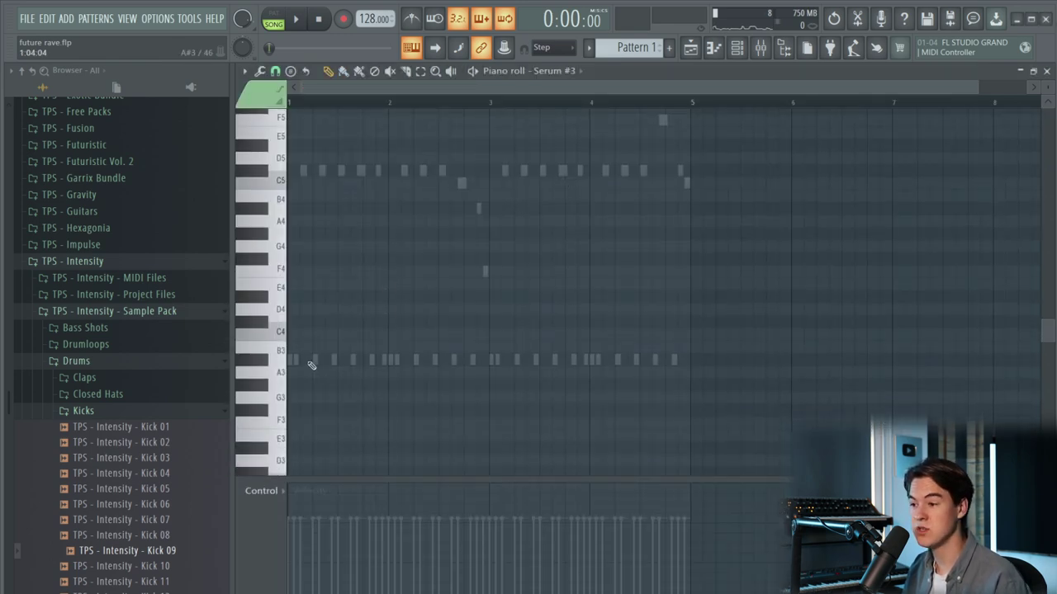
pyautogui.scroll(2, 379, 170)
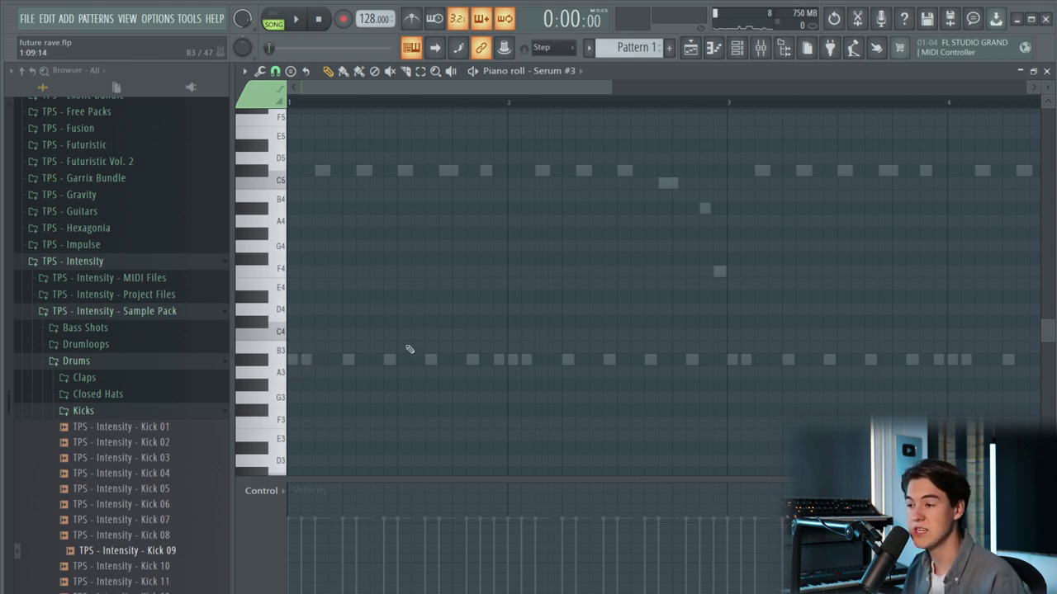
pyautogui.moveTo(296, 147); pyautogui.dragTo(278, 213)
pyautogui.scroll(3, 296, 209)
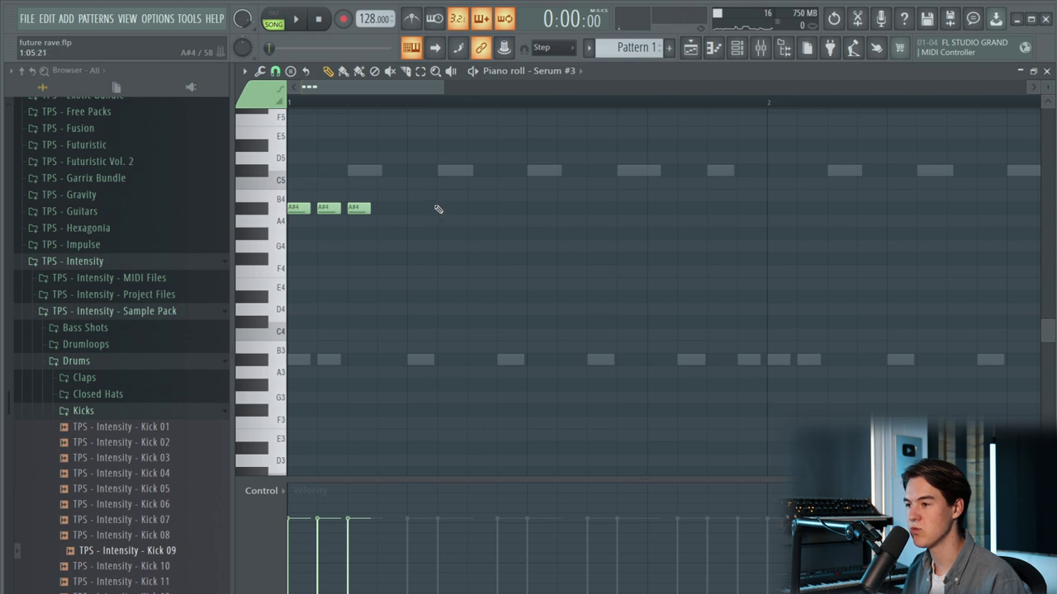
pyautogui.click(532, 208)
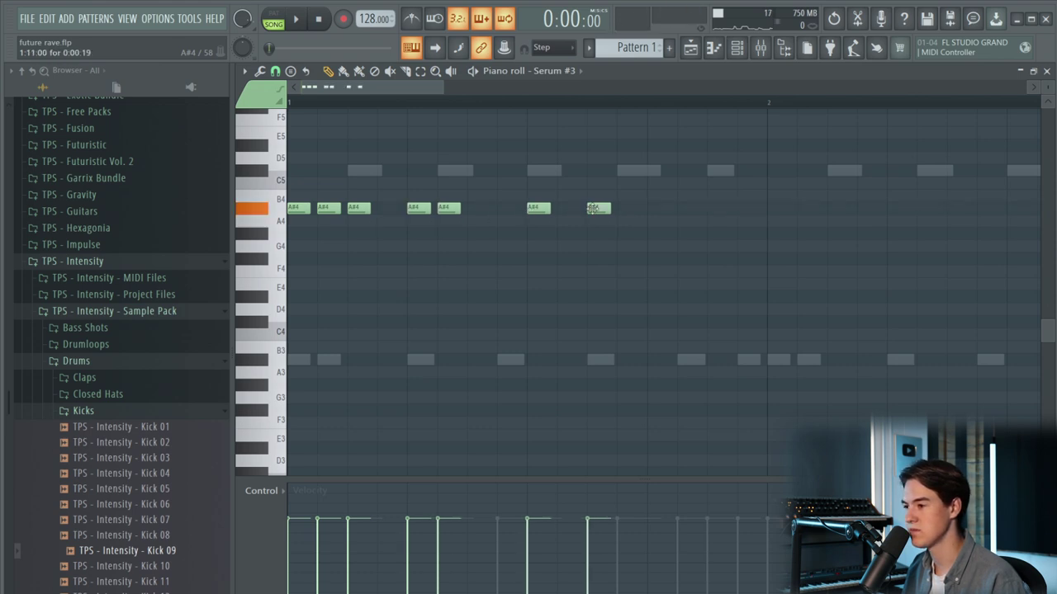
pyautogui.click(645, 213)
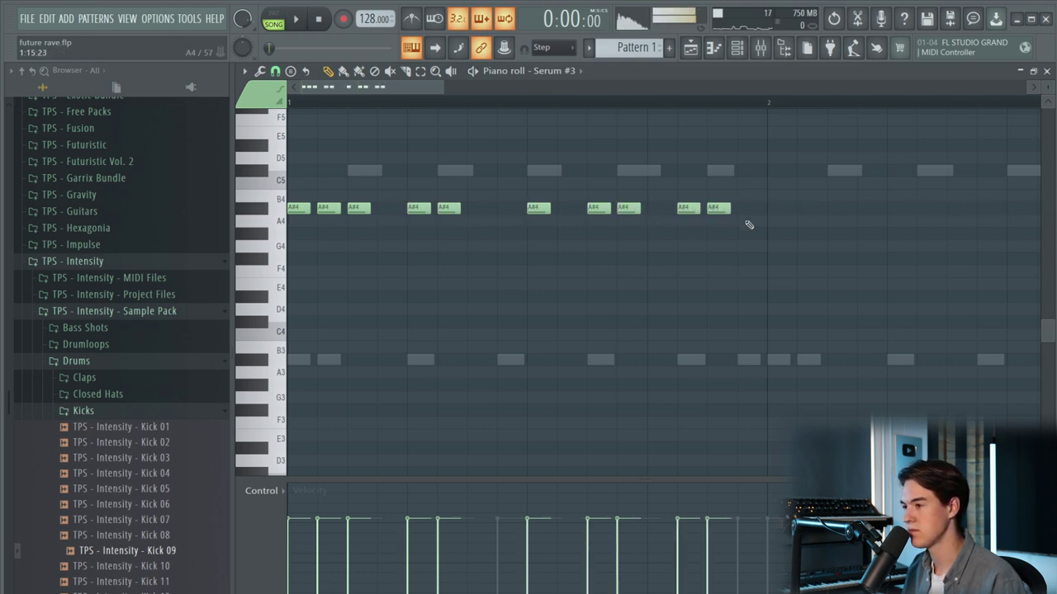
pyautogui.hotkey('ctrl', 'c')
pyautogui.click(773, 210)
pyautogui.scroll(-2, 726, 218)
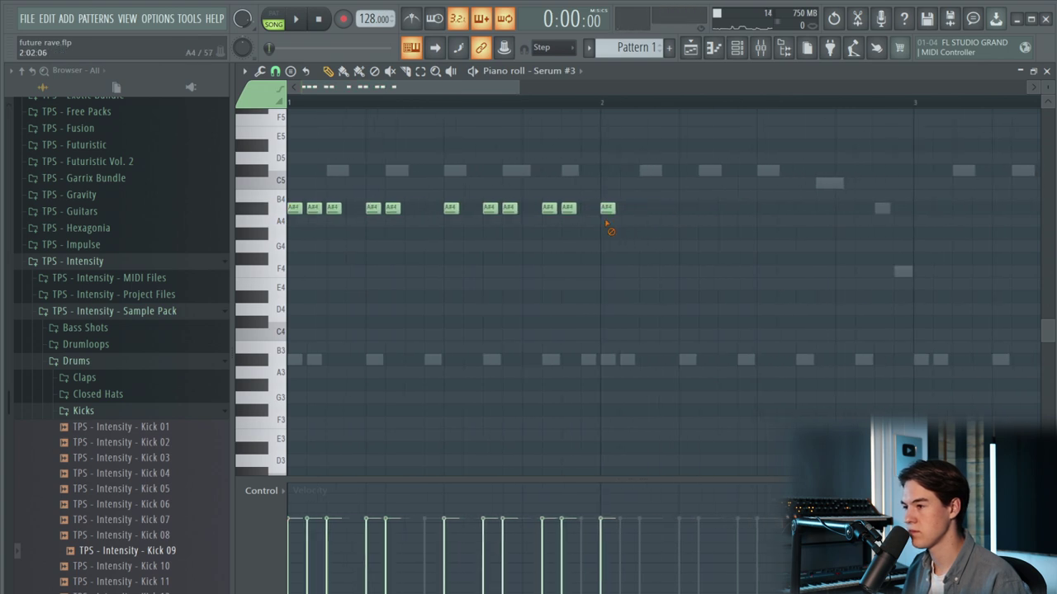
pyautogui.click(568, 210)
pyautogui.rightClick(608, 209)
pyautogui.click(587, 209)
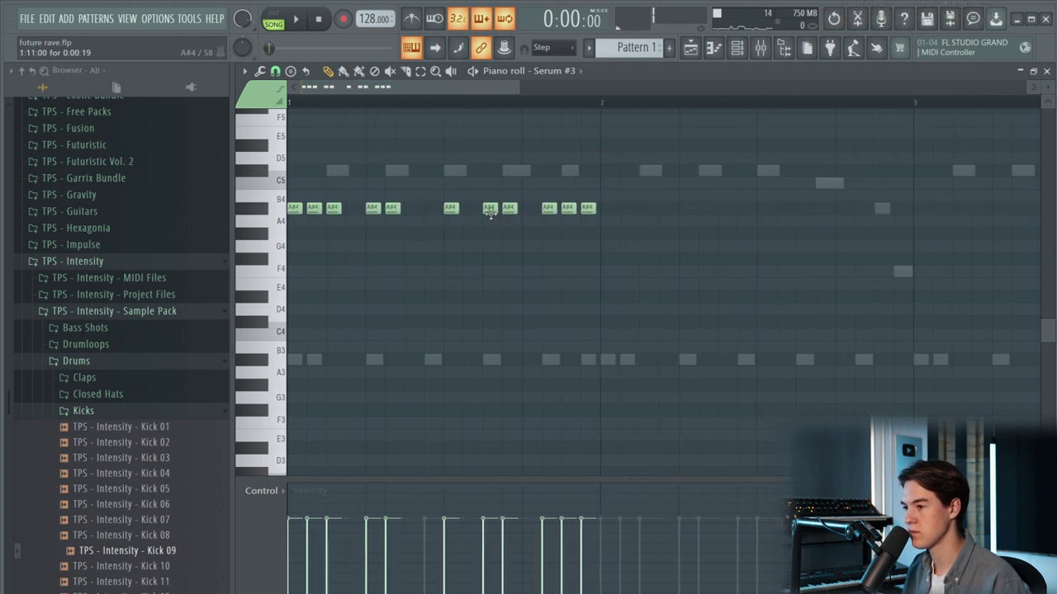
# - Play the first bar and add an extra A#4 note directly before the sixth note
pyautogui.press('space')
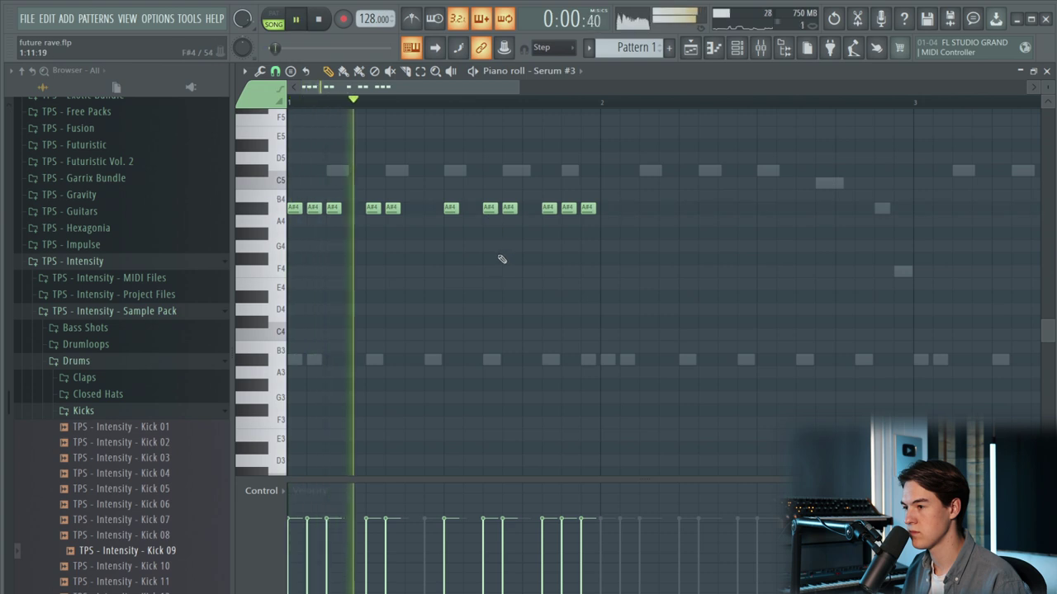
pyautogui.press('space')
pyautogui.click(431, 209)
pyautogui.press('space')
pyautogui.scroll(-2, 428, 236)
pyautogui.scroll(-1, 427, 236)
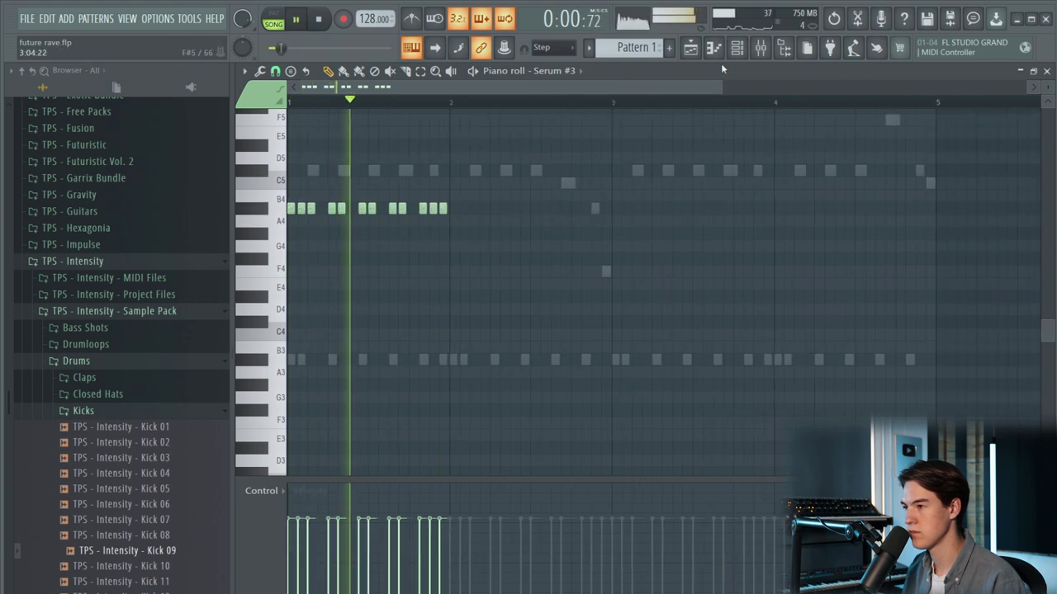
# - Solo Serum #3 in the channel rack and audition its notes in pattern mode
pyautogui.click(736, 49)
pyautogui.press('space')
pyautogui.moveTo(380, 218); pyautogui.dragTo(377, 222)
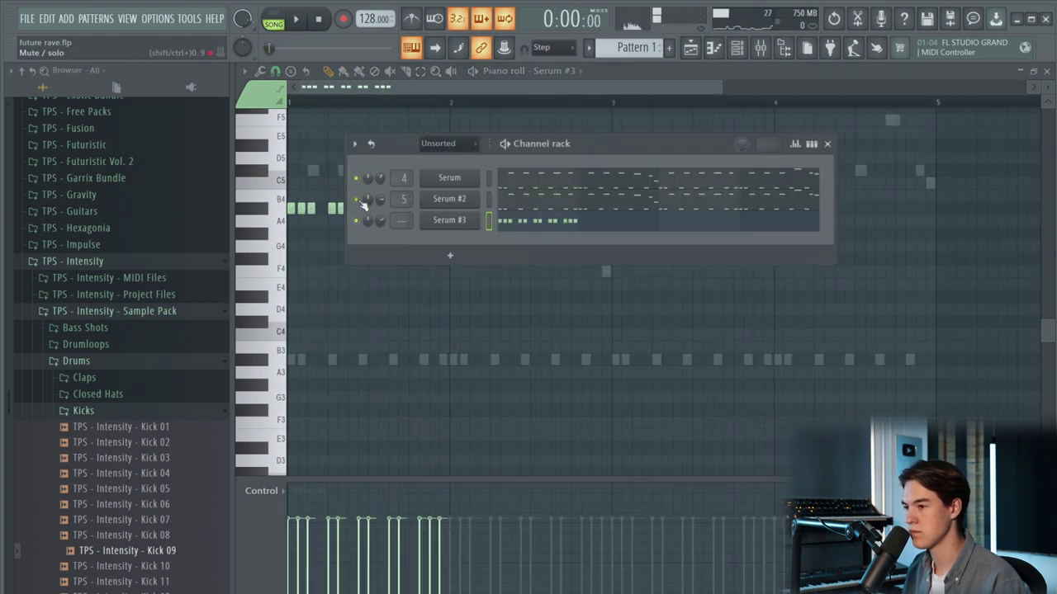
pyautogui.press('space')
pyautogui.press('F6')
pyautogui.click(273, 20)
pyautogui.click(274, 16)
pyautogui.press('space')
# - Duplicate the one-bar A#4 rhythm until it fills four bars, and play it back
pyautogui.moveTo(554, 278); pyautogui.dragTo(292, 211)
pyautogui.moveTo(297, 211); pyautogui.dragTo(459, 211)
pyautogui.click(678, 237)
pyautogui.moveTo(698, 223); pyautogui.dragTo(617, 207)
pyautogui.keyDown('ctrl'); pyautogui.click(636, 189); pyautogui.keyUp('ctrl')
pyautogui.press('space')
# - Add a fourth Serum with the BS - Low preset from TPS - Impulse and lower oscillator A's level to about 45%
pyautogui.click(746, 51)
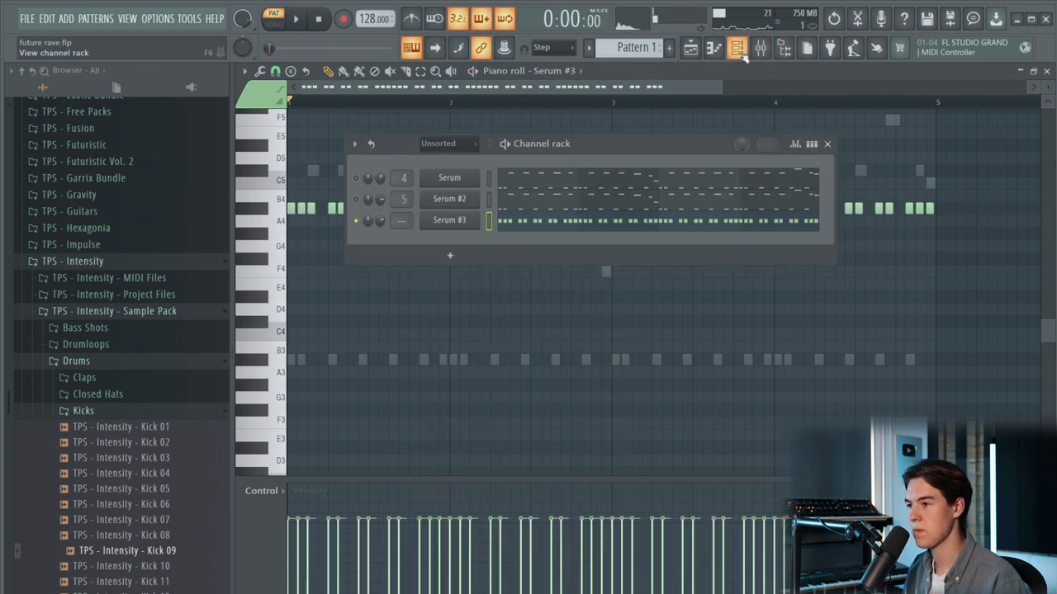
pyautogui.click(450, 257)
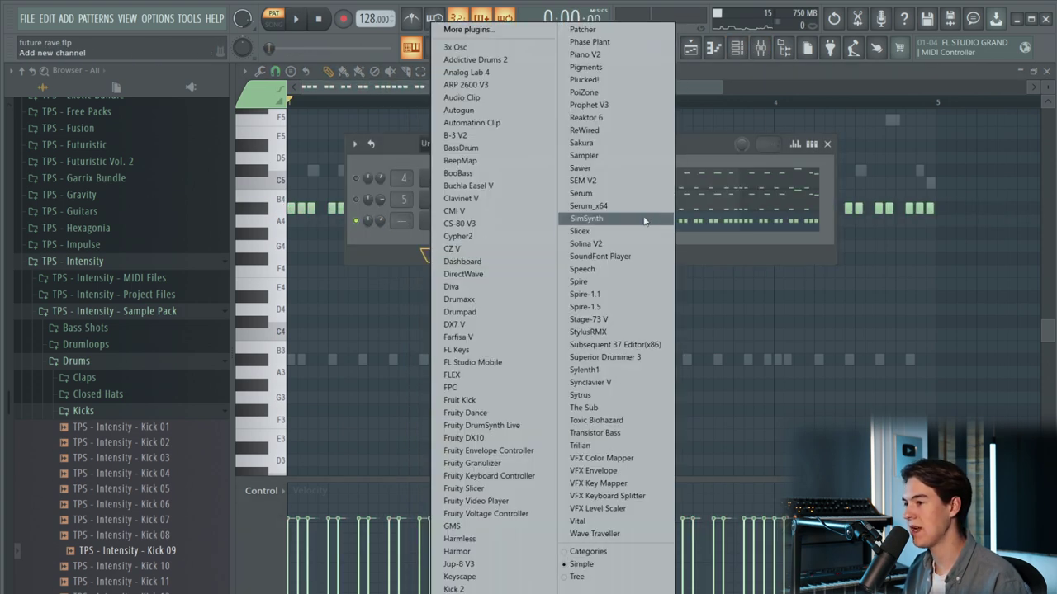
pyautogui.click(611, 198)
pyautogui.click(615, 234)
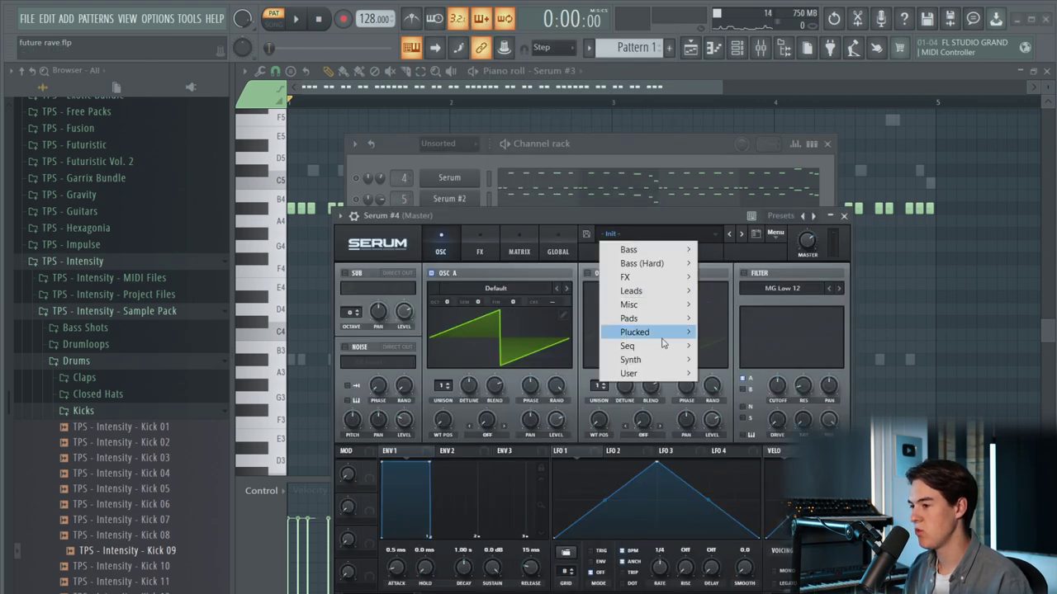
pyautogui.moveTo(652, 373)
pyautogui.moveTo(780, 470)
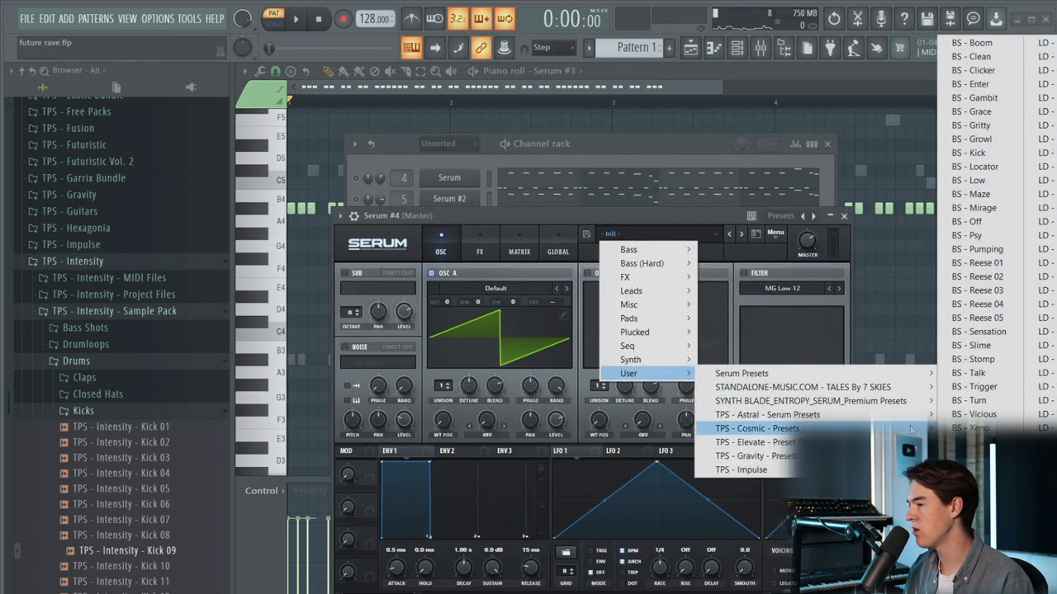
pyautogui.click(982, 209)
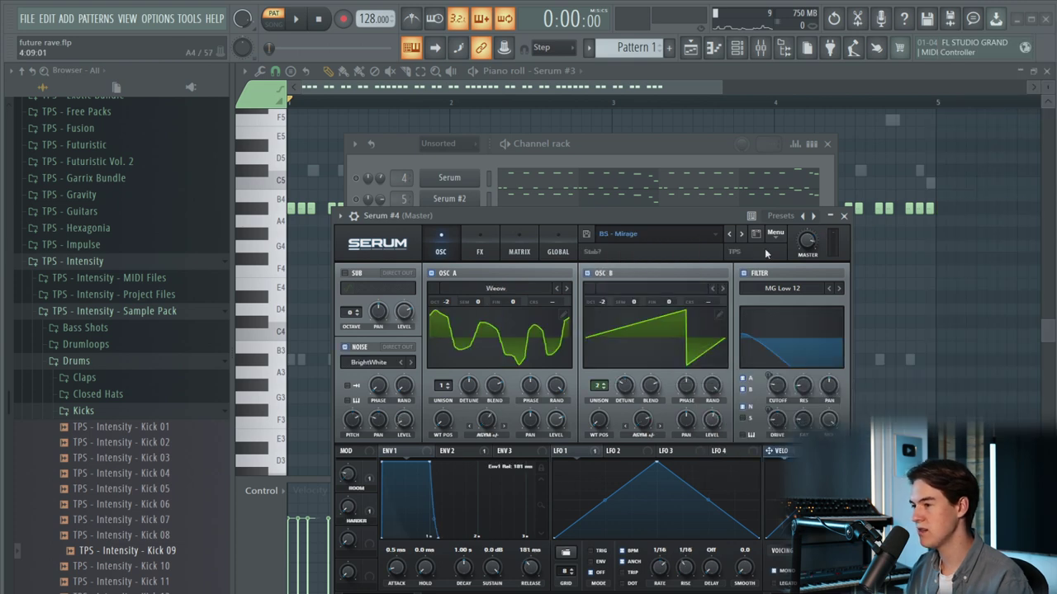
pyautogui.click(731, 235)
pyautogui.click(731, 237)
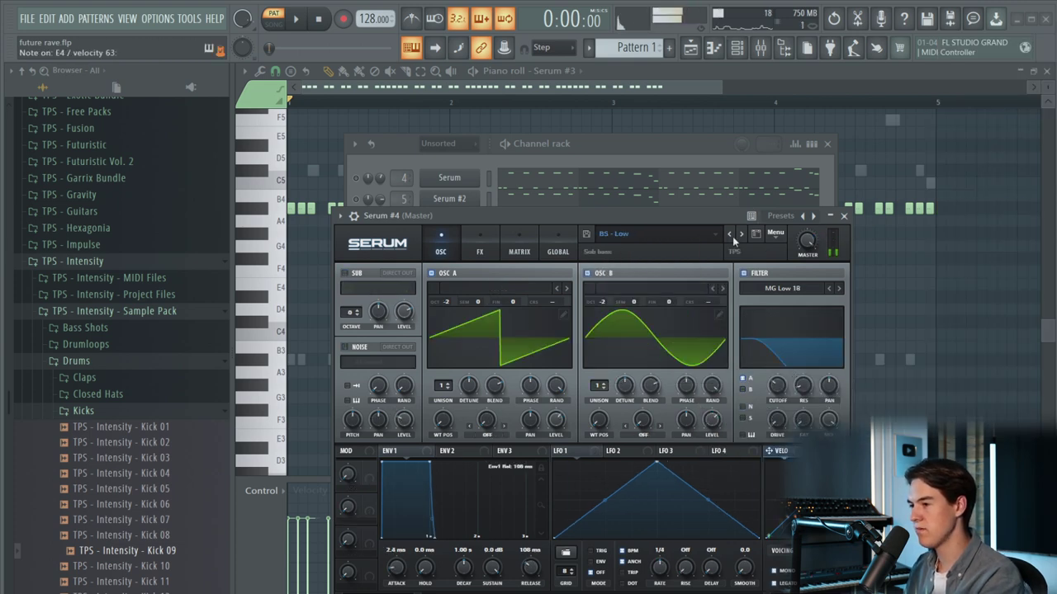
pyautogui.moveTo(556, 423); pyautogui.dragTo(555, 445)
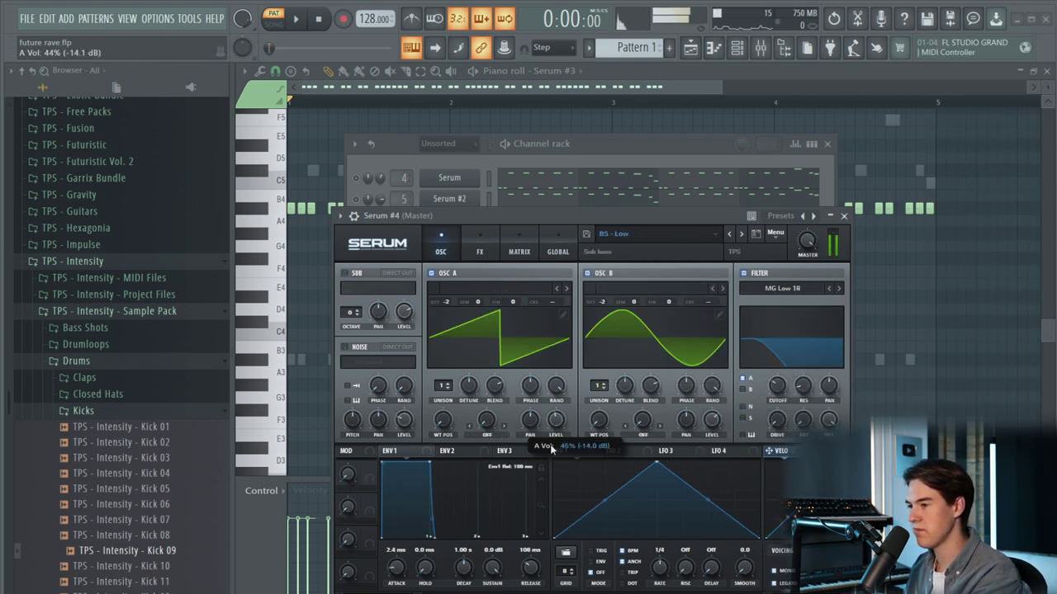
# - Select all of Serum #3's notes and apply legato so each note extends to the following one
pyautogui.click(506, 153)
pyautogui.rightClick(366, 223)
pyautogui.click(561, 224)
pyautogui.click(561, 224)
pyautogui.hotkey('ctrl', 'a')
pyautogui.press('space')
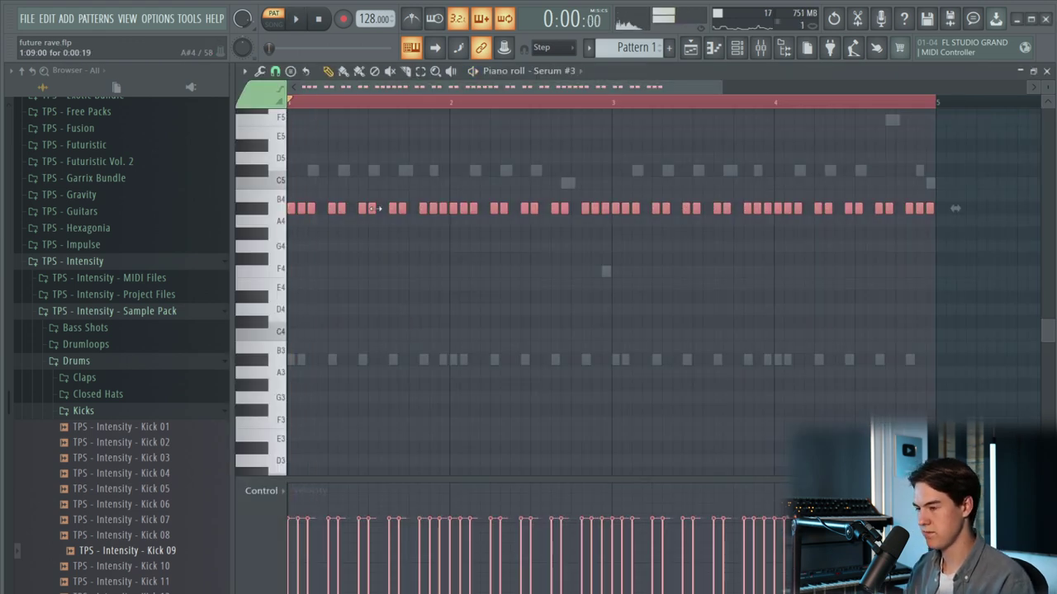
pyautogui.hotkey('ctrl', 'l')
pyautogui.scroll(2, 406, 208)
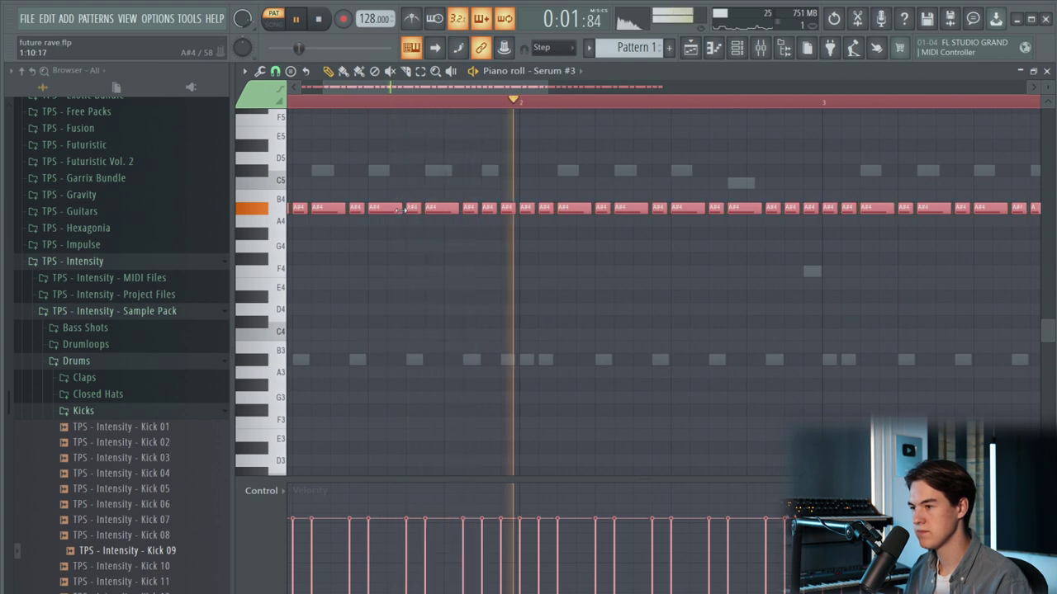
pyautogui.scroll(-2, 429, 248)
pyautogui.hotkey('ctrl', 'd')
pyautogui.press('space')
# - Copy Serum #3's four-bar note sequence into Serum #4
pyautogui.press('F6')
pyautogui.click(488, 243)
pyautogui.click(522, 243)
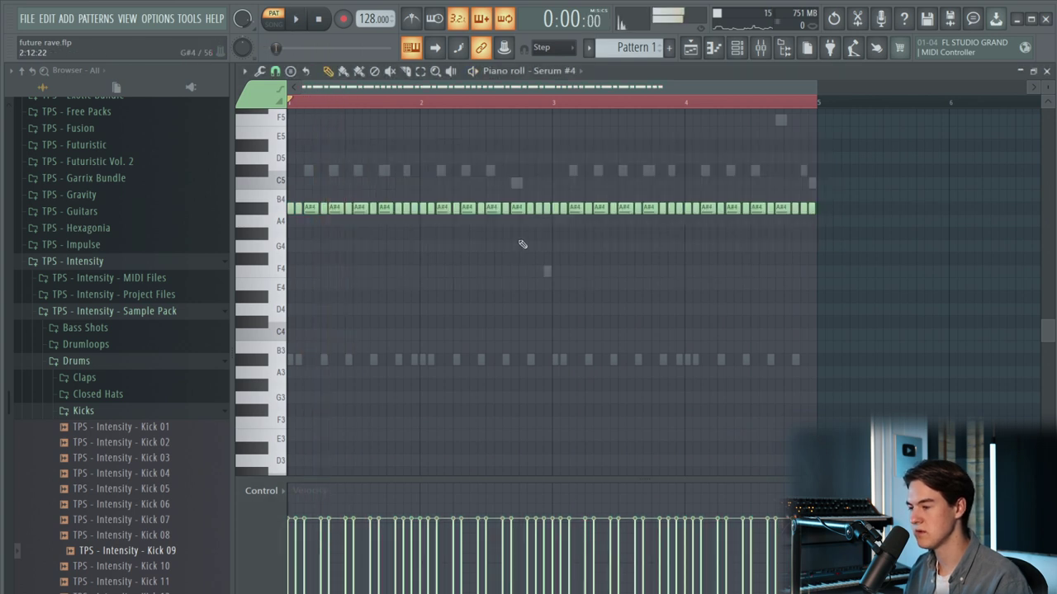
# - Try Serum #4's notes one octave lower, then return them to A#4
pyautogui.hotkey('ctrl', 'Down')
pyautogui.press('space')
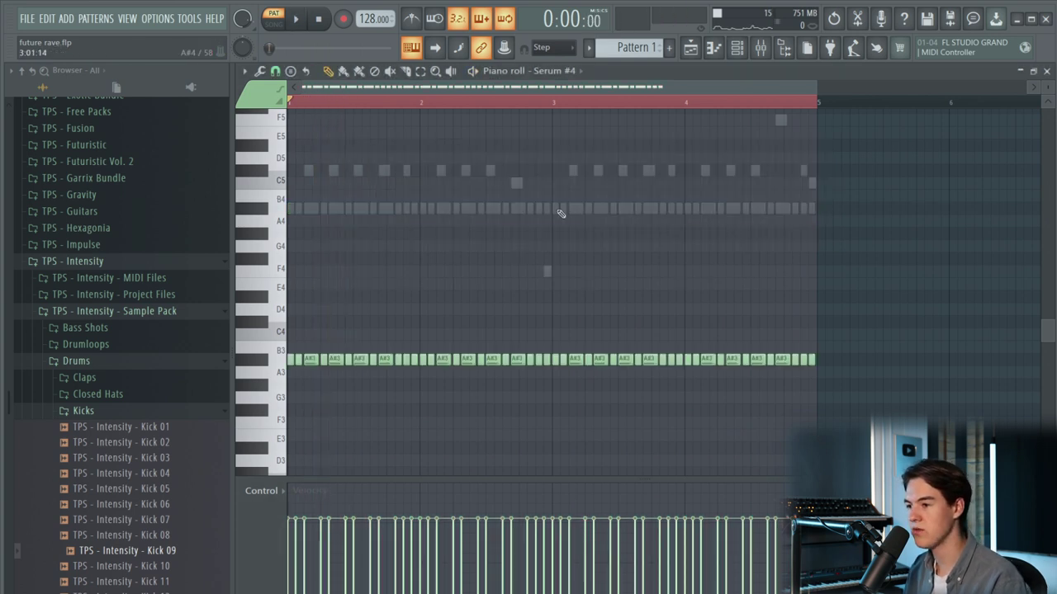
pyautogui.press('space')
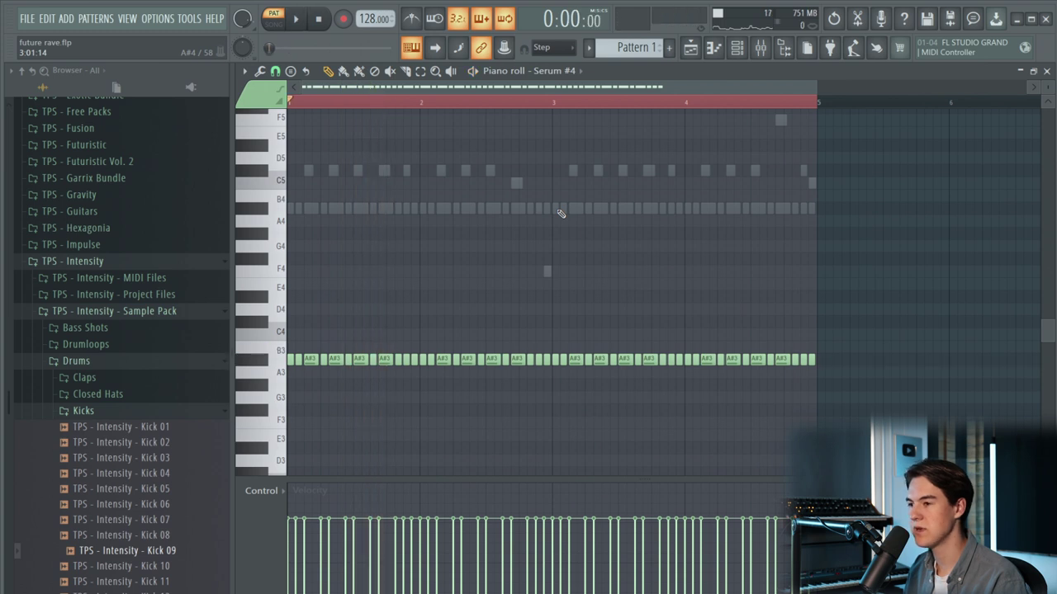
pyautogui.hotkey('ctrl', 'Up')
pyautogui.press('space')
# - Set Serum #4's envelope 1 to 469 ms decay, minimum sustain and 81 ms release while auditioning it
pyautogui.press('F6')
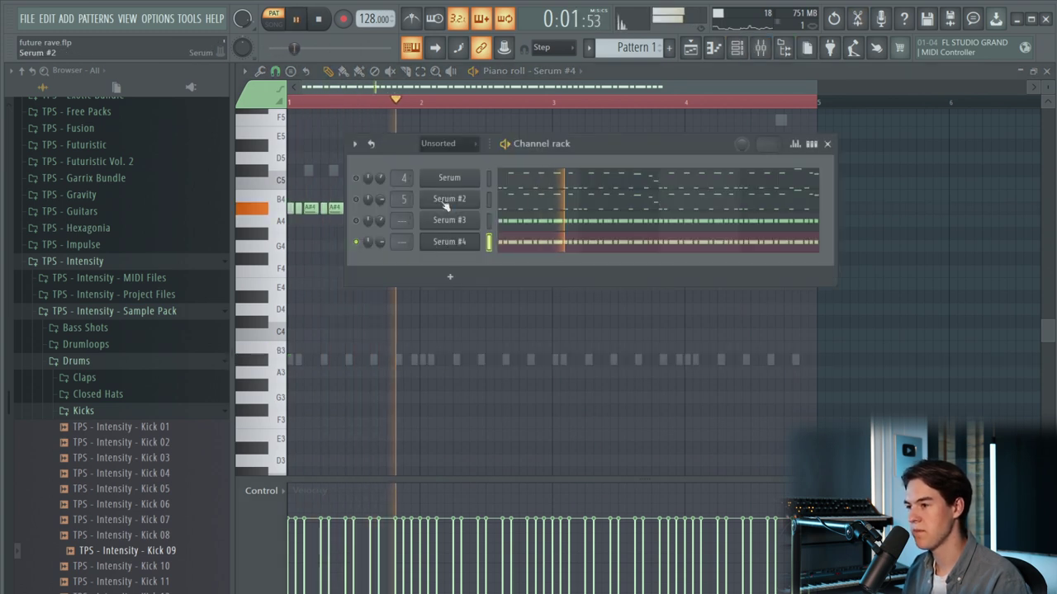
pyautogui.press('space')
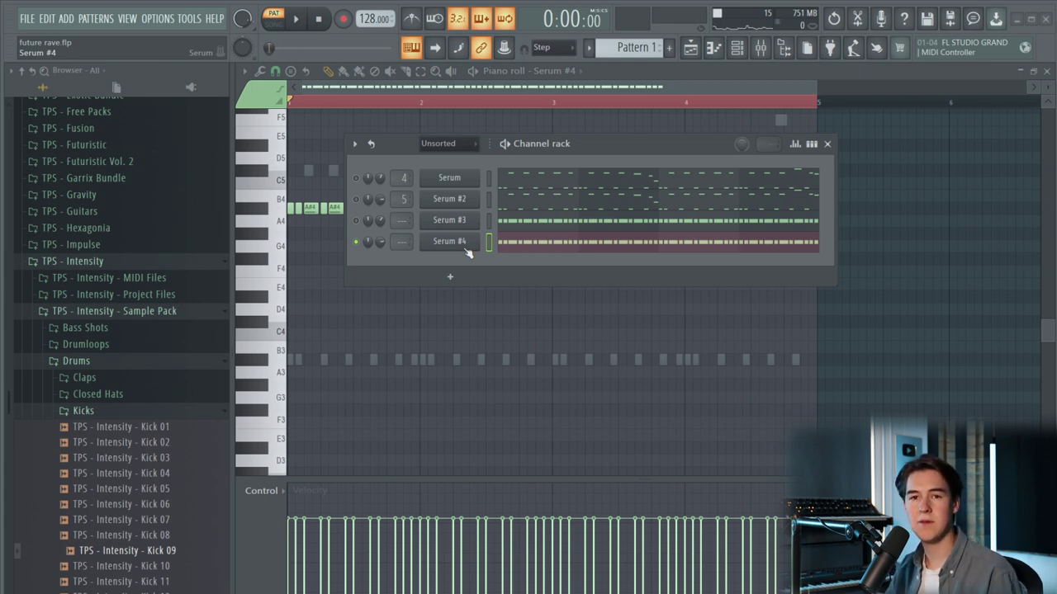
pyautogui.click(464, 244)
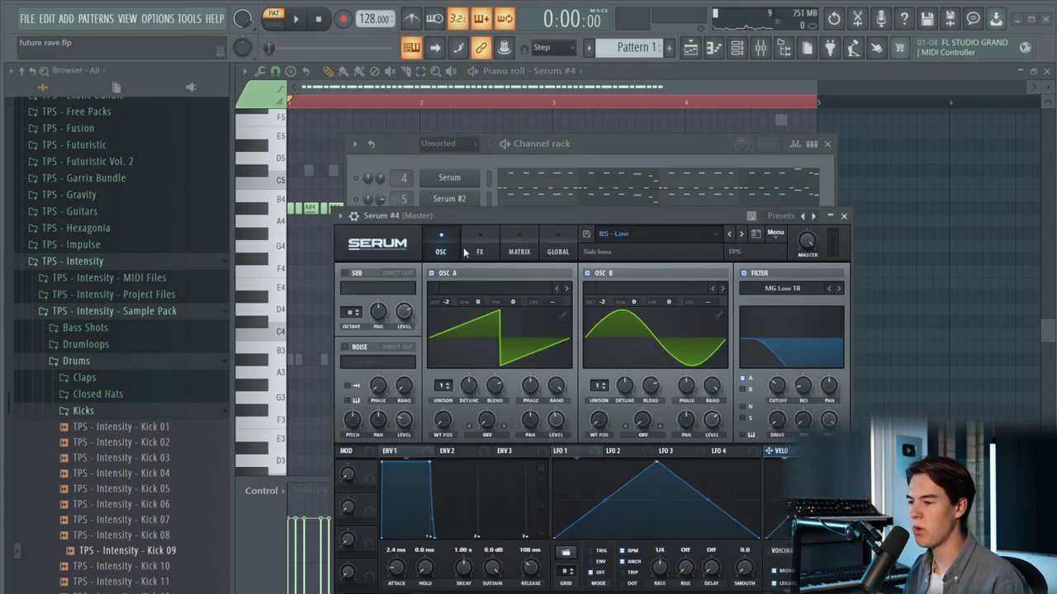
pyautogui.click(301, 28)
pyautogui.moveTo(463, 543); pyautogui.dragTo(464, 559)
pyautogui.moveTo(529, 544); pyautogui.dragTo(535, 559)
pyautogui.click(322, 20)
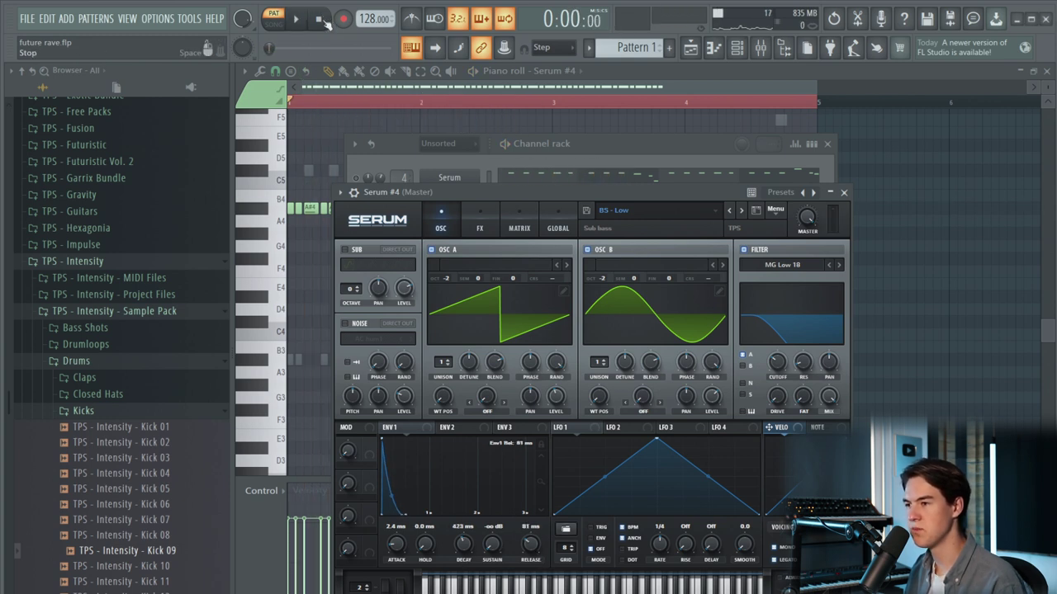
pyautogui.click(299, 20)
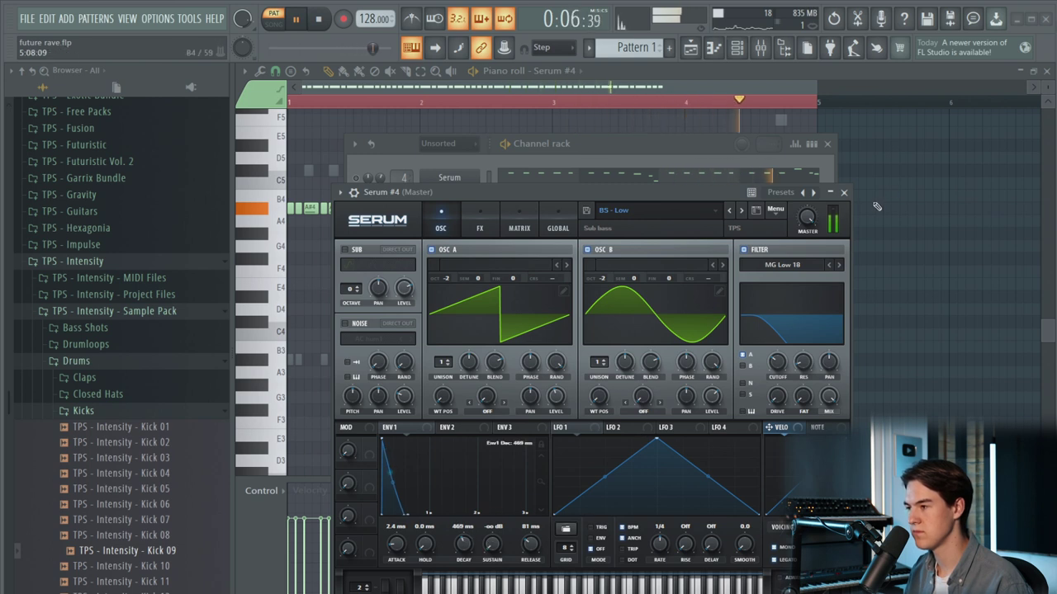
pyautogui.click(843, 192)
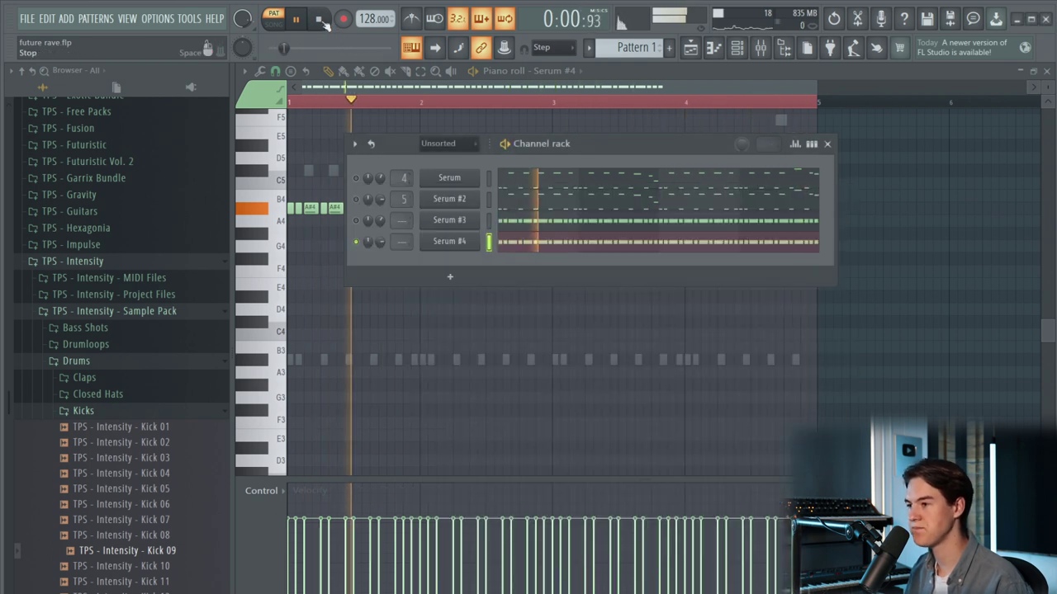
# - Cut the Serum #4 and Serum #3 notes from Pattern 1 and unmute all channels
pyautogui.press('space')
pyautogui.hotkey('ctrl', 'x')
pyautogui.click(489, 221)
pyautogui.hotkey('ctrl', 'x')
pyautogui.rightClick(355, 221)
pyautogui.click(357, 225)
pyautogui.rightClick(355, 222)
pyautogui.click(359, 224)
# - Create Pattern 2 and paste the bass notes into Serum #3
pyautogui.click(105, 23)
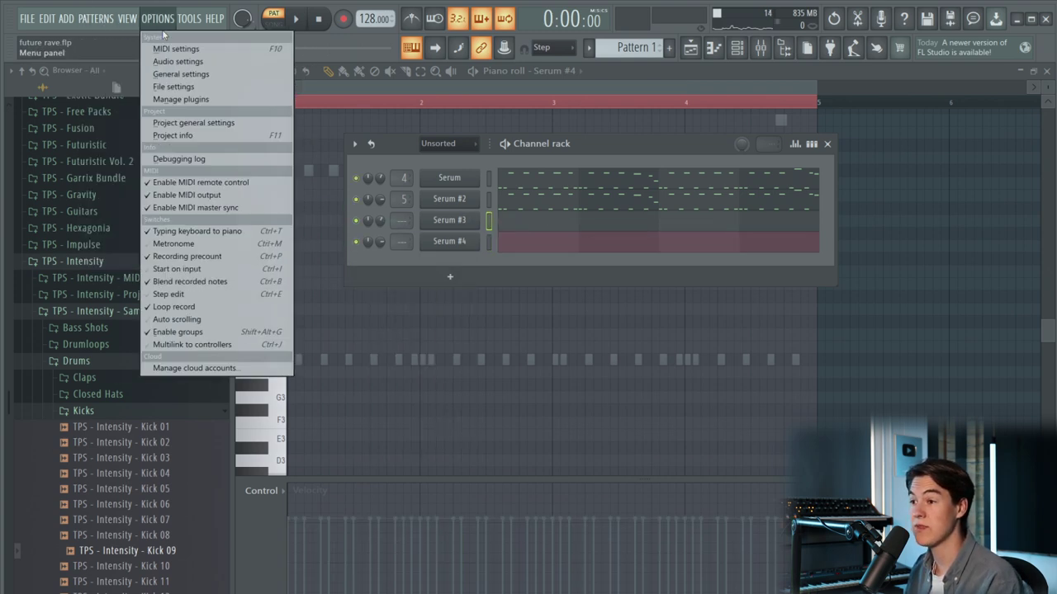
pyautogui.click(165, 38)
pyautogui.hotkey('ctrl', 'v')
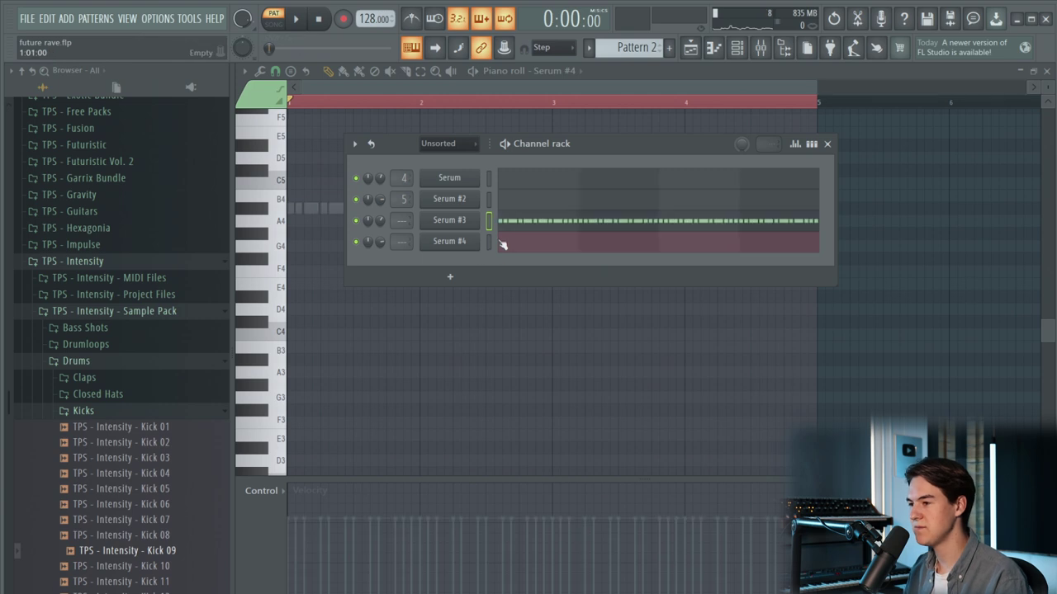
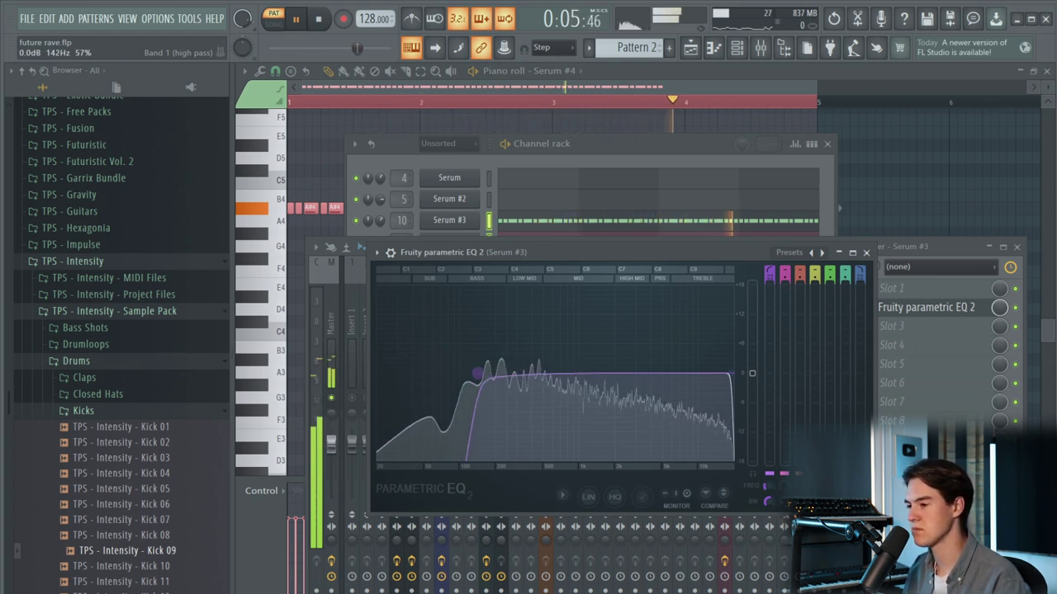
# - Load CamelCrusher into slot 4 of the Serum #3 mixer track and raise its mix amount during playback
pyautogui.click(866, 252)
pyautogui.press('space')
pyautogui.click(892, 345)
pyautogui.moveTo(908, 363)
pyautogui.click(1044, 89)
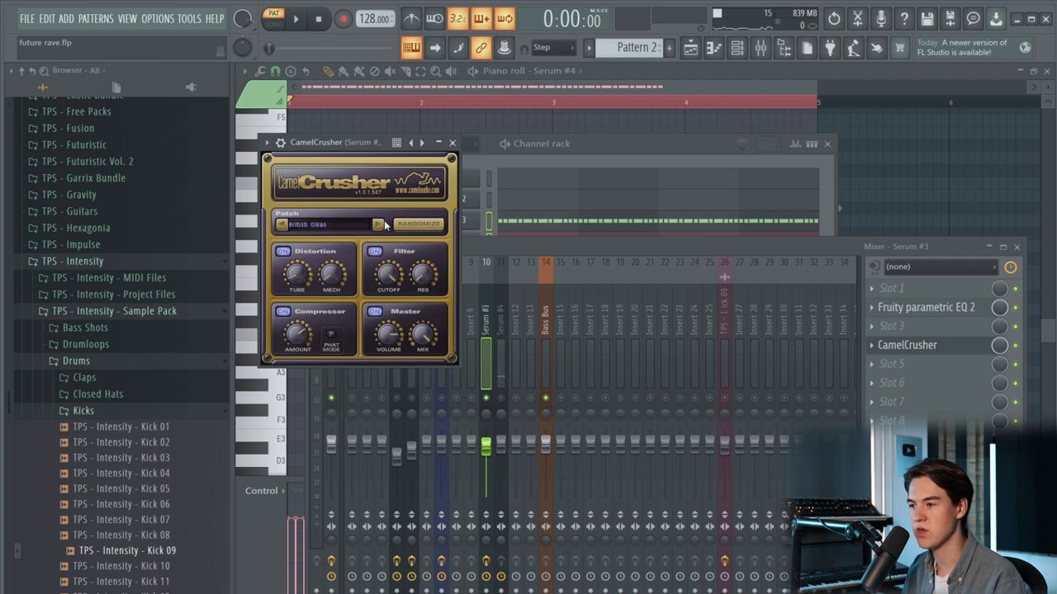
pyautogui.click(299, 21)
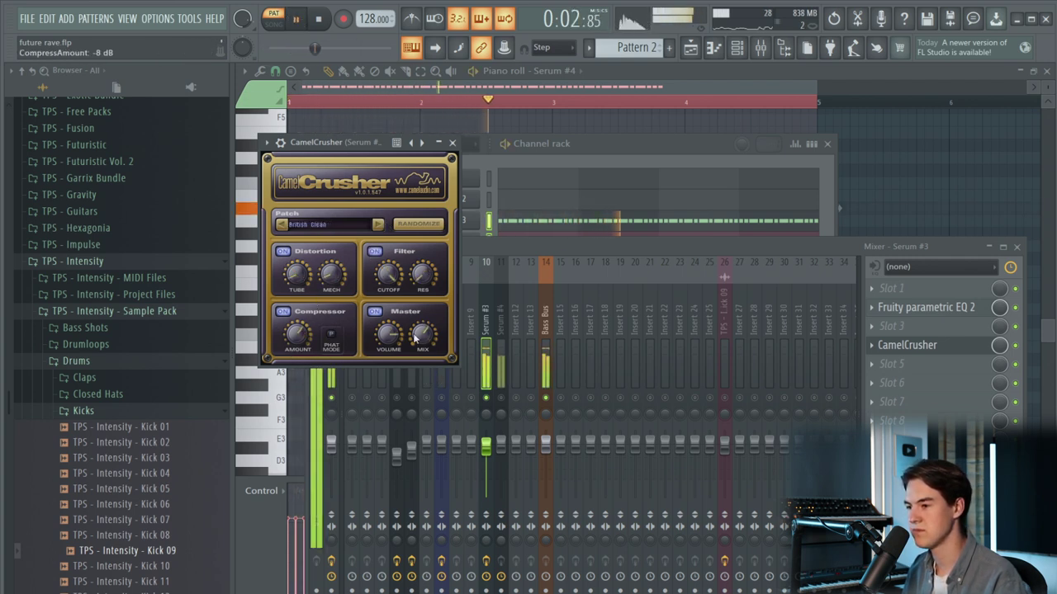
pyautogui.moveTo(428, 345); pyautogui.dragTo(427, 327)
# - Lower the Serum #3 mixer track's volume to about -6.5 dB and unsolo it to reactivate all mixer tracks
pyautogui.moveTo(486, 447); pyautogui.dragTo(485, 459)
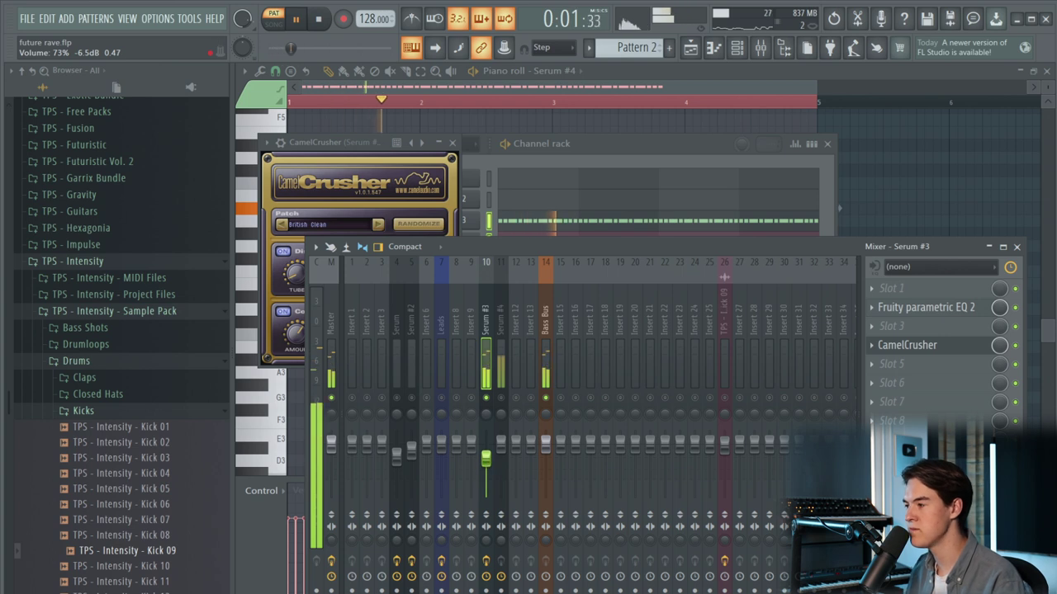
pyautogui.rightClick(486, 398)
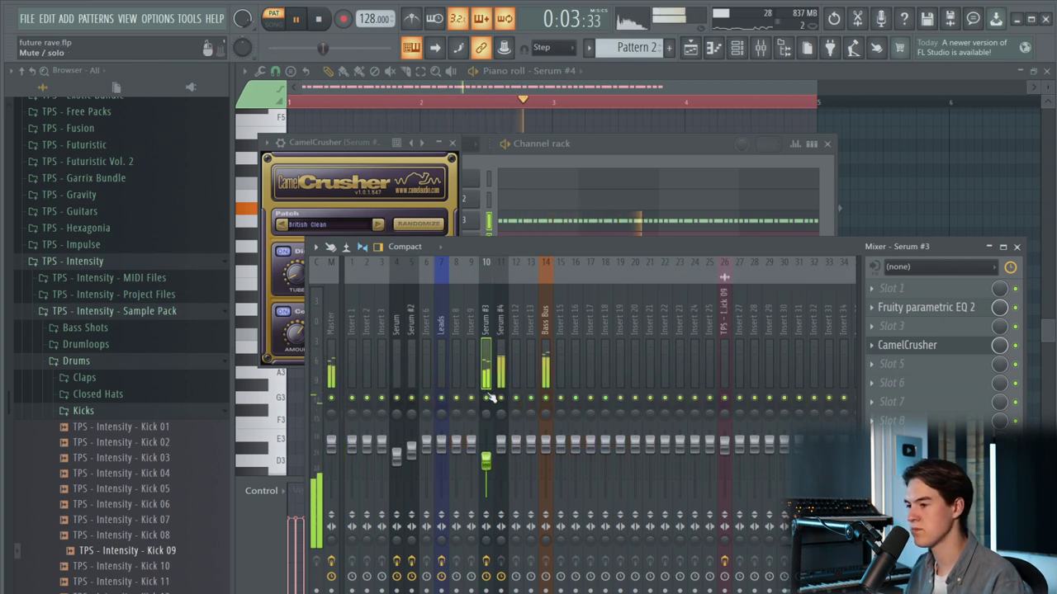
# - Solo the Serum #4 mixer track and load Fruity parametric EQ 2 in slot 1 with the "20Hz + 18kHz cut" preset
pyautogui.click(501, 388)
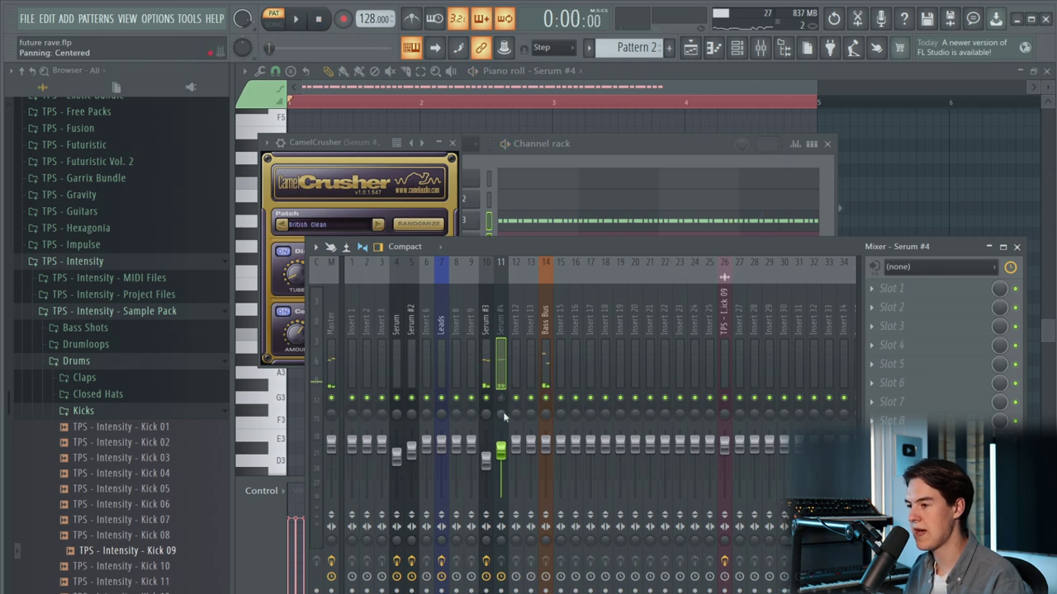
pyautogui.rightClick(501, 398)
pyautogui.click(892, 287)
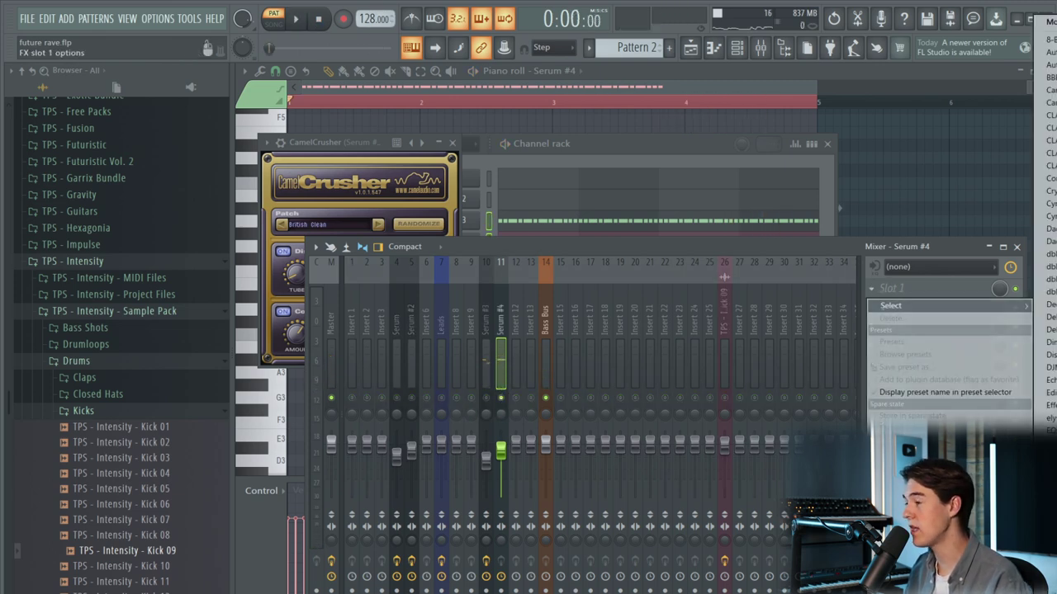
pyautogui.click(1049, 512)
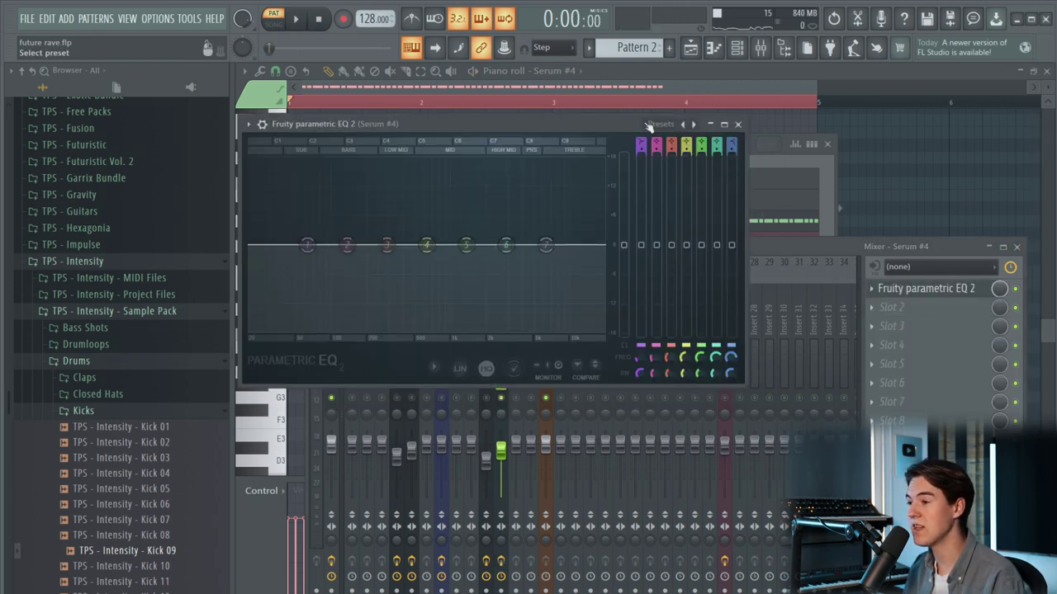
pyautogui.click(652, 123)
pyautogui.click(669, 148)
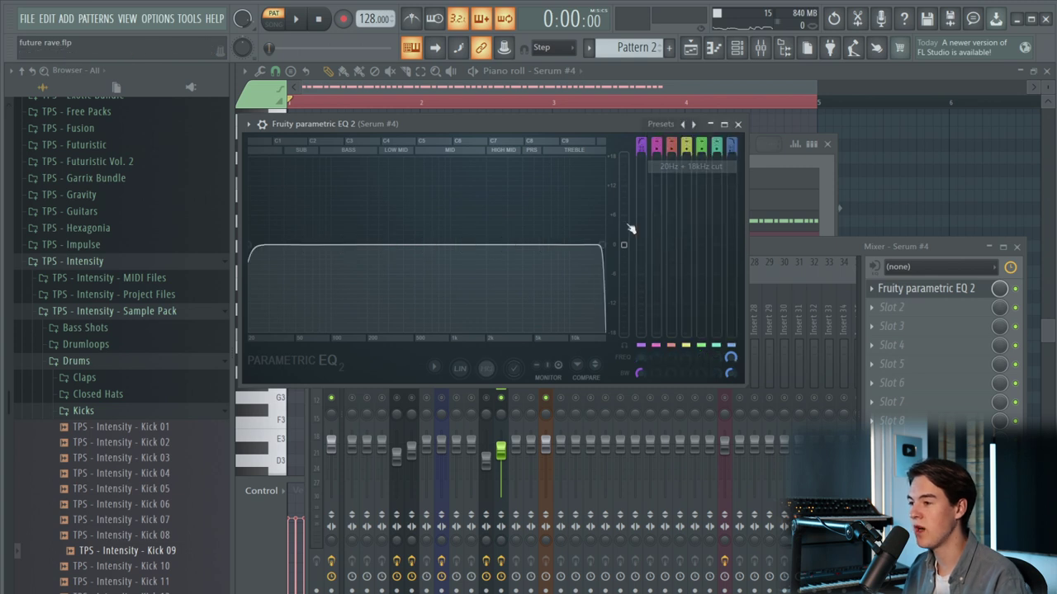
# - Lower the low-pass band of Serum #4's EQ to about 162 Hz while auditioning the pattern, and close the EQ
pyautogui.moveTo(602, 248); pyautogui.dragTo(359, 251)
pyautogui.press('space')
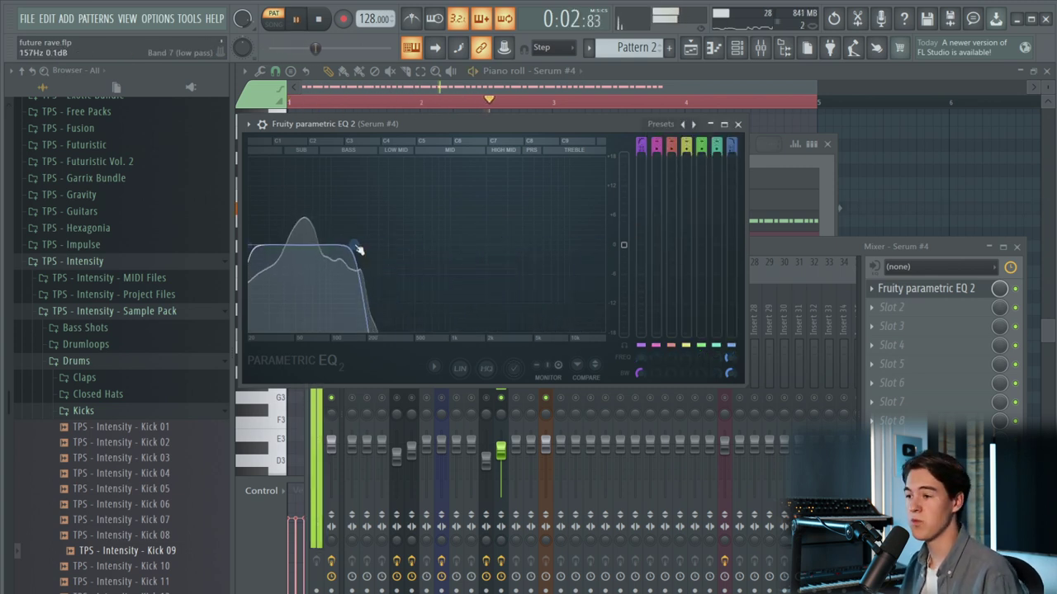
pyautogui.moveTo(359, 250)
pyautogui.mouseDown()
pyautogui.moveTo(381, 246)
pyautogui.moveTo(360, 250)
pyautogui.mouseUp()
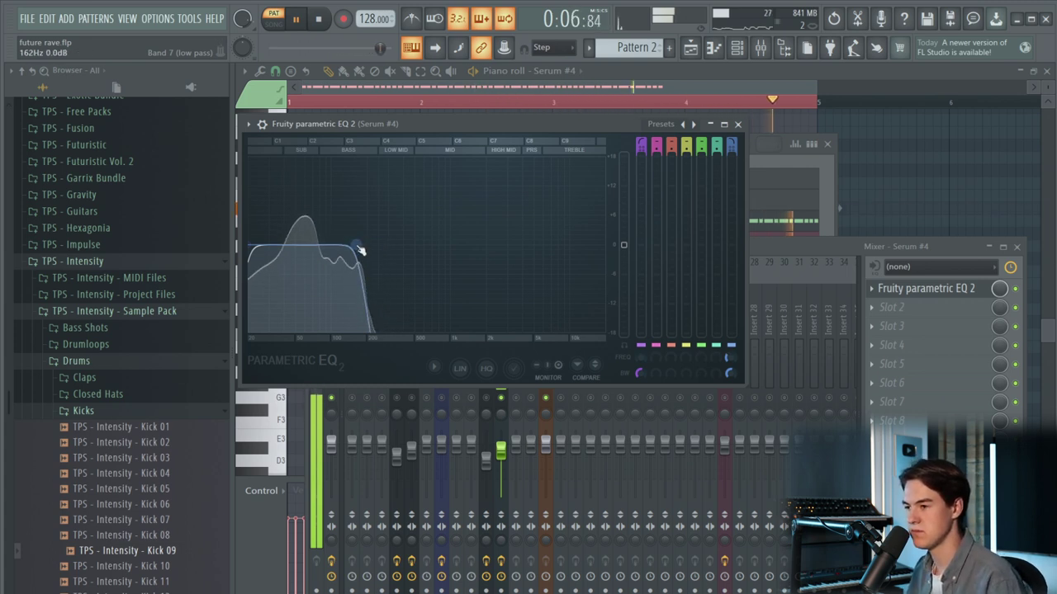
pyautogui.press('space')
pyautogui.press('space')
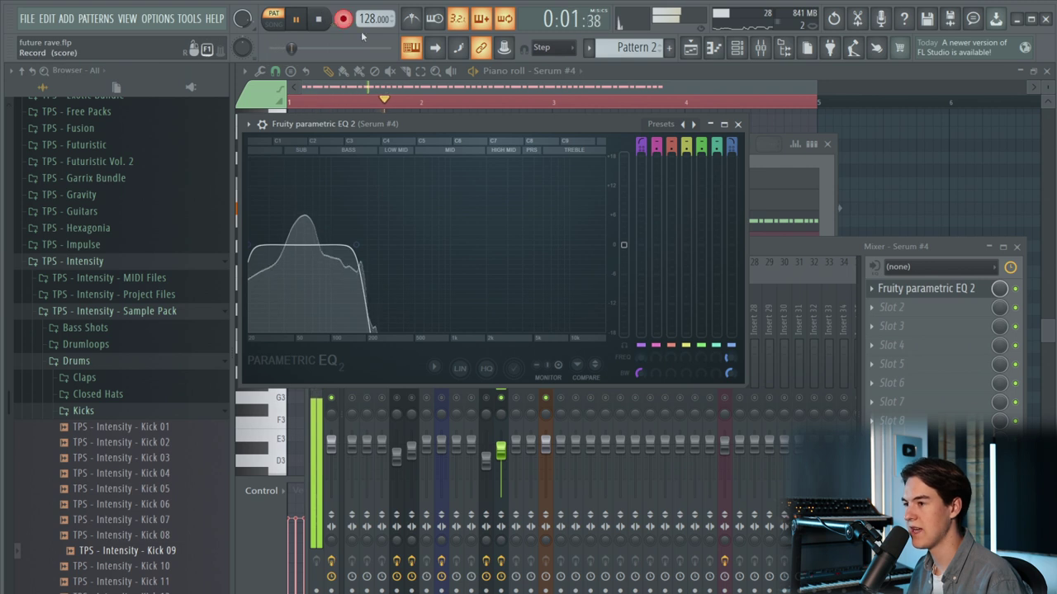
pyautogui.press('space')
pyautogui.press('Escape')
# - Move the Bass Bus to mixer insert 13 and load Kickstart in its slot 6
pyautogui.click(545, 332)
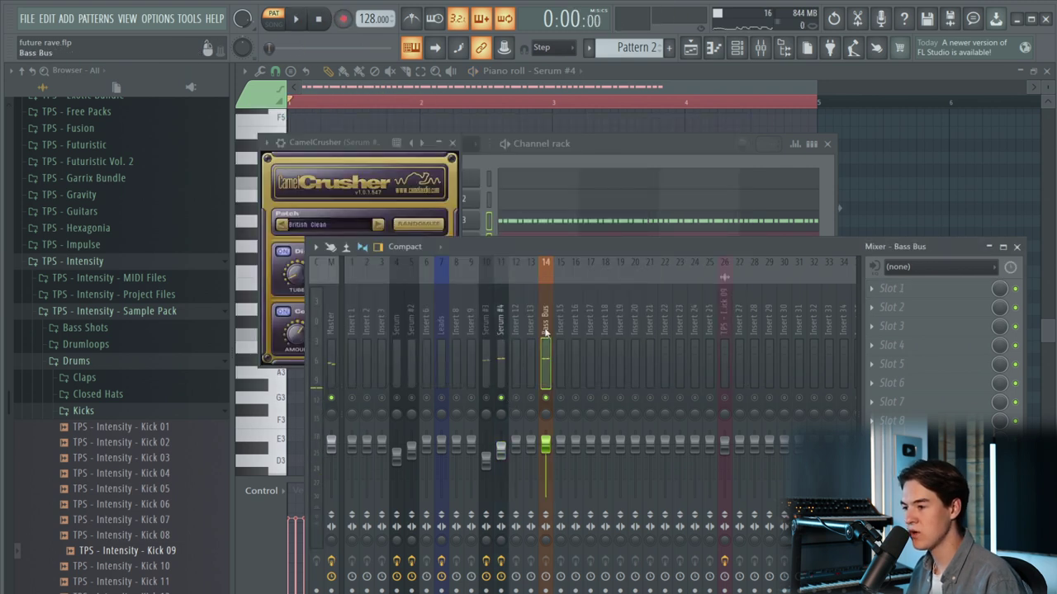
pyautogui.hotkey('alt', 'Left')
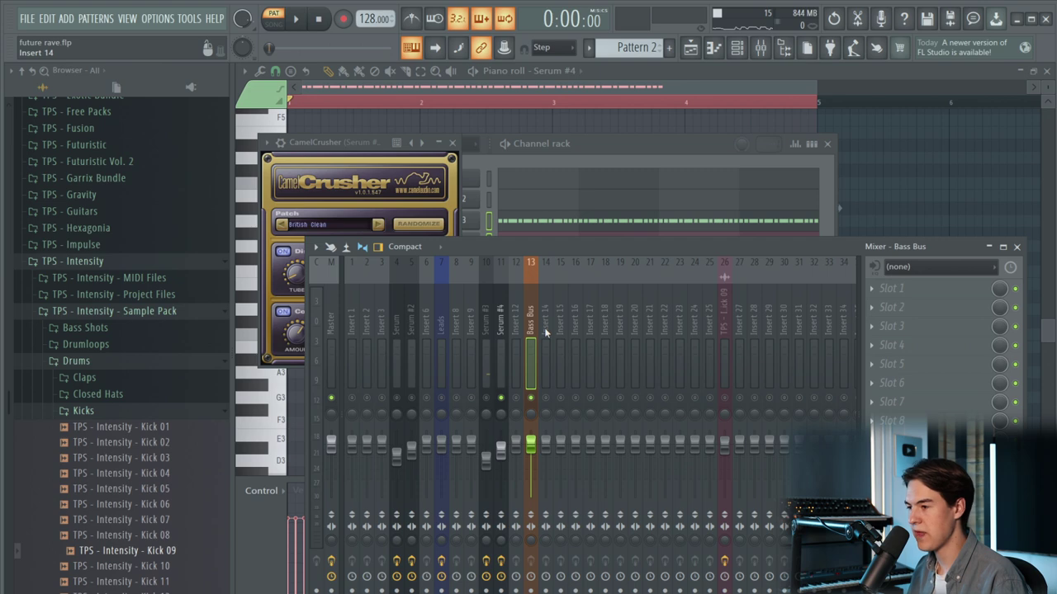
pyautogui.click(955, 382)
pyautogui.click(950, 375)
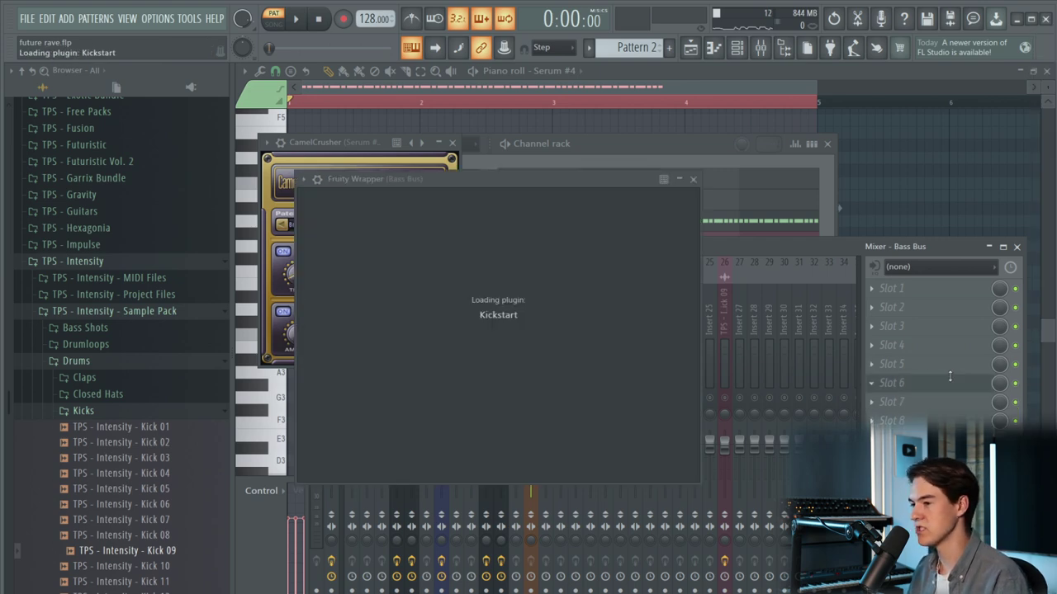
# - Lower the Serum #3 mixer track slightly and set Serum #4 to about -4.2 dB during playback of the basses
pyautogui.press('space')
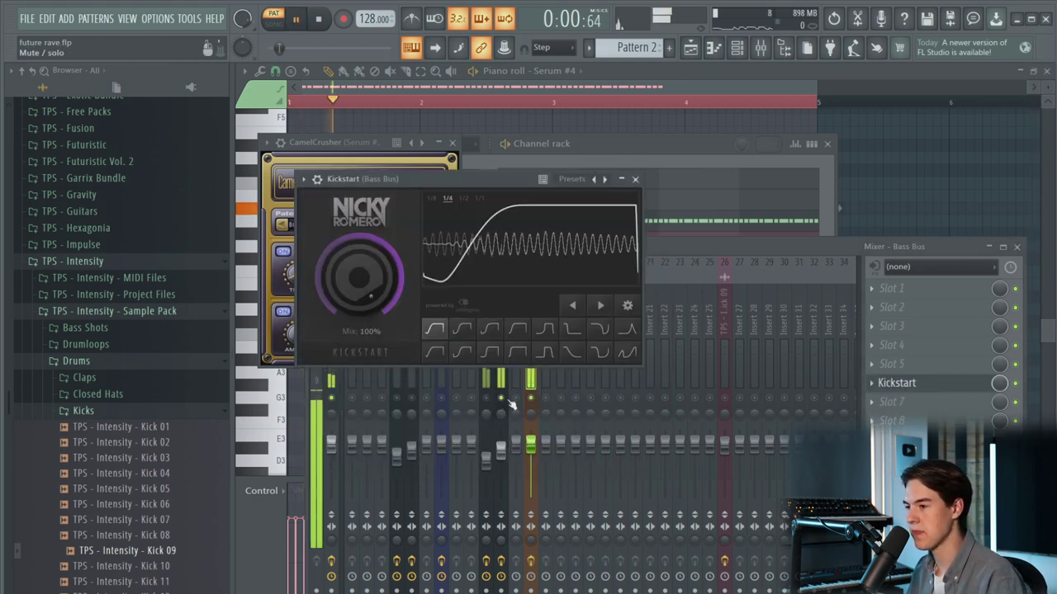
pyautogui.click(486, 461)
pyautogui.click(500, 459)
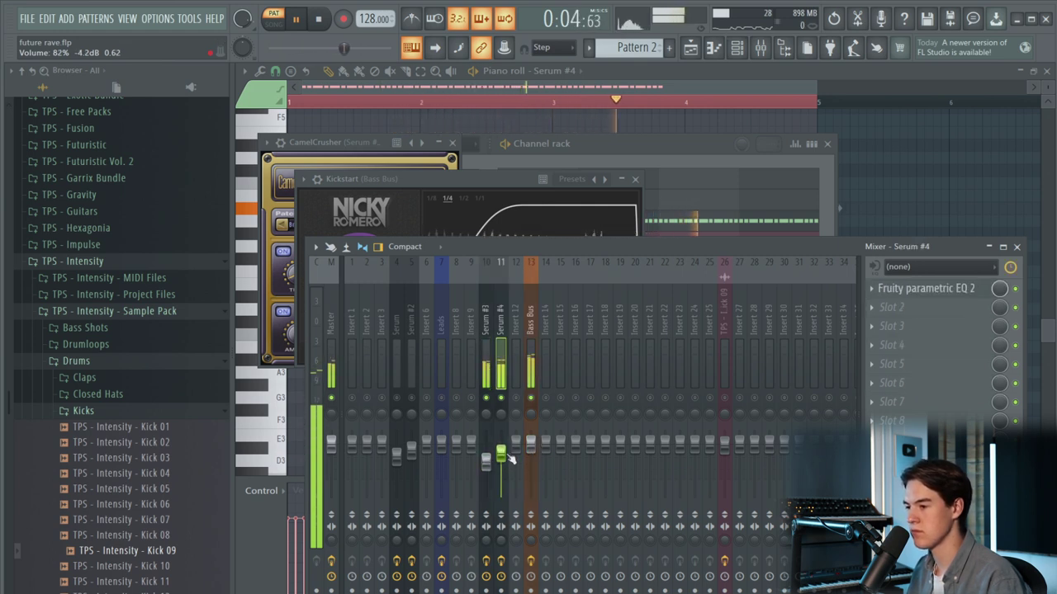
# - Set the Env 1 decay in the Serum #4 synth to 469 ms, close the synth and stop playback
pyautogui.scroll(-1, 598, 108)
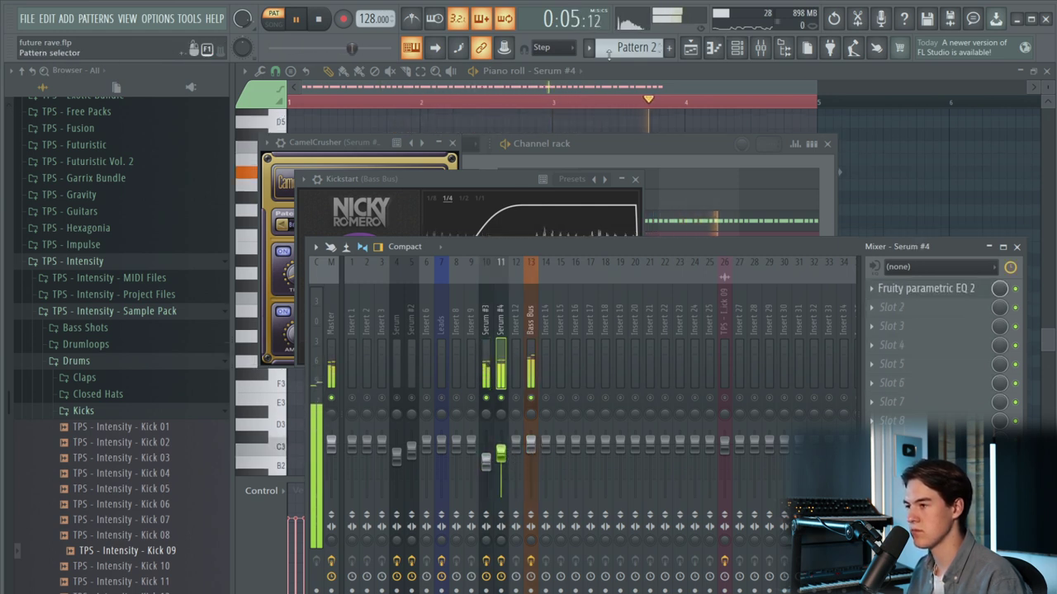
pyautogui.click(642, 163)
pyautogui.click(450, 242)
pyautogui.moveTo(395, 488); pyautogui.dragTo(393, 487)
pyautogui.click(461, 543)
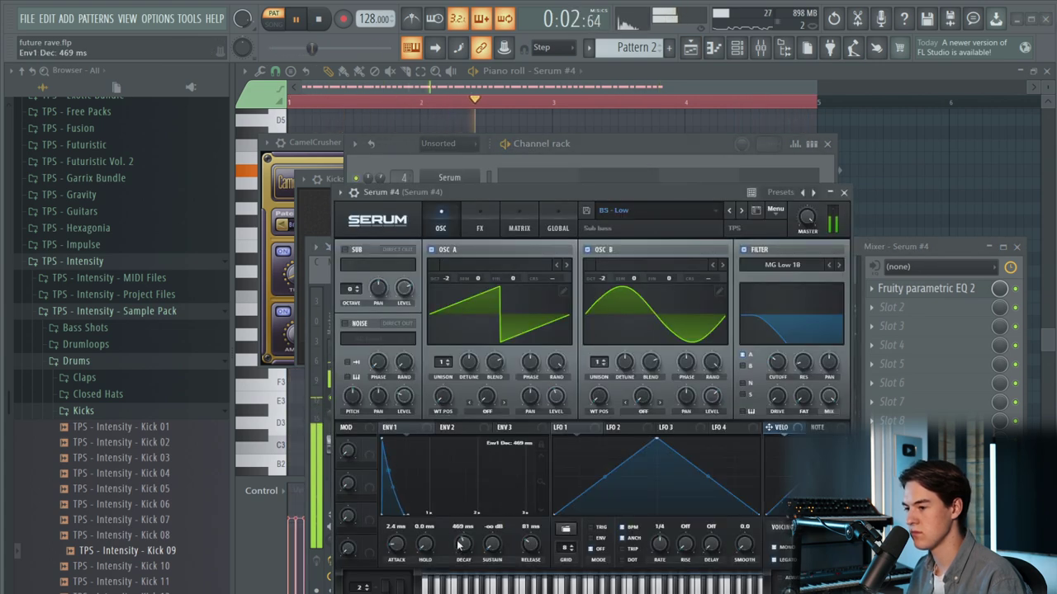
pyautogui.click(843, 193)
pyautogui.press('space')
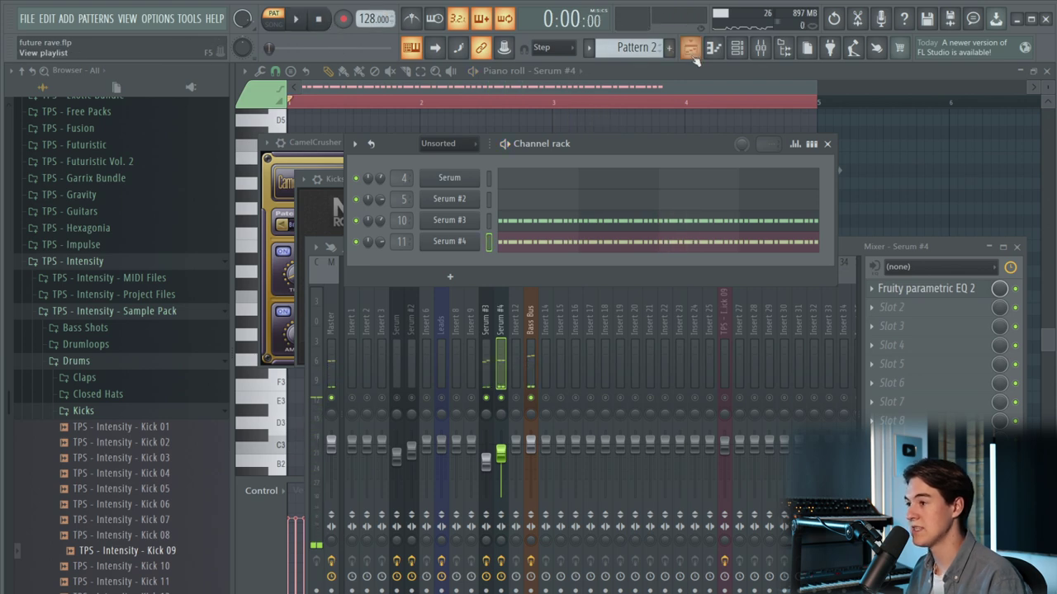
# - Insert a playlist track above the kick track and place Pattern 2 on it from bar 1
pyautogui.click(690, 47)
pyautogui.rightClick(288, 190)
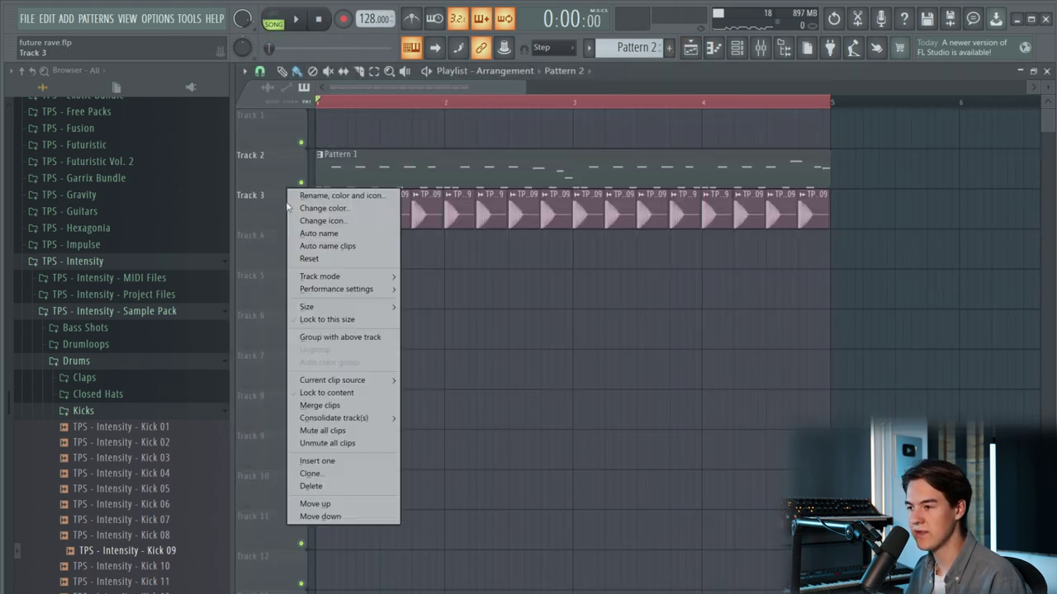
pyautogui.click(352, 467)
pyautogui.moveTo(376, 206); pyautogui.dragTo(324, 203)
pyautogui.moveTo(404, 101); pyautogui.dragTo(317, 102)
pyautogui.press('space')
pyautogui.press('space')
# - Reactivate all mixer tracks, raise Serum #2 and lower Serum slightly during song playback, and leave Insert 3 at 100% volume
pyautogui.press('F9')
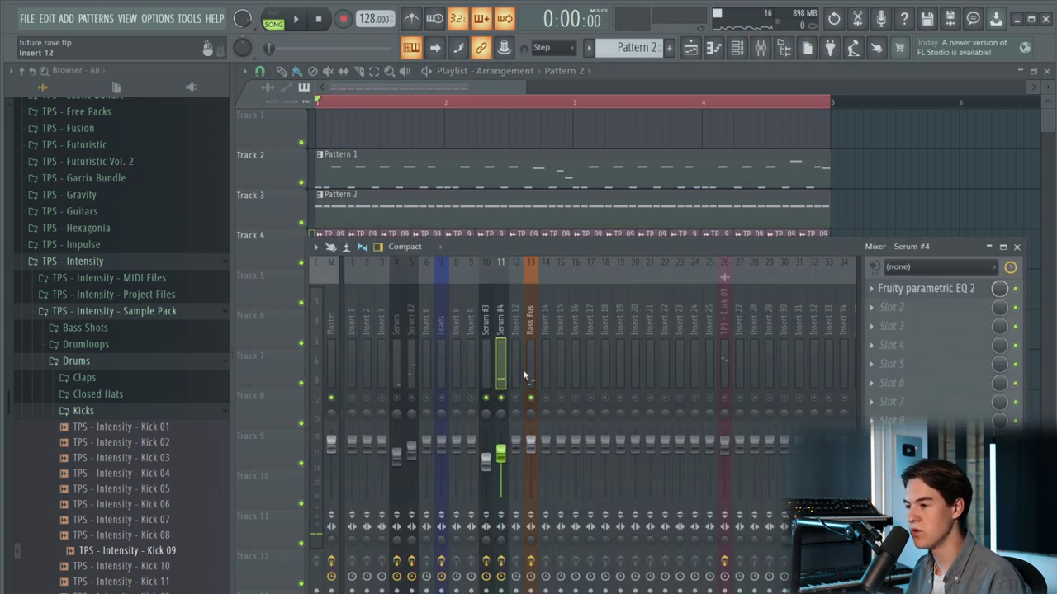
pyautogui.press('space')
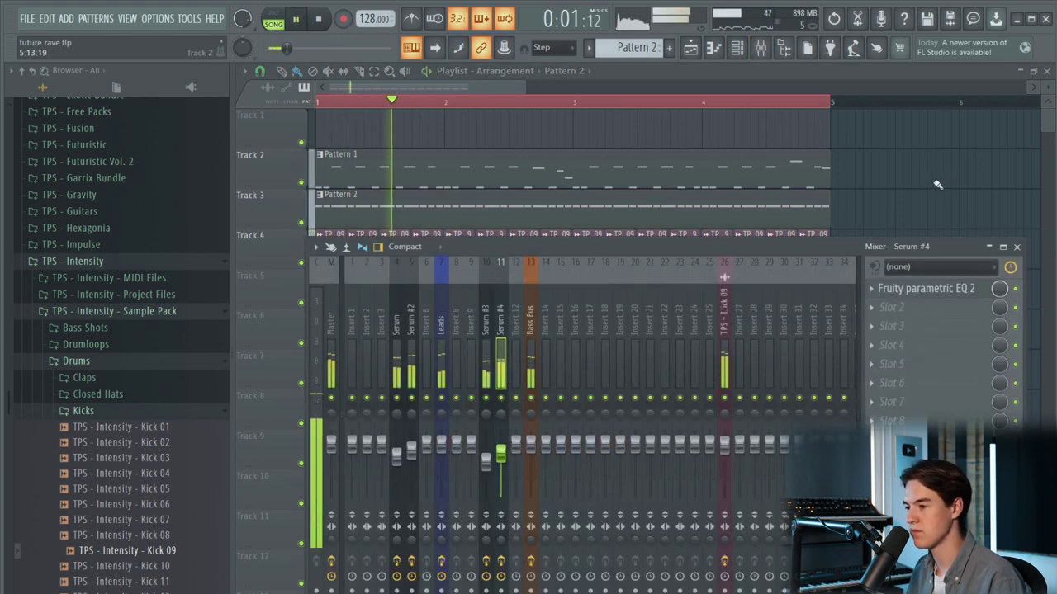
pyautogui.moveTo(411, 451); pyautogui.dragTo(411, 448)
pyautogui.moveTo(382, 445); pyautogui.dragTo(397, 459)
pyautogui.keyDown('alt'); pyautogui.click(383, 447); pyautogui.keyUp('alt')
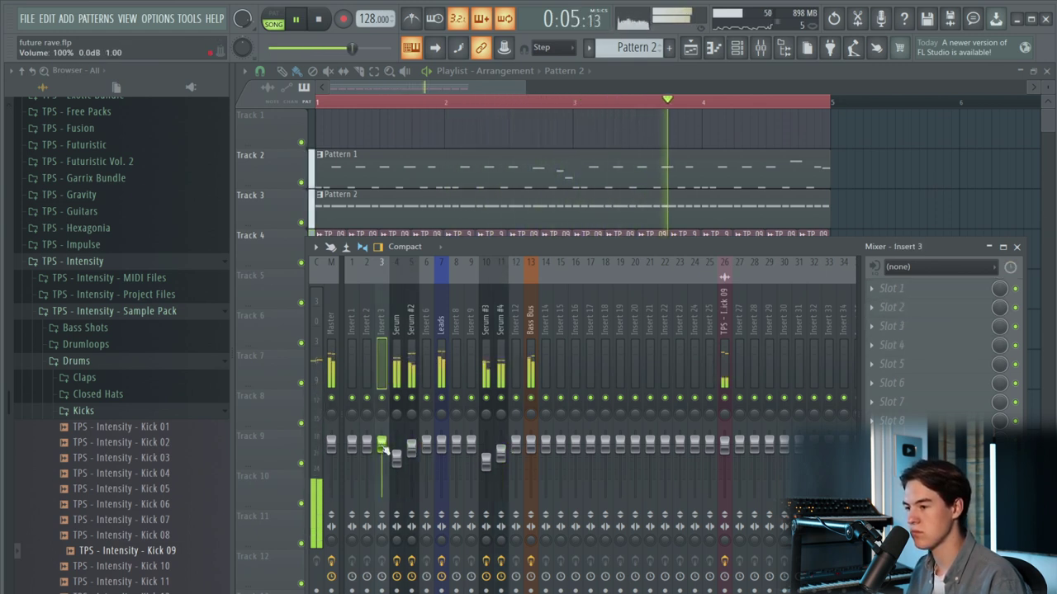
# - Adjust the depth of the OTT compressor on the Leads mixer track
pyautogui.click(450, 326)
pyautogui.click(885, 307)
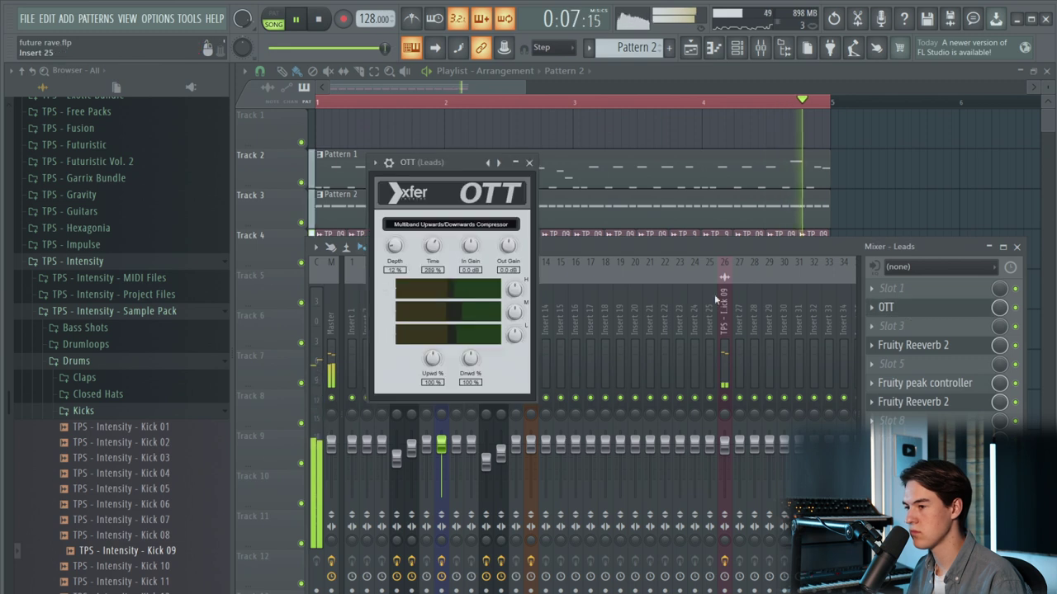
pyautogui.moveTo(388, 249); pyautogui.dragTo(443, 251)
pyautogui.click(701, 337)
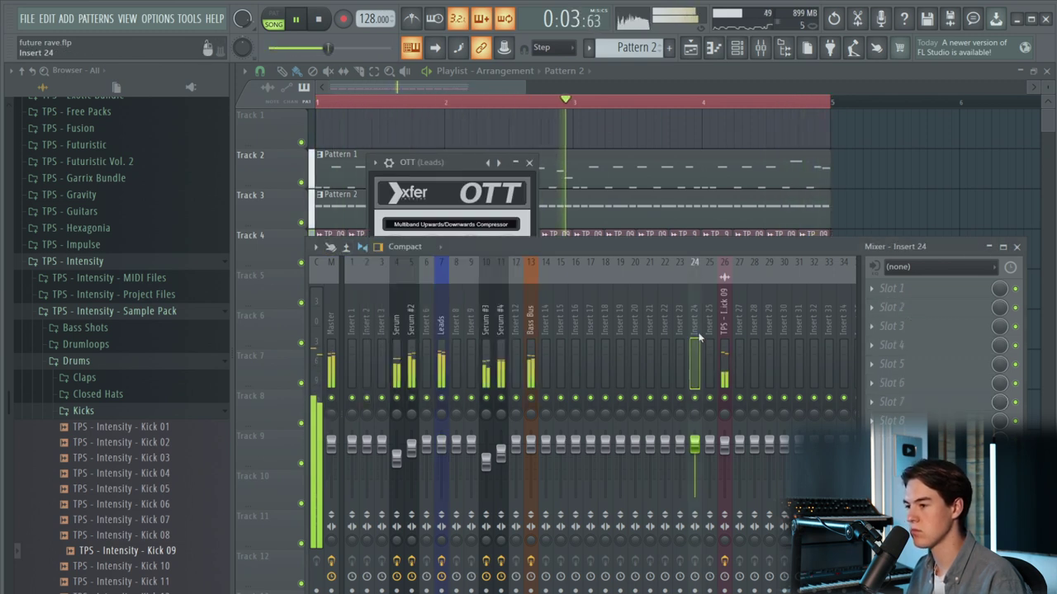
# - Set the Serum #4 mixer track's volume to about -4.5 dB, stop playback and close the floating windows
pyautogui.click(500, 454)
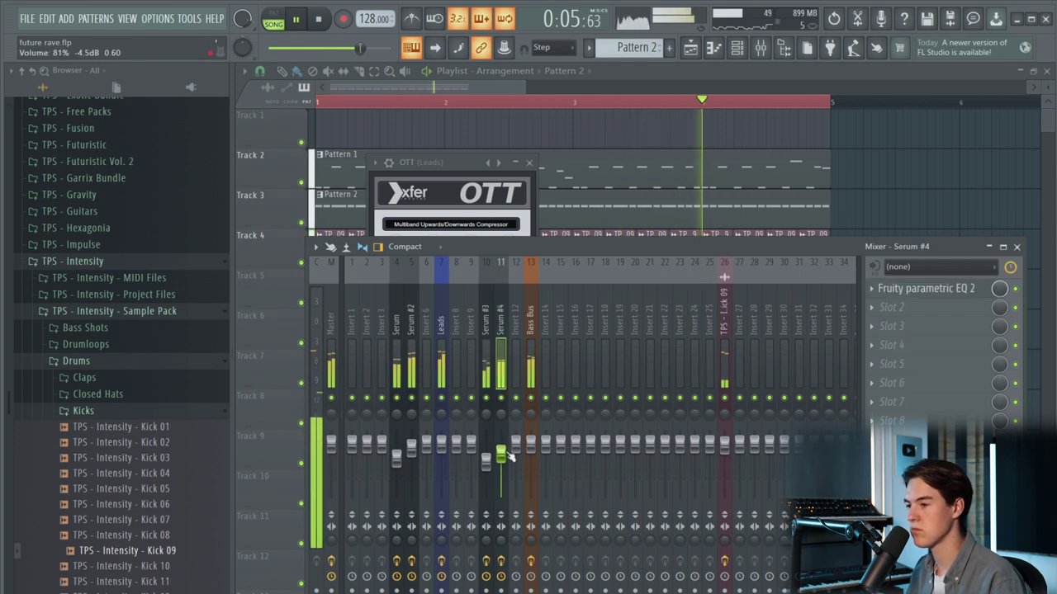
pyautogui.click(332, 23)
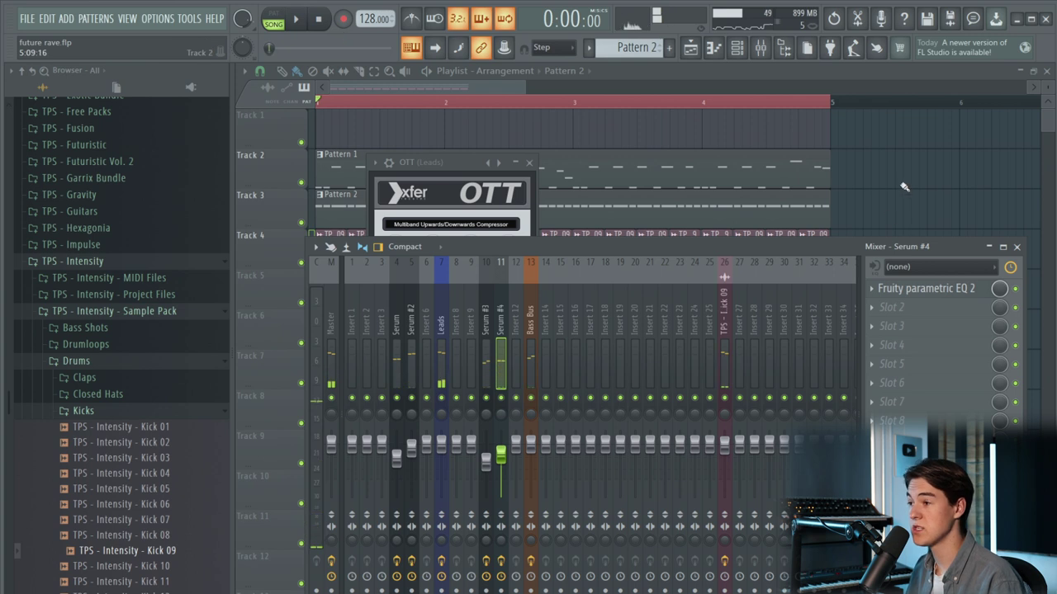
pyautogui.press('F12')
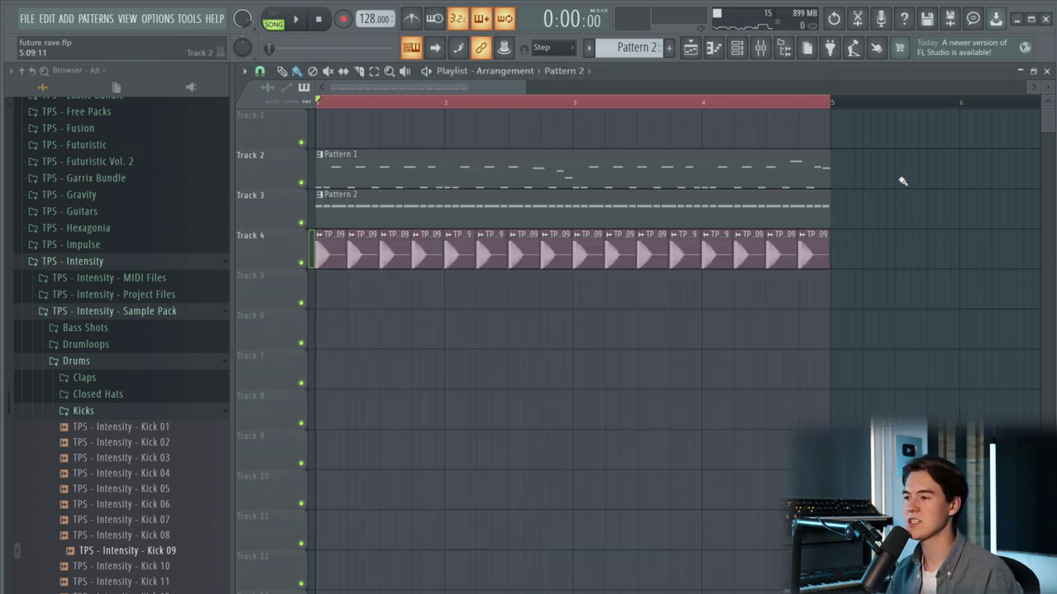
# - Add another Serum channel to Pattern 2, paste Serum #3's notes into it and solo it
pyautogui.click(737, 51)
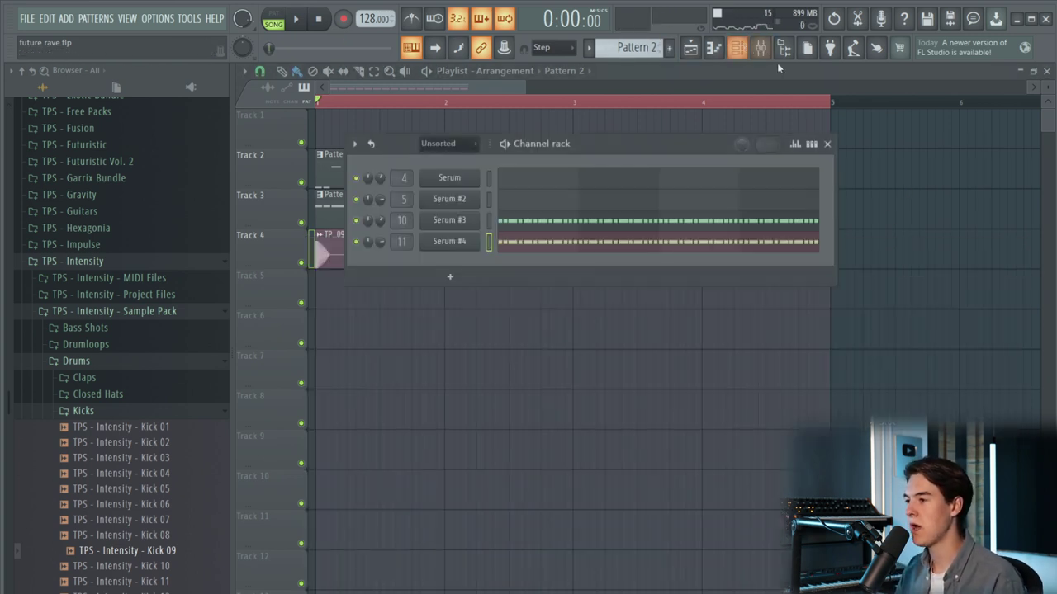
pyautogui.click(450, 278)
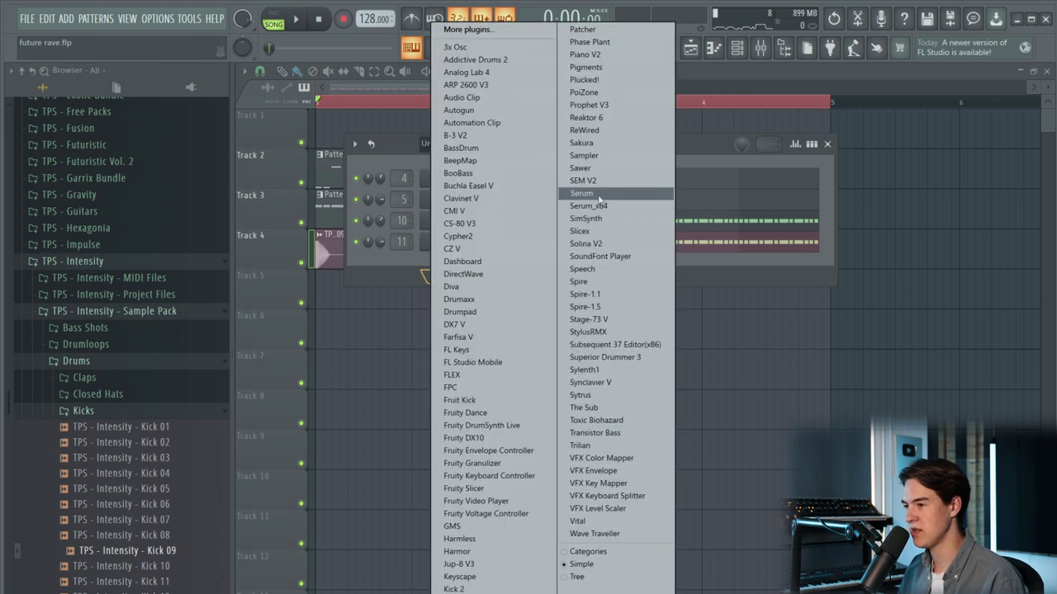
pyautogui.click(523, 196)
pyautogui.click(494, 218)
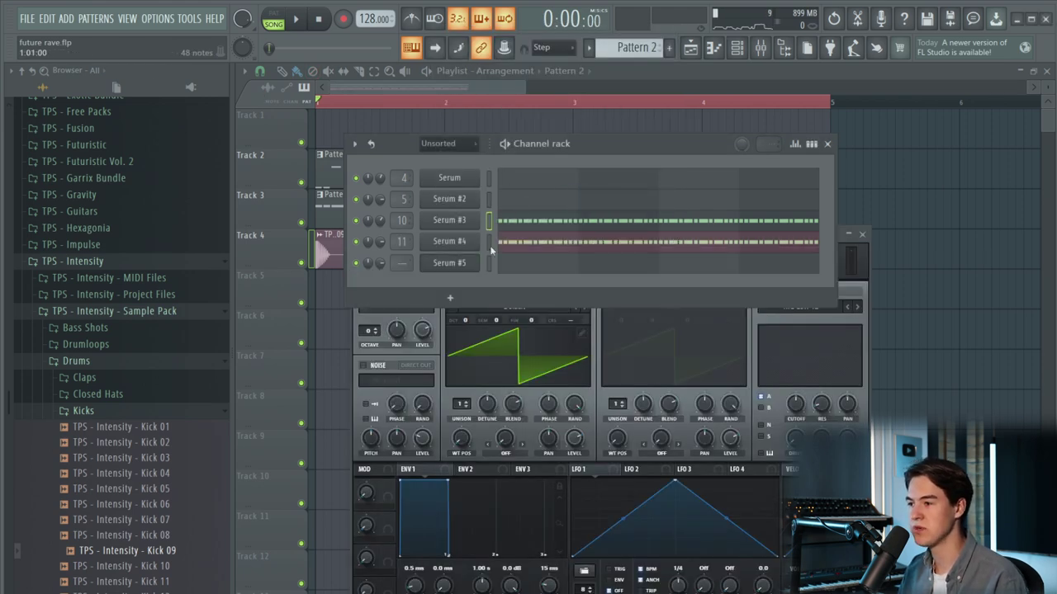
pyautogui.hotkey('ctrl', 'v')
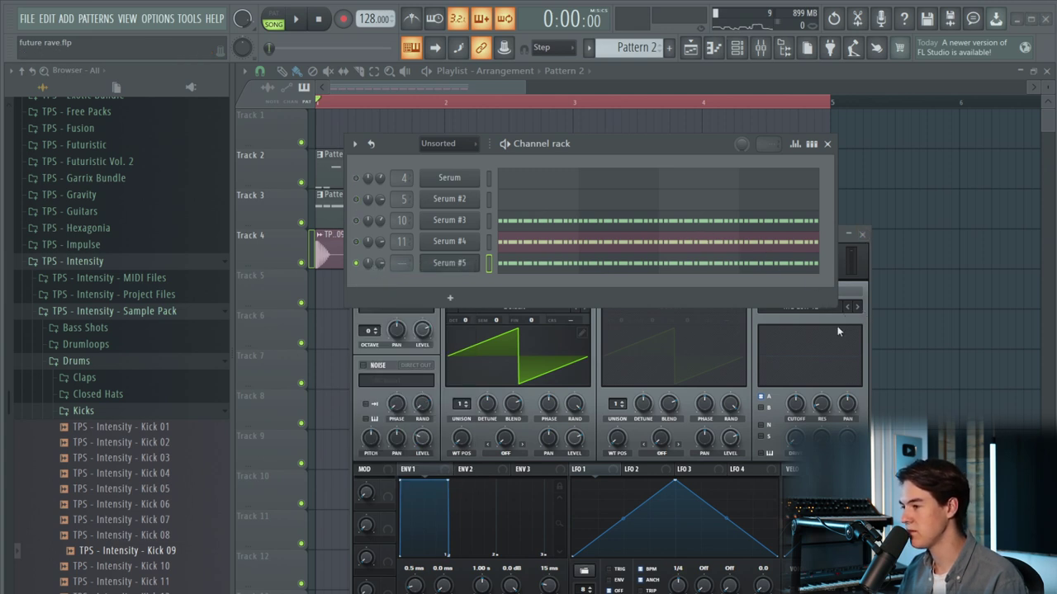
# - Load the user preset BS - Maze in Serum #5, compare it with the neighbouring preset during playback, and keep BS - Maze
pyautogui.moveTo(527, 149); pyautogui.dragTo(463, 125)
pyautogui.moveTo(777, 236); pyautogui.dragTo(819, 183)
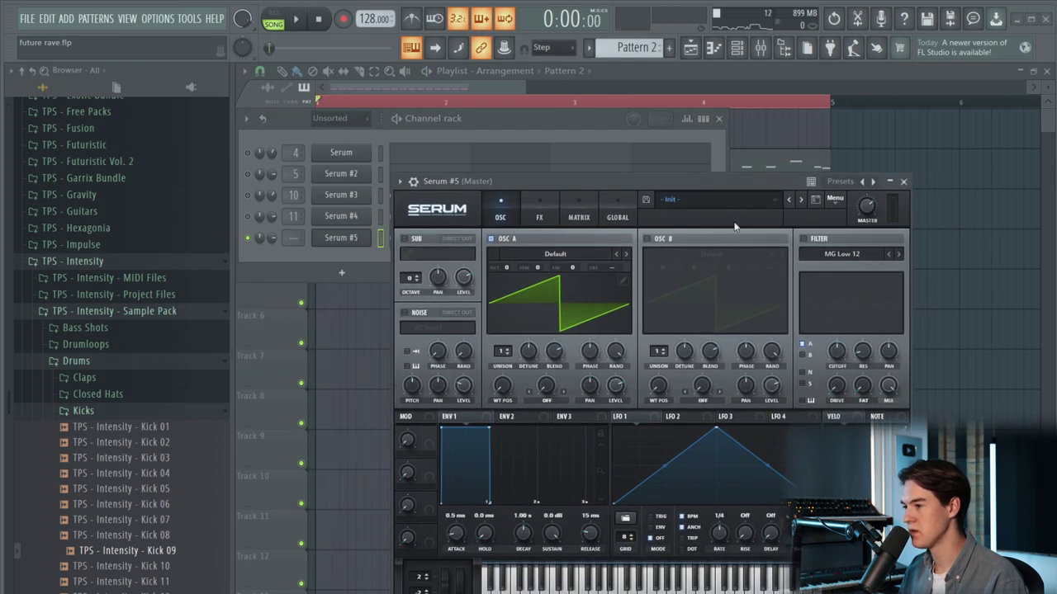
pyautogui.click(720, 199)
pyautogui.moveTo(702, 338)
pyautogui.moveTo(817, 435)
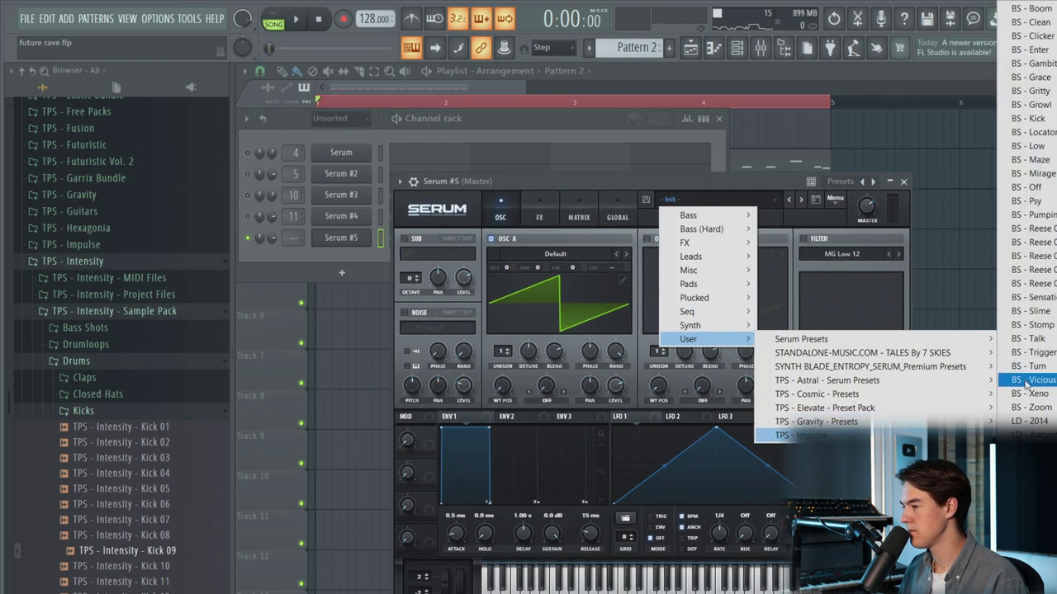
pyautogui.click(1032, 159)
pyautogui.press('space')
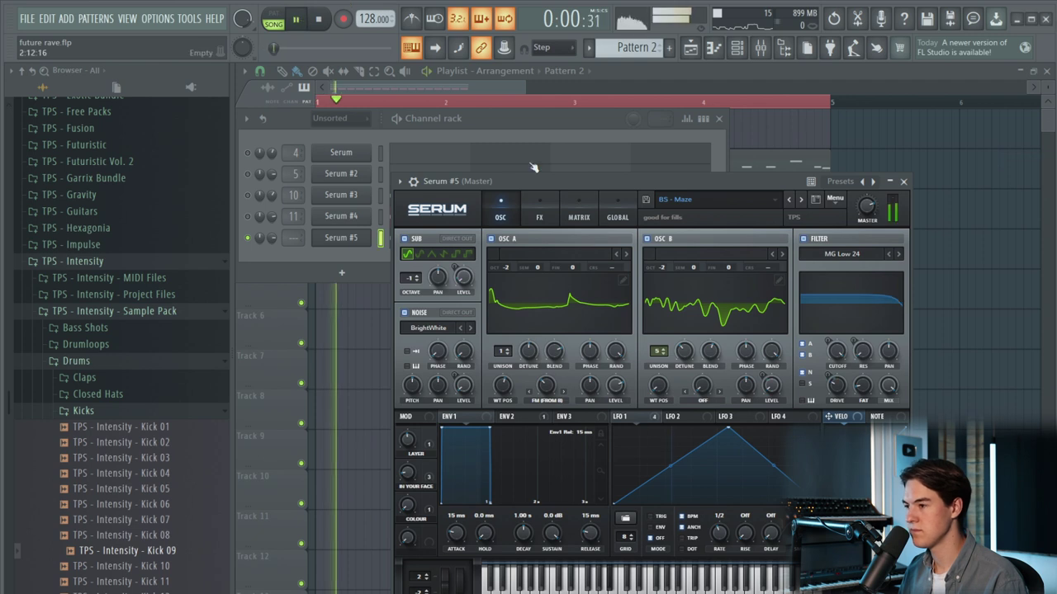
pyautogui.click(801, 200)
pyautogui.click(791, 200)
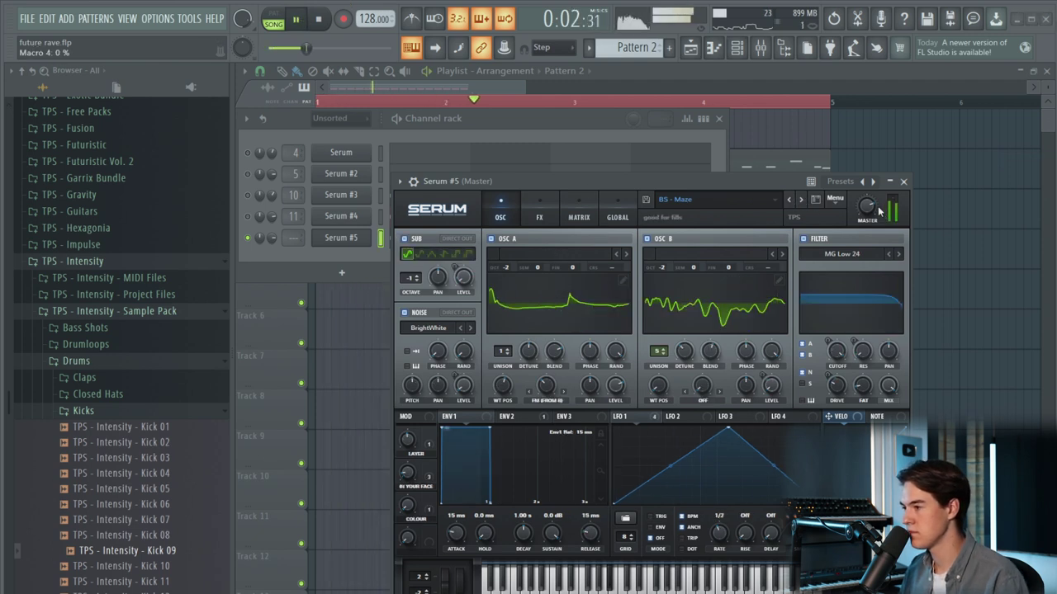
# - Set Serum #5's Env 2 sustain to 0% and lower its filter cutoff to about 911 Hz during playback
pyautogui.click(533, 423)
pyautogui.moveTo(553, 536); pyautogui.dragTo(554, 578)
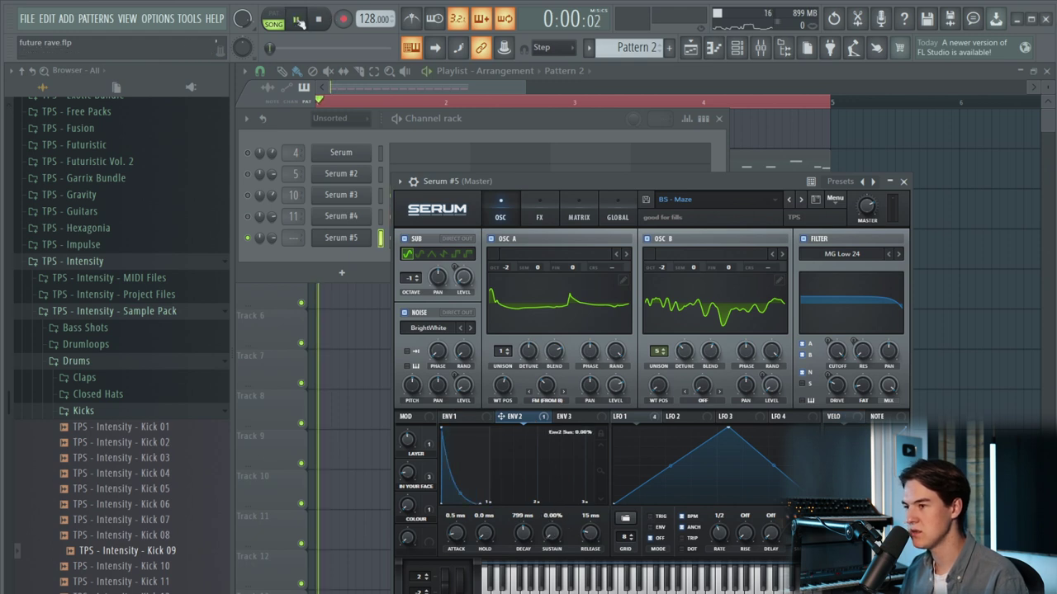
pyautogui.click(298, 20)
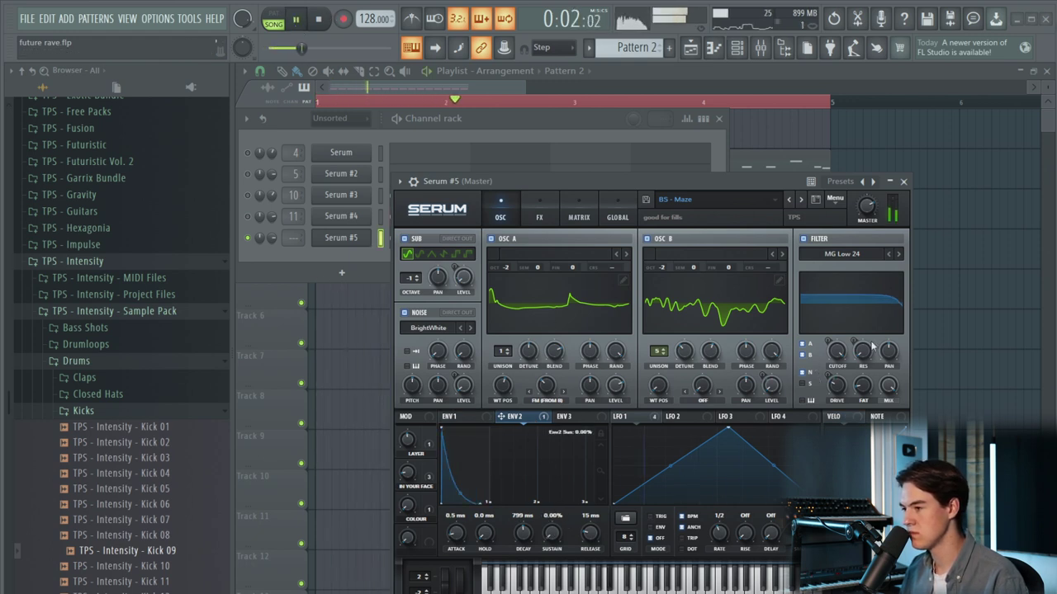
pyautogui.moveTo(830, 353); pyautogui.dragTo(823, 396)
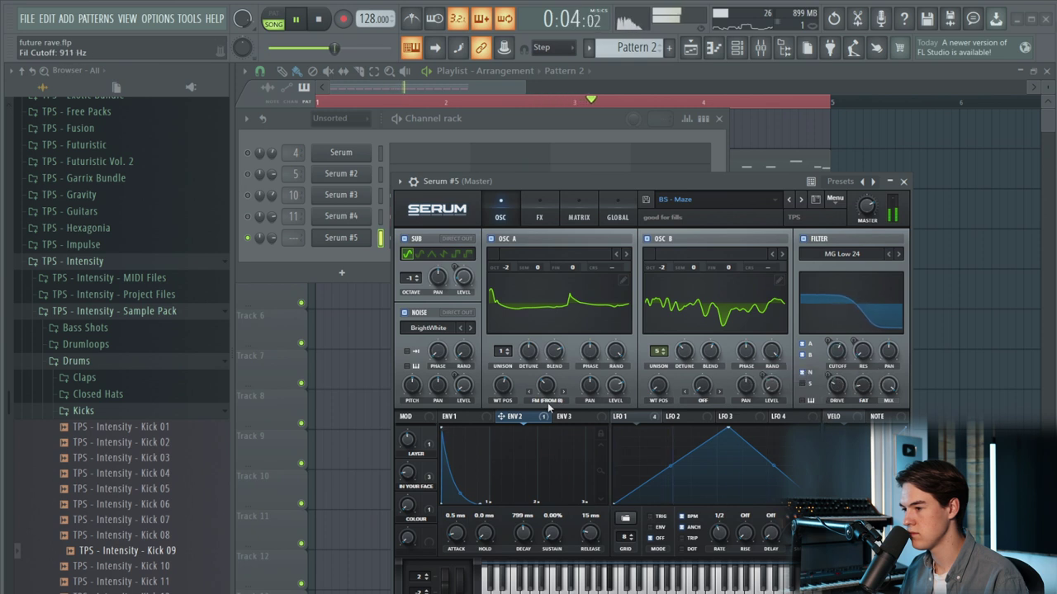
# - Try modulating BS - Maze's filter cutoffs with Env 2, using a main cutoff of 8 Hz and an FX filter amount of 85
pyautogui.moveTo(868, 323); pyautogui.dragTo(832, 383)
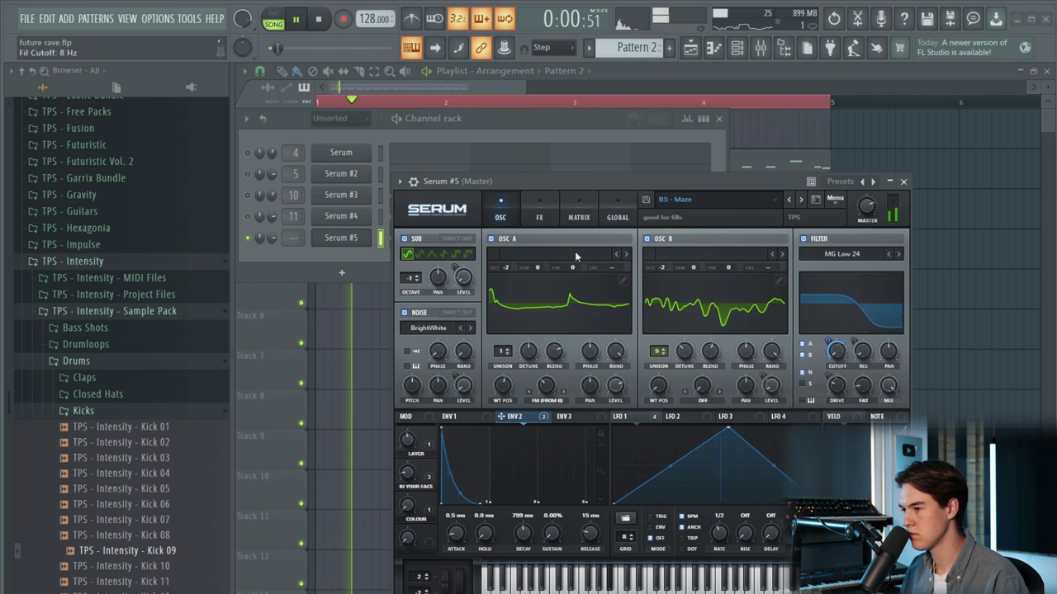
pyautogui.click(539, 217)
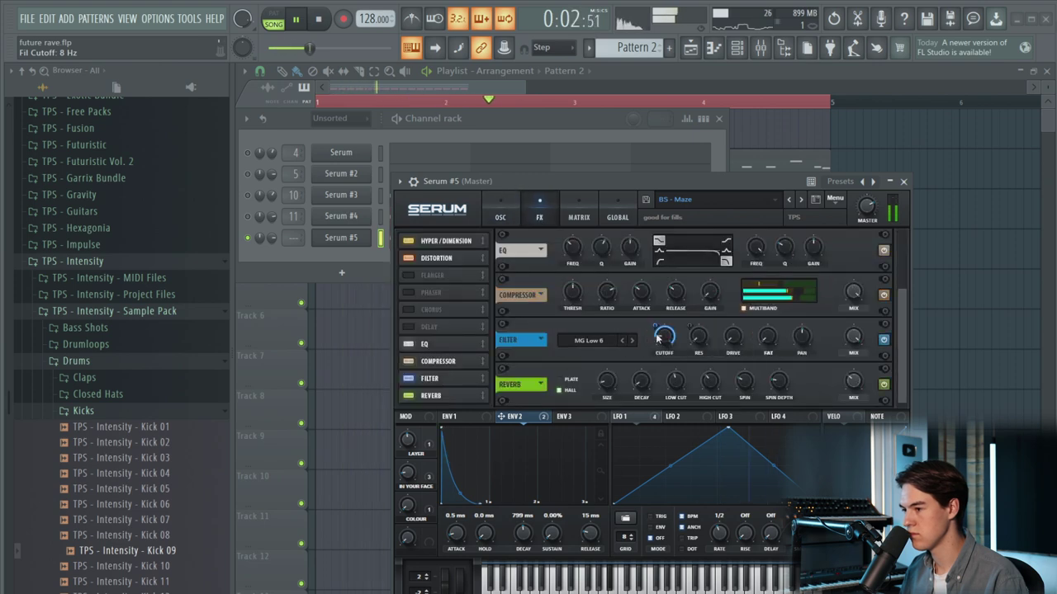
pyautogui.click(658, 338)
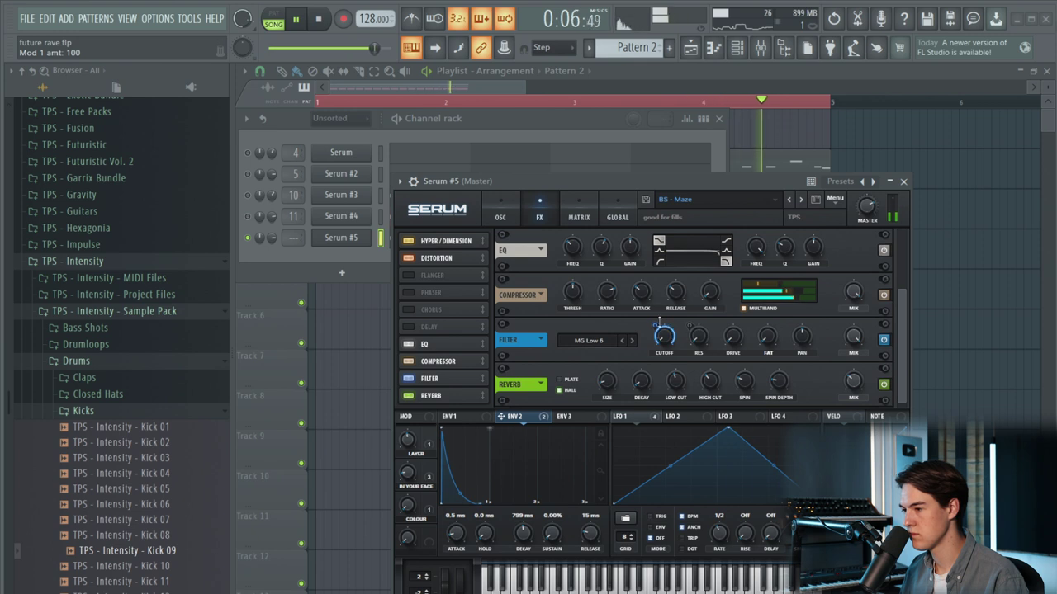
pyautogui.moveTo(663, 335); pyautogui.dragTo(663, 342)
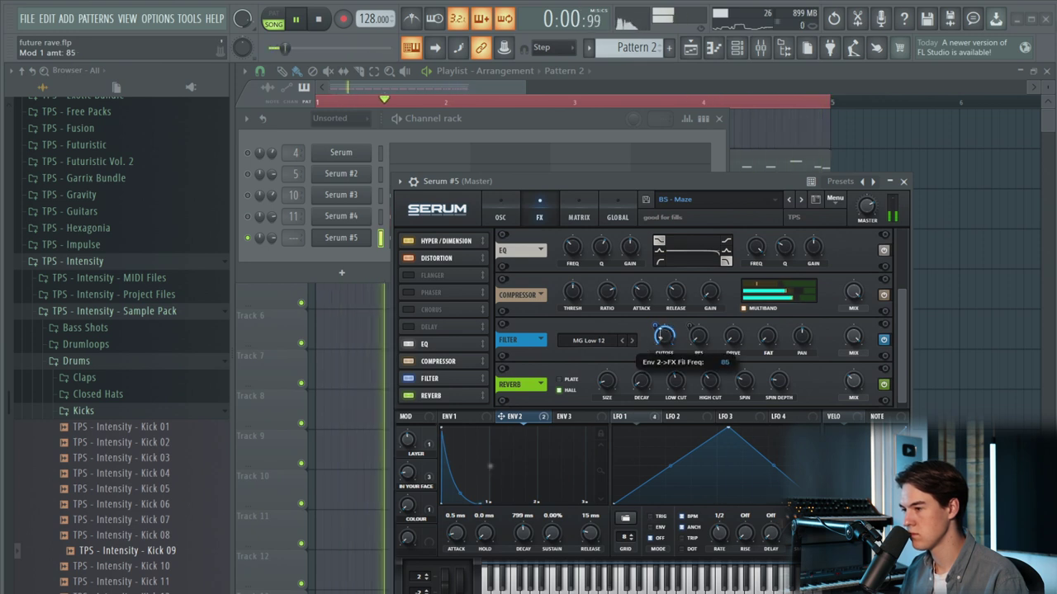
# - Audition the following bass presets in Serum #5 during playback and load BS - Reese 05
pyautogui.click(799, 200)
pyautogui.press('space')
pyautogui.click(800, 199)
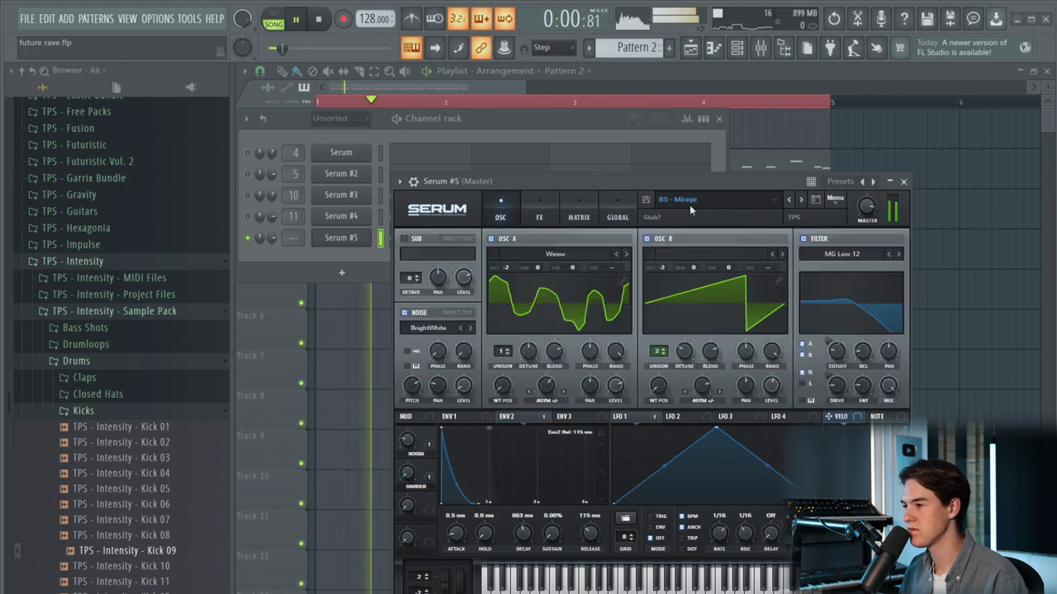
pyautogui.click(800, 199)
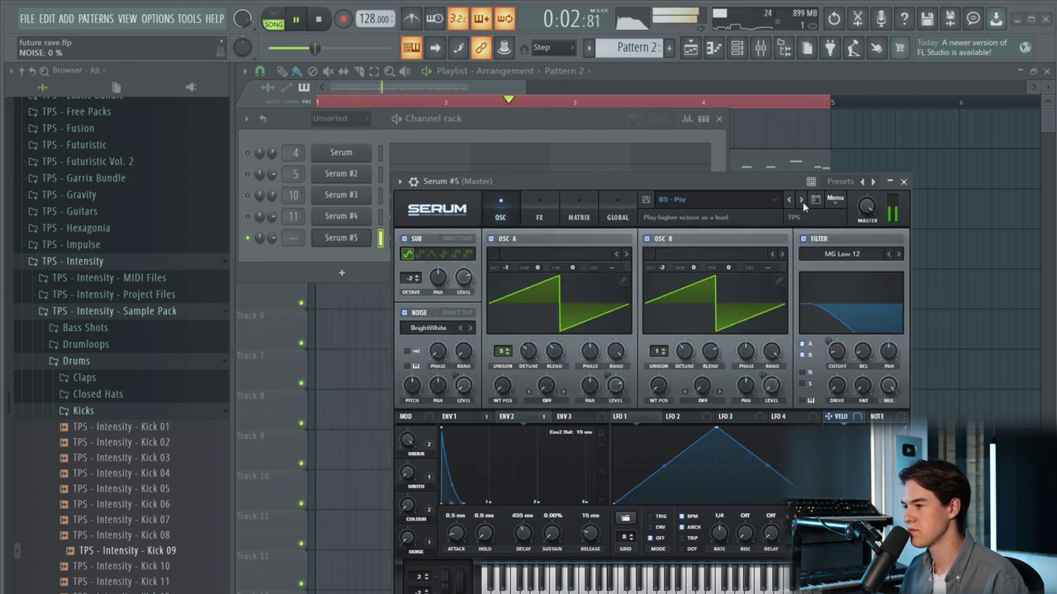
pyautogui.click(800, 200)
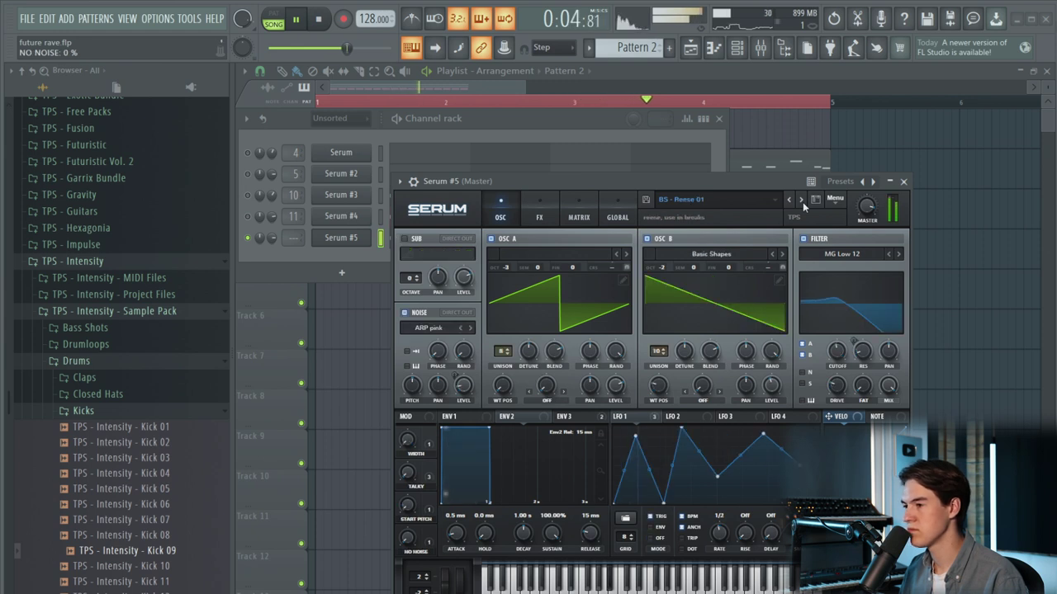
pyautogui.click(800, 200)
pyautogui.click(800, 199)
pyautogui.click(800, 200)
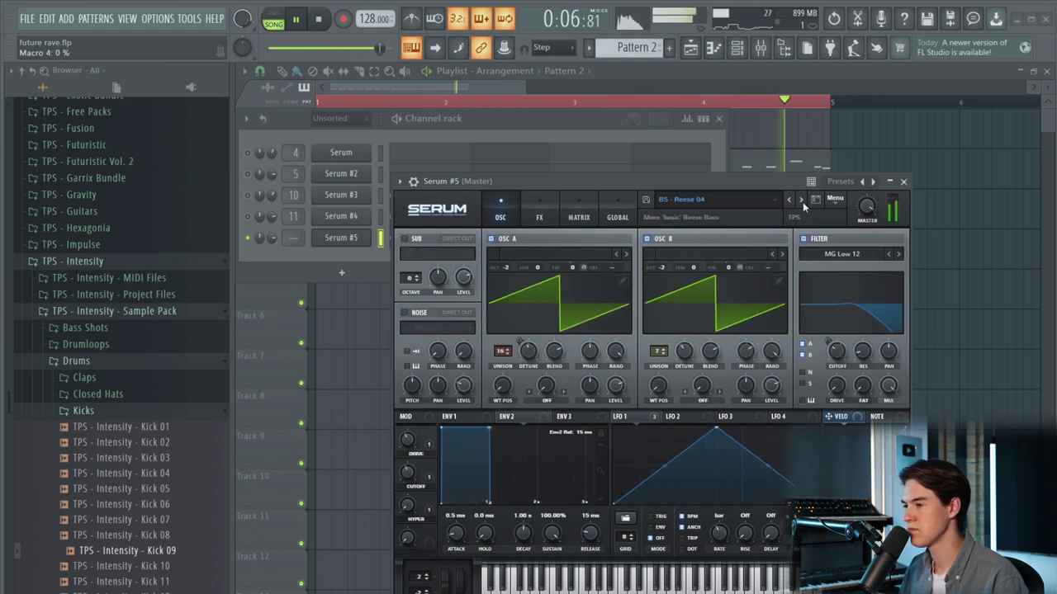
pyautogui.click(800, 200)
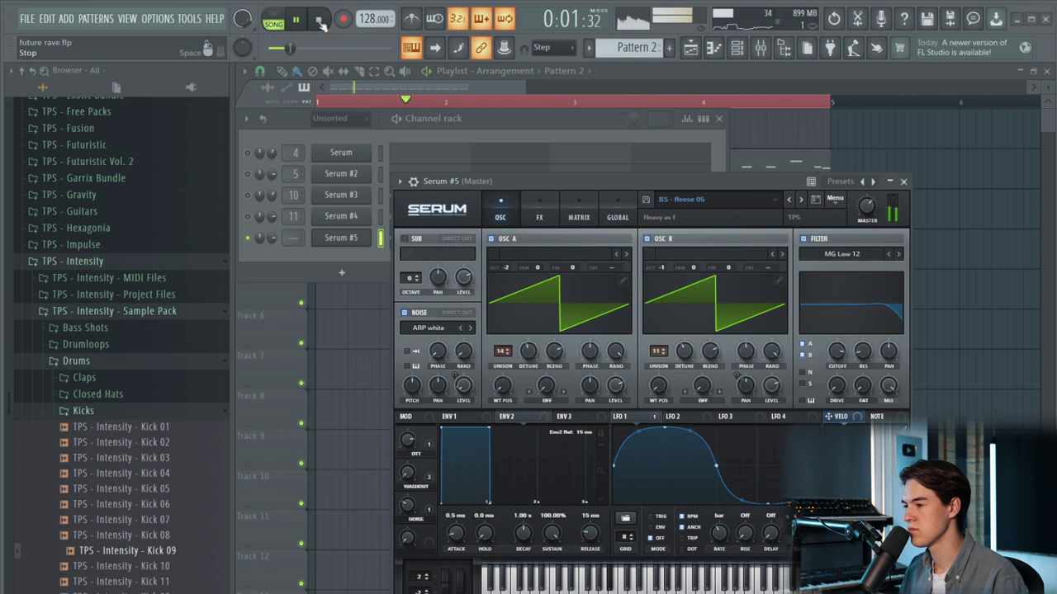
pyautogui.press('space')
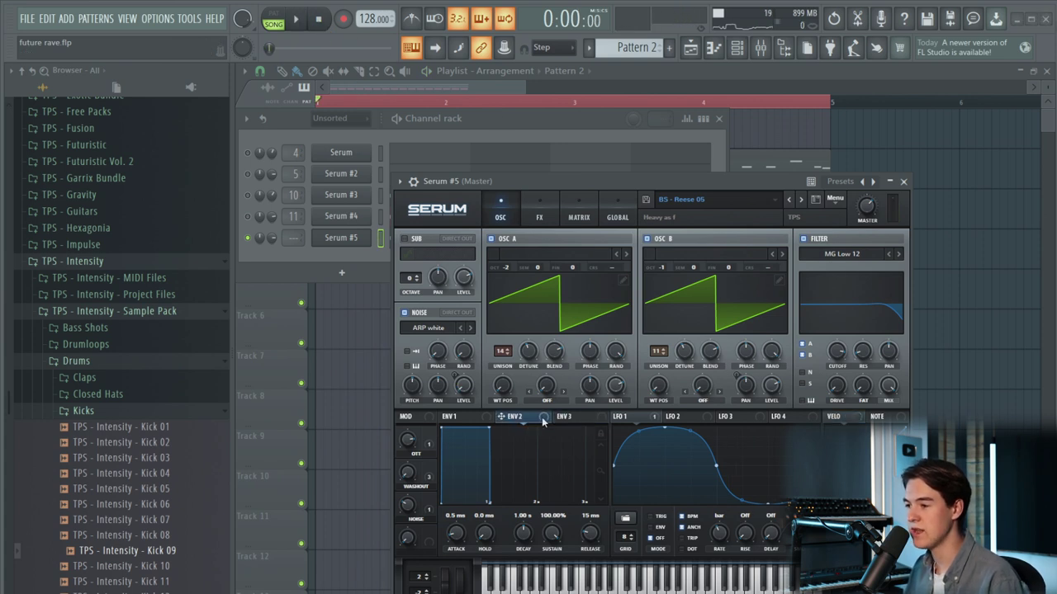
# - Set Serum #5's Env 2 to 0% sustain and 307 ms decay, modulating the filter cutoff lowered to 8 Hz
pyautogui.moveTo(551, 545); pyautogui.dragTo(526, 526)
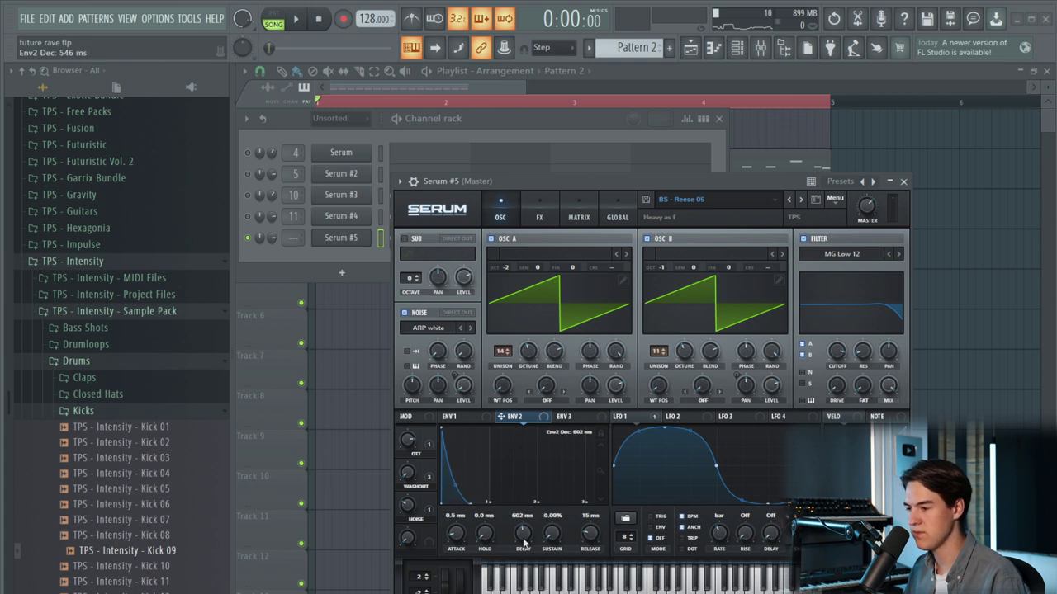
pyautogui.moveTo(840, 354); pyautogui.dragTo(813, 374)
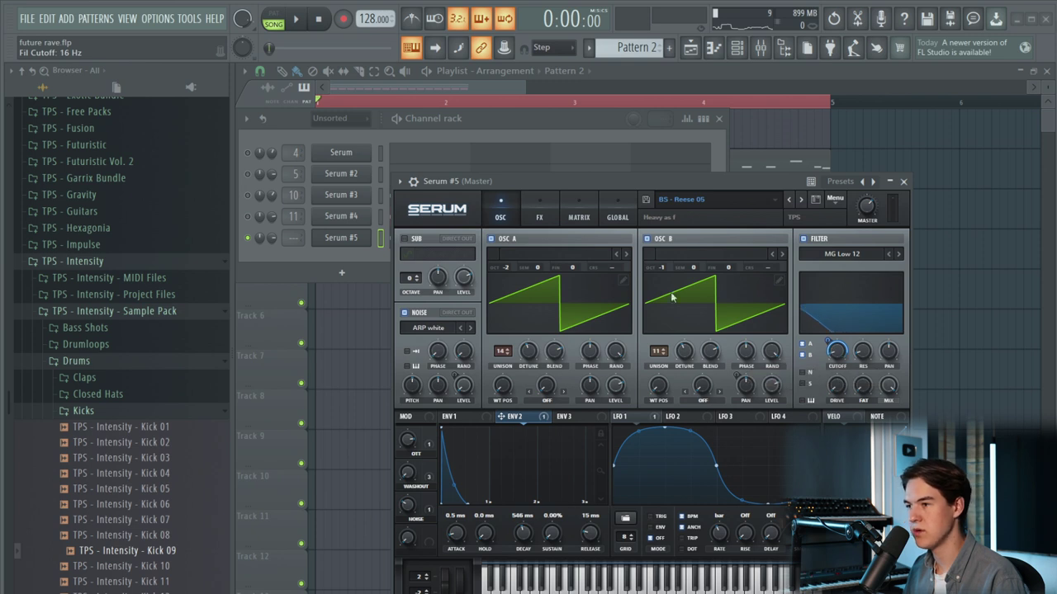
pyautogui.press('space')
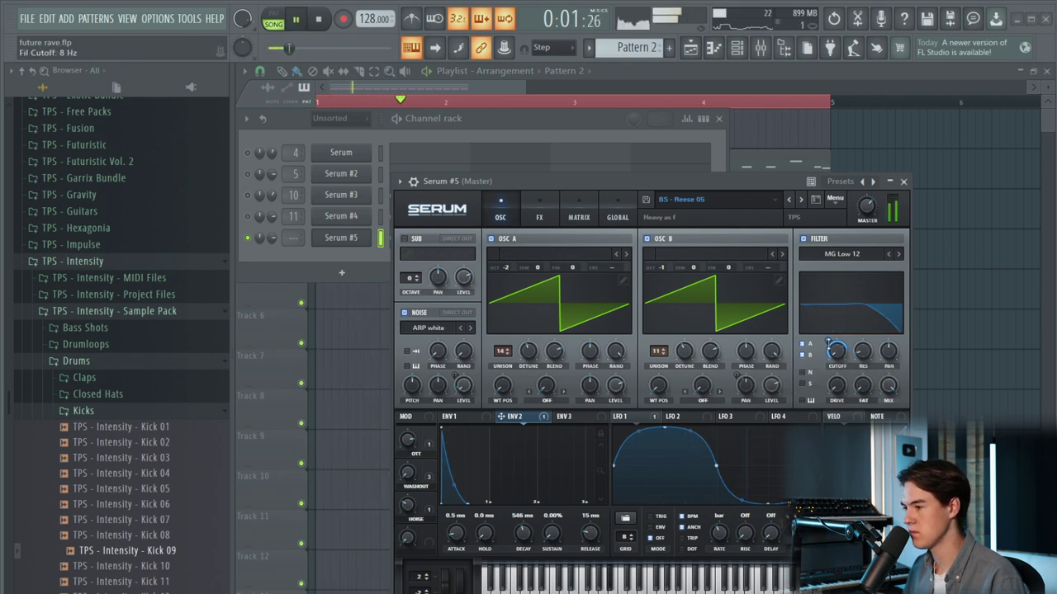
pyautogui.moveTo(828, 351); pyautogui.dragTo(827, 357)
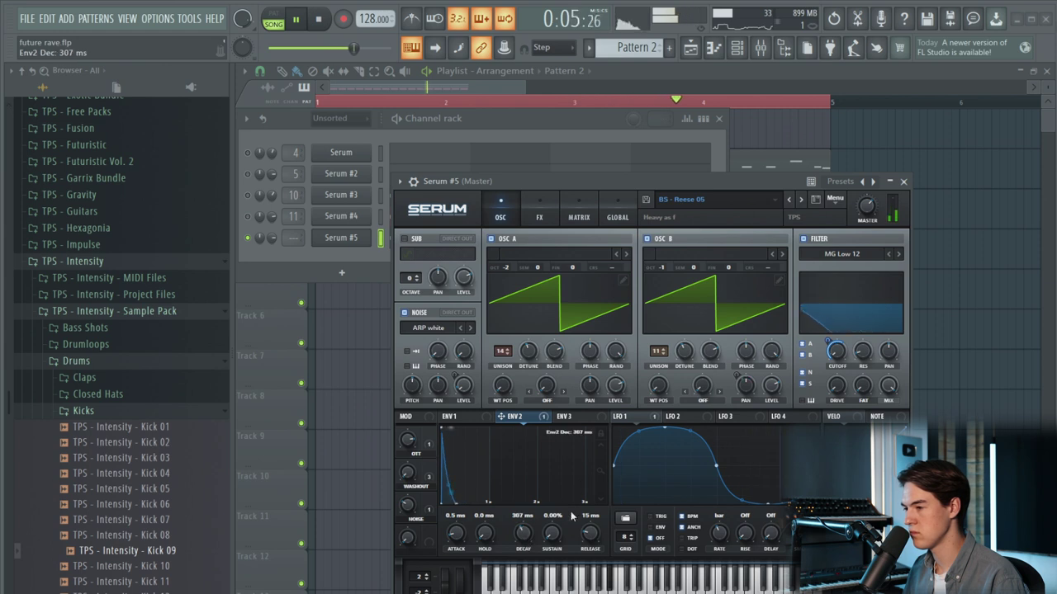
# - Set the size of Serum #5's reverb effect to 0% and return to the oscillator page
pyautogui.click(540, 213)
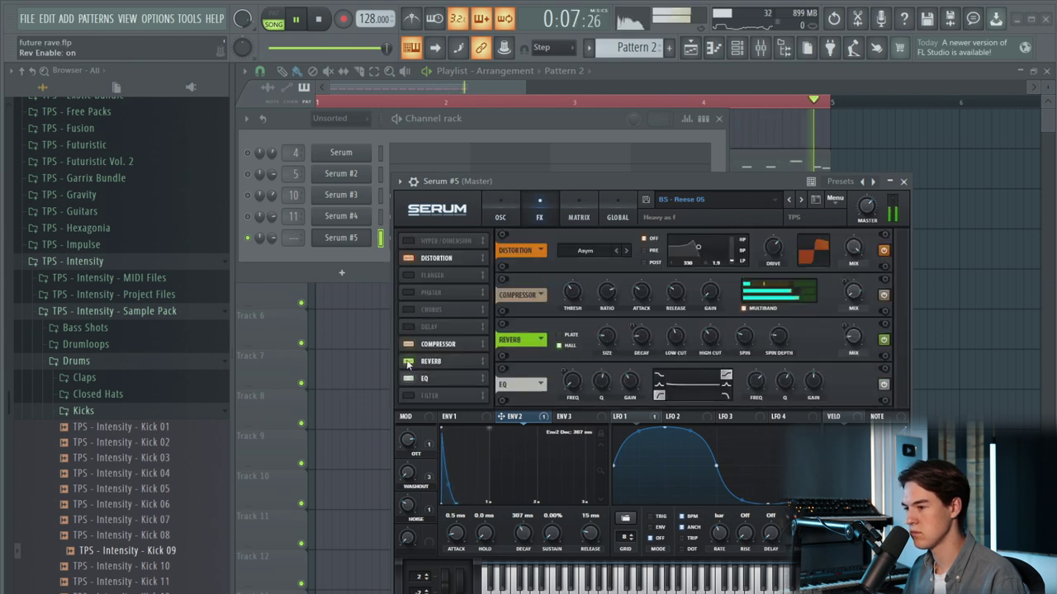
pyautogui.moveTo(640, 357)
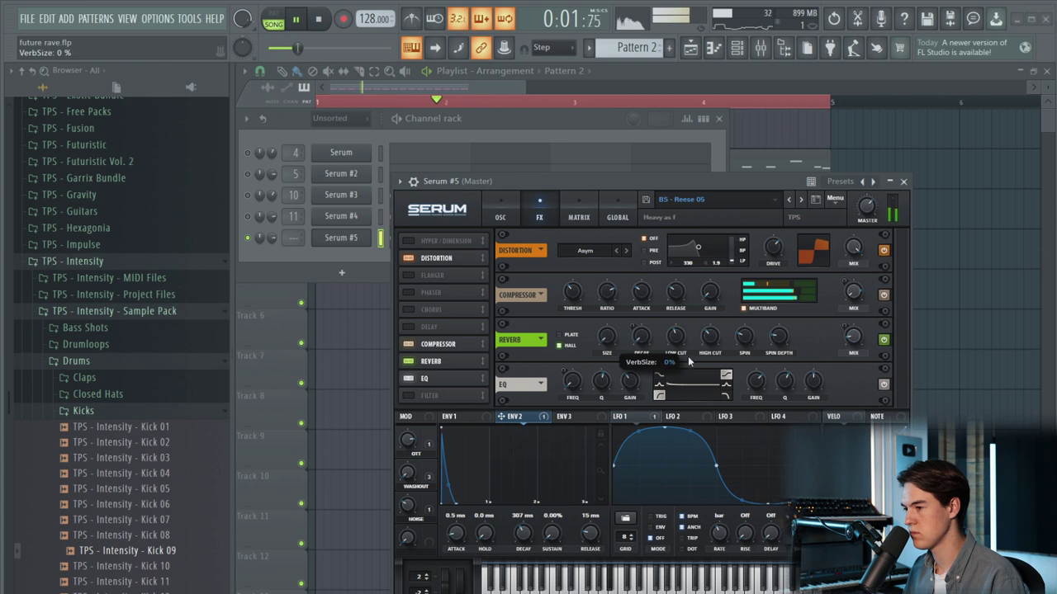
pyautogui.click(502, 214)
# - Set Serum #5's Env 2 decay to 274 ms with a cutoff modulation amount of 52, and Env 1 to 836 ms decay with minimum sustain
pyautogui.moveTo(837, 353)
pyautogui.mouseDown()
pyautogui.moveTo(835, 332)
pyautogui.moveTo(835, 346)
pyautogui.mouseUp()
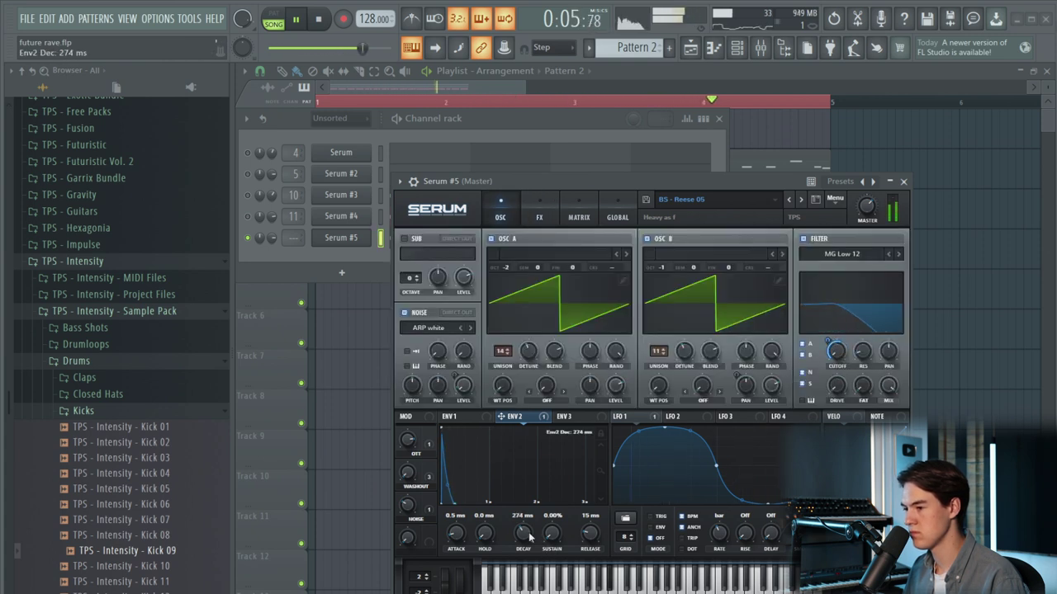
pyautogui.click(452, 416)
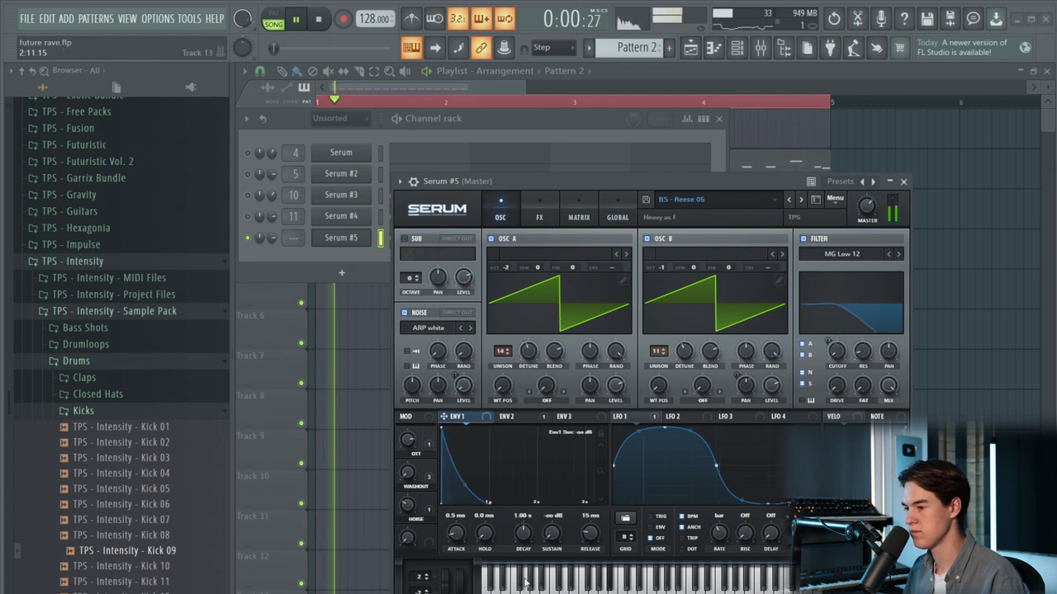
pyautogui.click(507, 416)
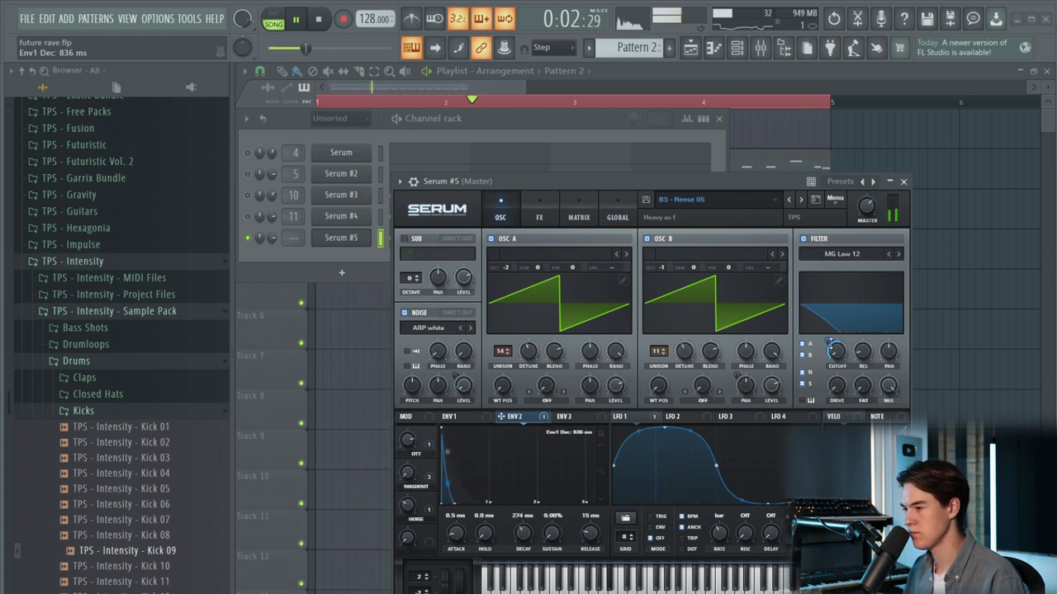
pyautogui.moveTo(828, 341); pyautogui.dragTo(836, 333)
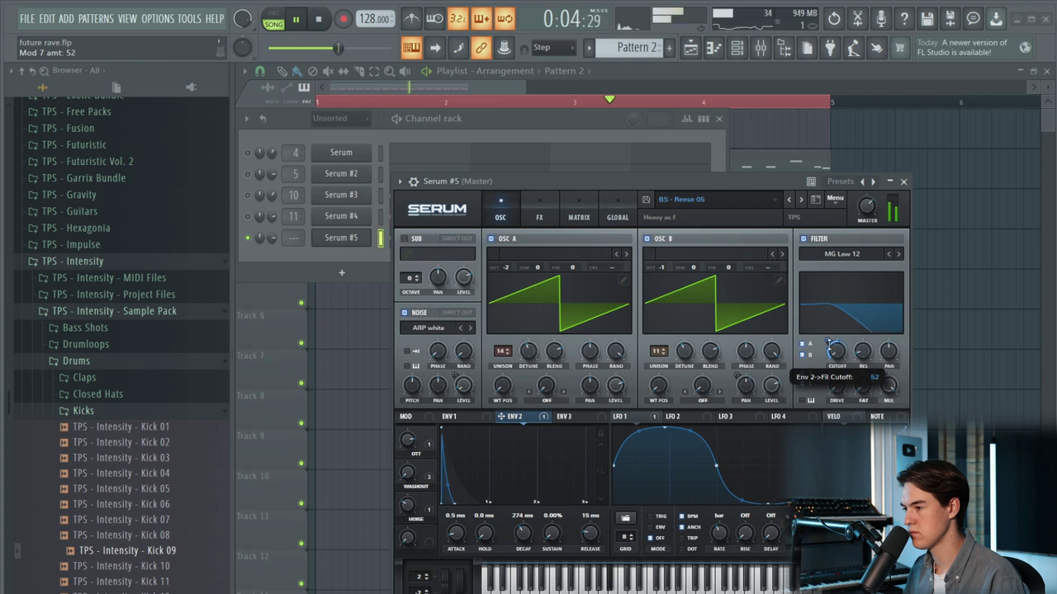
pyautogui.click(320, 19)
# - Play Pattern 2 with Serum #3, #4 and #5 enabled, toggling Serum #5 to compare its contribution
pyautogui.click(248, 217)
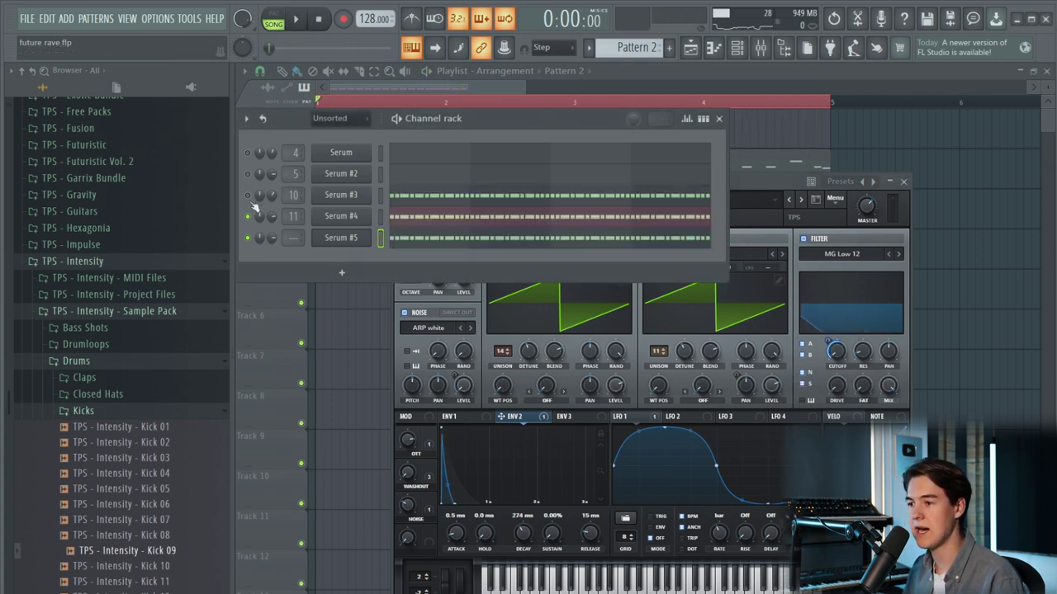
pyautogui.press('space')
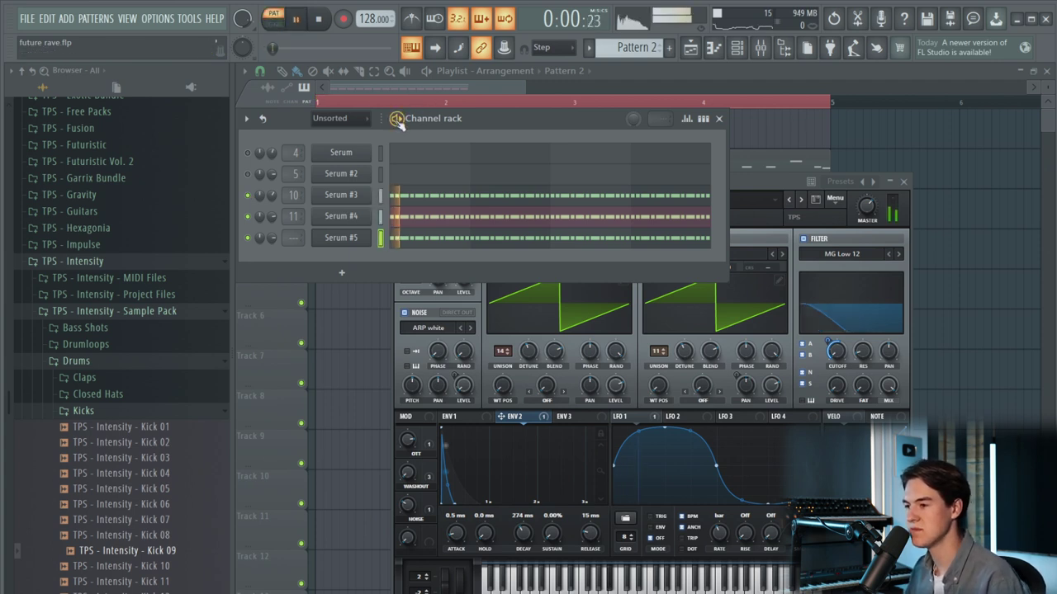
pyautogui.click(248, 238)
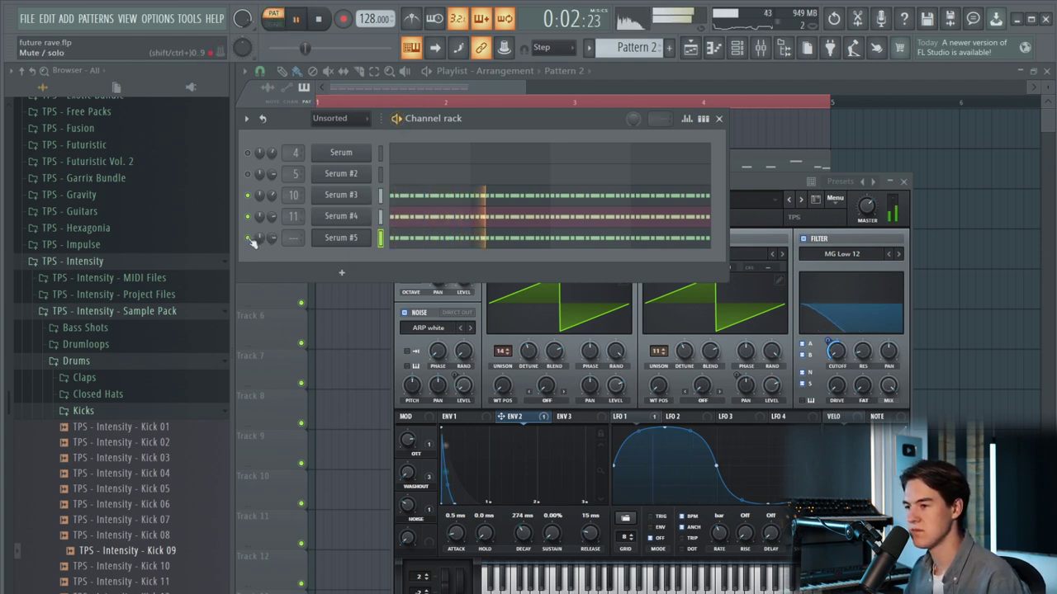
pyautogui.click(318, 25)
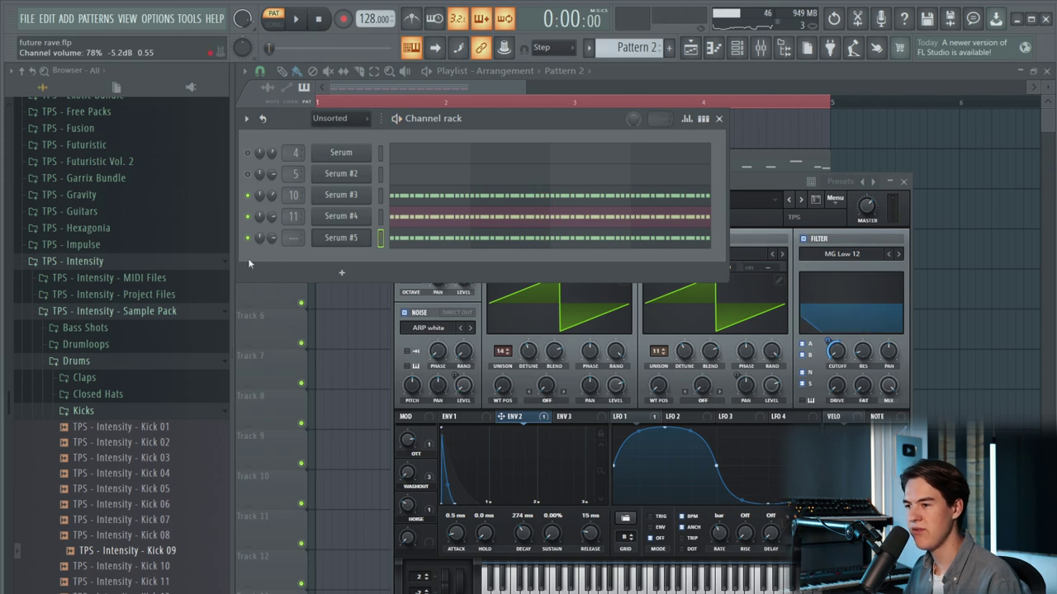
# - Route the Serum #5 channel to mixer track 12, just before the Bass Bus
pyautogui.click(761, 47)
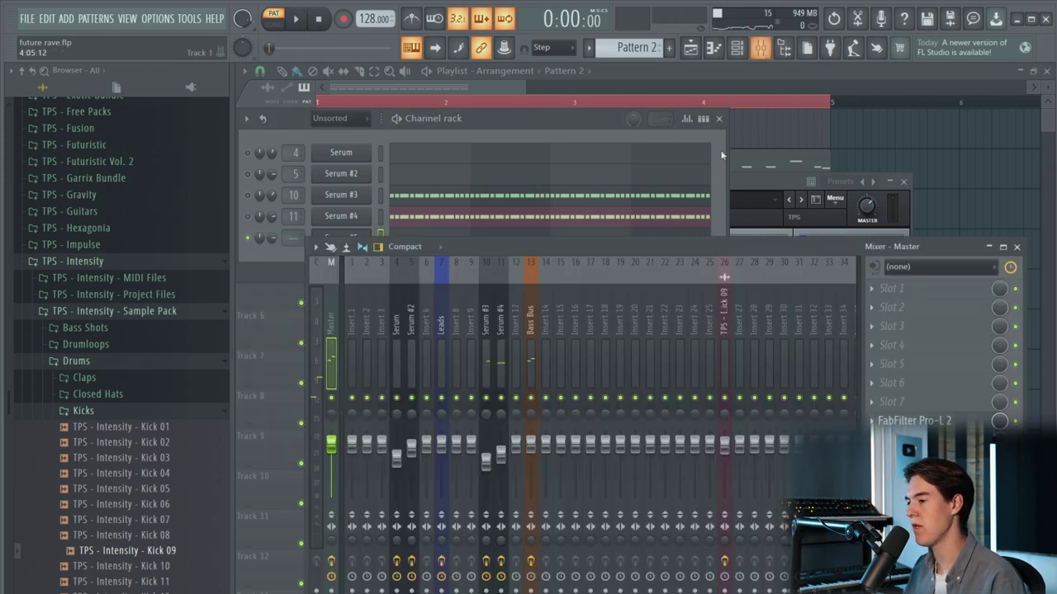
pyautogui.click(524, 316)
pyautogui.hotkey('ctrl', 'l')
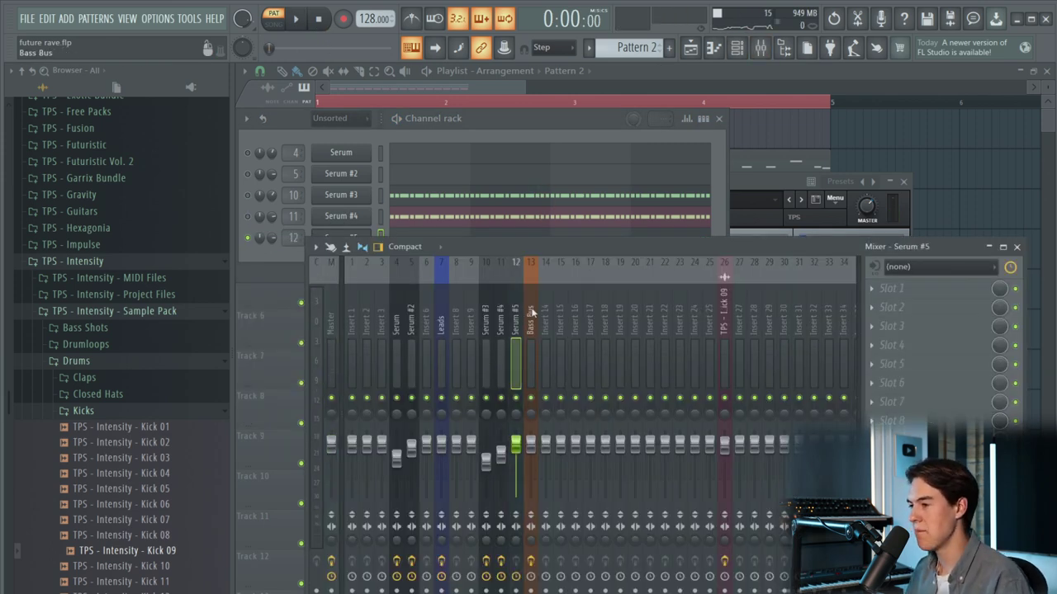
# - Add Fruity parametric EQ 2 to Serum #5's track, high-passing with band 1 and setting the band 7 high shelf to -8.5 dB at 5793 Hz
pyautogui.click(933, 309)
pyautogui.click(1046, 22)
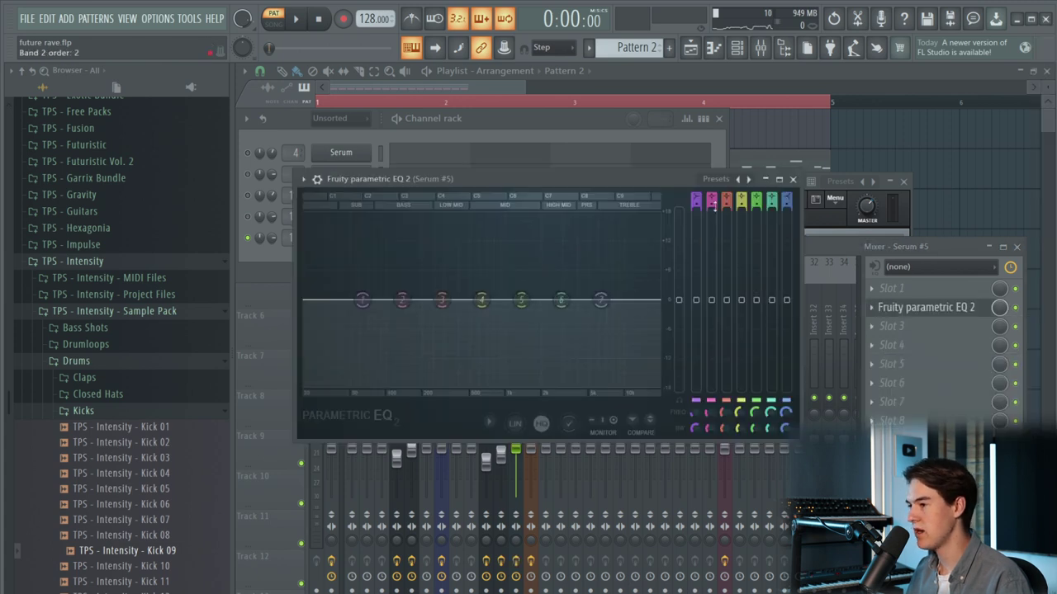
pyautogui.moveTo(696, 197)
pyautogui.mouseDown()
pyautogui.moveTo(696, 211)
pyautogui.moveTo(696, 191)
pyautogui.mouseUp()
pyautogui.moveTo(363, 300); pyautogui.dragTo(406, 299)
pyautogui.press('space')
pyautogui.moveTo(600, 300); pyautogui.dragTo(596, 341)
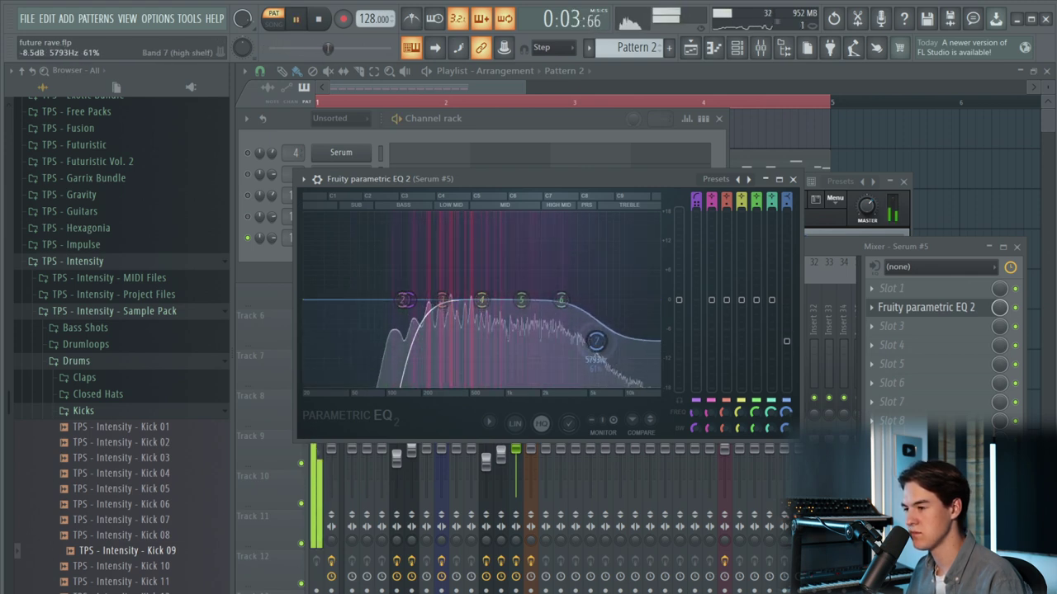
pyautogui.click(792, 178)
pyautogui.press('space')
# - Add CamelCrusher in slot 4 of Serum #5's track with its compressor off and master volume at -7 dB
pyautogui.click(939, 349)
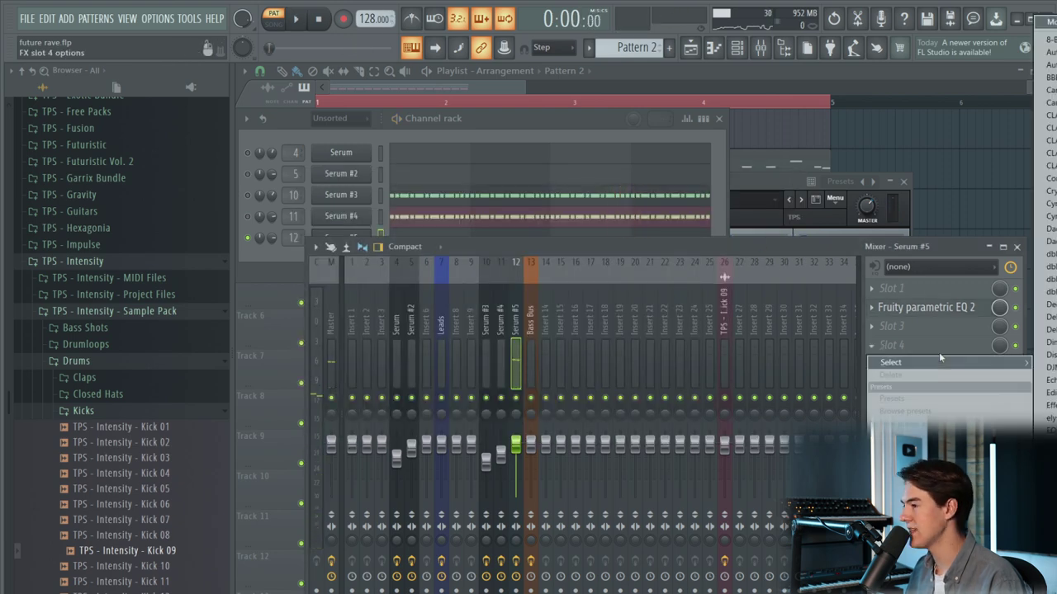
pyautogui.click(1045, 89)
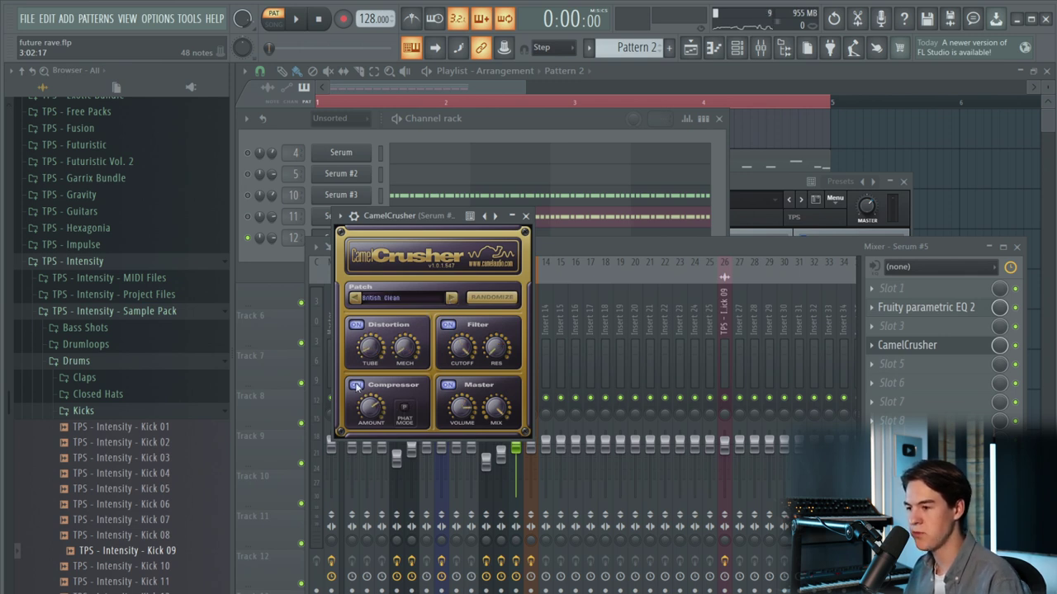
pyautogui.click(299, 19)
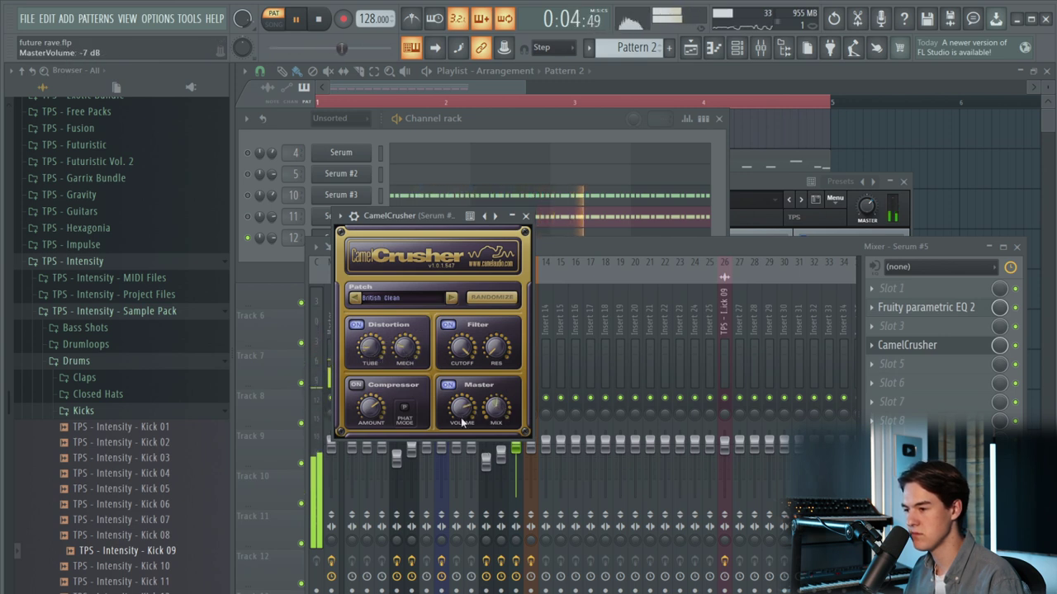
pyautogui.click(526, 217)
# - Lower Serum #5's mixer volume using the Compact 2 mixer layout, and unmute all channels
pyautogui.moveTo(519, 446); pyautogui.dragTo(519, 457)
pyautogui.click(406, 247)
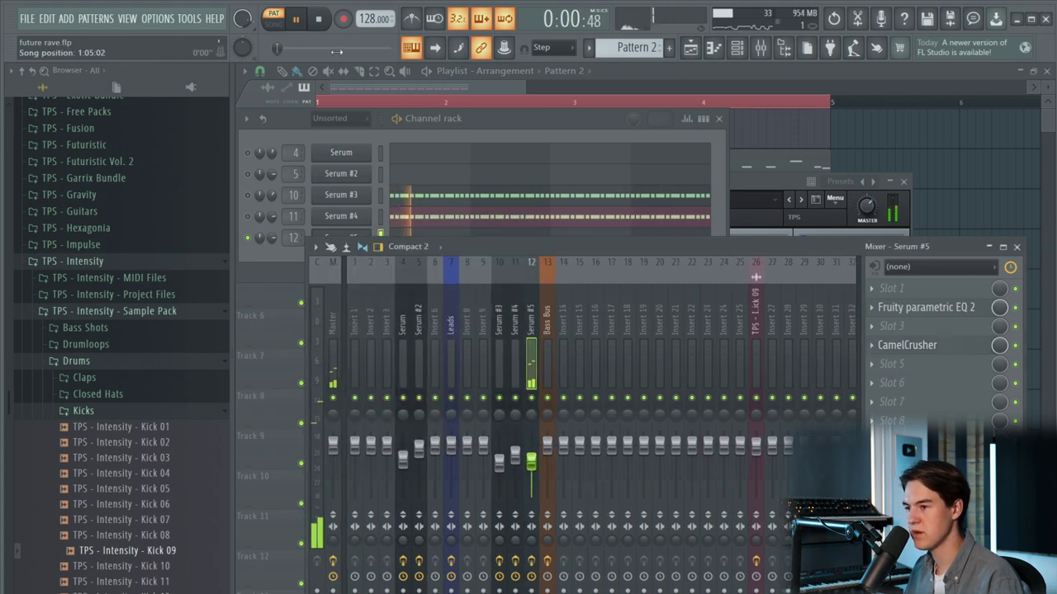
pyautogui.rightClick(256, 237)
pyautogui.press('space')
# - Route Serum #5's mixer track only to the Bass Bus and play the pattern with the Bass Bus selected
pyautogui.click(547, 590)
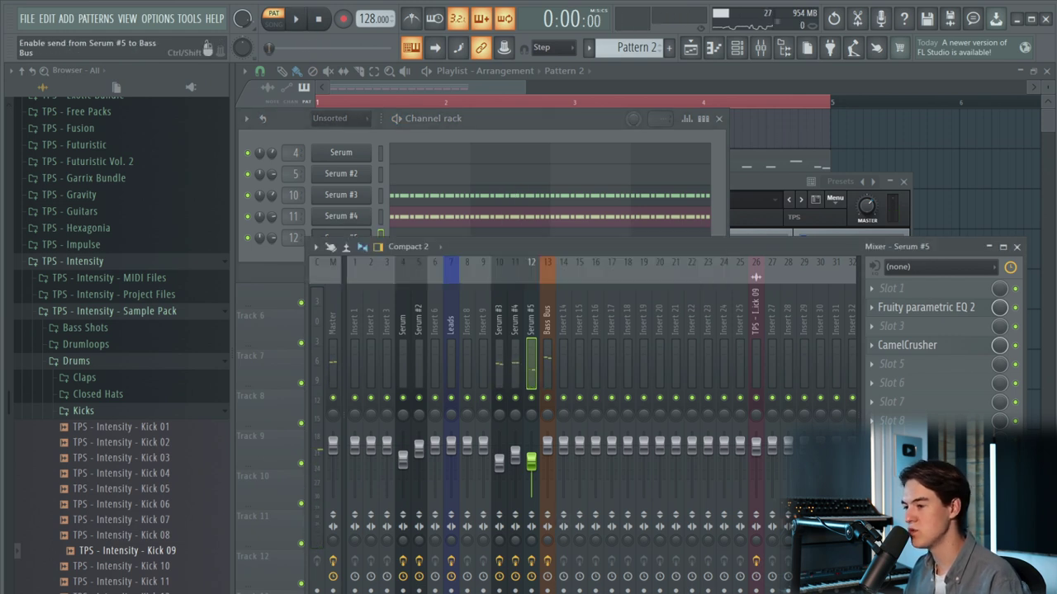
pyautogui.moveTo(576, 240); pyautogui.dragTo(560, 192)
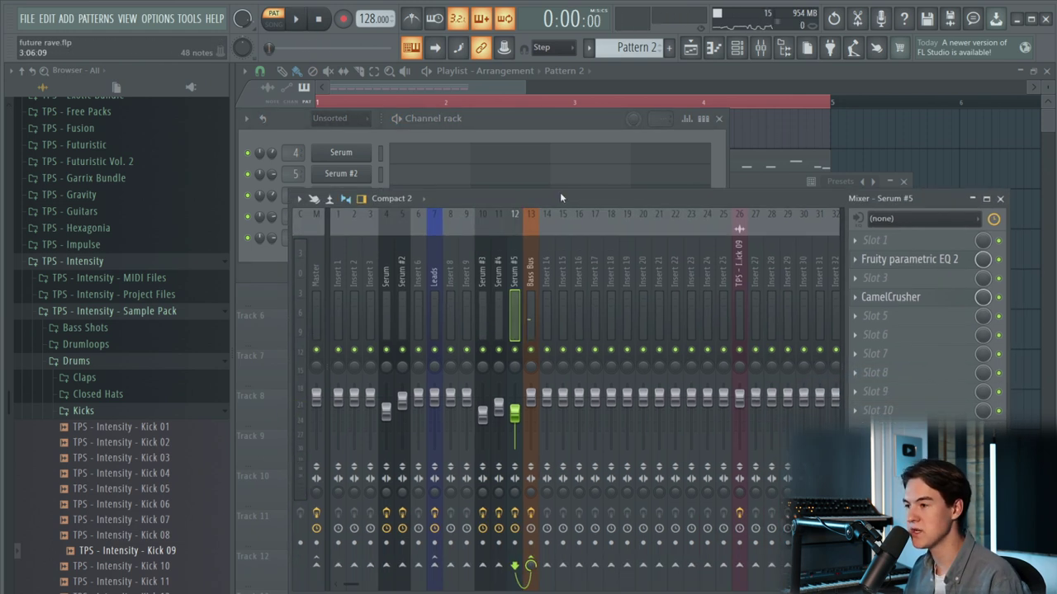
pyautogui.press('space')
pyautogui.click(533, 281)
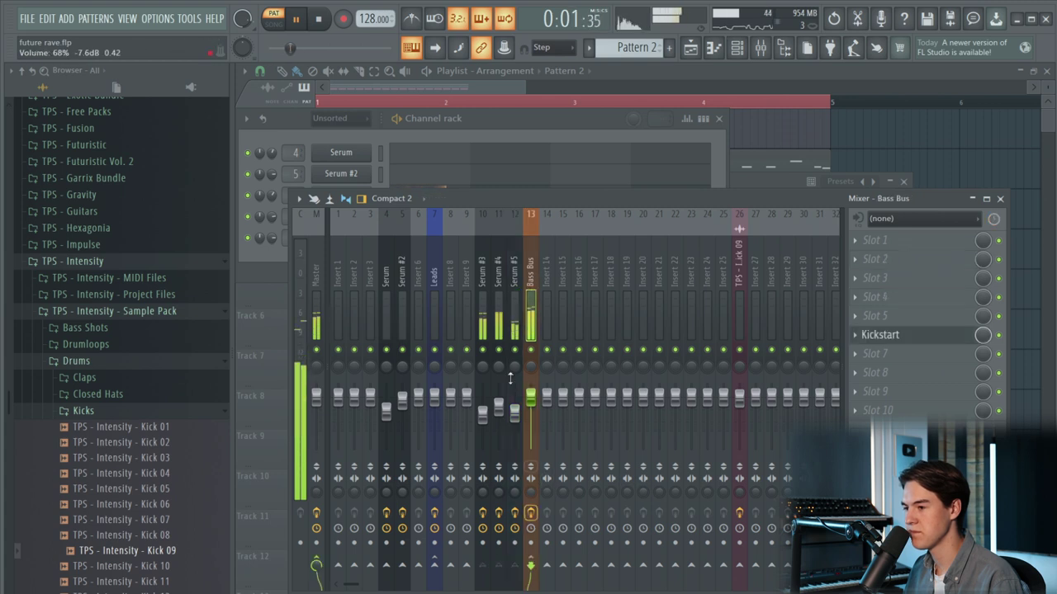
# - Raise Serum #5's mixer volume slightly and replay the bass pattern from the start
pyautogui.click(519, 270)
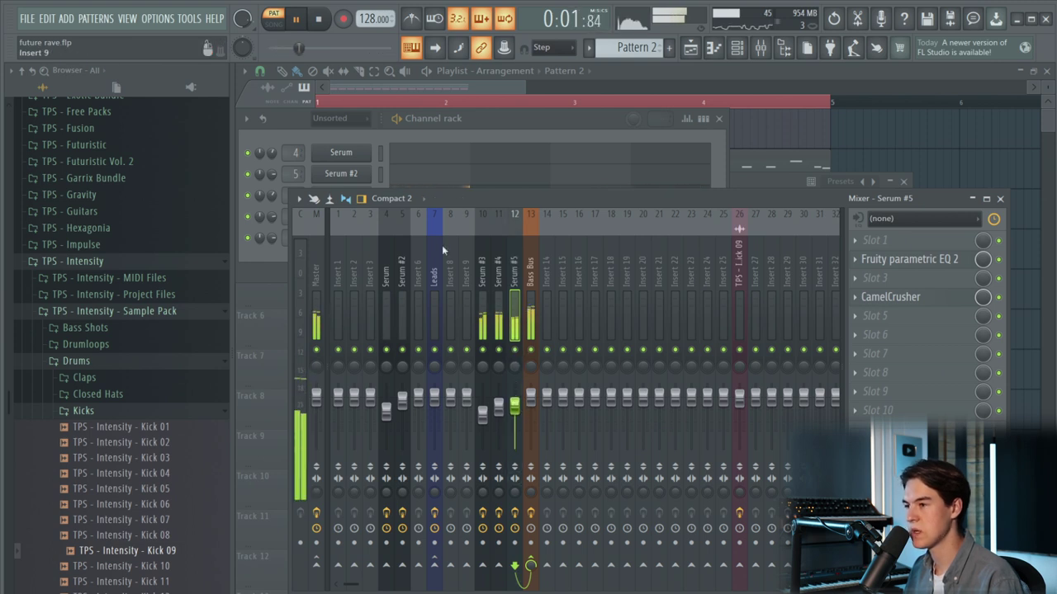
pyautogui.click(321, 19)
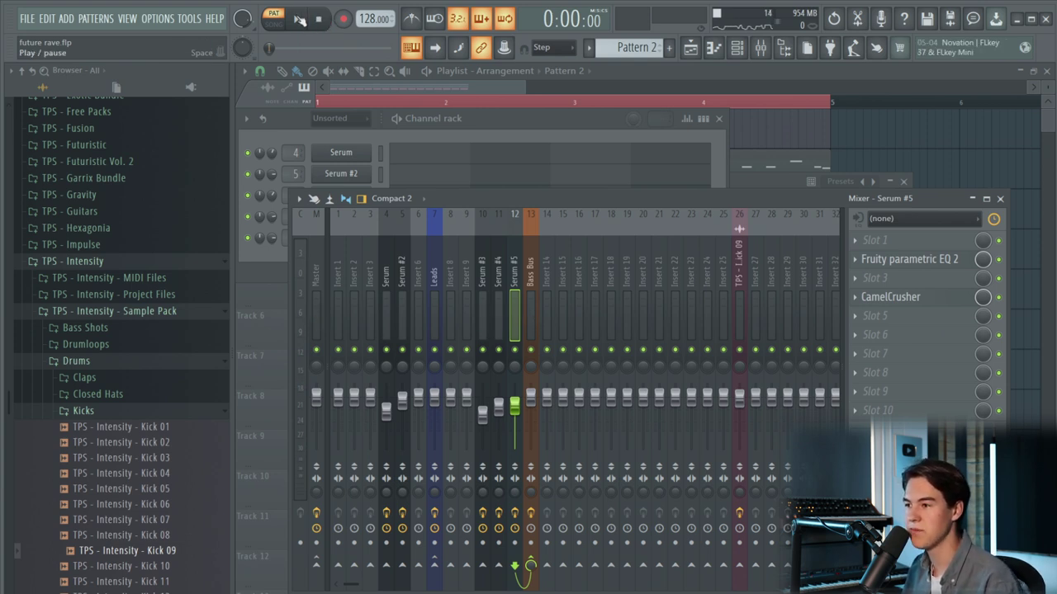
pyautogui.click(298, 19)
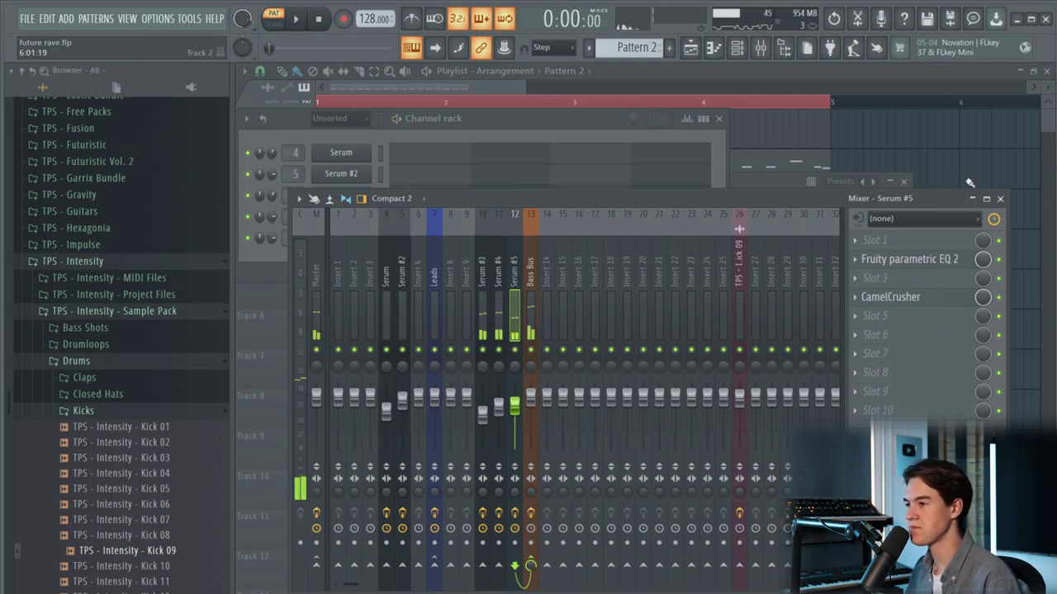
# - Play the full arrangement in song mode and adjust the mixer volumes of the Serum and Serum #2 lead layers
pyautogui.press('F12')
pyautogui.press('space')
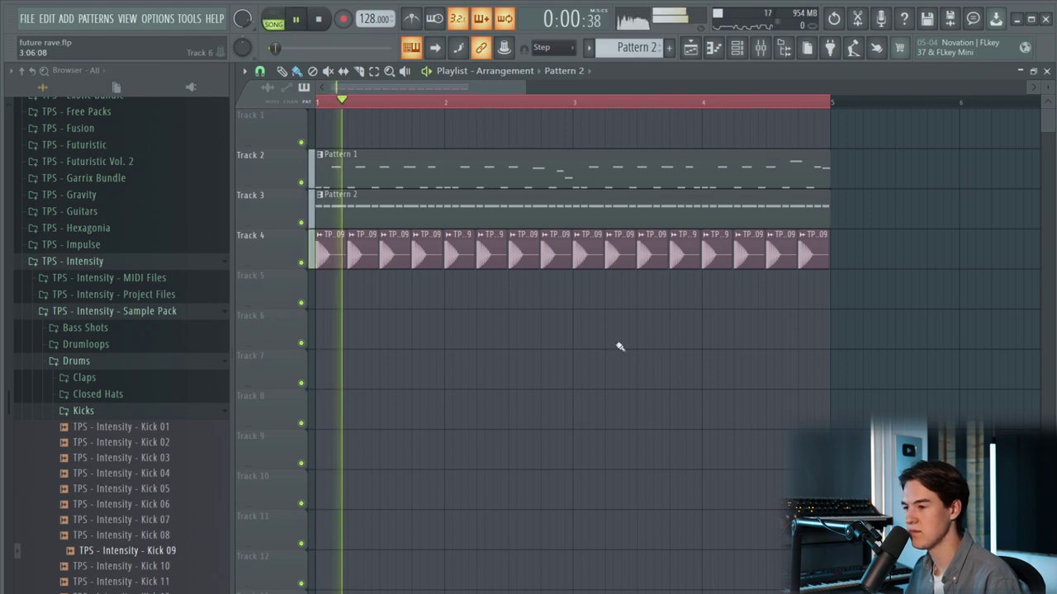
pyautogui.click(761, 48)
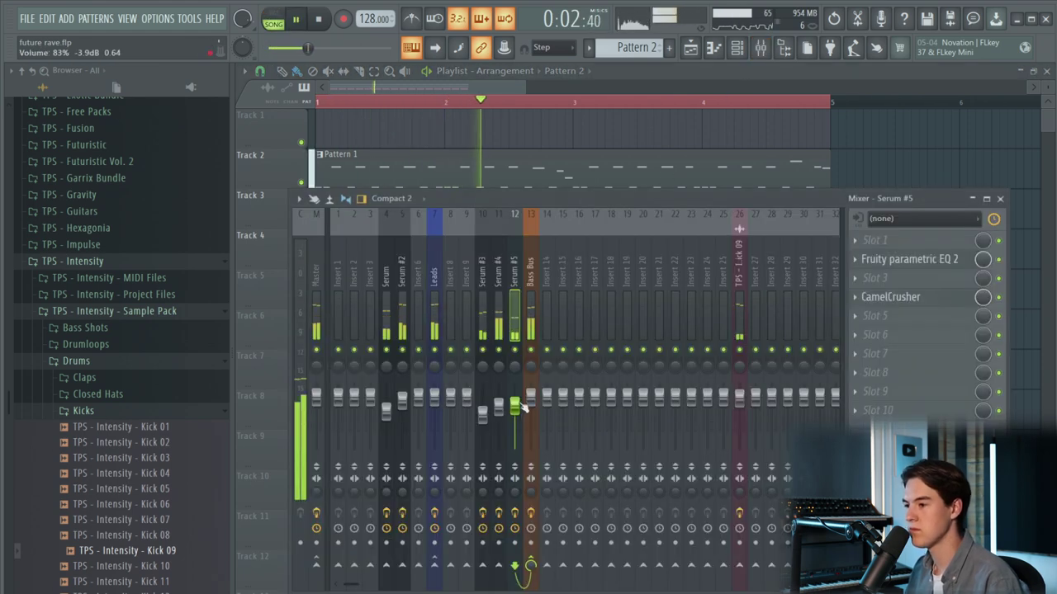
pyautogui.click(388, 408)
pyautogui.click(402, 403)
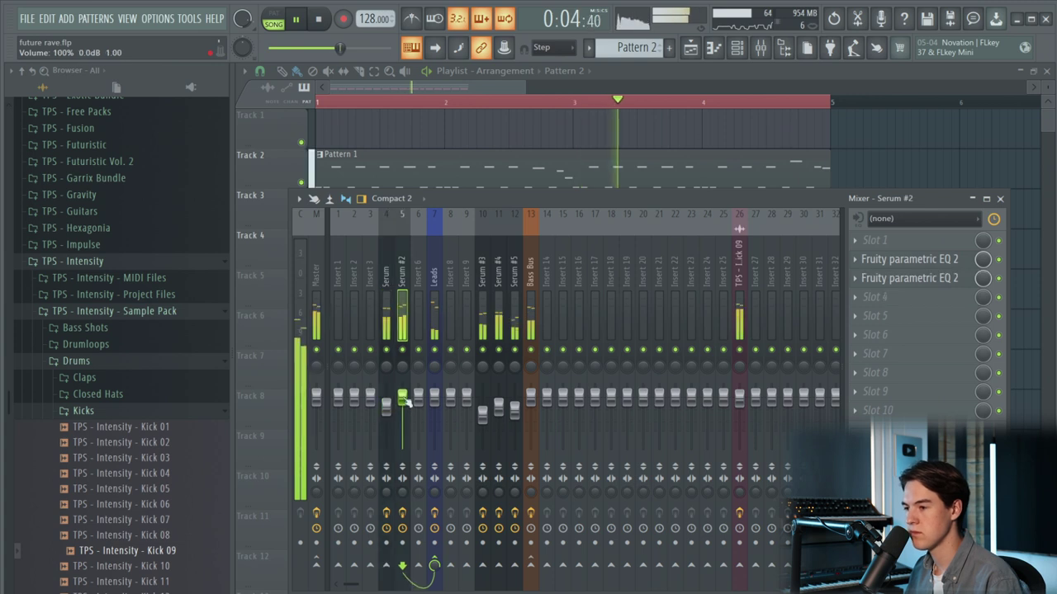
pyautogui.moveTo(387, 408); pyautogui.dragTo(387, 410)
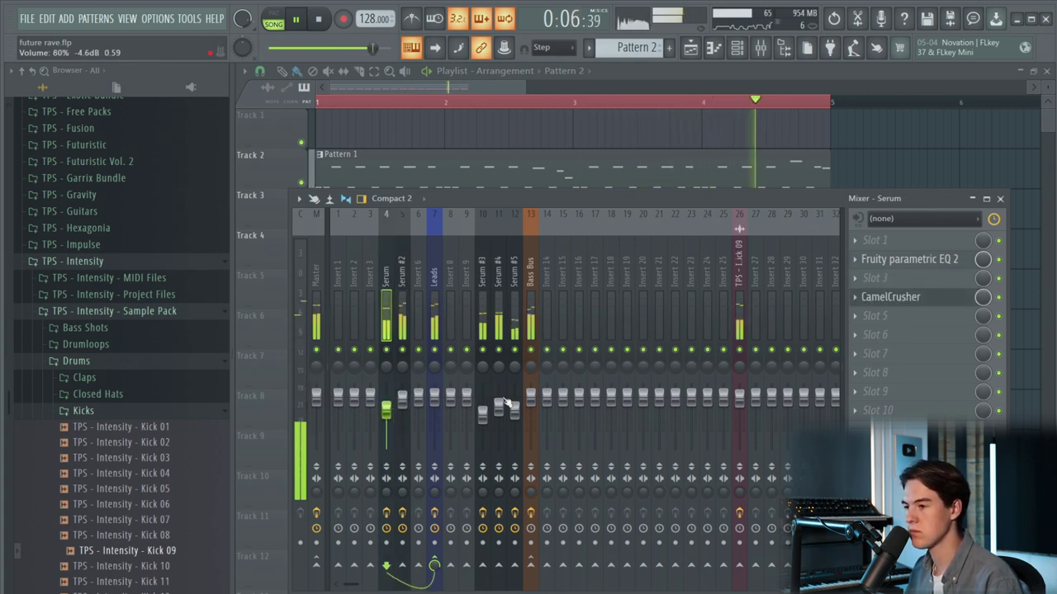
# - Rebalance the mixer volumes of the three bass layers, Serum #3, Serum #4 and Serum #5
pyautogui.moveTo(514, 410); pyautogui.dragTo(516, 406)
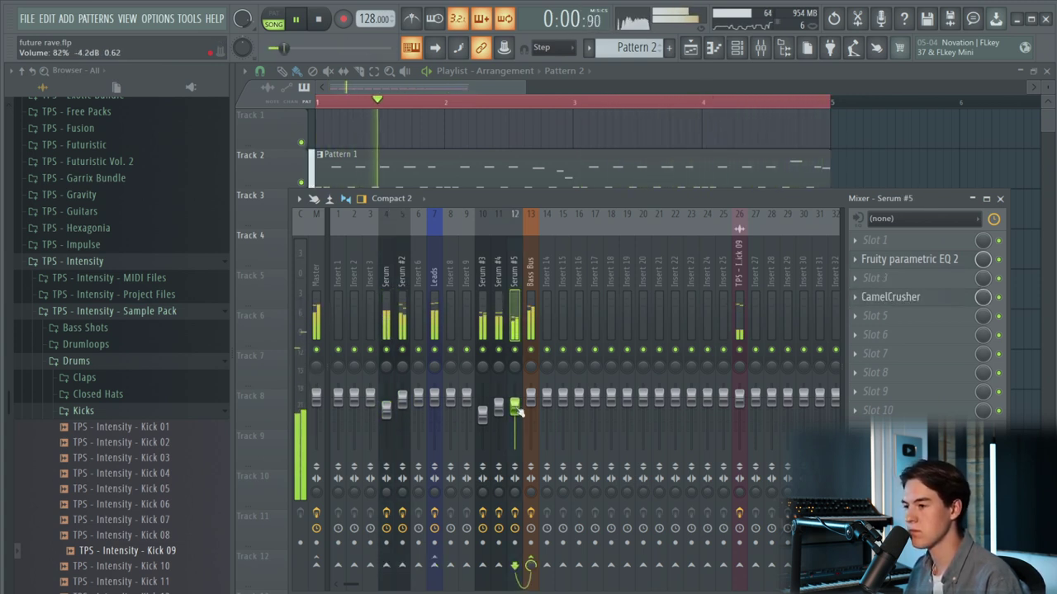
pyautogui.click(483, 413)
pyautogui.moveTo(499, 405); pyautogui.dragTo(512, 411)
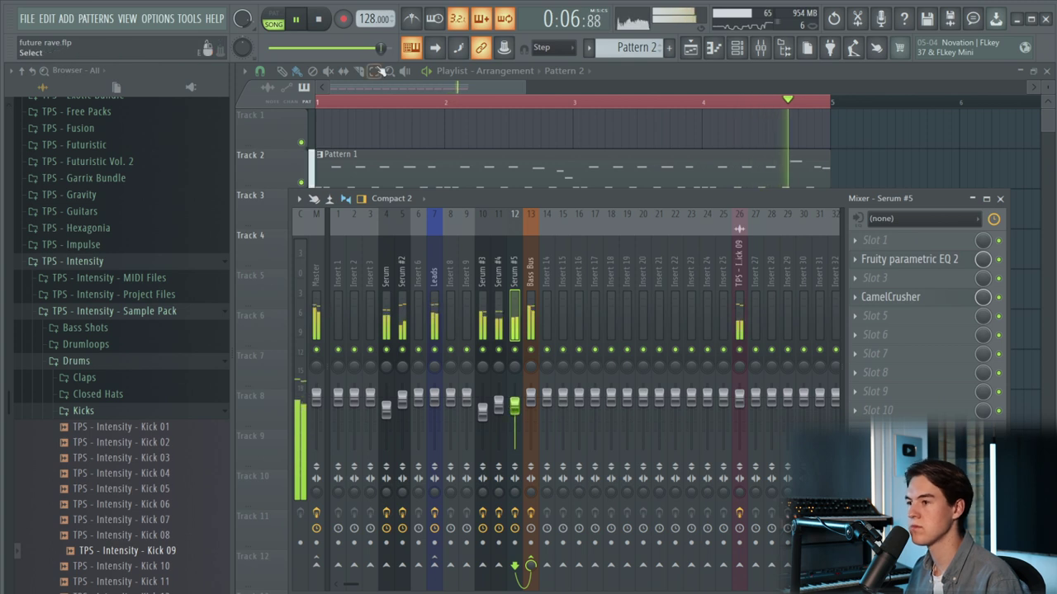
# - Lower the mixer volumes of the Serum and Serum #2 lead layers slightly and stop playback
pyautogui.click(386, 408)
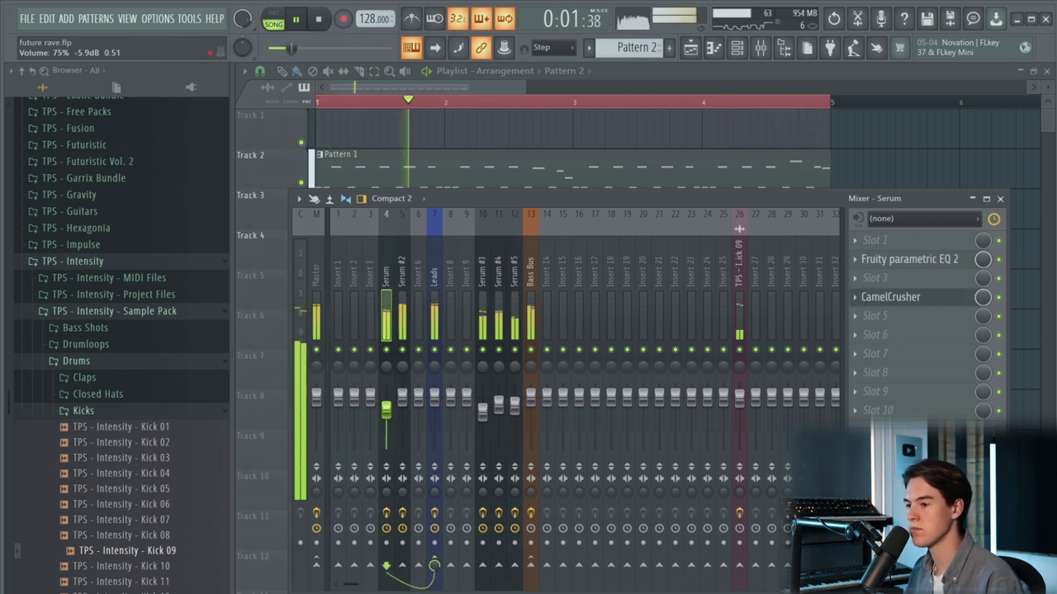
pyautogui.click(403, 399)
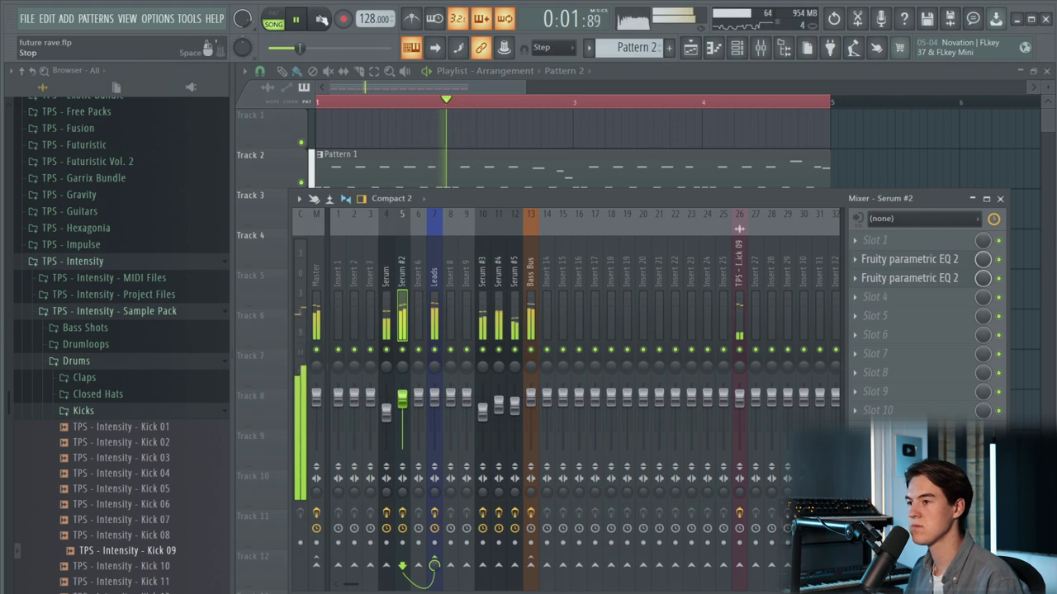
pyautogui.click(321, 20)
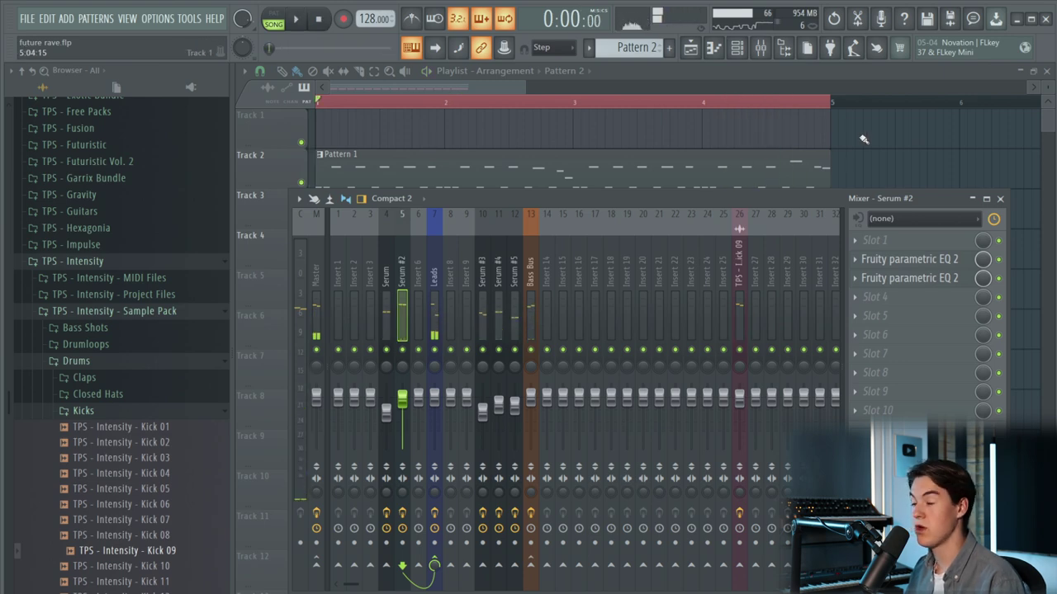
# - Select all pattern and kick clips in the playlist and move them to bar 21 on tracks 4 to 6
pyautogui.press('F9')
pyautogui.scroll(-2, 528, 167)
pyautogui.scroll(-3, 503, 203)
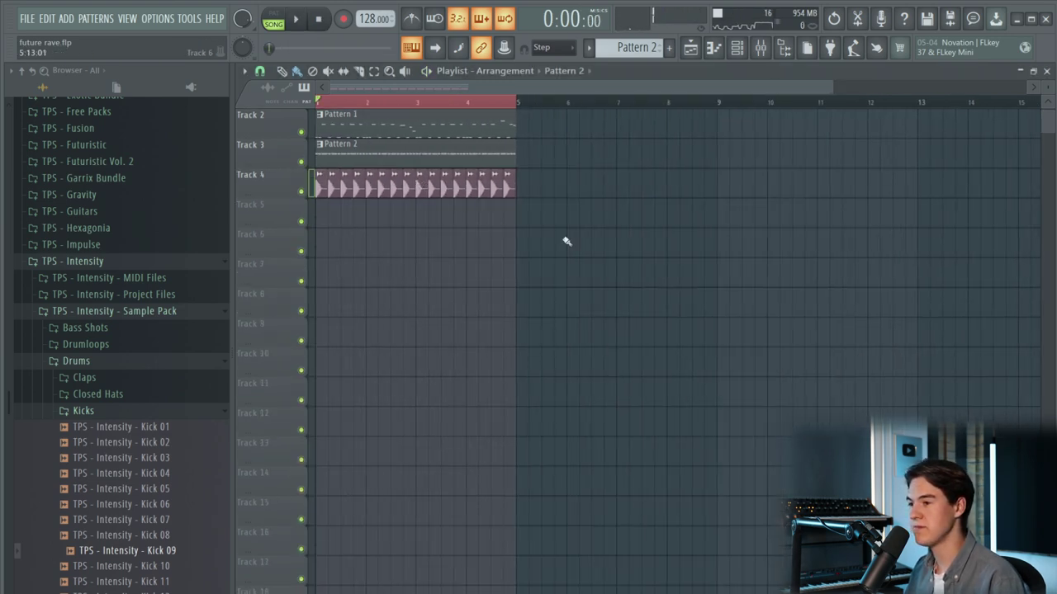
pyautogui.scroll(1, 494, 206)
pyautogui.keyDown('ctrl'); pyautogui.click(462, 102); pyautogui.keyUp('ctrl')
pyautogui.scroll(3, 412, 157)
pyautogui.scroll(-1, 395, 175)
pyautogui.scroll(-2, 396, 174)
pyautogui.moveTo(602, 258); pyautogui.dragTo(818, 225)
pyautogui.scroll(-1, 813, 225)
pyautogui.moveTo(631, 220); pyautogui.dragTo(819, 203)
pyautogui.click(736, 103)
pyautogui.scroll(2, 781, 221)
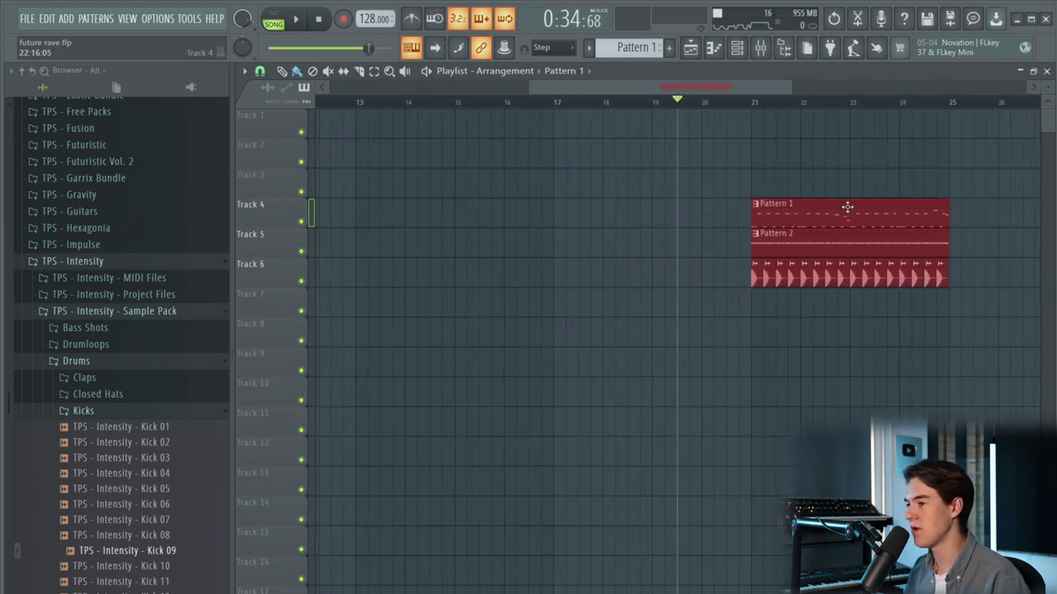
# - Move the selected clips to start at bar 25 and play the section from there
pyautogui.click(761, 103)
pyautogui.scroll(-3, 716, 190)
pyautogui.moveTo(773, 204); pyautogui.dragTo(863, 204)
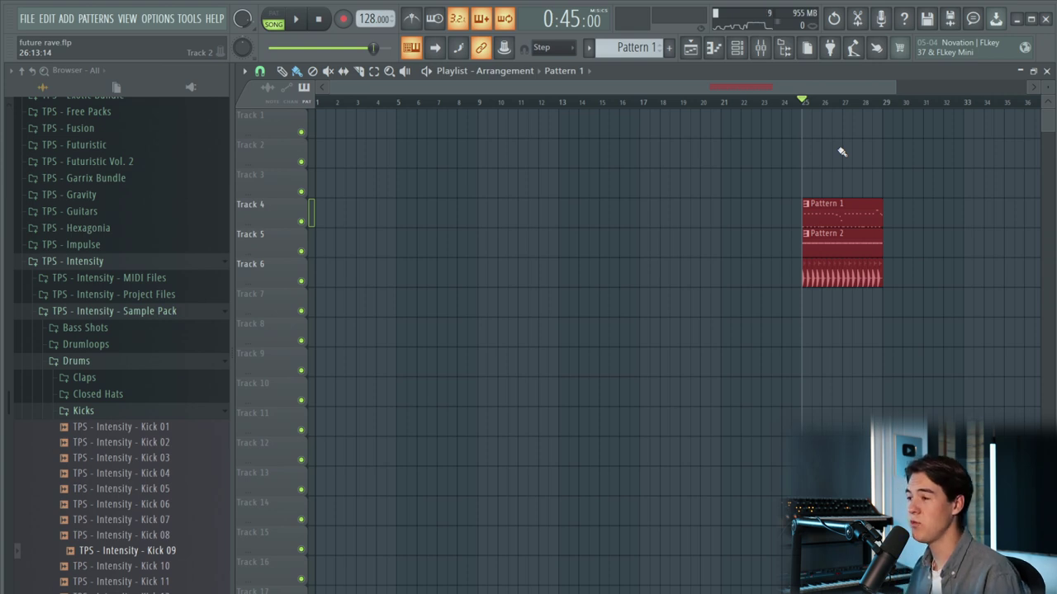
pyautogui.scroll(-2, 823, 193)
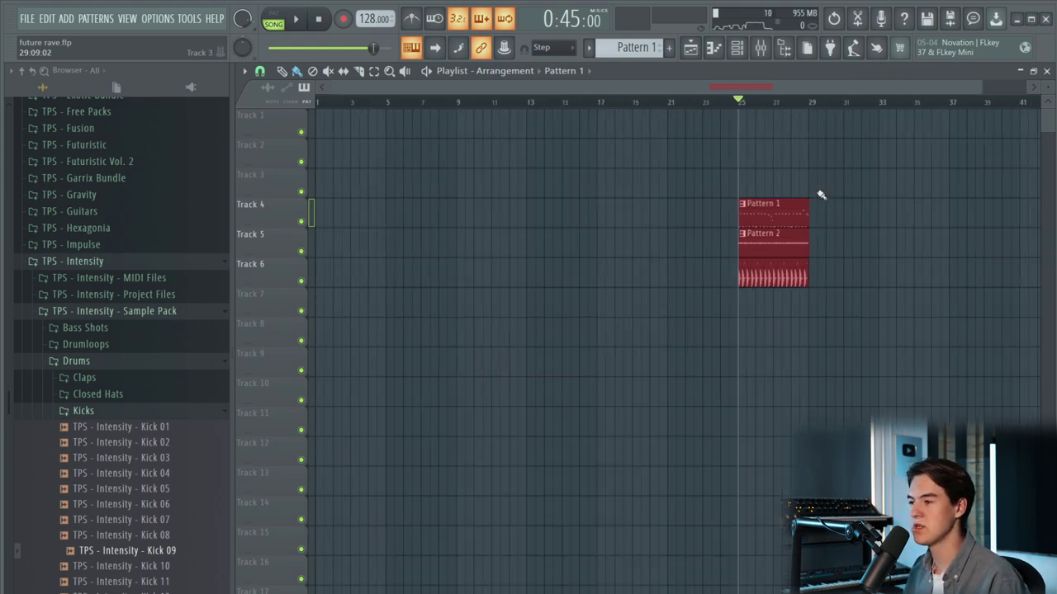
pyautogui.scroll(8, 820, 195)
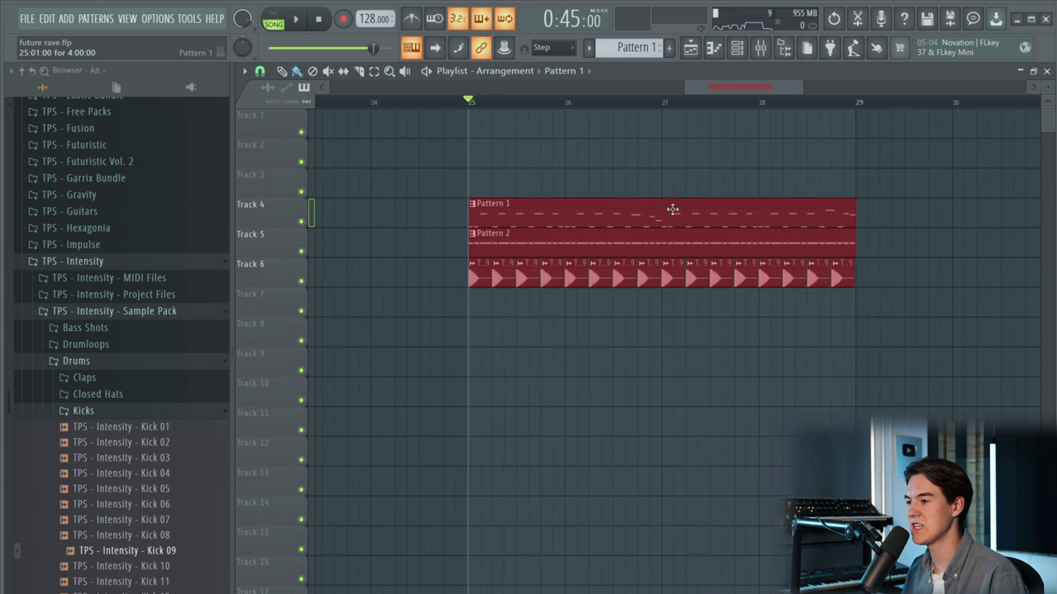
pyautogui.press('space')
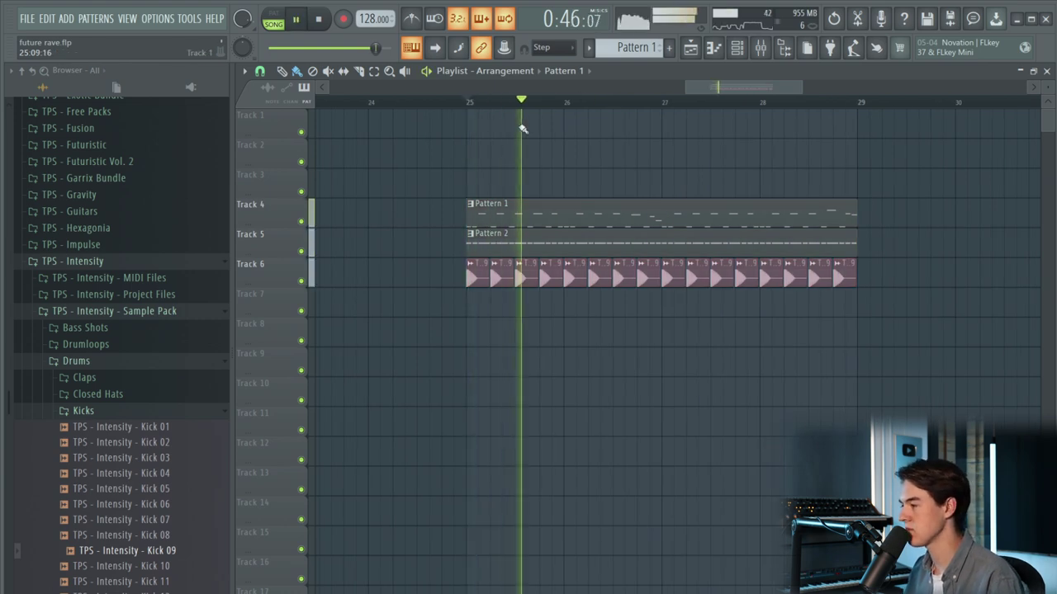
pyautogui.click(321, 23)
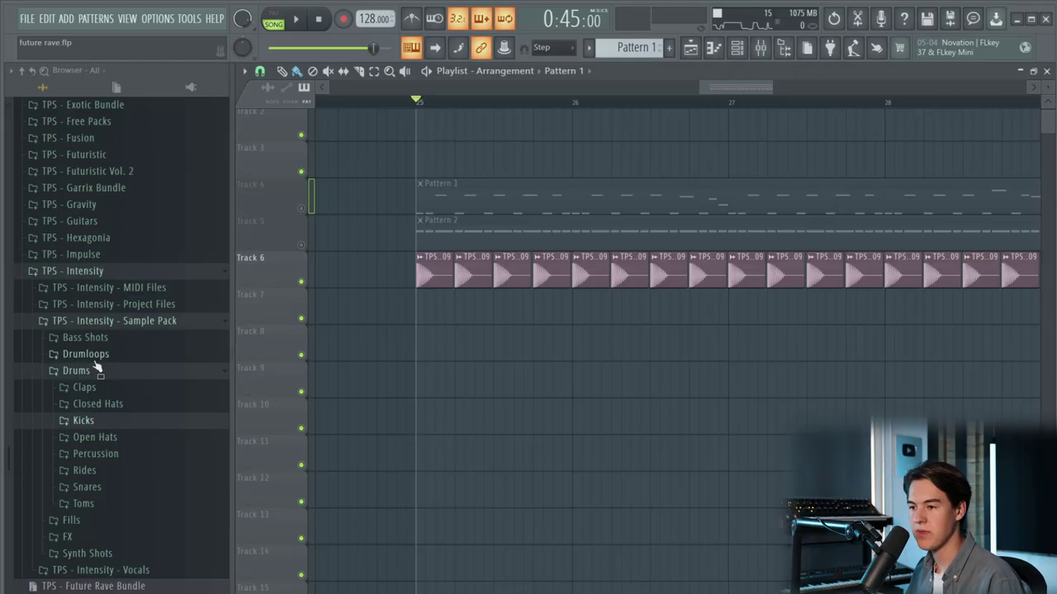
# - Browse to the Clap Loops folder in the Intensity drumloops and preview Clap Loops 03 to 06
pyautogui.click(78, 371)
pyautogui.click(86, 354)
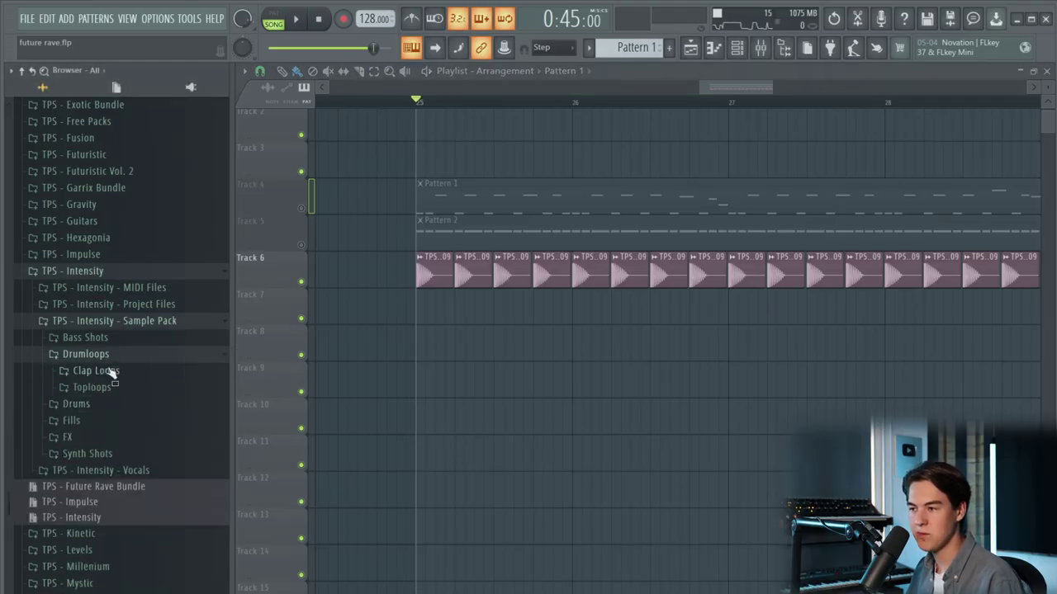
pyautogui.scroll(1, 735, 348)
pyautogui.click(91, 371)
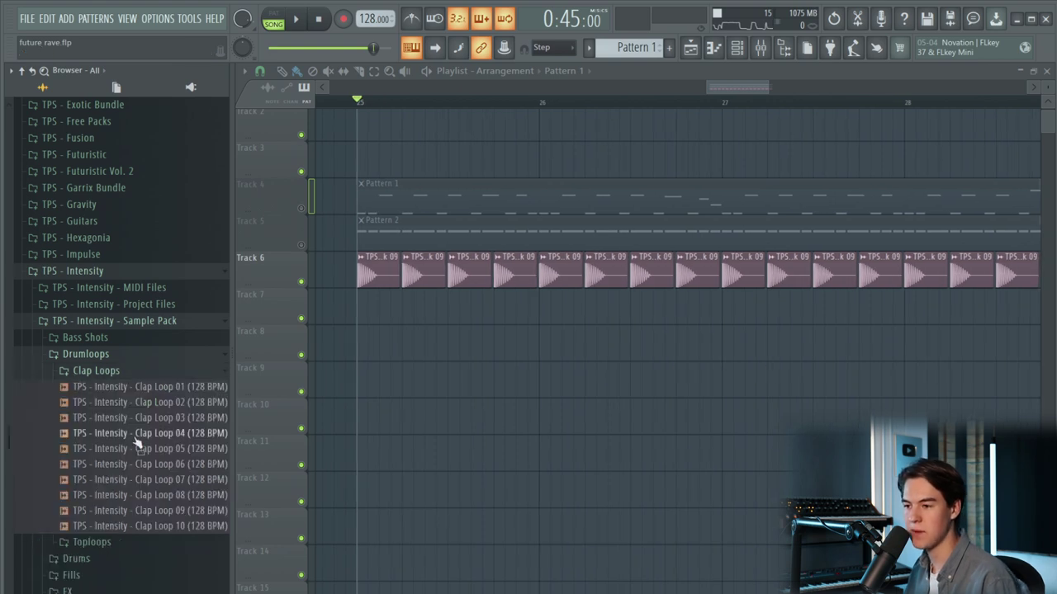
pyautogui.click(162, 419)
pyautogui.click(162, 434)
pyautogui.click(164, 449)
pyautogui.click(164, 464)
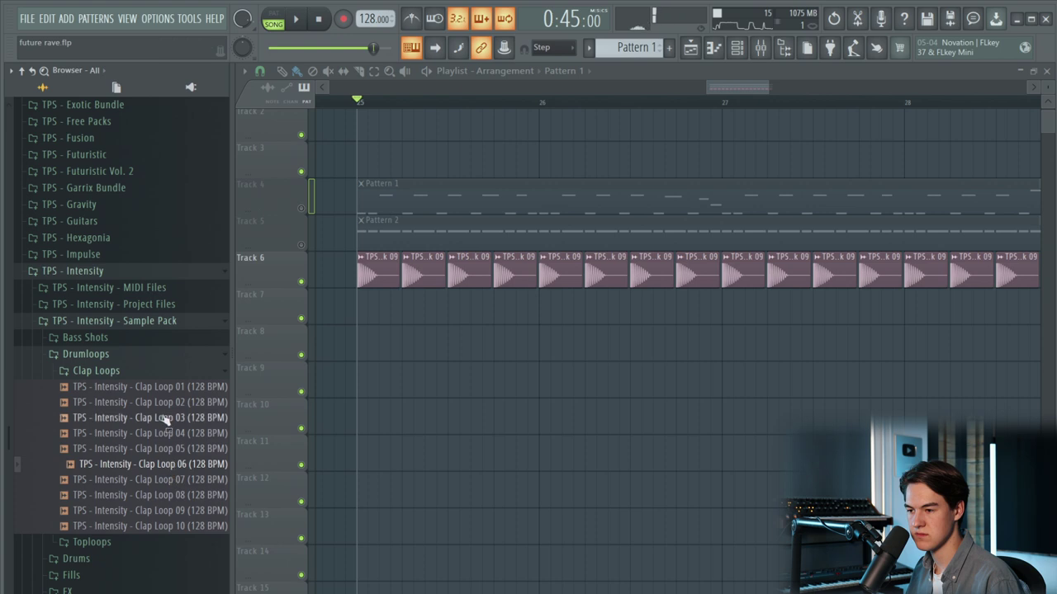
# - Place Clap Loop 01 on track 7 at bar 25, add a copy at bar 26 and play it with the kicks
pyautogui.click(174, 390)
pyautogui.moveTo(173, 392); pyautogui.dragTo(396, 297)
pyautogui.doubleClick(396, 297)
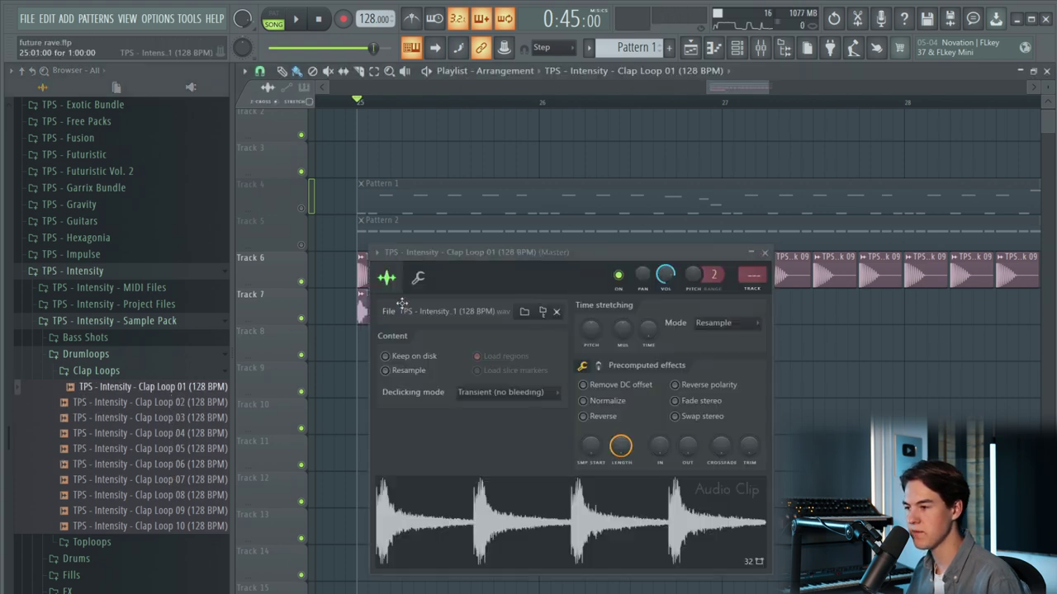
pyautogui.click(764, 253)
pyautogui.moveTo(877, 379); pyautogui.dragTo(569, 291)
pyautogui.press('space')
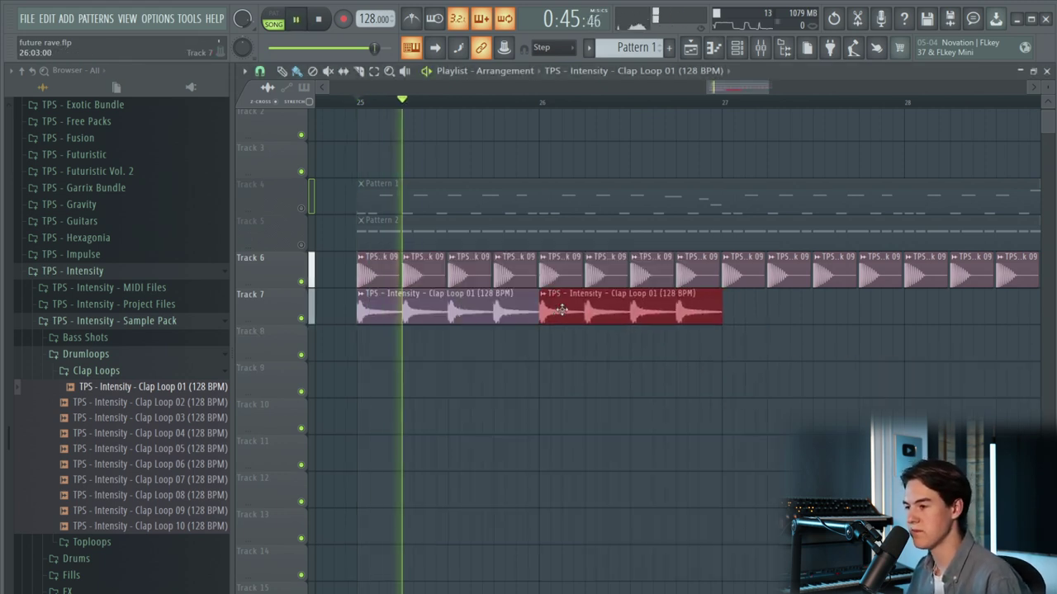
# - Duplicate the clap loop clips to fill track 7 through bar 28 and replay the section
pyautogui.doubleClick(559, 291)
pyautogui.click(764, 253)
pyautogui.scroll(-5, 564, 375)
pyautogui.moveTo(543, 307); pyautogui.dragTo(663, 310)
pyautogui.hotkey('ctrl', 'b')
pyautogui.press('space')
pyautogui.press('space')
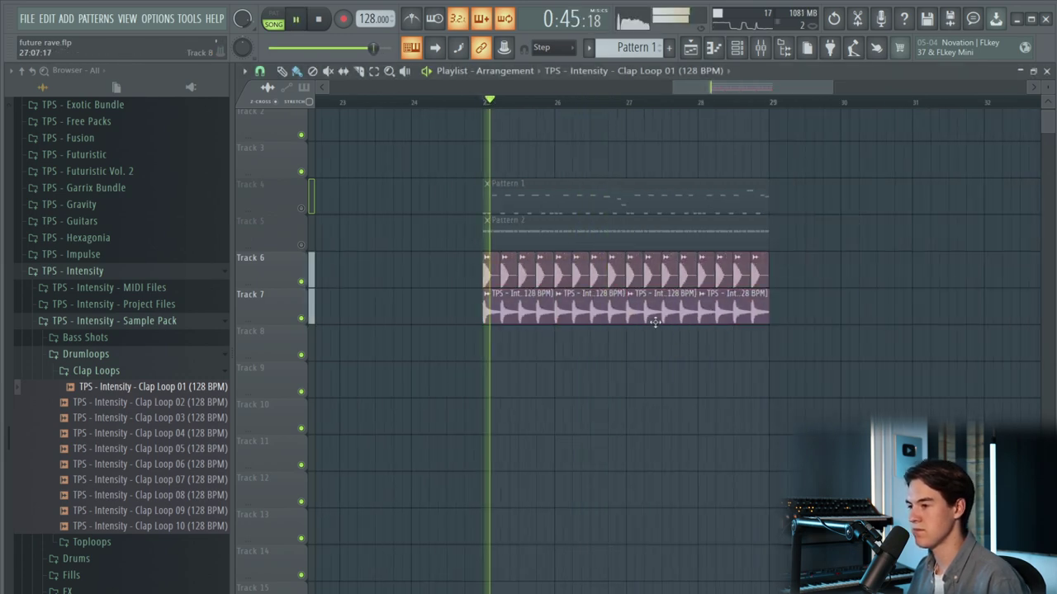
# - Lower Clap Loop 01's channel volume to about 12%, and unmute the Pattern 2 and Pattern 1 tracks to check it in the mix
pyautogui.doubleClick(667, 308)
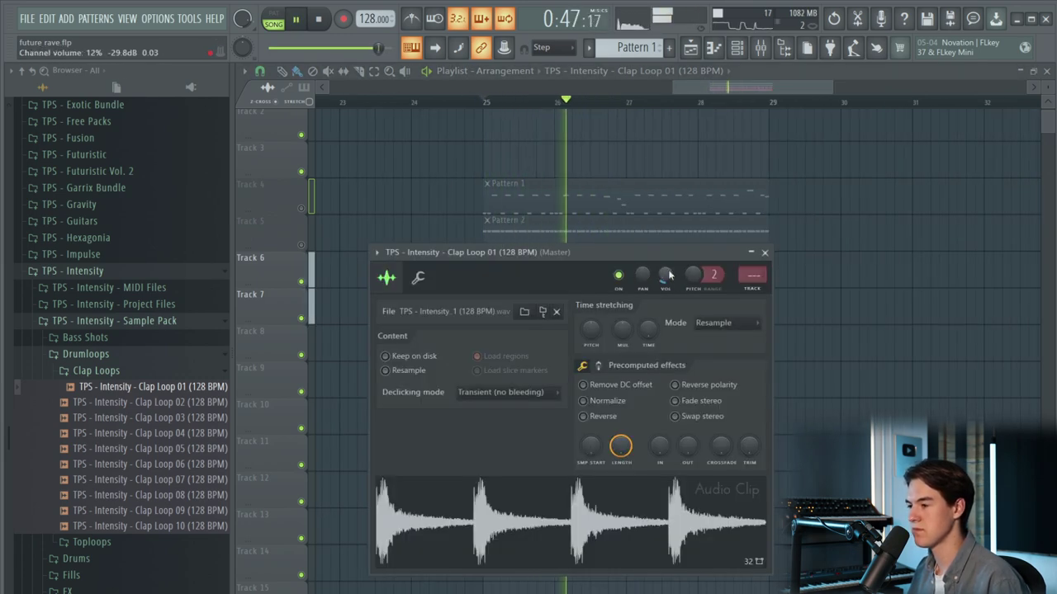
pyautogui.press('Escape')
pyautogui.press('space')
pyautogui.click(301, 245)
pyautogui.press('space')
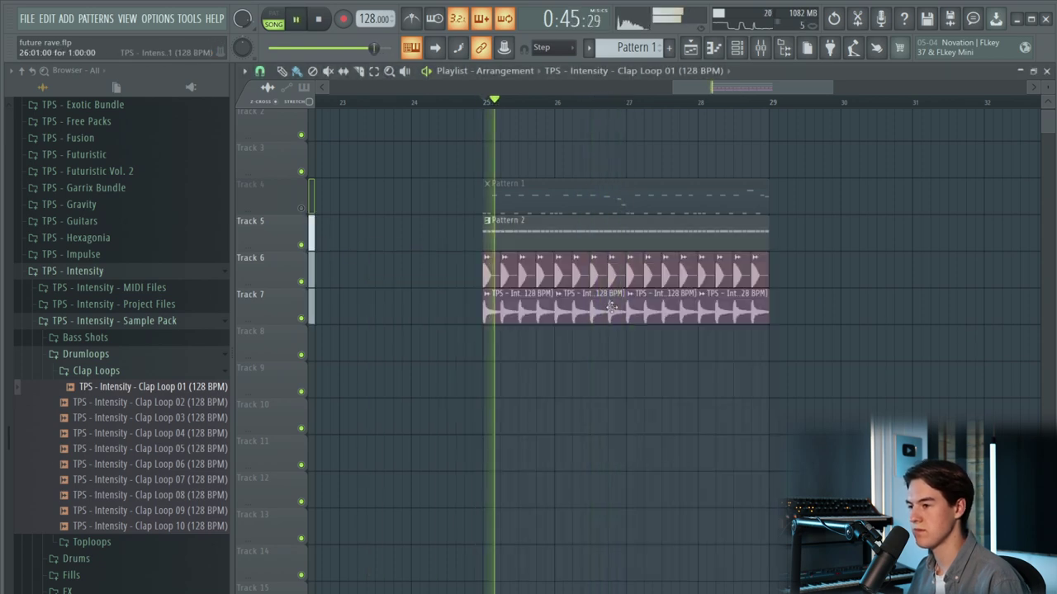
pyautogui.scroll(2, 349, 229)
pyautogui.click(301, 208)
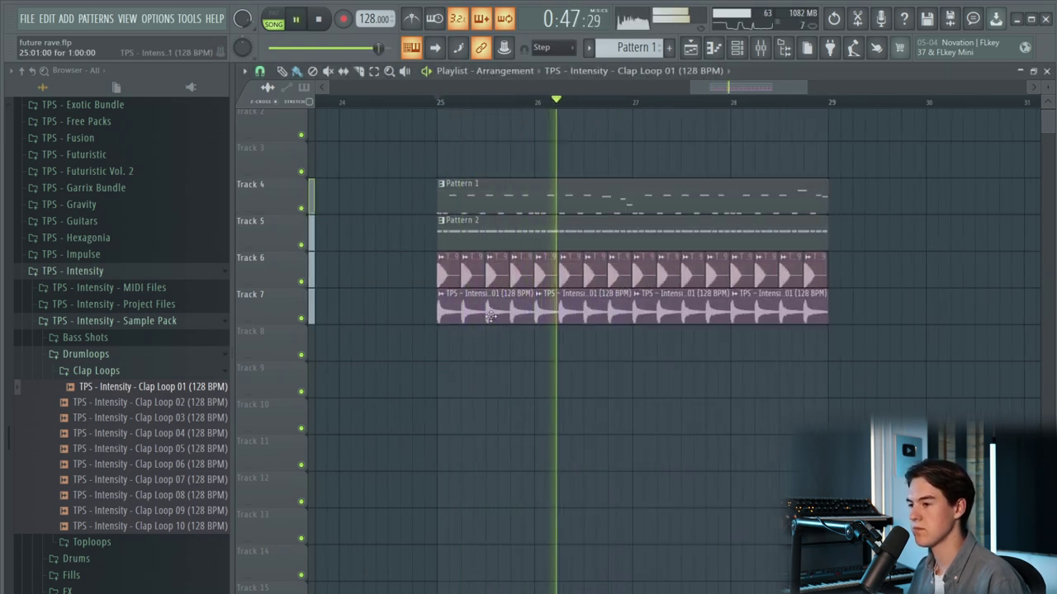
pyautogui.doubleClick(667, 308)
pyautogui.press('Escape')
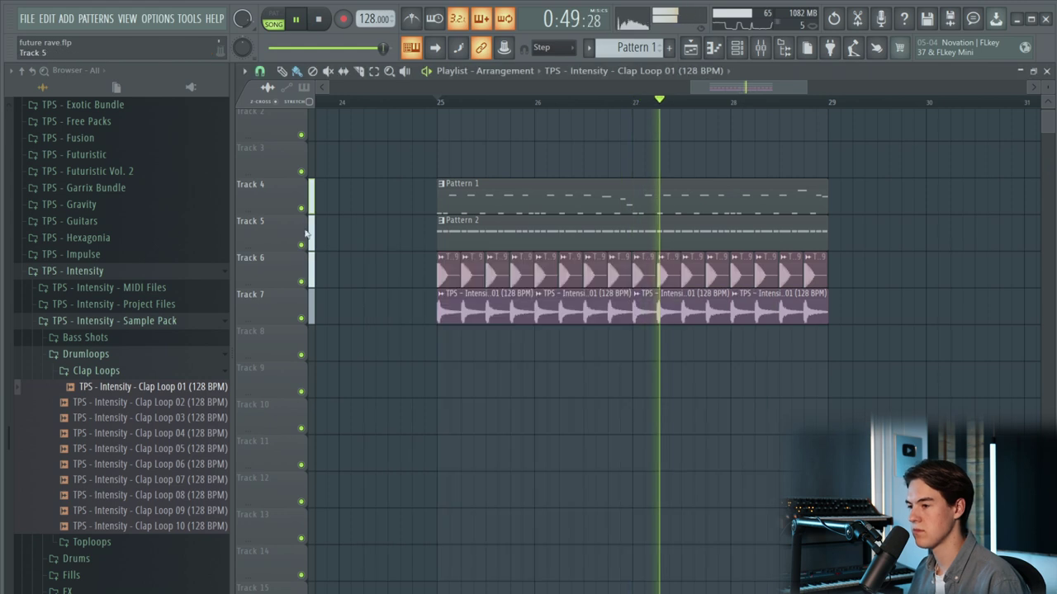
# - Solo the clap loop on track 7, replay it and unmute the kick track alongside it
pyautogui.click(302, 319)
pyautogui.rightClick(302, 318)
pyautogui.press('space')
pyautogui.press('space')
pyautogui.press('space')
pyautogui.press('space')
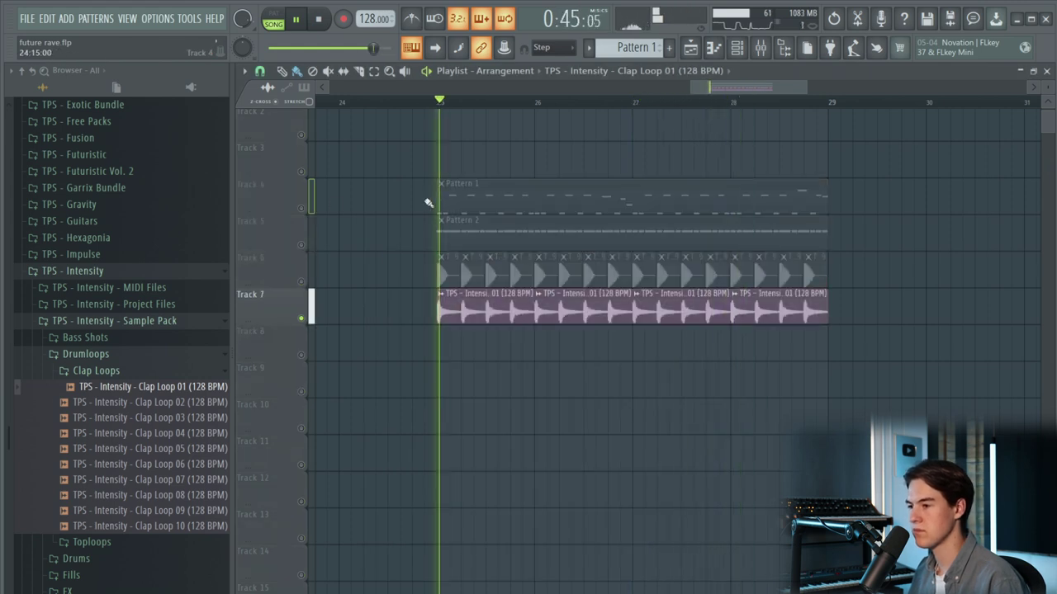
pyautogui.click(302, 282)
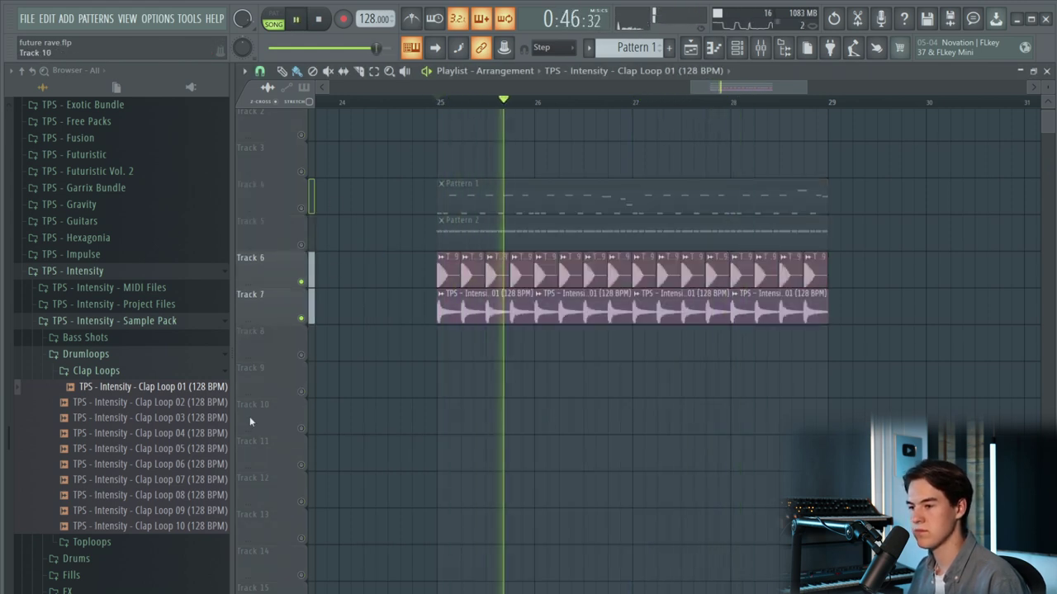
# - Stop playback, open the Toms folder in the Intensity drums and preview Tom 01
pyautogui.click(165, 355)
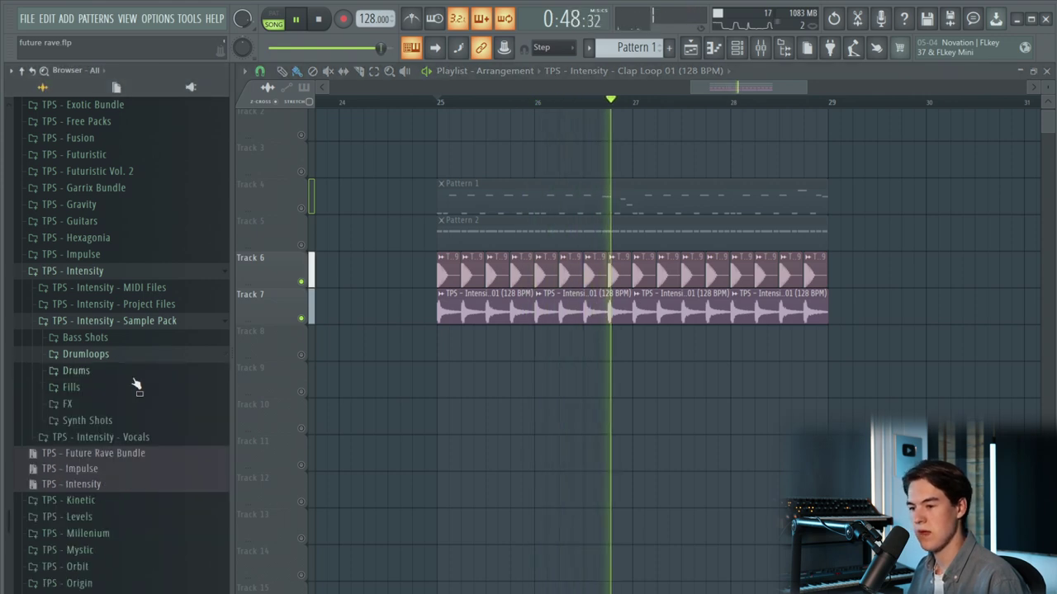
pyautogui.press('space')
pyautogui.click(110, 372)
pyautogui.click(84, 504)
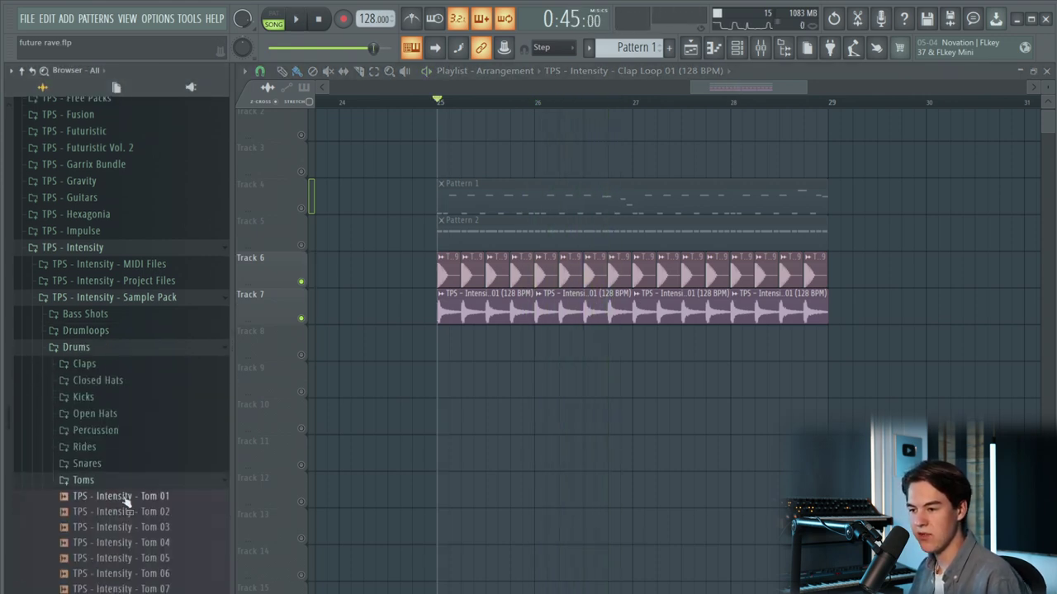
pyautogui.press('Up')
pyautogui.press('Up')
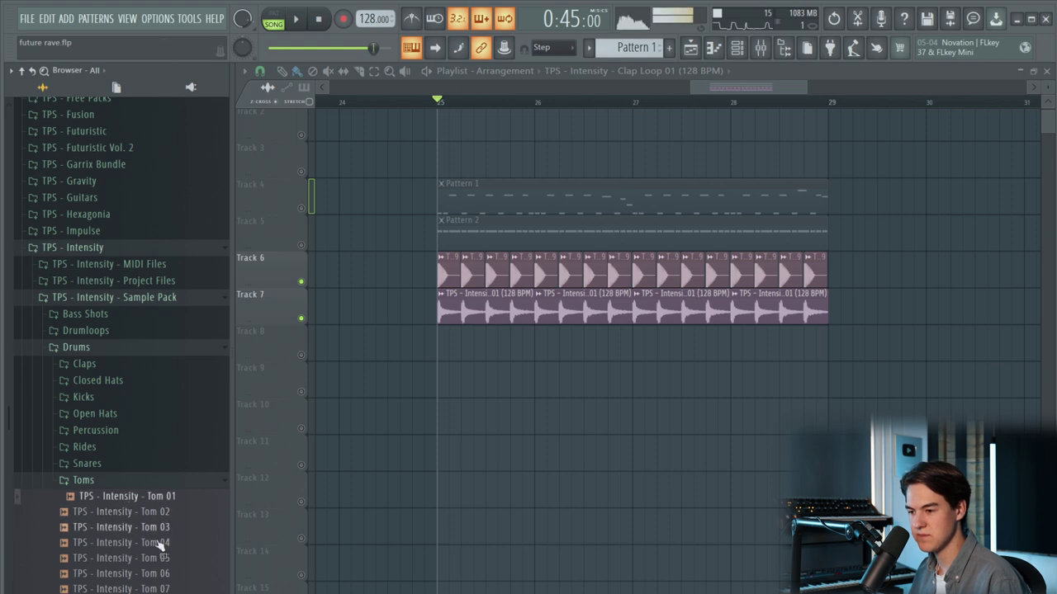
# - Place the Tom 01 sample on track 8 in bar 25, just after the first kick, and unmute that track
pyautogui.moveTo(164, 500); pyautogui.dragTo(453, 353)
pyautogui.scroll(4, 440, 355)
pyautogui.click(303, 356)
# - Add a fade-out to Tom 01, lower its pitch and set its channel volume to about 32% while checking playback
pyautogui.doubleClick(549, 347)
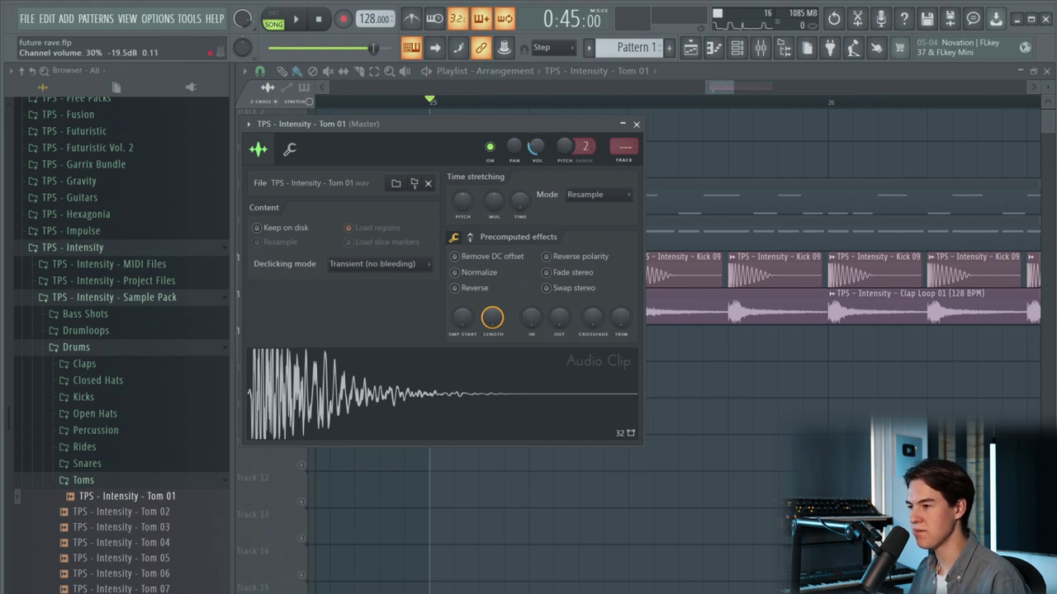
pyautogui.moveTo(558, 312); pyautogui.dragTo(556, 293)
pyautogui.press('space')
pyautogui.press('space')
pyautogui.moveTo(563, 146); pyautogui.dragTo(556, 166)
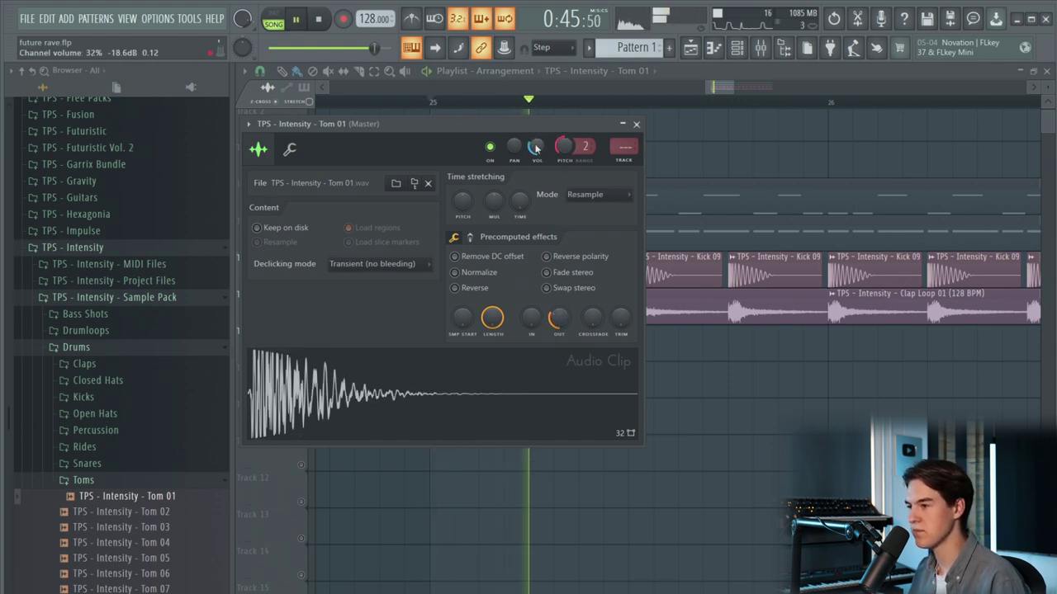
pyautogui.press('Escape')
# - Duplicate the Tom 01 clip on track 8 to the same position in bars 26, 27 and 28
pyautogui.press('space')
pyautogui.press('space')
pyautogui.moveTo(692, 355); pyautogui.dragTo(913, 351)
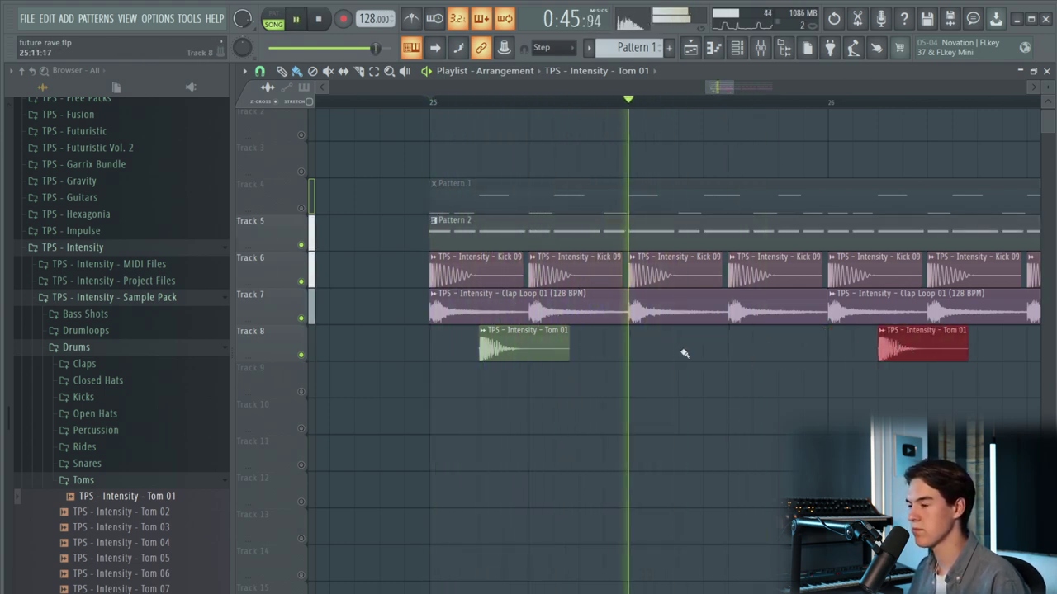
pyautogui.scroll(-3, 685, 353)
pyautogui.scroll(1, 751, 349)
pyautogui.click(873, 351)
pyautogui.scroll(-1, 790, 360)
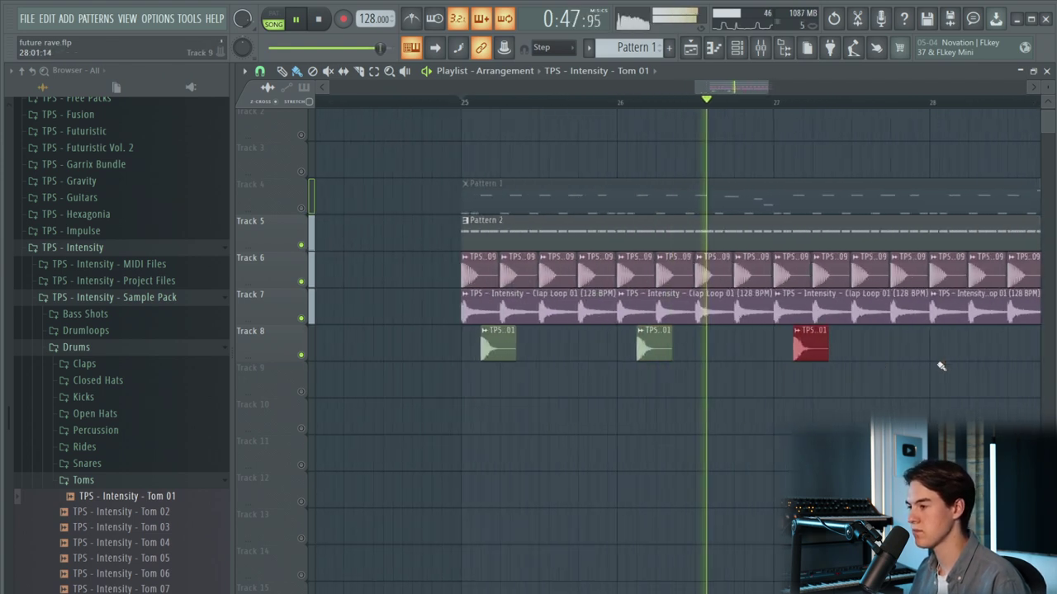
pyautogui.click(968, 351)
pyautogui.doubleClick(968, 351)
pyautogui.rightClick(771, 573)
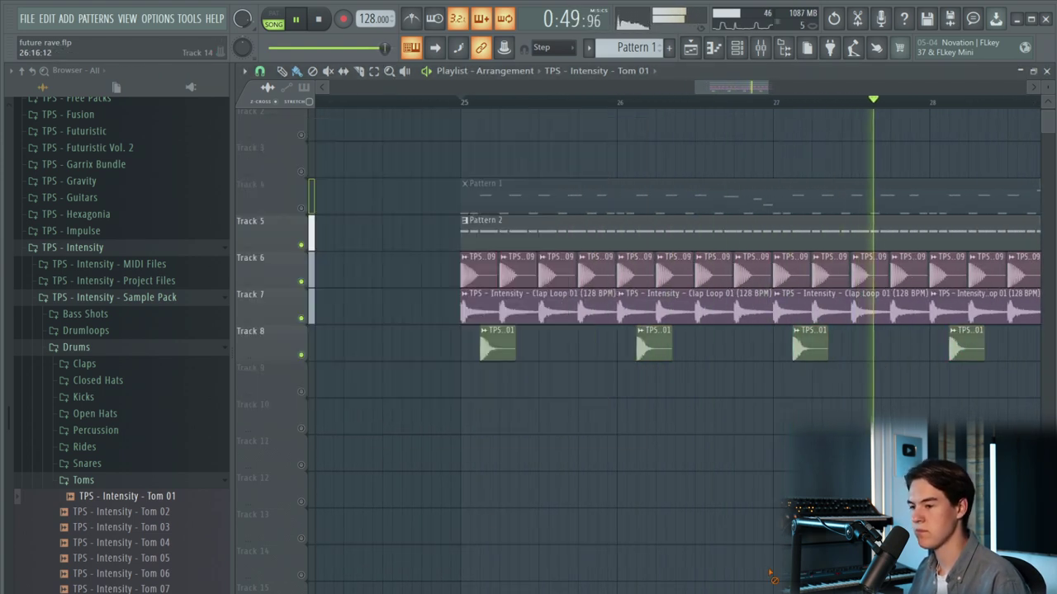
pyautogui.press('space')
# - Preview the remaining Intensity toms, place Tom 10 on track 9 after the third kick of bar 25 and play it
pyautogui.scroll(-4, 185, 536)
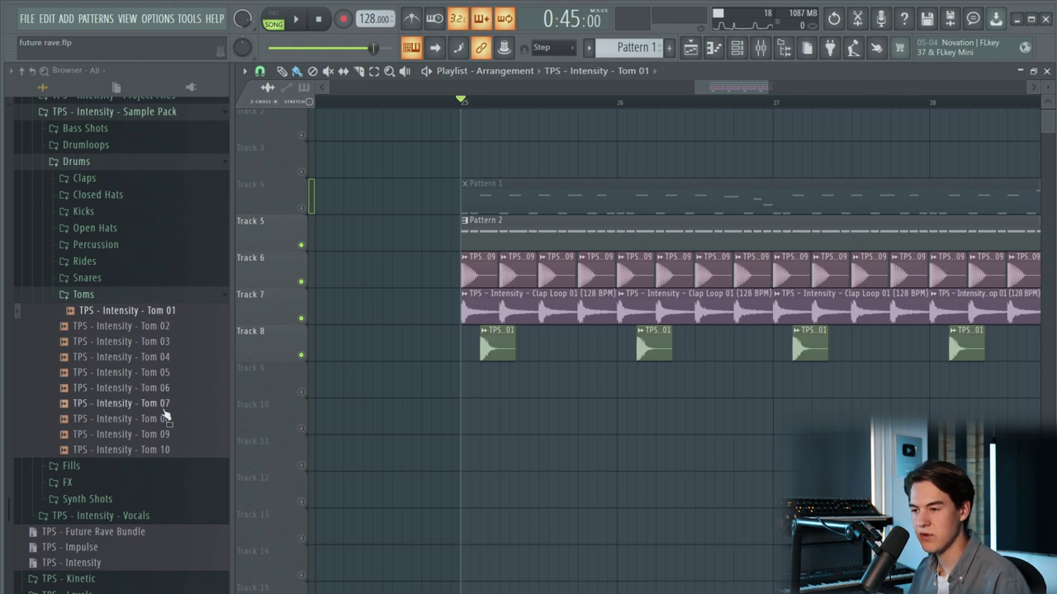
pyautogui.click(164, 411)
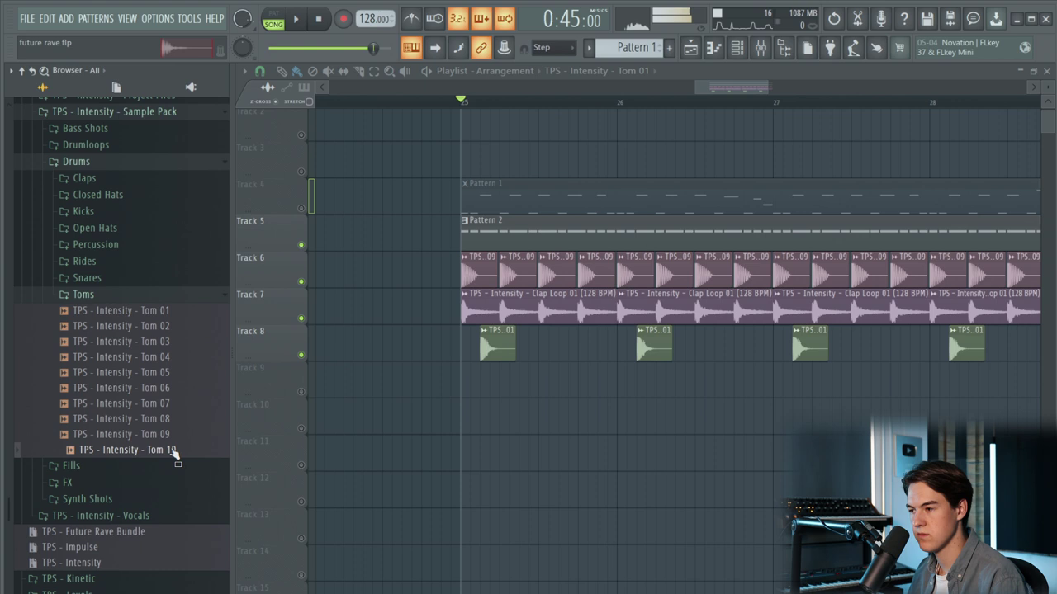
pyautogui.moveTo(173, 452); pyautogui.dragTo(557, 378)
pyautogui.press('space')
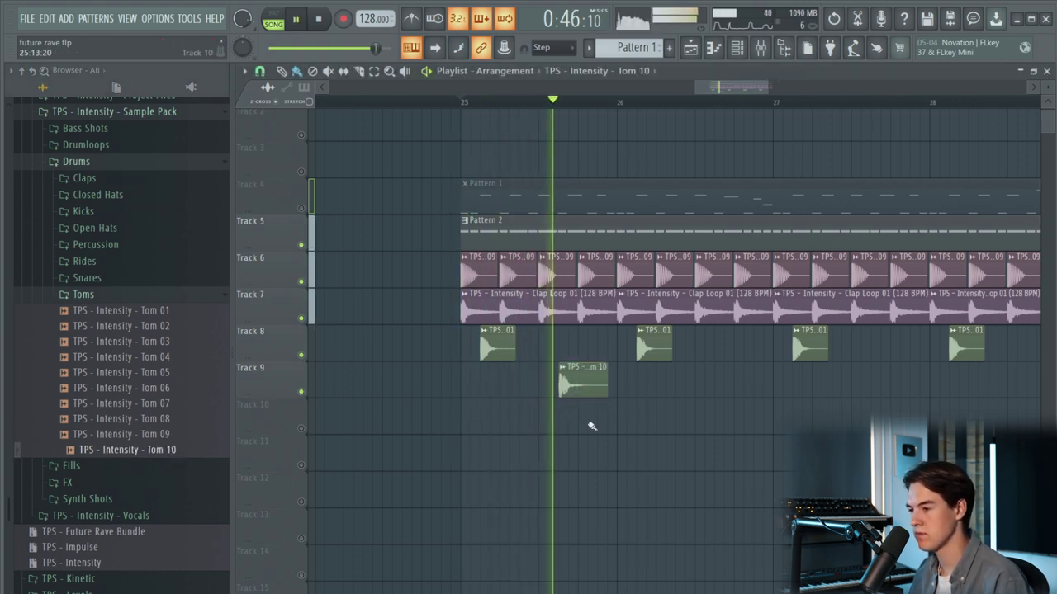
# - Add a fade-out to Tom 10 and lower its channel pitch by about 101 cents
pyautogui.doubleClick(575, 380)
pyautogui.press('space')
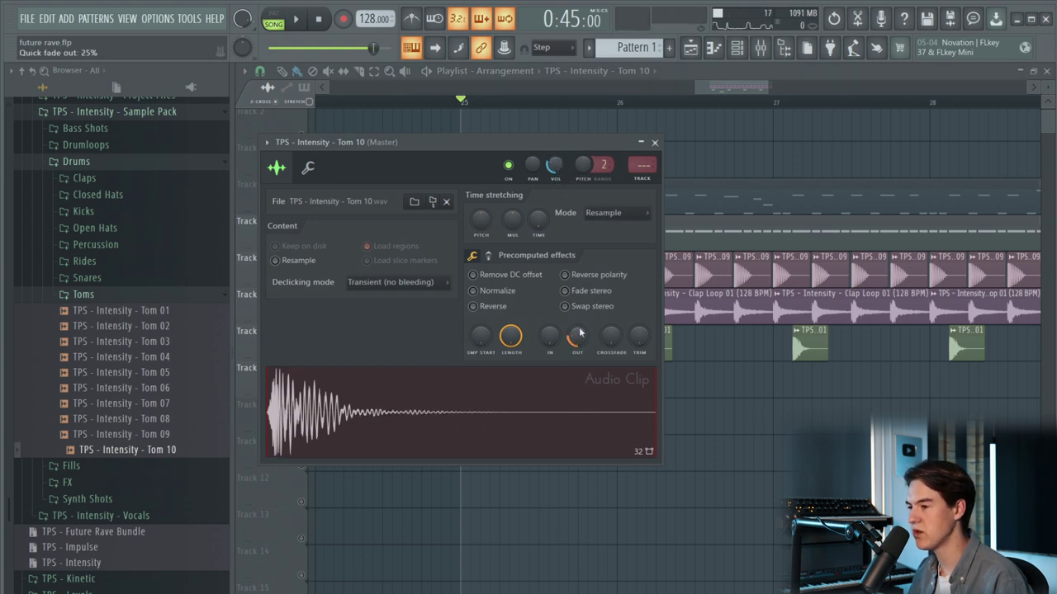
pyautogui.press('space')
pyautogui.moveTo(582, 165); pyautogui.dragTo(588, 174)
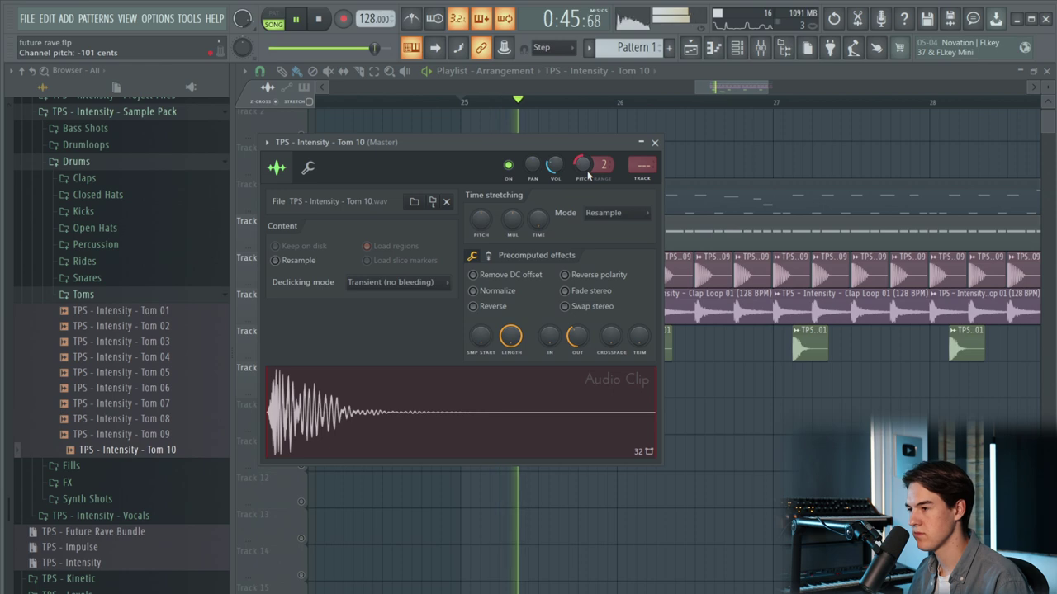
pyautogui.press('Escape')
# - Duplicate the Tom 10 clip along track 9 through bar 29 and move the bar 26 copy one beat earlier
pyautogui.press('space')
pyautogui.moveTo(573, 383); pyautogui.dragTo(825, 380)
pyautogui.scroll(-1, 724, 417)
pyautogui.scroll(-1, 724, 417)
pyautogui.press('space')
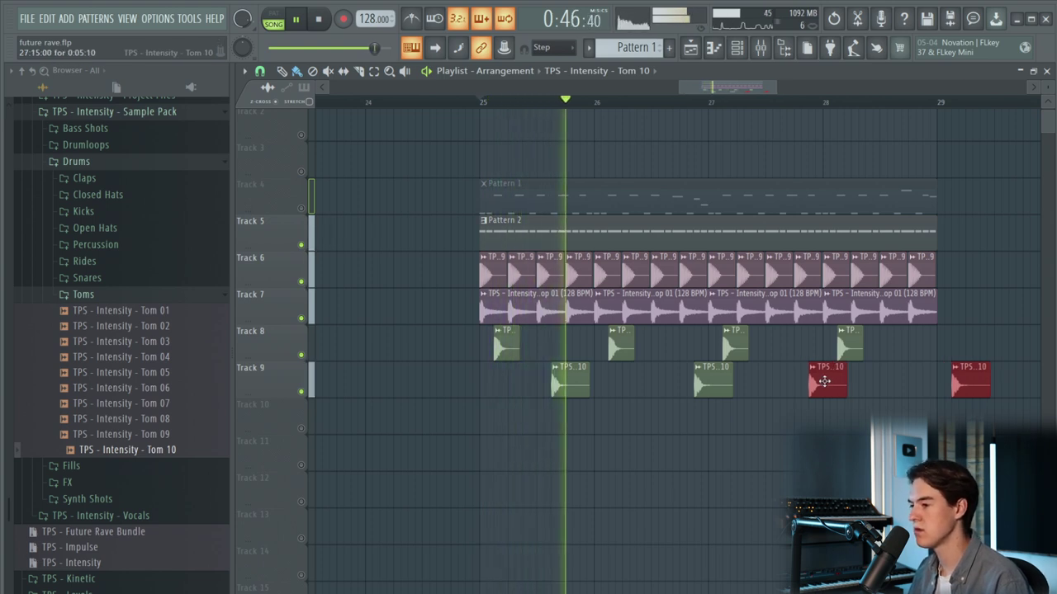
pyautogui.keyDown('ctrl'); pyautogui.click(799, 428); pyautogui.keyUp('ctrl')
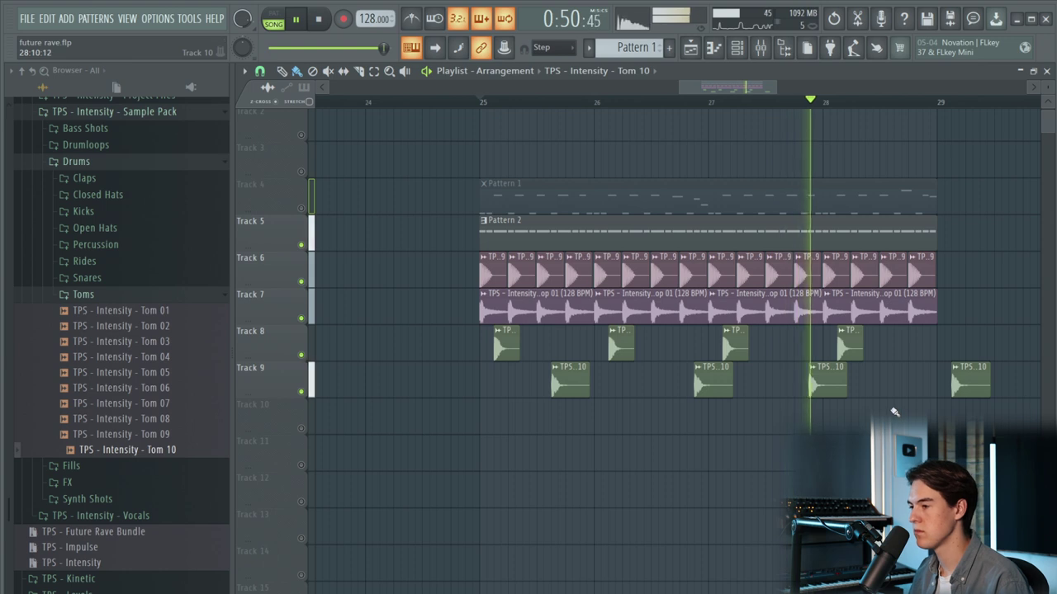
pyautogui.moveTo(995, 363); pyautogui.dragTo(600, 397)
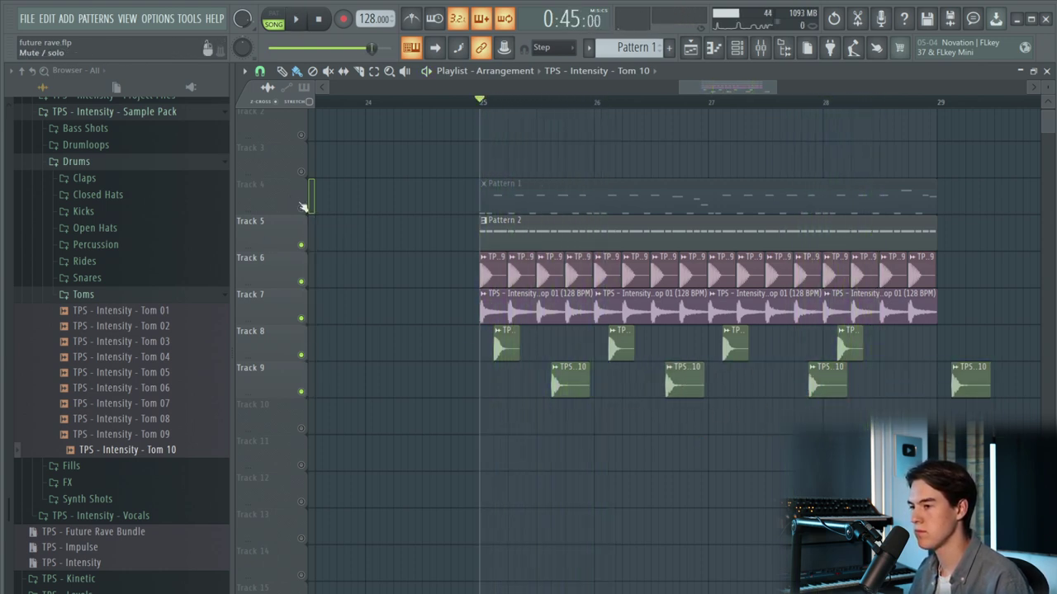
# - With the Pattern 1 track unmuted, replace the last two Tom 10 clips with copies of the first two in bars 27 and 28
pyautogui.click(301, 208)
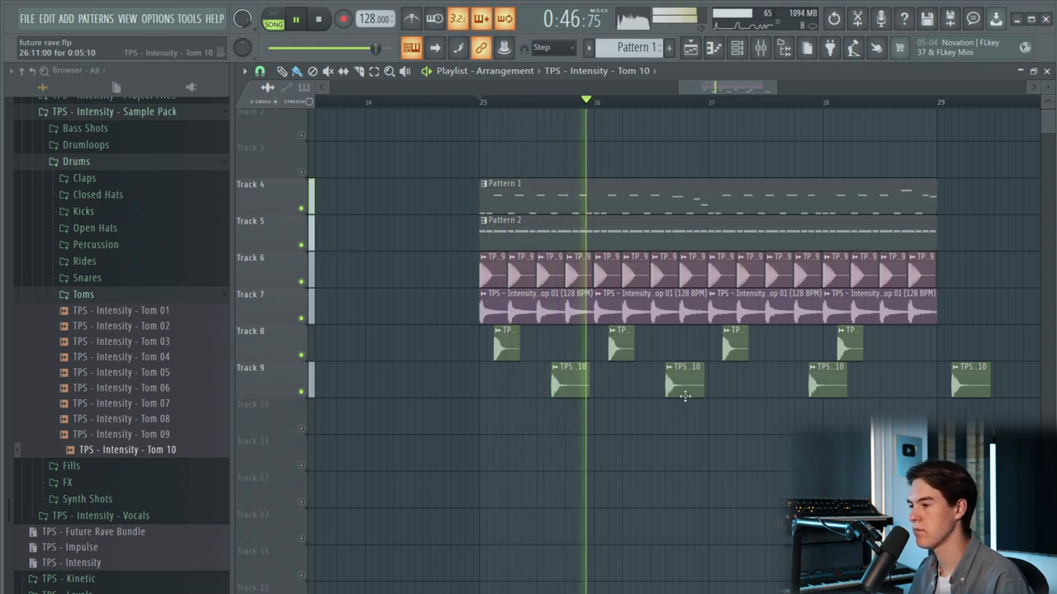
pyautogui.rightClick(828, 393)
pyautogui.rightClick(970, 392)
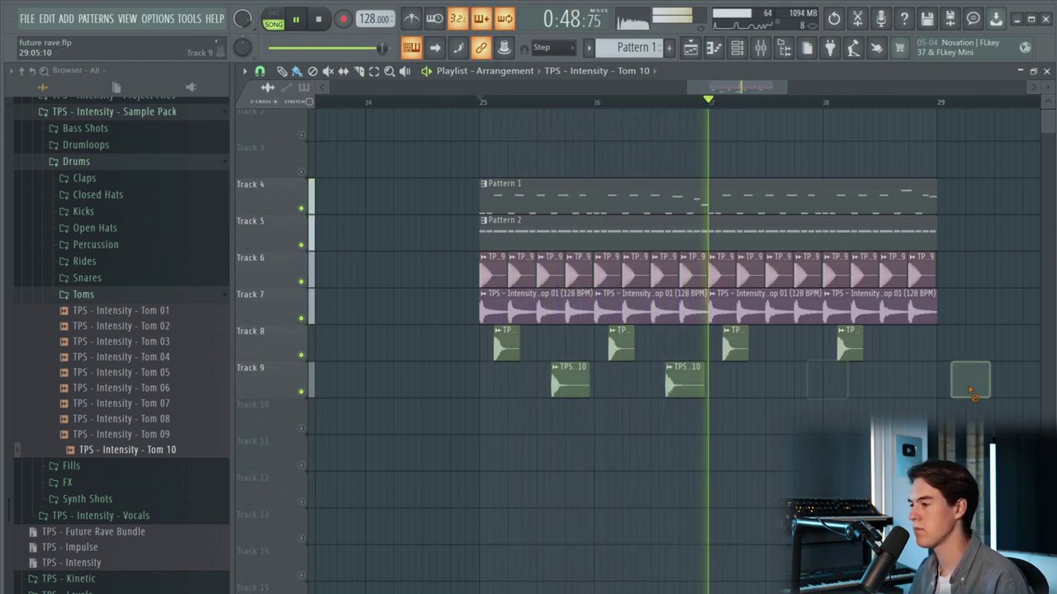
pyautogui.moveTo(835, 389); pyautogui.dragTo(573, 383)
pyautogui.moveTo(572, 380); pyautogui.dragTo(802, 377)
# - Replay the section, mute the Pattern 1 and Pattern 2 tracks, and lower Tom 01's channel volume to about 18%
pyautogui.press('space')
pyautogui.press('space')
pyautogui.press('space')
pyautogui.click(301, 208)
pyautogui.keyDown('ctrl'); pyautogui.scroll(2, 383, 286); pyautogui.keyUp('ctrl')
pyautogui.click(301, 246)
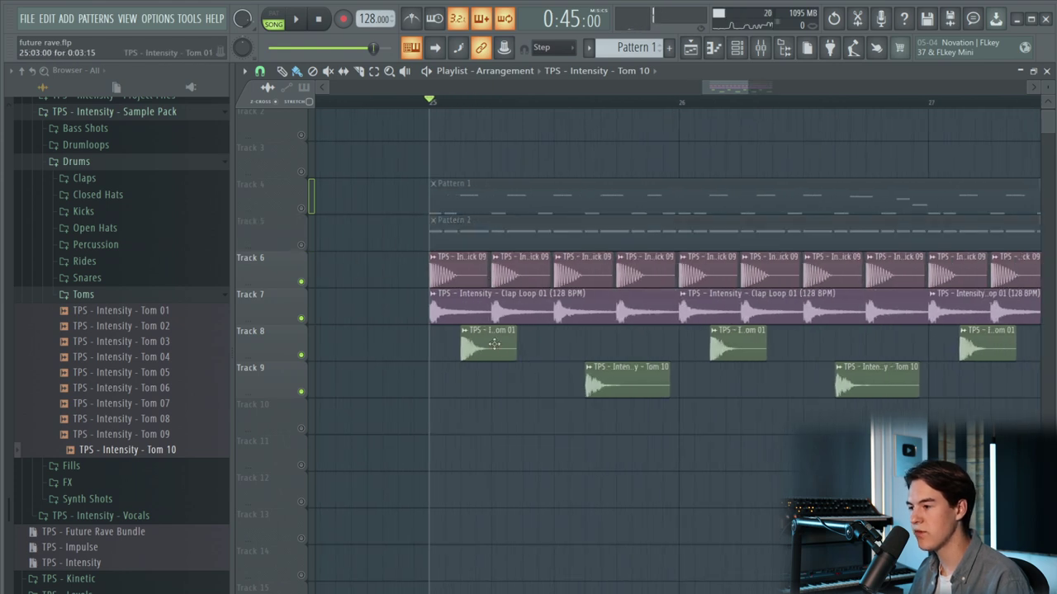
pyautogui.doubleClick(498, 353)
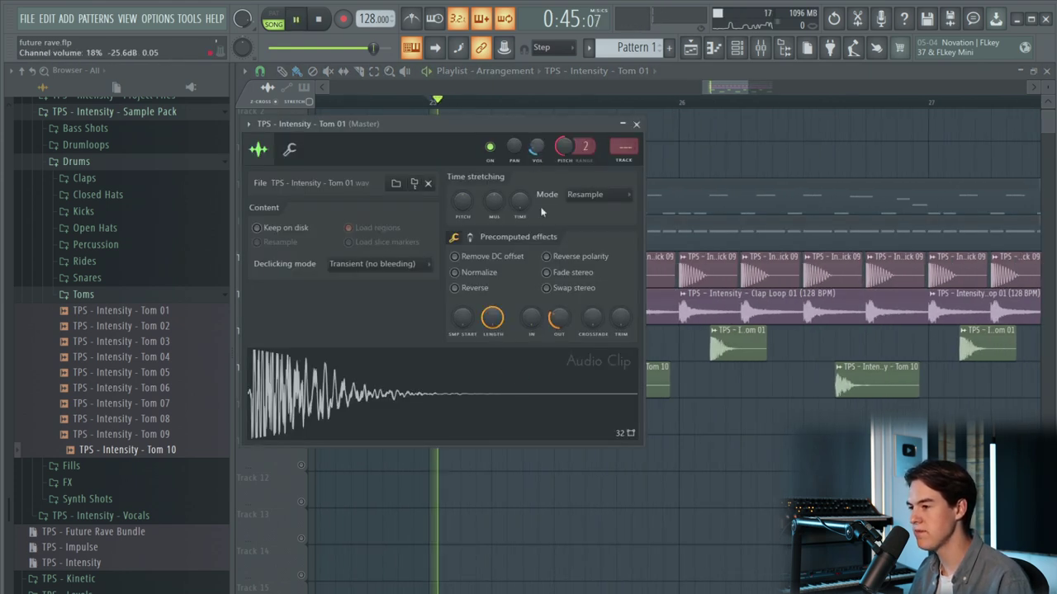
# - Lower the Tom 10 sample's channel volume to about 14% during playback and close its settings
pyautogui.doubleClick(630, 383)
pyautogui.press('space')
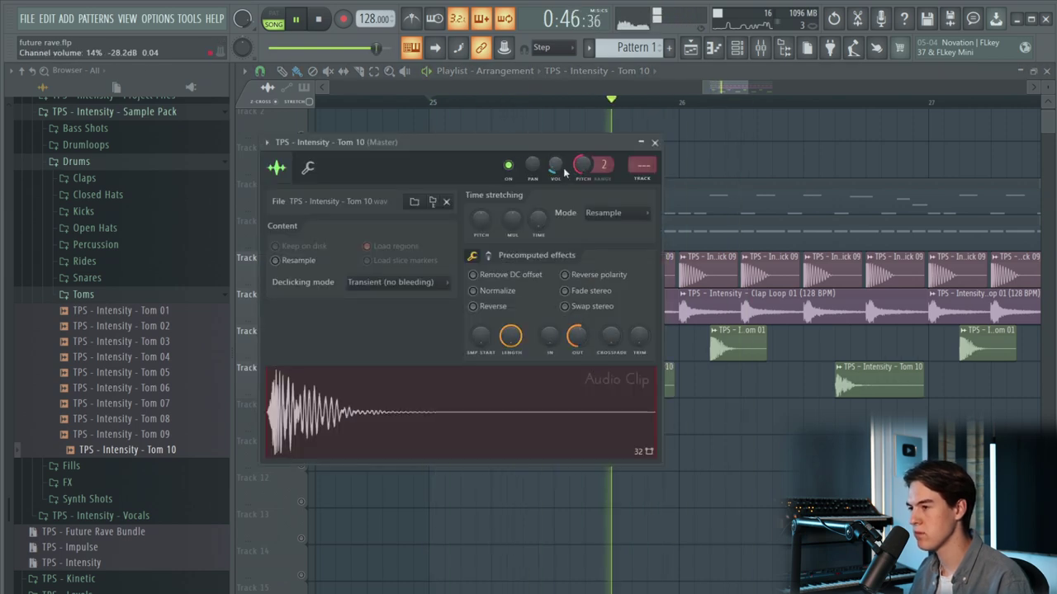
pyautogui.click(655, 142)
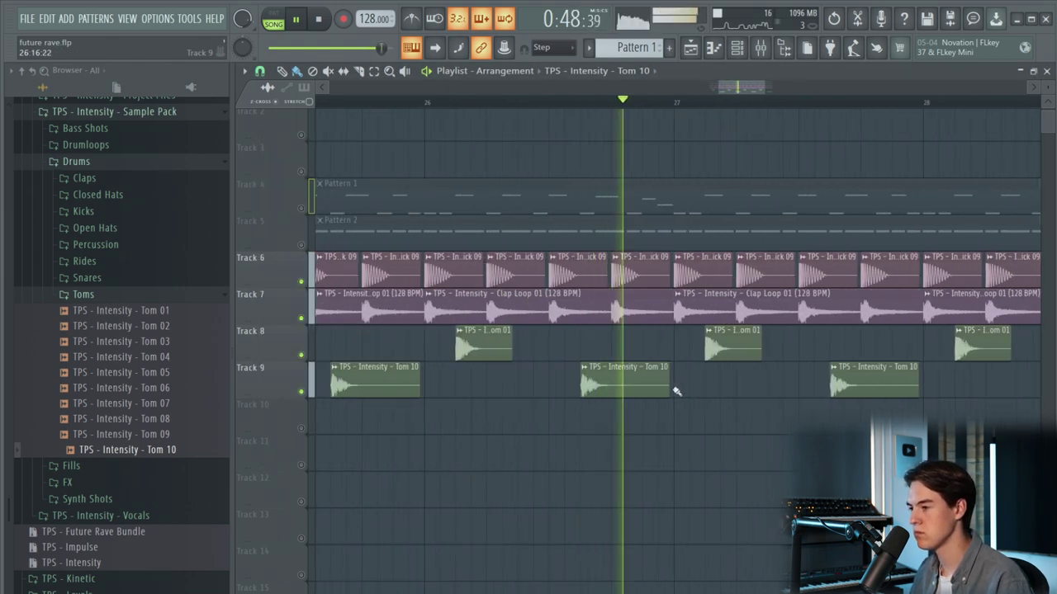
# - Unmute the Pattern 1 and Pattern 2 tracks to hear the toms within the full arrangement
pyautogui.scroll(-3, 675, 391)
pyautogui.click(302, 245)
pyautogui.click(302, 209)
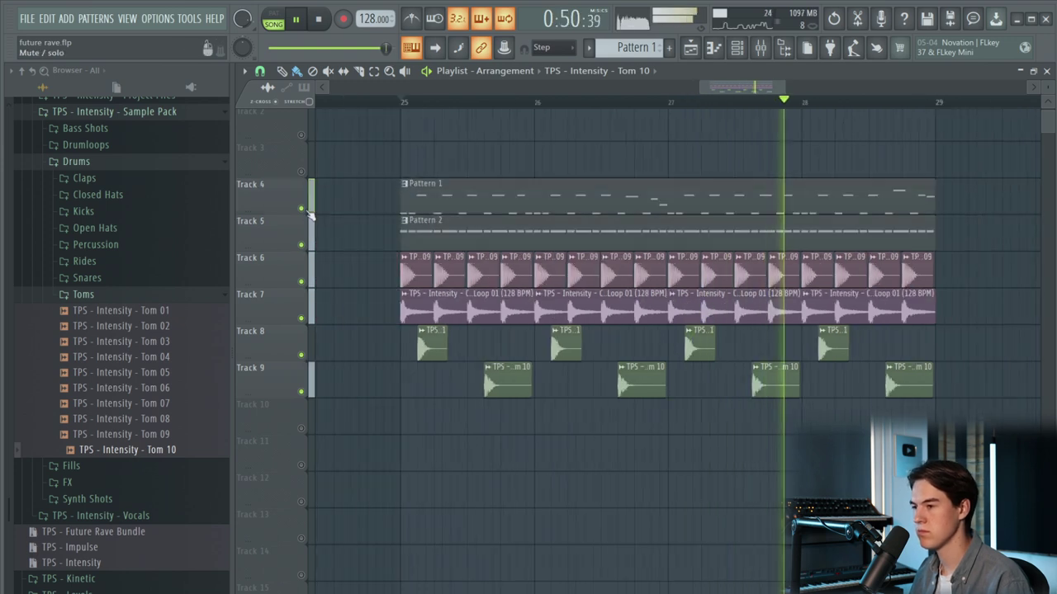
# - Stop playback and isolate the two tom tracks, 8 and 9, by muting all the other tracks
pyautogui.press('space')
pyautogui.rightClick(304, 358)
pyautogui.press('Escape')
pyautogui.rightClick(302, 357)
pyautogui.click(303, 392)
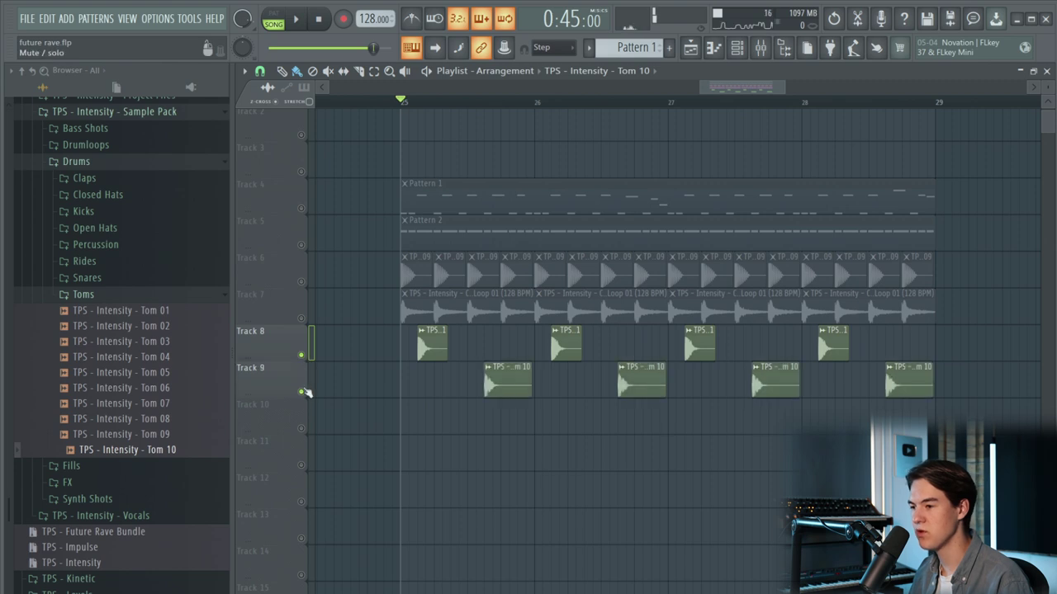
pyautogui.press('space')
# - Route the Tom 01 channel to mixer insert 20 and load Fruity Reeverb 2 in effect slot 5
pyautogui.press('F6')
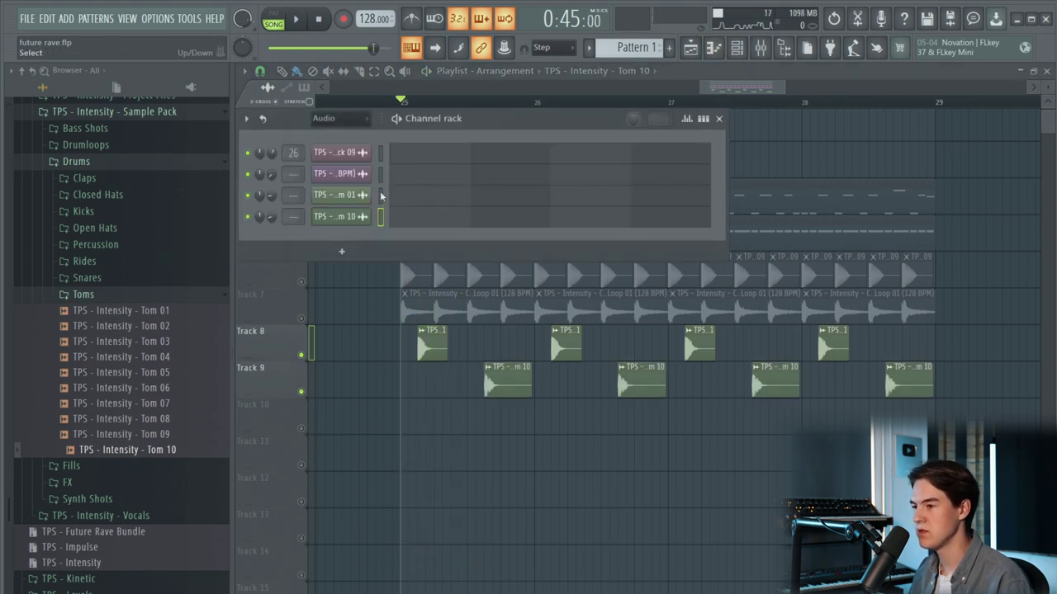
pyautogui.click(761, 47)
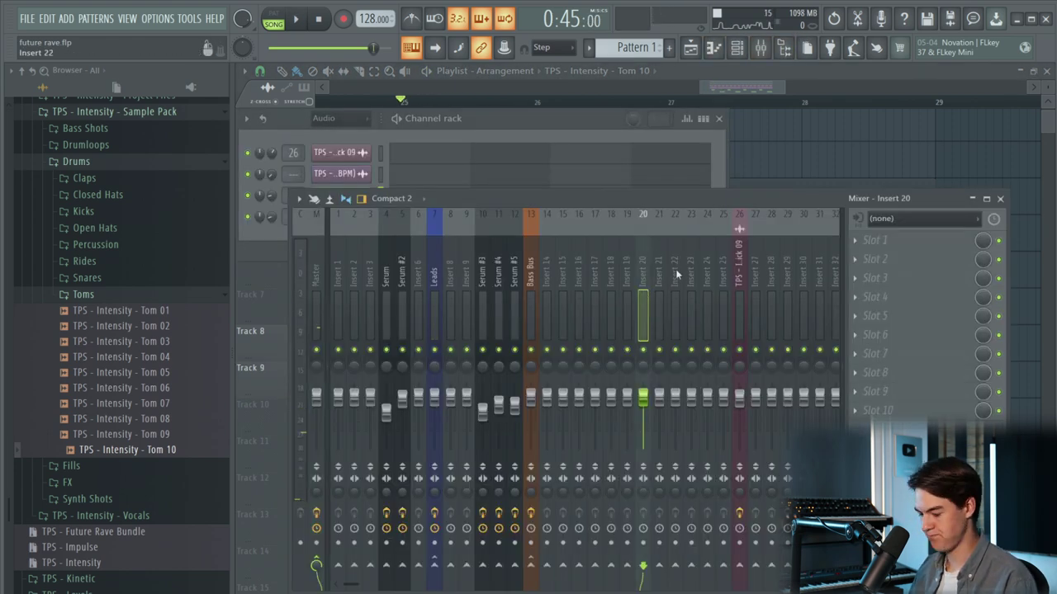
pyautogui.click(882, 322)
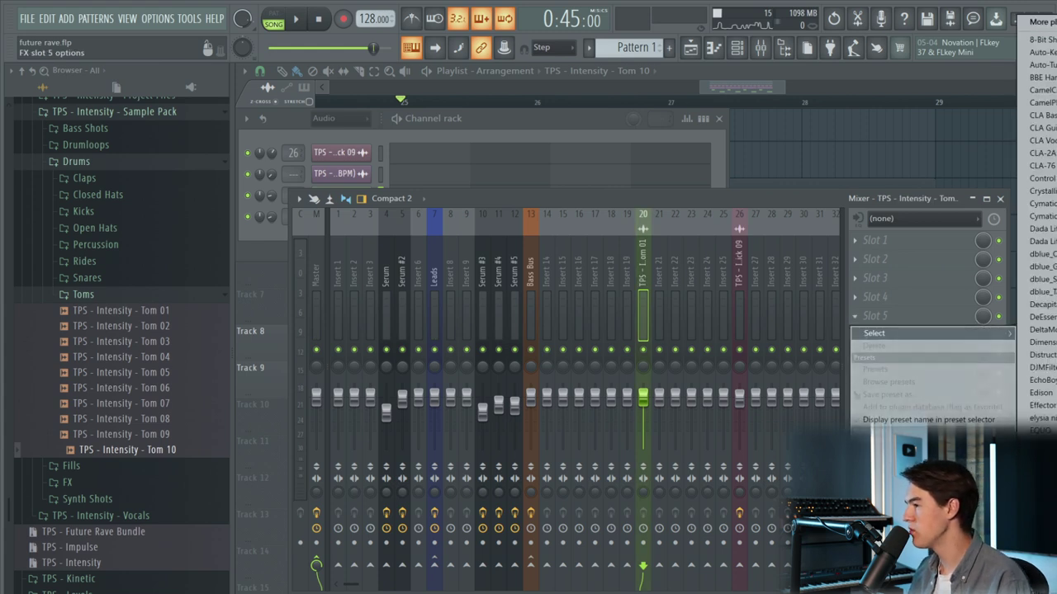
pyautogui.click(1053, 347)
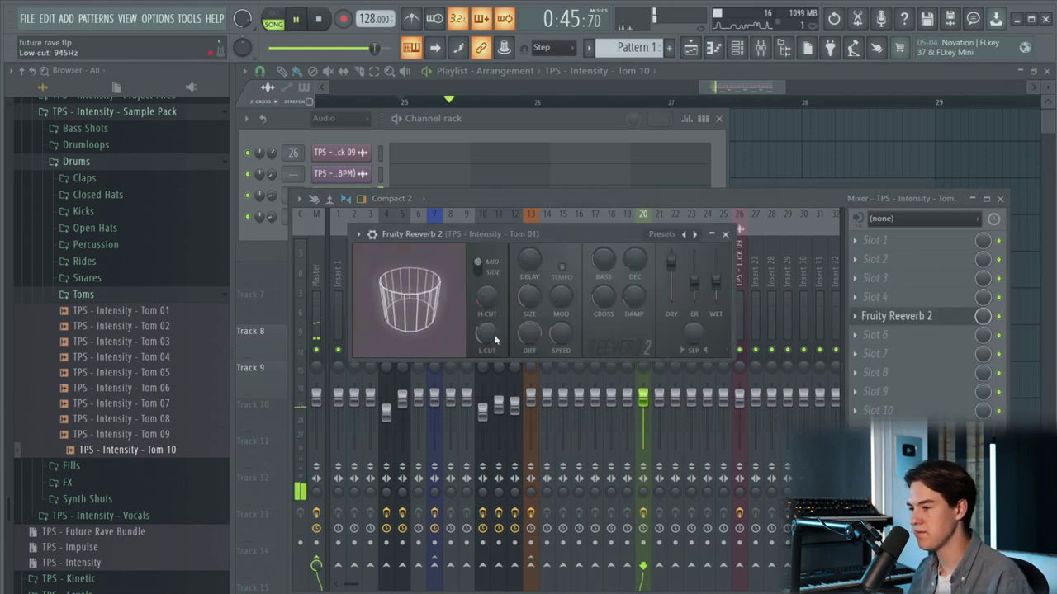
# - Set Reeverb 2's decay to 0.1 s and wet level to about 45%, adjust its low cut, and bypass it to compare
pyautogui.moveTo(715, 284); pyautogui.dragTo(721, 263)
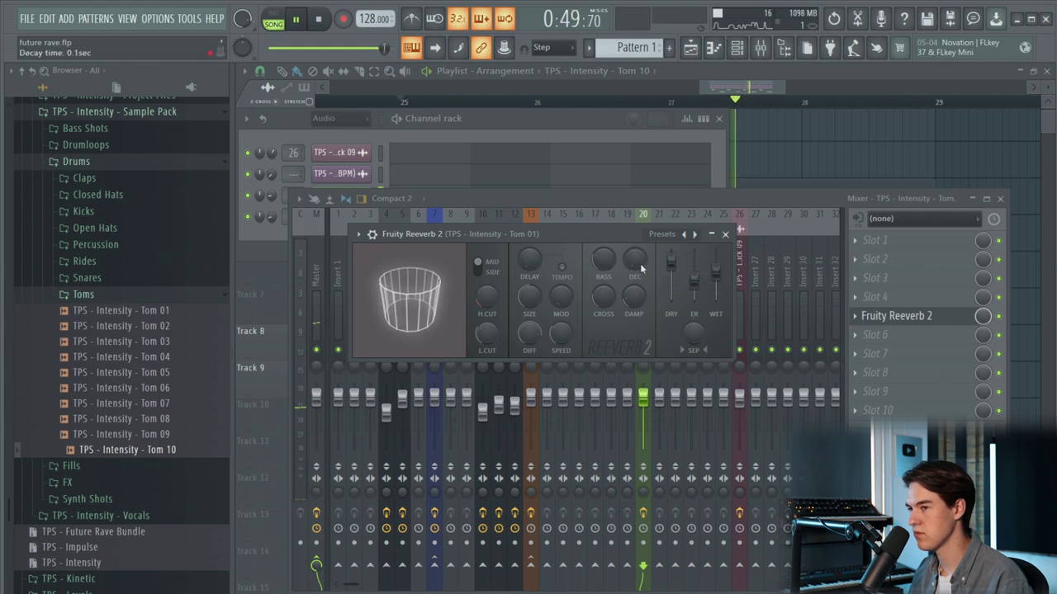
pyautogui.moveTo(492, 332); pyautogui.dragTo(493, 316)
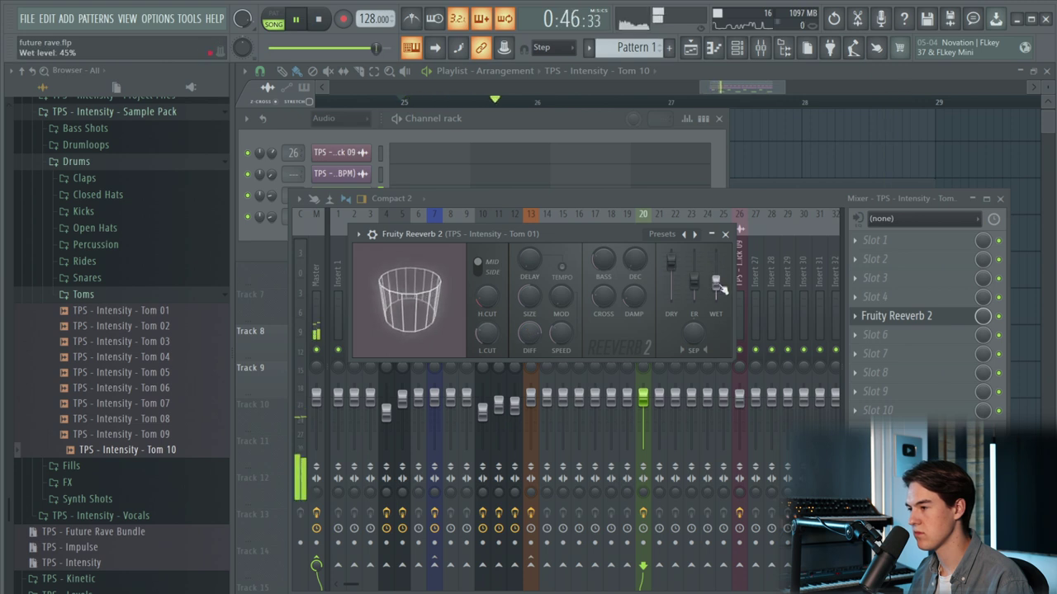
pyautogui.click(998, 318)
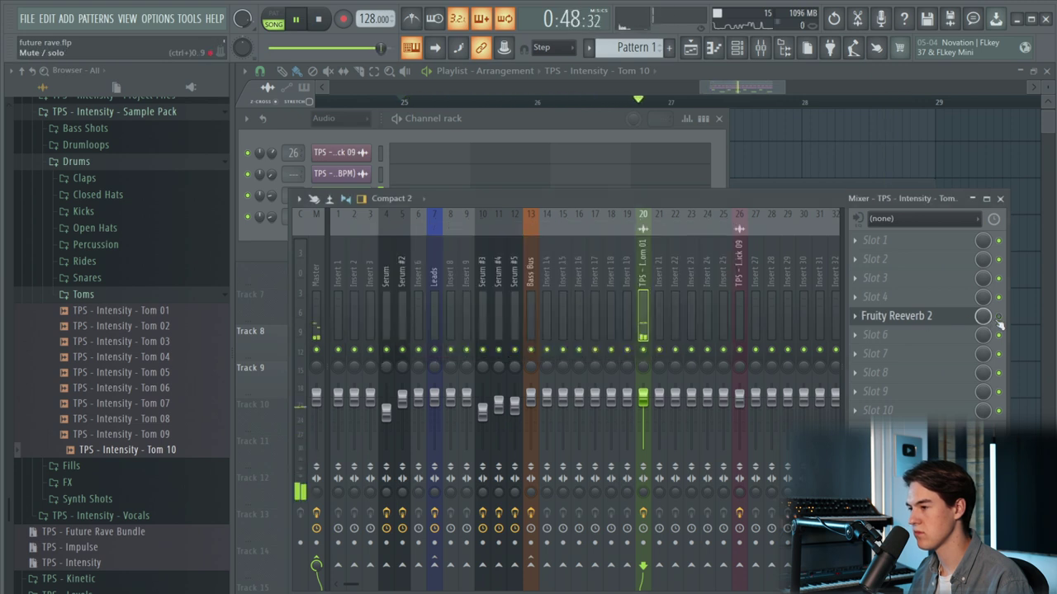
# - Close the mixer and channel rack, unmute tracks 4 to 7, and play the whole arrangement with the toms
pyautogui.click(471, 133)
pyautogui.click(761, 165)
pyautogui.press('space')
pyautogui.click(301, 318)
pyautogui.click(302, 282)
pyautogui.press('space')
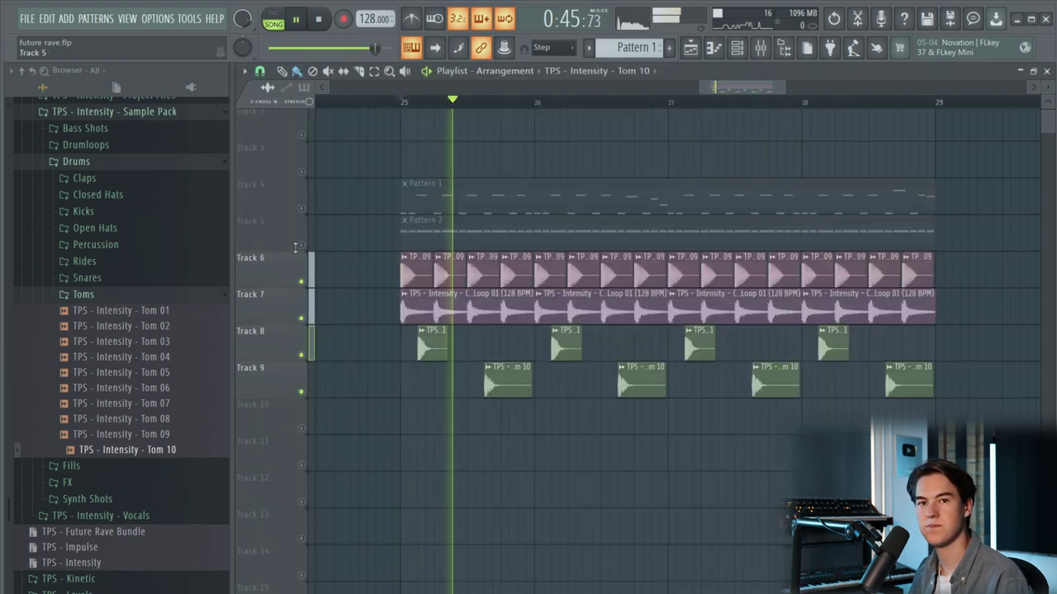
pyautogui.click(299, 246)
pyautogui.click(301, 208)
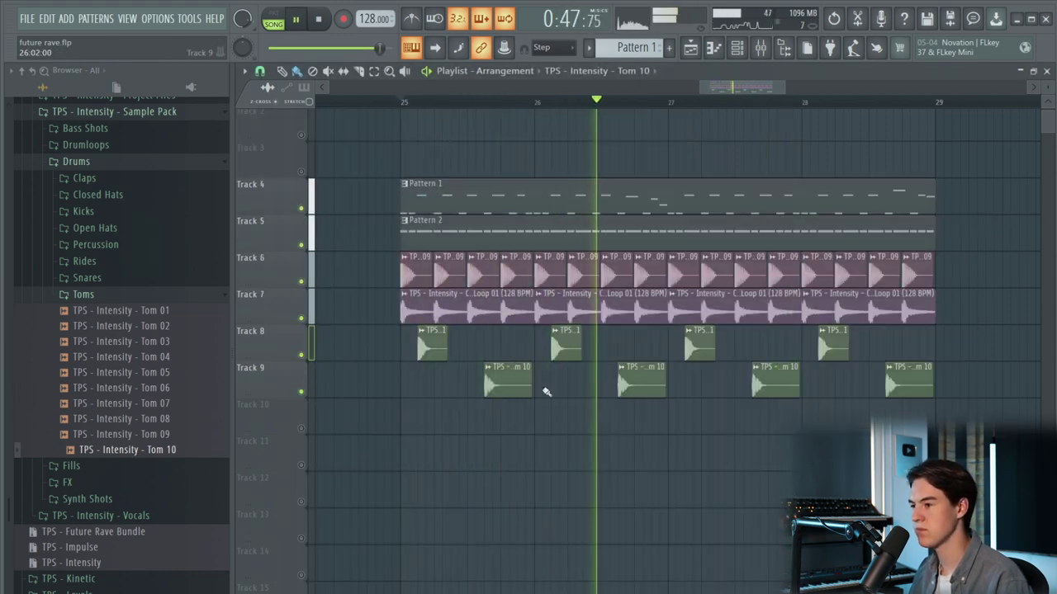
pyautogui.keyDown('ctrl'); pyautogui.scroll(-3, 556, 410); pyautogui.keyUp('ctrl')
pyautogui.keyDown('ctrl'); pyautogui.scroll(2, 661, 412); pyautogui.keyUp('ctrl')
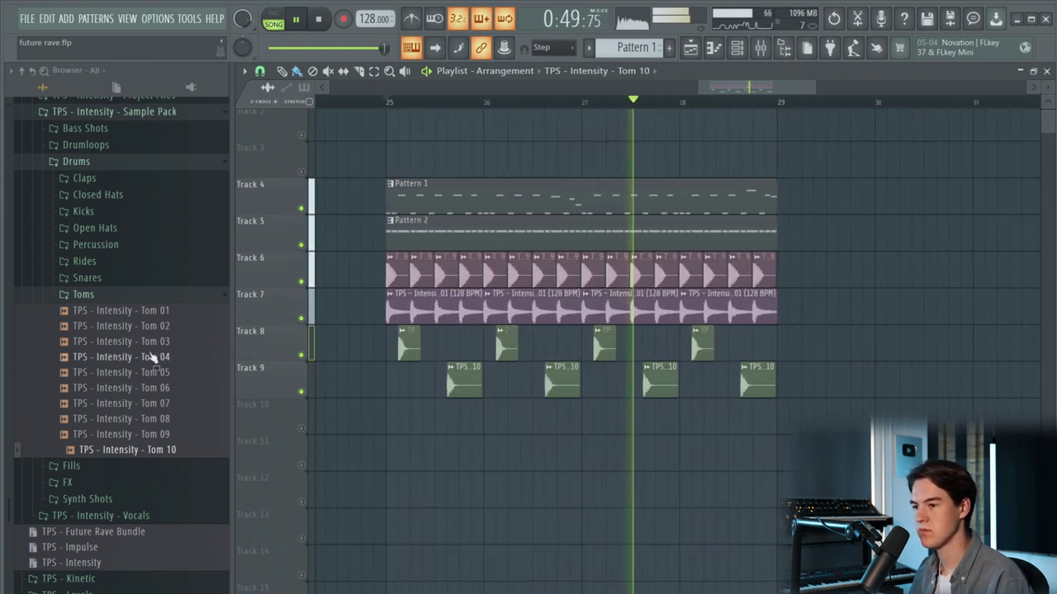
# - Place the Downlifter 01 sample from the FX Downlifters folder on track 10 at bar 25 and unmute that track
pyautogui.click(116, 294)
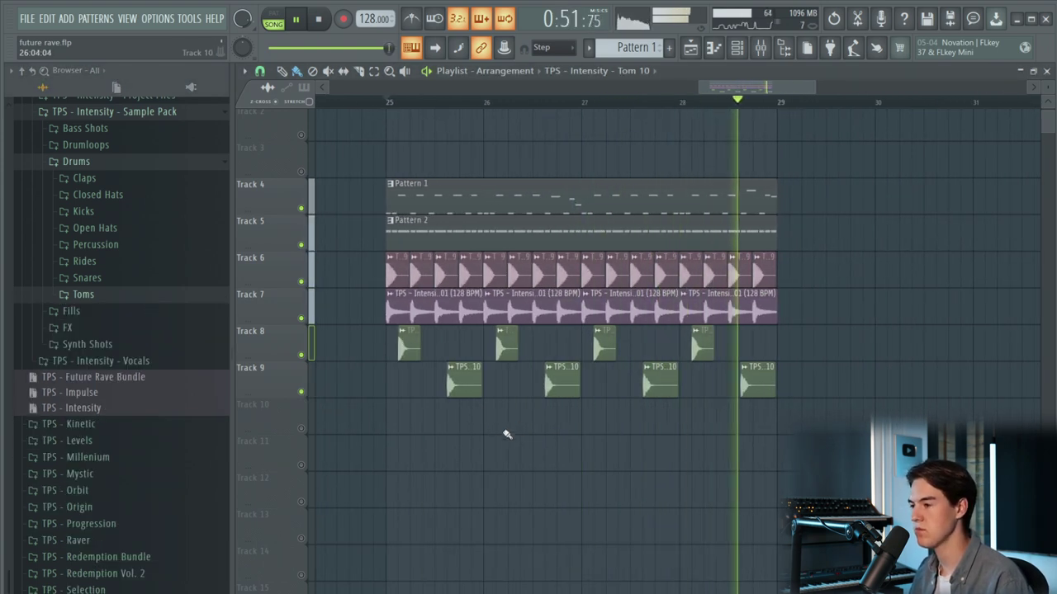
pyautogui.press('space')
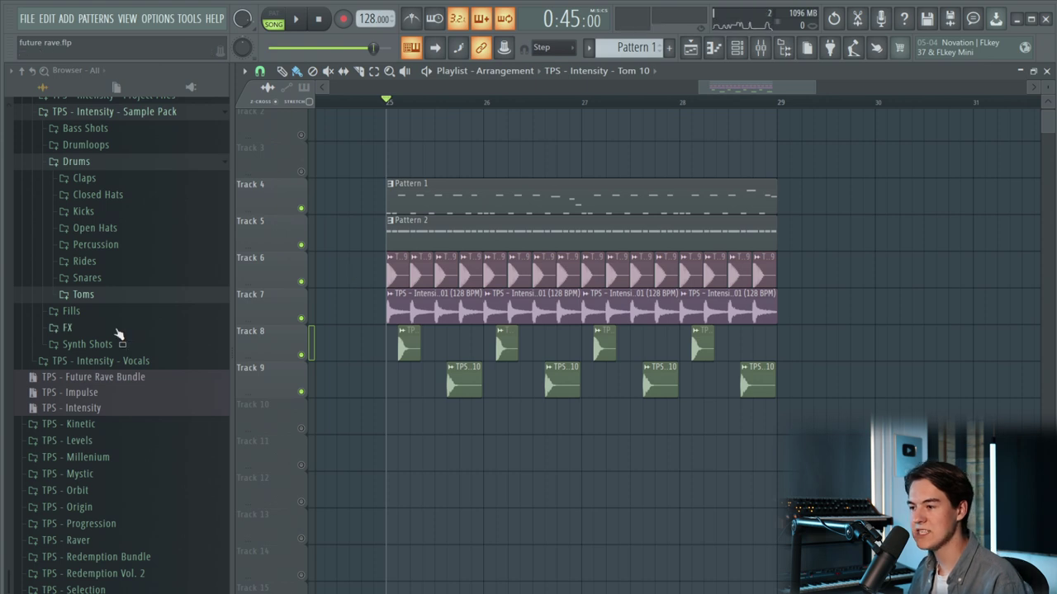
pyautogui.click(118, 330)
pyautogui.click(103, 345)
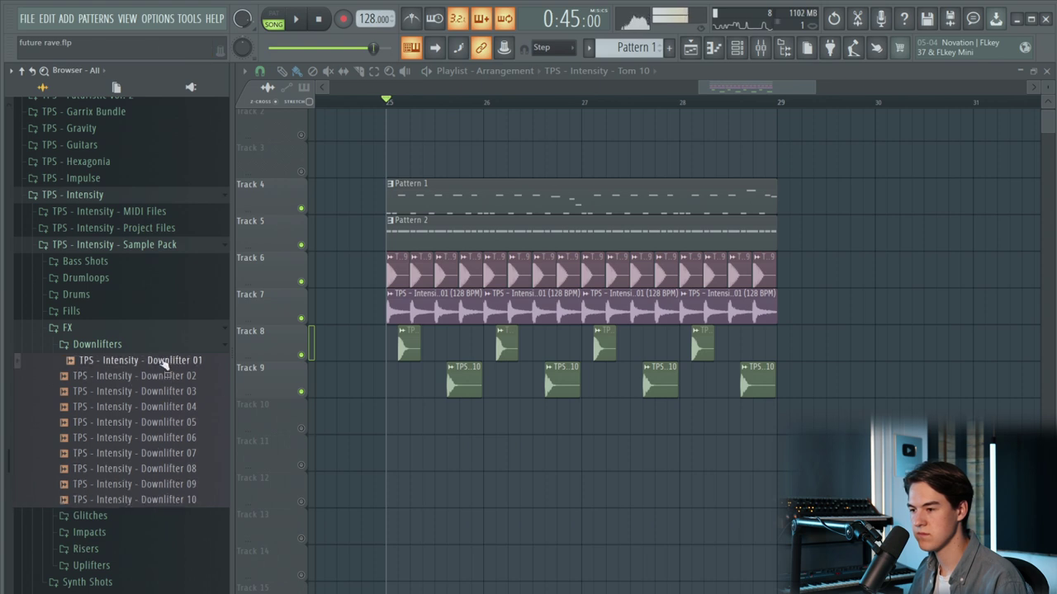
pyautogui.moveTo(164, 363); pyautogui.dragTo(471, 442)
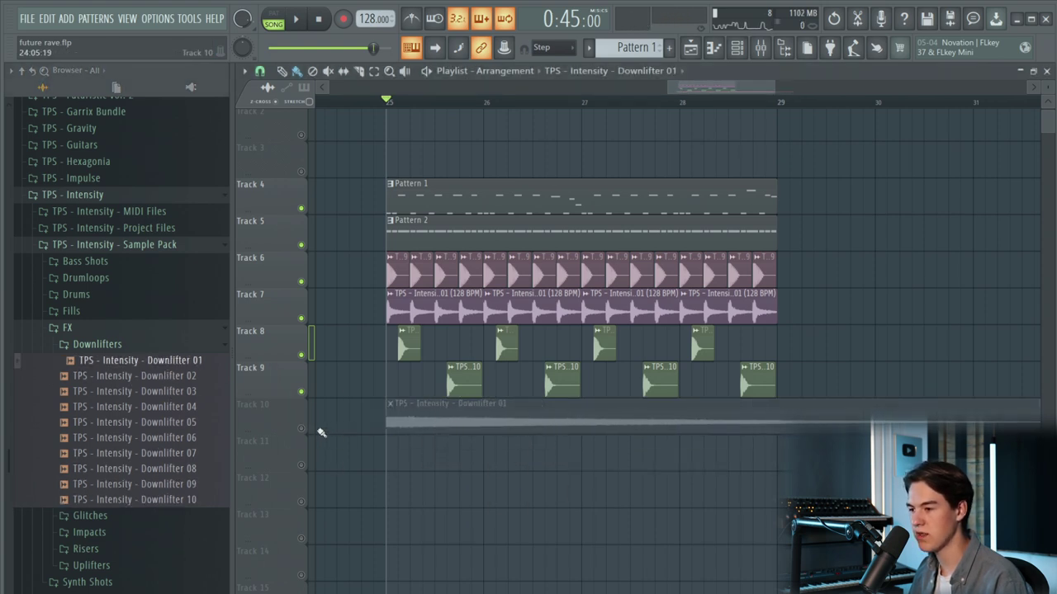
pyautogui.click(302, 429)
# - Set the Downlifter 01 channel volume to about 16% and mute the Pattern 1 track to check the level in playback
pyautogui.doubleClick(429, 406)
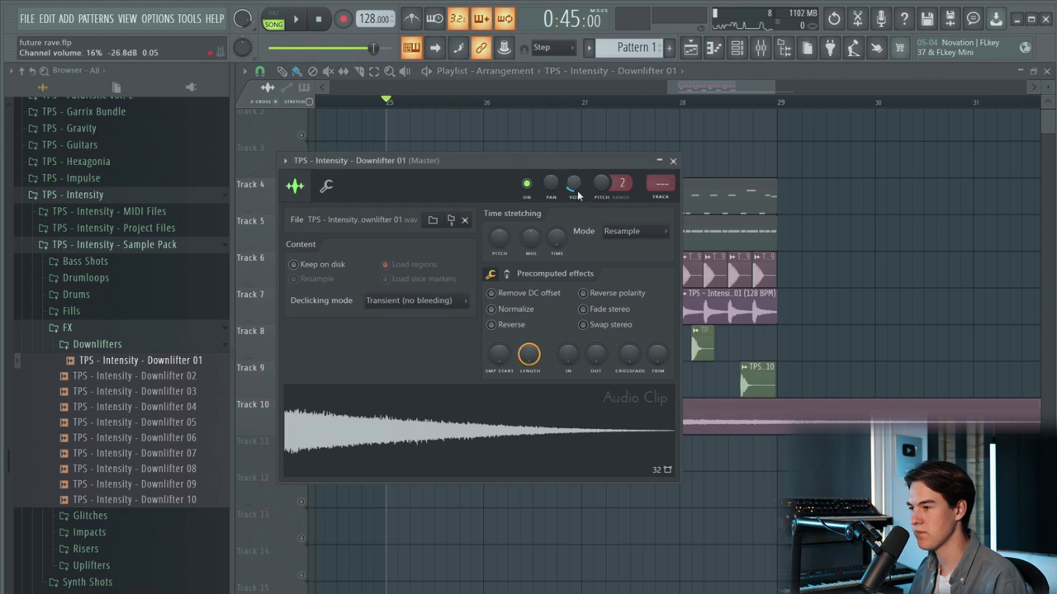
pyautogui.press('Escape')
pyautogui.click(302, 208)
pyautogui.press('space')
pyautogui.doubleClick(454, 414)
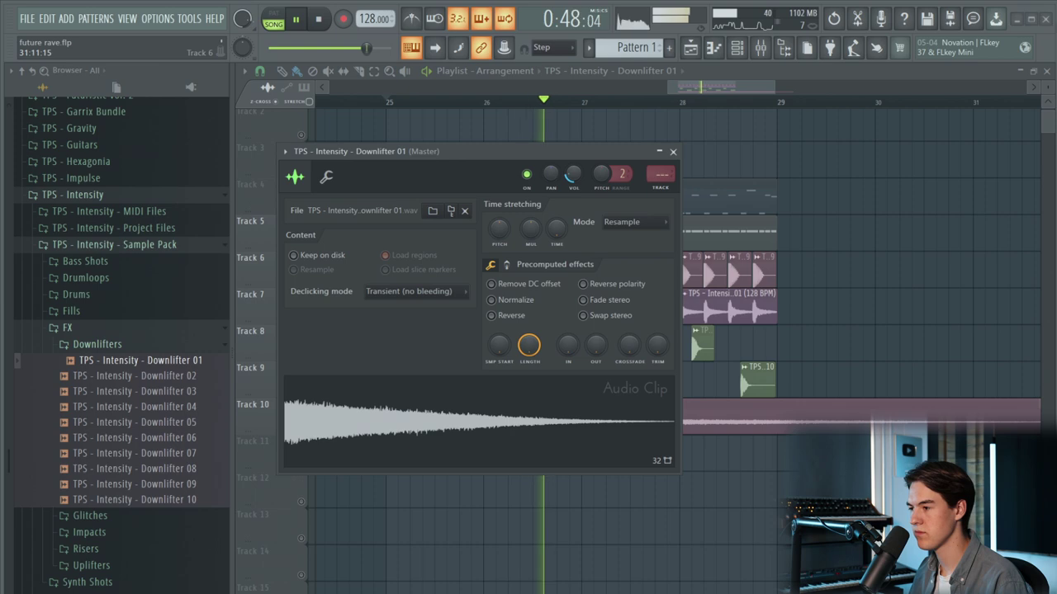
pyautogui.press('space')
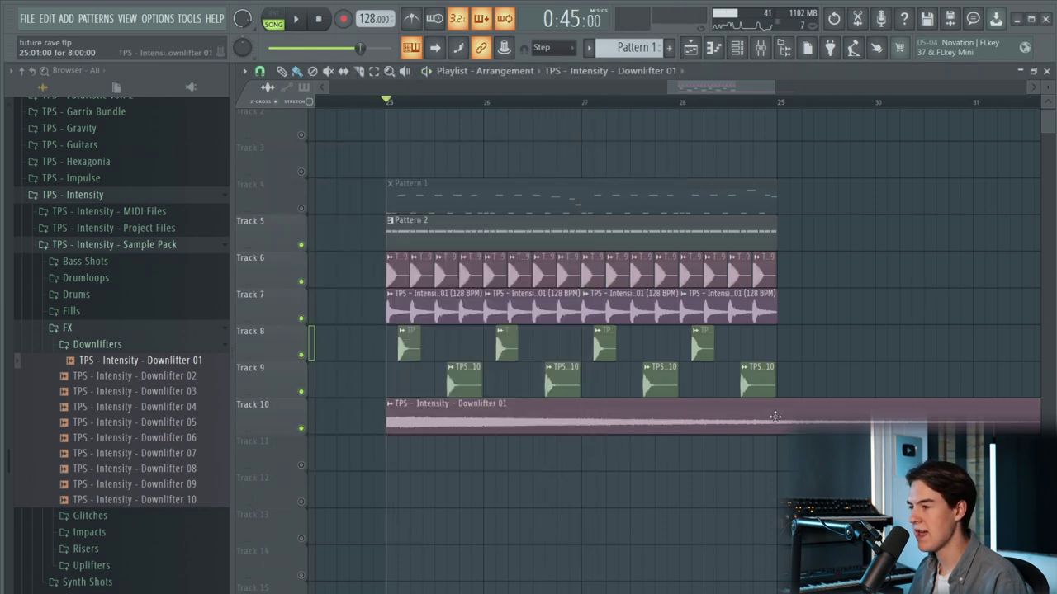
# - Route Downlifter 01 to mixer insert 25 and load Kickstart in slot 5 with its mix at about 85%
pyautogui.click(779, 52)
pyautogui.click(719, 277)
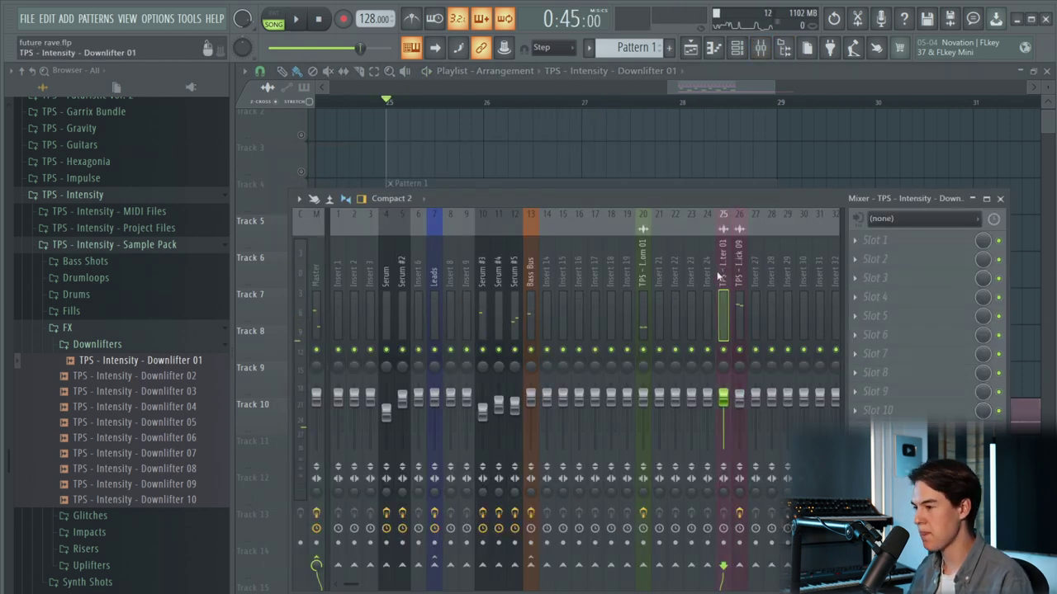
pyautogui.click(923, 318)
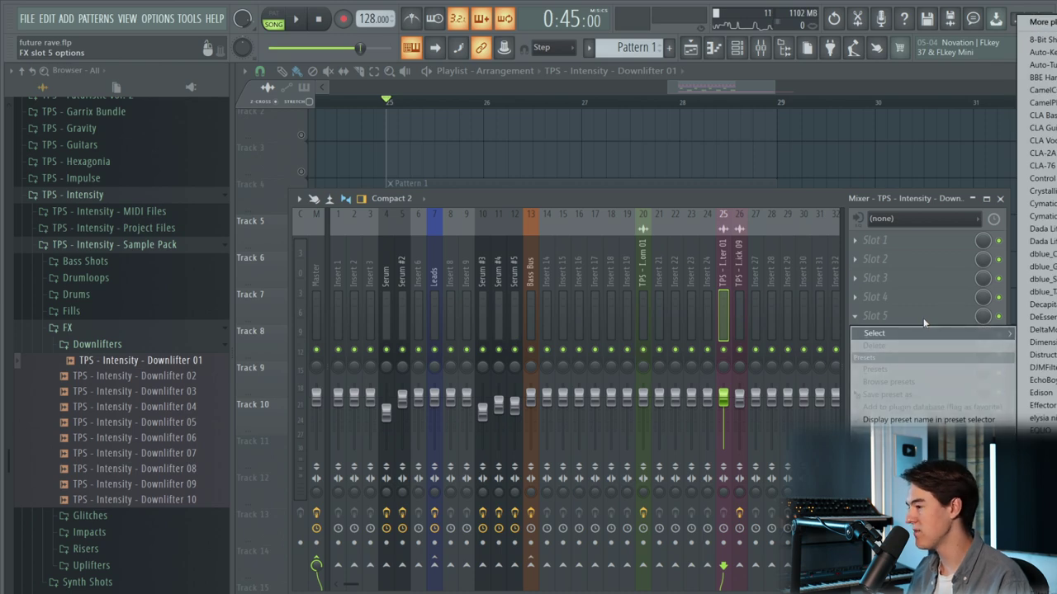
pyautogui.press('k')
pyautogui.press('space')
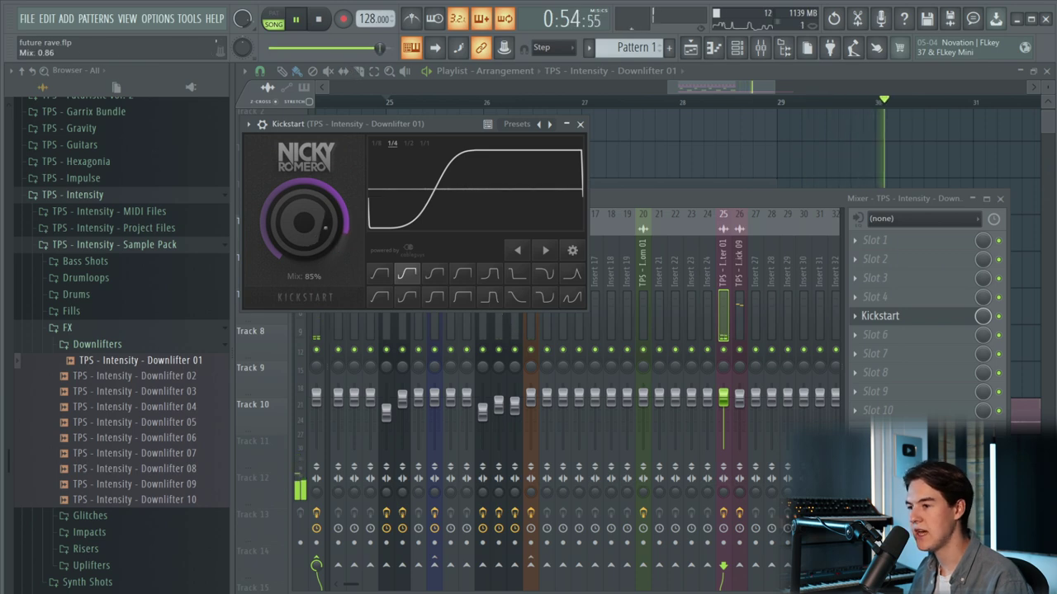
# - Replay the arrangement and rebalance the Downlifter 01 and Clap Loop 01 volumes, setting the clap loop to about 14%
pyautogui.click(811, 160)
pyautogui.press('space')
pyautogui.press('space')
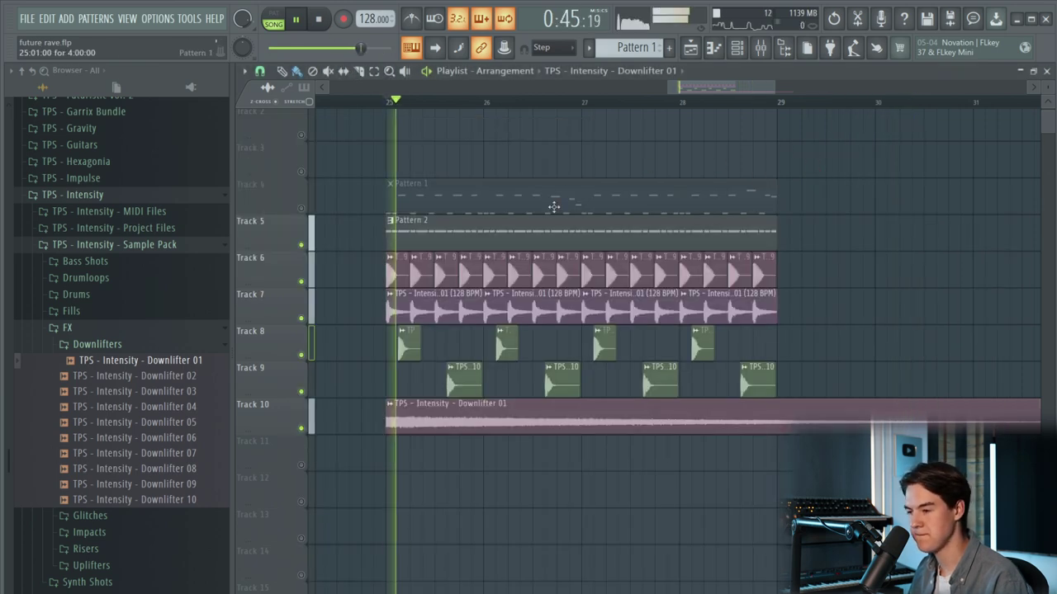
pyautogui.doubleClick(466, 429)
pyautogui.click(823, 232)
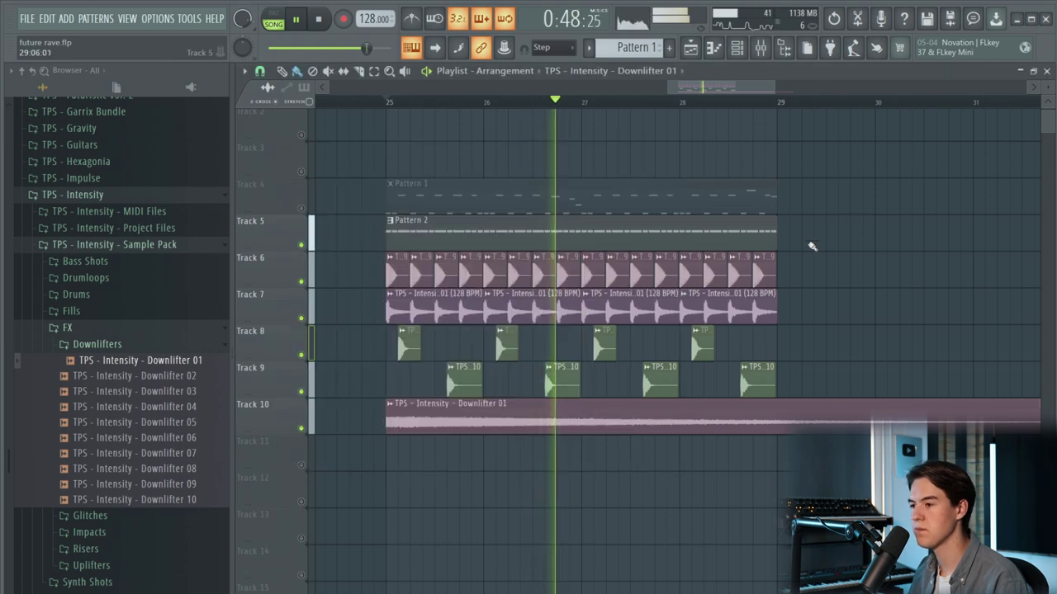
pyautogui.doubleClick(562, 309)
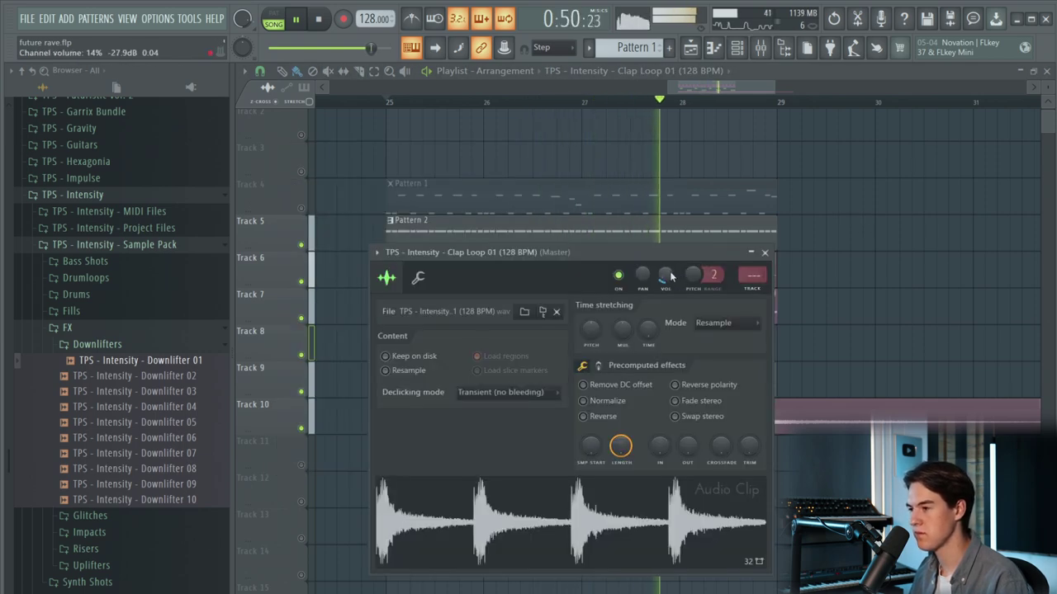
pyautogui.click(801, 280)
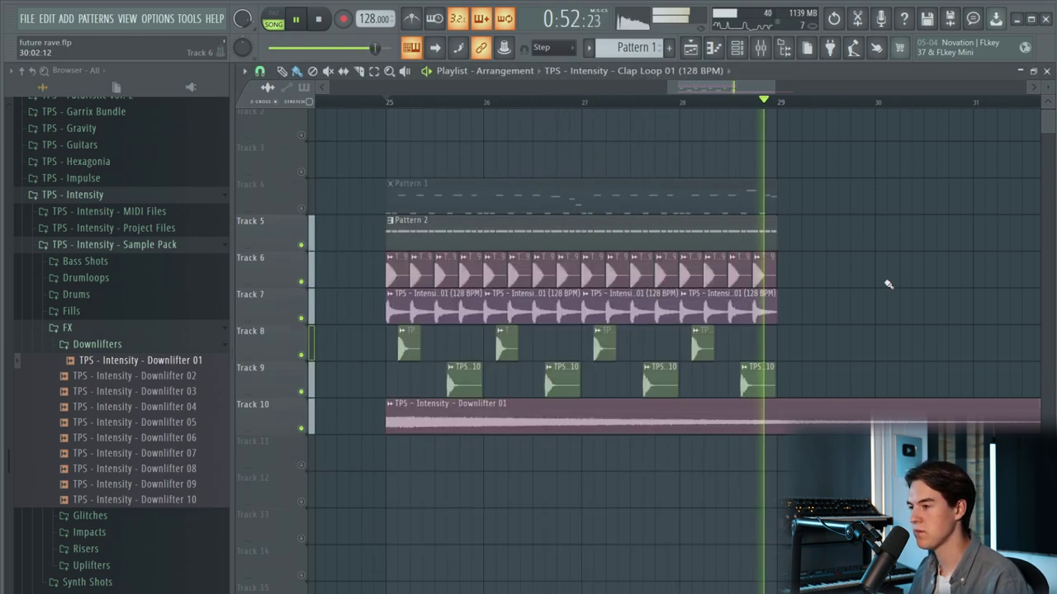
# - Move the Downlifter 01 clip down to track 11, make sure that track is unmuted, and restart playback
pyautogui.scroll(-3, 634, 469)
pyautogui.press('space')
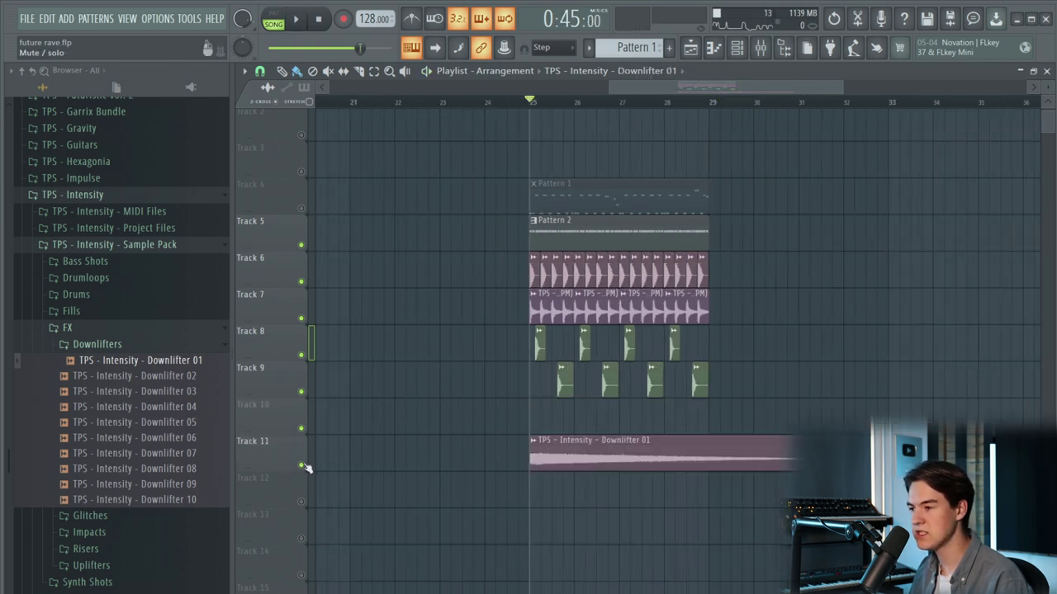
pyautogui.click(301, 465)
pyautogui.scroll(2, 743, 438)
pyautogui.press('space')
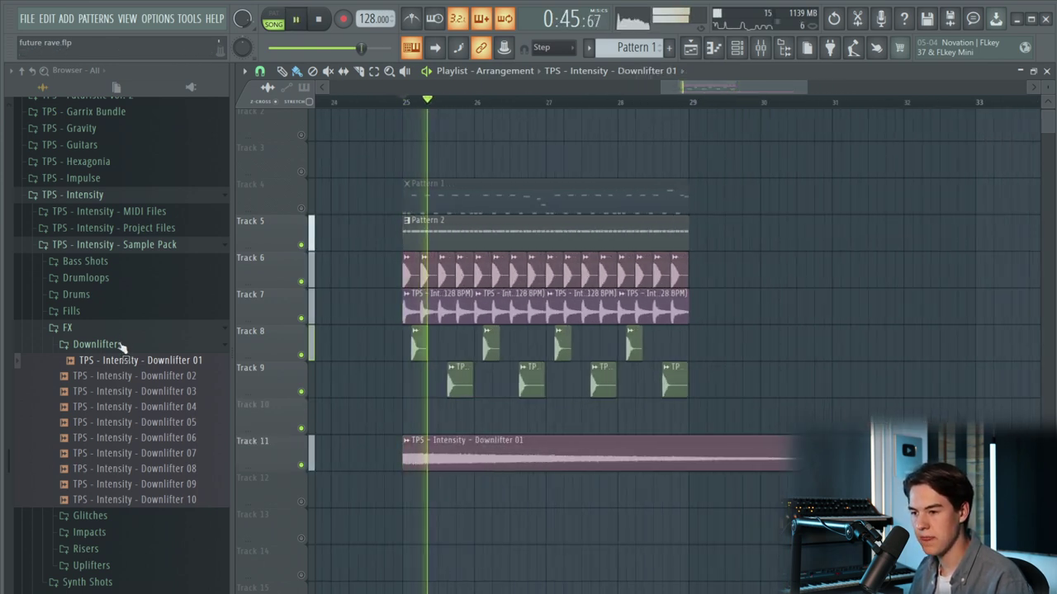
# - Duplicate the kick, clap and tom clips on tracks 6 to 9 so they repeat from bar 29 to bar 33
pyautogui.moveTo(748, 383); pyautogui.dragTo(405, 252)
pyautogui.hotkey('ctrl', 'b')
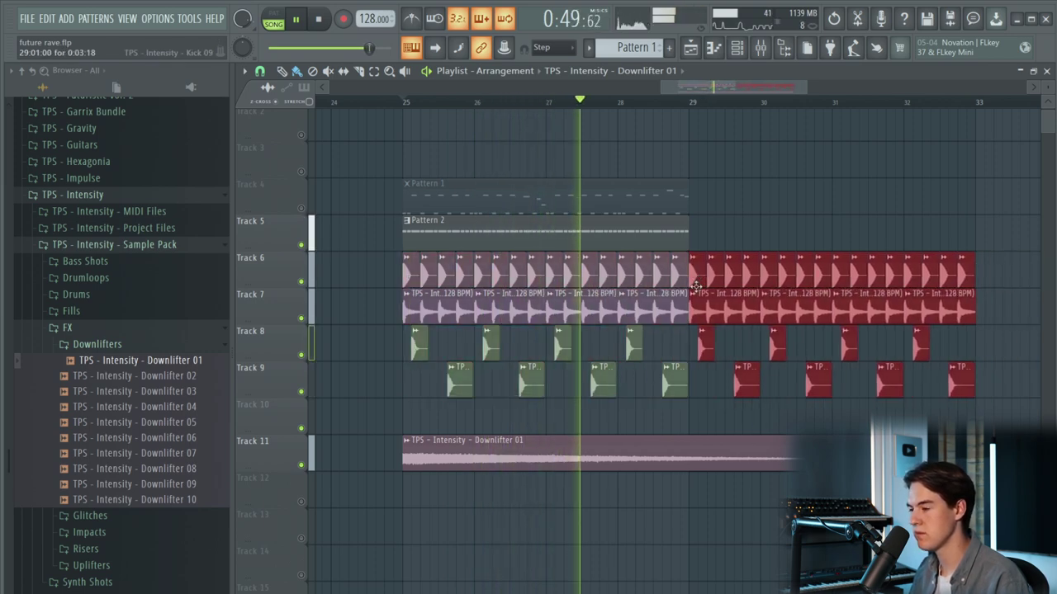
pyautogui.scroll(-3, 696, 286)
pyautogui.scroll(2, 795, 342)
pyautogui.keyDown('ctrl'); pyautogui.click(953, 332); pyautogui.keyUp('ctrl')
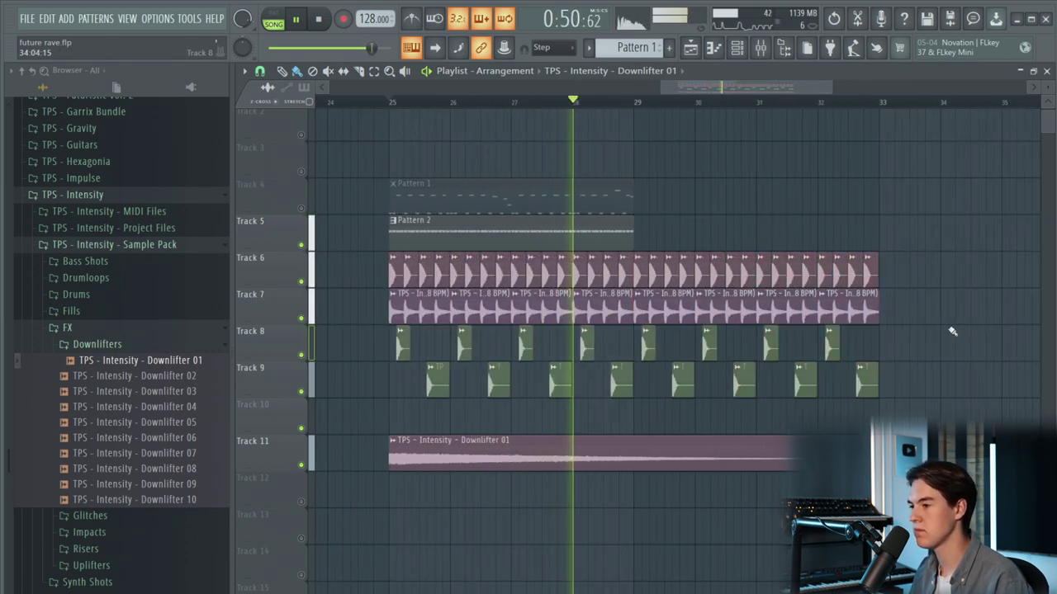
# - Set the Tom 01 sample's channel volume to about 17%
pyautogui.doubleClick(645, 353)
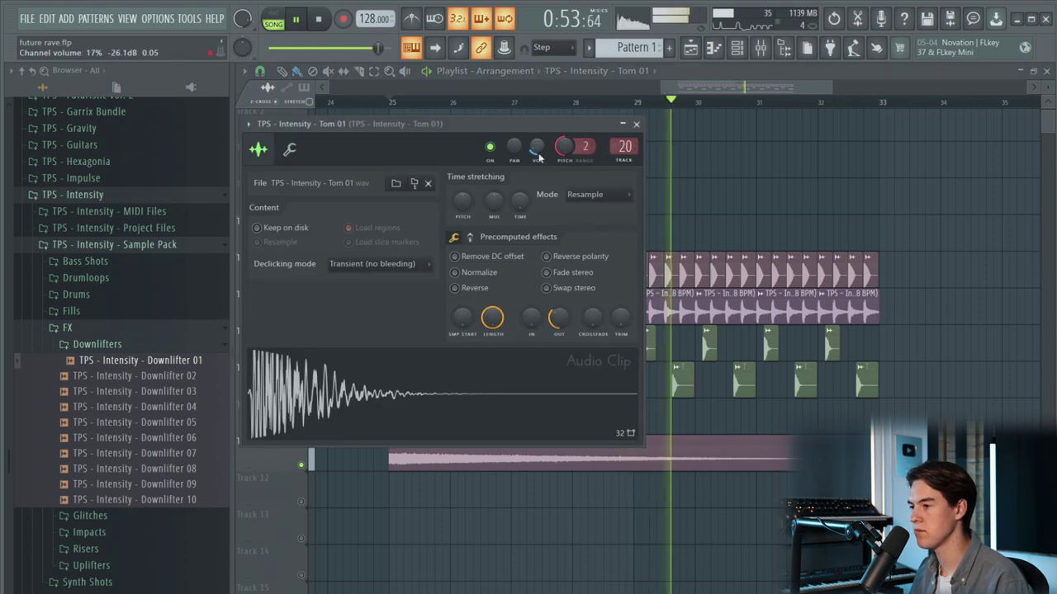
pyautogui.press('Escape')
# - Delete the kick clips on track 6 in the last bar, between bars 32 and 33
pyautogui.scroll(2, 902, 281)
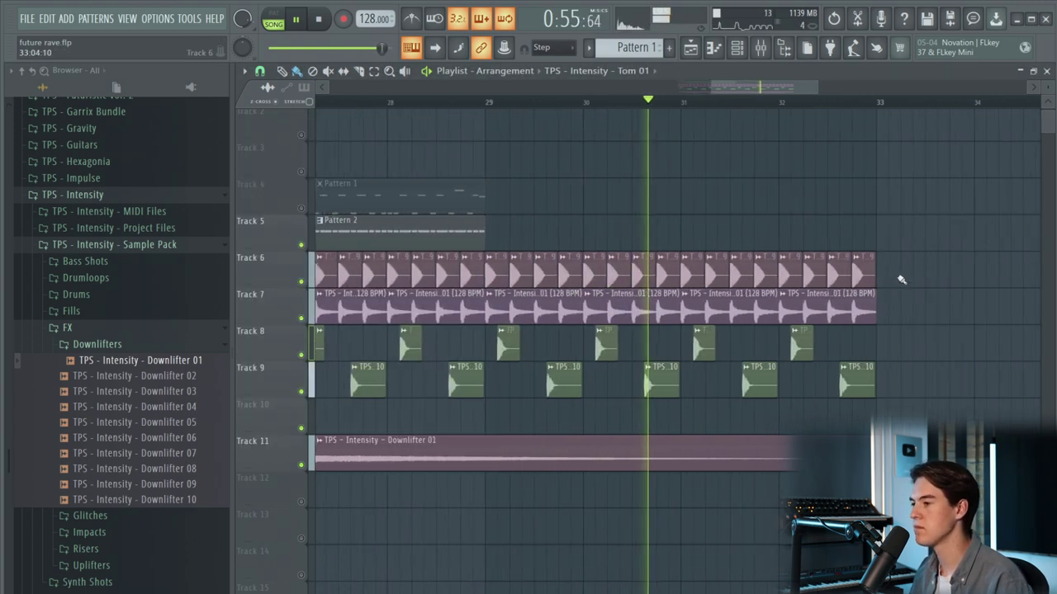
pyautogui.scroll(-1, 876, 274)
pyautogui.scroll(1, 872, 277)
pyautogui.rightClick(861, 281)
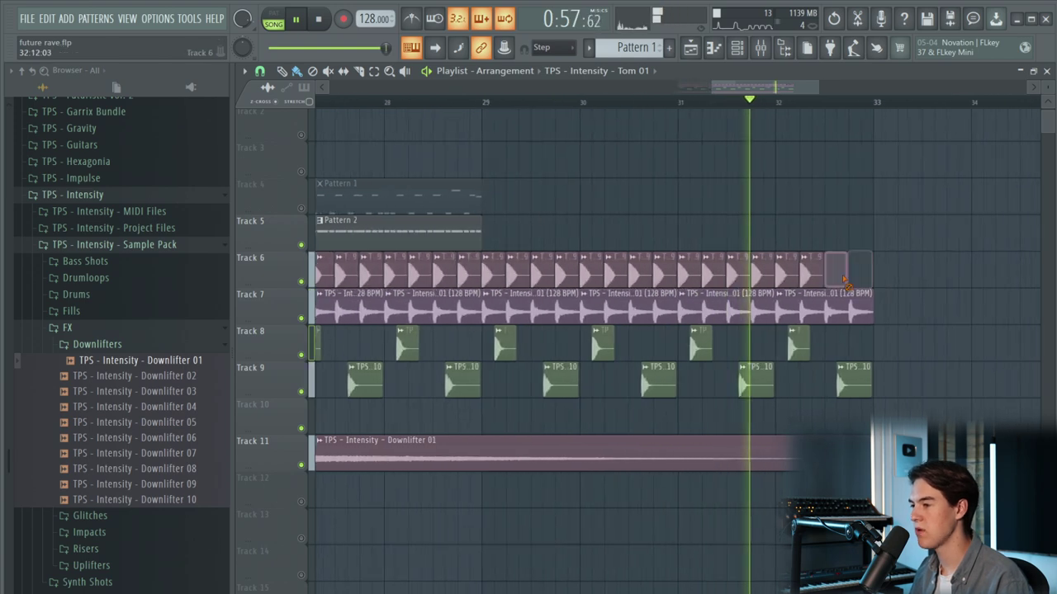
pyautogui.rightClick(812, 281)
pyautogui.rightClick(796, 282)
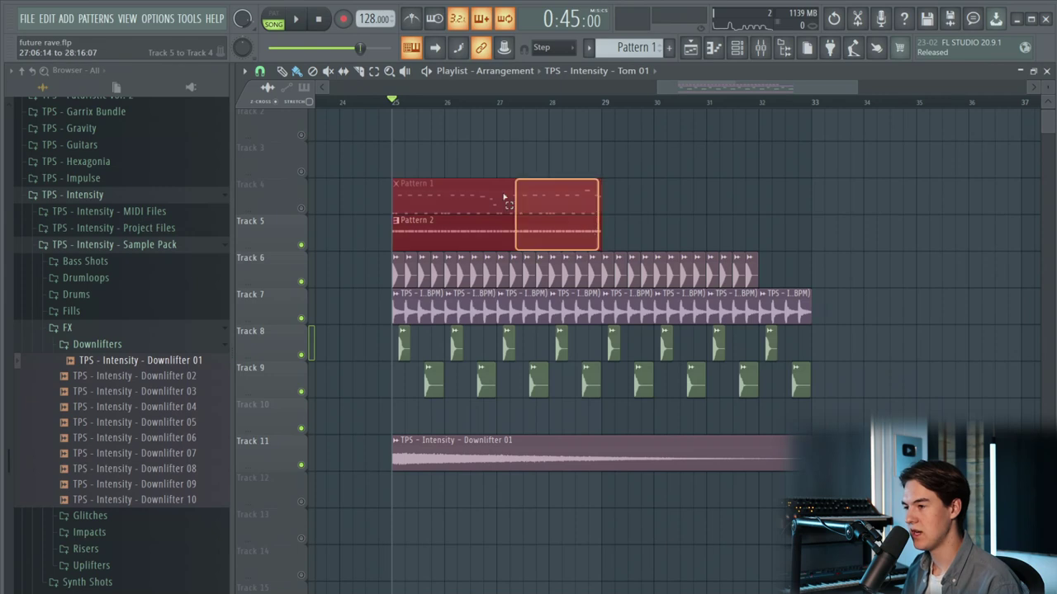
# - Duplicate the Pattern 1 and Pattern 2 clips so they repeat from bar 29 to bar 33, and unmute track 4
pyautogui.moveTo(496, 193); pyautogui.dragTo(707, 192)
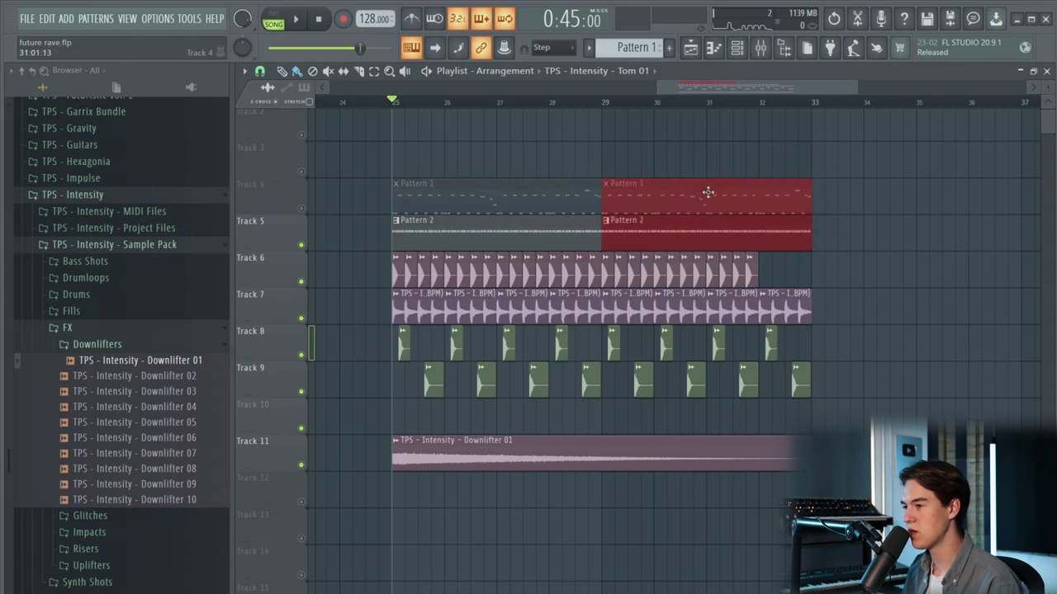
pyautogui.keyDown('ctrl'); pyautogui.click(735, 163); pyautogui.keyUp('ctrl')
pyautogui.scroll(-4, 731, 215)
pyautogui.scroll(2, 778, 300)
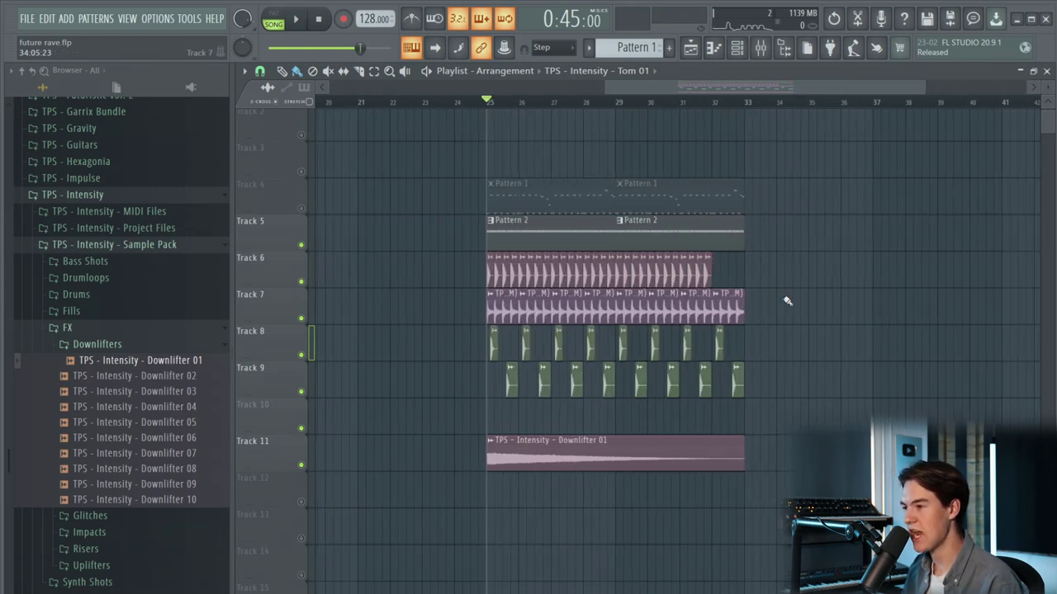
pyautogui.click(301, 209)
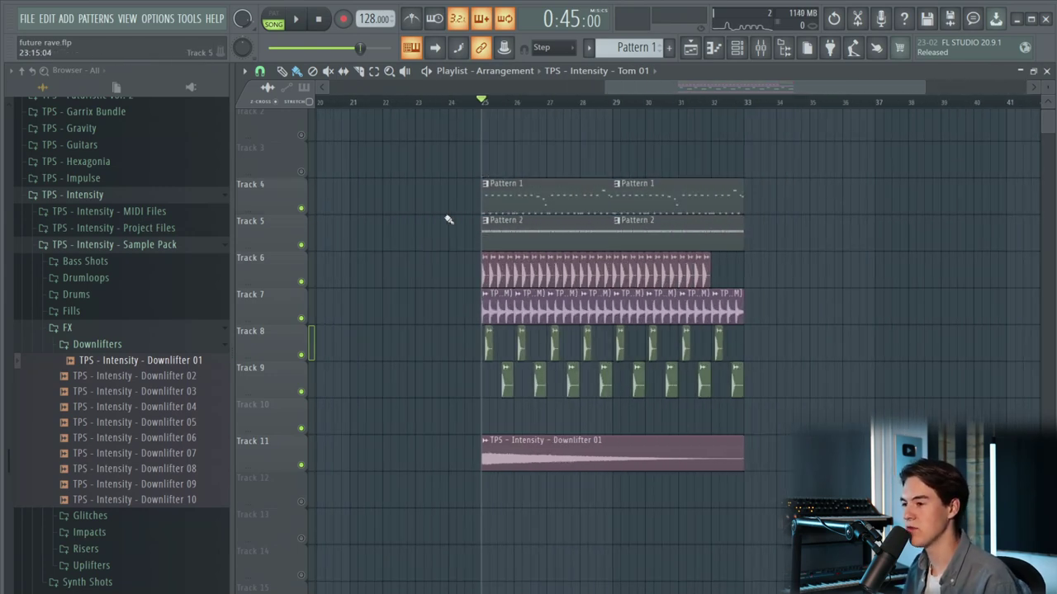
# - During playback, raise the Serum mixer level slightly, set Serum #2 to about 93%, and raise Serum #5 slightly
pyautogui.press('space')
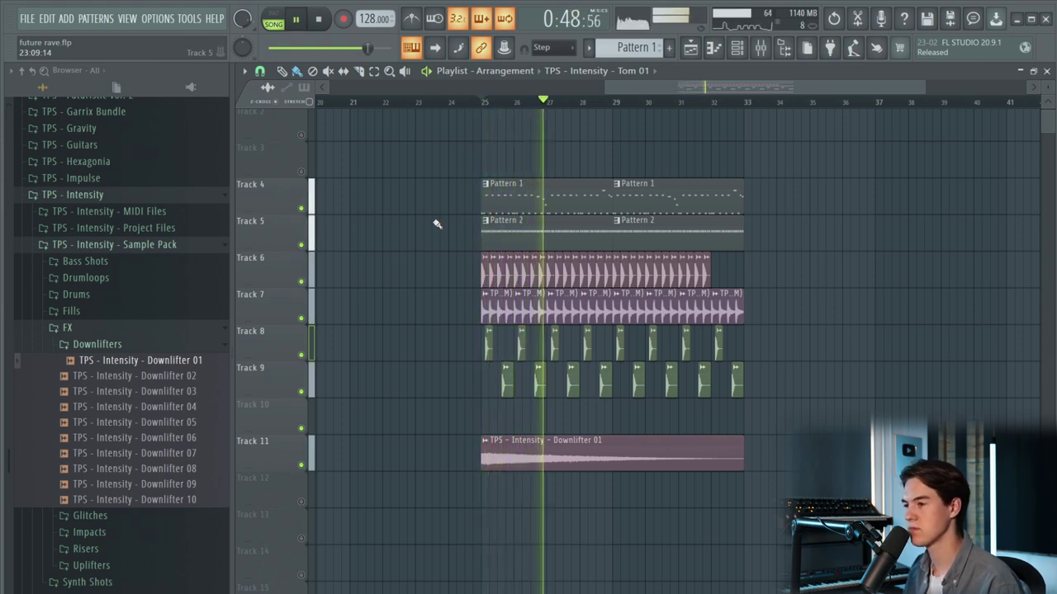
pyautogui.press('F9')
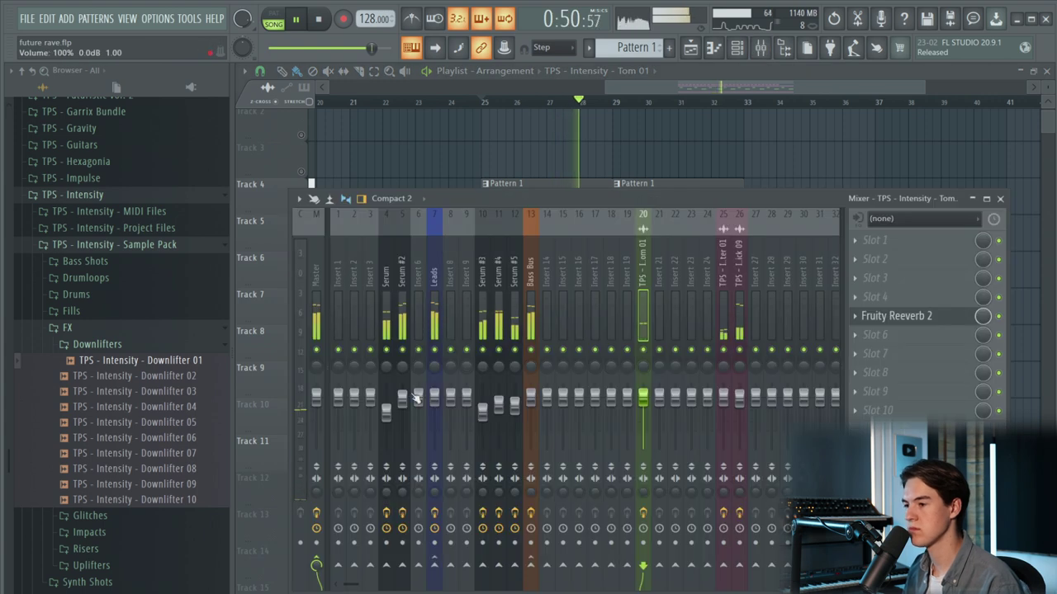
pyautogui.click(386, 409)
pyautogui.click(404, 406)
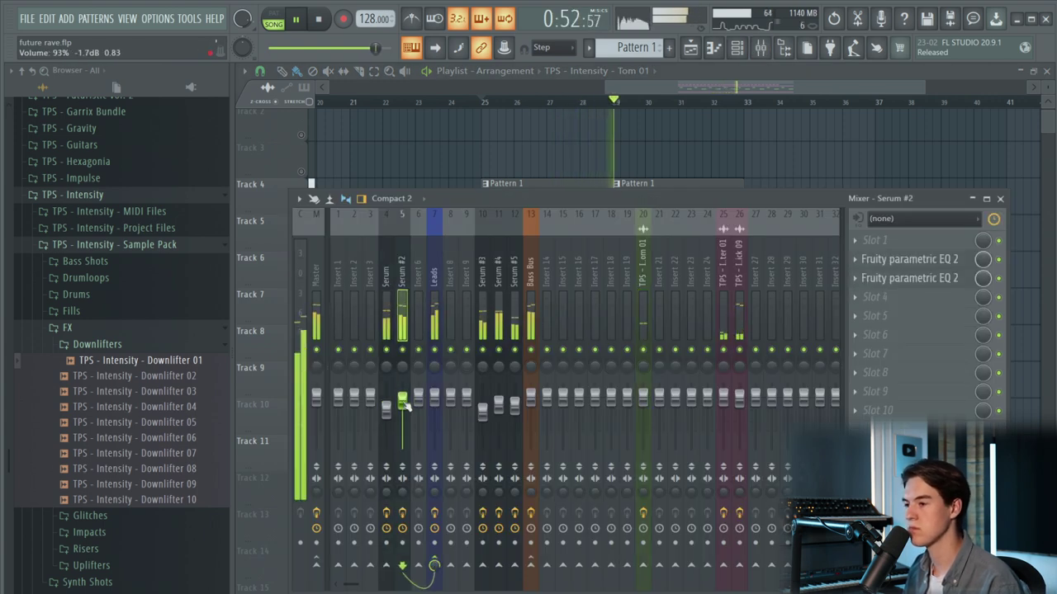
pyautogui.click(514, 403)
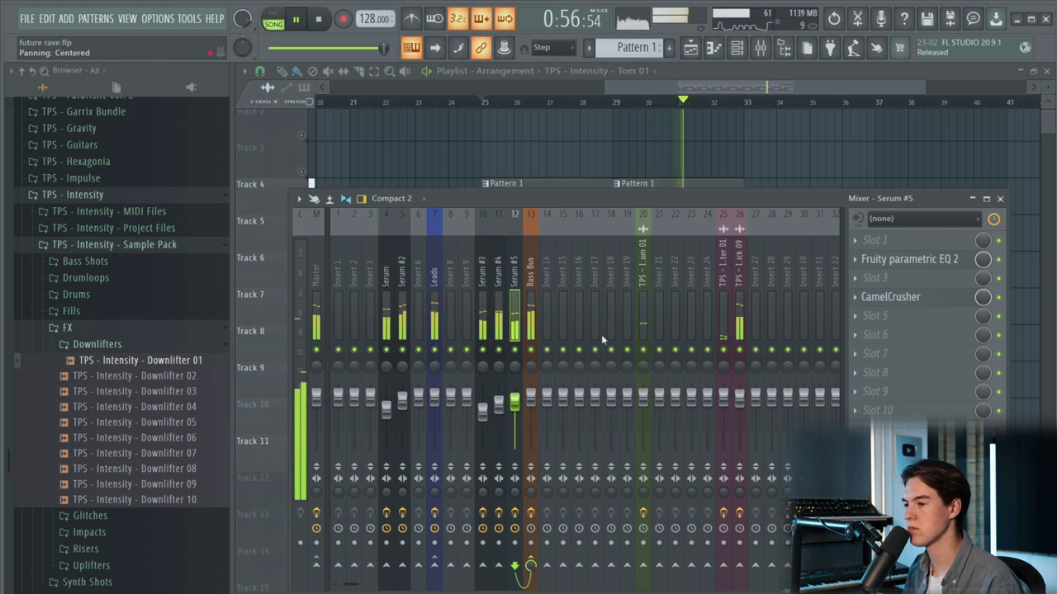
pyautogui.press('F9')
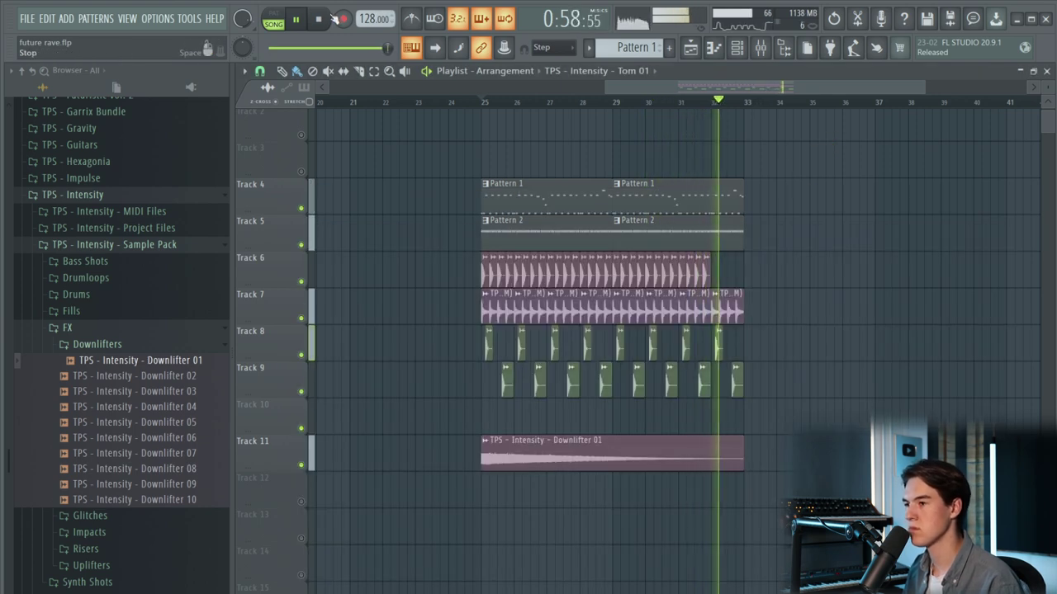
# - Shorten the second Pattern 1 clip on track 4 to end at bar 32 and play back the ending
pyautogui.press('space')
pyautogui.scroll(3, 695, 103)
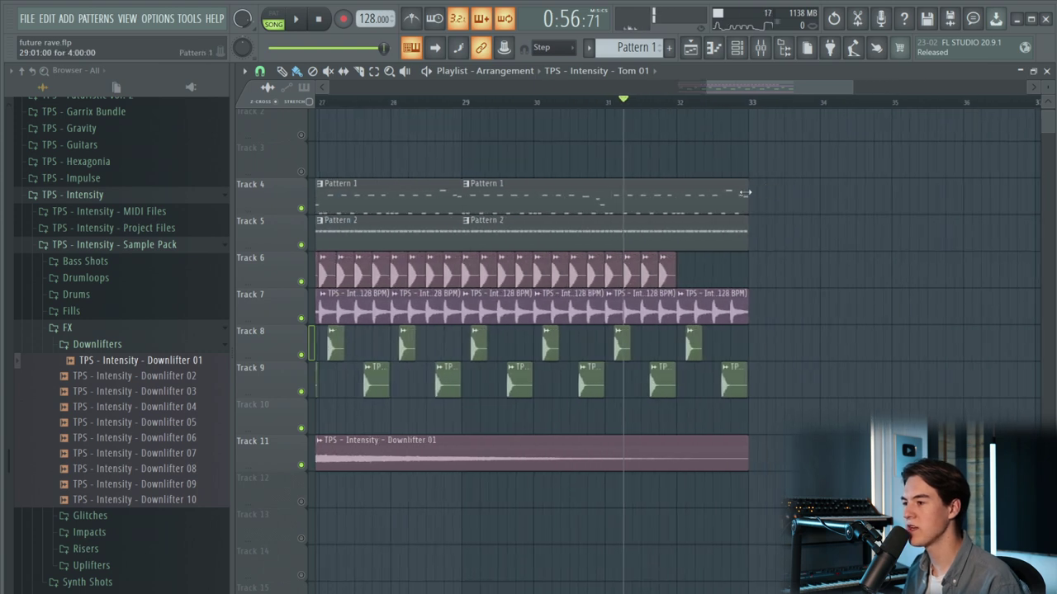
pyautogui.moveTo(745, 192); pyautogui.dragTo(678, 194)
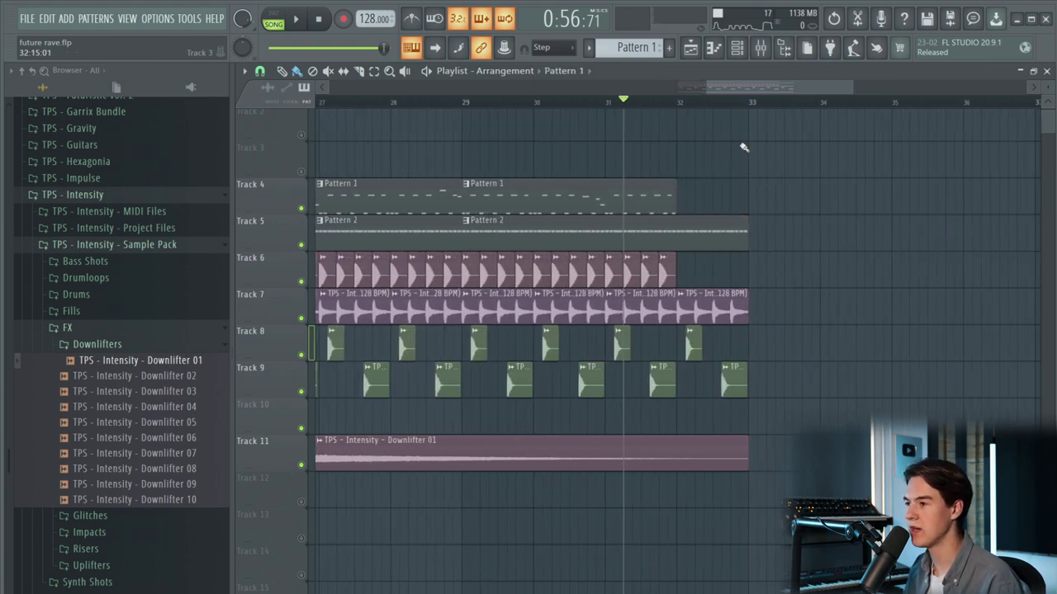
pyautogui.press('space')
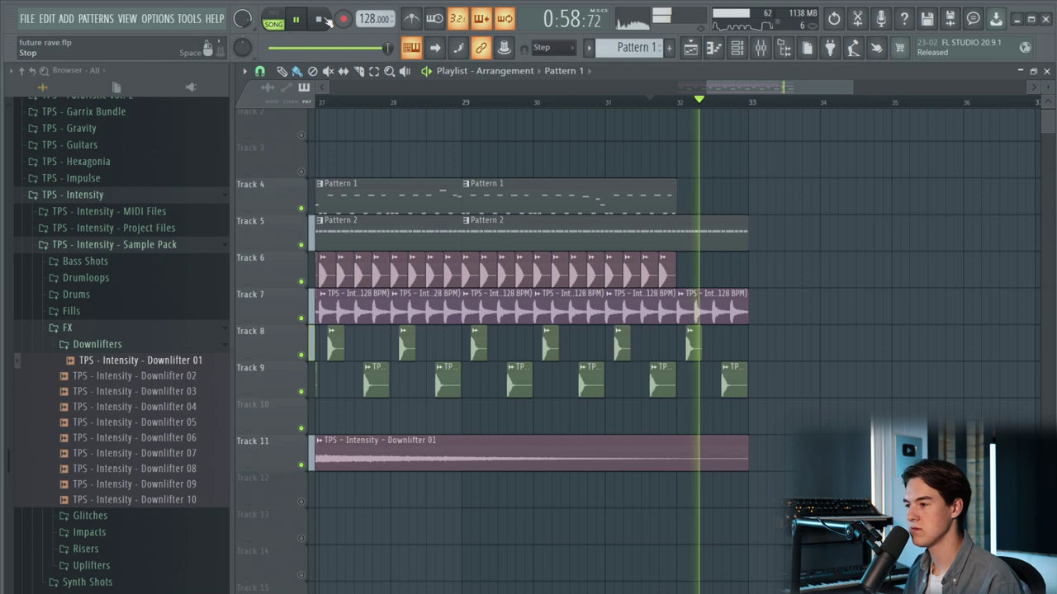
pyautogui.press('space')
# - Duplicate the whole eight-bar arrangement on tracks 4 to 11 so it repeats from bar 33 to bar 41
pyautogui.scroll(-1, 798, 253)
pyautogui.scroll(-2, 801, 260)
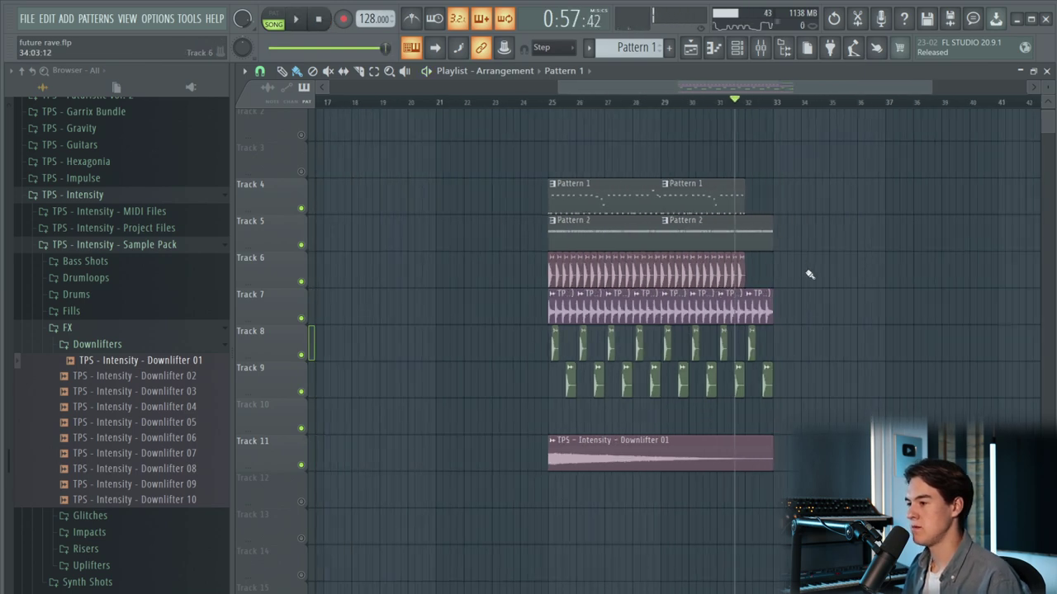
pyautogui.moveTo(841, 412); pyautogui.dragTo(505, 180)
pyautogui.moveTo(559, 203); pyautogui.dragTo(805, 210)
pyautogui.scroll(1, 813, 235)
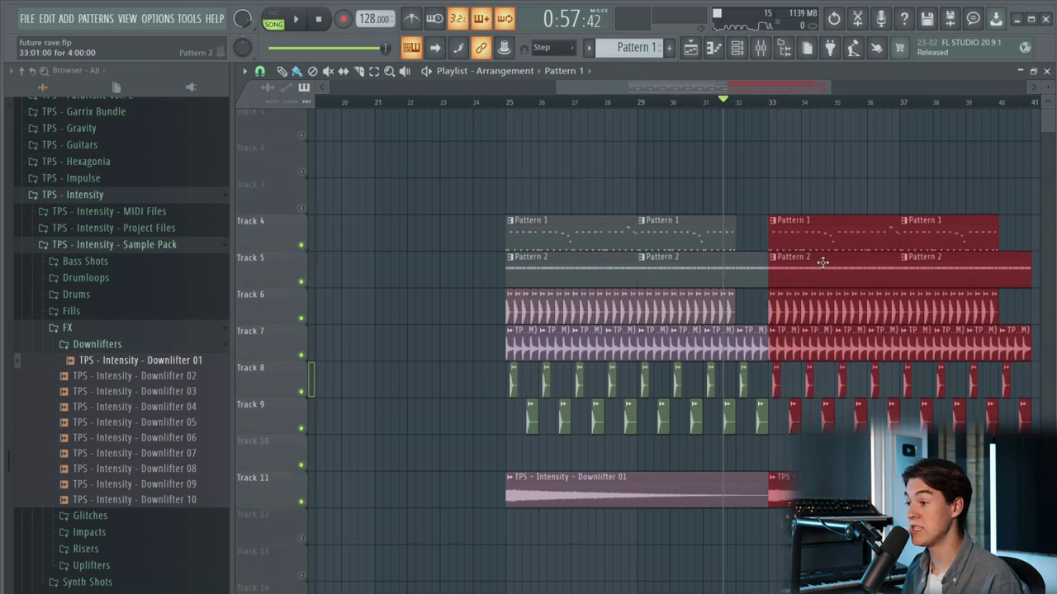
pyautogui.keyDown('ctrl'); pyautogui.click(823, 169); pyautogui.keyUp('ctrl')
# - Remove the Pattern 1 clip starting at bar 37 on track 4 and place the playhead at bar 33
pyautogui.scroll(-3, 790, 156)
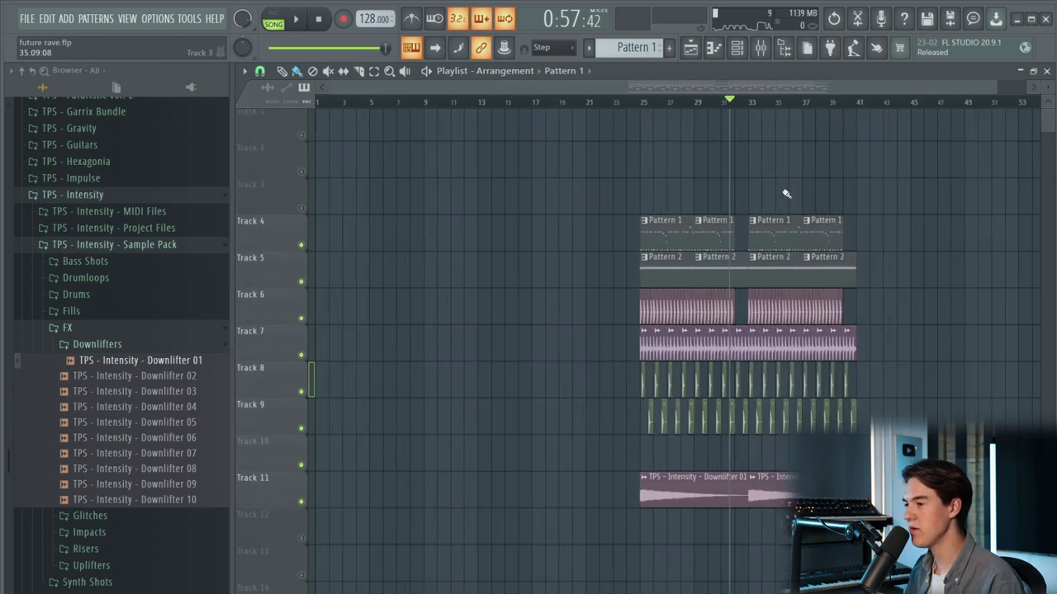
pyautogui.scroll(2, 825, 215)
pyautogui.scroll(2, 786, 224)
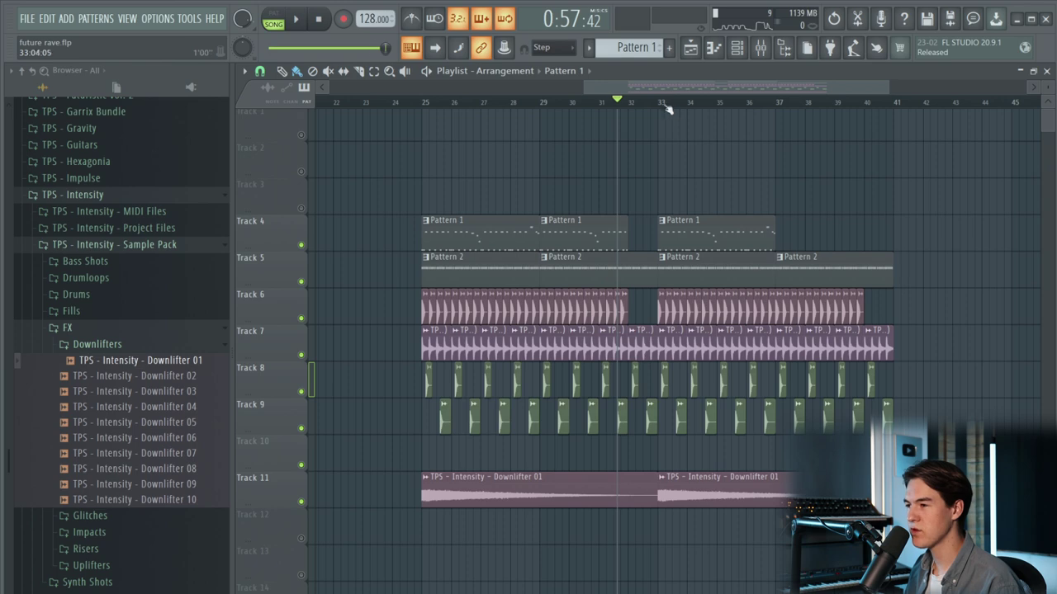
pyautogui.scroll(3, 669, 110)
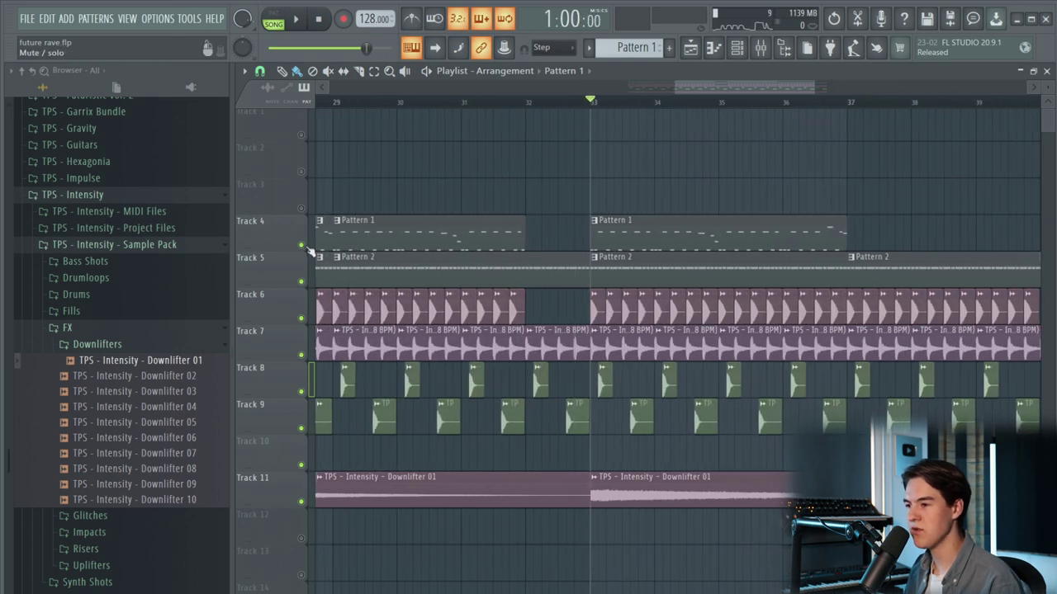
# - Solo track 4, make the Pattern 1 clip at bar 33 unique, and open its Serum notes in the piano roll
pyautogui.rightClick(302, 246)
pyautogui.click(593, 221)
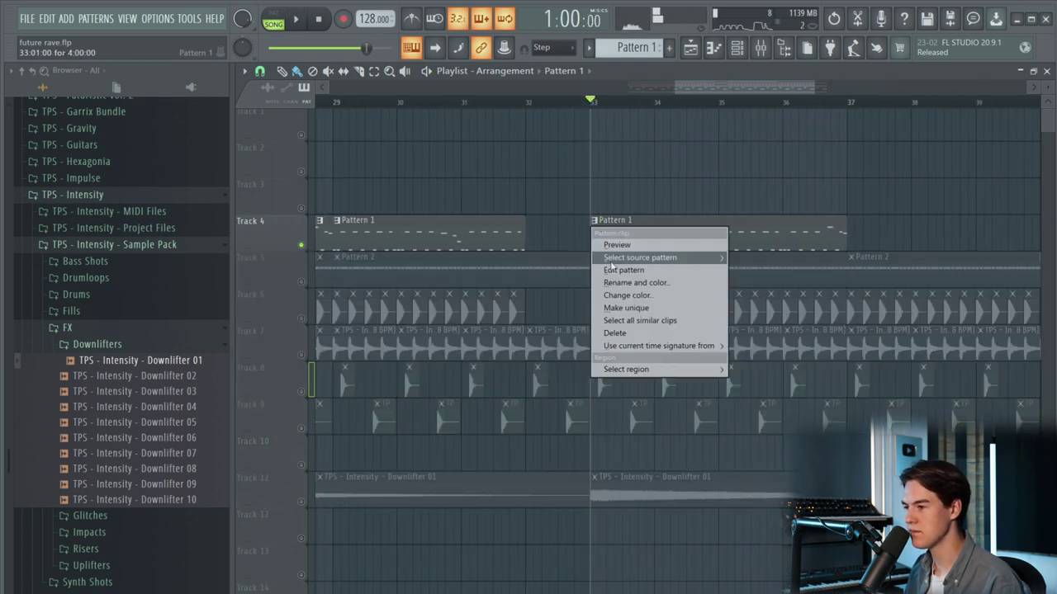
pyautogui.click(630, 310)
pyautogui.doubleClick(639, 237)
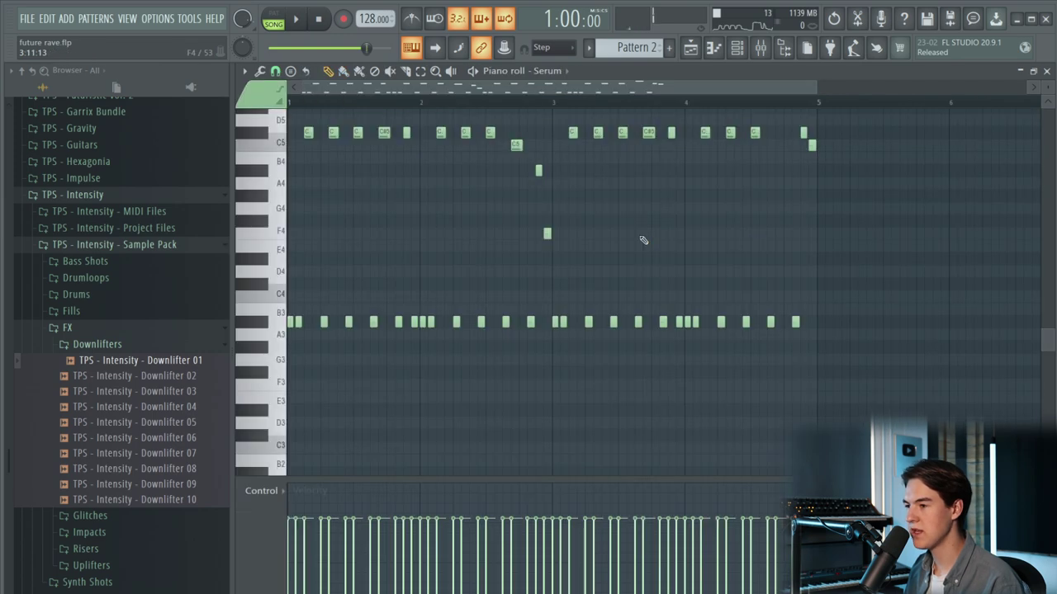
pyautogui.click(736, 47)
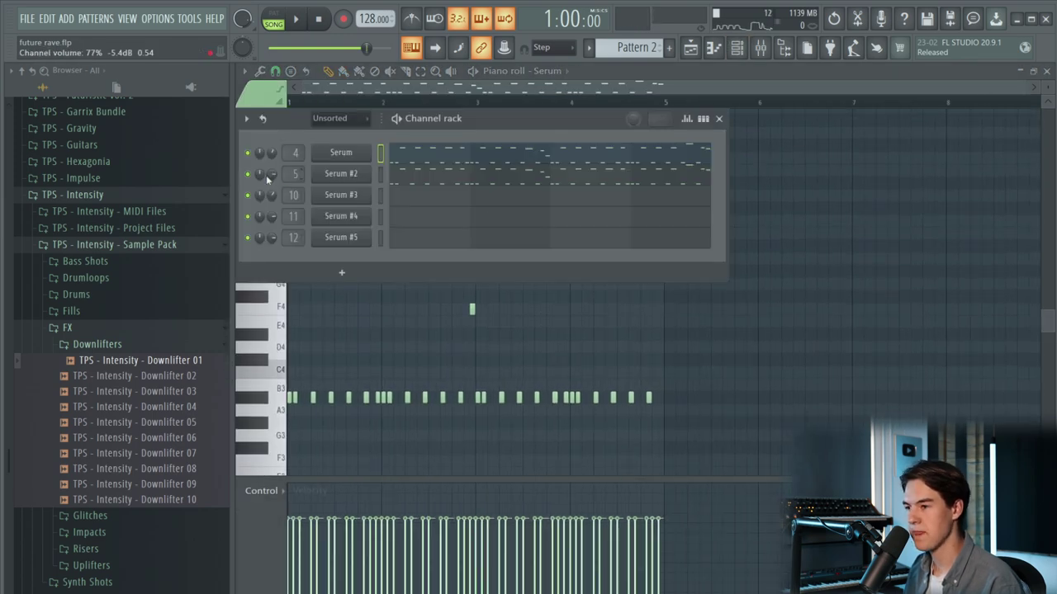
pyautogui.press('F6')
# - Raise the first two C#5 notes in bar 1 to F5 and the third to D#5
pyautogui.scroll(4, 265, 299)
pyautogui.press('space')
pyautogui.scroll(2, 385, 295)
pyautogui.press('space')
pyautogui.click(371, 244)
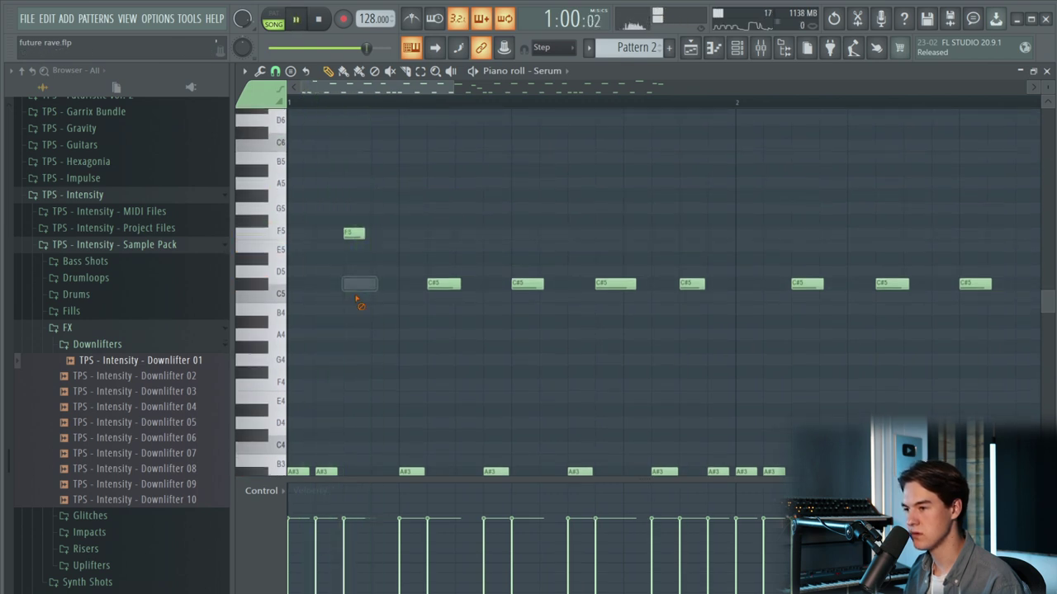
pyautogui.moveTo(440, 236); pyautogui.dragTo(440, 233)
pyautogui.moveTo(515, 234); pyautogui.dragTo(521, 260)
# - Raise the first two C#5 notes in bar 2 to F5 and the third to D#5
pyautogui.scroll(-3, 523, 277)
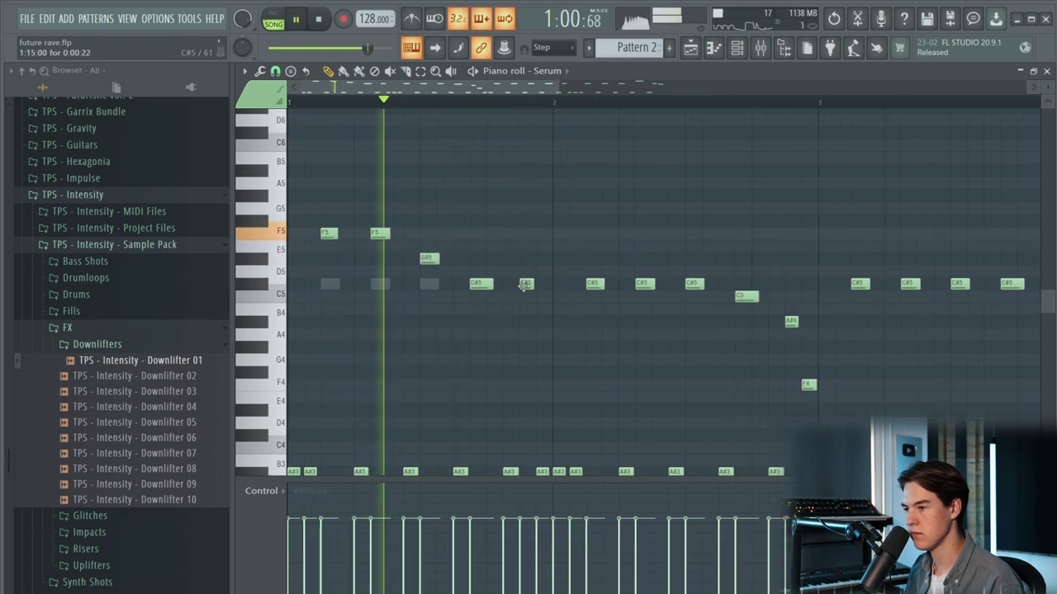
pyautogui.scroll(-3, 502, 298)
pyautogui.scroll(2, 512, 302)
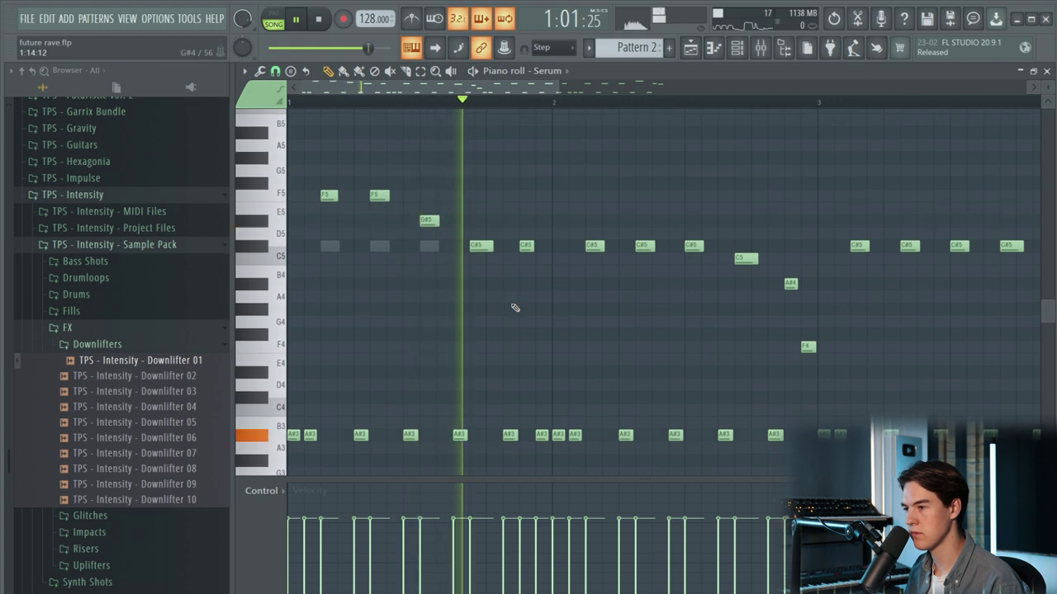
pyautogui.moveTo(607, 251); pyautogui.dragTo(606, 201)
pyautogui.press('space')
pyautogui.moveTo(643, 246); pyautogui.dragTo(641, 198)
pyautogui.moveTo(687, 244); pyautogui.dragTo(689, 219)
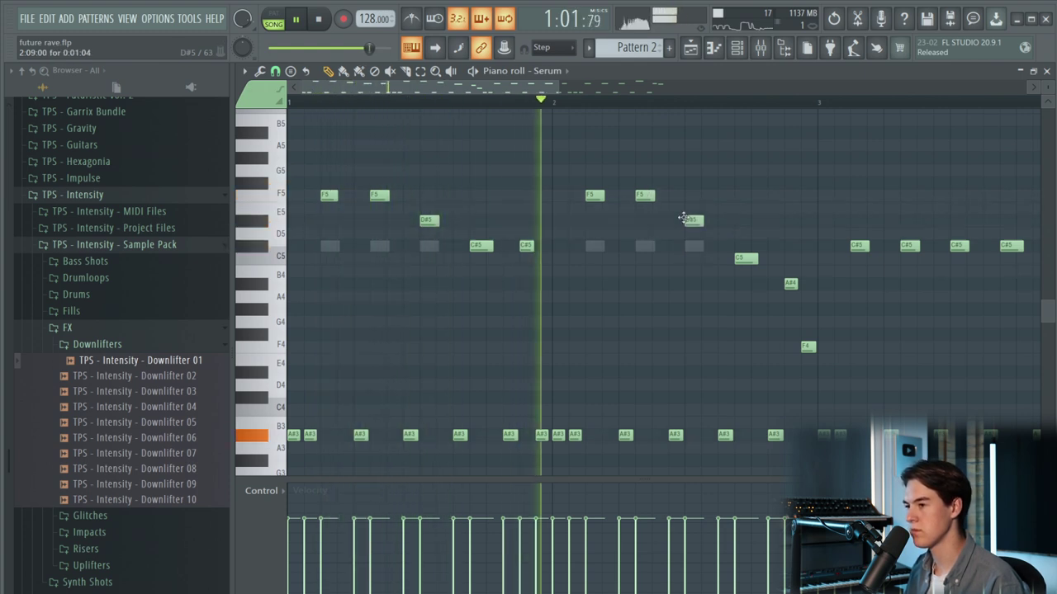
# - Play back the melody and try raising the fourth upper note in bar 1 from C#5 to D#5
pyautogui.keyDown('ctrl'); pyautogui.scroll(-3, 580, 263); pyautogui.keyUp('ctrl')
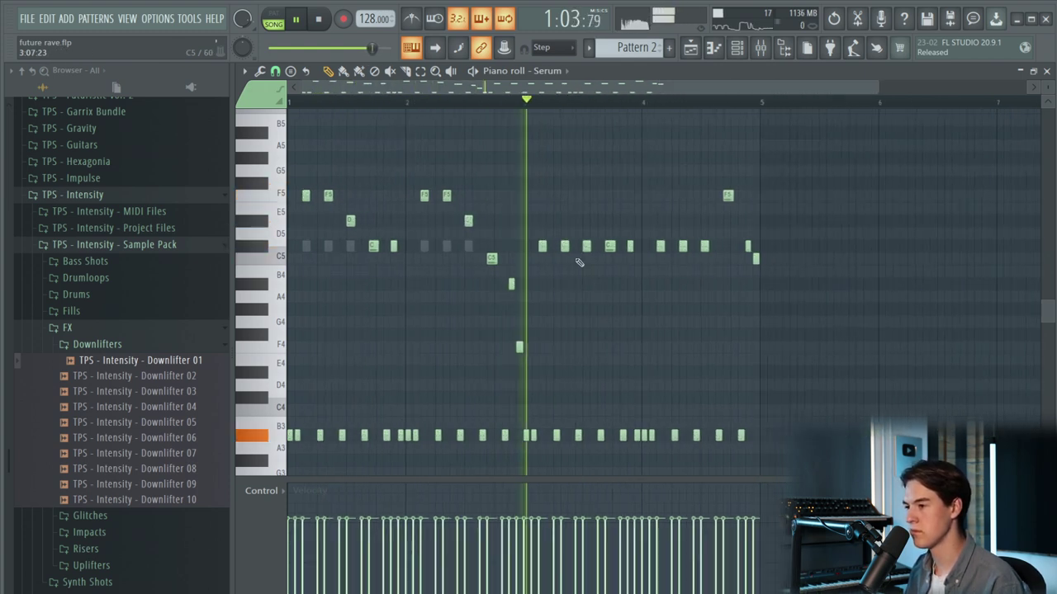
pyautogui.keyDown('ctrl'); pyautogui.scroll(2, 559, 255); pyautogui.keyUp('ctrl')
pyautogui.keyDown('ctrl'); pyautogui.scroll(-3, 555, 256); pyautogui.keyUp('ctrl')
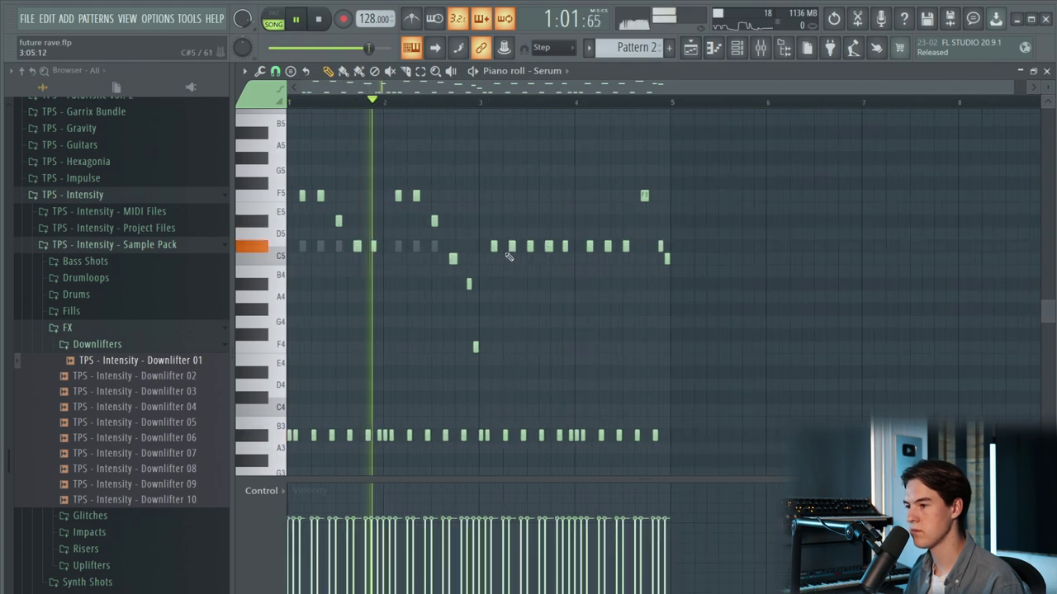
pyautogui.keyDown('ctrl'); pyautogui.scroll(2, 417, 258); pyautogui.keyUp('ctrl')
pyautogui.press('space')
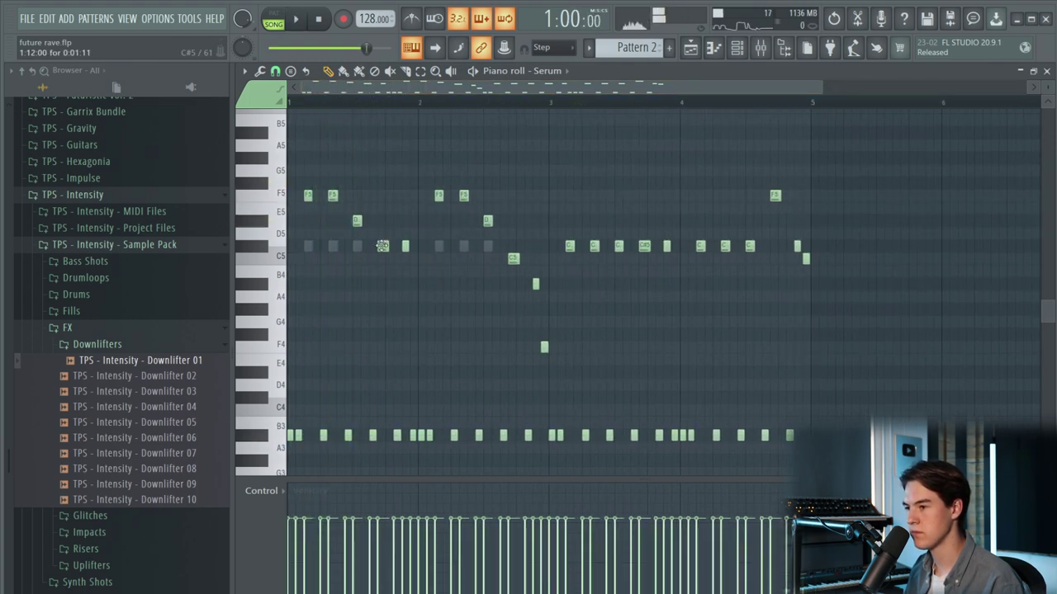
pyautogui.press('space')
pyautogui.keyDown('ctrl'); pyautogui.scroll(3, 363, 239); pyautogui.keyUp('ctrl')
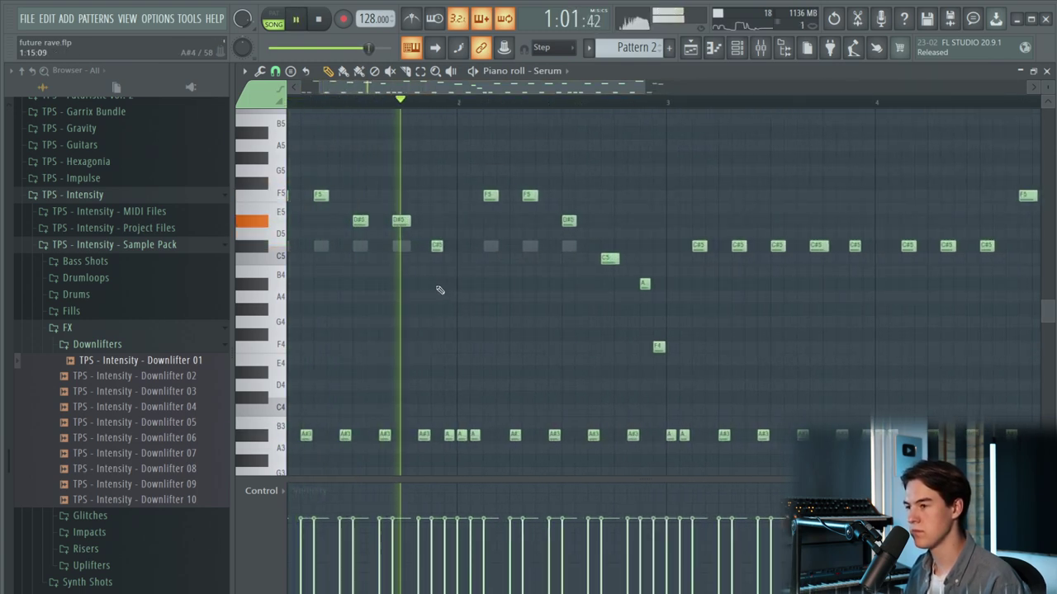
pyautogui.press('space')
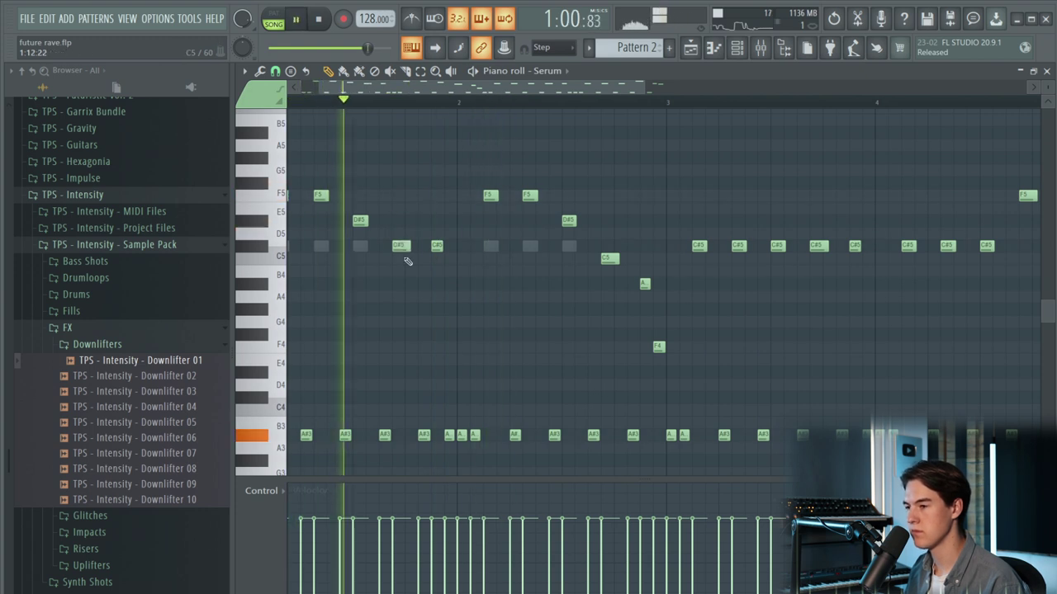
# - Raise the first two C#5 notes in bar 3 to F5 and the third to D#5, and restart playback
pyautogui.keyDown('ctrl'); pyautogui.scroll(-2, 482, 292); pyautogui.keyUp('ctrl')
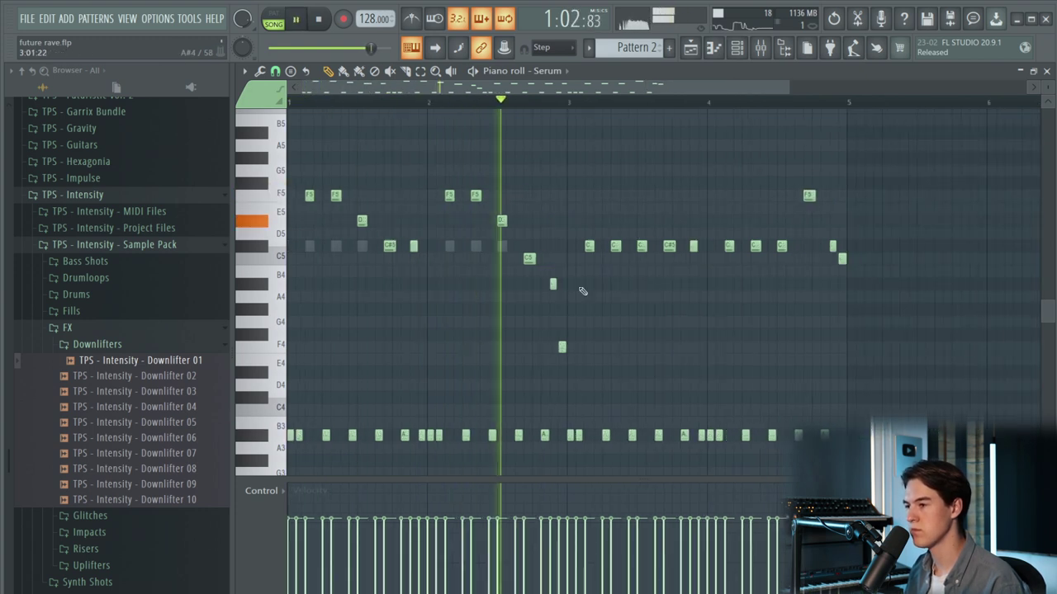
pyautogui.press('space')
pyautogui.moveTo(589, 240); pyautogui.dragTo(589, 187)
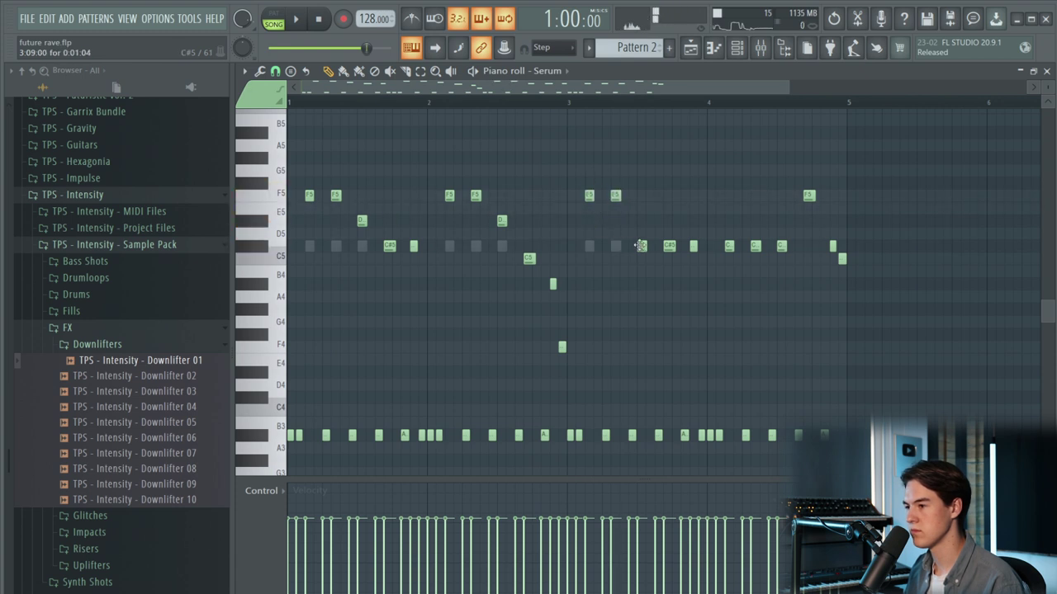
pyautogui.press('space')
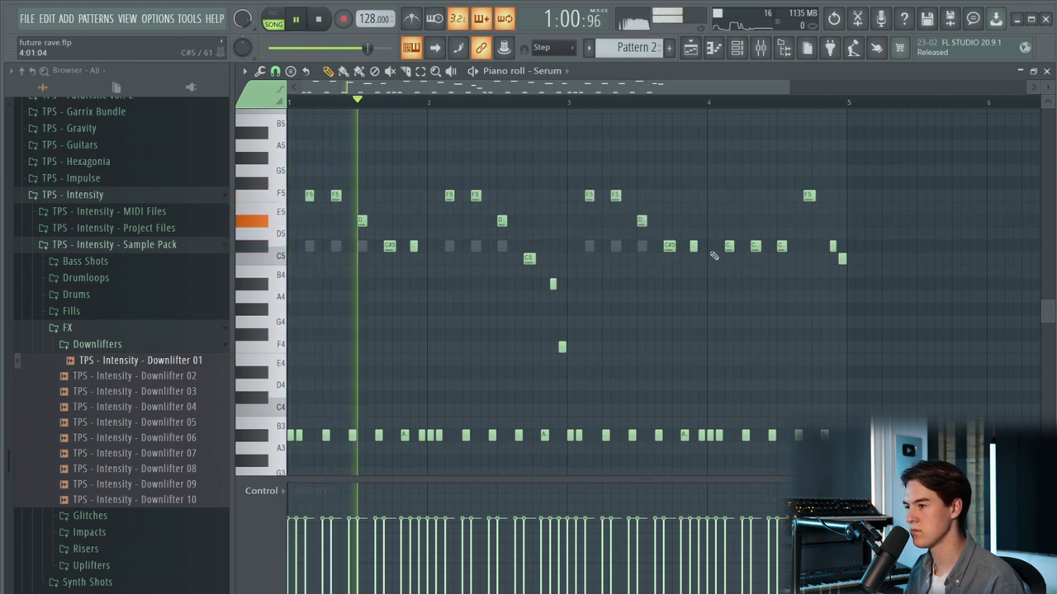
# - Raise the three C#5 notes at the start of bar 4 together to E5
pyautogui.moveTo(719, 241); pyautogui.dragTo(787, 251)
pyautogui.press('Up')
pyautogui.press('Up')
pyautogui.press('Up')
pyautogui.press('Up')
pyautogui.press('Up')
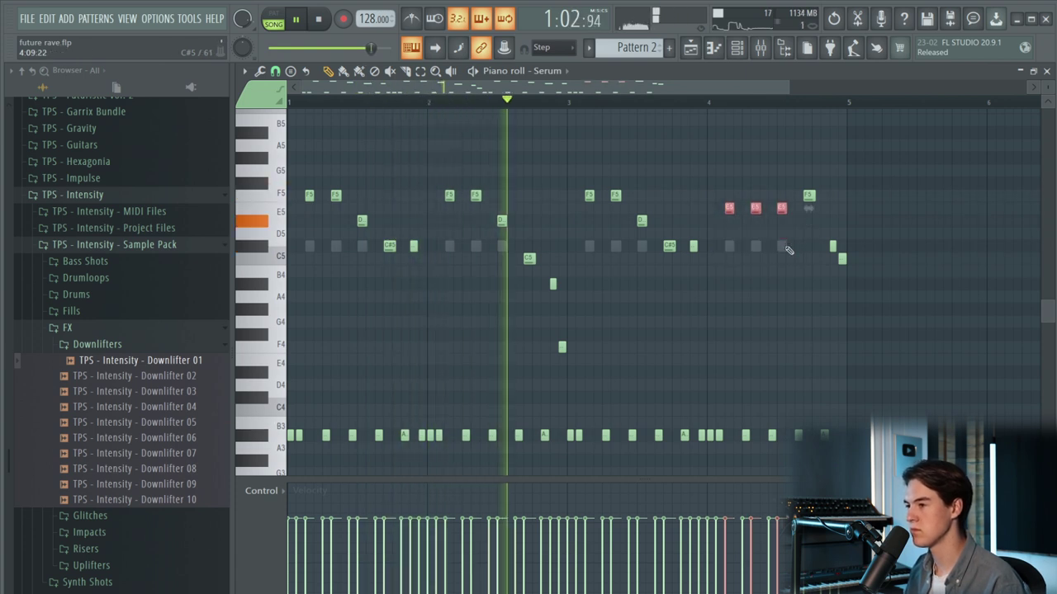
# - Raise the first three upper notes in bar 4 from E5 to F5 and play back the melody
pyautogui.keyDown('ctrl'); pyautogui.click(788, 260); pyautogui.keyUp('ctrl')
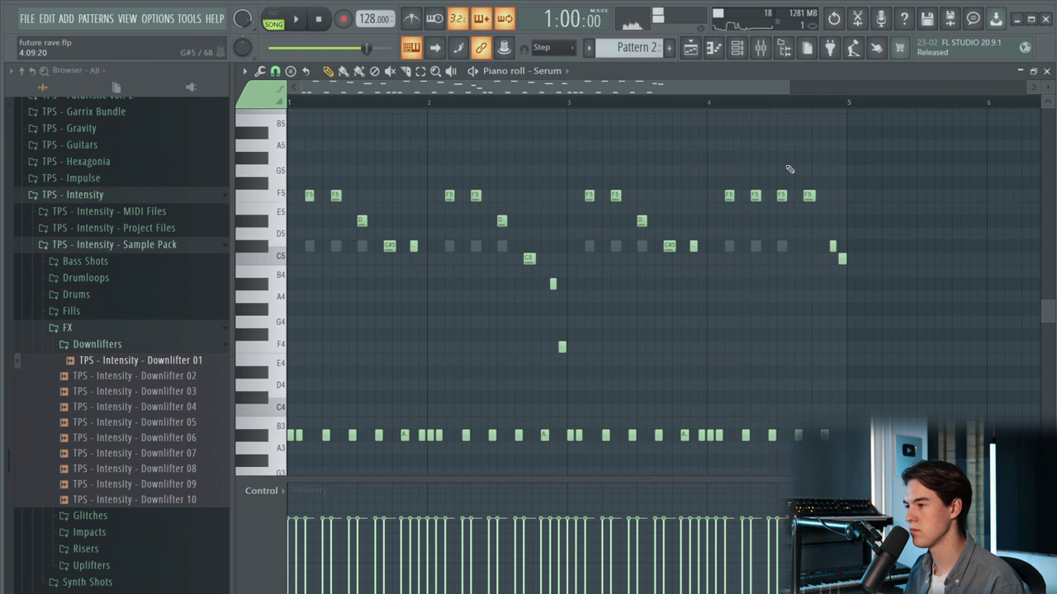
pyautogui.press('space')
pyautogui.click(654, 97)
pyautogui.press('space')
pyautogui.press('space')
# - Raise the third upper note in bar 4 to F#5 and the bar's last two notes to F#5 and F5
pyautogui.scroll(3, 807, 194)
pyautogui.moveTo(857, 245); pyautogui.dragTo(840, 181)
pyautogui.click(865, 198)
pyautogui.press('space')
pyautogui.rightClick(869, 261)
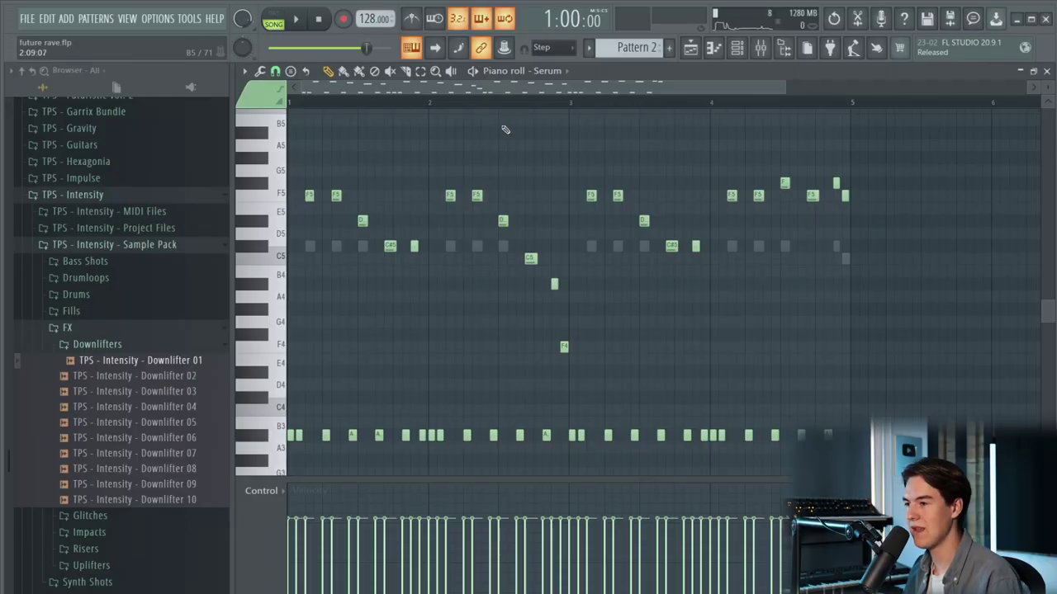
# - Play back the edited melody while viewing the Pattern 2 clip in the arrangement and its notes in the piano roll
pyautogui.press('space')
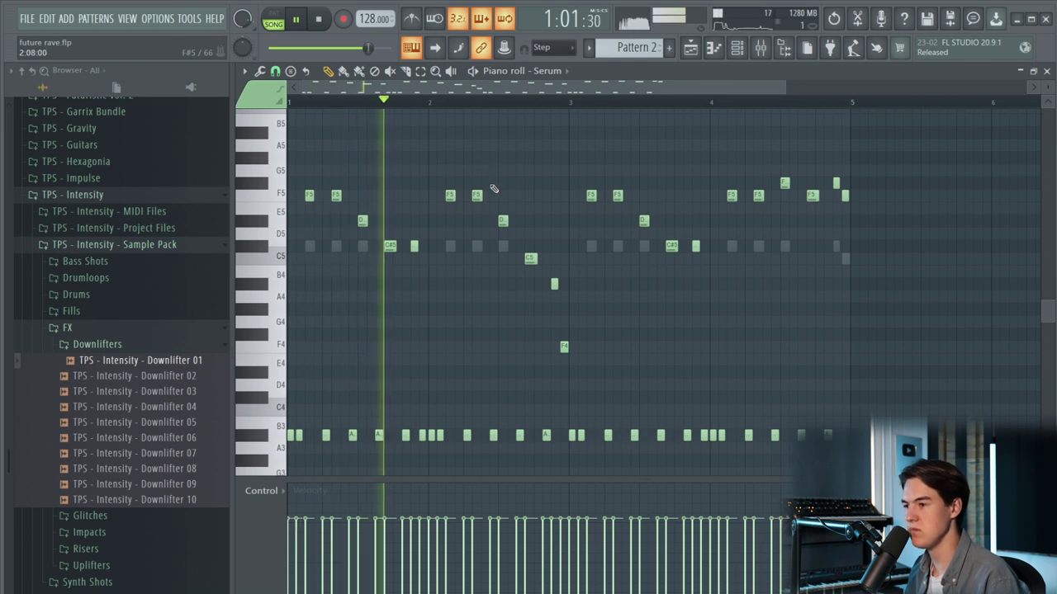
pyautogui.click(690, 47)
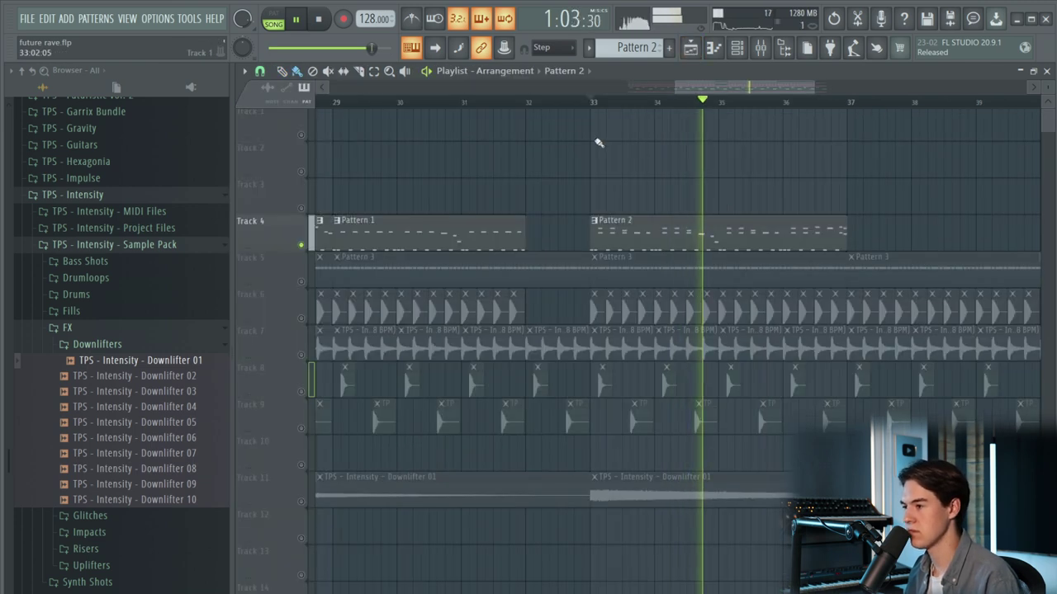
pyautogui.press('F7')
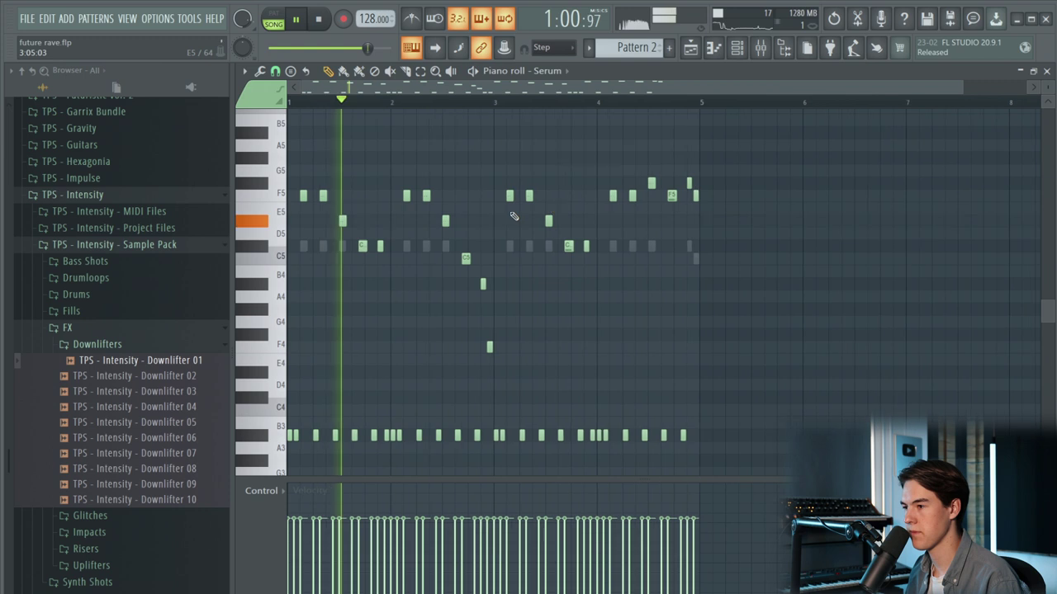
pyautogui.press('space')
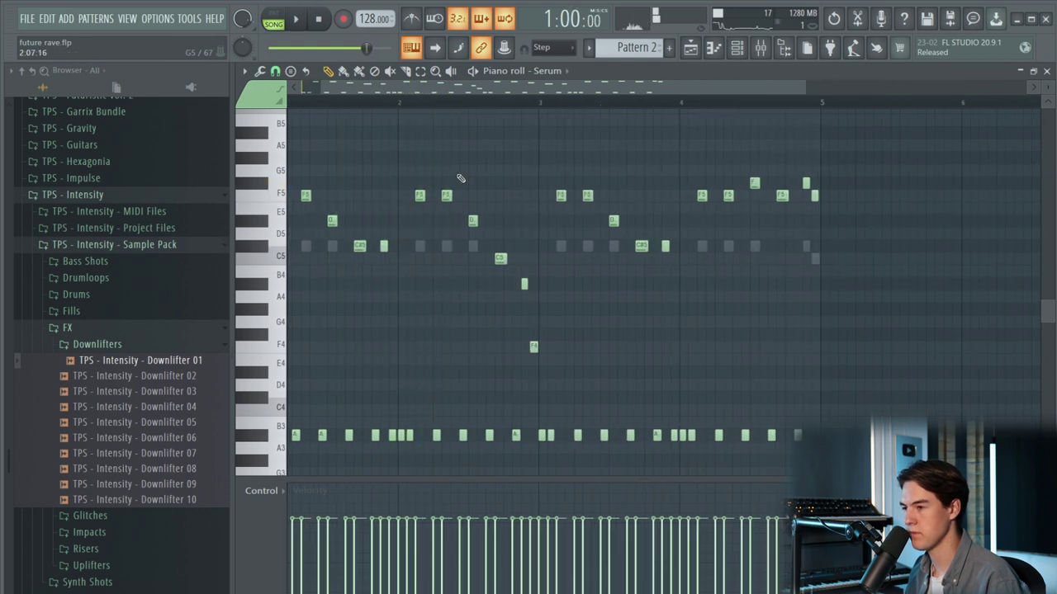
# - Raise the third upper note in bar 2 from D#5 to F#5 and listen to the melody
pyautogui.scroll(2, 476, 212)
pyautogui.keyDown('ctrl'); pyautogui.click(473, 221); pyautogui.keyUp('ctrl')
pyautogui.hotkey('shift', 'Up')
pyautogui.hotkey('shift', 'Up')
pyautogui.hotkey('shift', 'Up')
pyautogui.keyDown('ctrl'); pyautogui.click(556, 260); pyautogui.keyUp('ctrl')
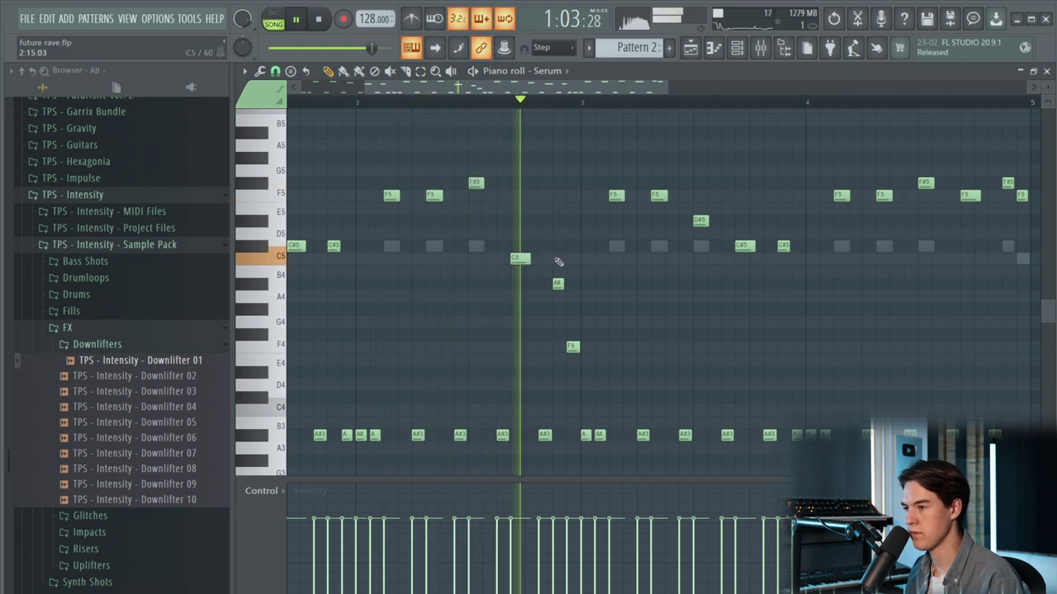
pyautogui.scroll(-2, 583, 217)
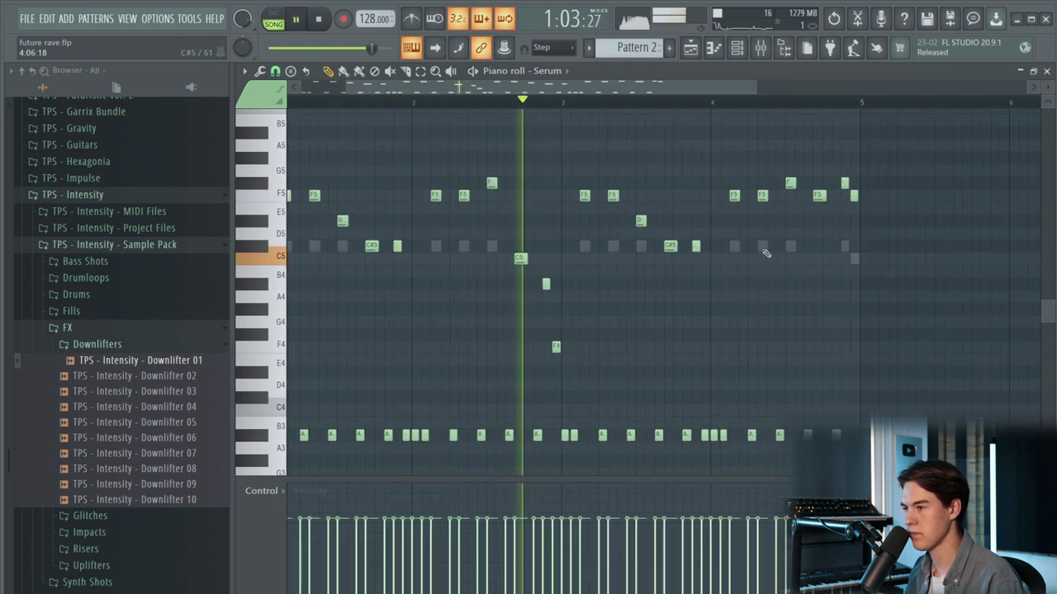
pyautogui.scroll(2, 766, 254)
pyautogui.scroll(-3, 675, 311)
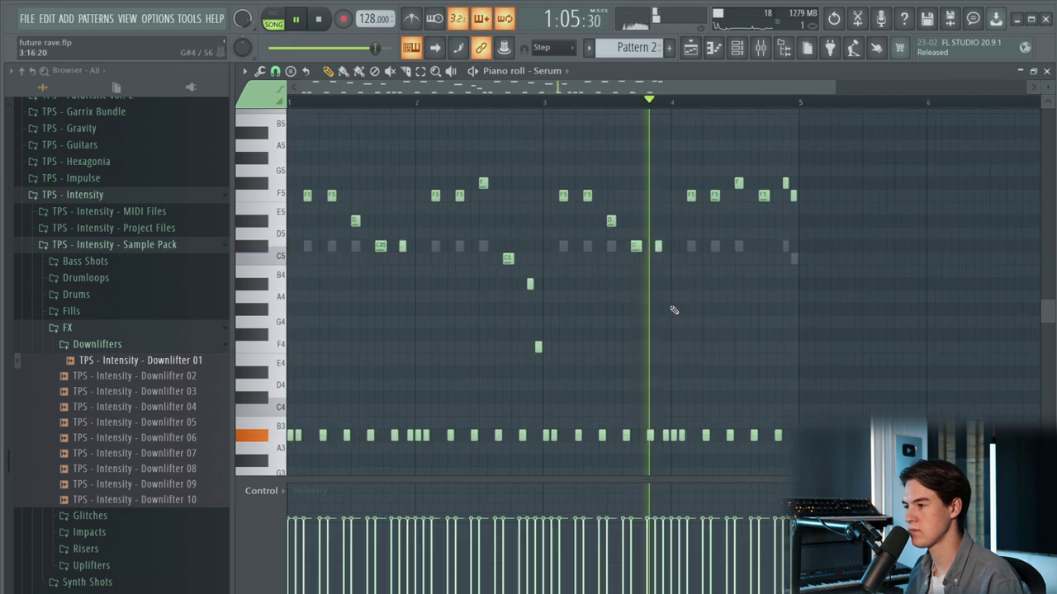
# - Raise the fourth upper note in bar 4 to G#5 and lower the bar's last two notes to F5 and C5
pyautogui.press('space')
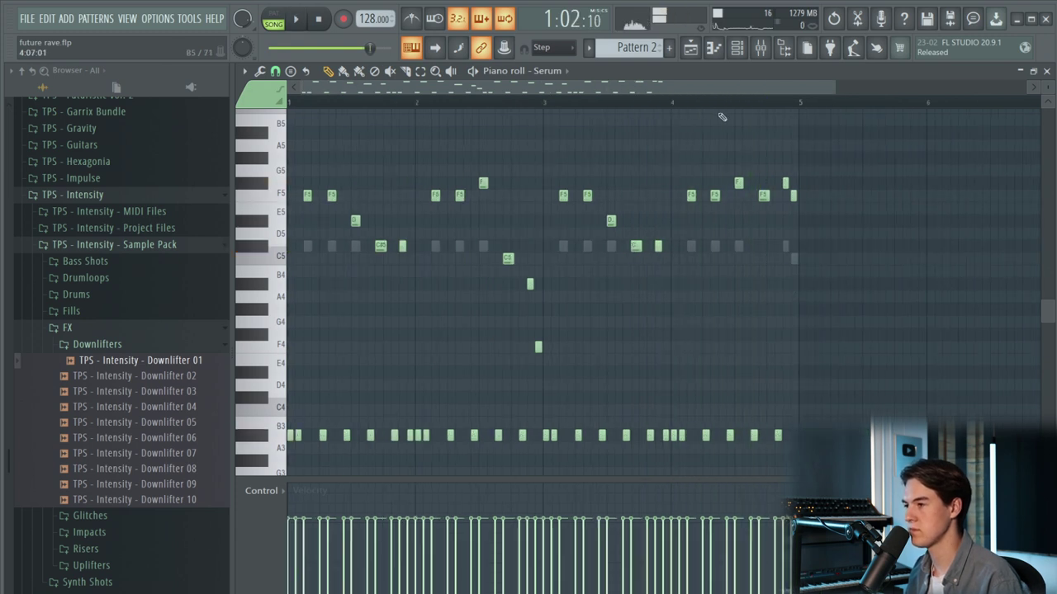
pyautogui.scroll(2, 721, 117)
pyautogui.moveTo(738, 160); pyautogui.dragTo(747, 160)
pyautogui.press('space')
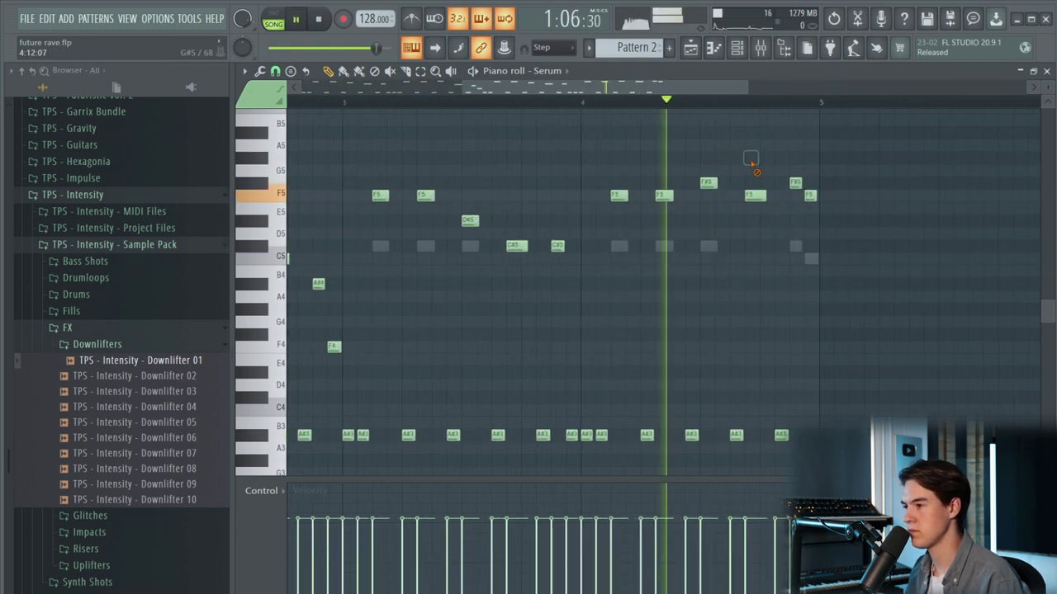
pyautogui.click(583, 102)
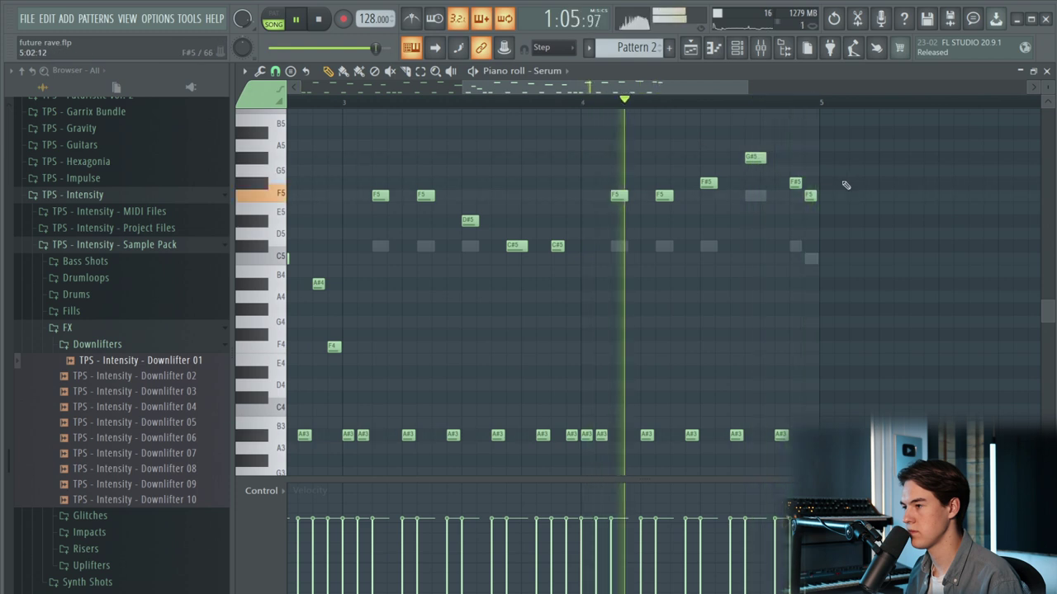
pyautogui.moveTo(795, 183); pyautogui.dragTo(809, 221)
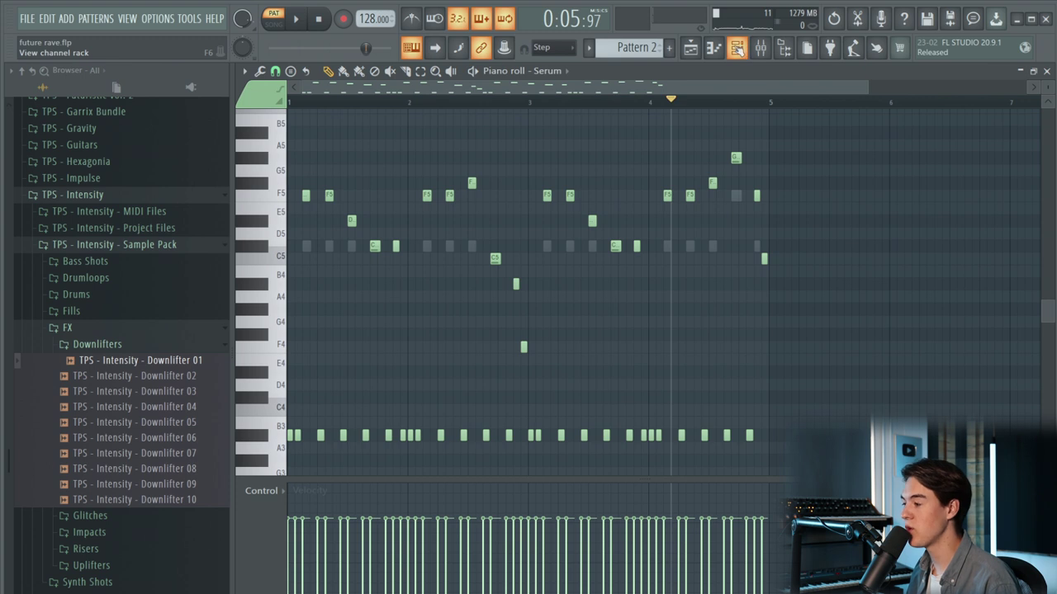
# - Copy the whole edited Serum melody into the Serum #2 channel, preview it, and return to the playlist
pyautogui.click(737, 48)
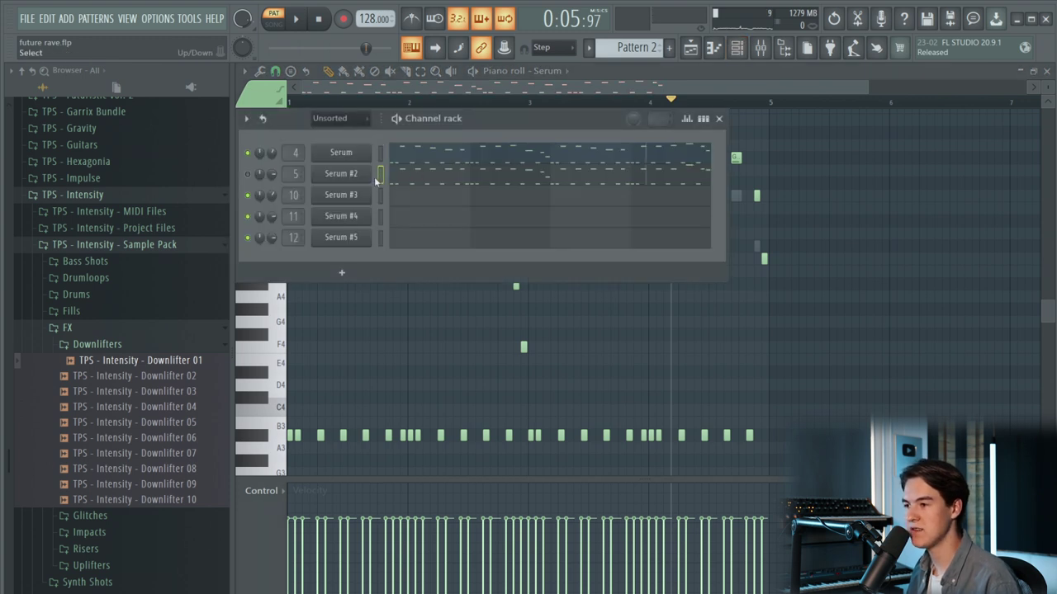
pyautogui.hotkey('ctrl', 'a')
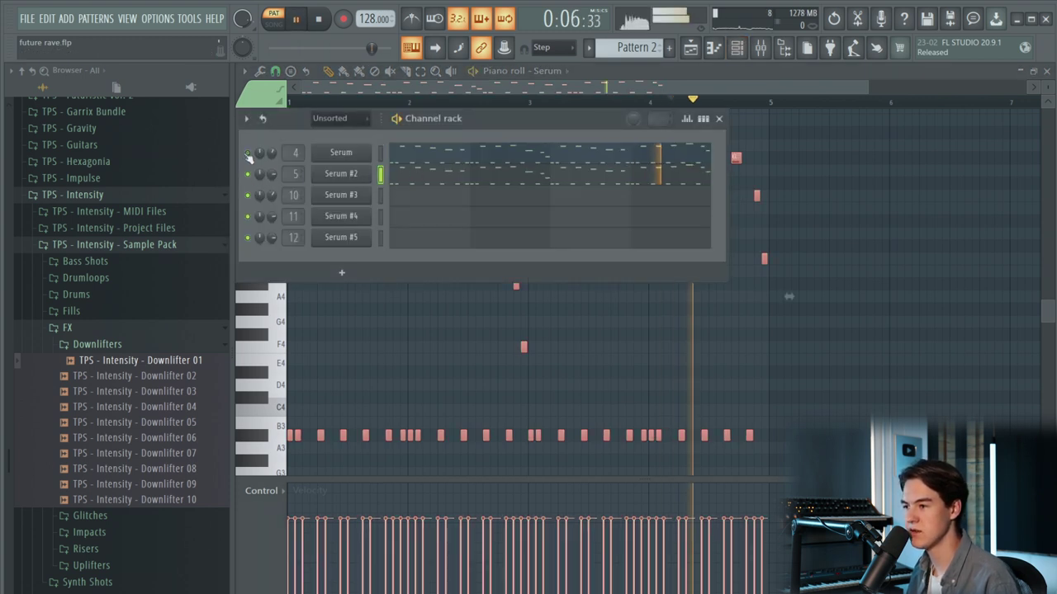
pyautogui.click(689, 48)
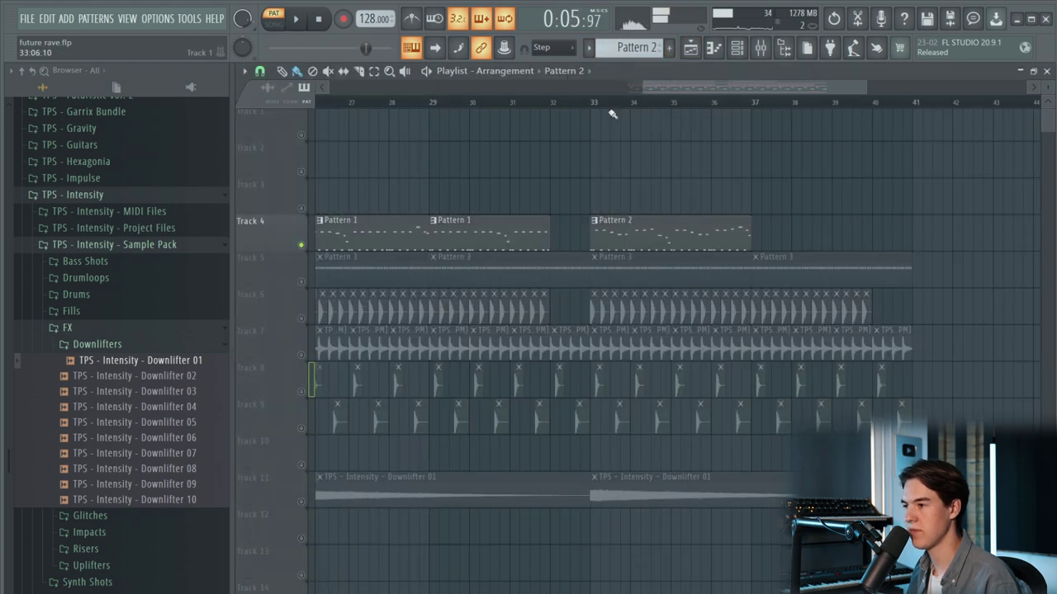
# - Enable Track 5 alongside the lead on Track 4 and play back the section from bar 33
pyautogui.click(301, 281)
pyautogui.scroll(2, 685, 267)
pyautogui.press('space')
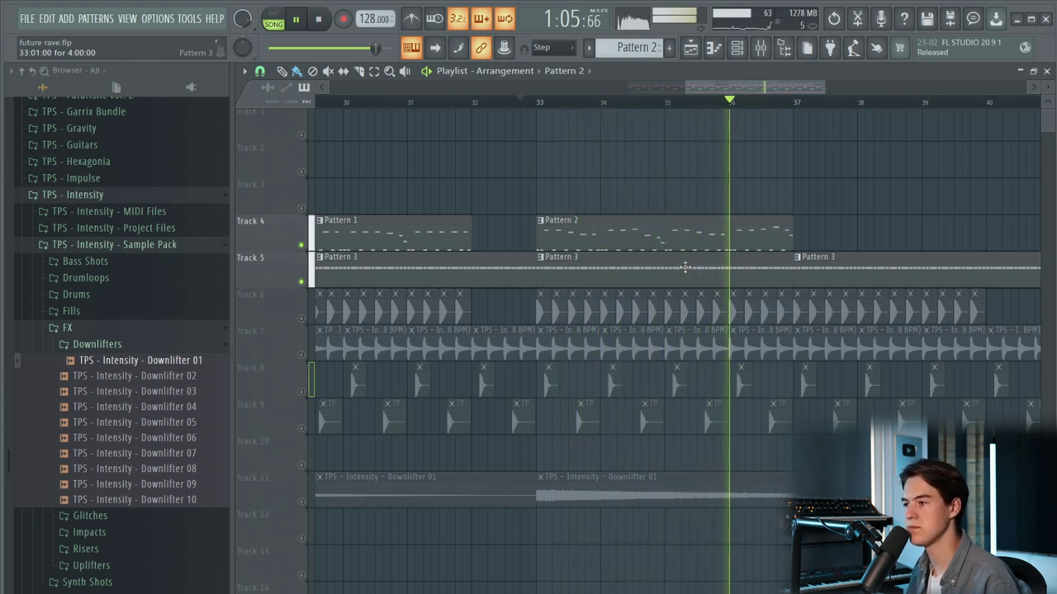
pyautogui.click(320, 20)
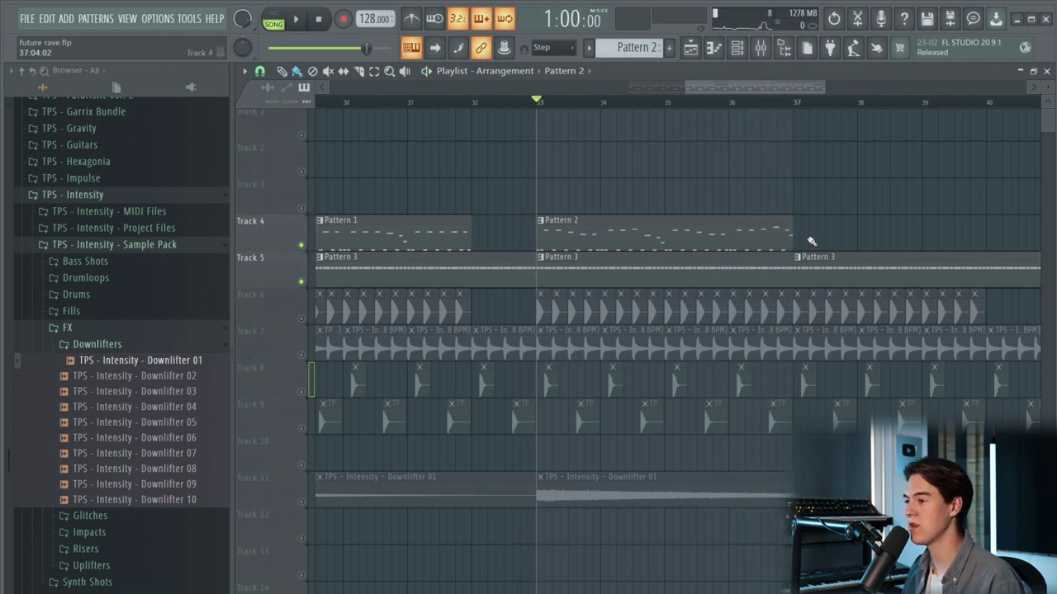
# - Add a second Pattern 2 clip at bar 37 on Track 4 and reactivate all playlist tracks
pyautogui.moveTo(837, 238); pyautogui.dragTo(828, 237)
pyautogui.scroll(-4, 828, 237)
pyautogui.rightClick(892, 192)
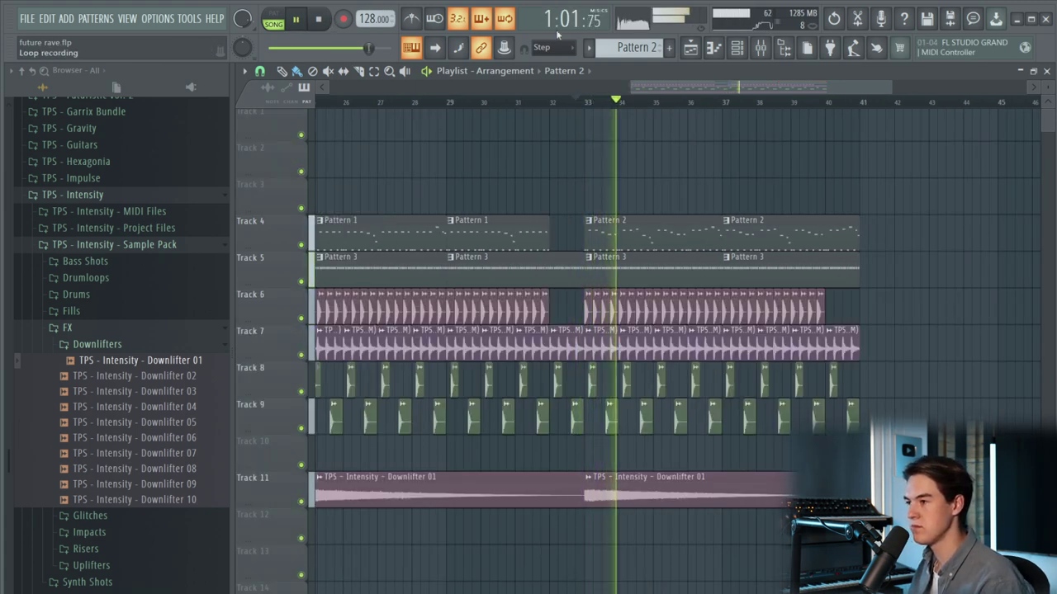
# - Check the Serum #2 level in the mixer during playback of the full arrangement, then stop playback
pyautogui.press('F9')
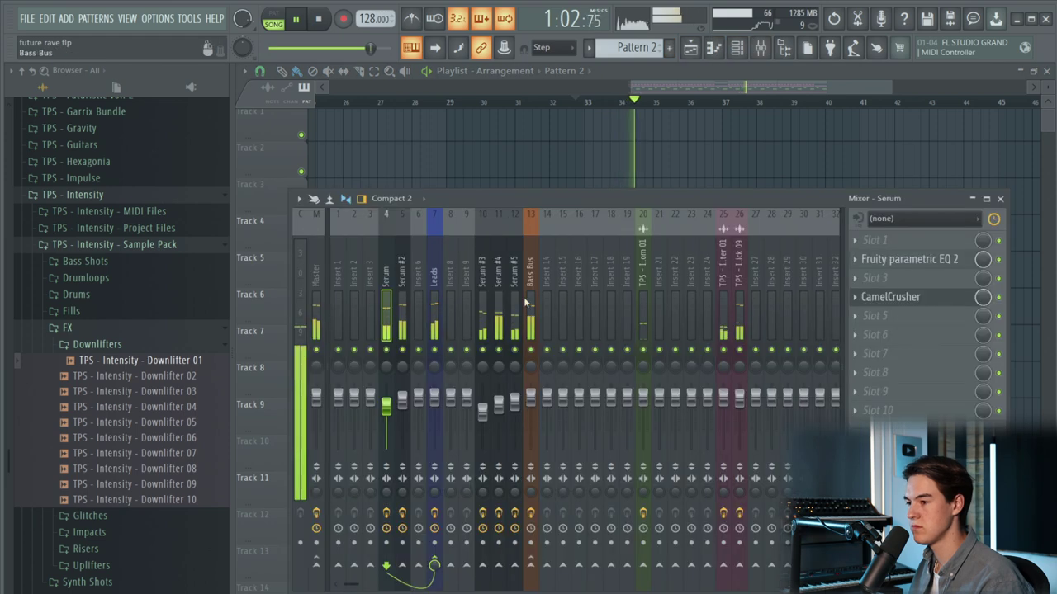
pyautogui.click(402, 404)
pyautogui.press('F9')
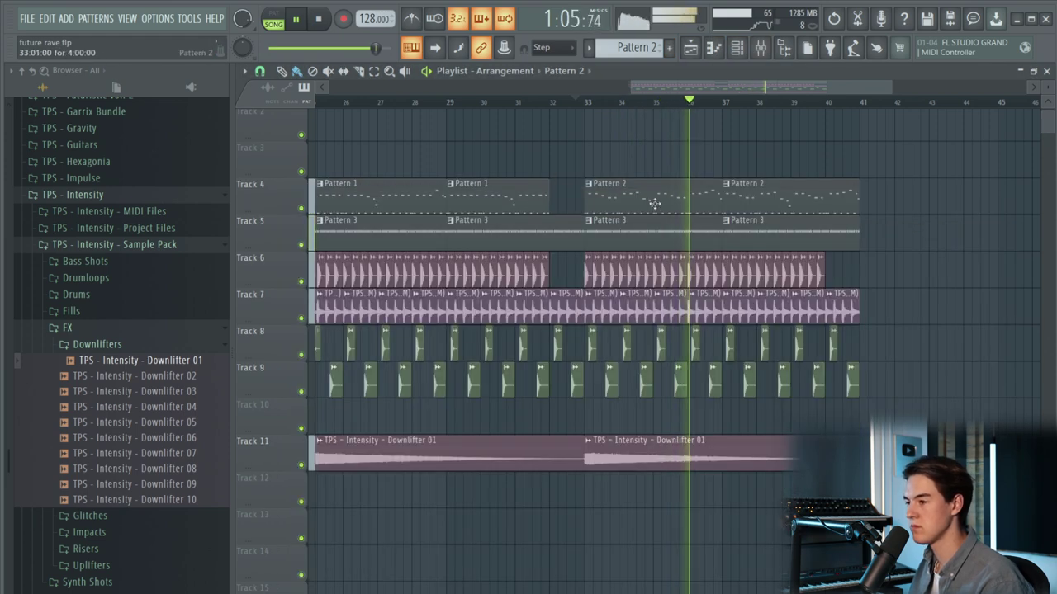
pyautogui.click(318, 20)
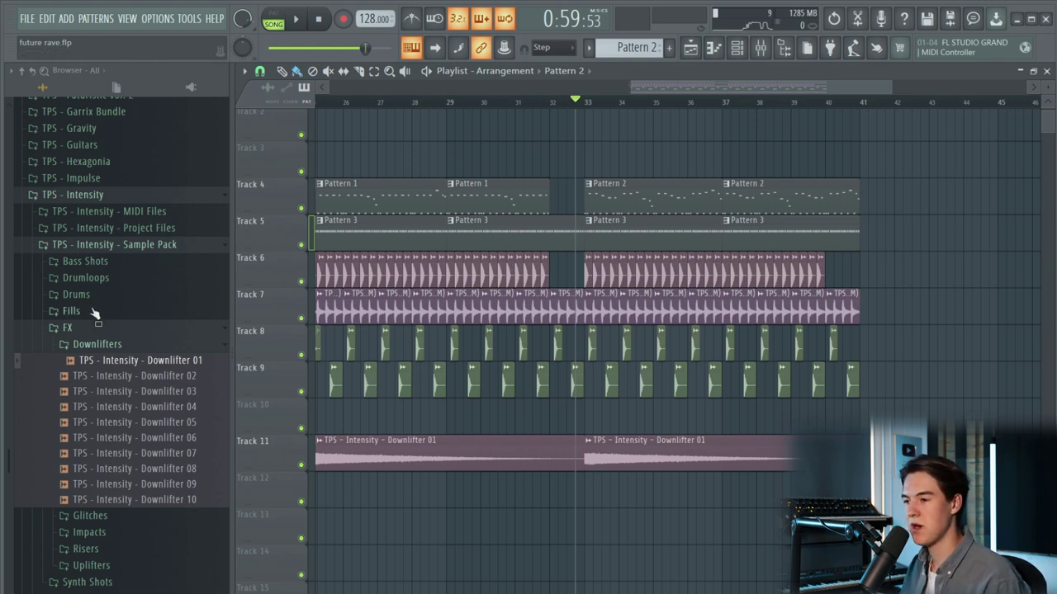
# - Collapse the FX folder and open the Synth Shots folder in the TPS - Intensity sample pack
pyautogui.click(180, 328)
pyautogui.click(188, 338)
pyautogui.click(186, 338)
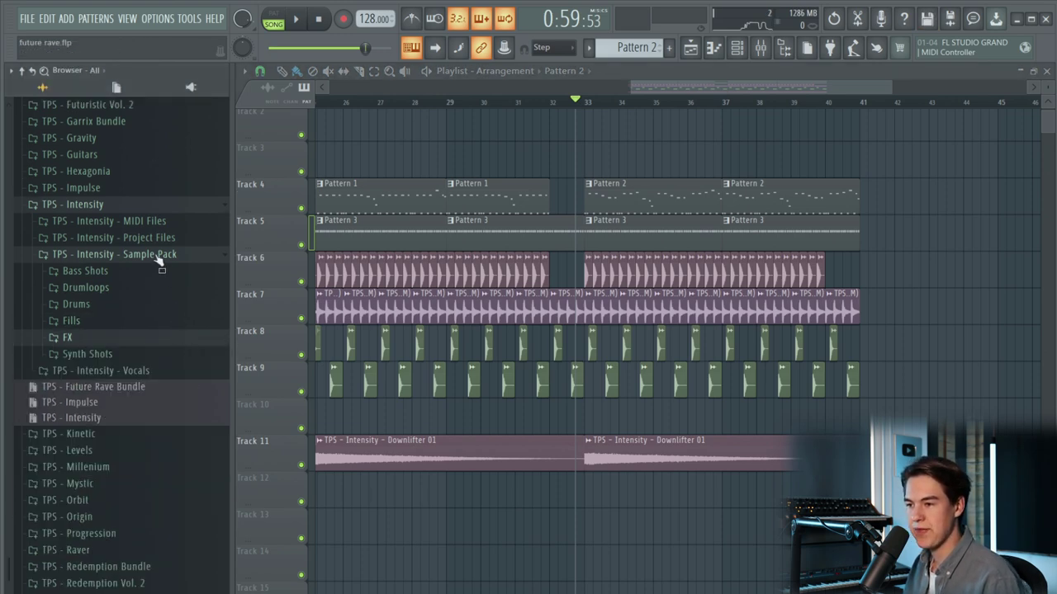
pyautogui.scroll(2, 159, 259)
pyautogui.click(87, 389)
# - Audition the TPS - Intensity synth shot samples to find one for the drop
pyautogui.moveTo(157, 356); pyautogui.dragTo(163, 357)
pyautogui.click(167, 388)
pyautogui.click(169, 404)
pyautogui.click(171, 419)
pyautogui.click(176, 435)
pyautogui.click(179, 450)
pyautogui.click(183, 465)
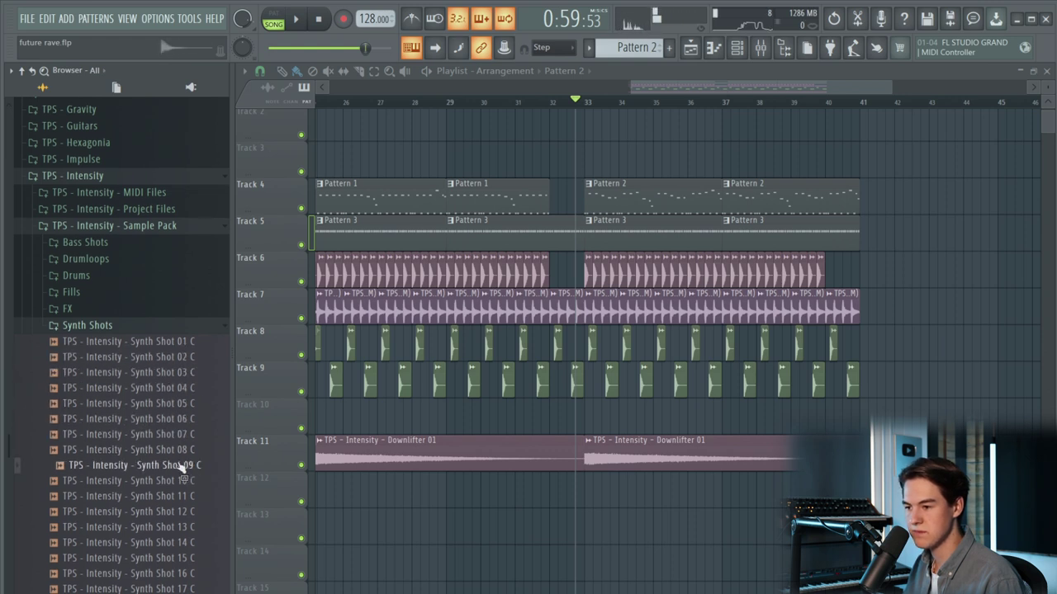
pyautogui.scroll(-2, 182, 477)
pyautogui.click(177, 440)
pyautogui.click(186, 483)
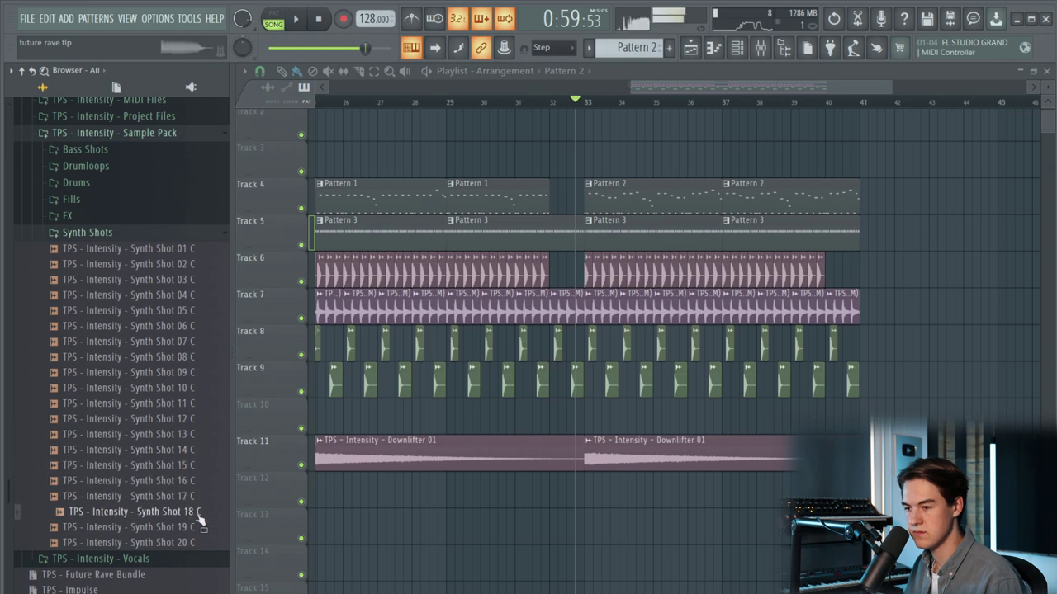
pyautogui.click(162, 299)
pyautogui.click(122, 312)
pyautogui.click(133, 330)
# - Place TPS - Intensity - Synth Shot 05 C at bar 33 on a new track inserted above the kick track
pyautogui.click(138, 317)
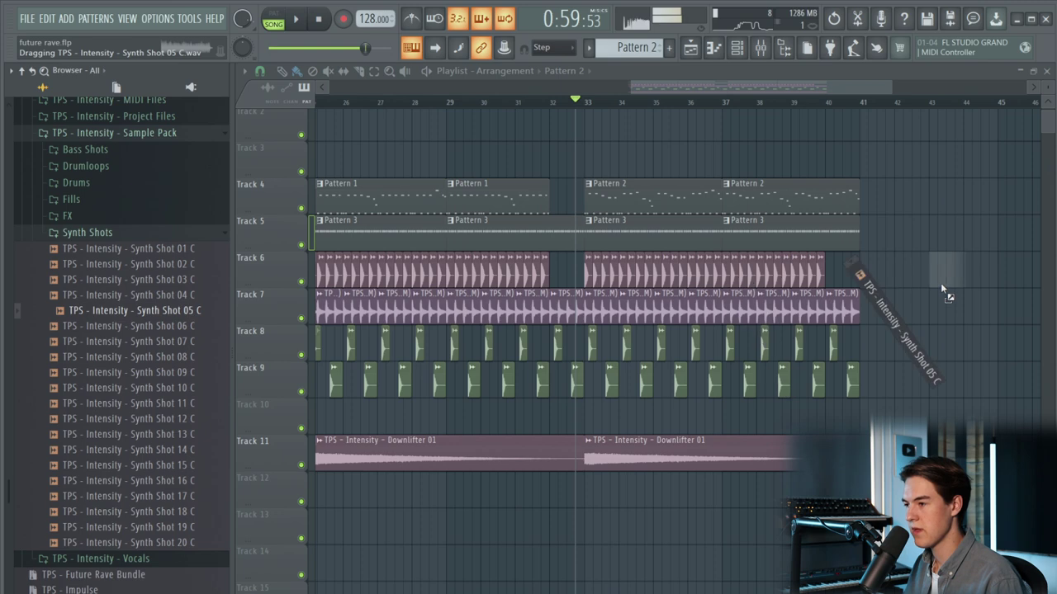
pyautogui.moveTo(941, 286); pyautogui.dragTo(946, 272)
pyautogui.rightClick(271, 275)
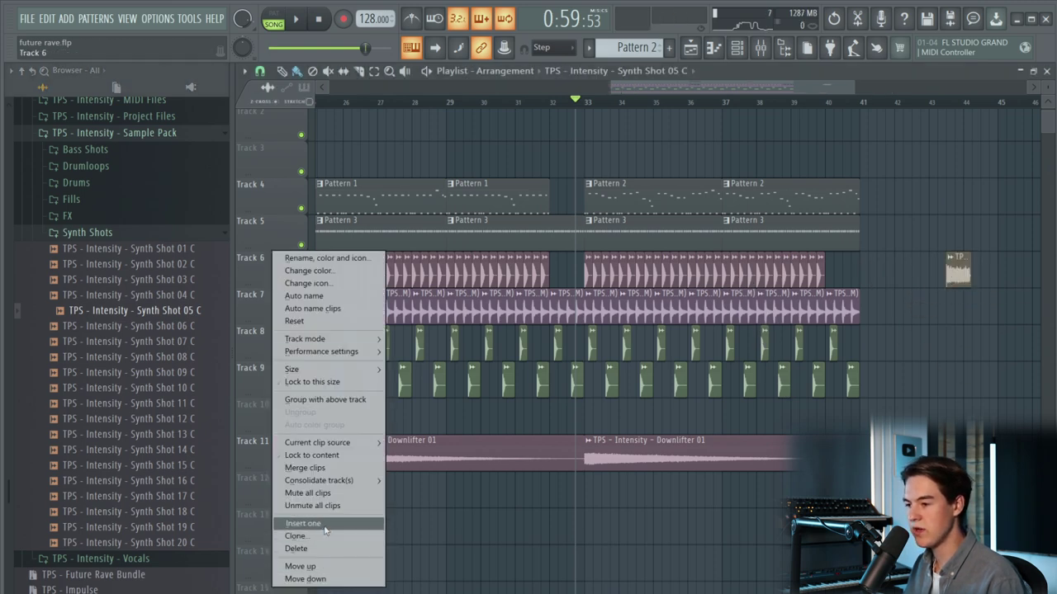
pyautogui.click(325, 527)
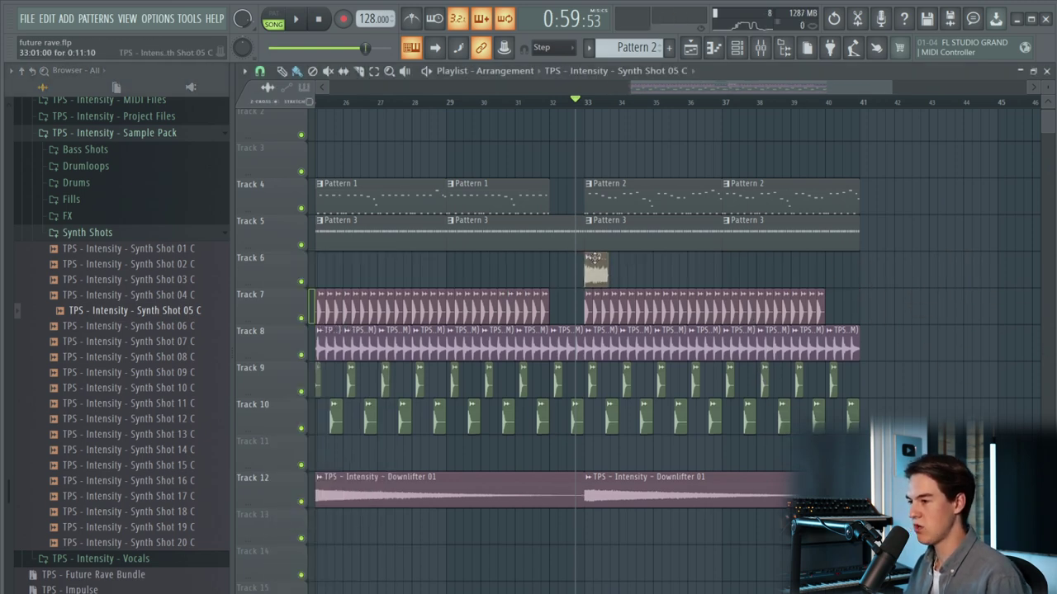
# - Check the bass notes of Pattern 3 in the piano roll and return to the playlist
pyautogui.scroll(6, 584, 104)
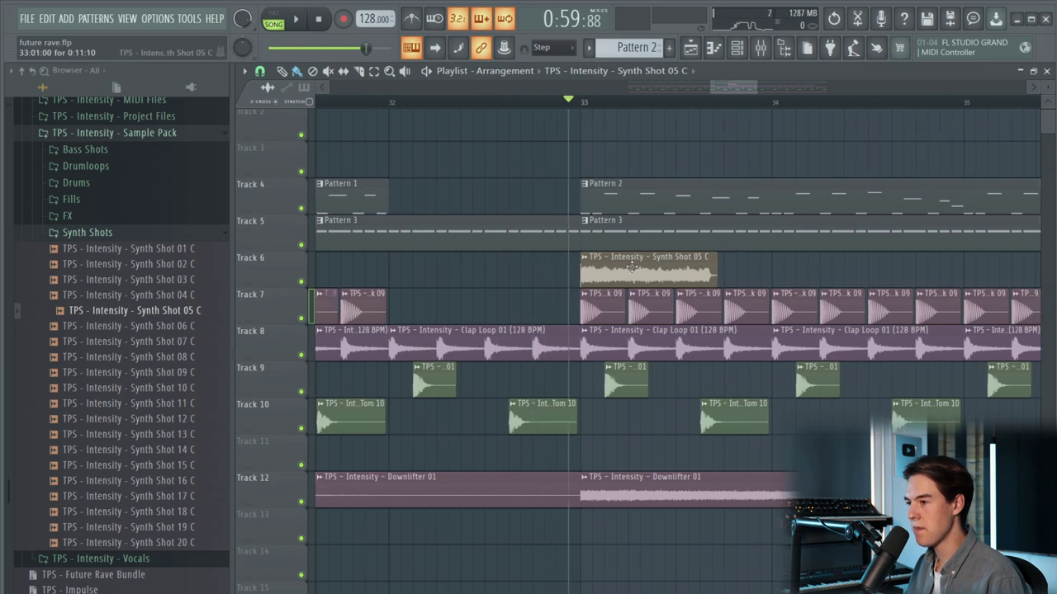
pyautogui.doubleClick(627, 241)
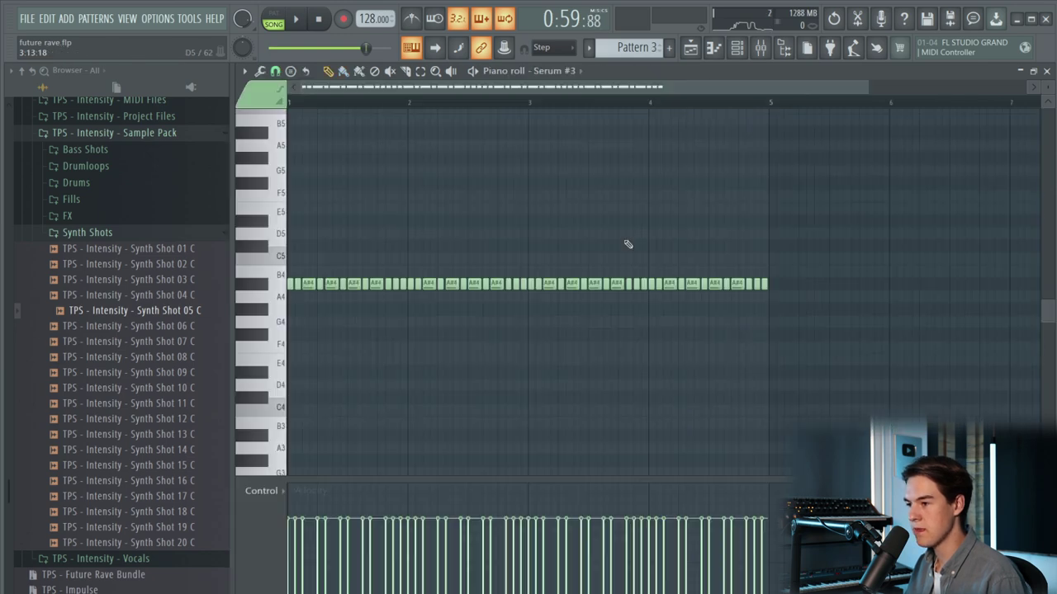
pyautogui.click(698, 48)
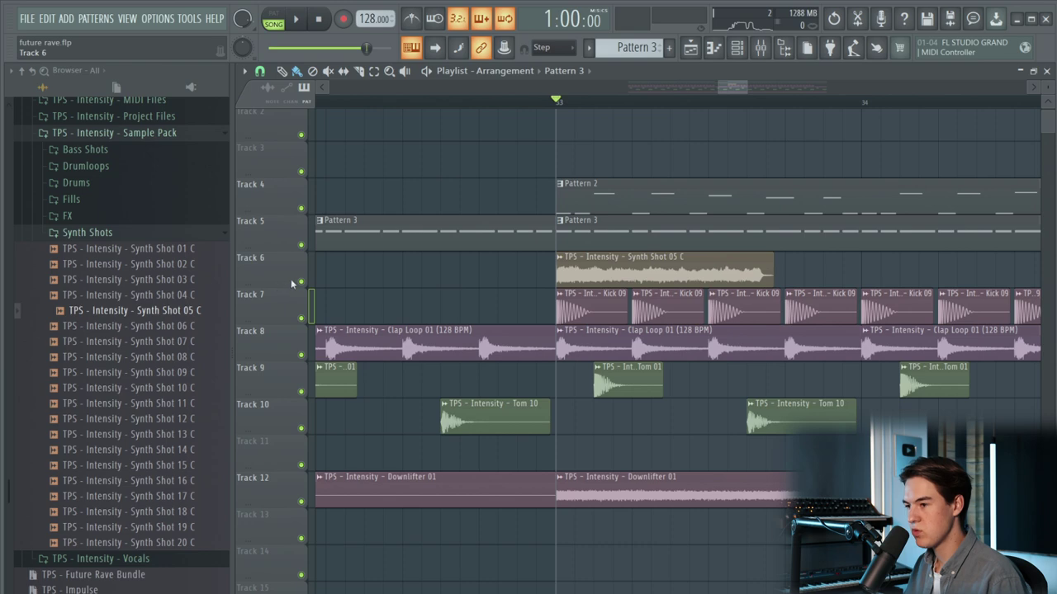
# - Solo Track 6 and lower the pitch shift of the Synth Shot 05 C clip
pyautogui.rightClick(293, 254)
pyautogui.press('Escape')
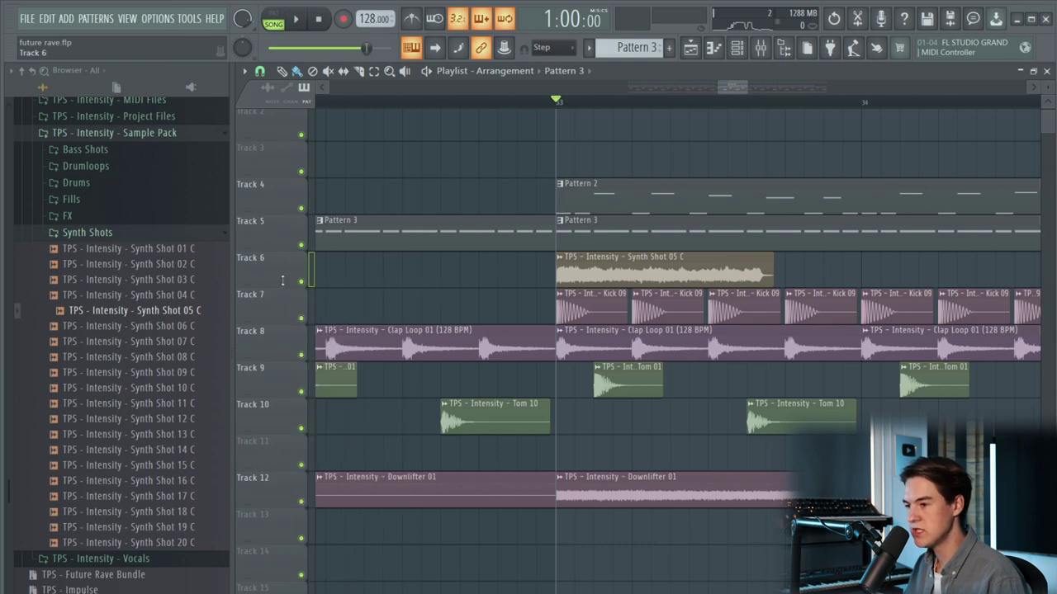
pyautogui.rightClick(300, 282)
pyautogui.doubleClick(741, 281)
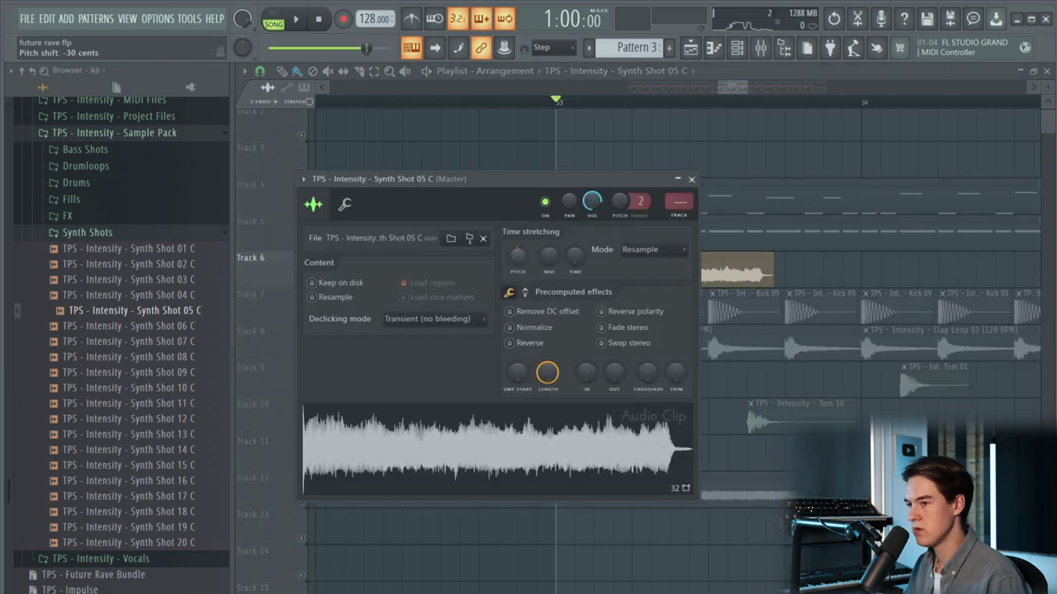
pyautogui.press('Escape')
# - Change the declicking mode of the Synth Shot 05 C clip and preview the sound
pyautogui.doubleClick(743, 272)
pyautogui.click(418, 322)
pyautogui.click(417, 373)
pyautogui.press('Escape')
pyautogui.press('space')
pyautogui.press('space')
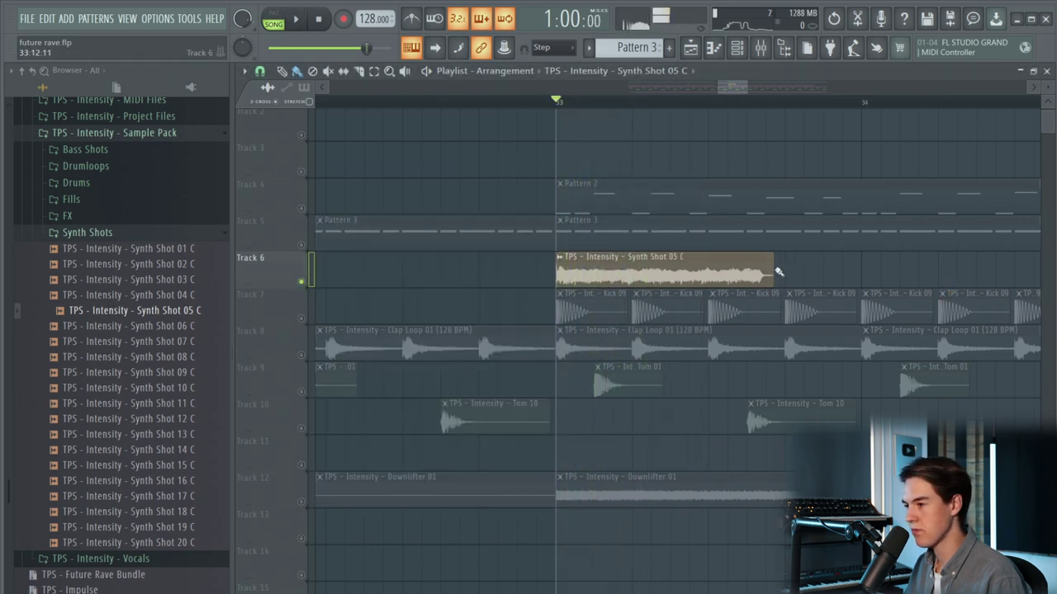
# - Shorten the Synth Shot 05 C clip at bar 33 to about an eighth note and preview it
pyautogui.moveTo(773, 276); pyautogui.dragTo(682, 279)
pyautogui.press('space')
pyautogui.press('space')
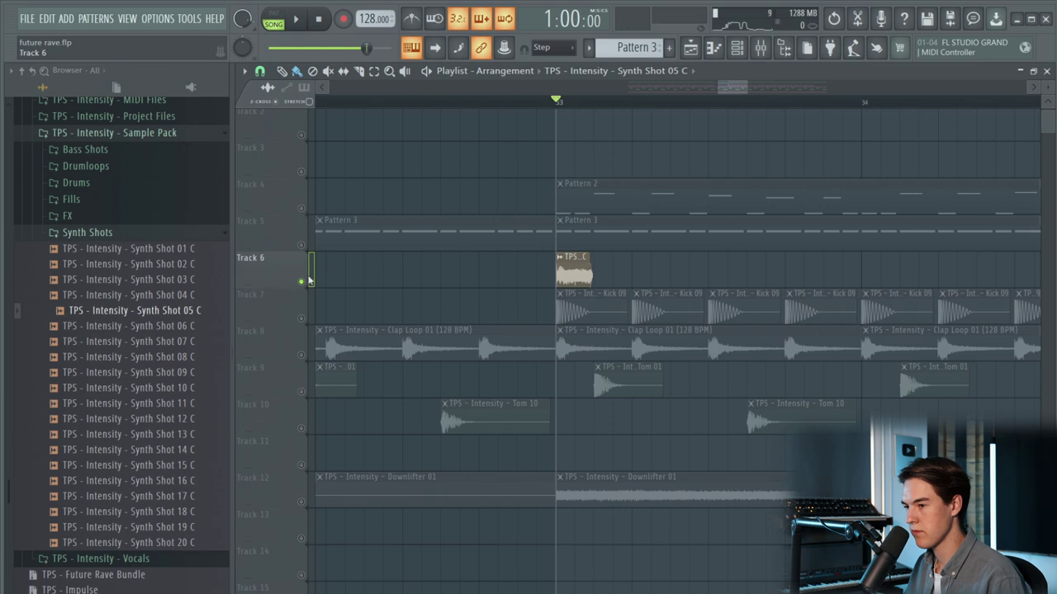
# - Set the time-stretching mode of the Synth Shot 05 C clip to Stretch and preview the sound
pyautogui.keyDown('ctrl'); pyautogui.click(301, 281); pyautogui.keyUp('ctrl')
pyautogui.press('space')
pyautogui.press('space')
pyautogui.doubleClick(562, 270)
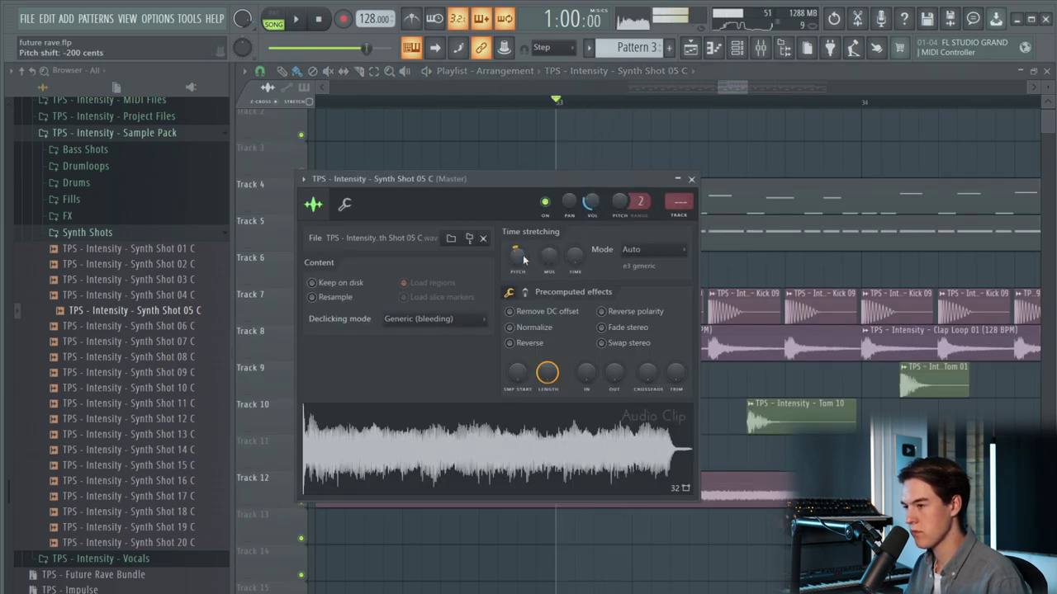
pyautogui.click(652, 248)
pyautogui.click(636, 288)
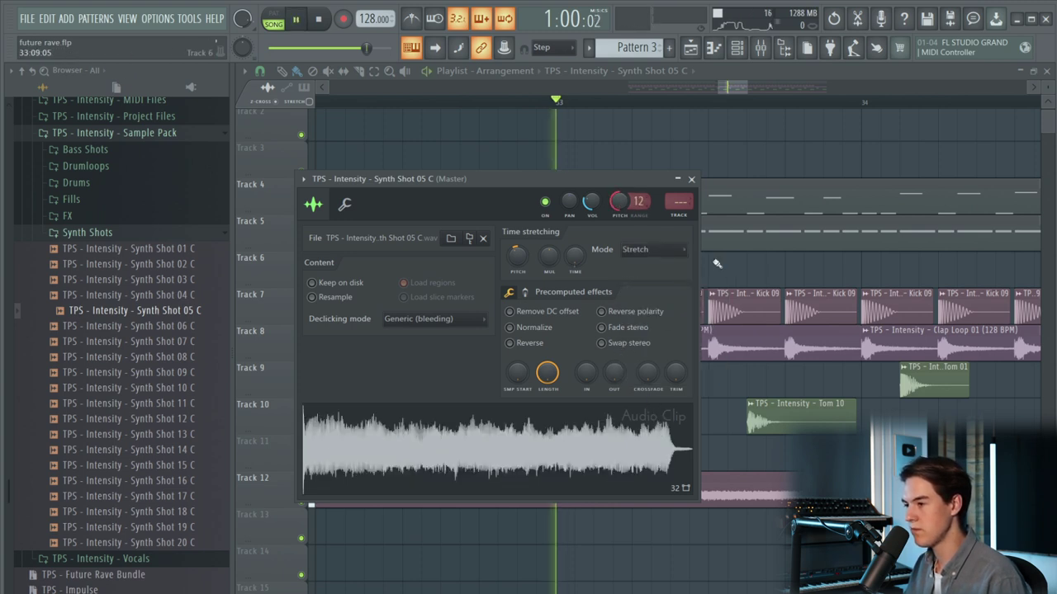
pyautogui.press('Escape')
pyautogui.press('space')
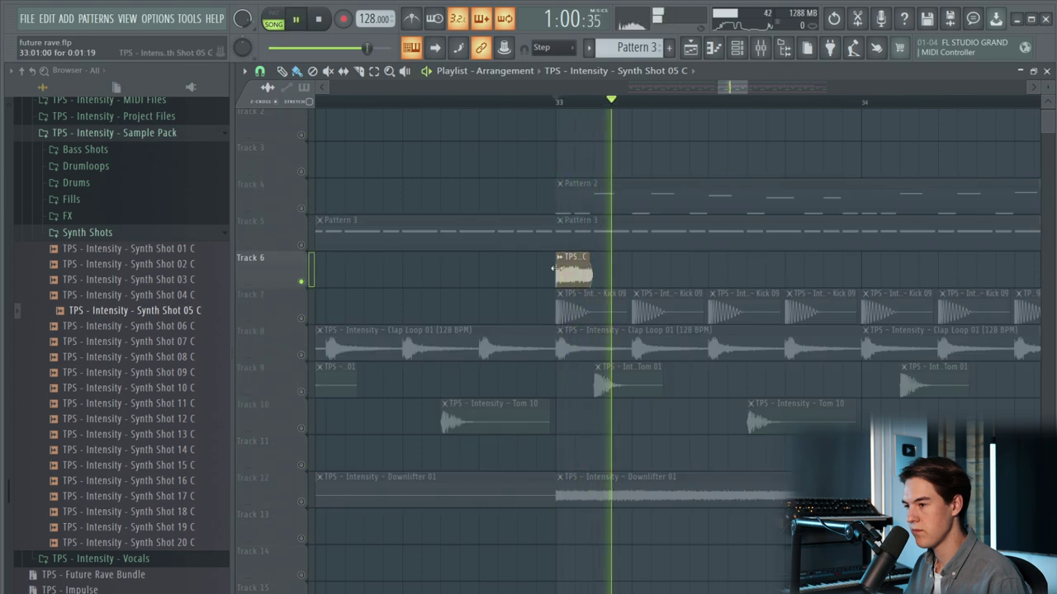
# - Set the Synth Shot 05 C channel volume to 51% and preview the shot together with the Track 5 bass
pyautogui.doubleClick(569, 271)
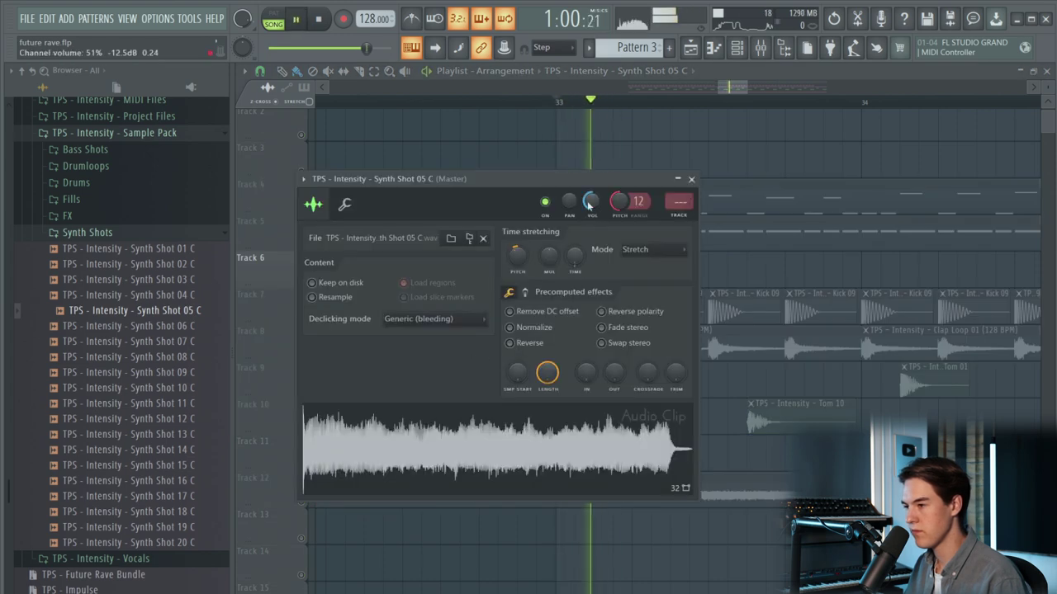
pyautogui.press('space')
pyautogui.press('Escape')
pyautogui.click(301, 246)
pyautogui.press('space')
pyautogui.press('space')
pyautogui.press('space')
# - Copy the Synth Shot 05 C clip to position 33:04 on Track 6 and preview it soloed and in the full mix
pyautogui.moveTo(577, 266); pyautogui.dragTo(639, 279)
pyautogui.press('space')
pyautogui.press('space')
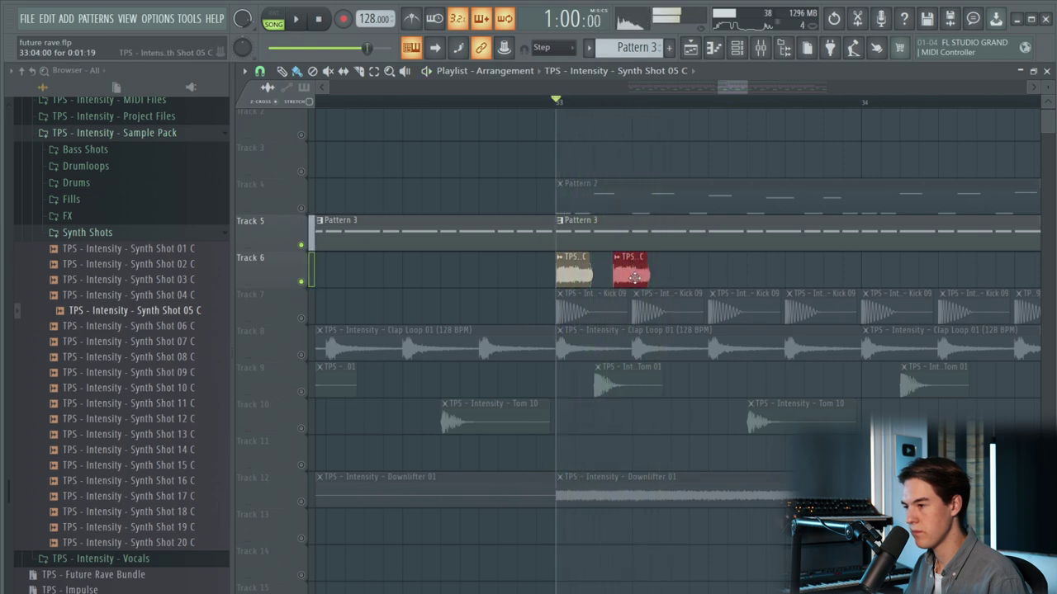
pyautogui.press('space')
pyautogui.rightClick(302, 282)
pyautogui.press('space')
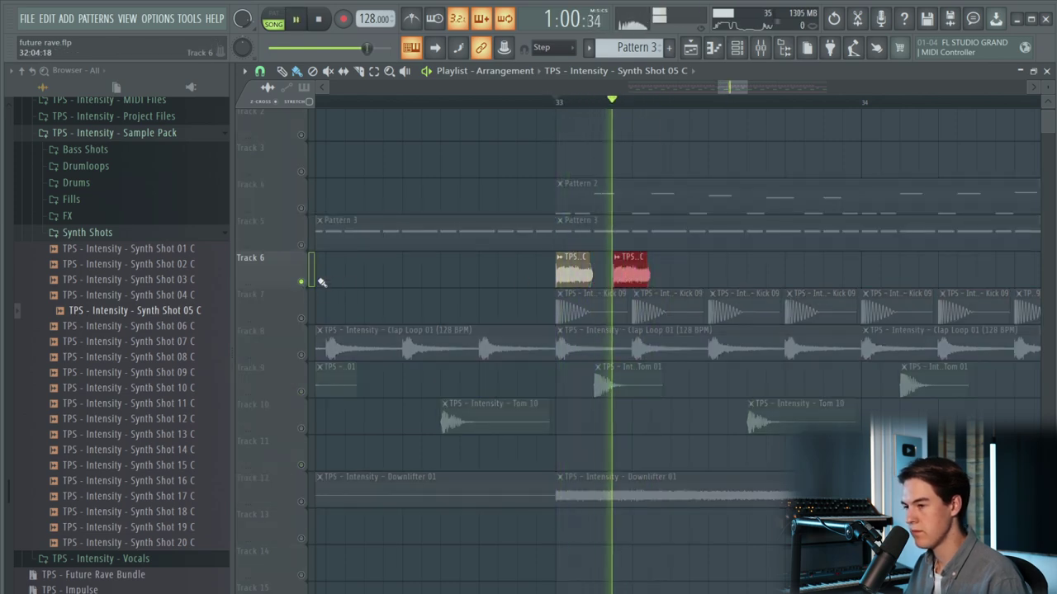
pyautogui.press('space')
pyautogui.rightClick(302, 282)
pyautogui.press('space')
pyautogui.press('space')
pyautogui.press('space')
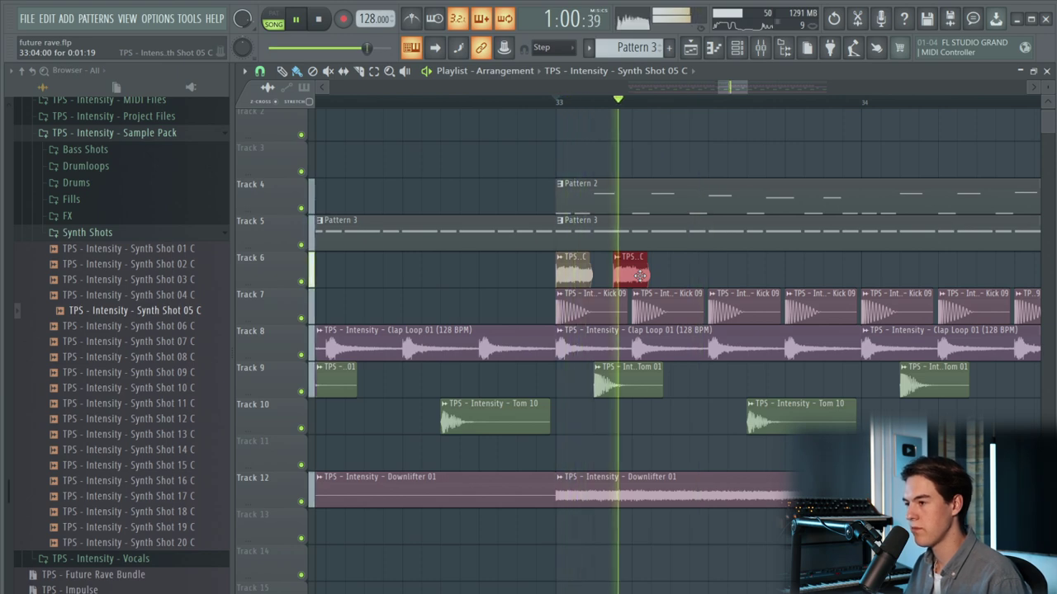
pyautogui.press('space')
pyautogui.press('space')
# - Duplicate the pair of synth shots on Track 6 so that a pair starts each bar from 33 to 38
pyautogui.scroll(-2, 694, 284)
pyautogui.scroll(1, 715, 284)
pyautogui.moveTo(667, 282); pyautogui.dragTo(474, 273)
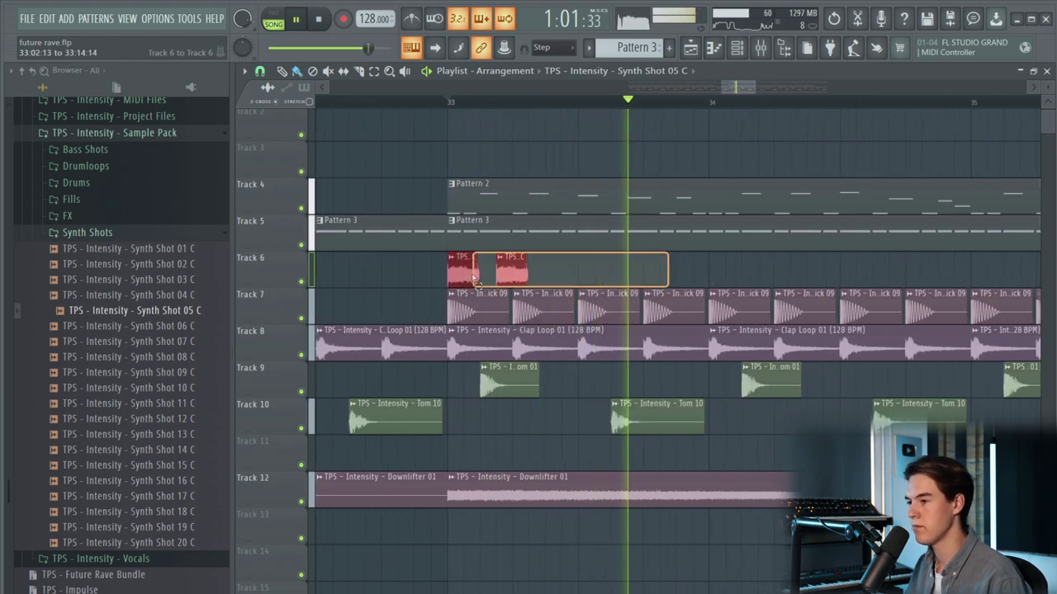
pyautogui.hotkey('ctrl', 'b')
pyautogui.press('space')
pyautogui.moveTo(727, 269); pyautogui.dragTo(537, 277)
pyautogui.press('space')
pyautogui.scroll(-5, 670, 275)
pyautogui.scroll(-4, 639, 275)
pyautogui.keyDown('ctrl'); pyautogui.click(762, 273); pyautogui.keyUp('ctrl')
pyautogui.scroll(5, 694, 275)
pyautogui.hotkey('ctrl', 'b')
pyautogui.hotkey('ctrl', 'b')
pyautogui.keyDown('ctrl'); pyautogui.click(896, 276); pyautogui.keyUp('ctrl')
pyautogui.press('space')
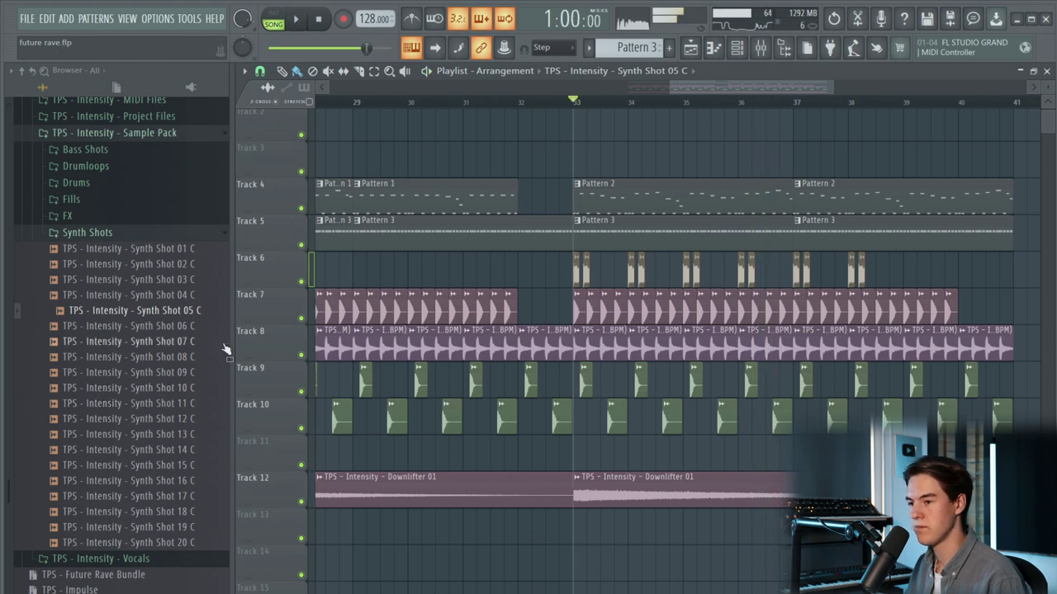
# - Audition other synth shots and try Synth Shot 13 C as the sample for the Track 6 clips
pyautogui.scroll(2, 677, 273)
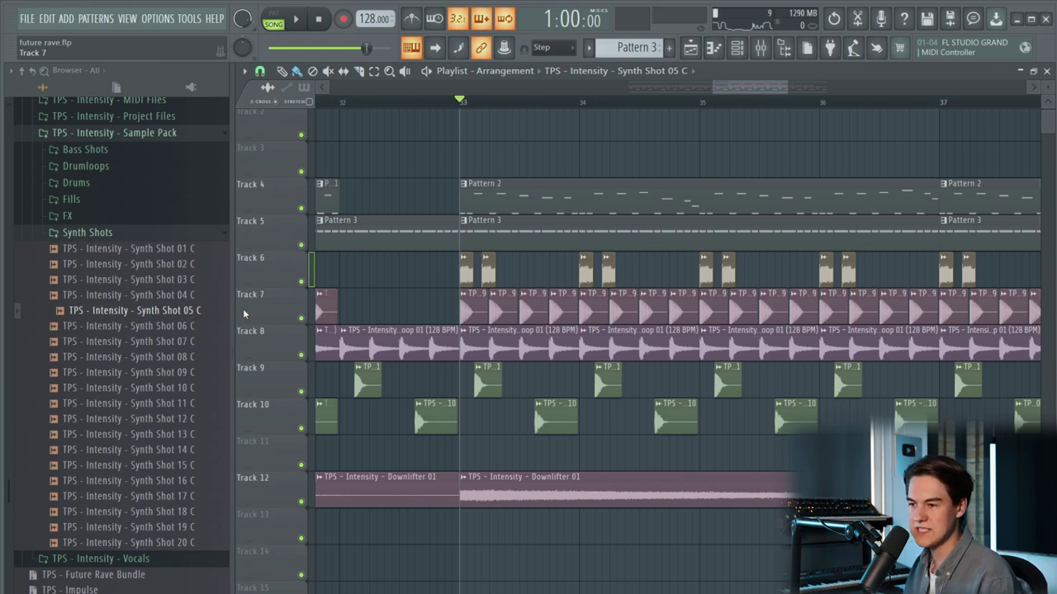
pyautogui.click(166, 281)
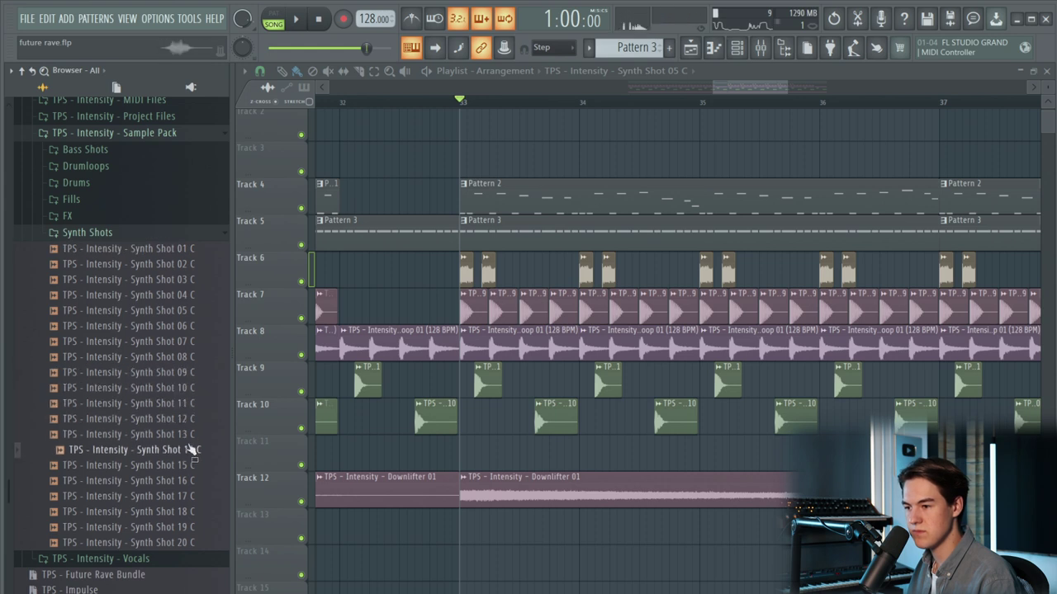
pyautogui.moveTo(194, 440); pyautogui.dragTo(450, 299)
pyautogui.press('space')
pyautogui.press('space')
# - Replace the sample of the Track 6 clips with Synth Shot 20 C and preview it in the drop
pyautogui.click(169, 466)
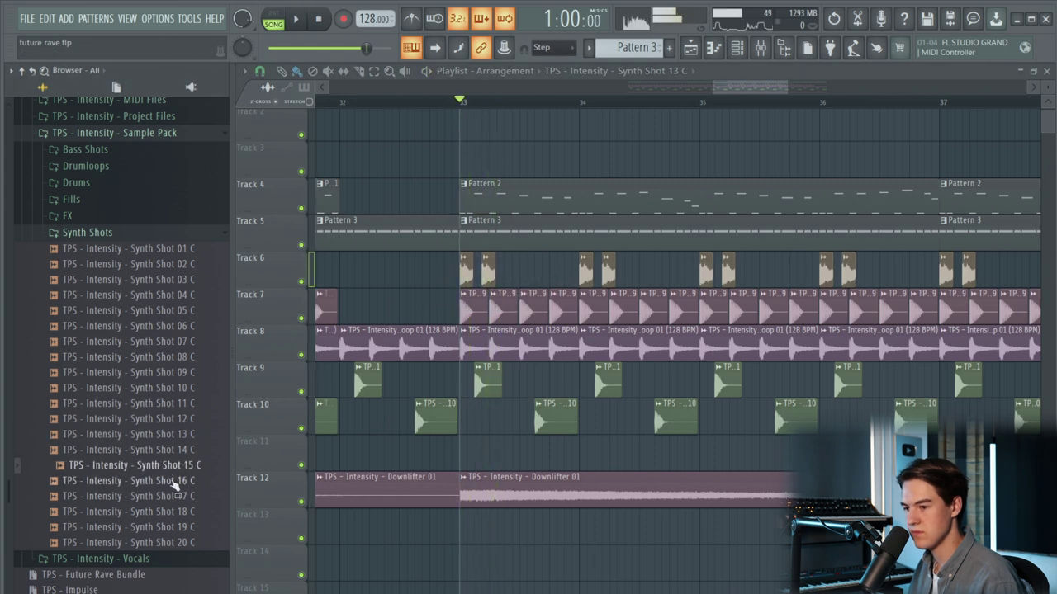
pyautogui.moveTo(185, 549); pyautogui.dragTo(465, 277)
pyautogui.press('space')
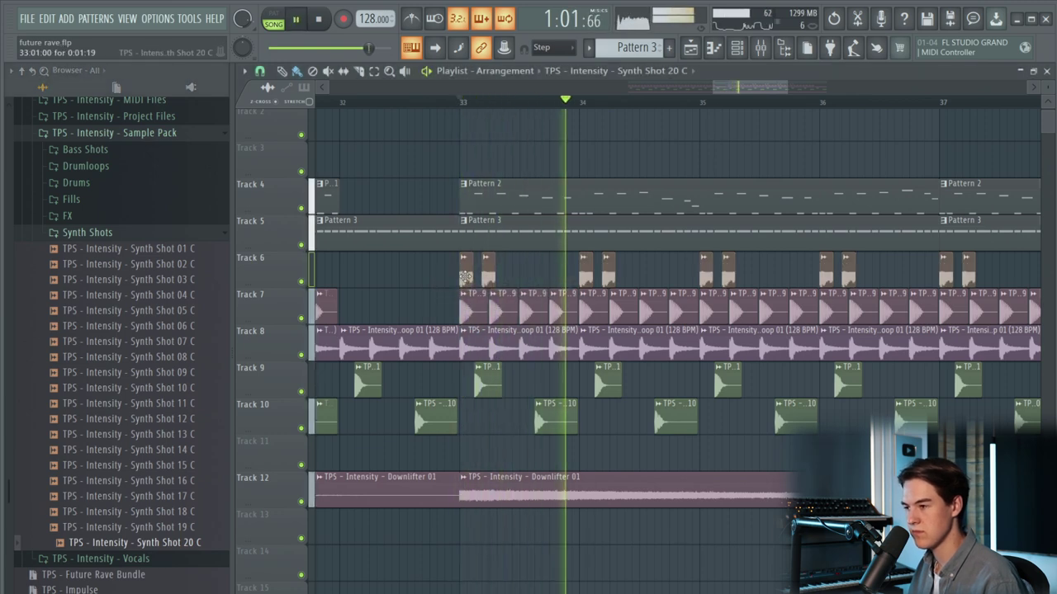
pyautogui.press('space')
# - Solo Track 6, route Synth Shot 20 C to mixer insert 23 and load Fruity Parametric EQ 2 in its first slot
pyautogui.rightClick(301, 281)
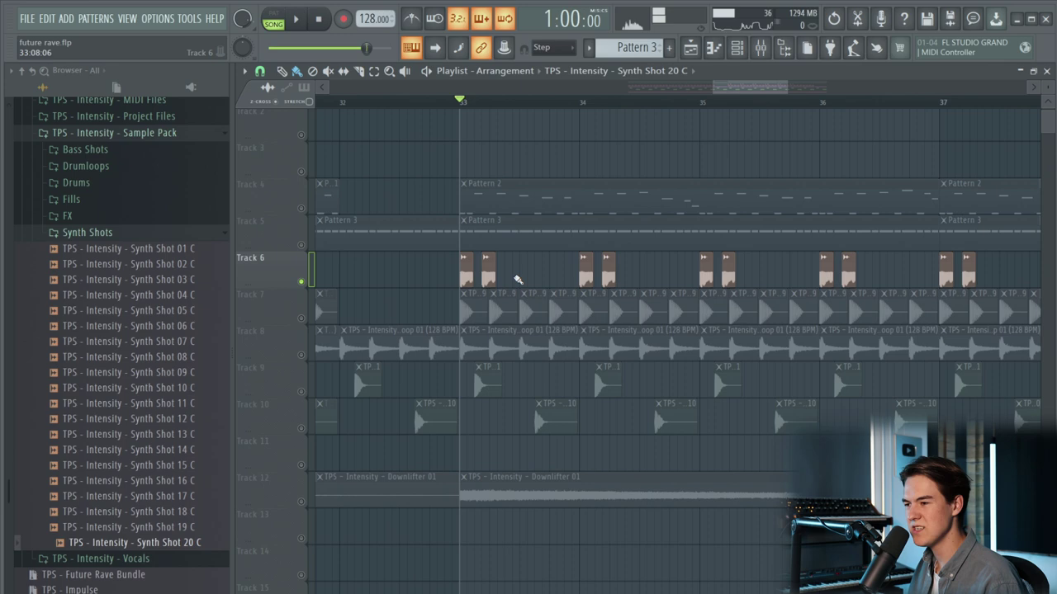
pyautogui.scroll(3, 496, 274)
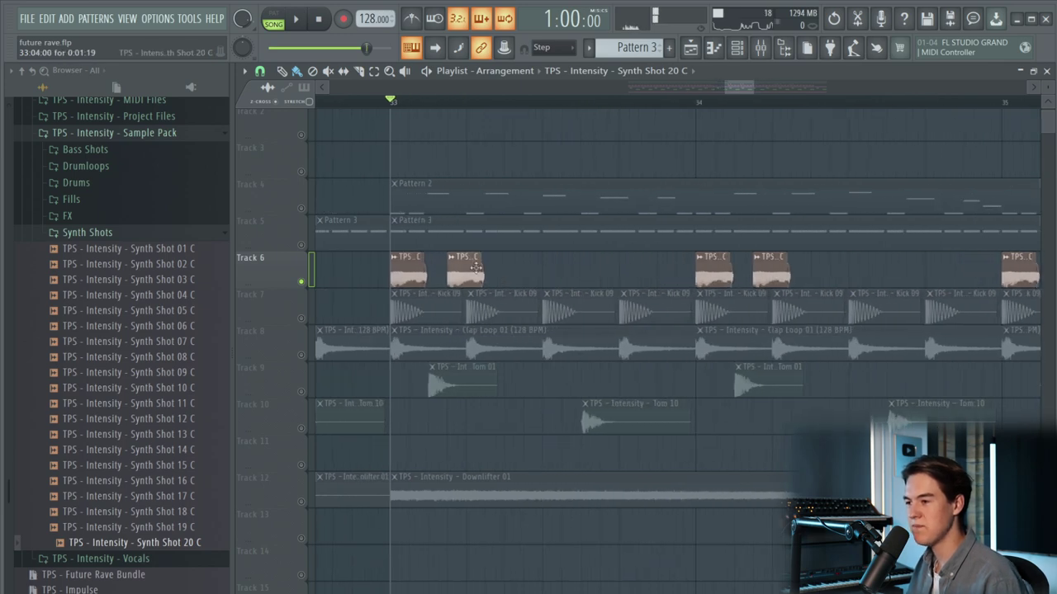
pyautogui.click(761, 49)
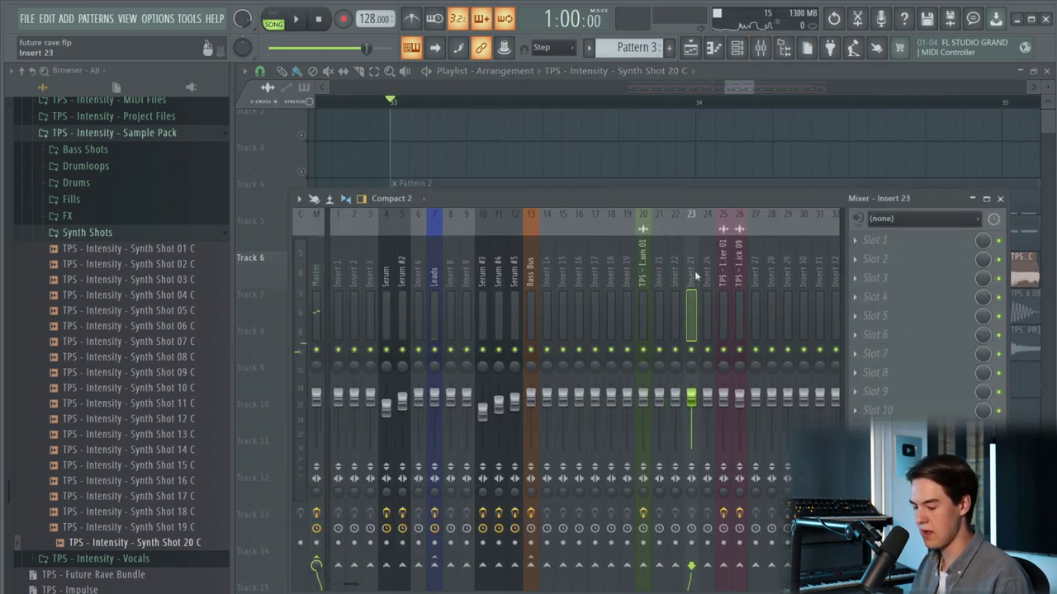
pyautogui.click(887, 241)
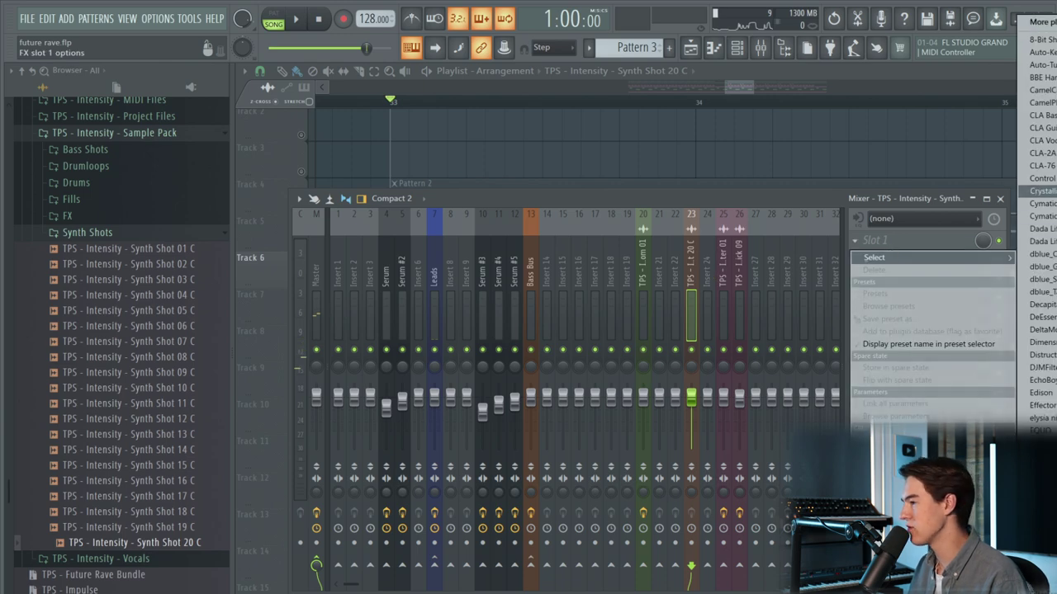
pyautogui.click(1042, 529)
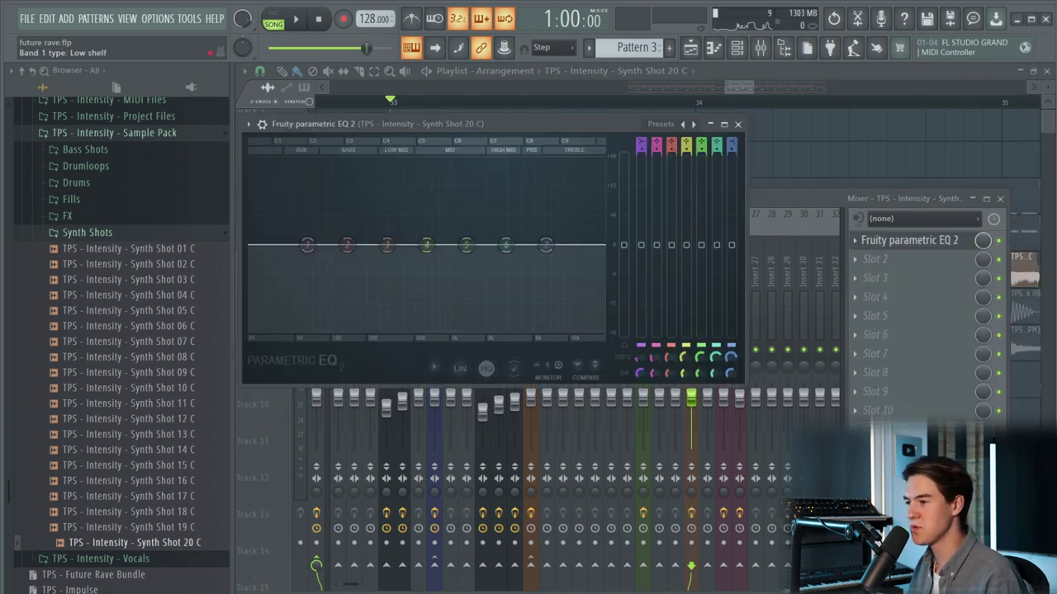
# - Turn EQ band 1 into a high-pass filter, steepen it and raise its cutoff to remove the synth shot's lows
pyautogui.moveTo(642, 143); pyautogui.dragTo(642, 153)
pyautogui.scroll(1, 640, 145)
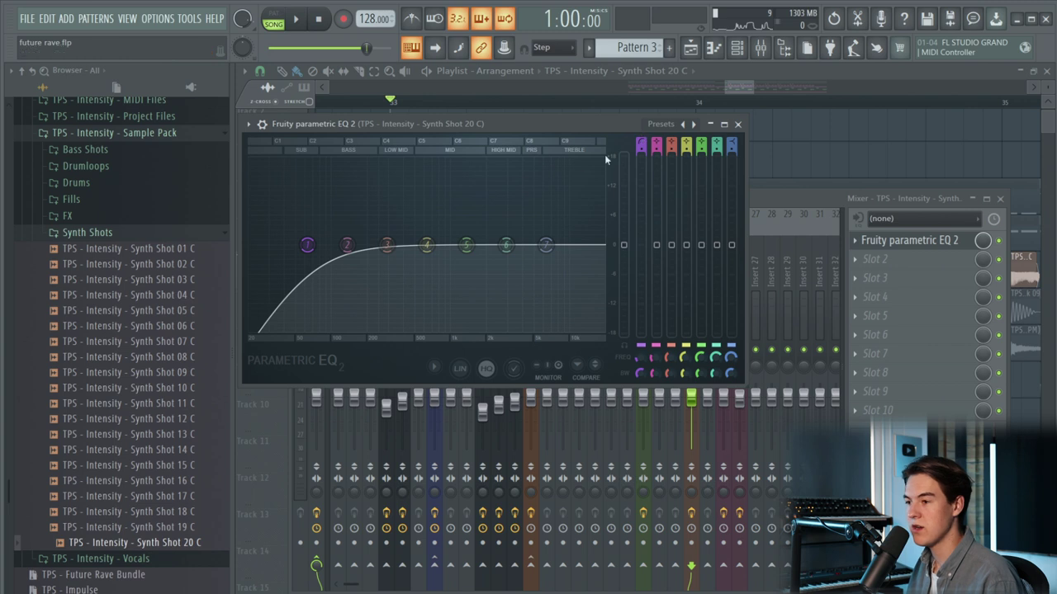
pyautogui.moveTo(641, 151); pyautogui.dragTo(641, 142)
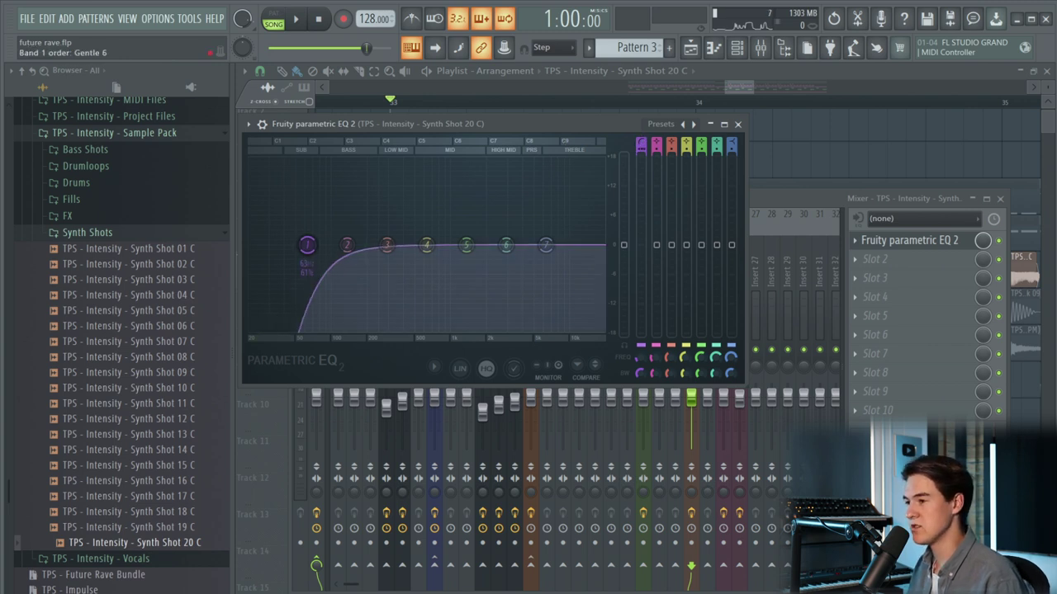
pyautogui.moveTo(545, 129); pyautogui.dragTo(616, 142)
pyautogui.press('space')
pyautogui.moveTo(377, 259); pyautogui.dragTo(428, 265)
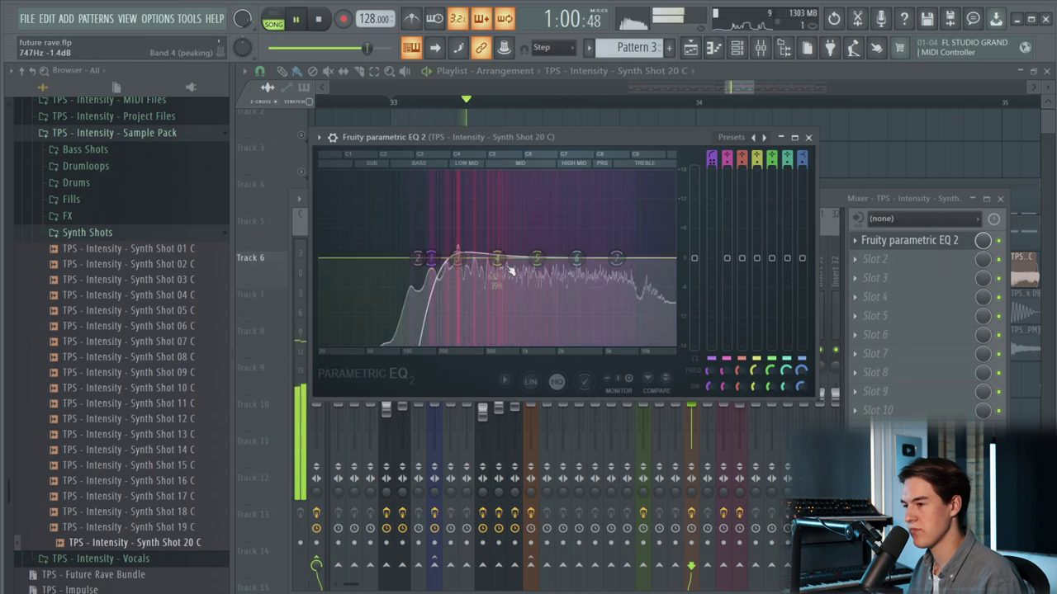
pyautogui.press('space')
# - Boost EQ bands 6 and 7 to brighten the synth shot, then ease back the band 6 boost while previewing
pyautogui.moveTo(577, 260); pyautogui.dragTo(593, 216)
pyautogui.moveTo(617, 261); pyautogui.dragTo(623, 220)
pyautogui.press('space')
pyautogui.moveTo(593, 216); pyautogui.dragTo(593, 237)
pyautogui.press('space')
pyautogui.click(808, 137)
# - Add OTT to slot 2 of the synth shot insert, adjust its depth and preview it with the Track 4 lead
pyautogui.click(868, 260)
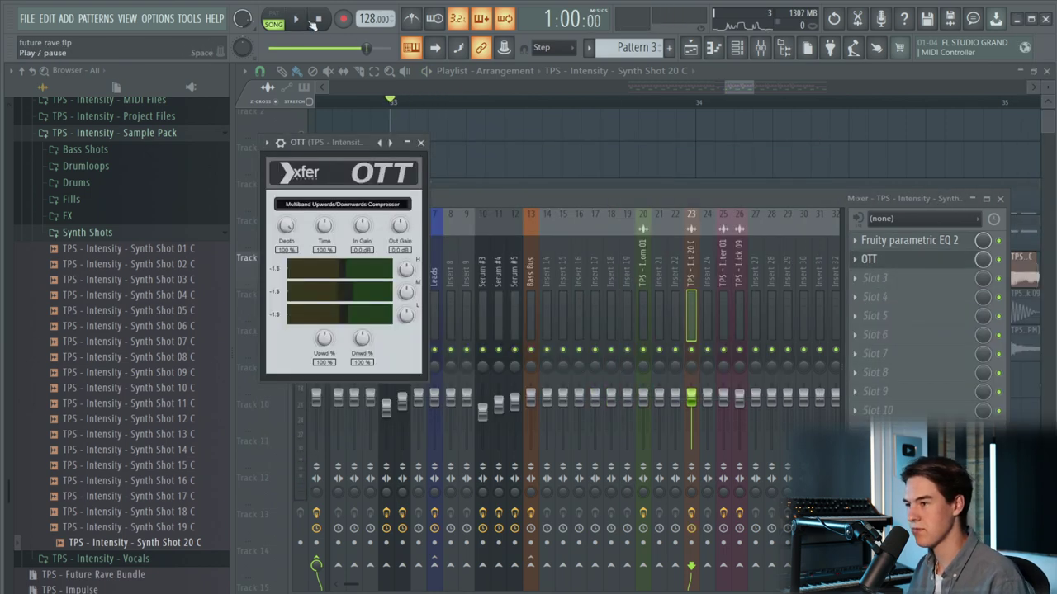
pyautogui.moveTo(285, 224); pyautogui.dragTo(325, 228)
pyautogui.click(571, 167)
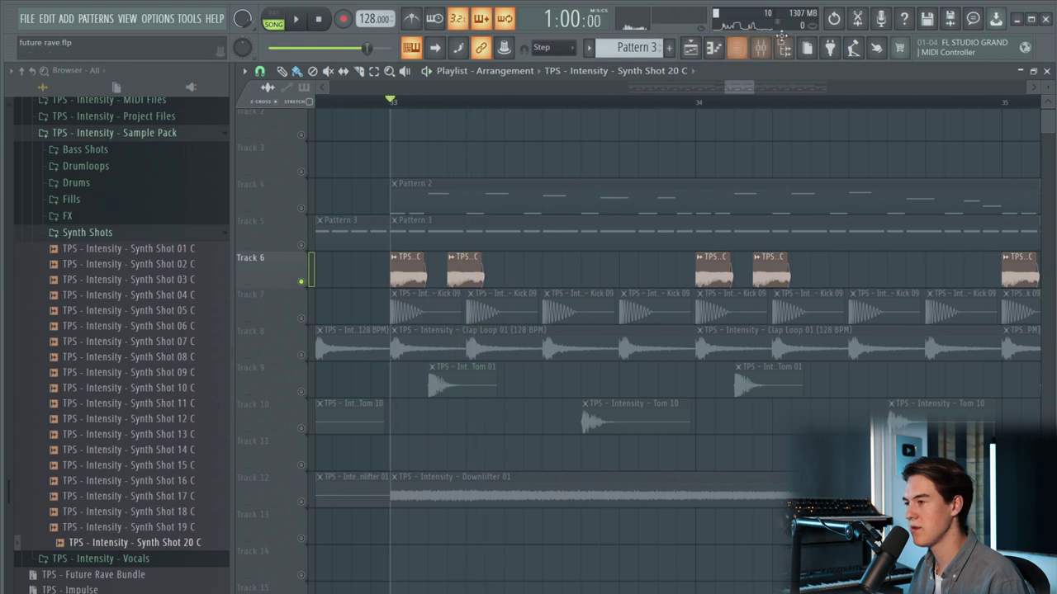
pyautogui.click(301, 208)
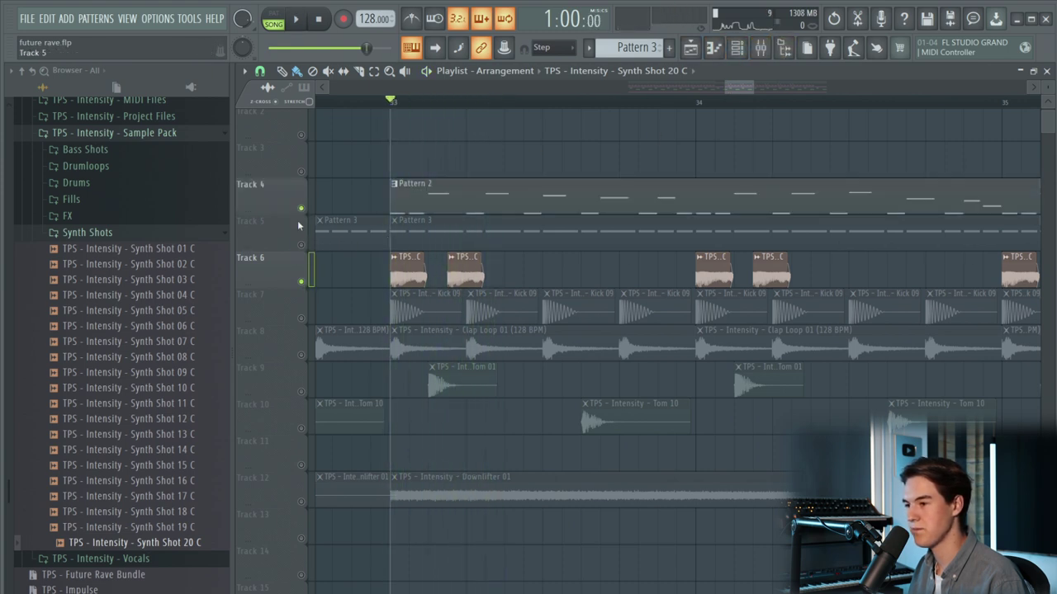
pyautogui.press('space')
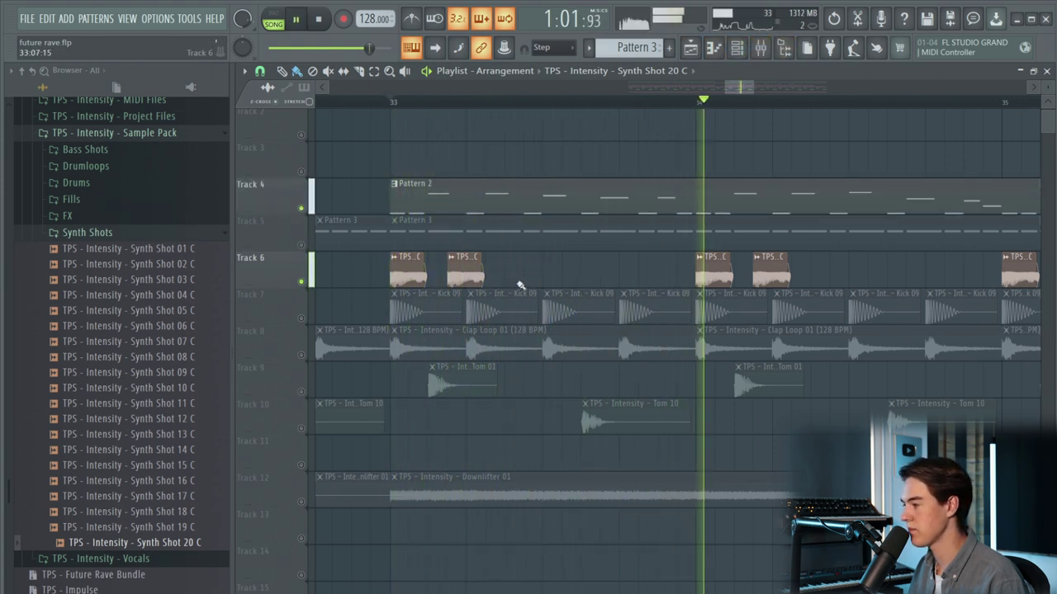
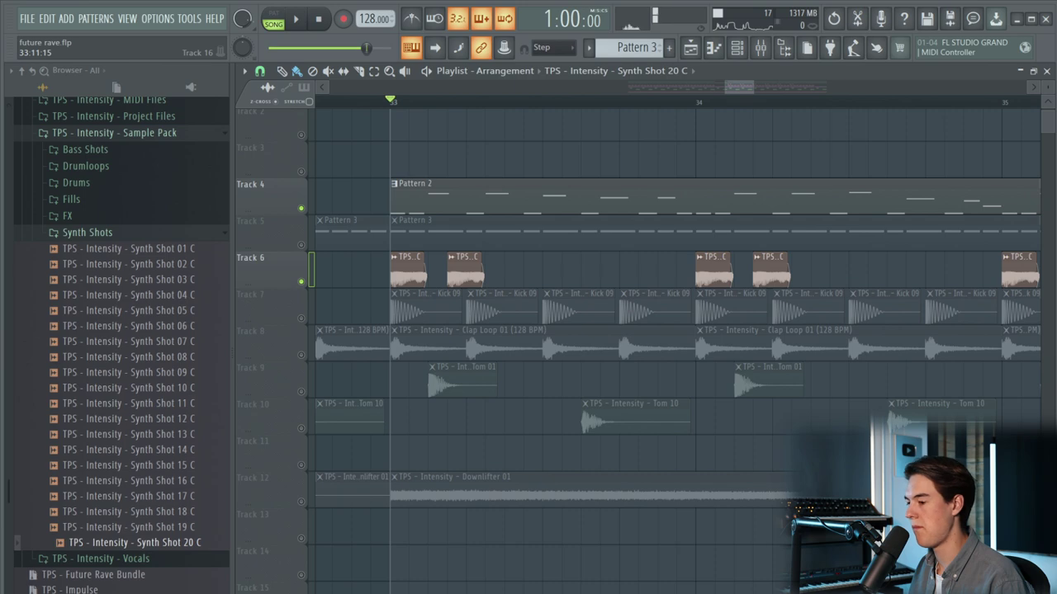
# - Add Fruity Reeverb 2 to slot 6 of the synth shot insert and preview the reverb
pyautogui.click(760, 48)
pyautogui.click(906, 336)
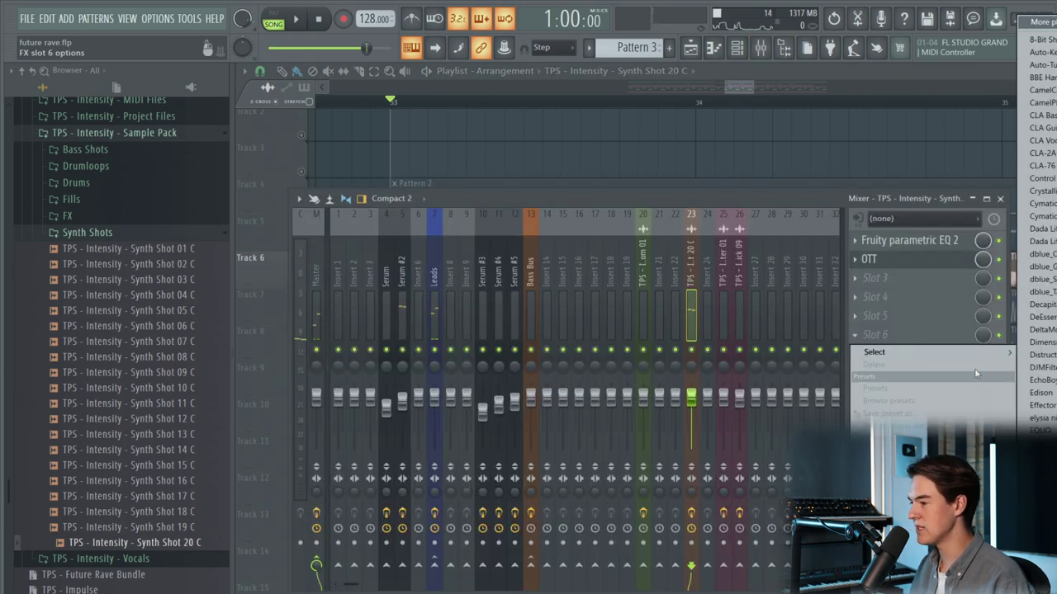
pyautogui.click(1043, 529)
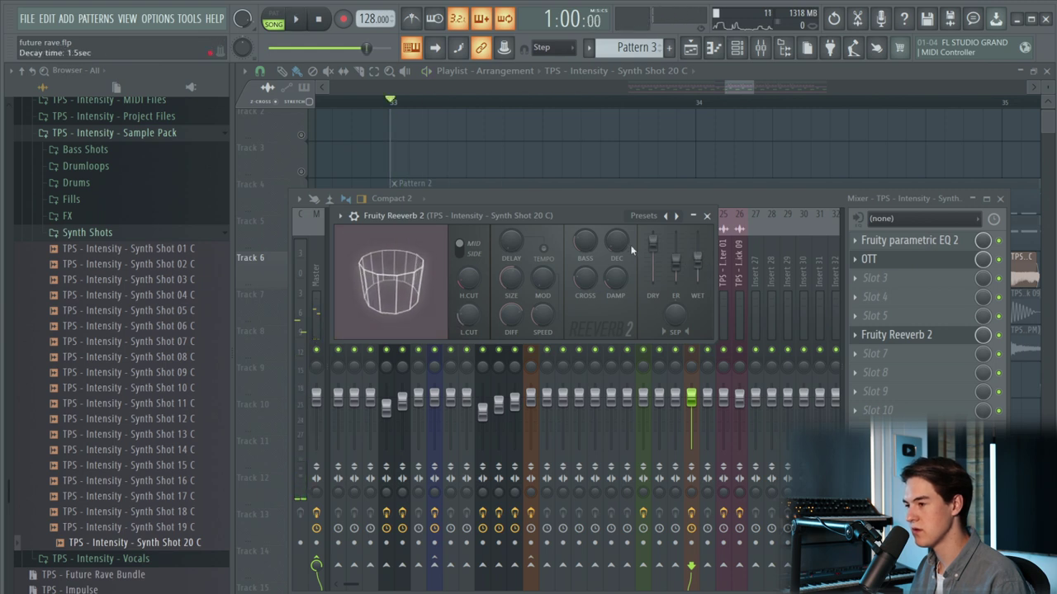
pyautogui.press('space')
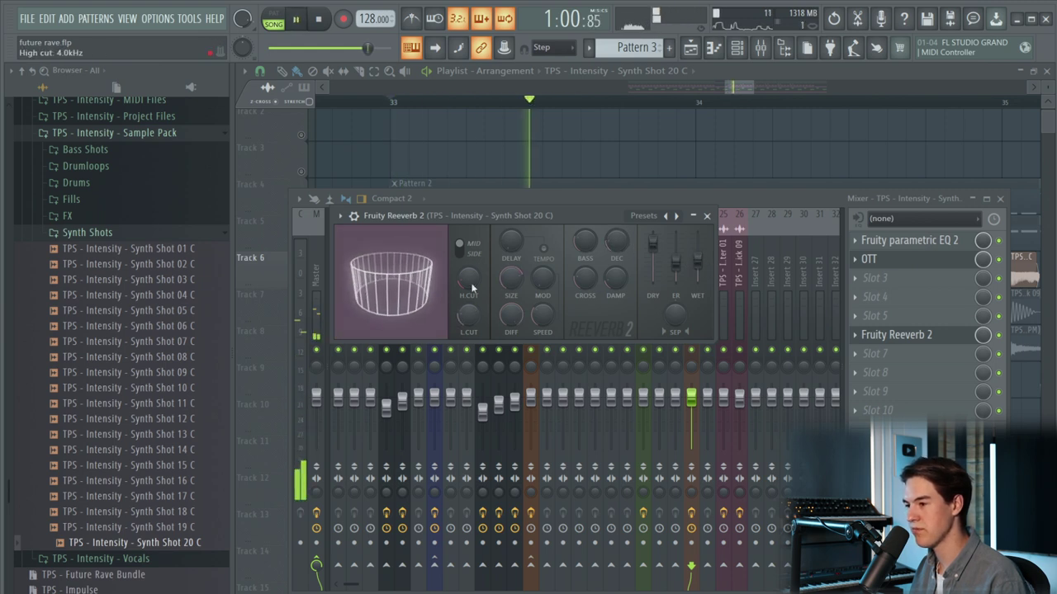
# - Add Kickstart to slot 10 of the synth shot insert and lower the insert's volume to about -2.2 dB
pyautogui.click(960, 423)
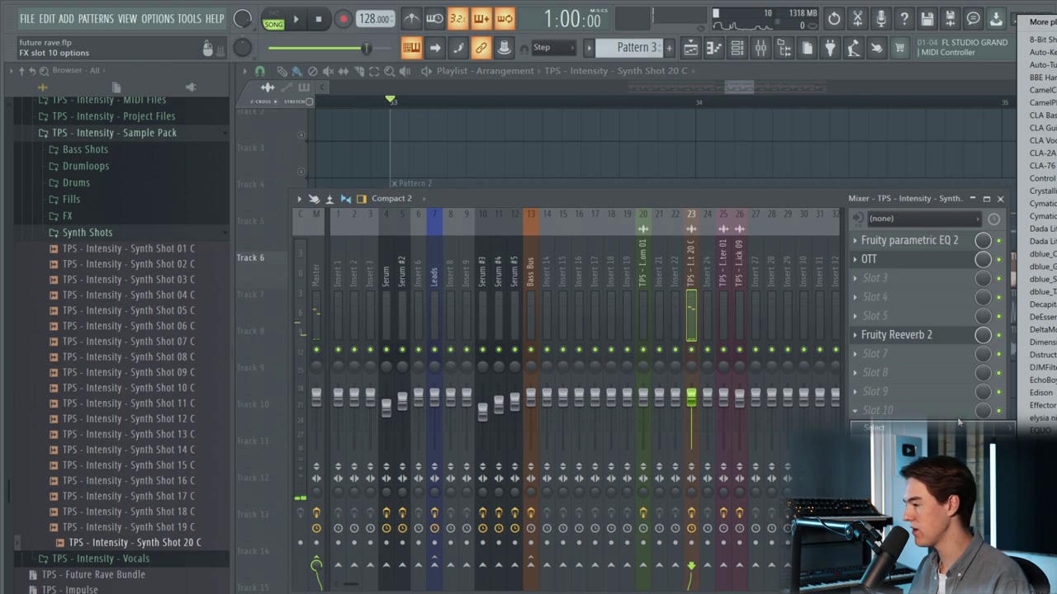
pyautogui.click(1042, 570)
pyautogui.press('space')
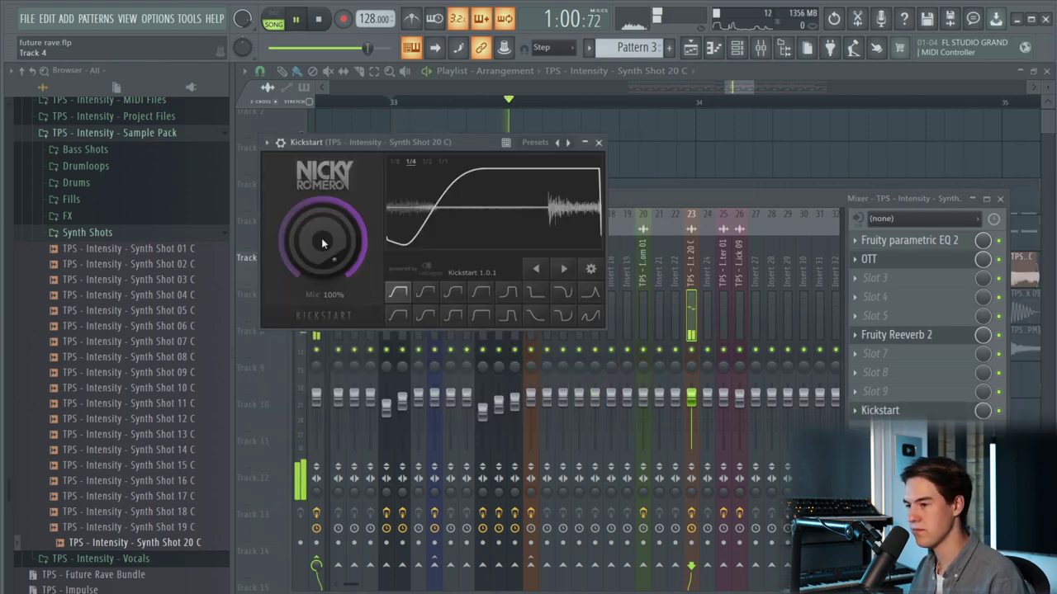
pyautogui.moveTo(691, 398); pyautogui.dragTo(691, 402)
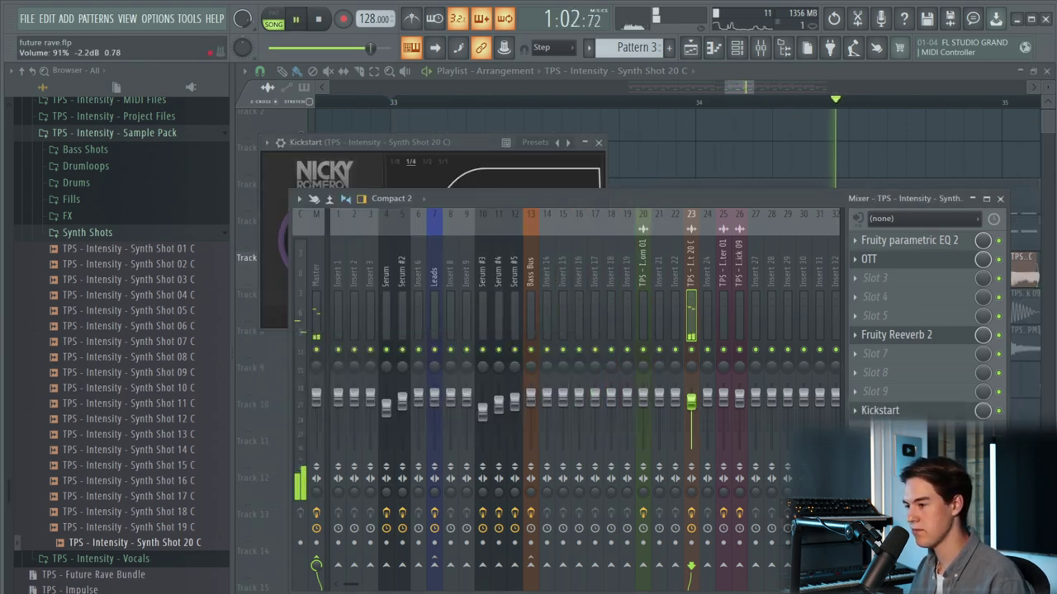
pyautogui.scroll(-1, 691, 248)
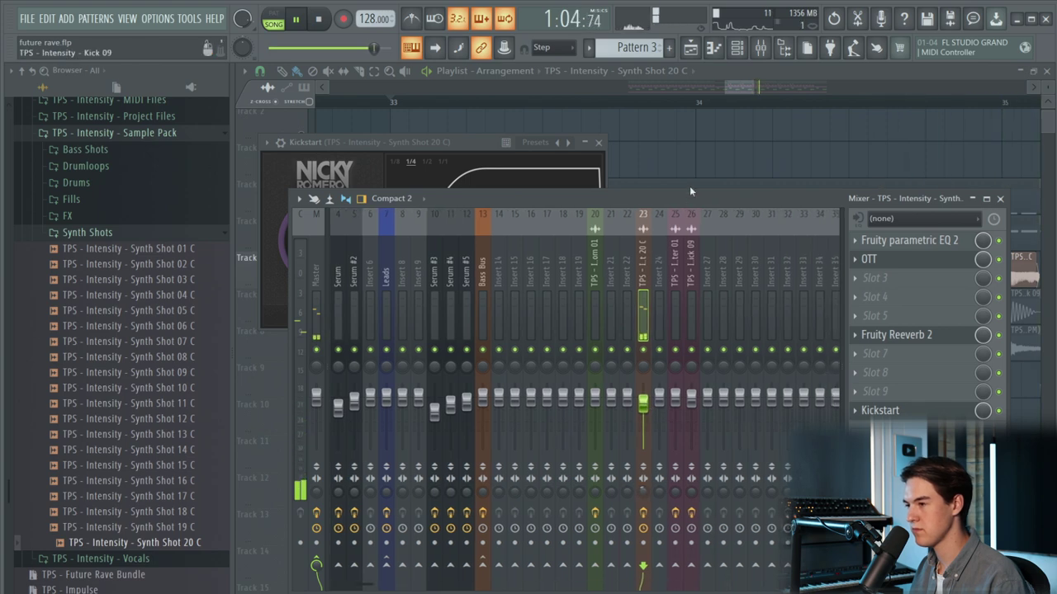
# - Return to the playlist, unsolo Track 6 and preview the synth shots in the full drop from bar 33
pyautogui.press('space')
pyautogui.press('F5')
pyautogui.rightClick(301, 281)
pyautogui.scroll(-3, 303, 283)
pyautogui.press('space')
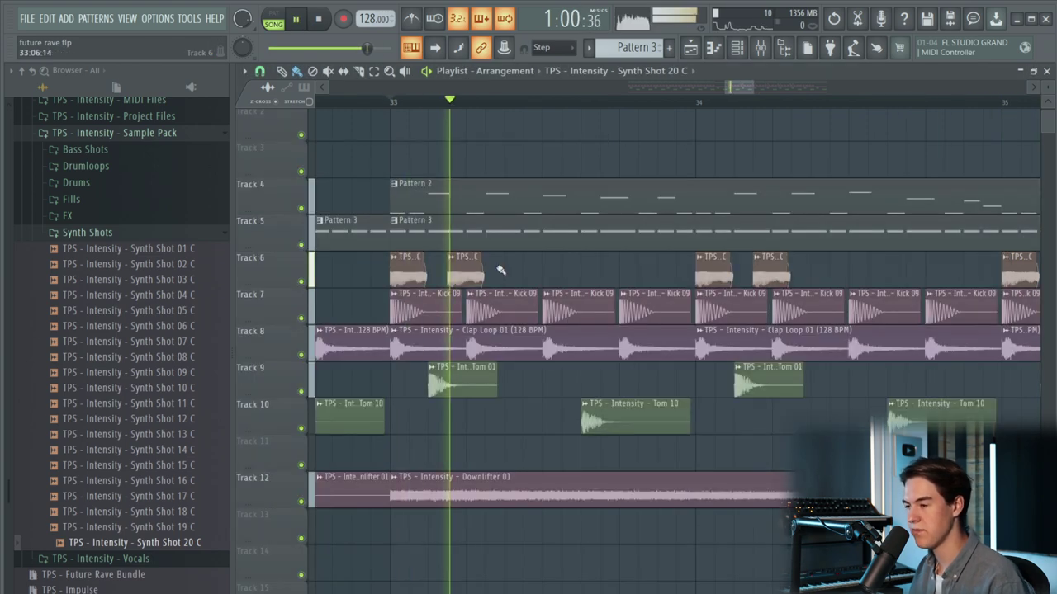
pyautogui.scroll(-1, 511, 278)
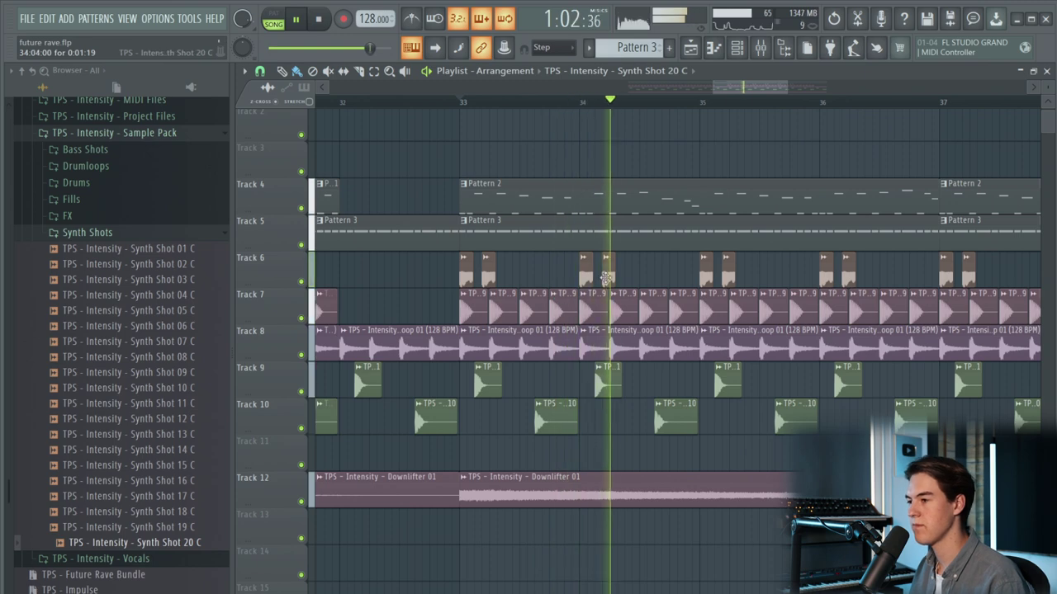
# - Adjust the Synth Shot 20 channel volume to about 61% while playing the drop
pyautogui.doubleClick(609, 273)
pyautogui.moveTo(592, 199); pyautogui.dragTo(591, 204)
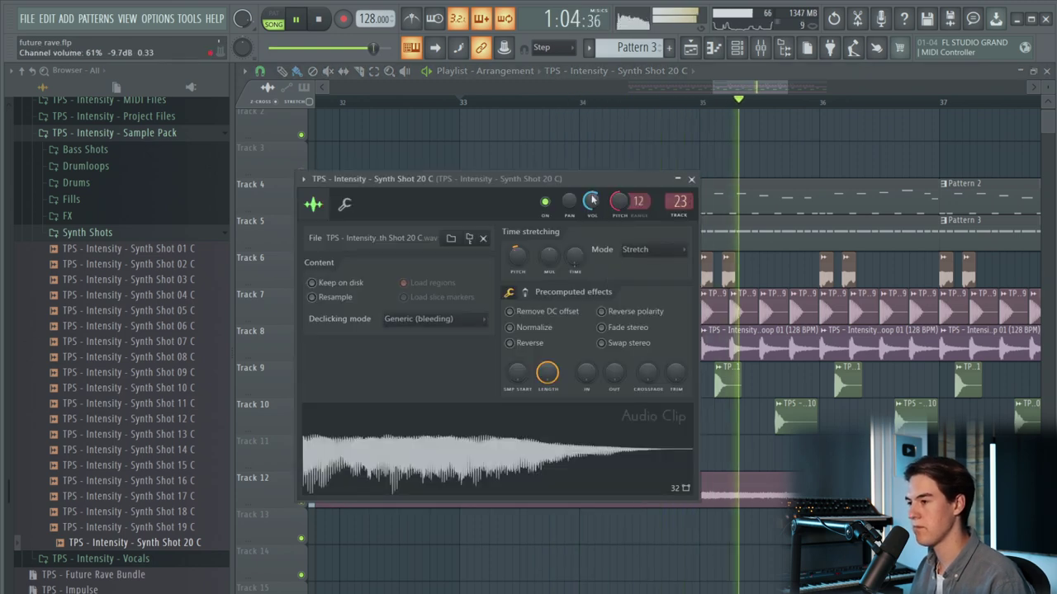
pyautogui.rightClick(600, 162)
pyautogui.press('space')
# - Try the Synth Shot 20 channel pitch at 0 cents and preview it in the drop
pyautogui.doubleClick(487, 278)
pyautogui.rightClick(634, 196)
pyautogui.press('space')
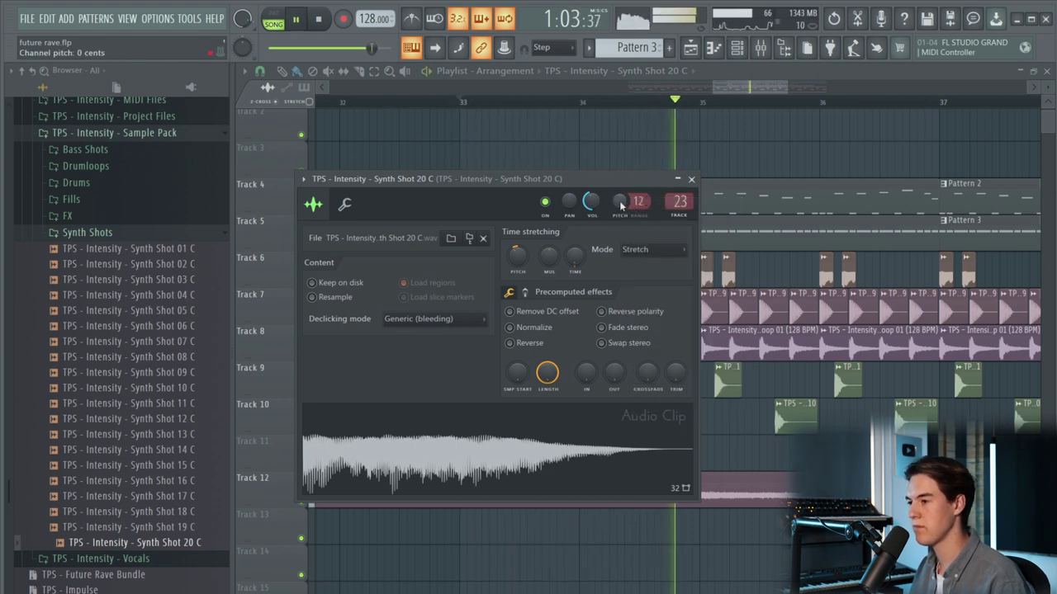
pyautogui.rightClick(672, 166)
pyautogui.press('space')
# - Shorten the second synth shot of bar 33 on Track 6 to 0:00:23 and preview the rhythm
pyautogui.scroll(3, 505, 277)
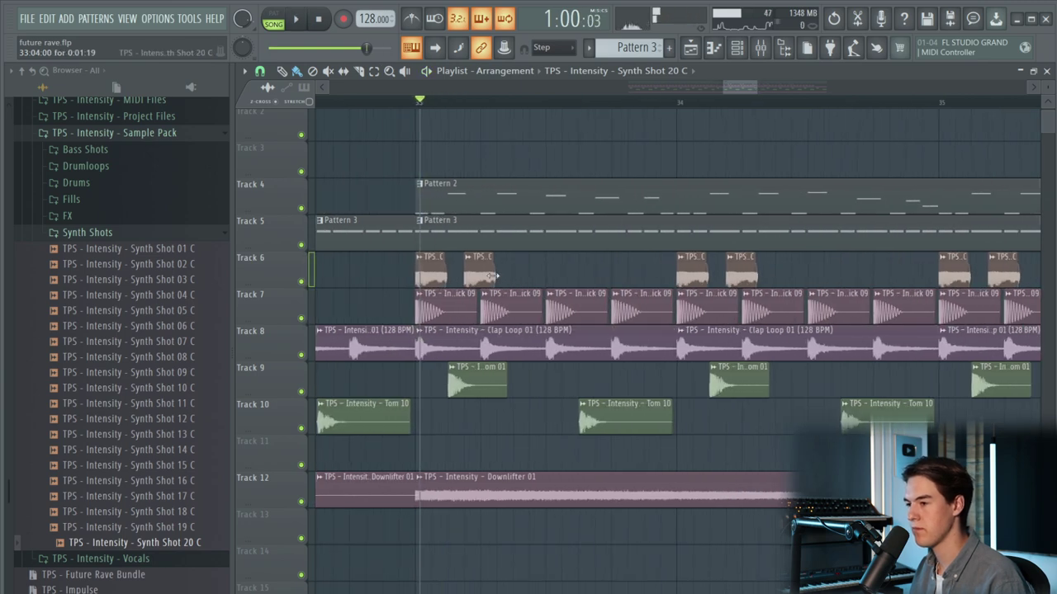
pyautogui.press('space')
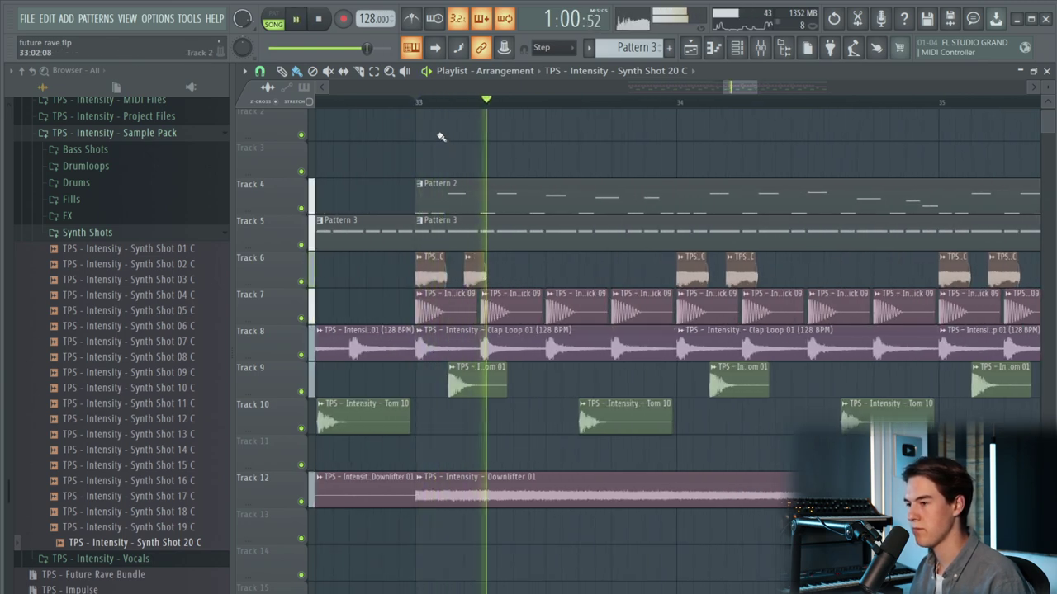
pyautogui.press('space')
pyautogui.press('space')
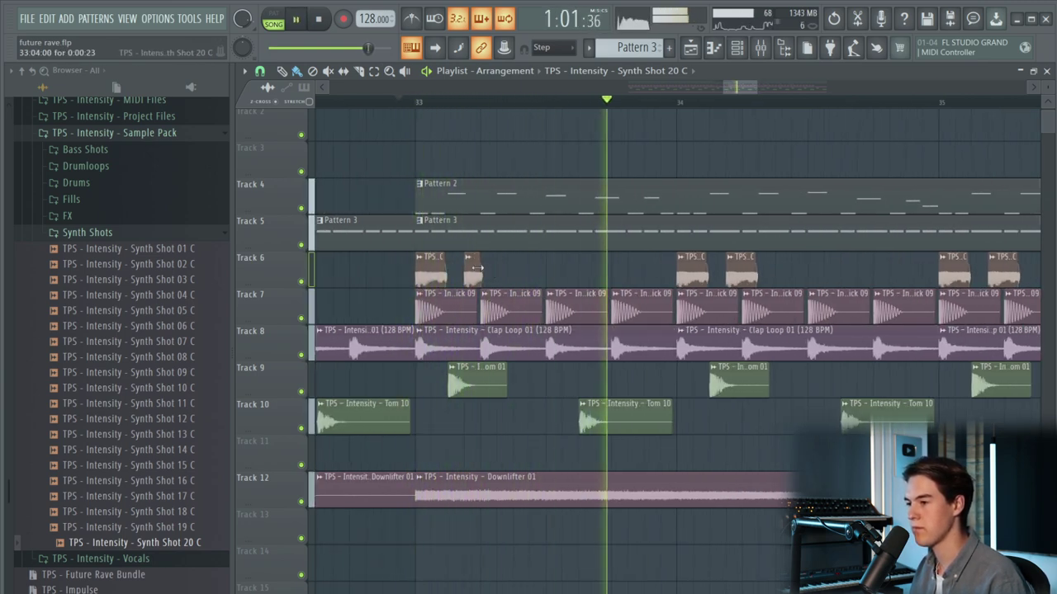
# - Delete the Track 6 synth shots after the first pair in bar 33
pyautogui.scroll(-3, 530, 278)
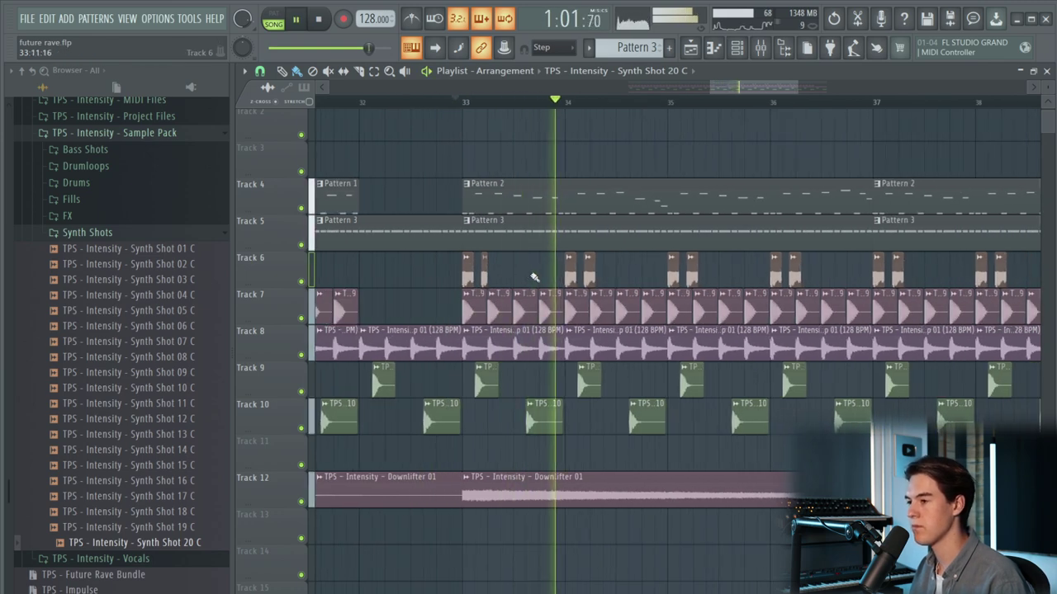
pyautogui.scroll(-2, 532, 278)
pyautogui.press('space')
pyautogui.press('space')
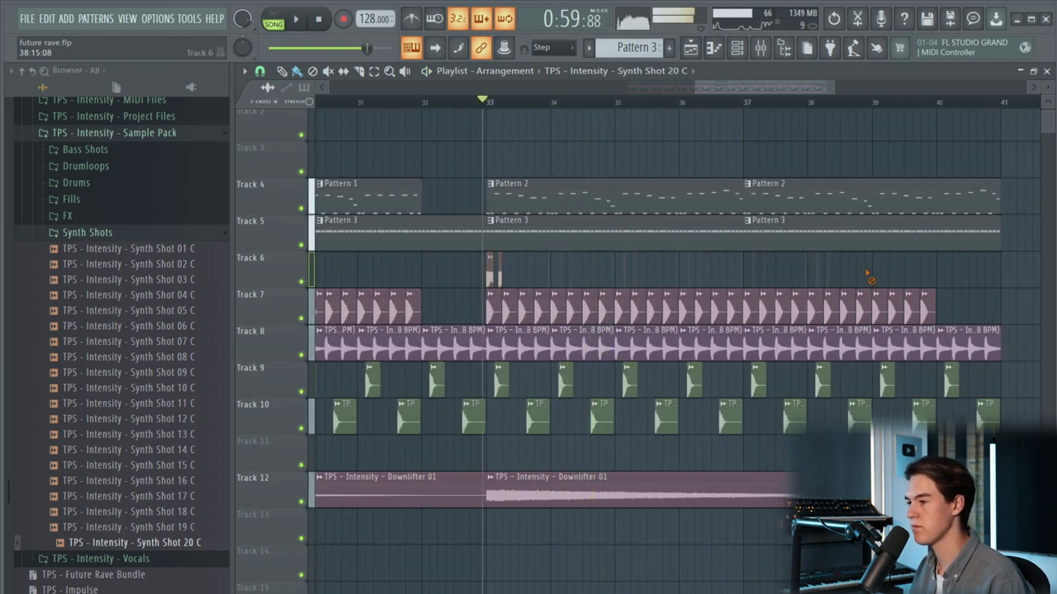
# - Try shortening the first synth shot at bar 33 to 0:00:23 and preview the pair
pyautogui.scroll(5, 534, 277)
pyautogui.press('space')
pyautogui.press('space')
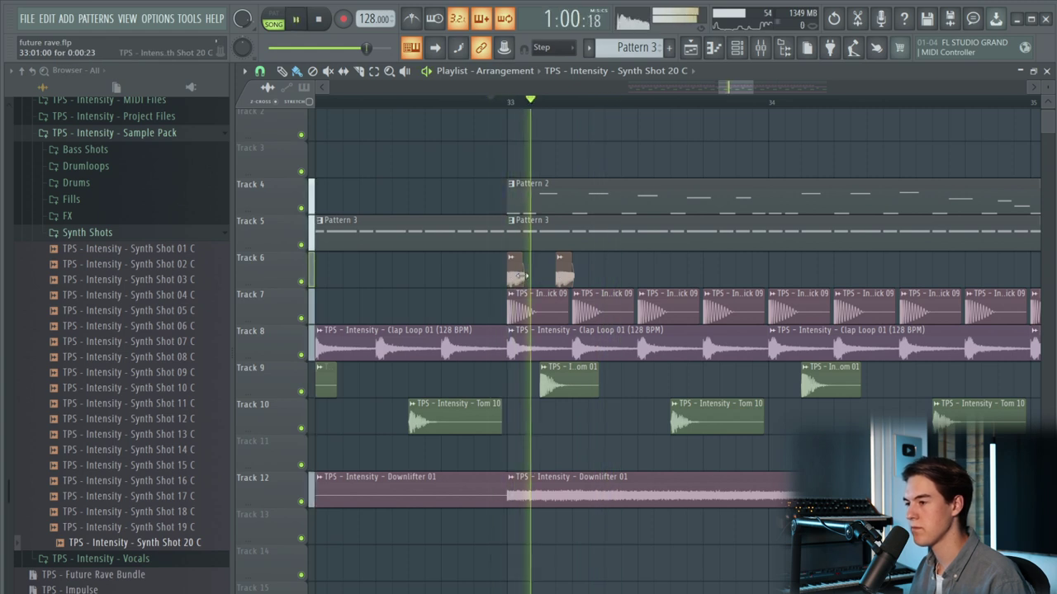
pyautogui.press('space')
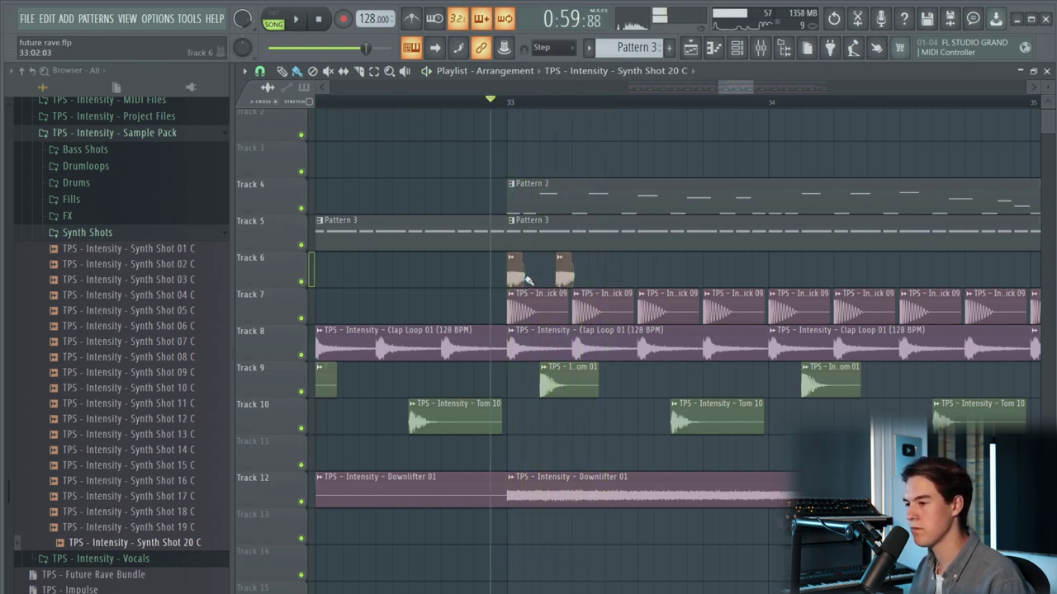
pyautogui.press('space')
pyautogui.press('space')
# - Try an extra short synth shot between the first two at 33:03, preview it and remove it again
pyautogui.click(533, 275)
pyautogui.press('space')
pyautogui.press('space')
pyautogui.rightClick(533, 276)
pyautogui.click(549, 279)
pyautogui.press('space')
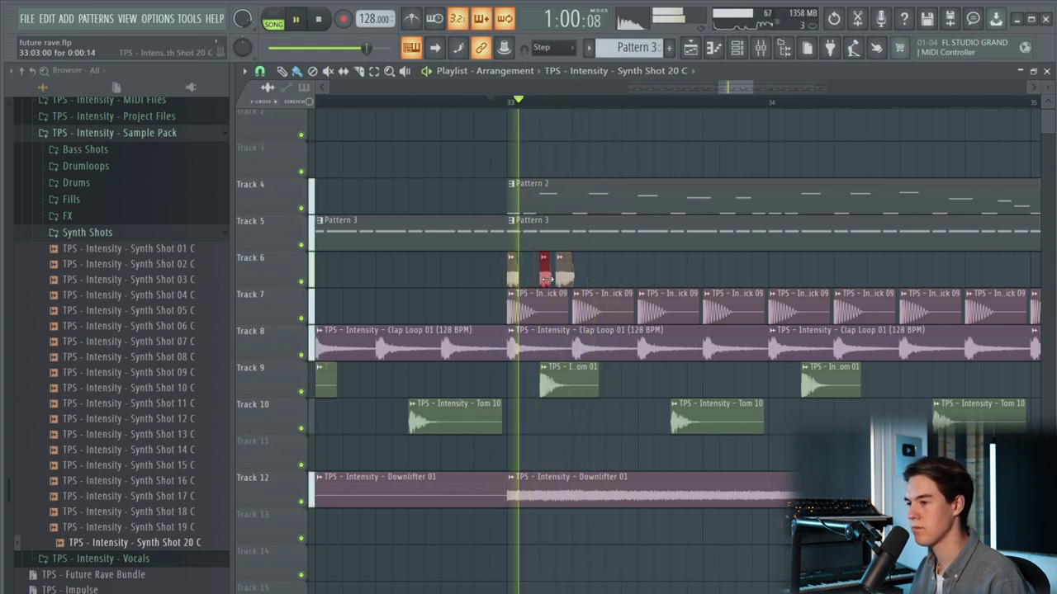
pyautogui.press('space')
pyautogui.rightClick(547, 279)
# - Set the length of the first synth shot at bar 33 to 0:01:15 and preview the pair
pyautogui.press('space')
pyautogui.press('space')
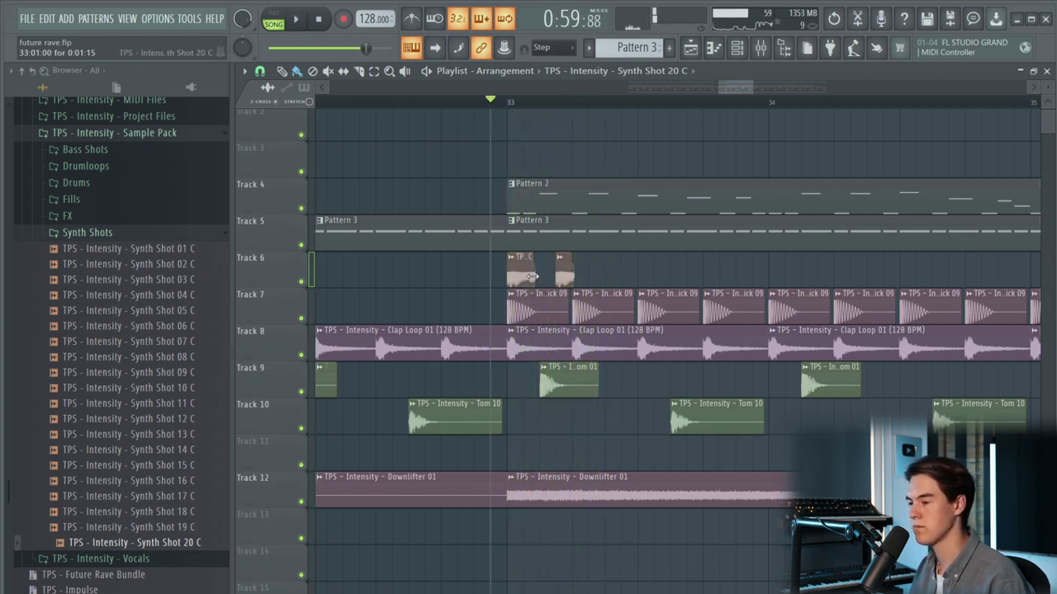
pyautogui.press('space')
pyautogui.press('space')
# - Set the Synth Shot 20 channel pitch to -1200 cents and preview the shortened pair with the drop
pyautogui.doubleClick(565, 275)
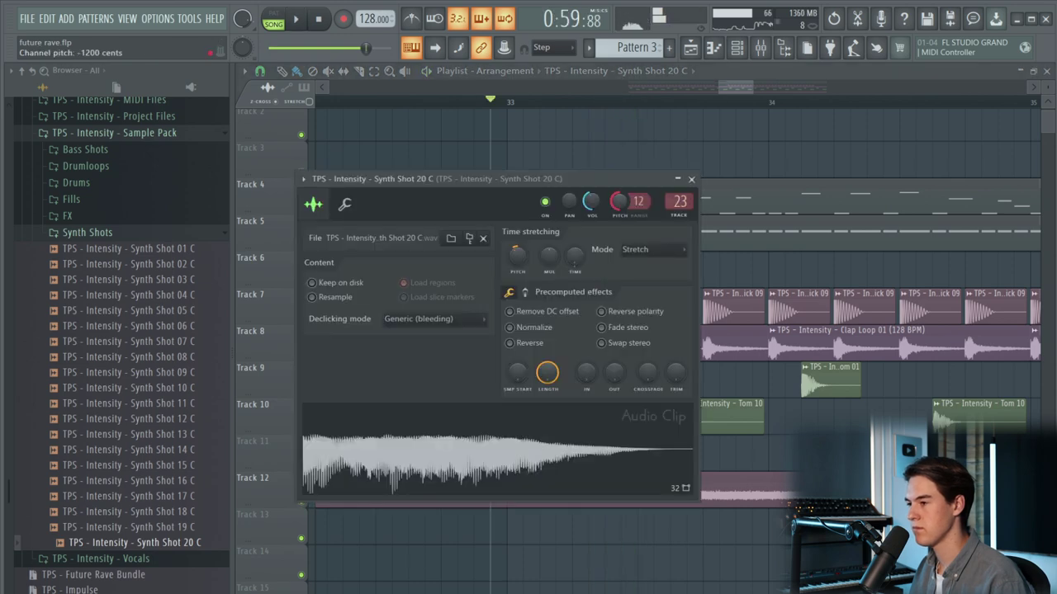
pyautogui.rightClick(763, 271)
pyautogui.press('space')
pyautogui.press('space')
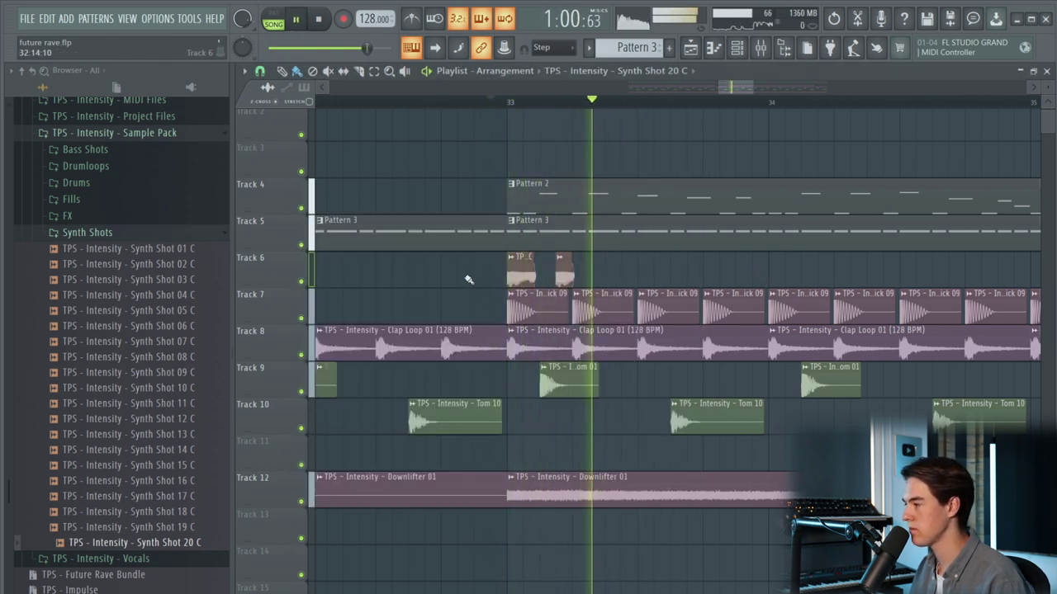
pyautogui.press('space')
pyautogui.doubleClick(514, 278)
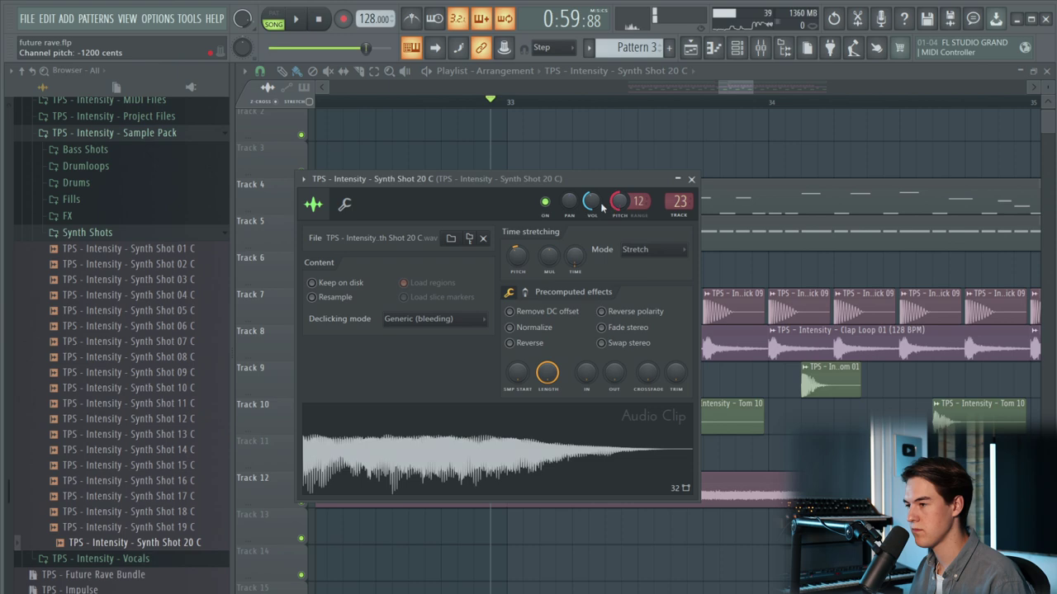
pyautogui.rightClick(609, 144)
# - Select the two synth shots in bar 33 and duplicate them into every bar through bar 40
pyautogui.moveTo(592, 263)
pyautogui.mouseDown()
pyautogui.moveTo(481, 278)
pyautogui.moveTo(783, 259)
pyautogui.moveTo(568, 281)
pyautogui.mouseUp()
pyautogui.press('space')
pyautogui.press('space')
pyautogui.scroll(-5, 722, 277)
pyautogui.scroll(3, 723, 278)
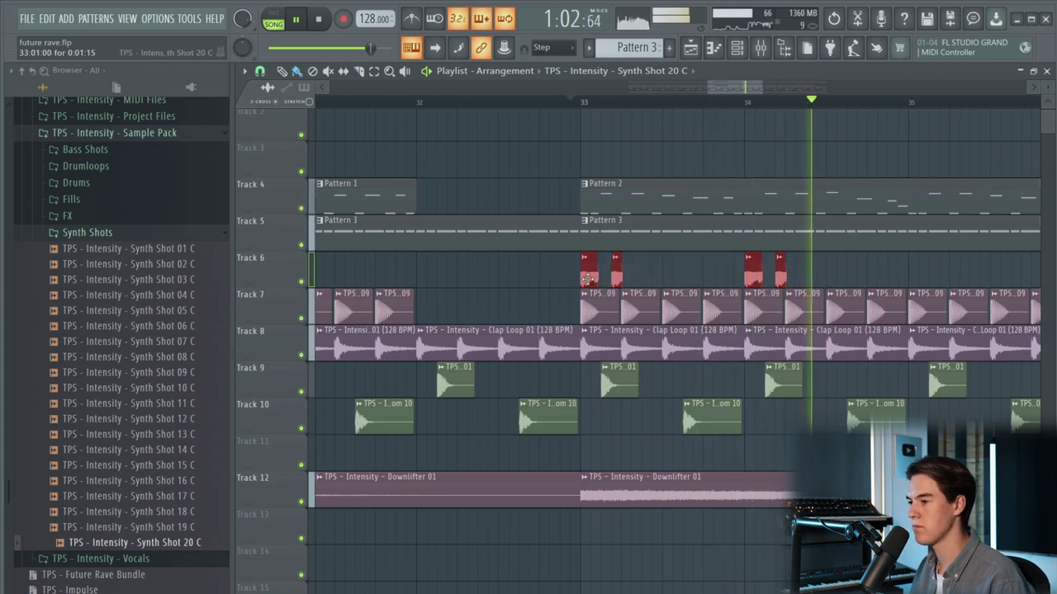
pyautogui.scroll(-5, 810, 266)
pyautogui.scroll(3, 900, 276)
pyautogui.moveTo(909, 278)
pyautogui.mouseDown()
pyautogui.moveTo(673, 279)
pyautogui.moveTo(930, 279)
pyautogui.moveTo(858, 279)
pyautogui.mouseUp()
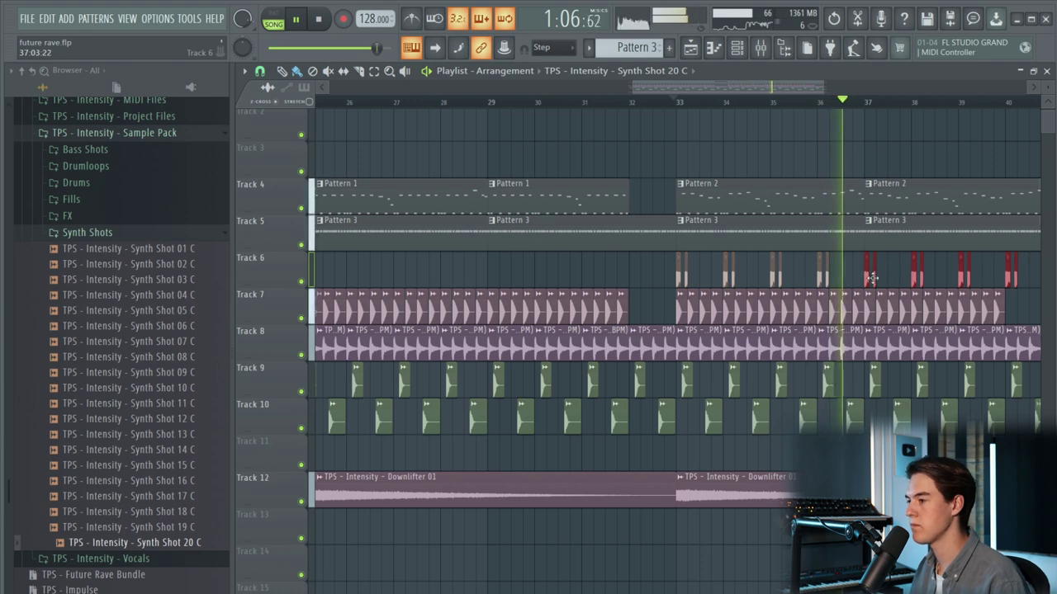
pyautogui.keyDown('ctrl'); pyautogui.click(858, 278); pyautogui.keyUp('ctrl')
# - Try raising the Synth Shot 20 channel pitch by an octave during playback and undo the pitch change
pyautogui.doubleClick(867, 279)
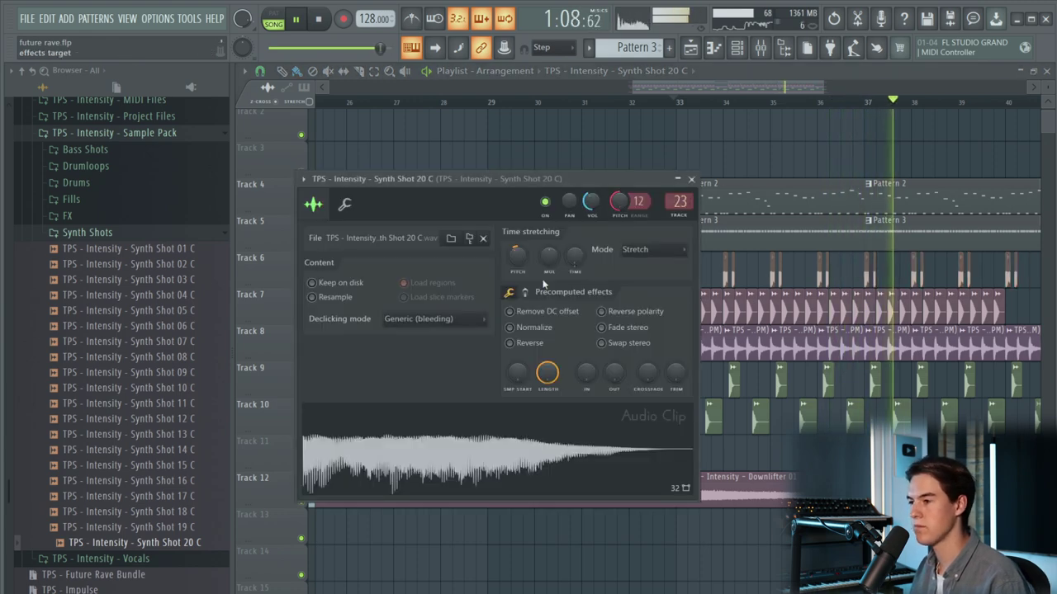
pyautogui.rightClick(629, 210)
pyautogui.click(649, 213)
pyautogui.rightClick(624, 202)
pyautogui.click(646, 206)
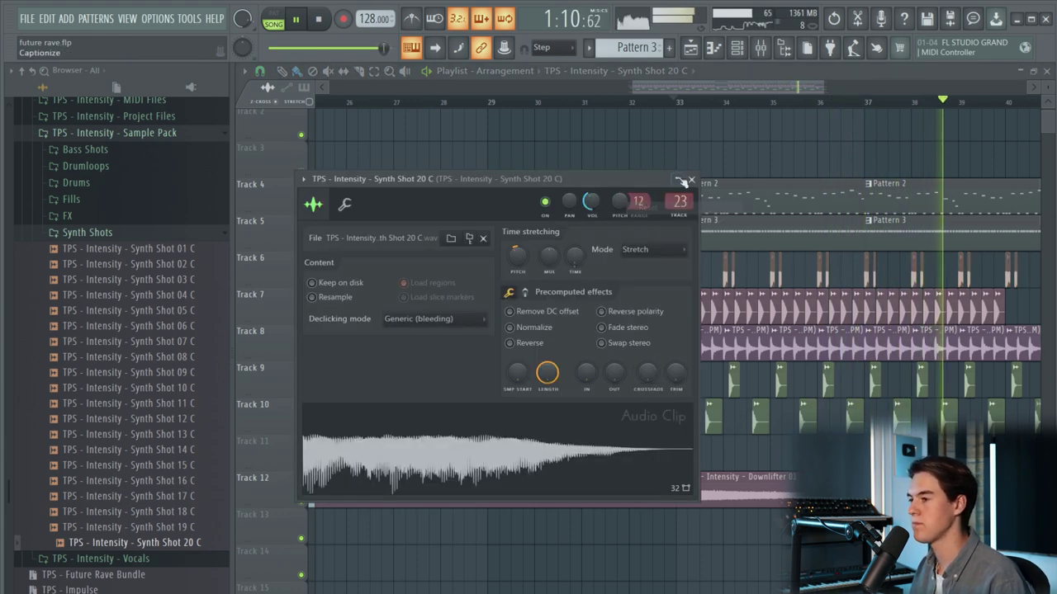
pyautogui.press('Escape')
pyautogui.press('space')
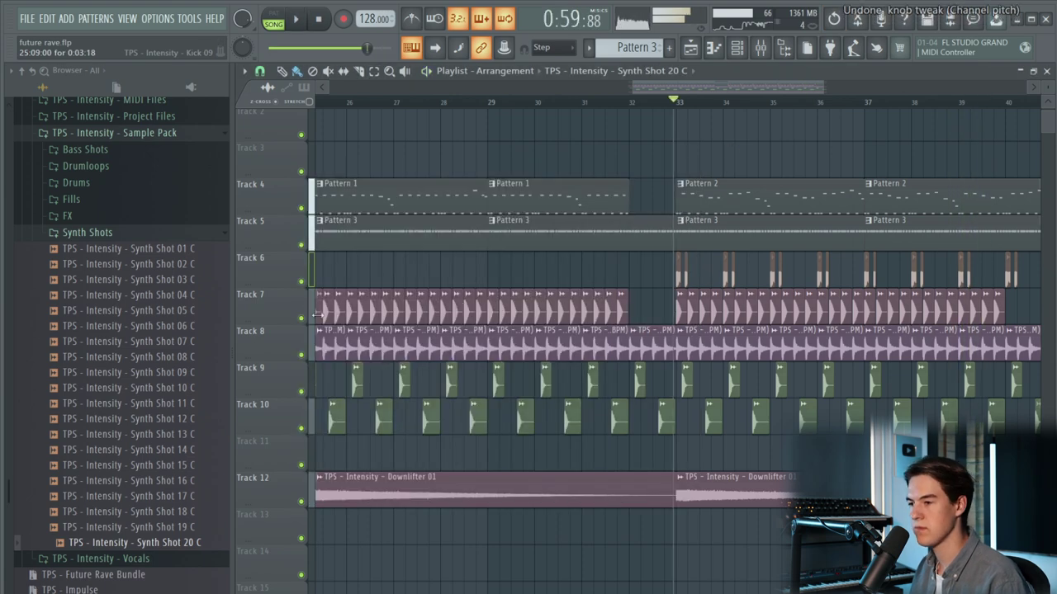
# - Insert an empty playlist track between the synth shot track and the kick track
pyautogui.rightClick(297, 307)
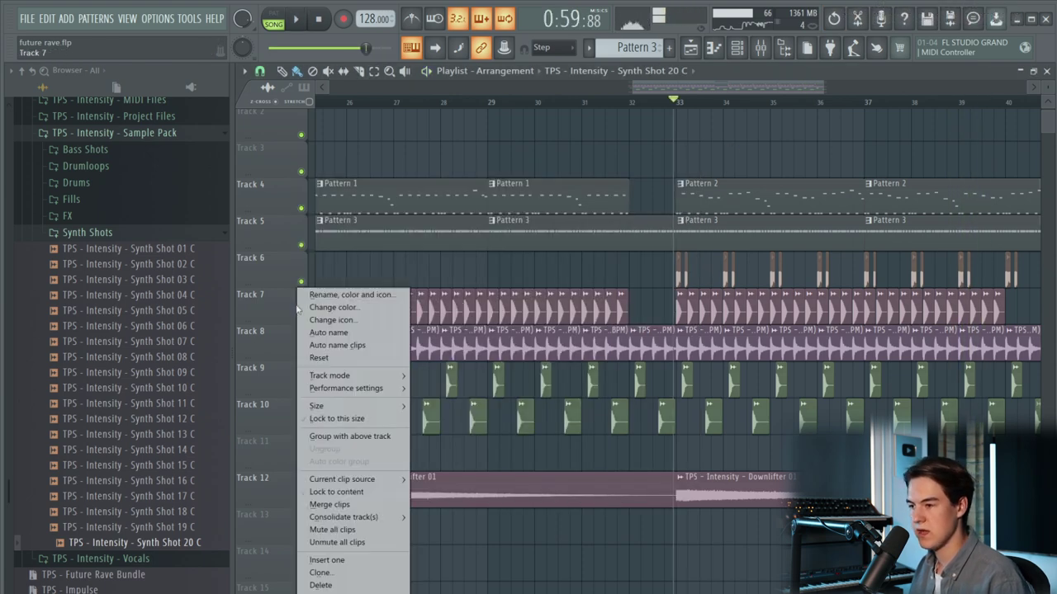
pyautogui.click(361, 562)
pyautogui.scroll(3, 911, 342)
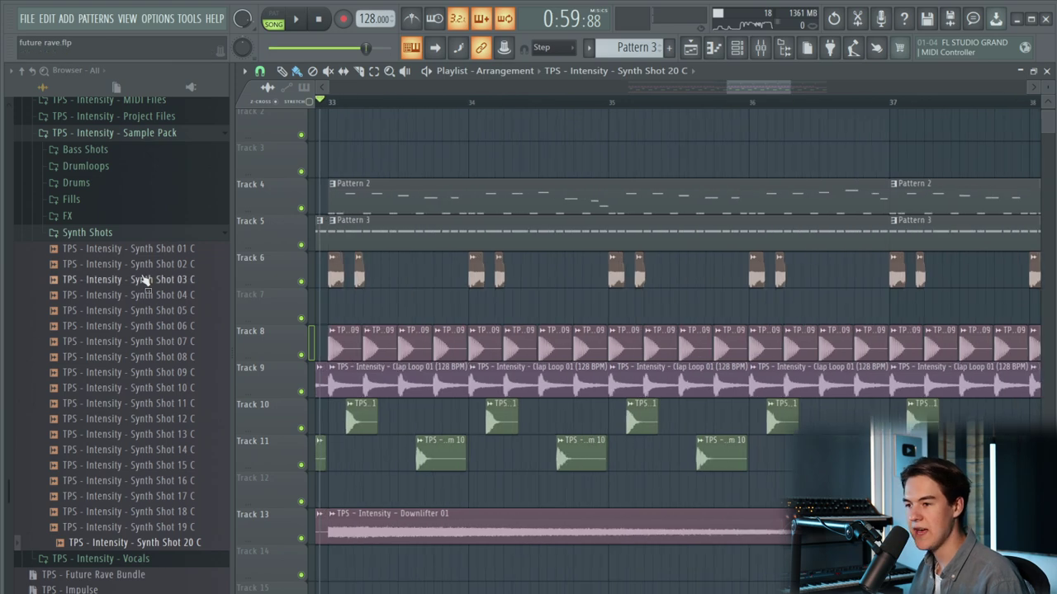
# - Place TPS - Intensity - Synth Shot 05 C at bar 33 on the new Track 7 and solo that track
pyautogui.moveTo(438, 315); pyautogui.dragTo(405, 305)
pyautogui.press('pageup')
pyautogui.rightClick(302, 319)
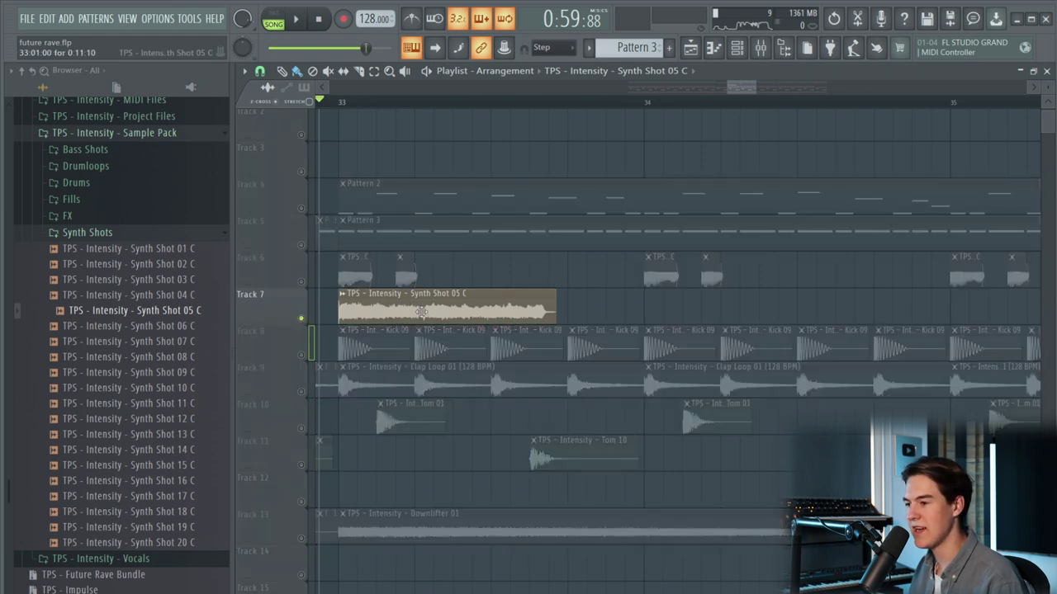
# - Set the declicking mode of the Synth Shot 05 clip to Generic (bleeding)
pyautogui.doubleClick(405, 310)
pyautogui.click(453, 338)
pyautogui.click(443, 392)
pyautogui.press('Escape')
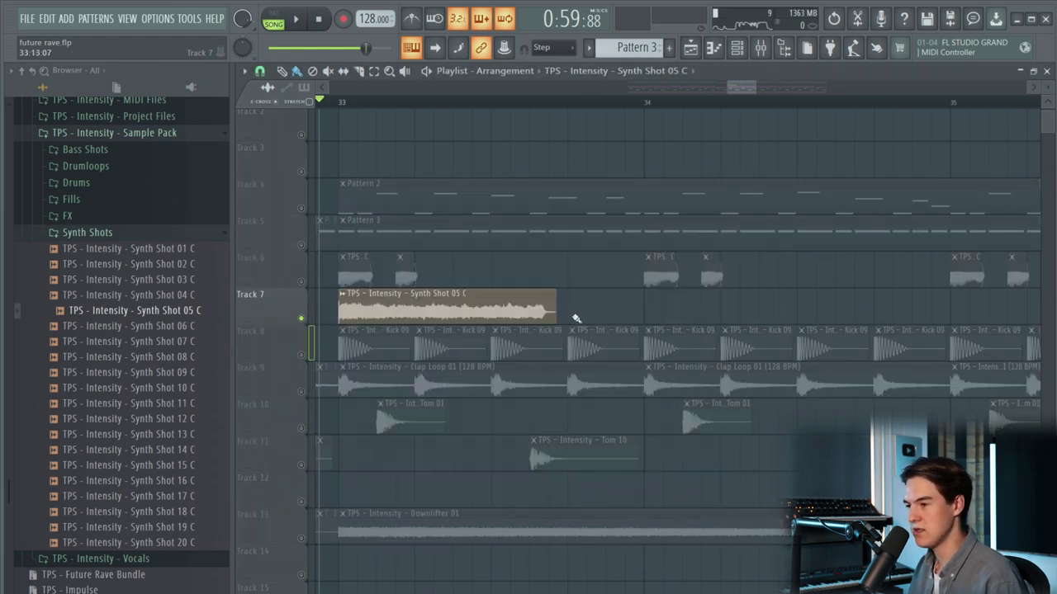
# - Trim the Synth Shot 05 clip to match the first Track 6 shot and preview it with Track 6 unmuted
pyautogui.moveTo(552, 316); pyautogui.dragTo(386, 306)
pyautogui.click(302, 282)
pyautogui.press('space')
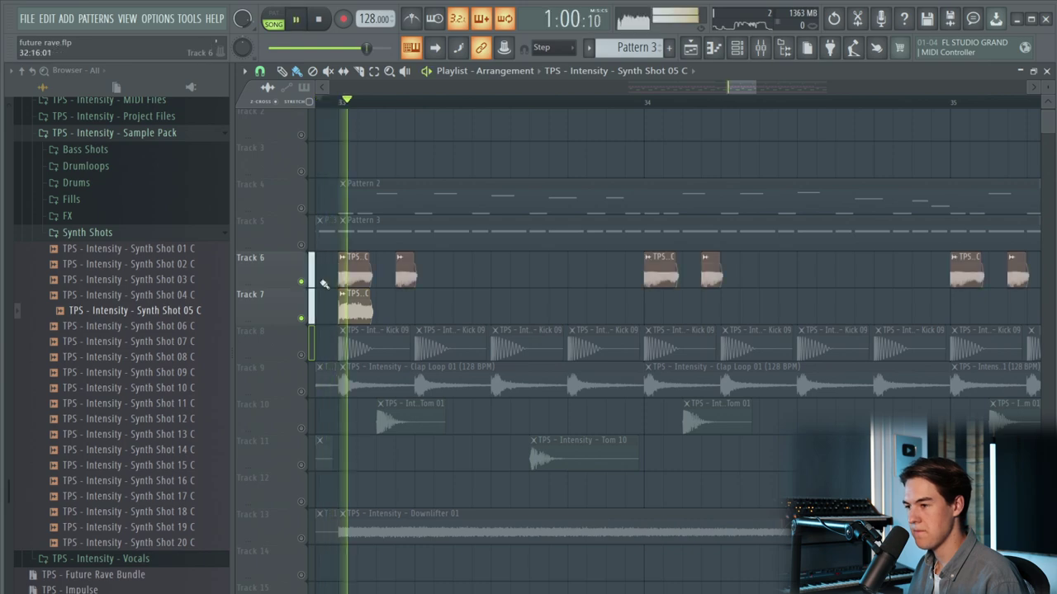
pyautogui.scroll(3, 322, 285)
pyautogui.press('space')
# - Lower the pitch shift of Synth Shot 05, set its stretch mode to Auto and its channel volume to 35%, then preview it
pyautogui.doubleClick(385, 309)
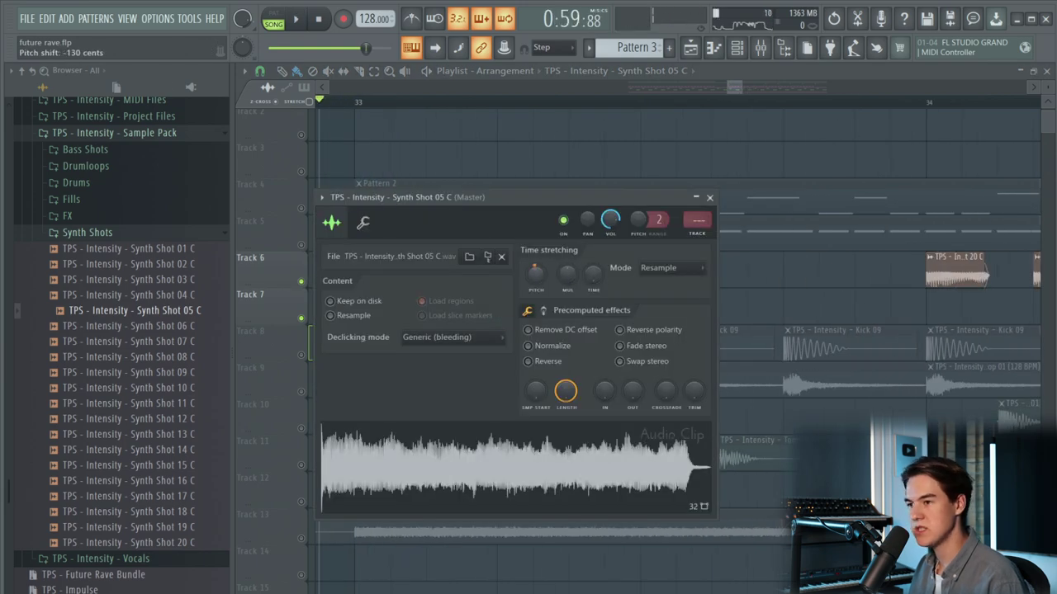
pyautogui.press('space')
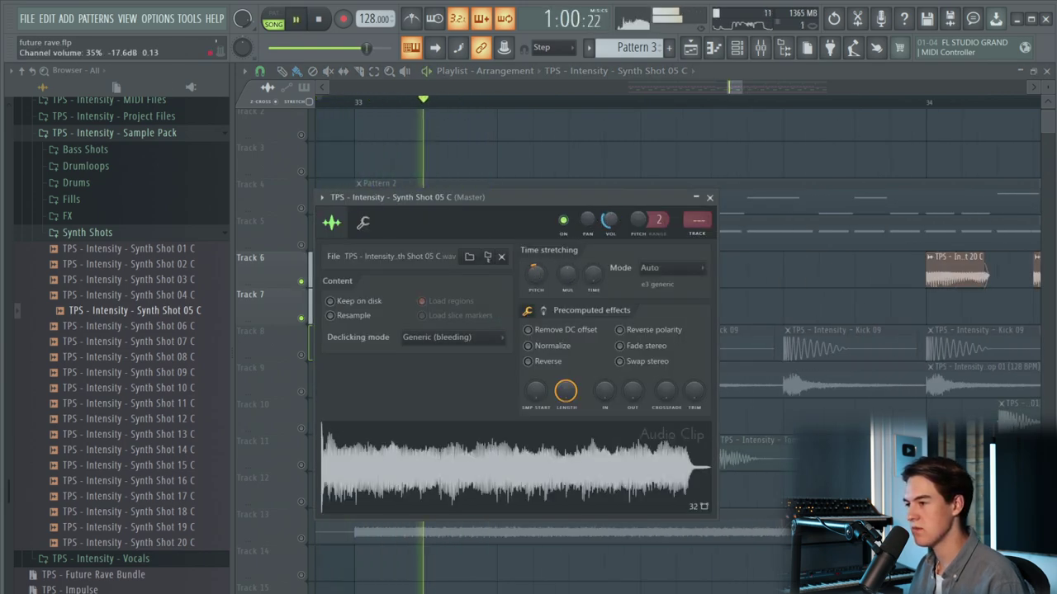
pyautogui.press('Escape')
pyautogui.press('space')
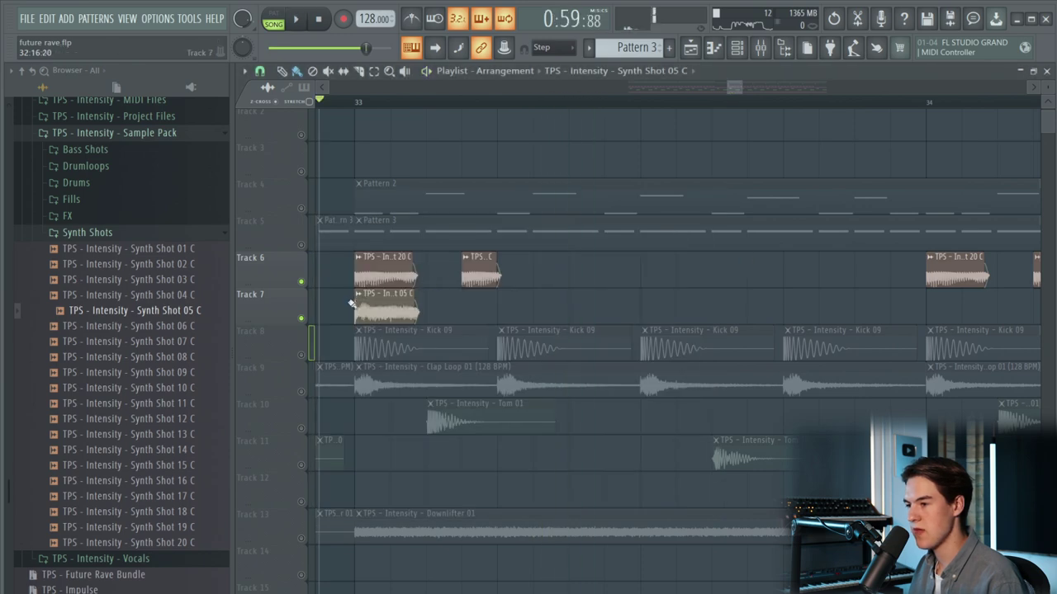
# - Route Synth Shot 05 to mixer insert 23, shared with Synth Shot 20, and preview both layers
pyautogui.click(764, 51)
pyautogui.click(643, 297)
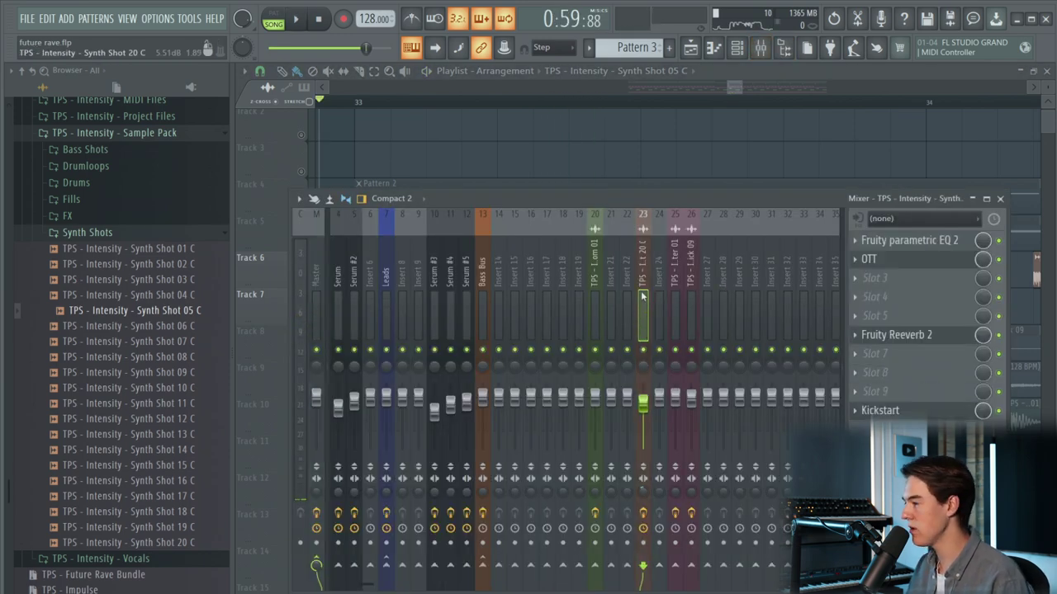
pyautogui.press('F9')
pyautogui.press('space')
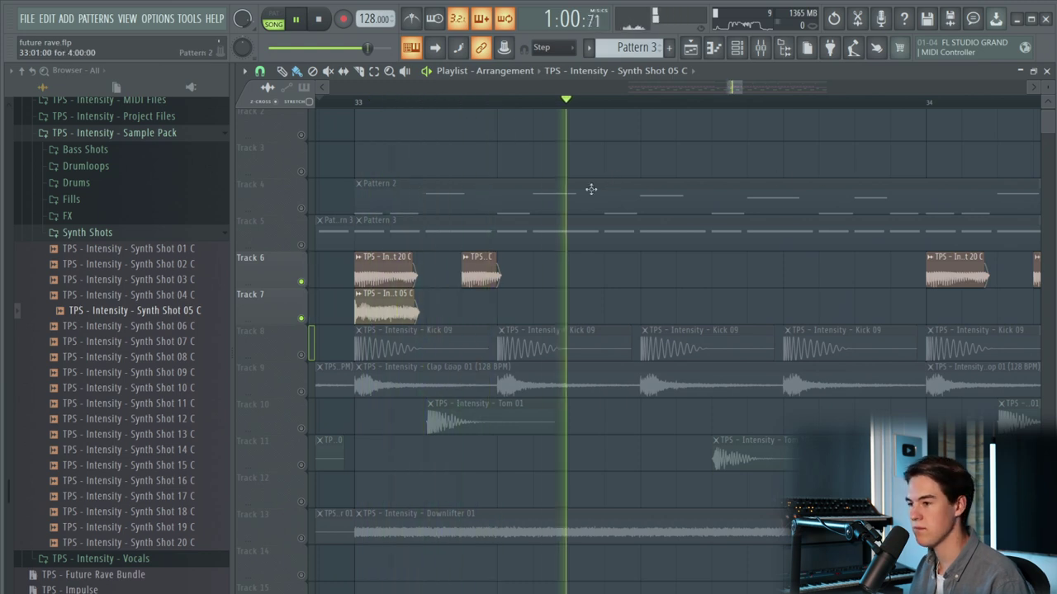
pyautogui.press('space')
# - Raise the pitch knob range of Synth Shot 05, trim its clip to 0:01:13 and preview the layered shots
pyautogui.doubleClick(406, 305)
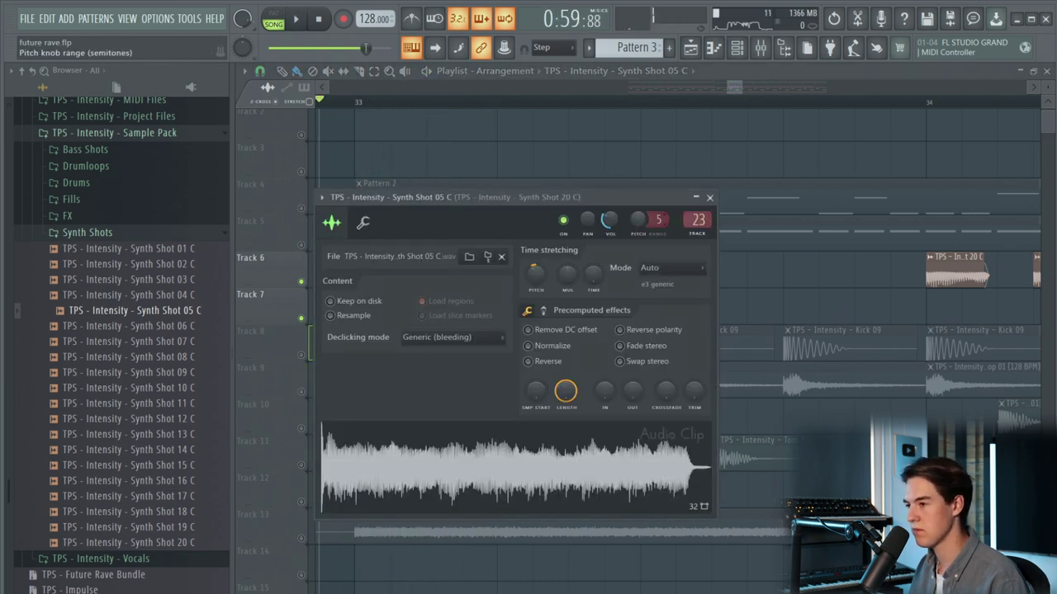
pyautogui.press('Escape')
pyautogui.press('space')
pyautogui.press('space')
pyautogui.press('space')
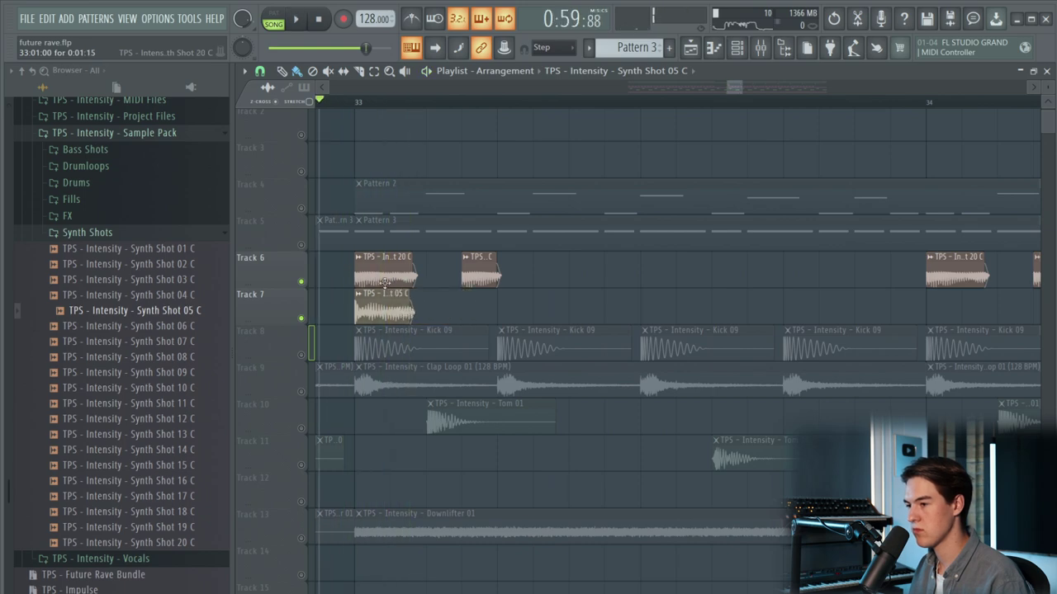
# - Reset the Synth Shot 20 channel pitch and compare the sound with and without the Synth Shot 05 clip
pyautogui.doubleClick(385, 282)
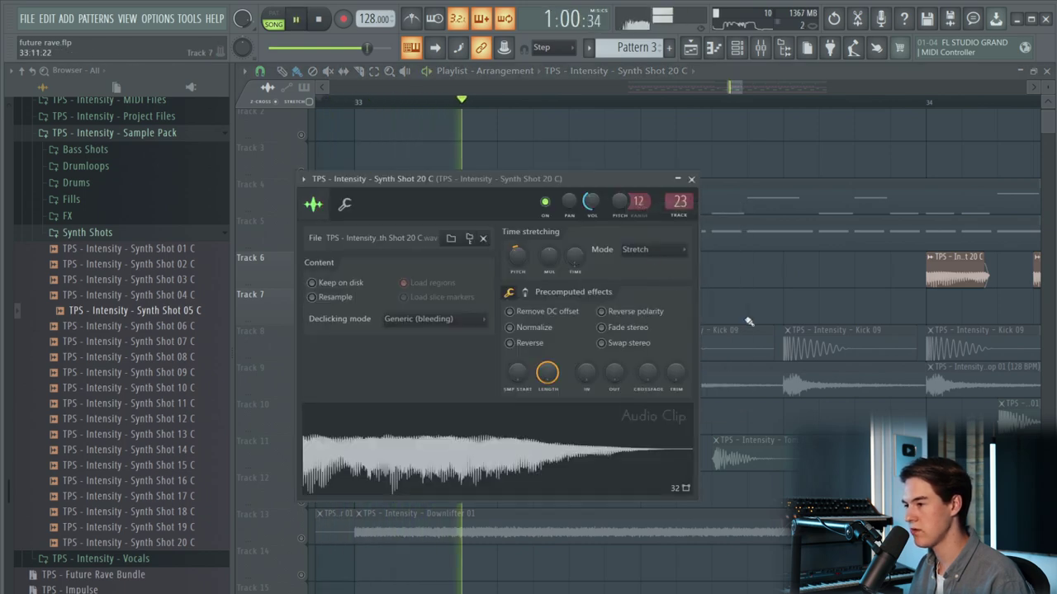
pyautogui.press('Escape')
pyautogui.rightClick(388, 315)
pyautogui.hotkey('ctrl', 'z')
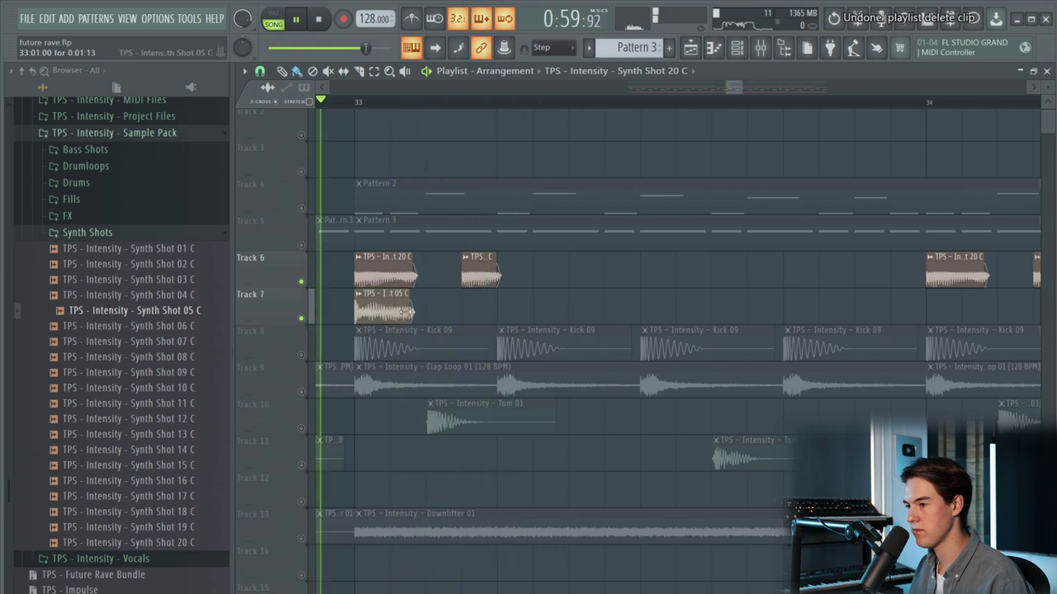
pyautogui.press('space')
# - Set the Synth Shot 20 channel volume to 35% and layer a shorter Synth Shot 05 clip under the second shot
pyautogui.doubleClick(393, 281)
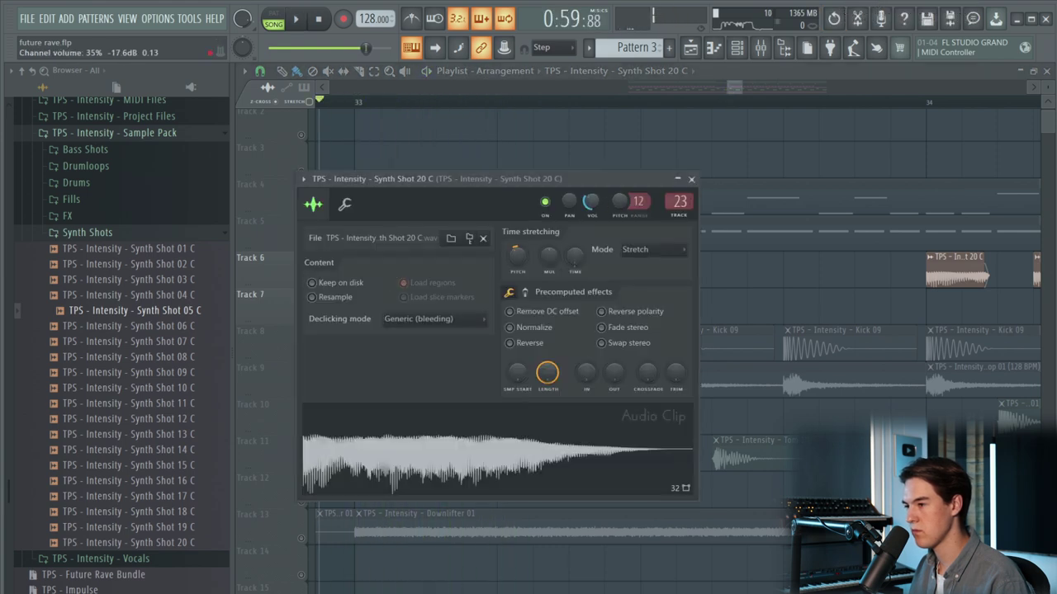
pyautogui.press('Escape')
pyautogui.click(496, 309)
pyautogui.press('space')
pyautogui.press('space')
pyautogui.press('space')
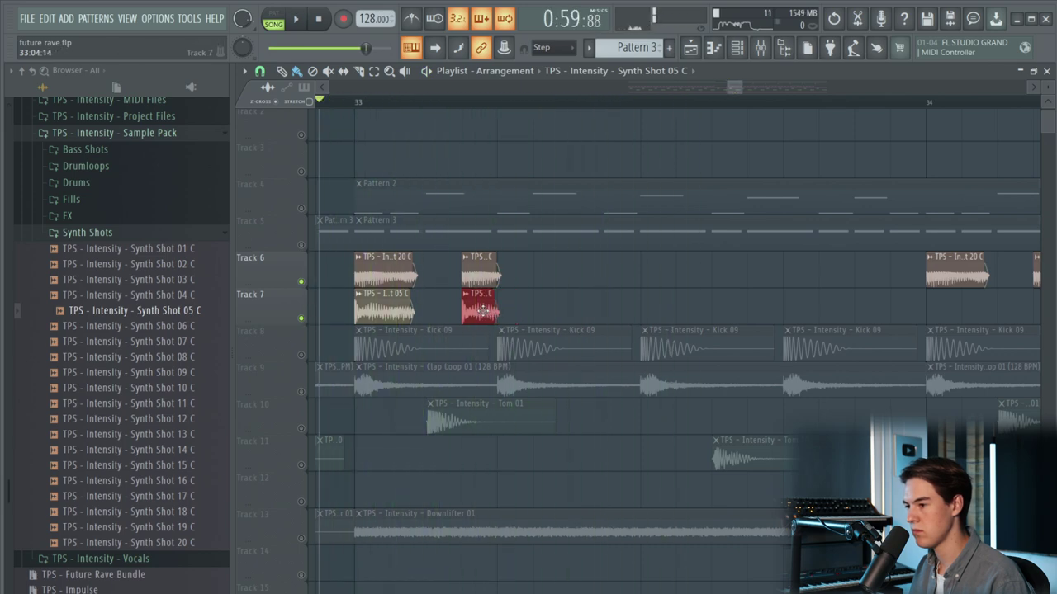
# - Adjust the Synth Shot 05 channel settings to shorten its clips, check the Synth Shot 20 channel and preview both layers
pyautogui.doubleClick(495, 310)
pyautogui.press('Escape')
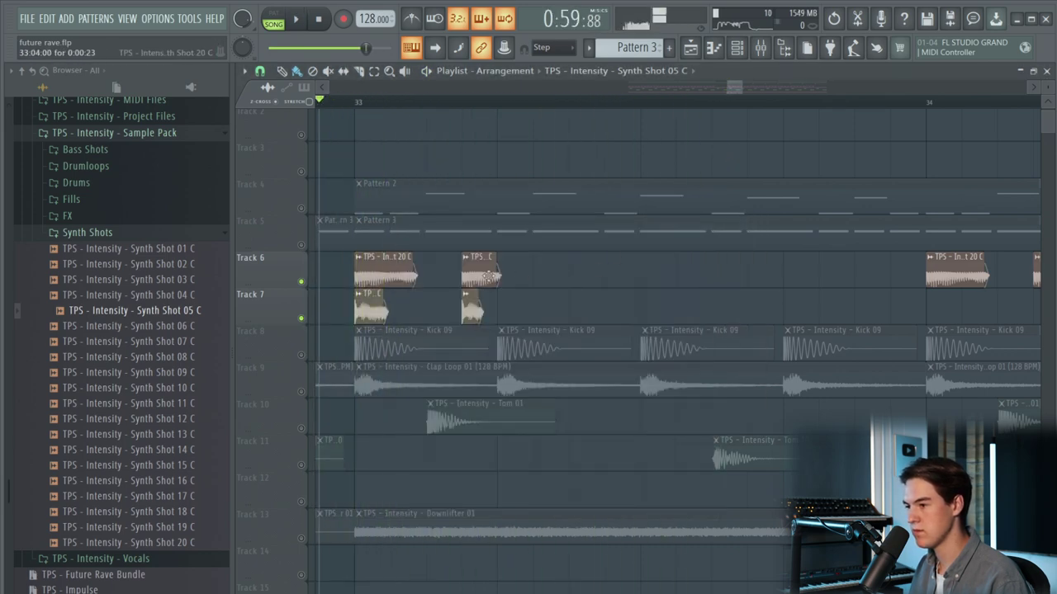
pyautogui.doubleClick(481, 275)
pyautogui.press('Escape')
pyautogui.press('space')
pyautogui.press('space')
pyautogui.press('space')
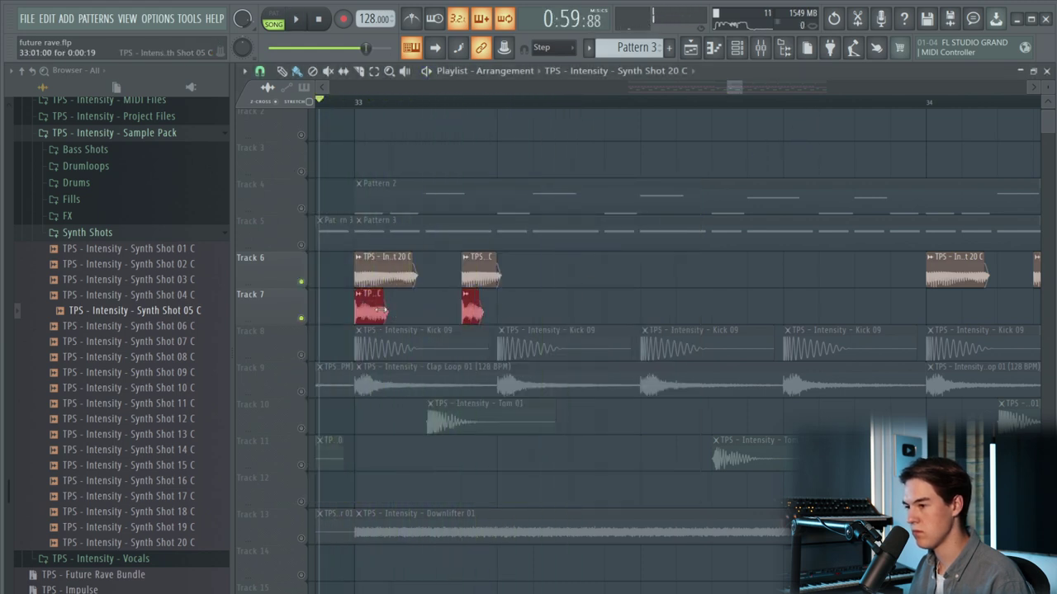
# - Lengthen both Synth Shot 05 clips, the second to 0:01:06, and set the Synth Shot 05 channel volume to 19%
pyautogui.moveTo(403, 312); pyautogui.dragTo(410, 312)
pyautogui.press('space')
pyautogui.keyDown('ctrl'); pyautogui.click(625, 309); pyautogui.keyUp('ctrl')
pyautogui.press('space')
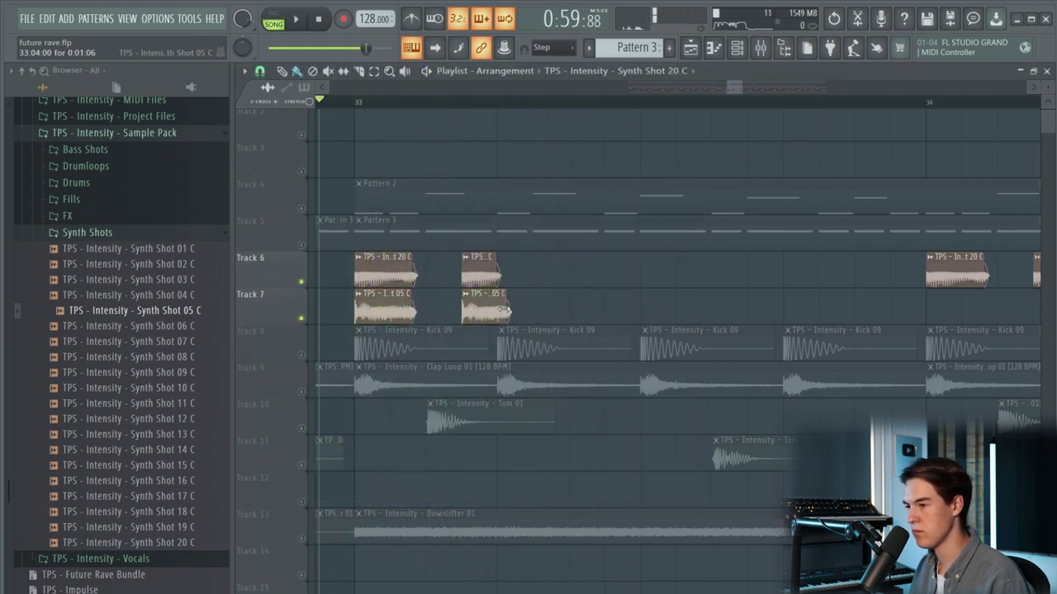
pyautogui.doubleClick(501, 310)
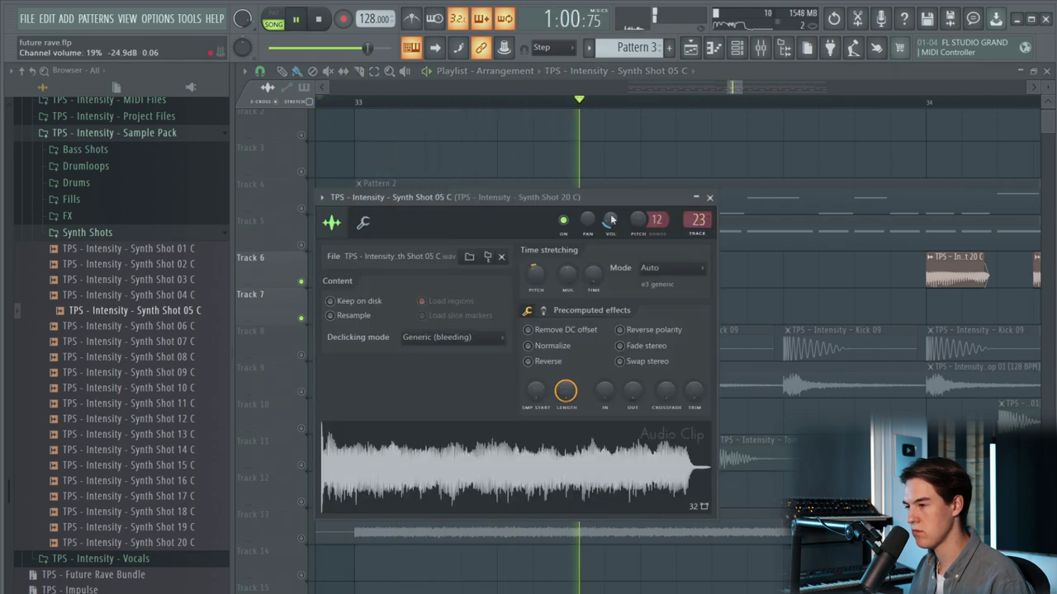
pyautogui.press('Escape')
pyautogui.press('space')
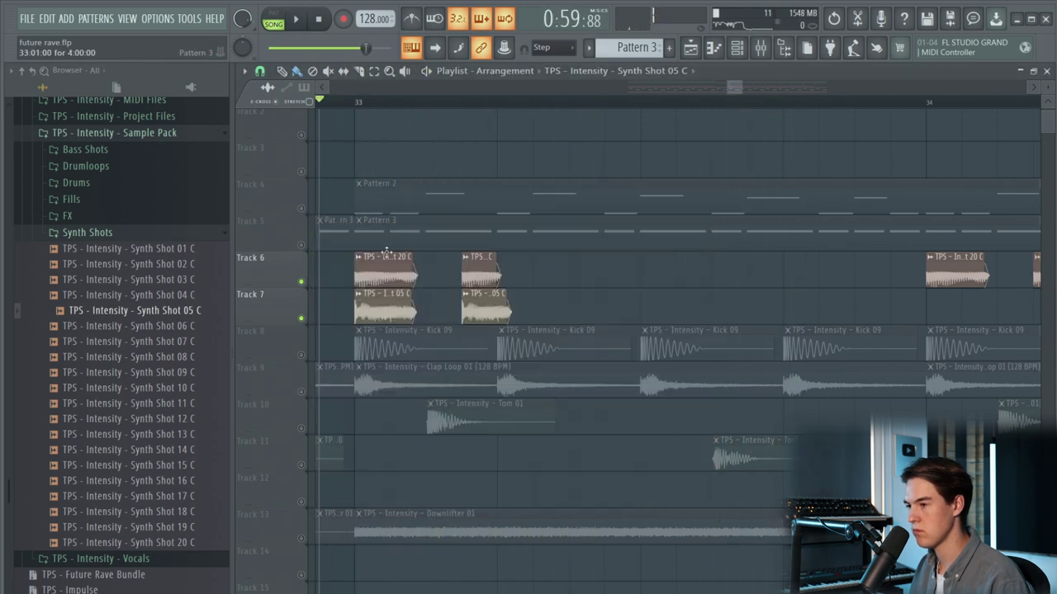
# - Bring the other playlist tracks back in and preview the layered synth shots within the full drop
pyautogui.rightClick(302, 283)
pyautogui.rightClick(303, 282)
pyautogui.press('space')
pyautogui.scroll(-3, 491, 307)
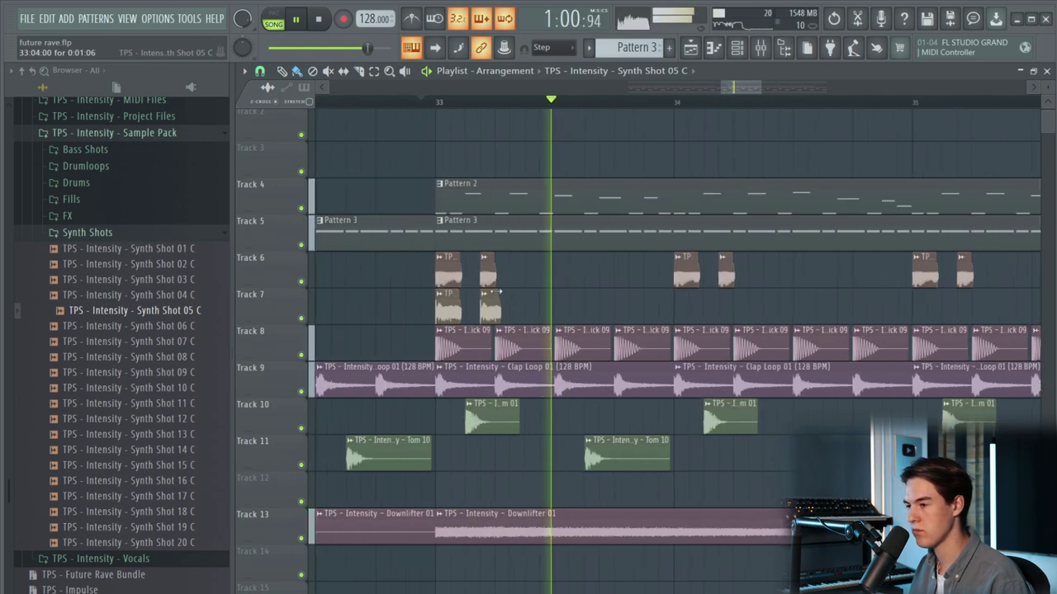
pyautogui.press('space')
pyautogui.scroll(4, 489, 307)
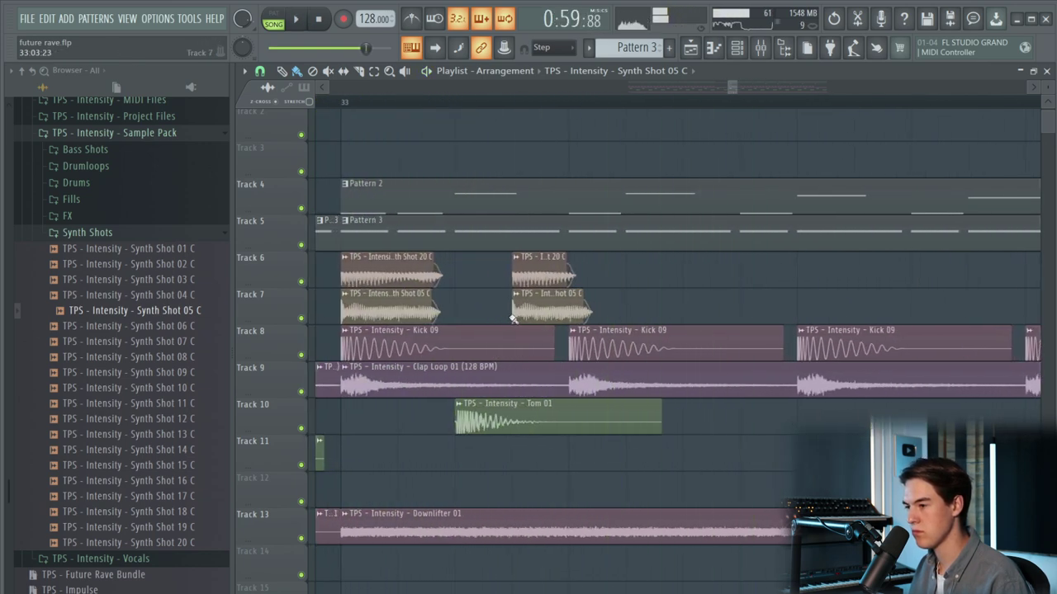
pyautogui.press('space')
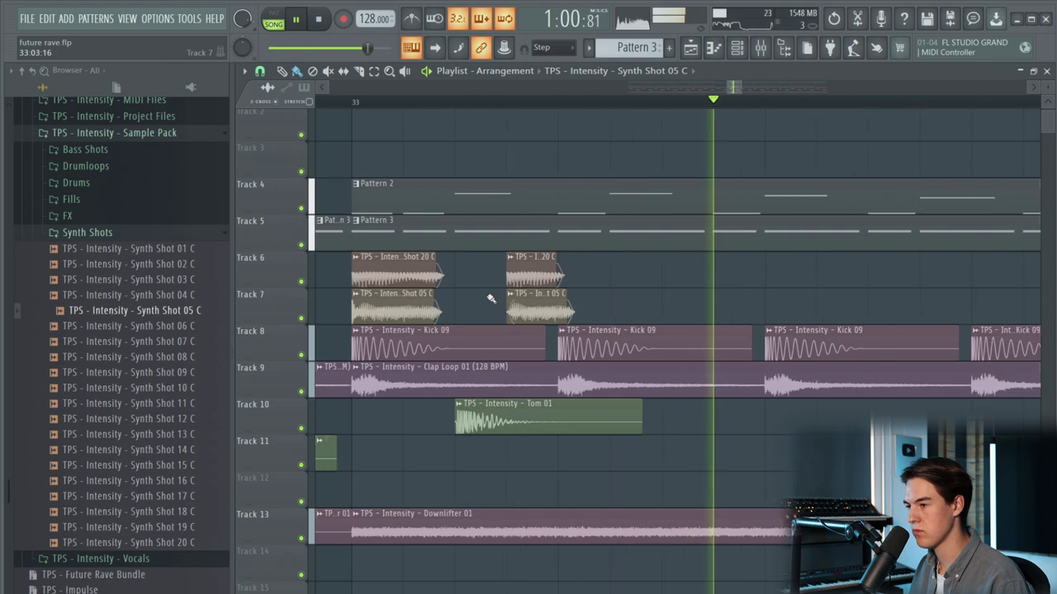
# - Copy the pair of Synth Shot 05 clips on Track 7 under each following Synth Shot 20 pair from bar 34
pyautogui.scroll(-4, 507, 300)
pyautogui.moveTo(768, 284); pyautogui.dragTo(918, 279)
pyautogui.press('space')
pyautogui.press('space')
pyautogui.scroll(2, 518, 292)
pyautogui.moveTo(502, 309)
pyautogui.mouseDown()
pyautogui.moveTo(400, 273)
pyautogui.moveTo(871, 276)
pyautogui.mouseUp()
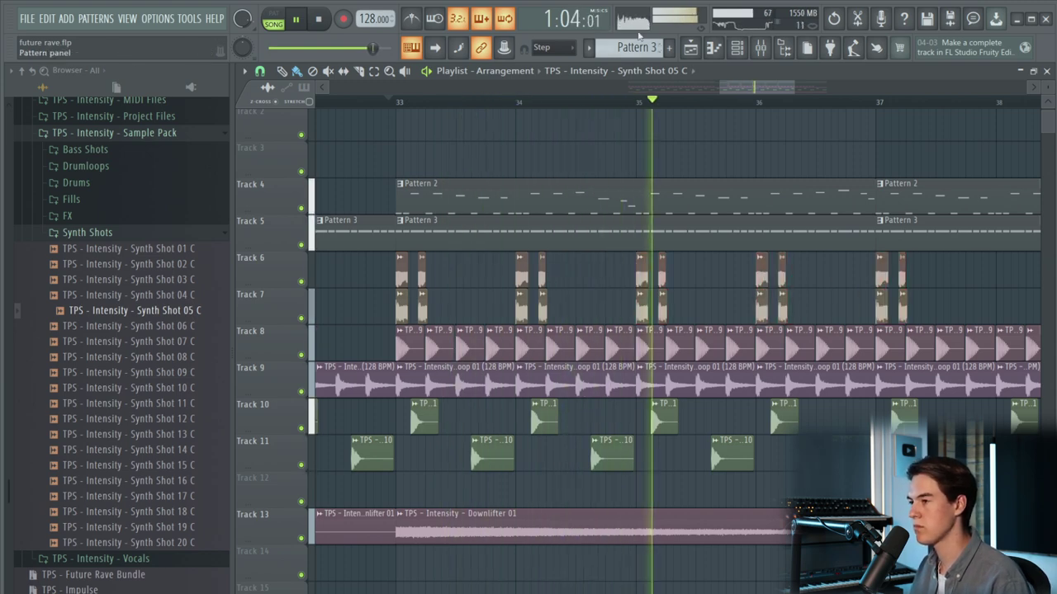
# - Boost the high shelf to about 7.5 dB near 7892 Hz in the parametric EQ on synth shot insert 23
pyautogui.press('F9')
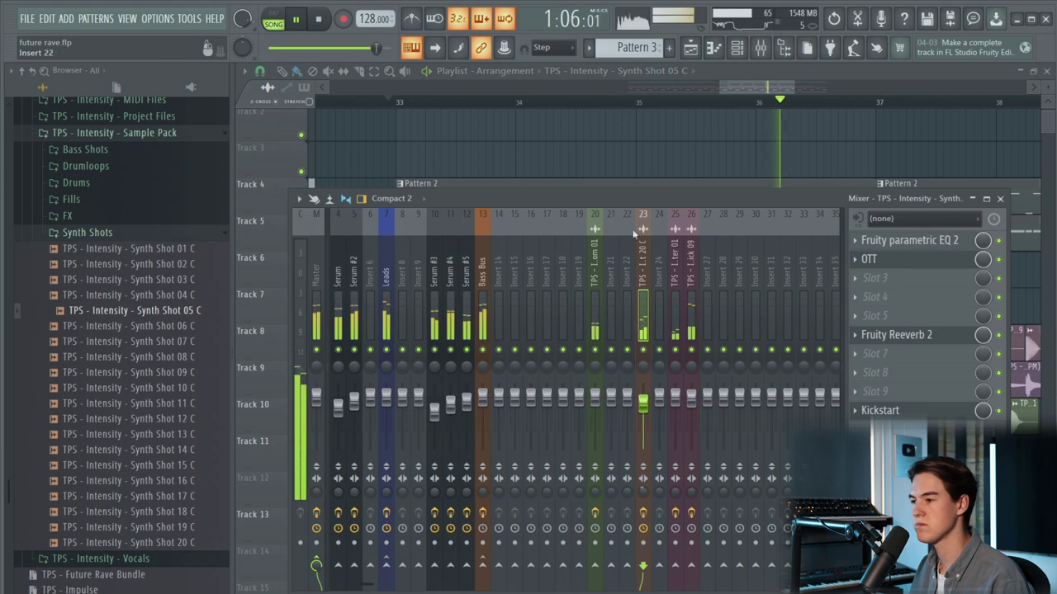
pyautogui.click(926, 241)
pyautogui.moveTo(622, 207); pyautogui.dragTo(631, 227)
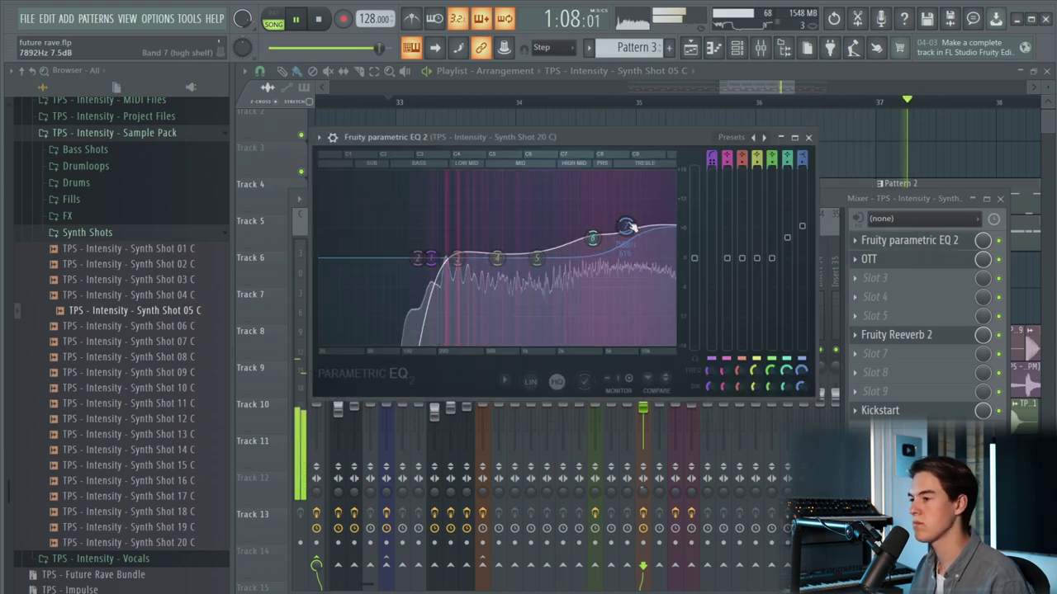
pyautogui.press('F9')
# - Duplicate the four bars of layered synth shots on Tracks 6 and 7 into bars 37 to 40
pyautogui.scroll(-4, 707, 179)
pyautogui.press('space')
pyautogui.press('space')
pyautogui.moveTo(572, 268); pyautogui.dragTo(771, 283)
pyautogui.rightClick(768, 287)
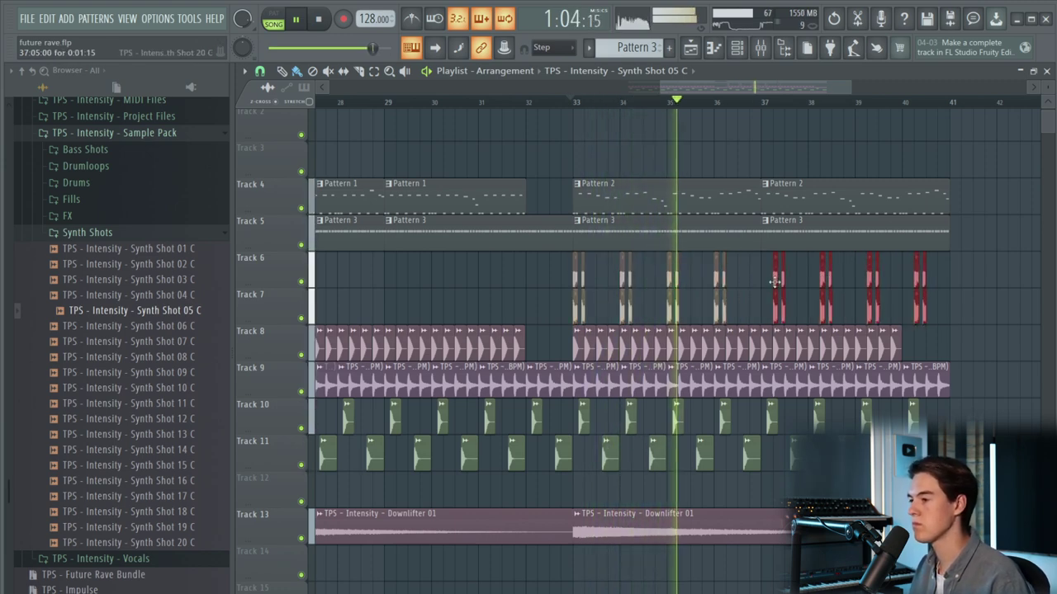
pyautogui.scroll(-2, 771, 282)
pyautogui.keyDown('ctrl'); pyautogui.click(691, 358); pyautogui.keyUp('ctrl')
pyautogui.scroll(-3, 690, 358)
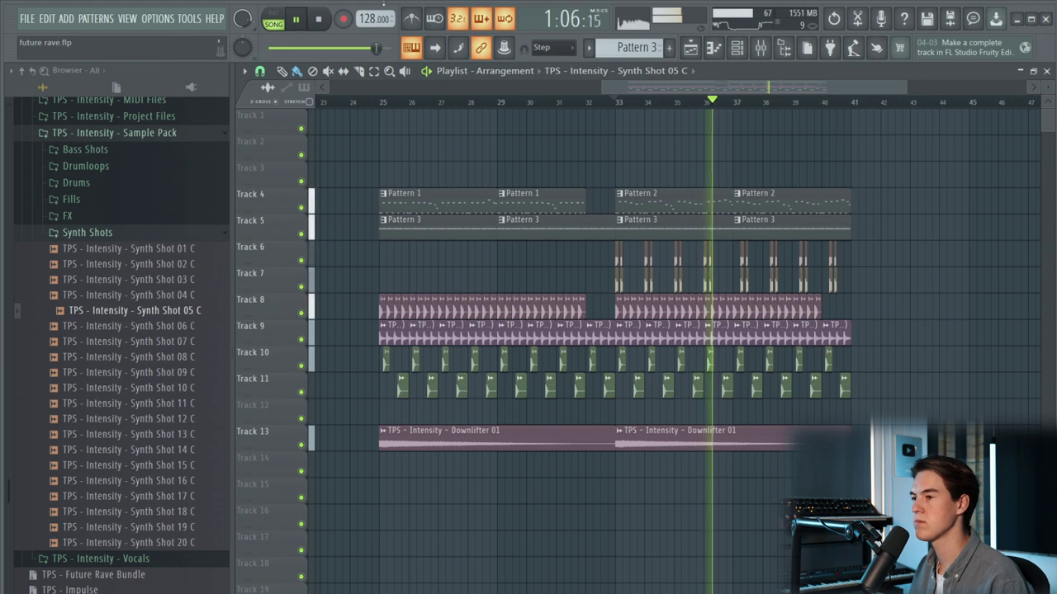
# - Stop playback and preview the arranged drop from bar 33
pyautogui.click(321, 20)
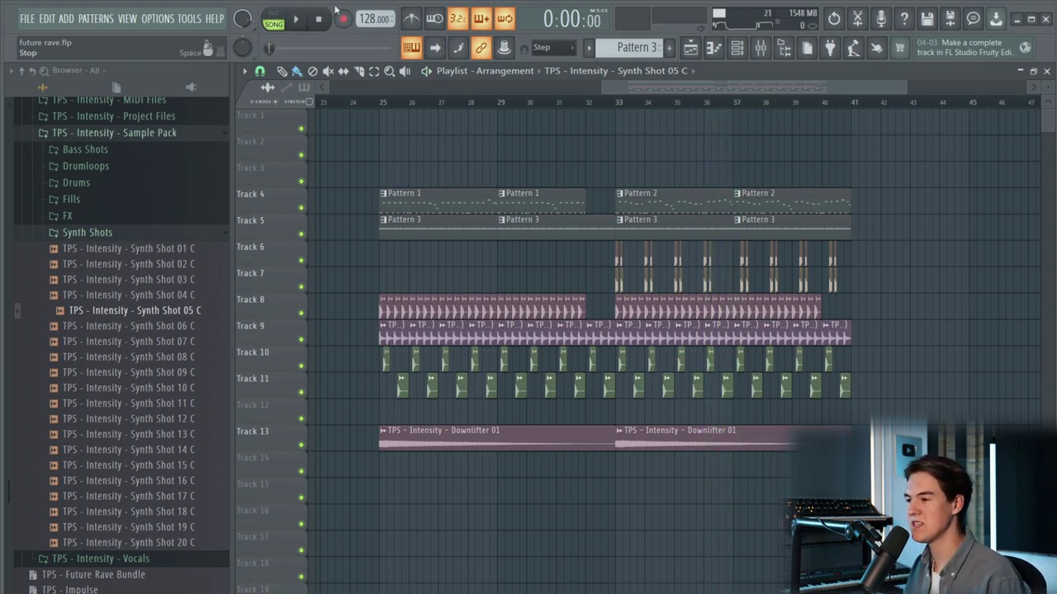
pyautogui.scroll(4, 619, 110)
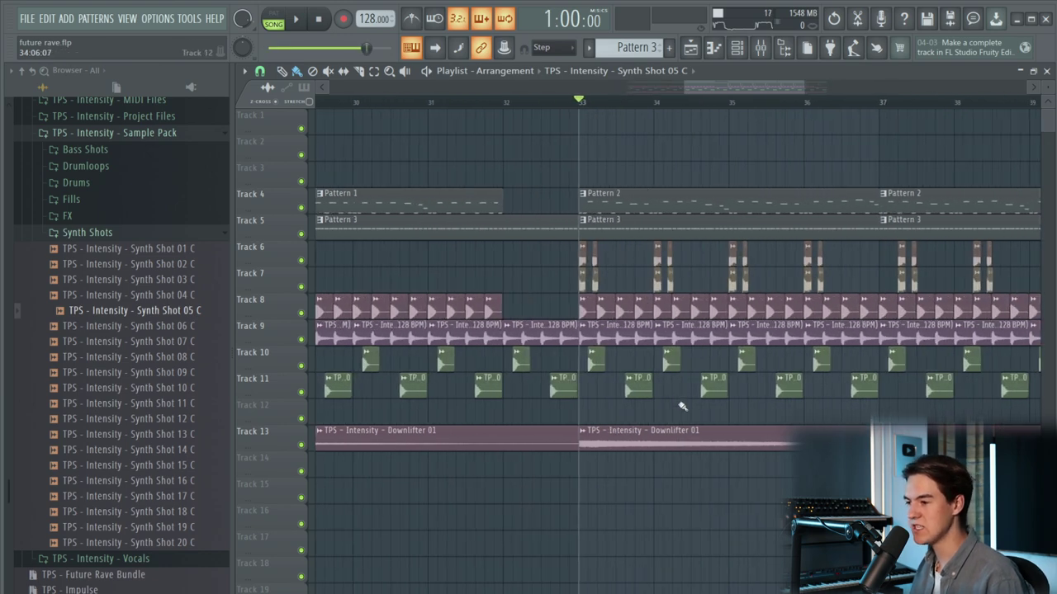
pyautogui.press('space')
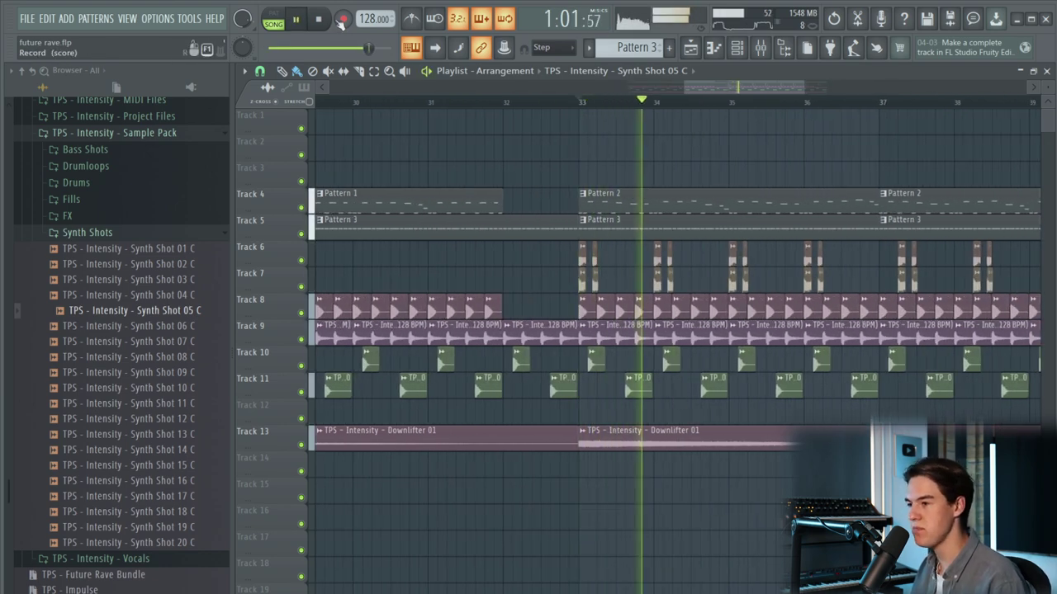
pyautogui.click(333, 21)
# - Run the macro that switches smart disable for all plugins
pyautogui.click(195, 20)
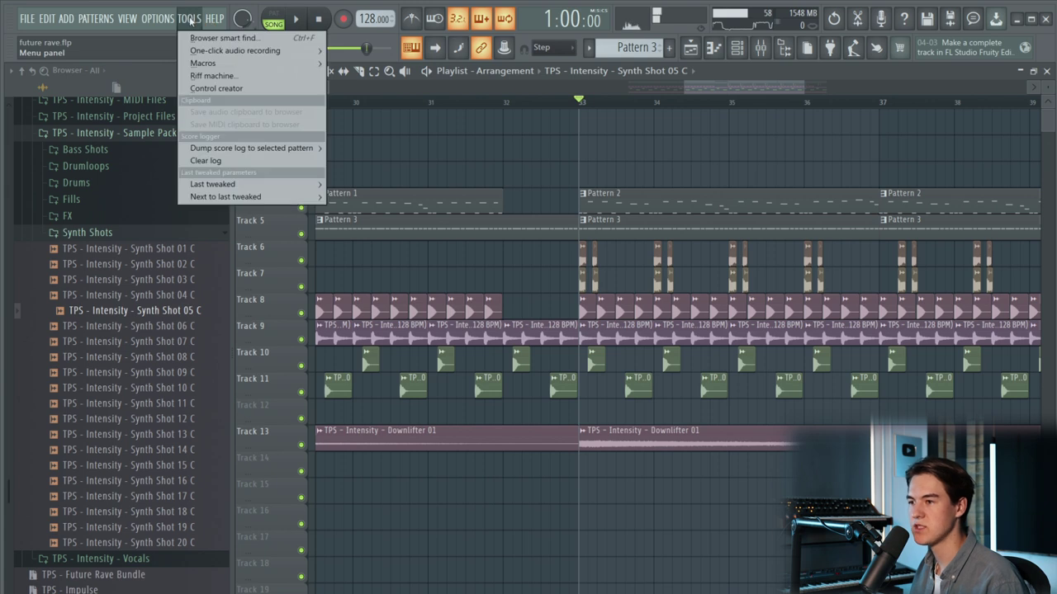
pyautogui.moveTo(241, 65)
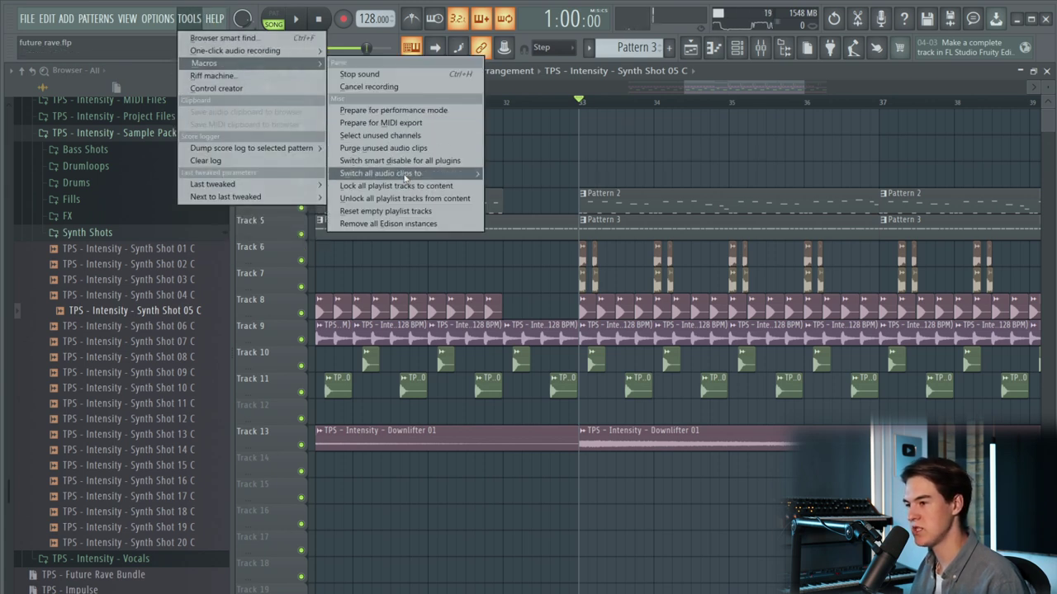
pyautogui.click(400, 160)
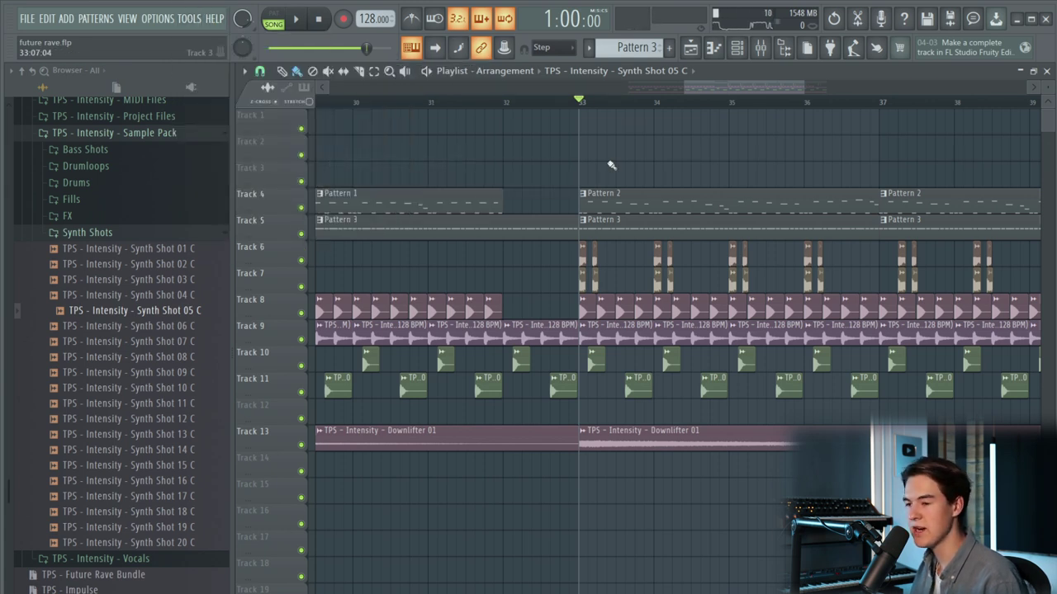
# - Place Toploop 01 (126 BPM) from the Intensity drumloops on Track 12 at bar 33
pyautogui.click(84, 234)
pyautogui.click(106, 224)
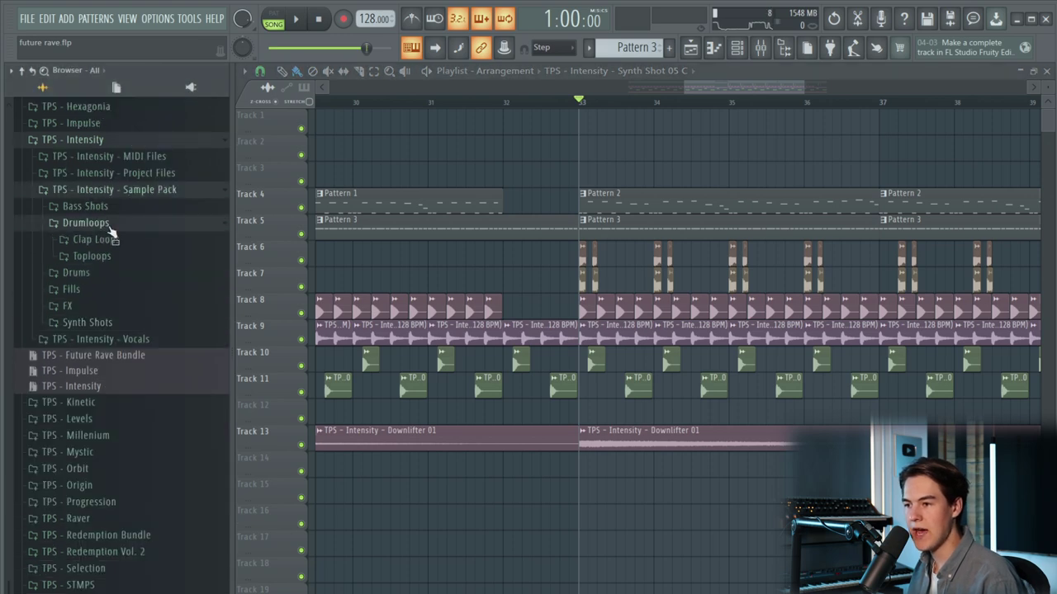
pyautogui.click(92, 256)
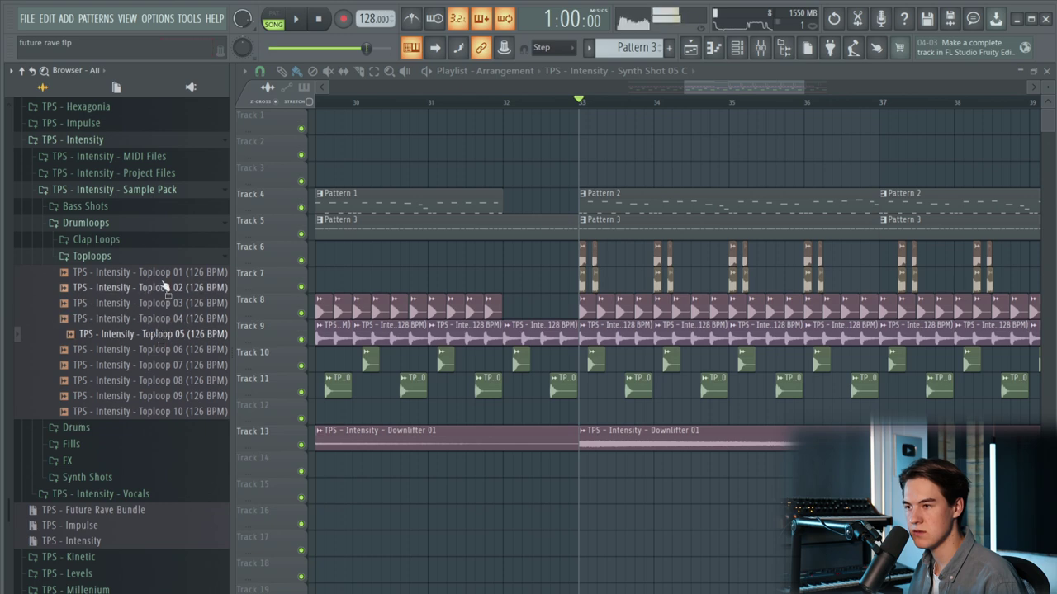
pyautogui.moveTo(161, 278); pyautogui.dragTo(693, 512)
# - Set the Toploop 01 time-stretching mode to Stretch and fit the clip to exactly two bars
pyautogui.scroll(2, 644, 404)
pyautogui.doubleClick(643, 404)
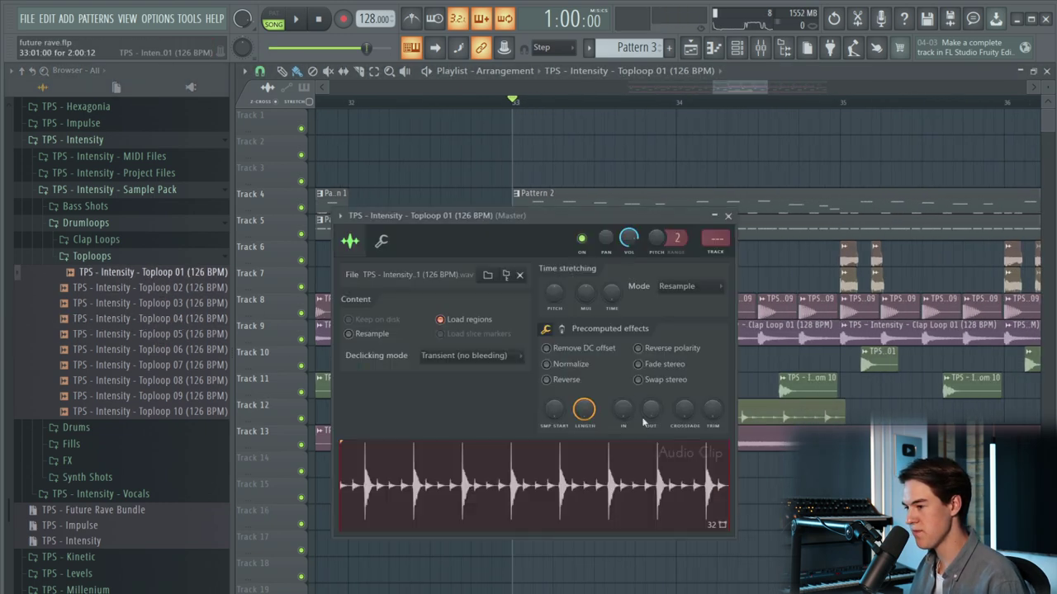
pyautogui.click(696, 288)
pyautogui.click(689, 321)
pyautogui.moveTo(637, 167); pyautogui.dragTo(877, 415)
# - Duplicate the two-bar Toploop 01 clip along Track 12 until bar 41
pyautogui.scroll(-2, 529, 436)
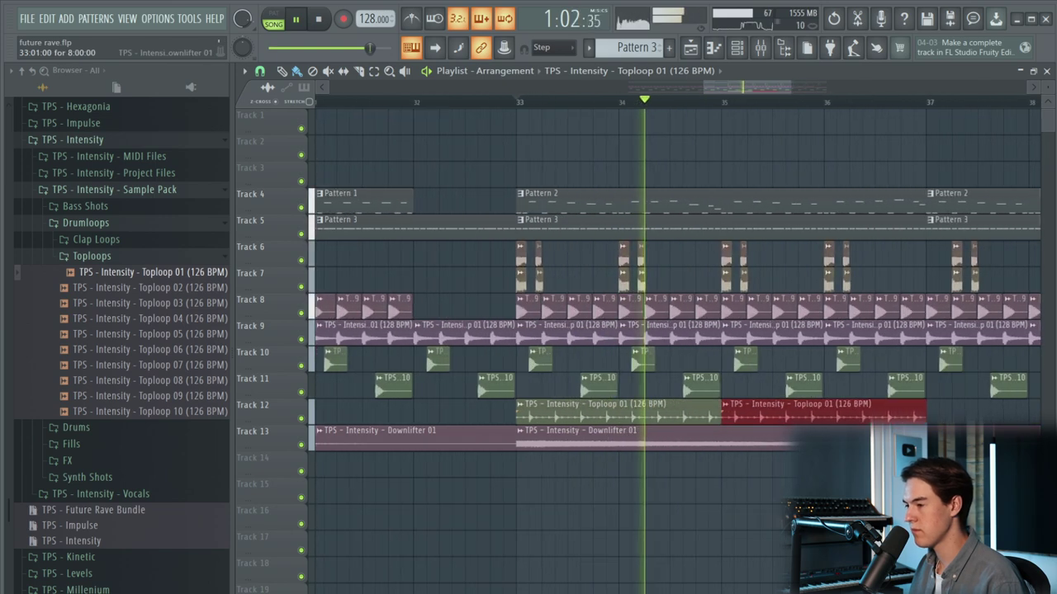
pyautogui.scroll(-2, 893, 417)
pyautogui.hotkey('ctrl', 'b')
pyautogui.scroll(-2, 893, 418)
pyautogui.moveTo(898, 418); pyautogui.dragTo(882, 417)
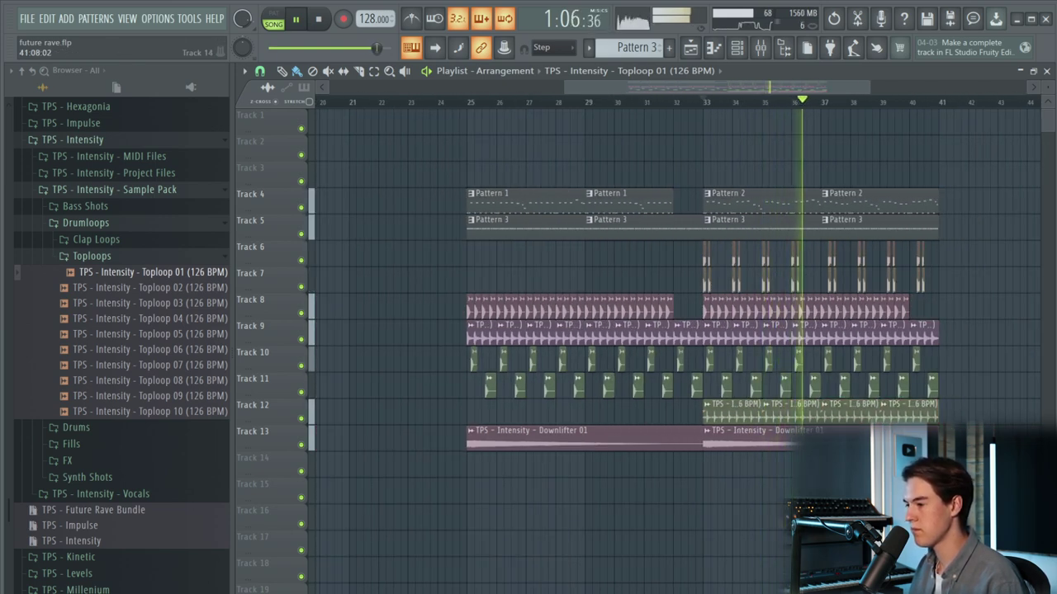
# - Set the Toploop 01 channel volume to 36% while previewing the drop
pyautogui.scroll(2, 820, 408)
pyautogui.doubleClick(782, 402)
pyautogui.moveTo(627, 238); pyautogui.dragTo(653, 317)
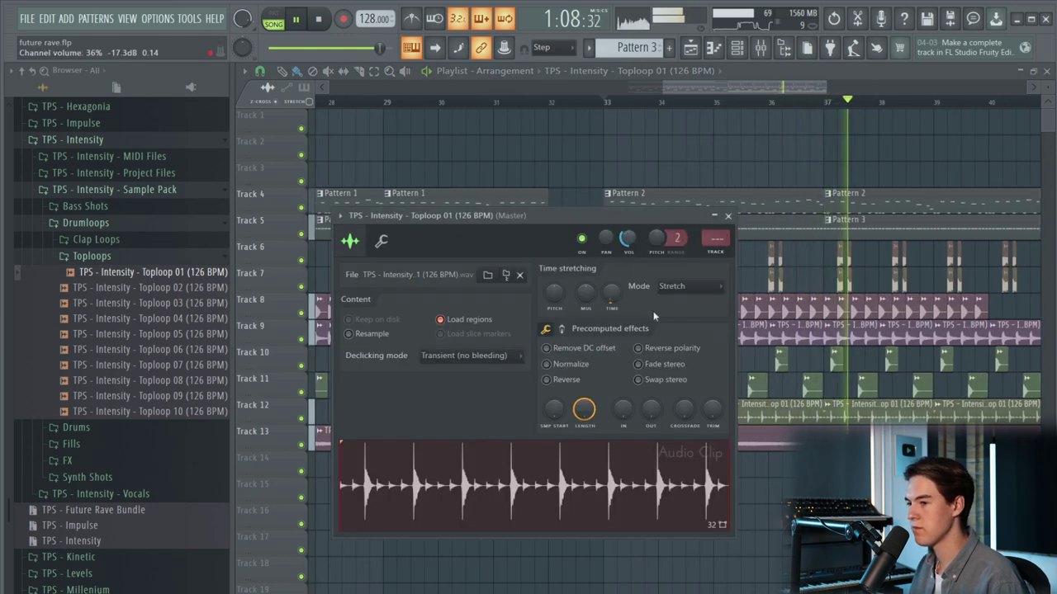
pyautogui.press('Escape')
pyautogui.press('space')
# - Move the second group of synth shots on Tracks 6 and 7 to start exactly at bar 37
pyautogui.scroll(-3, 720, 284)
pyautogui.scroll(2, 785, 279)
pyautogui.moveTo(990, 292); pyautogui.dragTo(768, 242)
pyautogui.scroll(3, 779, 256)
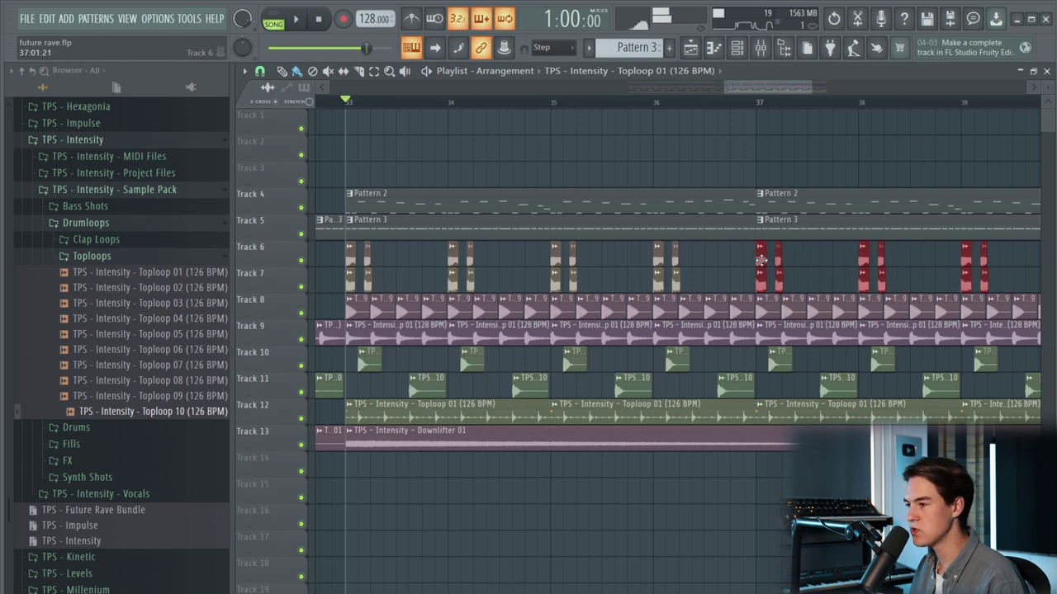
# - Place Toploop 10 (126 BPM) on Track 14 at bar 33 and move the Toploop 01 clips to Track 15
pyautogui.moveTo(128, 412); pyautogui.dragTo(507, 464)
pyautogui.scroll(-3, 507, 464)
pyautogui.moveTo(735, 419); pyautogui.dragTo(570, 417)
pyautogui.moveTo(821, 417); pyautogui.dragTo(552, 488)
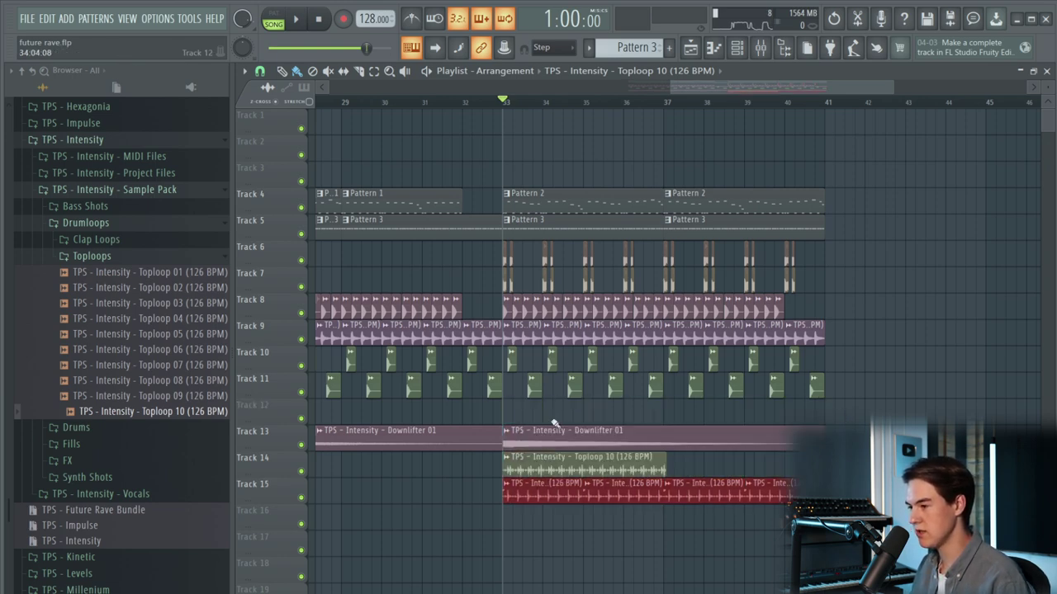
# - Set Toploop 10 to Stretch mode, fit it to four bars, set its channel volume to 60% and start playback
pyautogui.doubleClick(734, 483)
pyautogui.click(709, 304)
pyautogui.click(694, 334)
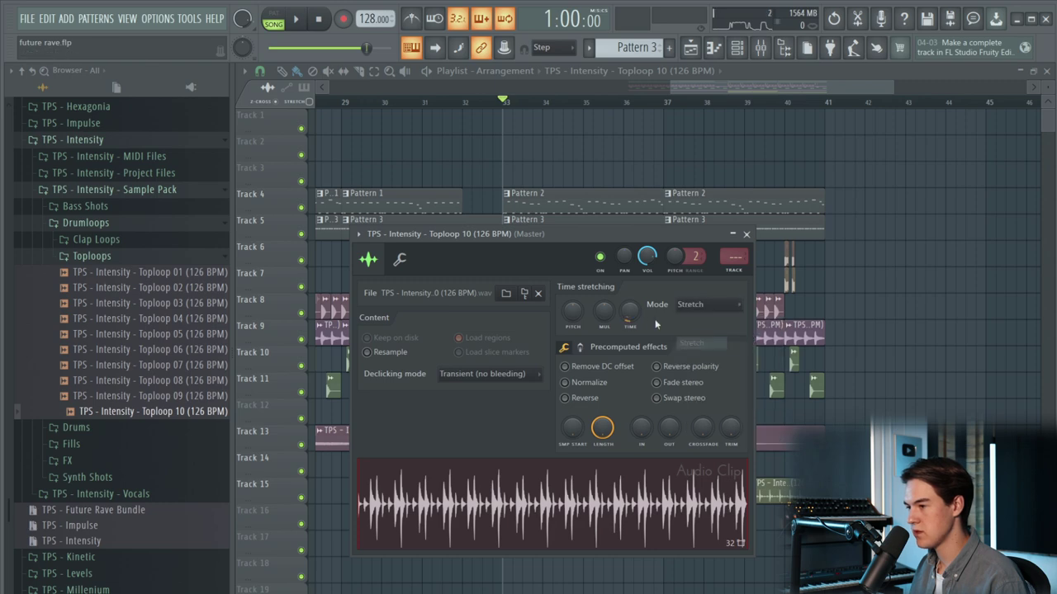
pyautogui.moveTo(580, 238); pyautogui.dragTo(935, 222)
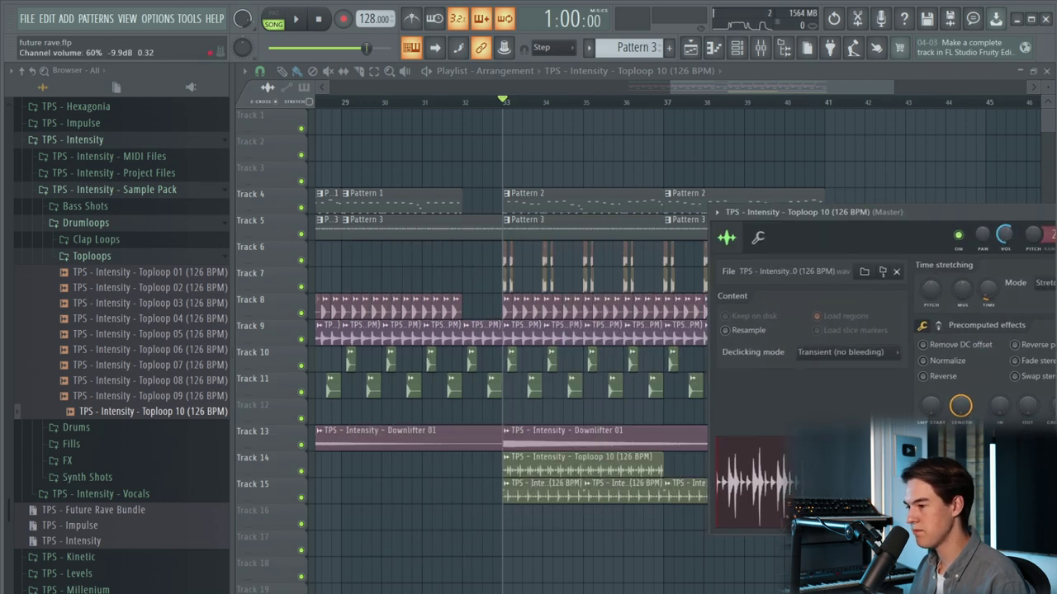
pyautogui.press('space')
pyautogui.rightClick(951, 188)
# - Duplicate the Toploop 10 clip at bar 37 on Track 14, then stop playback and solo that track
pyautogui.scroll(4, 583, 468)
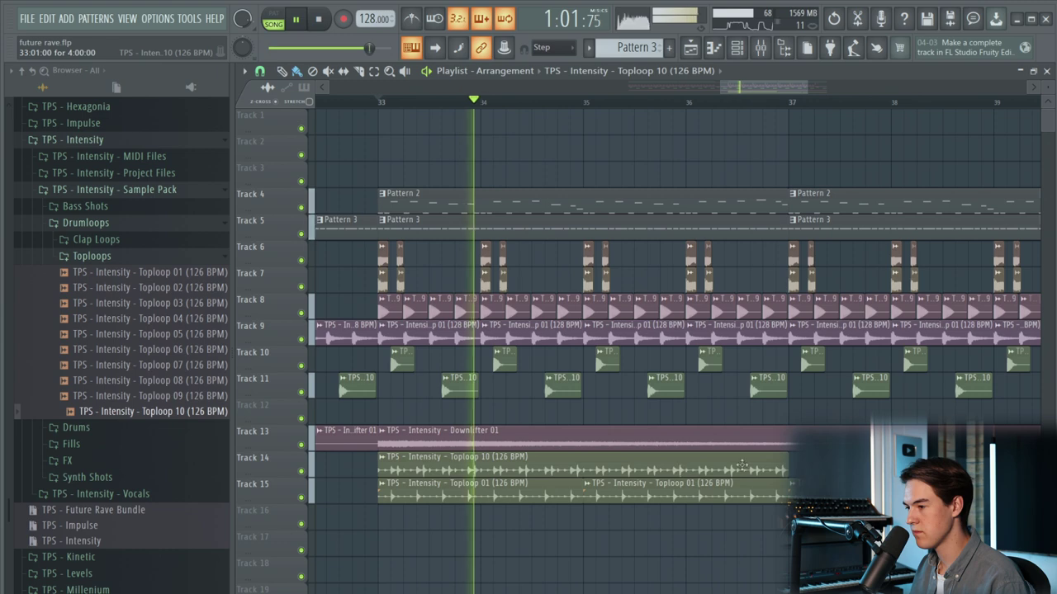
pyautogui.scroll(-2, 592, 518)
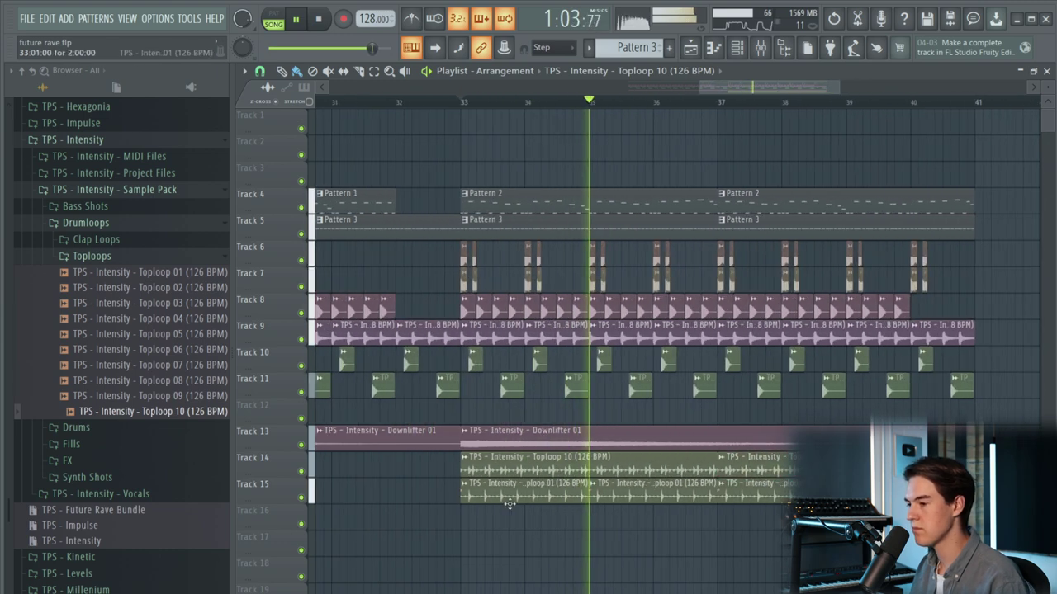
pyautogui.rightClick(295, 472)
pyautogui.click(259, 477)
pyautogui.press('space')
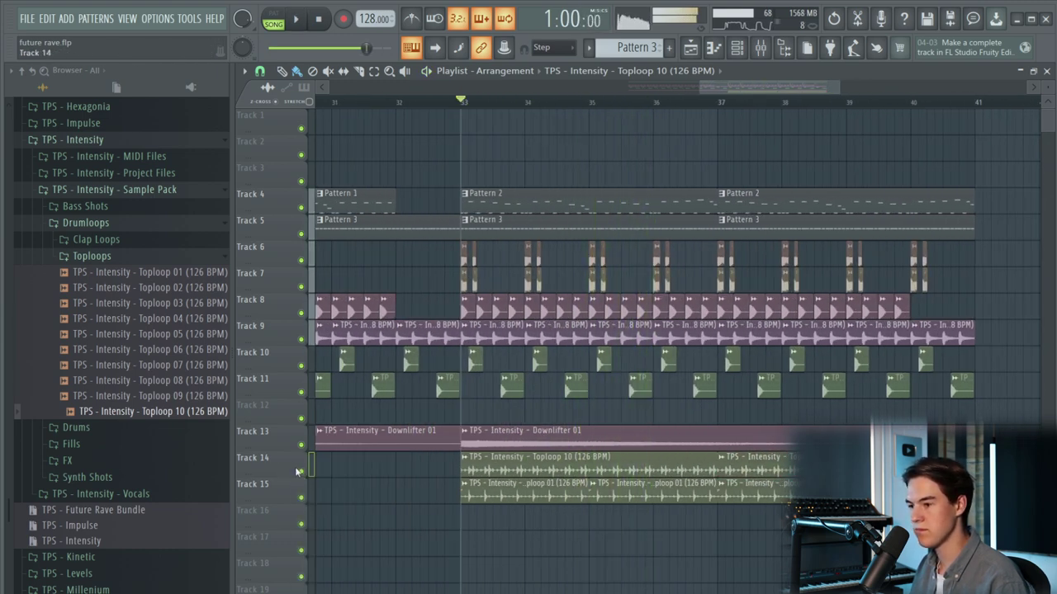
pyautogui.keyDown('ctrl'); pyautogui.click(301, 471); pyautogui.keyUp('ctrl')
# - Route Toploop 10 to mixer insert 29 and add Kickstart in slot 3 with its mix at about 91%
pyautogui.click(760, 48)
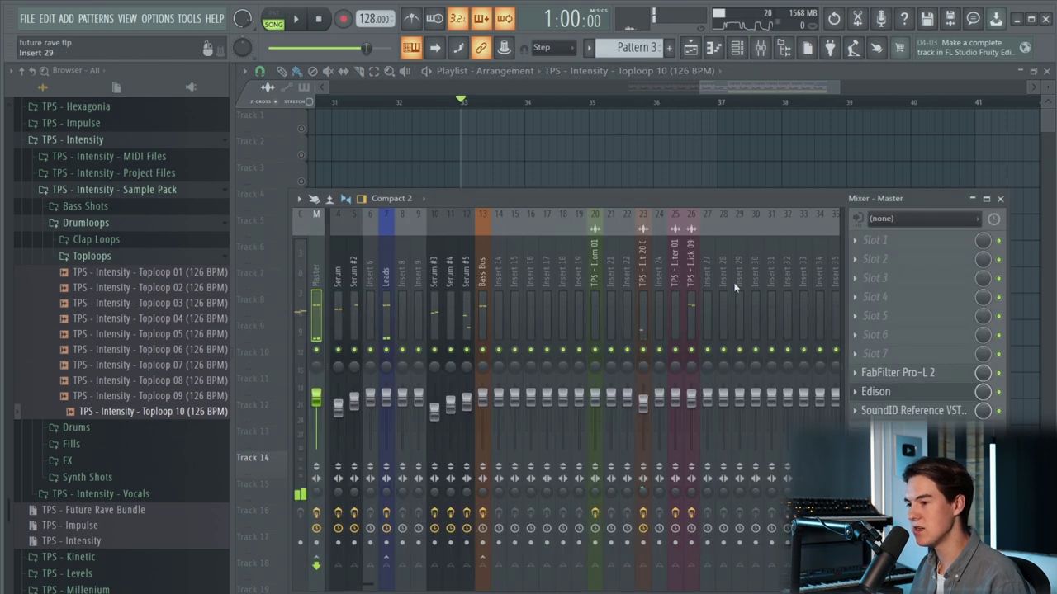
pyautogui.click(736, 287)
pyautogui.click(866, 284)
pyautogui.click(920, 289)
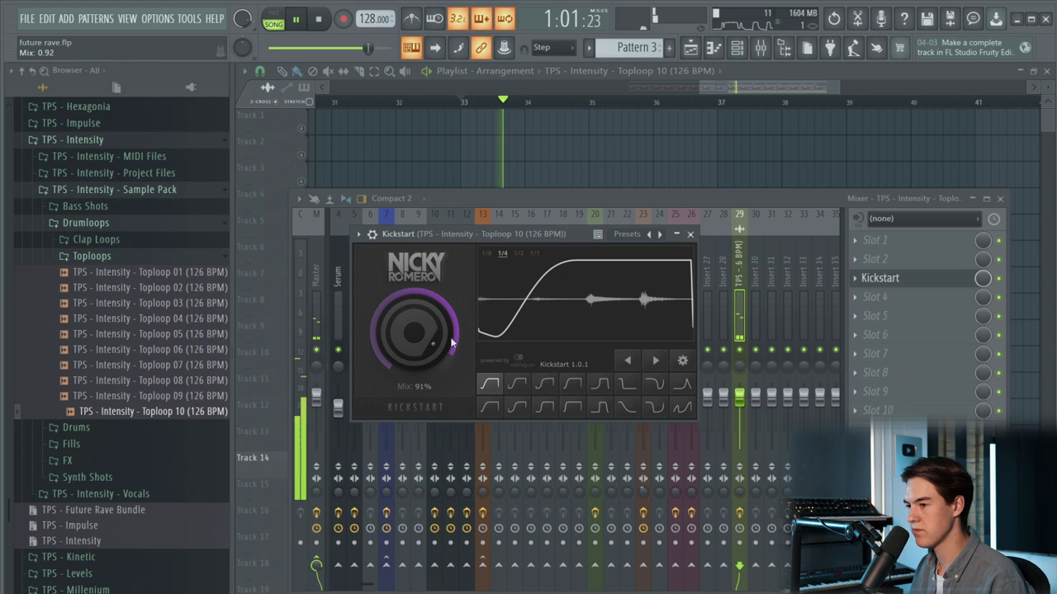
pyautogui.click(691, 234)
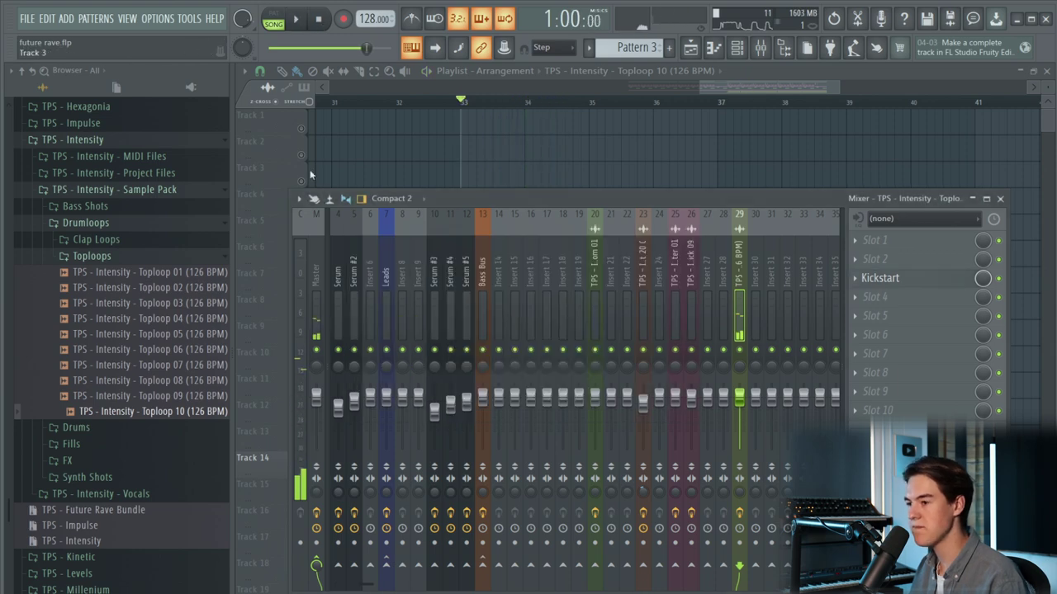
# - Inspect the Edison recorder in slot 9 of the Master insert and close the mixer
pyautogui.click(319, 262)
pyautogui.click(922, 393)
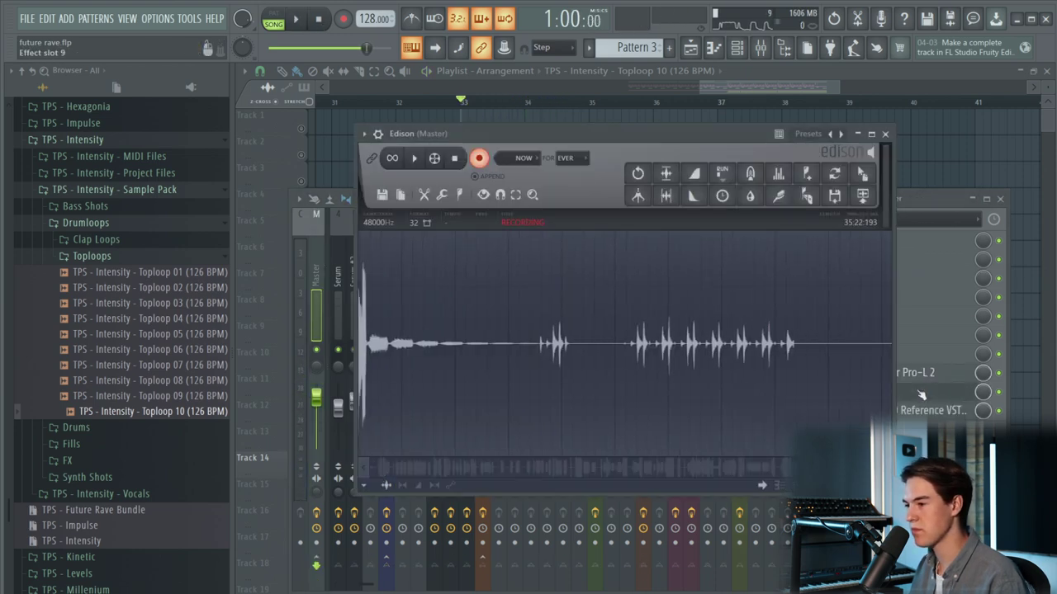
pyautogui.click(922, 393)
pyautogui.press('F9')
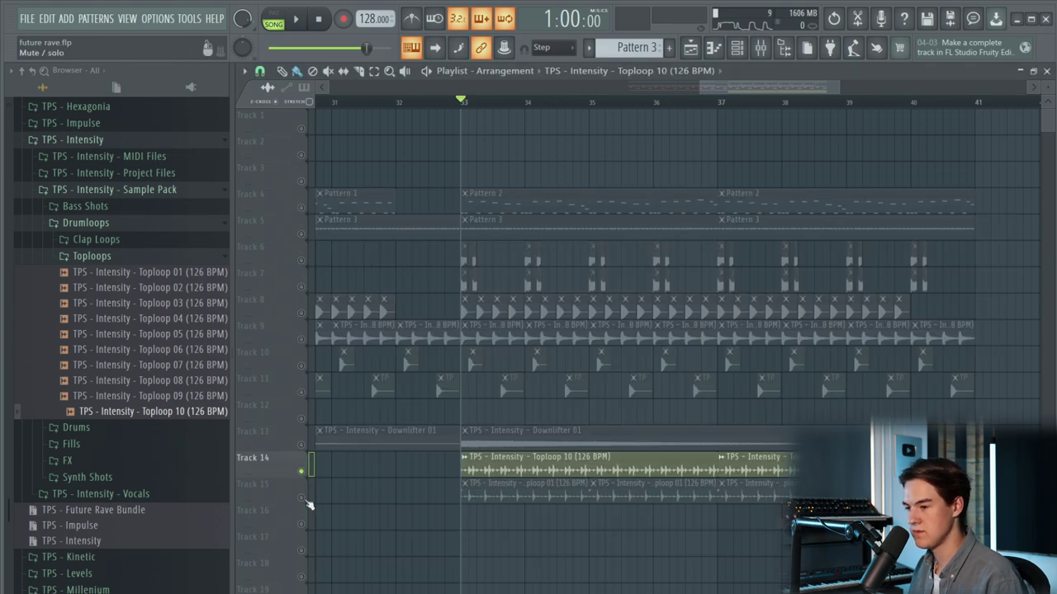
# - Unsolo the toploop track and play the full arrangement from bar 33 through bar 39
pyautogui.click(303, 498)
pyautogui.press('space')
pyautogui.press('space')
pyautogui.rightClick(303, 498)
pyautogui.rightClick(303, 498)
pyautogui.press('space')
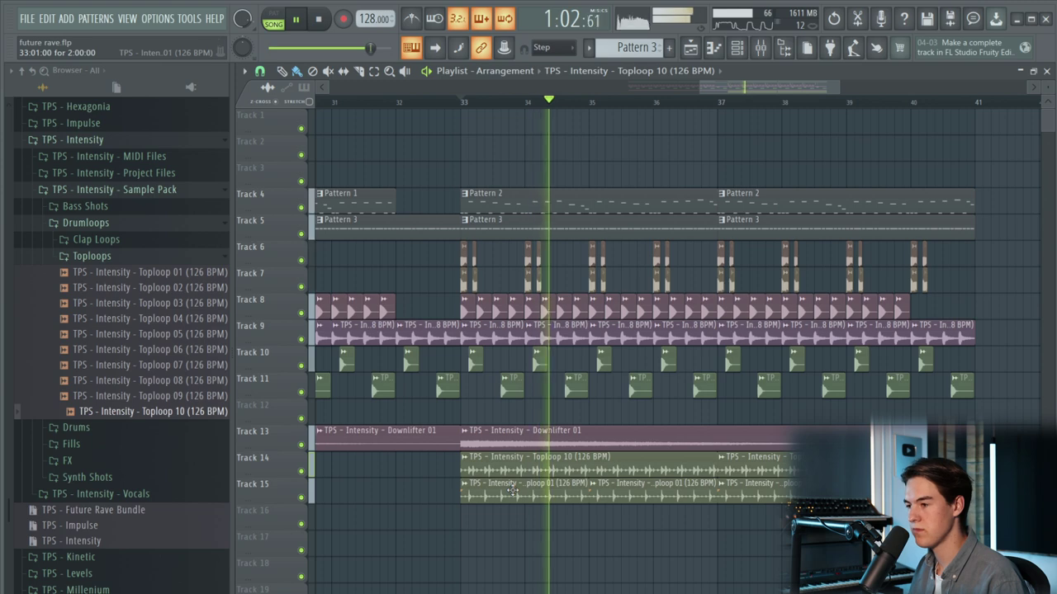
pyautogui.scroll(3, 538, 294)
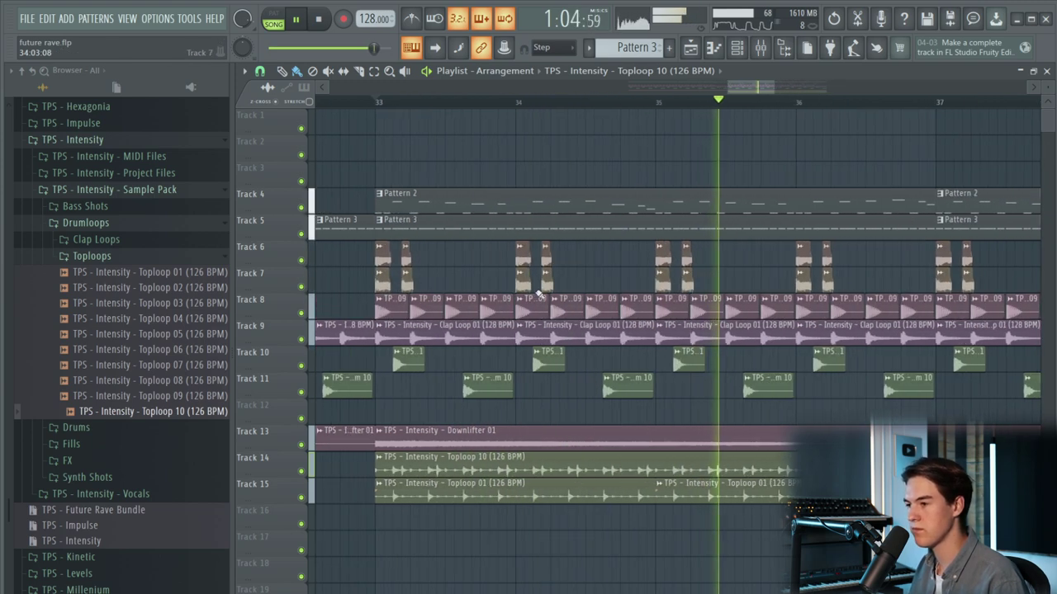
pyautogui.scroll(-2, 539, 294)
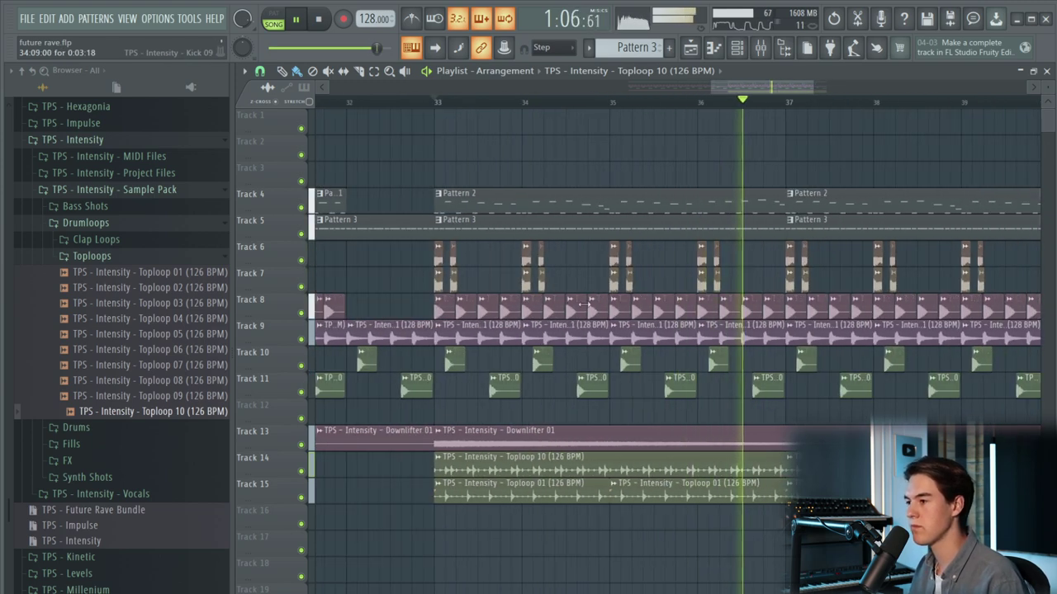
pyautogui.scroll(-2, 583, 305)
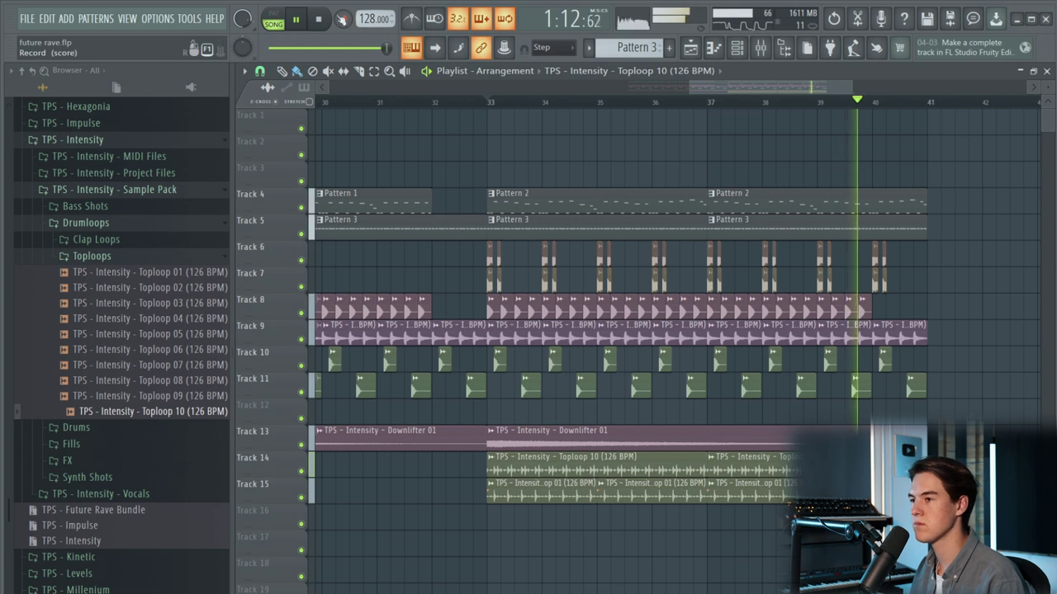
pyautogui.press('space')
# - Place Clap 03 from the Intensity pack's drum claps on Track 16 at beat 2 of bar 33
pyautogui.click(137, 263)
pyautogui.click(127, 275)
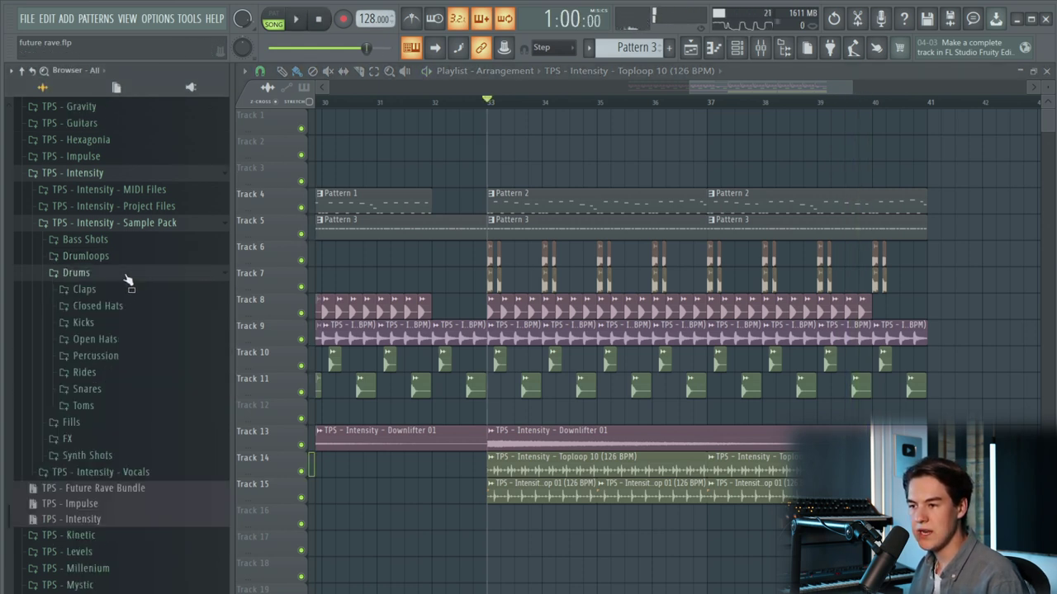
pyautogui.click(124, 290)
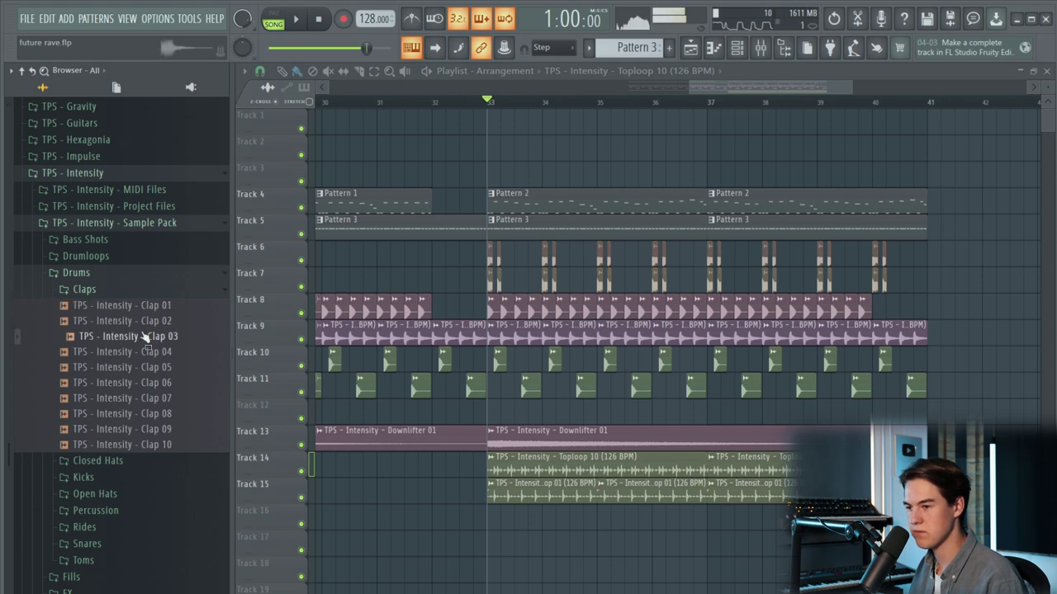
pyautogui.moveTo(499, 549); pyautogui.dragTo(503, 522)
pyautogui.scroll(5, 502, 524)
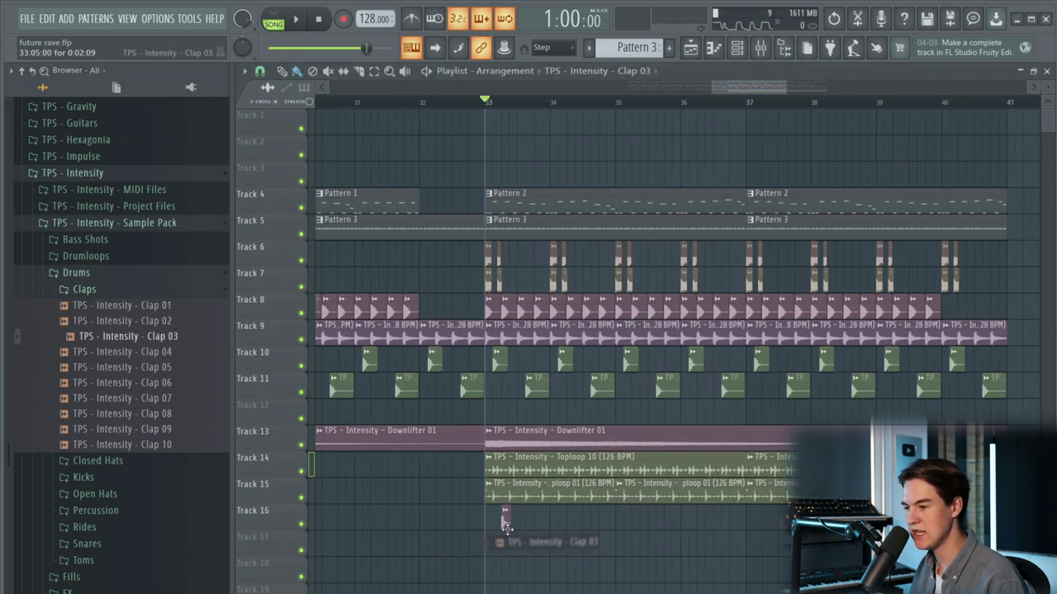
# - Lower the Clap 03 channel volume and duplicate the clip onto beat 4 of bar 33
pyautogui.press('space')
pyautogui.doubleClick(621, 524)
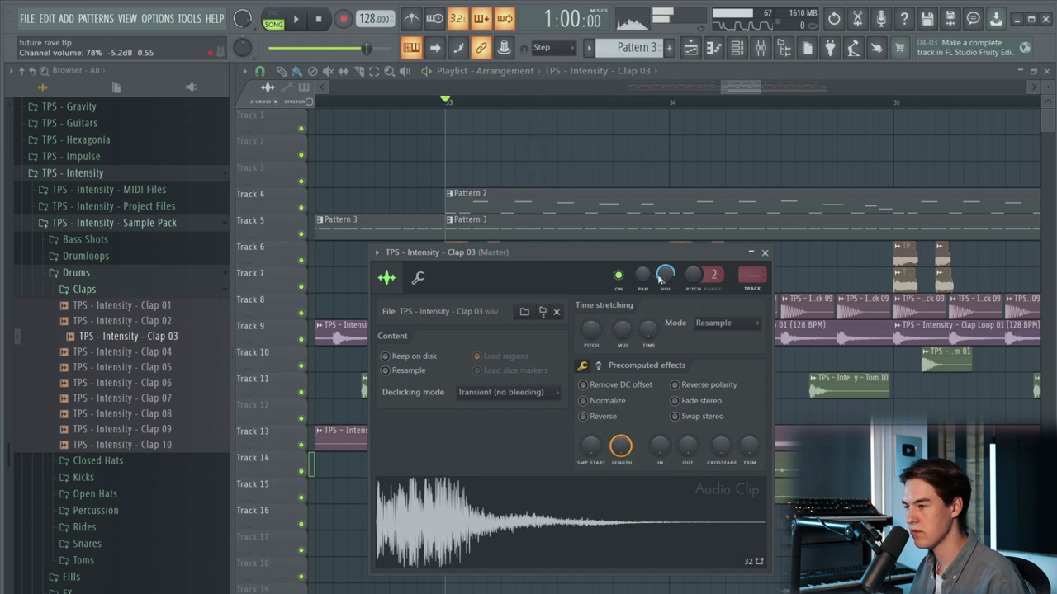
pyautogui.press('Escape')
pyautogui.moveTo(526, 528); pyautogui.dragTo(513, 522)
pyautogui.hotkey('ctrl', 'd')
pyautogui.press('space')
# - Preview other claps and place Clap 09 on Track 17 beneath the first Clap 03 clip
pyautogui.click(147, 372)
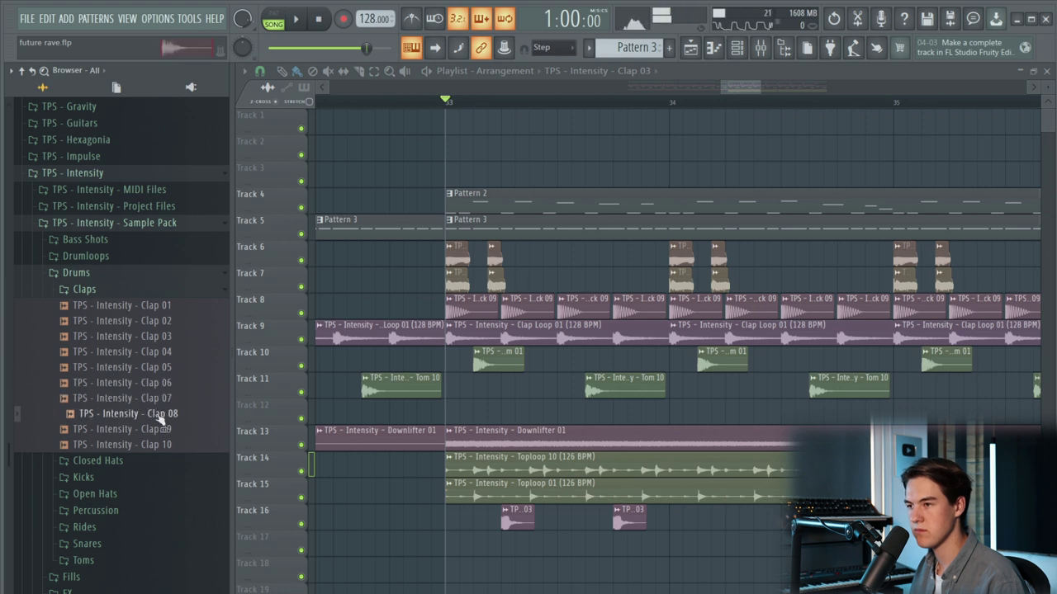
pyautogui.scroll(5, 501, 545)
pyautogui.moveTo(523, 565); pyautogui.dragTo(503, 545)
pyautogui.press('space')
# - Lower the Clap 09 channel volume and nudge its clip to start just before beat 2 of bar 33
pyautogui.press('space')
pyautogui.doubleClick(505, 543)
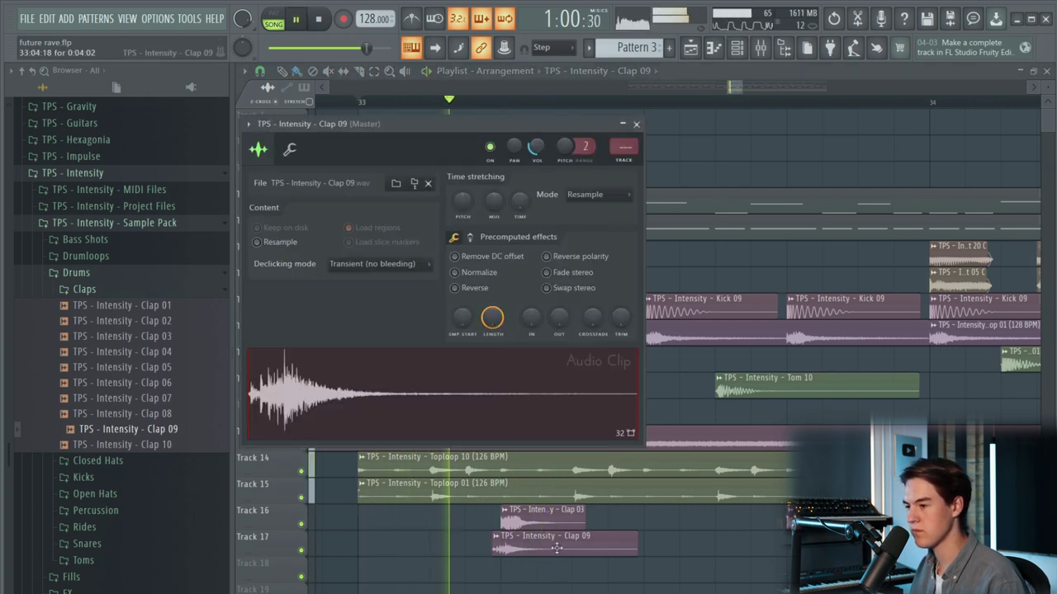
pyautogui.press('space')
pyautogui.moveTo(533, 549); pyautogui.dragTo(538, 550)
pyautogui.press('space')
pyautogui.press('space')
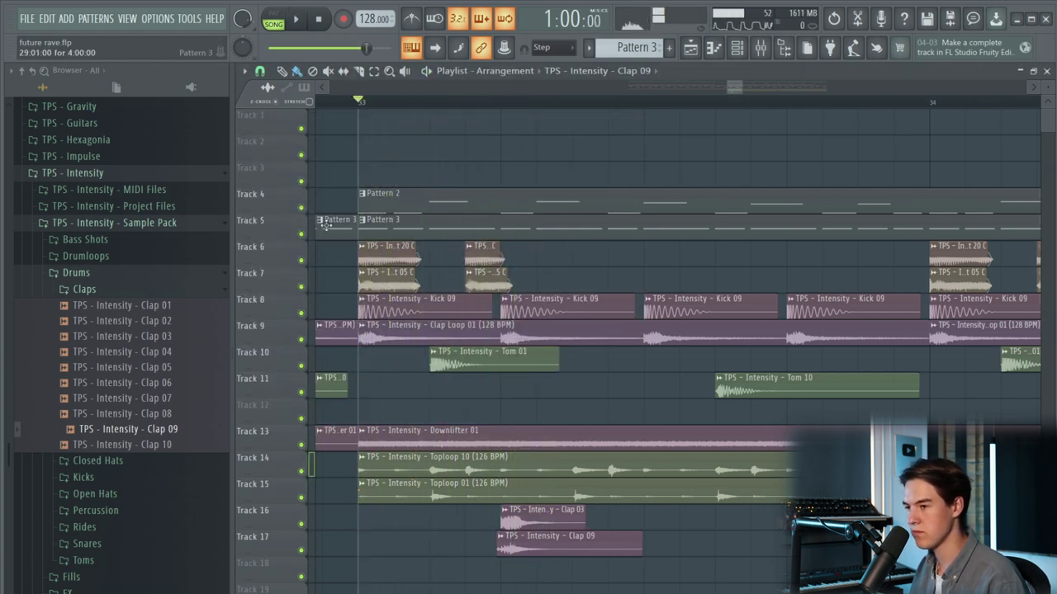
# - Mute Tracks 4 to 7 and play the drums with the layered claps from bar 33
pyautogui.moveTo(303, 217); pyautogui.dragTo(302, 216)
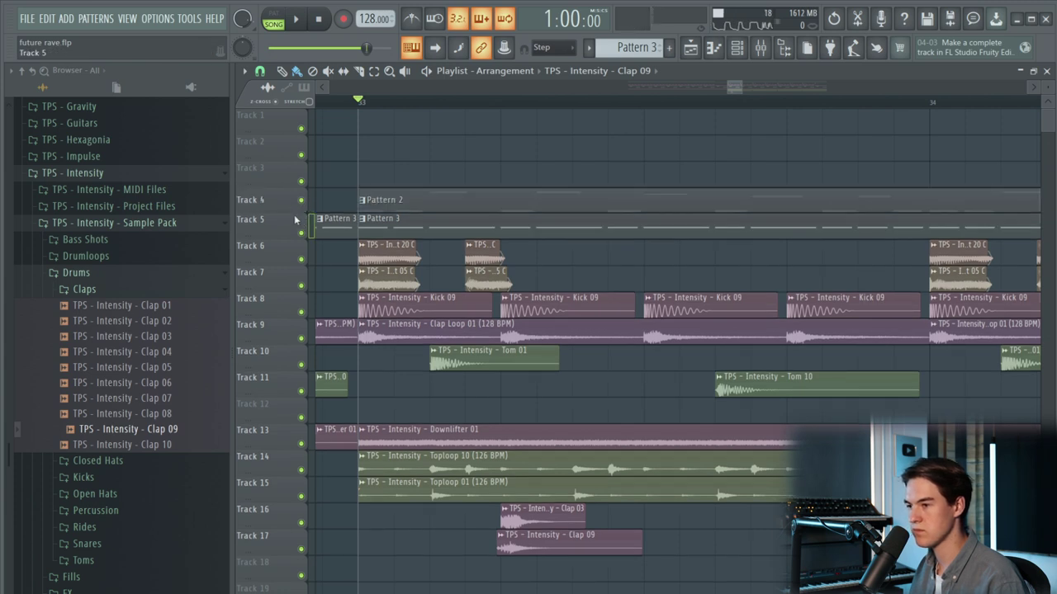
pyautogui.moveTo(294, 213); pyautogui.dragTo(294, 220)
pyautogui.click(302, 241)
pyautogui.click(301, 215)
pyautogui.click(301, 267)
pyautogui.press('space')
pyautogui.click(301, 293)
pyautogui.press('space')
pyautogui.press('space')
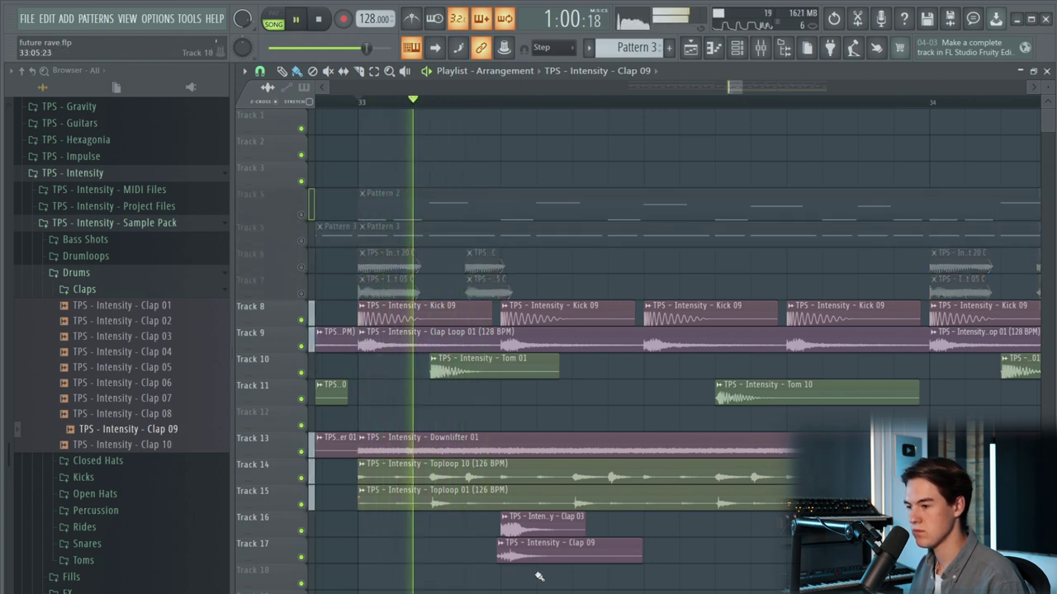
# - Repeat the layered Clap 03 and Clap 09 clips on beats 2 and 4 through bars 33 to 36
pyautogui.moveTo(568, 563); pyautogui.dragTo(840, 547)
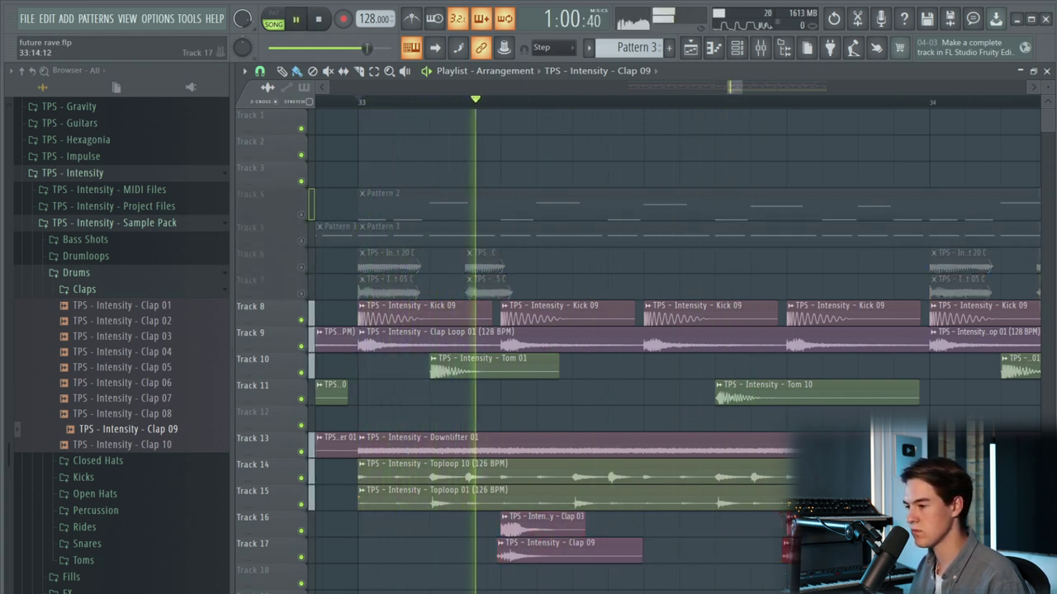
pyautogui.scroll(-10, 701, 553)
pyautogui.scroll(4, 783, 566)
pyautogui.moveTo(761, 586); pyautogui.dragTo(468, 515)
pyautogui.scroll(3, 489, 554)
pyautogui.press('space')
pyautogui.press('space')
pyautogui.hotkey('ctrl', 'b')
pyautogui.moveTo(733, 588); pyautogui.dragTo(719, 549)
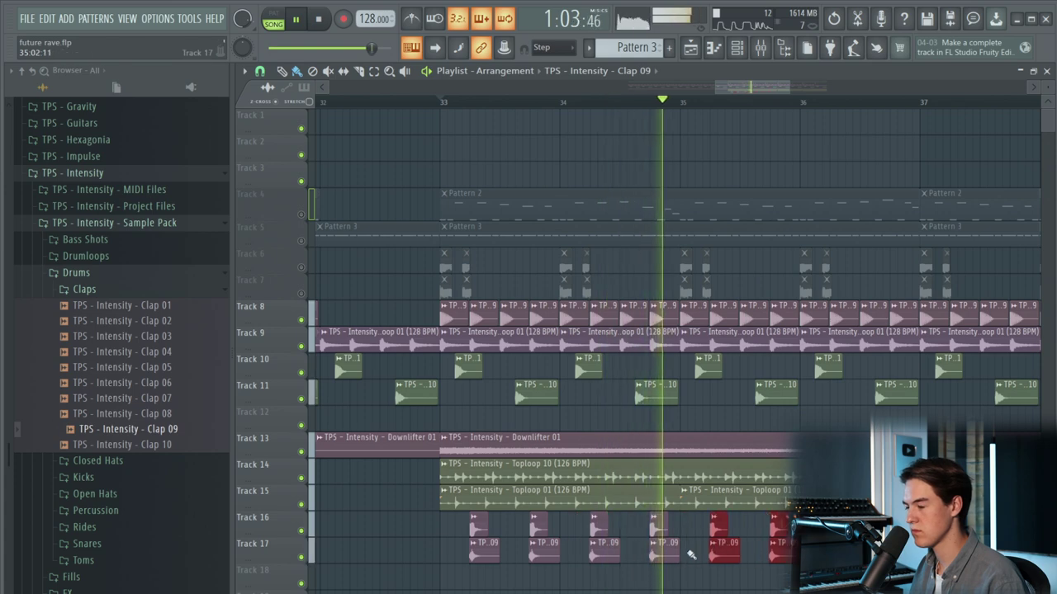
# - Duplicate the four bars of layered claps on Tracks 16 and 17 into bars 37 to 40
pyautogui.scroll(-5, 698, 553)
pyautogui.scroll(2, 778, 574)
pyautogui.moveTo(788, 585); pyautogui.dragTo(436, 532)
pyautogui.moveTo(523, 557); pyautogui.dragTo(787, 559)
pyautogui.hotkey('ctrl', 'd')
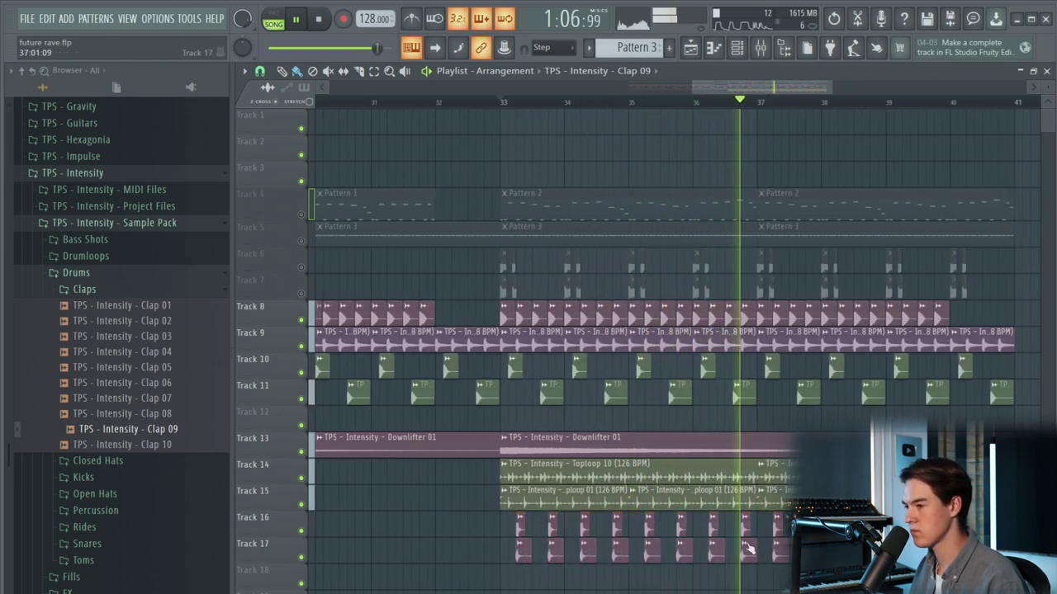
# - Unmute the melodic and shot tracks and play the complete drop again from bar 33
pyautogui.doubleClick(587, 550)
pyautogui.press('space')
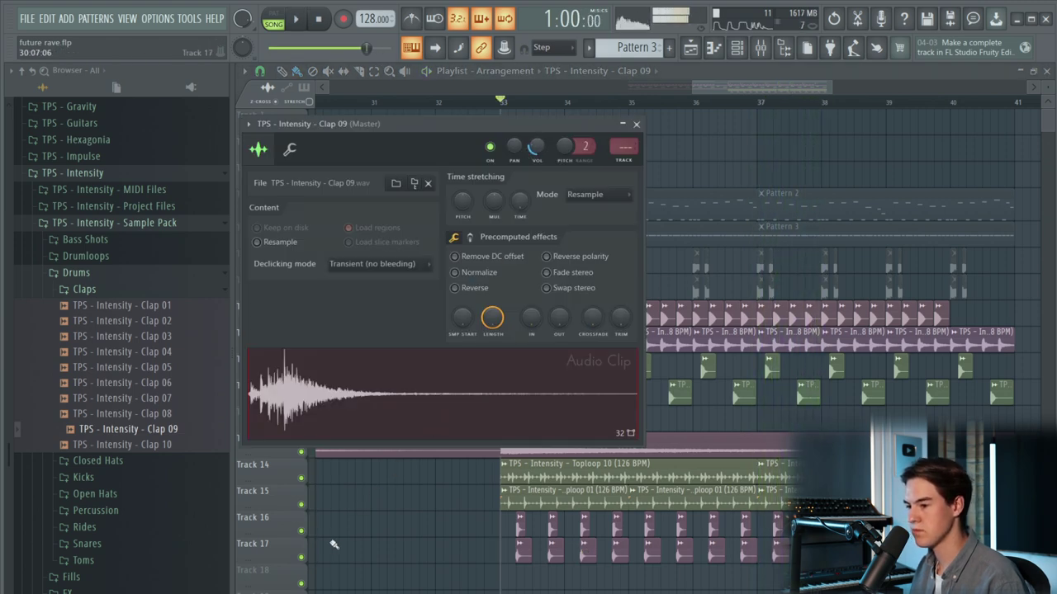
pyautogui.rightClick(303, 532)
pyautogui.press('space')
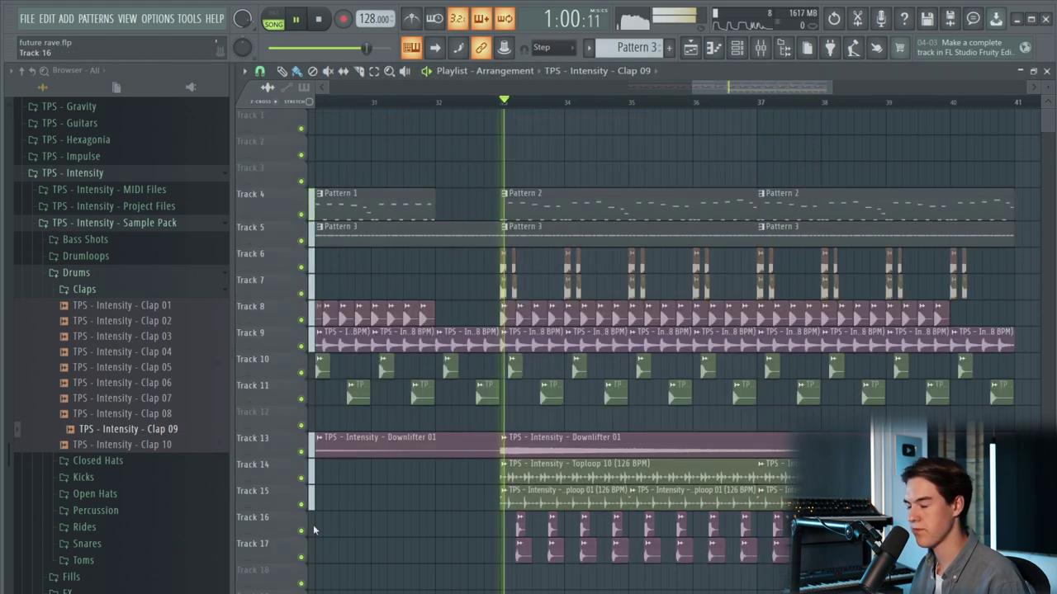
# - Adjust the Clap 03 channel's volume and pitch against the full drop, then stop playback
pyautogui.doubleClick(554, 549)
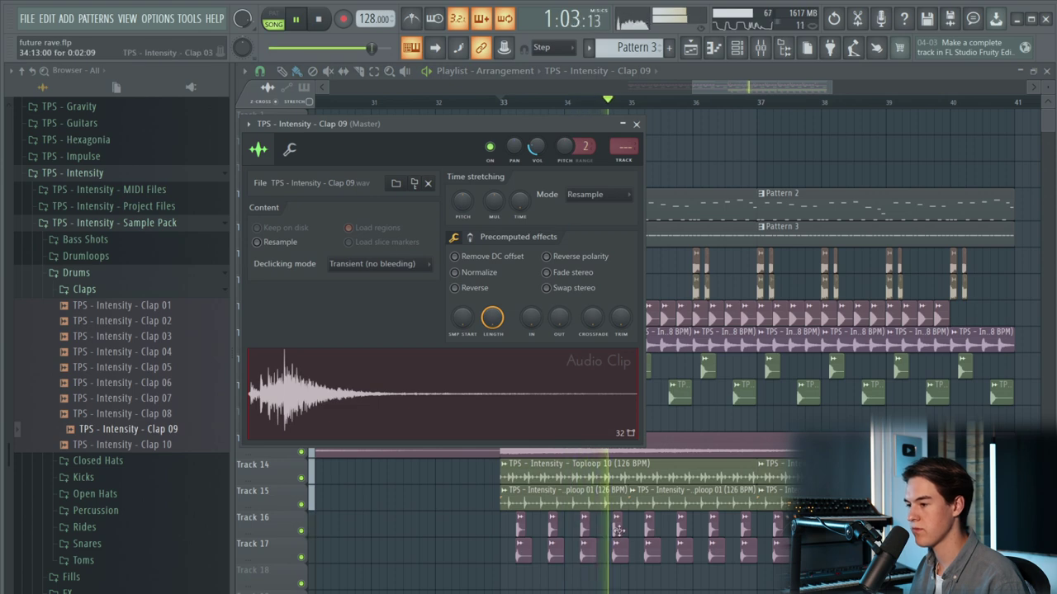
pyautogui.press('Escape')
pyautogui.doubleClick(565, 256)
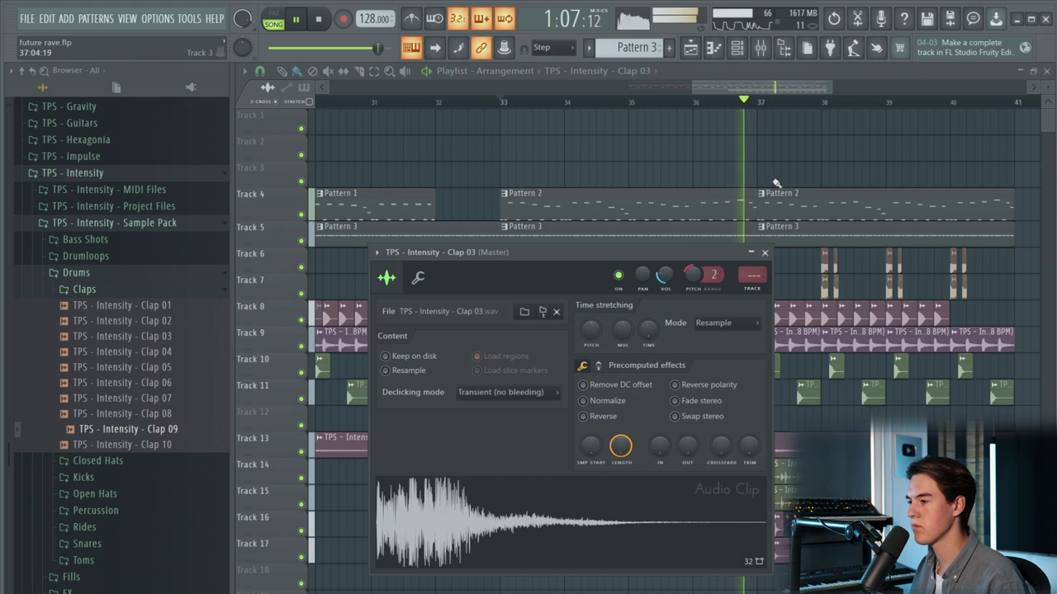
pyautogui.press('Escape')
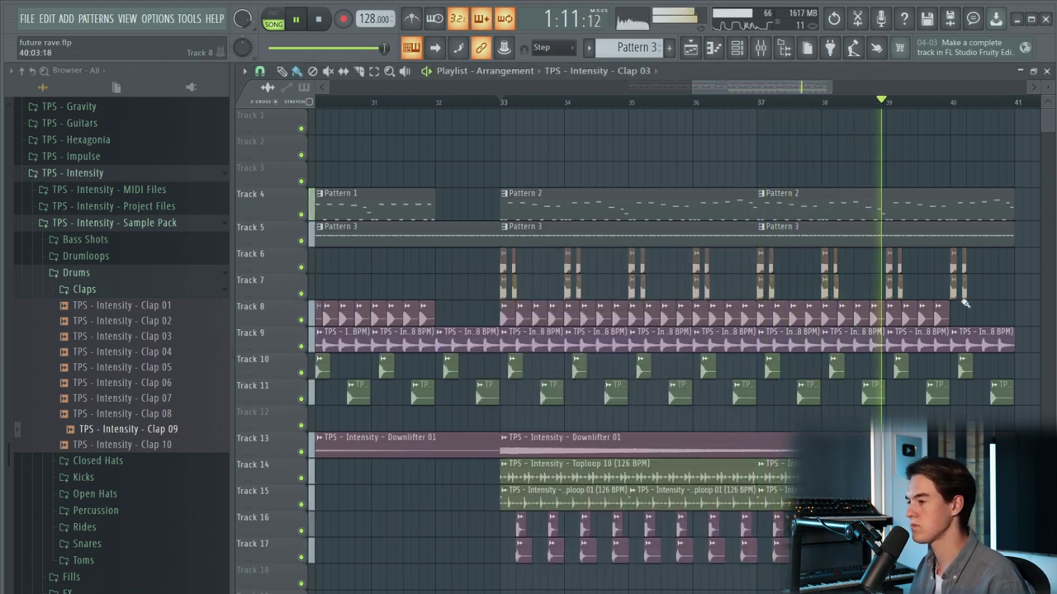
pyautogui.scroll(-3, 755, 322)
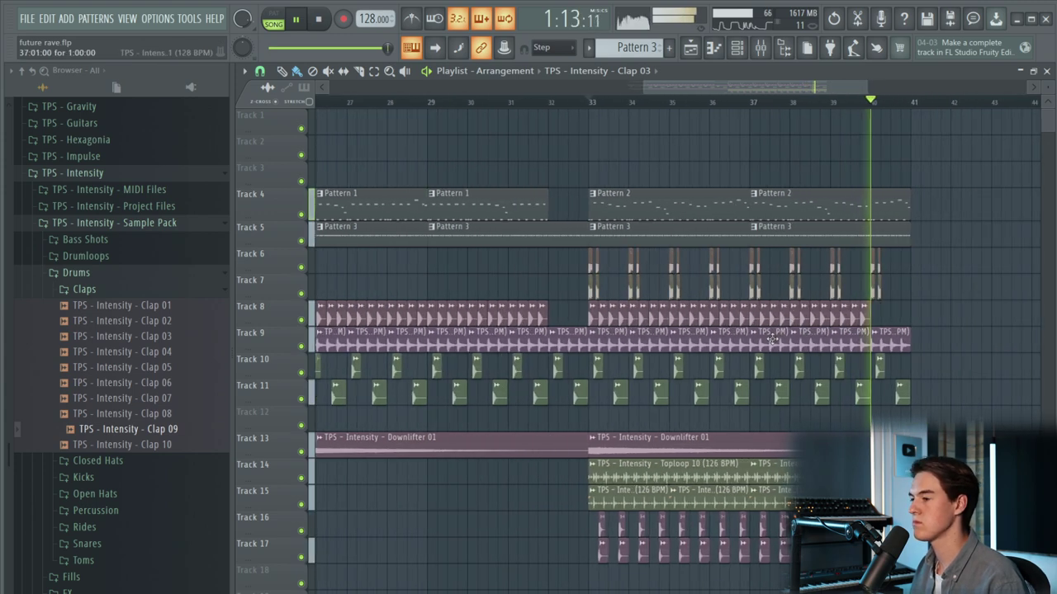
pyautogui.click(320, 20)
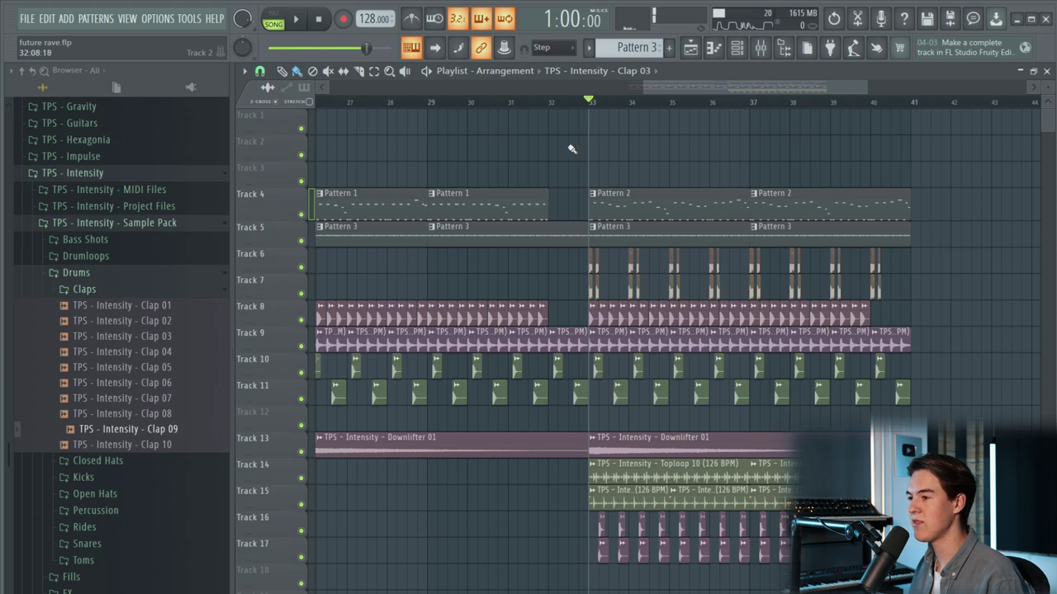
# - Open the Intensity pack's FX Uplifters folder and preview its samples
pyautogui.scroll(-3, 610, 165)
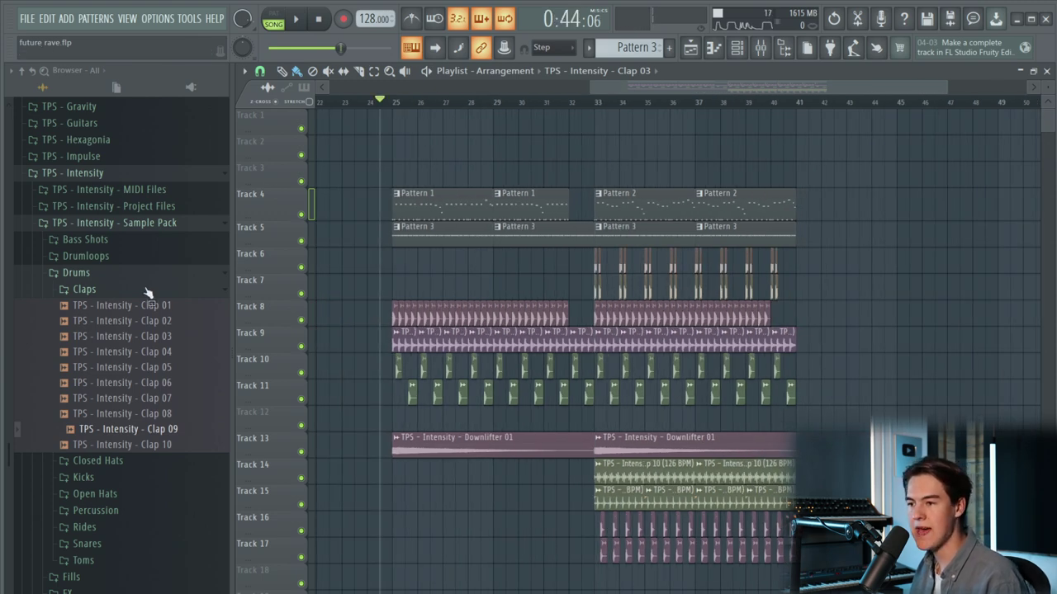
pyautogui.click(147, 291)
pyautogui.click(129, 438)
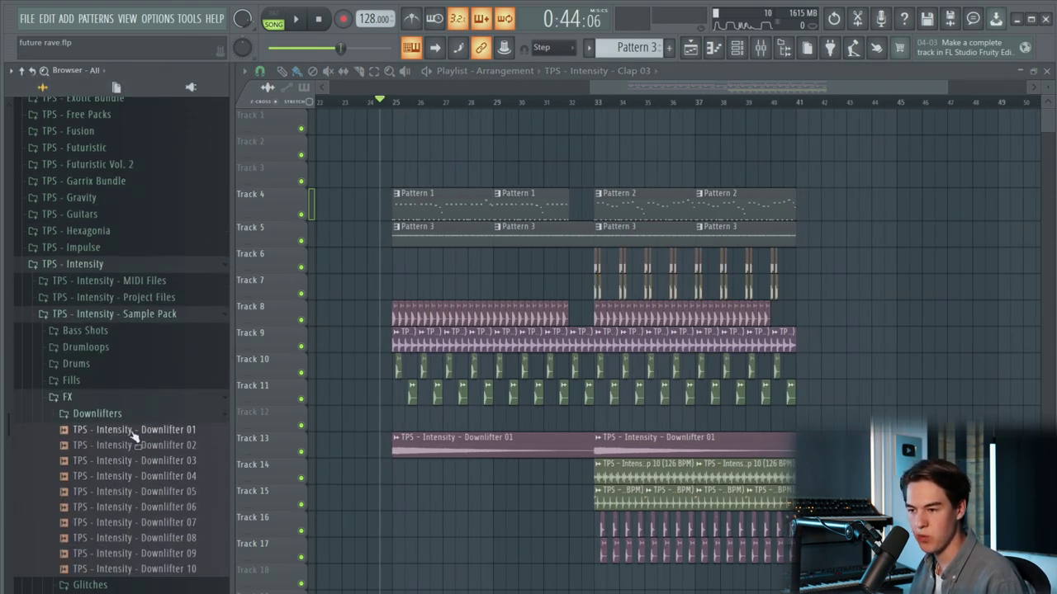
pyautogui.click(140, 415)
pyautogui.click(123, 482)
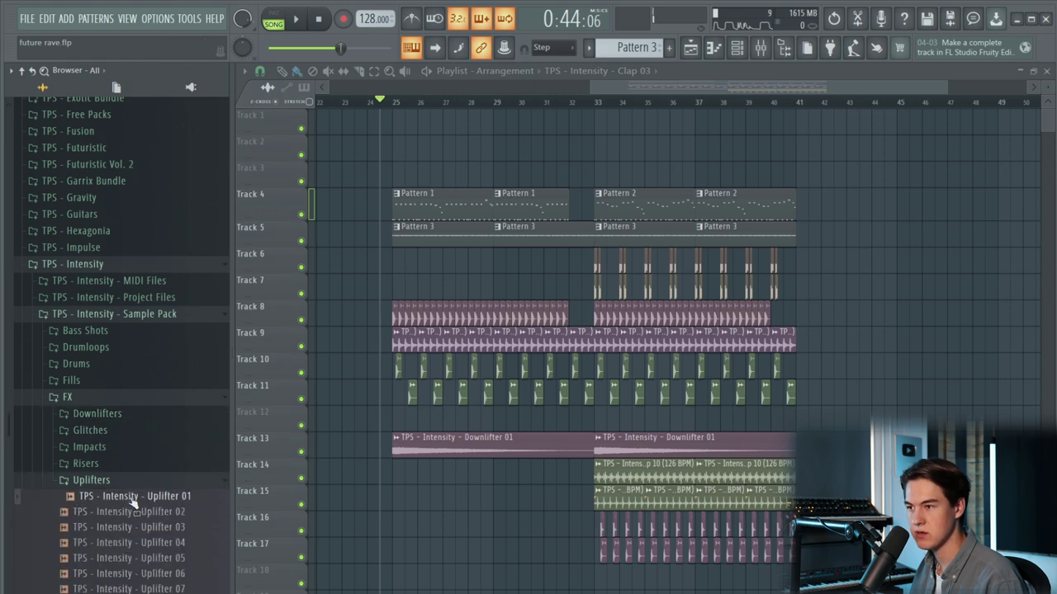
pyautogui.moveTo(481, 570); pyautogui.dragTo(186, 580)
pyautogui.click(165, 588)
# - Place Uplifter 06 on Track 18 and shift it so that it ends at bar 33
pyautogui.moveTo(165, 484); pyautogui.dragTo(443, 578)
pyautogui.scroll(2, 477, 551)
pyautogui.scroll(-1, 468, 580)
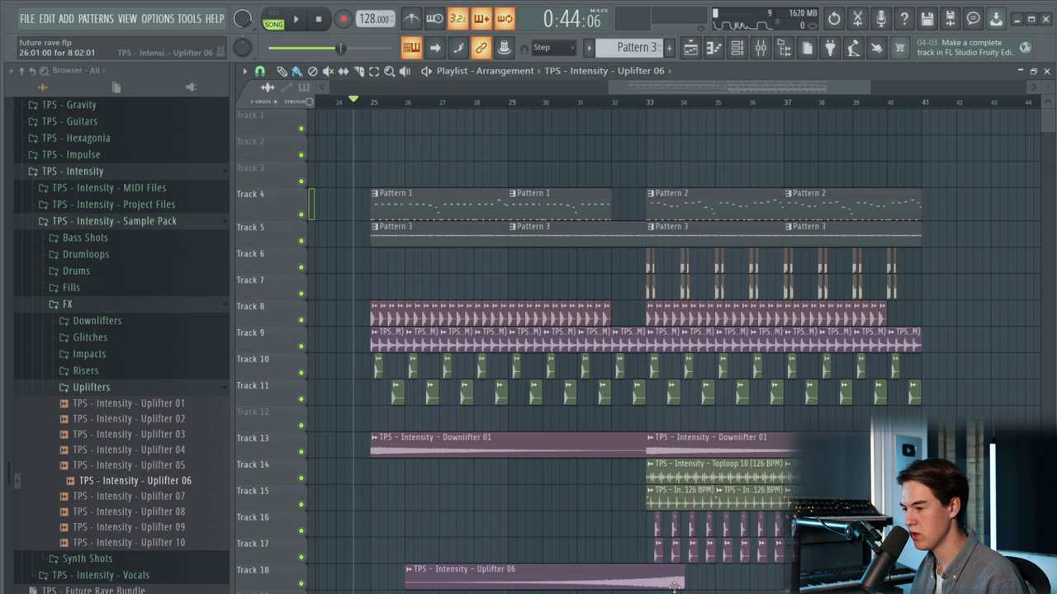
pyautogui.click(573, 106)
pyautogui.scroll(2, 613, 570)
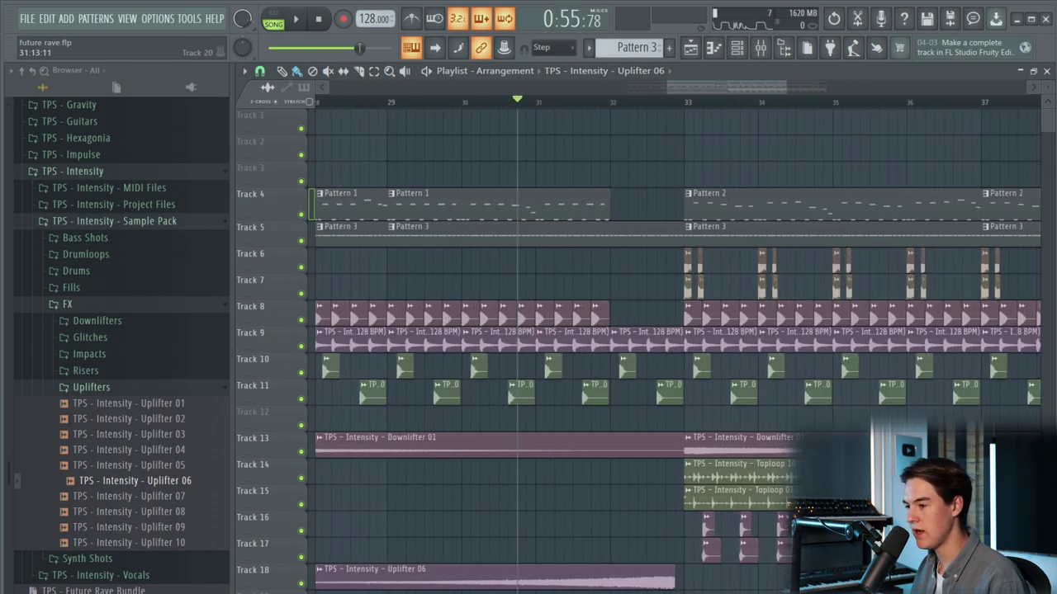
pyautogui.moveTo(594, 579); pyautogui.dragTo(606, 580)
pyautogui.scroll(-2, 474, 586)
# - Trim the start of Uplifter 06 to about bar 28 and set its fade-in to 51%
pyautogui.scroll(-2, 372, 582)
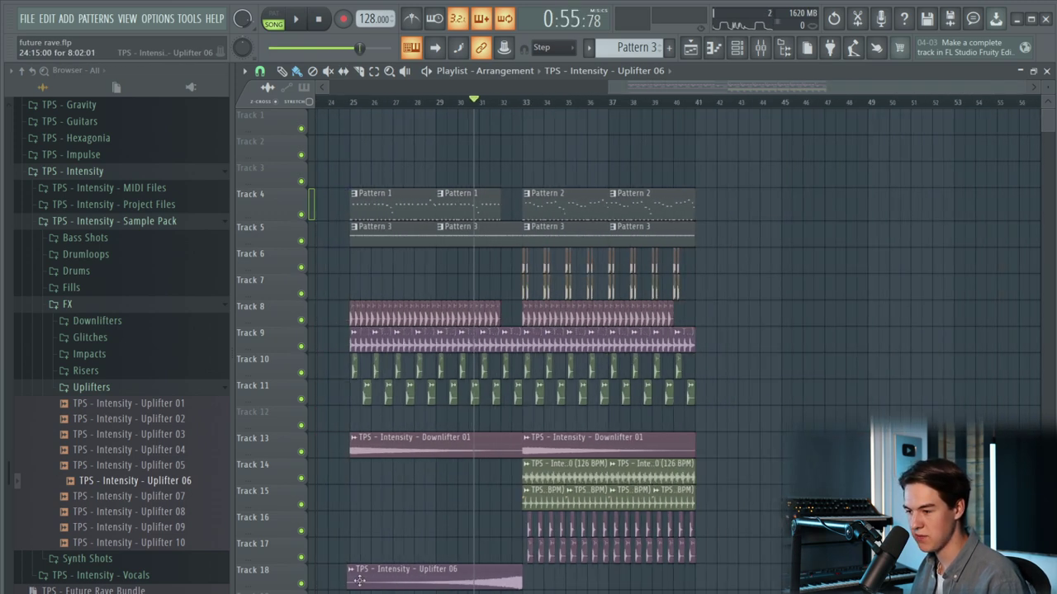
pyautogui.doubleClick(454, 581)
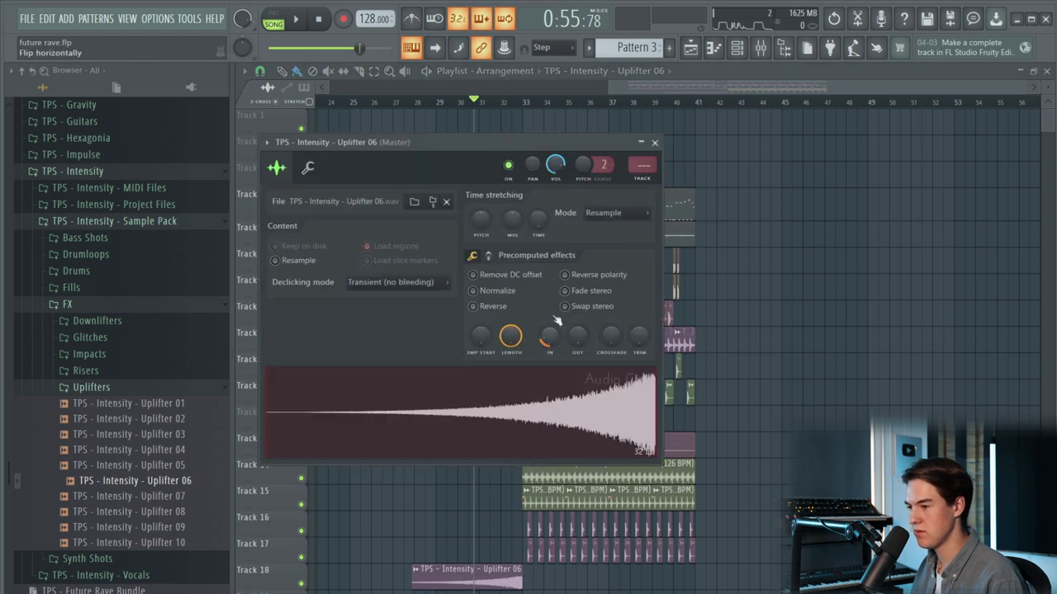
pyautogui.moveTo(546, 336); pyautogui.dragTo(547, 329)
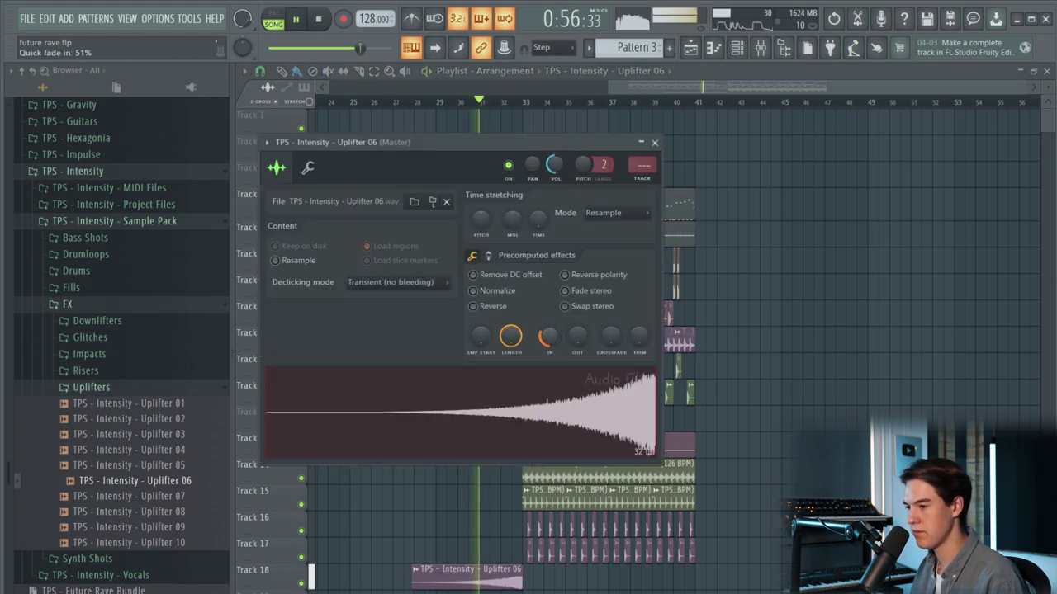
# - Replace Uplifter 06 with Uplifter 07 on Track 18, peaking at bar 33, and extend its start back to the end of bar 28
pyautogui.moveTo(335, 541); pyautogui.dragTo(576, 588)
pyautogui.press('space')
pyautogui.press('space')
pyautogui.press('space')
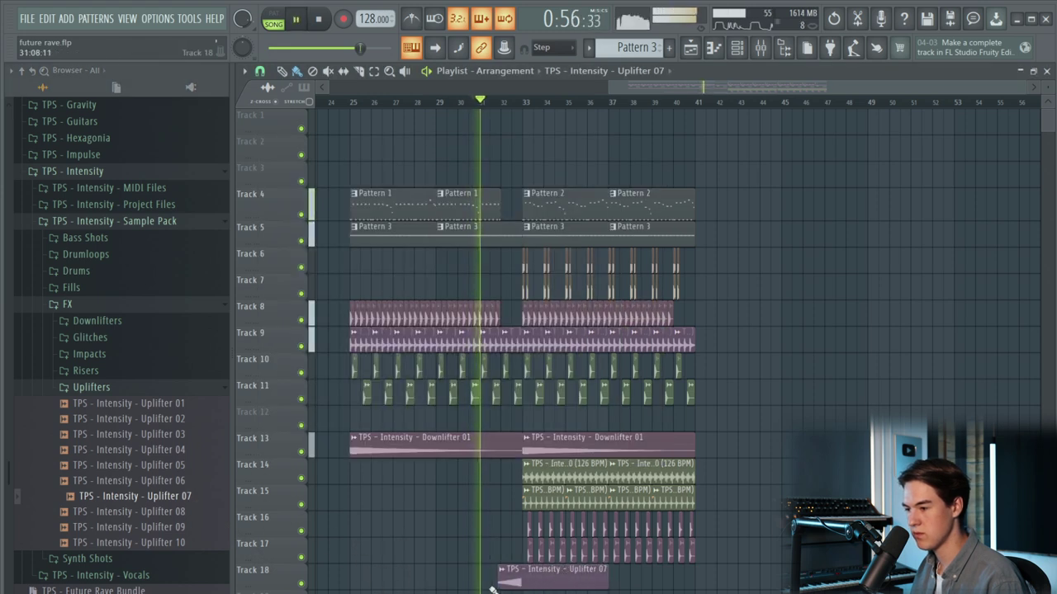
pyautogui.moveTo(499, 585); pyautogui.dragTo(433, 584)
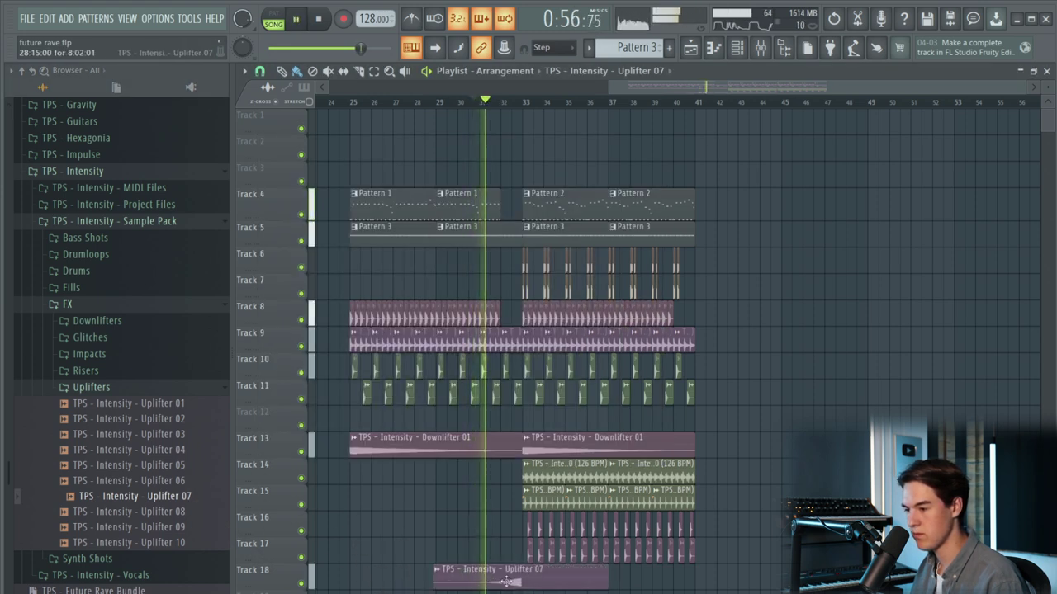
# - Trim the end of Uplifter 07 on Track 18 to bar 33 and set its declicking mode to Generic (bleeding)
pyautogui.moveTo(605, 580); pyautogui.dragTo(528, 579)
pyautogui.scroll(3, 529, 580)
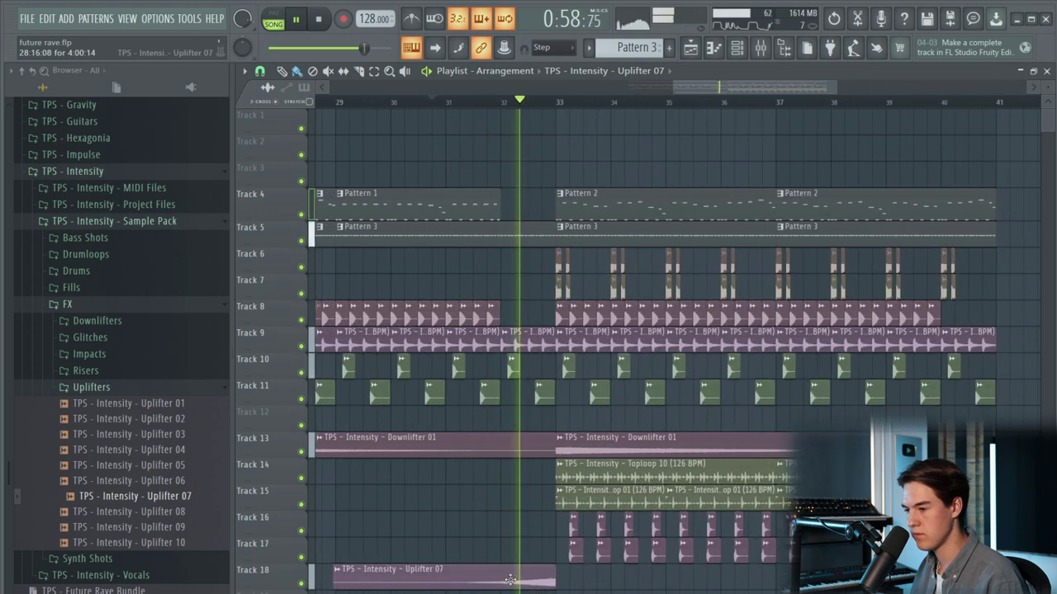
pyautogui.doubleClick(510, 581)
pyautogui.click(415, 284)
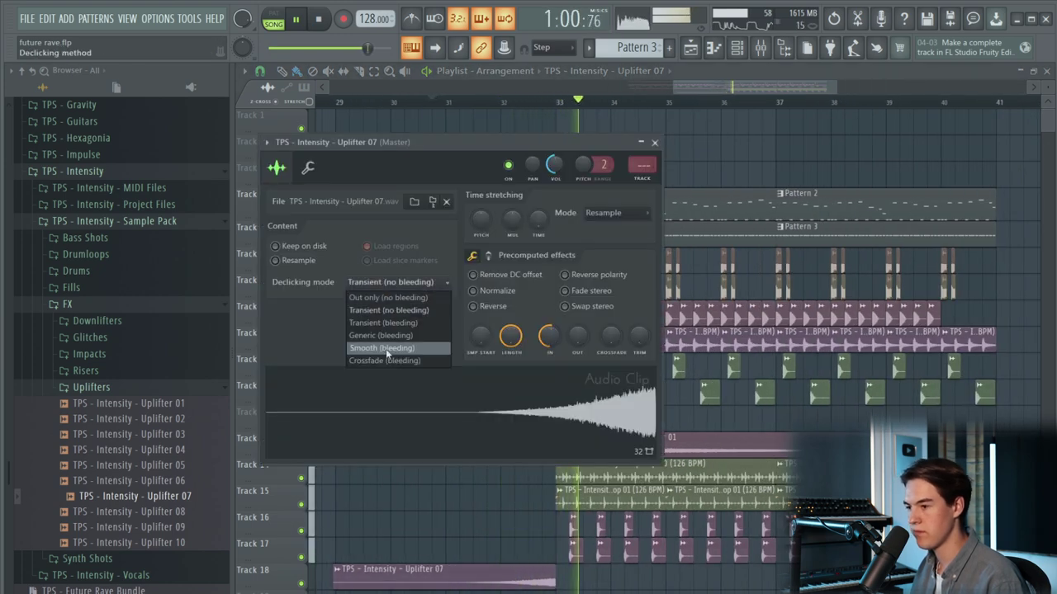
pyautogui.click(381, 336)
pyautogui.press('space')
# - Shorten the end of Uplifter 07 to about three quarters through bar 32 and set its channel volume to about 42%
pyautogui.click(553, 583)
pyautogui.scroll(5, 543, 583)
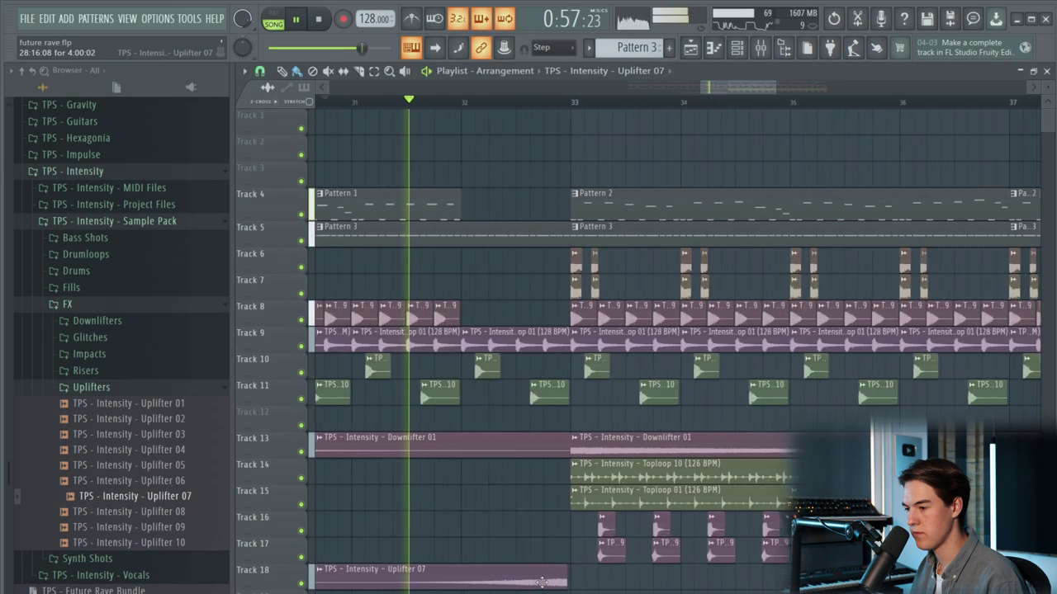
pyautogui.moveTo(632, 582); pyautogui.dragTo(555, 582)
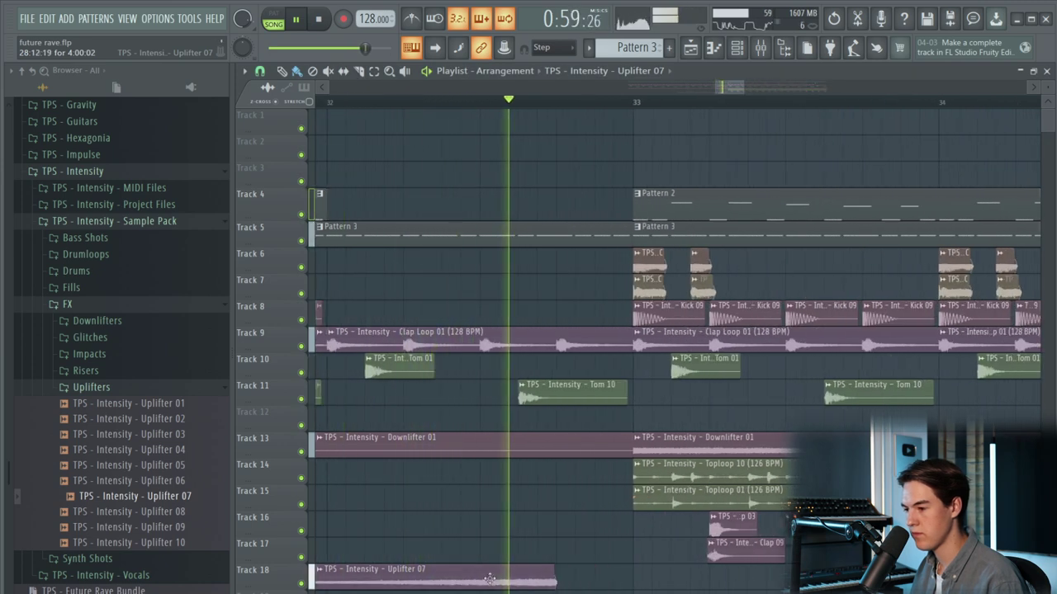
pyautogui.doubleClick(489, 578)
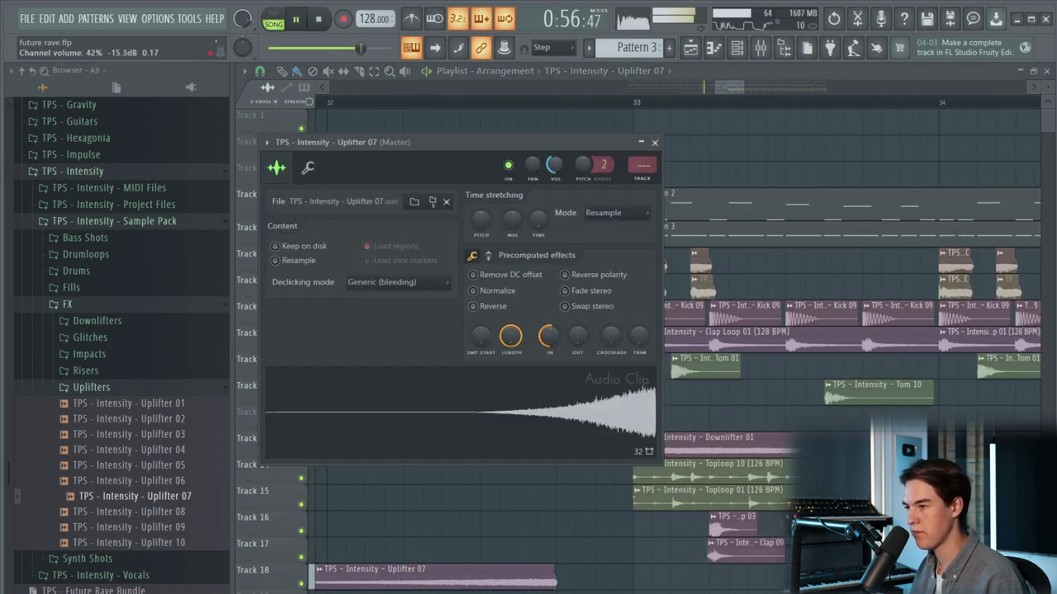
pyautogui.press('Escape')
# - Shorten the Pattern 3 clip on Track 5 so that it ends at bar 32, and play the transition back
pyautogui.scroll(-5, 584, 528)
pyautogui.press('space')
pyautogui.moveTo(588, 239); pyautogui.dragTo(534, 249)
pyautogui.press('space')
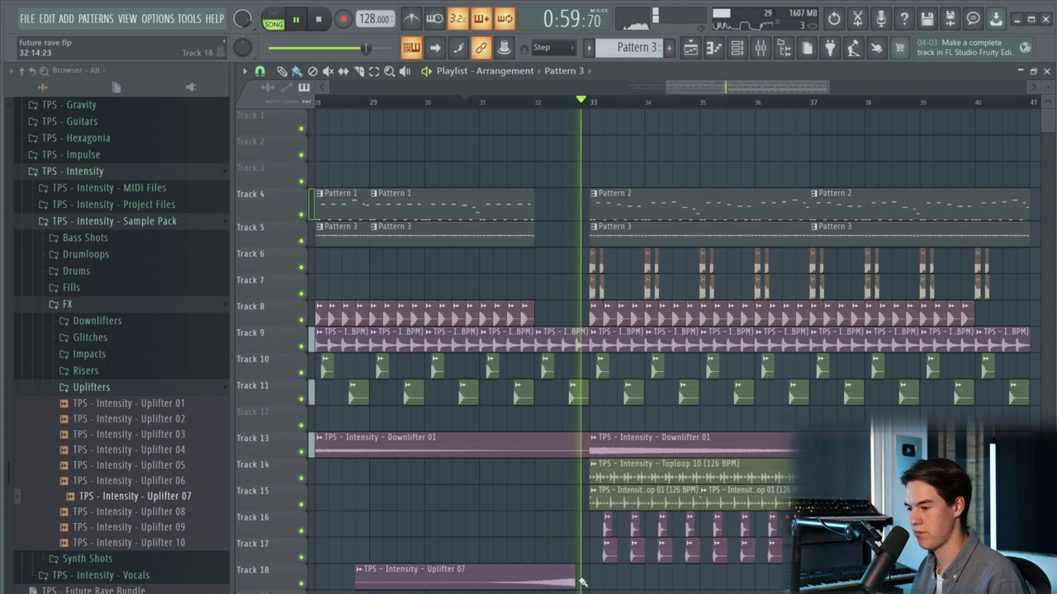
pyautogui.scroll(4, 553, 578)
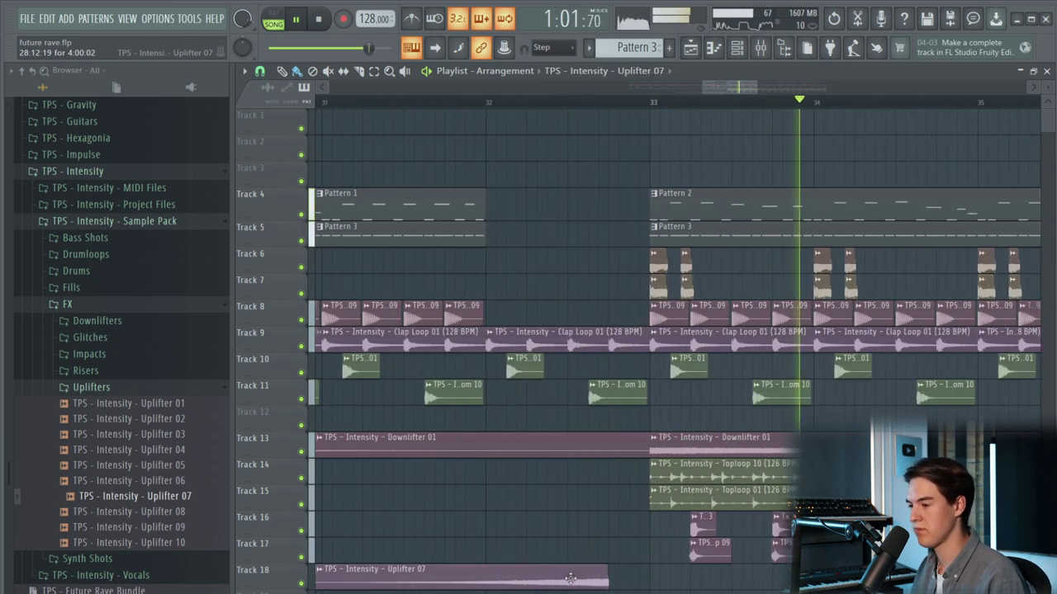
pyautogui.scroll(-4, 595, 560)
pyautogui.press('space')
# - Open the Intensity pack's Short Fills folder and place Short Fill 09 (126 BPM) at bar 32 on Track 17
pyautogui.click(142, 391)
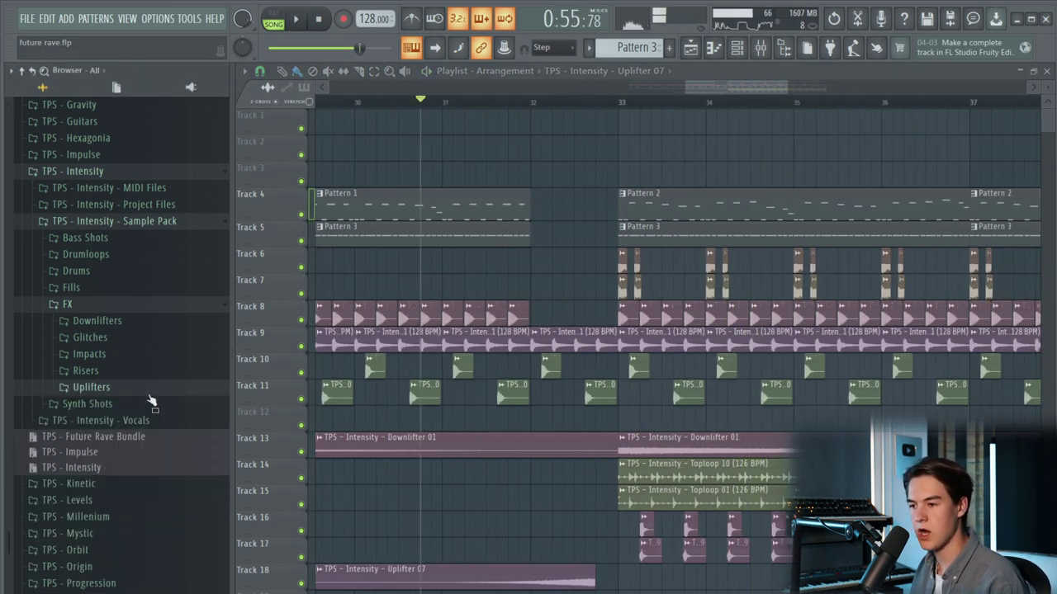
pyautogui.click(107, 304)
pyautogui.click(108, 289)
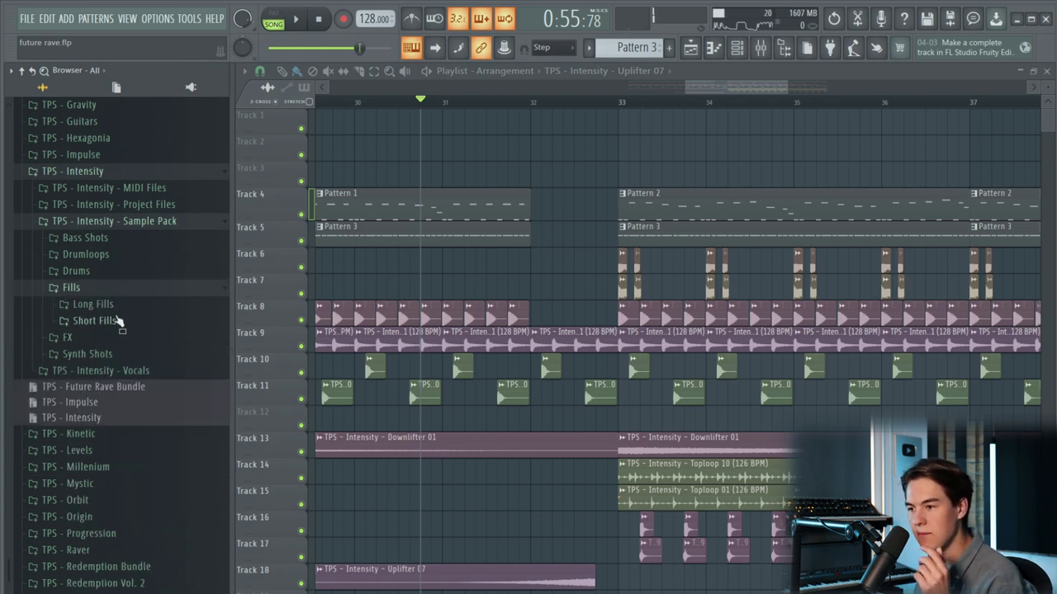
pyautogui.click(119, 321)
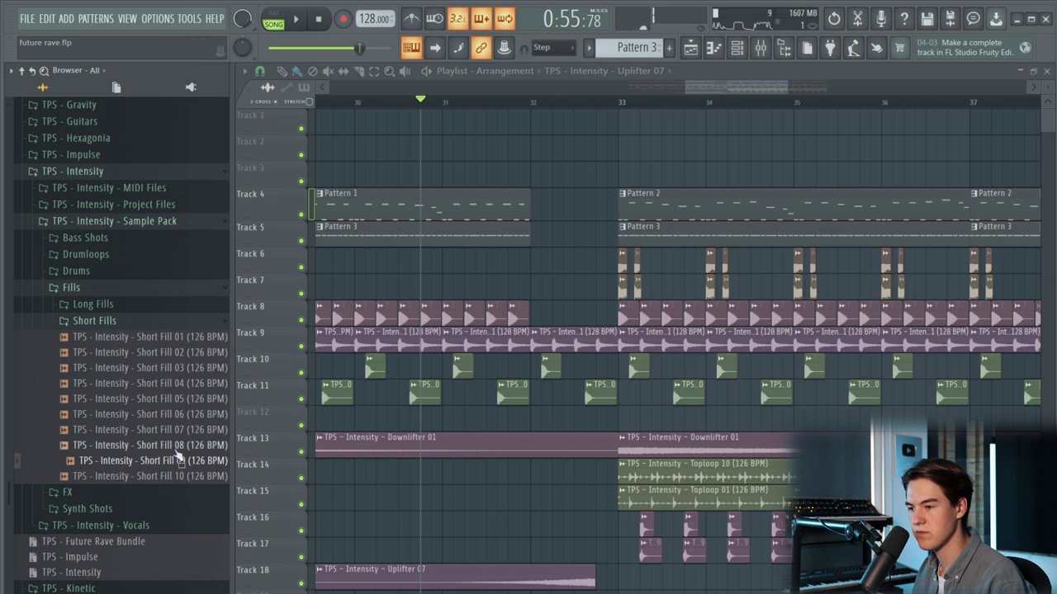
pyautogui.moveTo(347, 537); pyautogui.dragTo(538, 552)
# - Set Short Fill 09's time-stretching mode to Stretch and its channel volume to about 72%
pyautogui.doubleClick(543, 547)
pyautogui.click(636, 232)
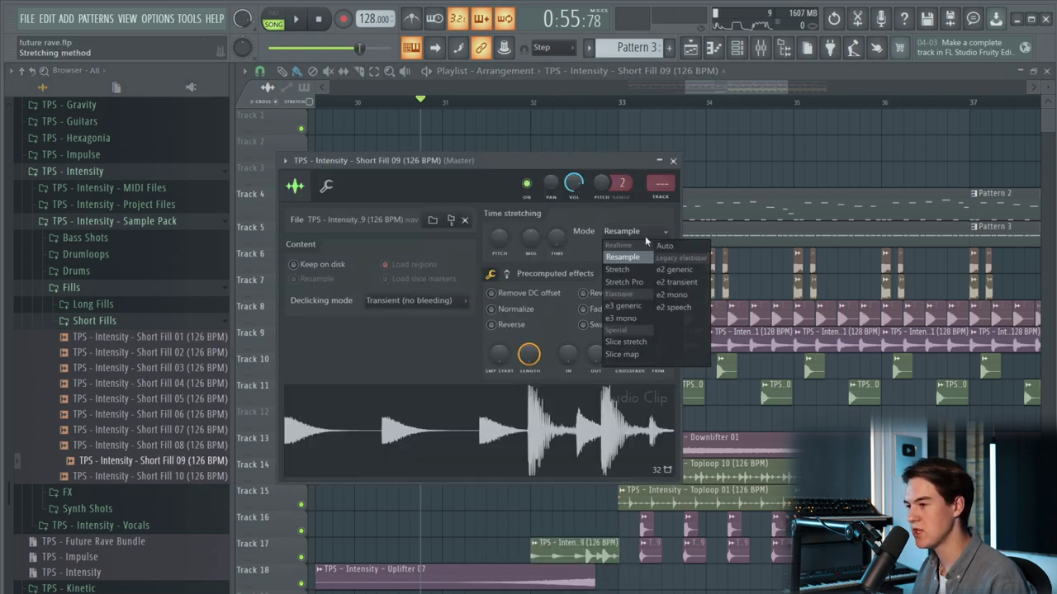
pyautogui.click(619, 270)
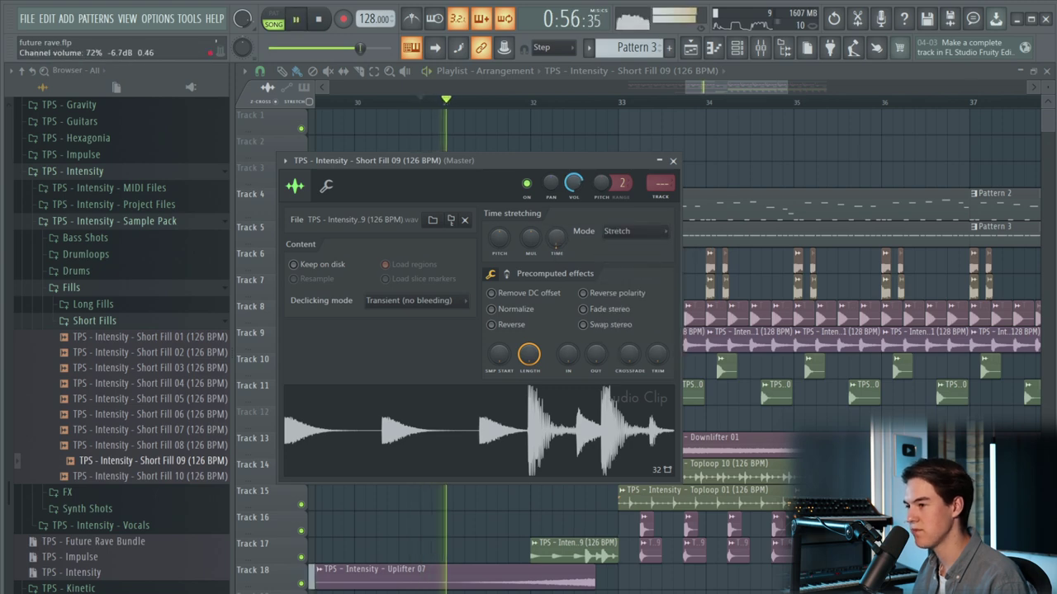
pyautogui.click(673, 161)
# - Move Short Fill 09 to Track 19, keeping it at bar 32, lower its channel volume further and play the transition back
pyautogui.scroll(-5, 600, 541)
pyautogui.scroll(-2, 599, 528)
pyautogui.scroll(1, 601, 506)
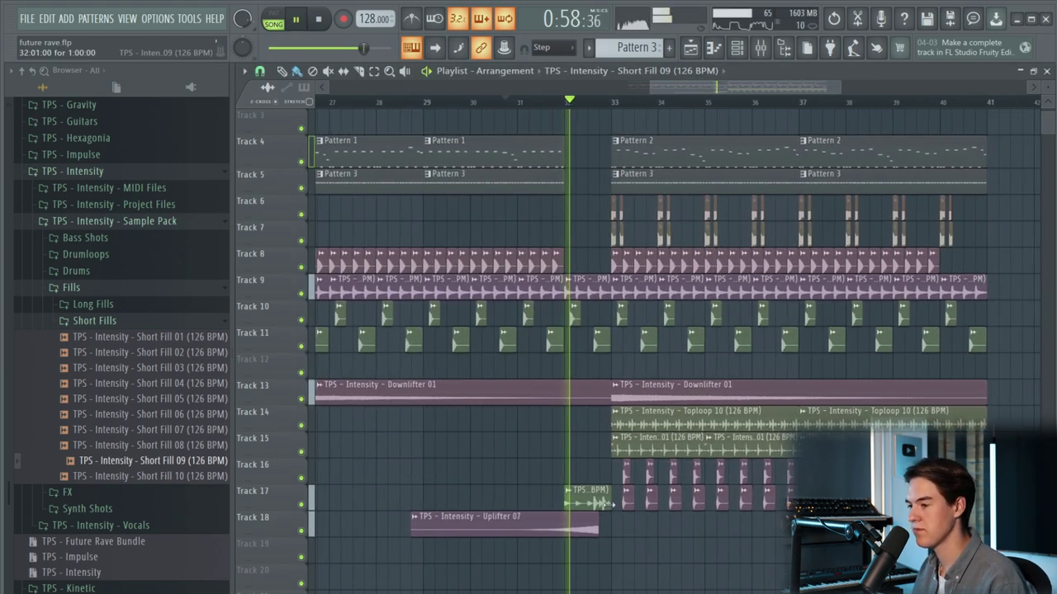
pyautogui.moveTo(601, 501); pyautogui.dragTo(591, 559)
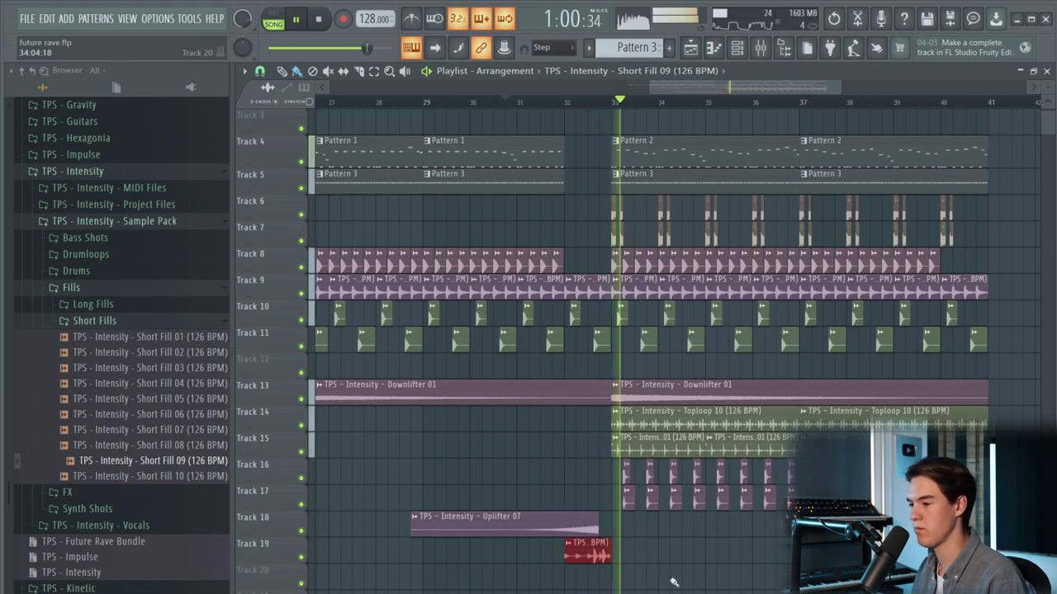
pyautogui.doubleClick(591, 558)
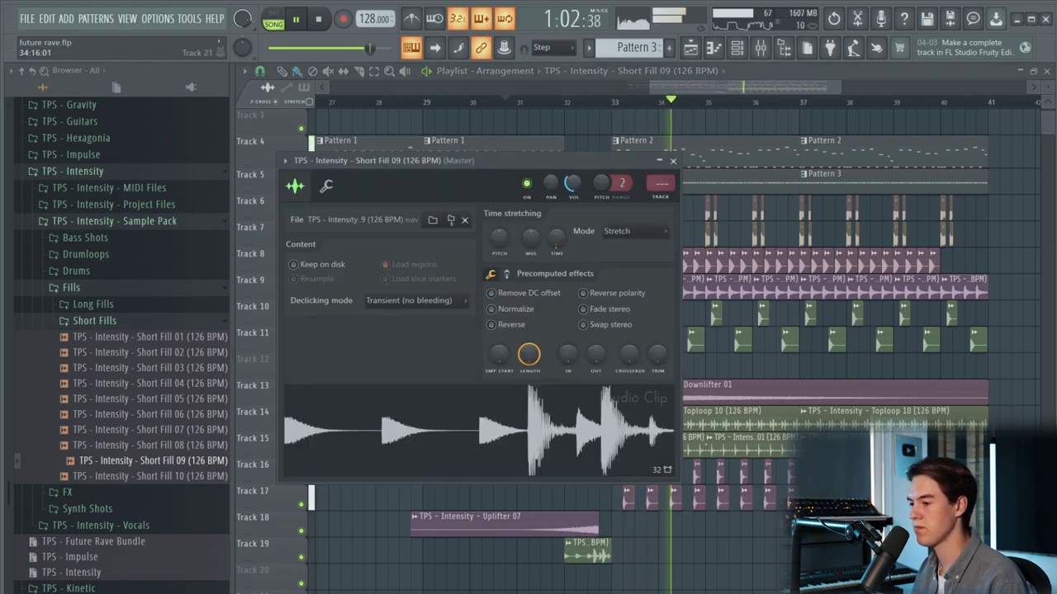
pyautogui.press('Escape')
pyautogui.scroll(-2, 578, 450)
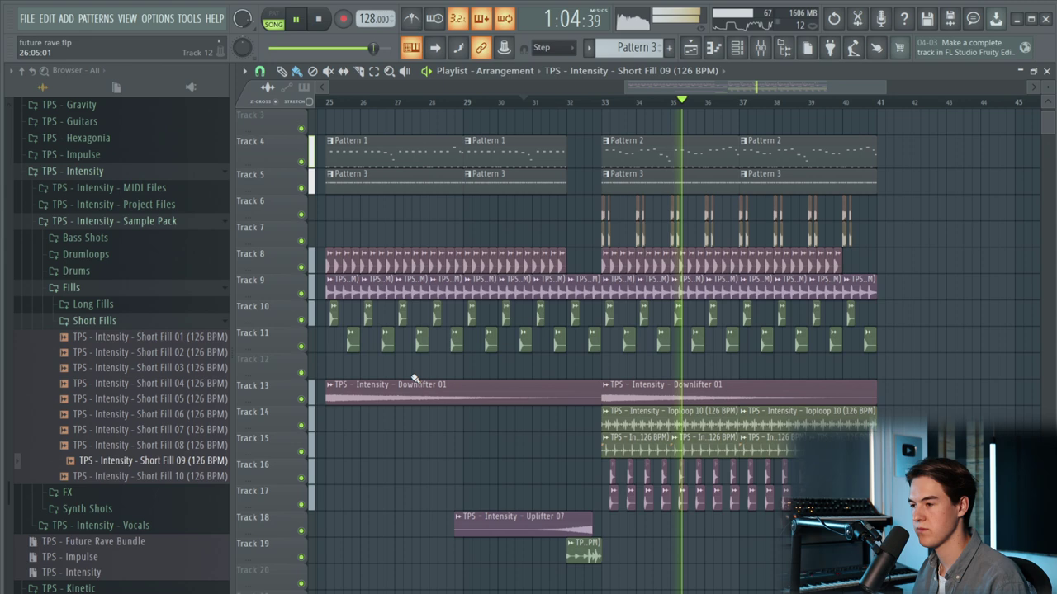
pyautogui.scroll(2, 750, 417)
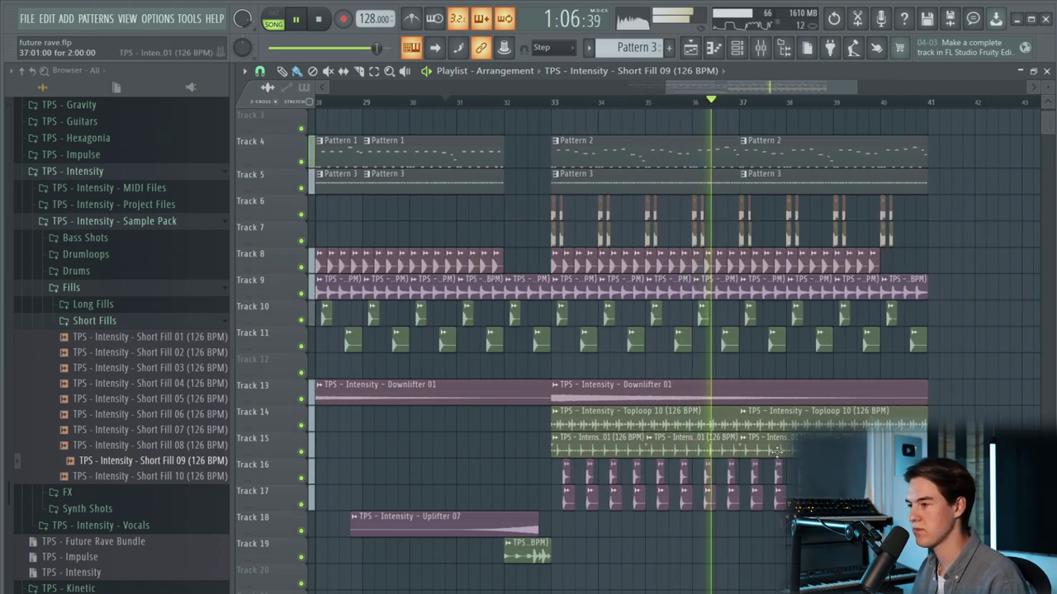
pyautogui.press('space')
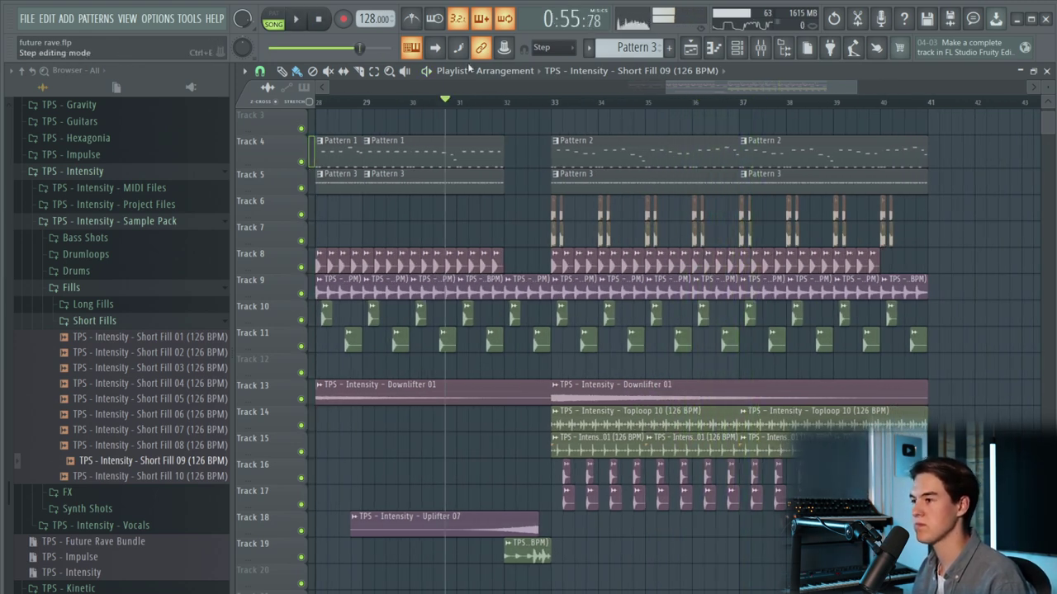
pyautogui.press('space')
pyautogui.scroll(3, 503, 110)
# - Show the Unsorted channels in the channel rack and add a new Serum instrument channel
pyautogui.click(737, 47)
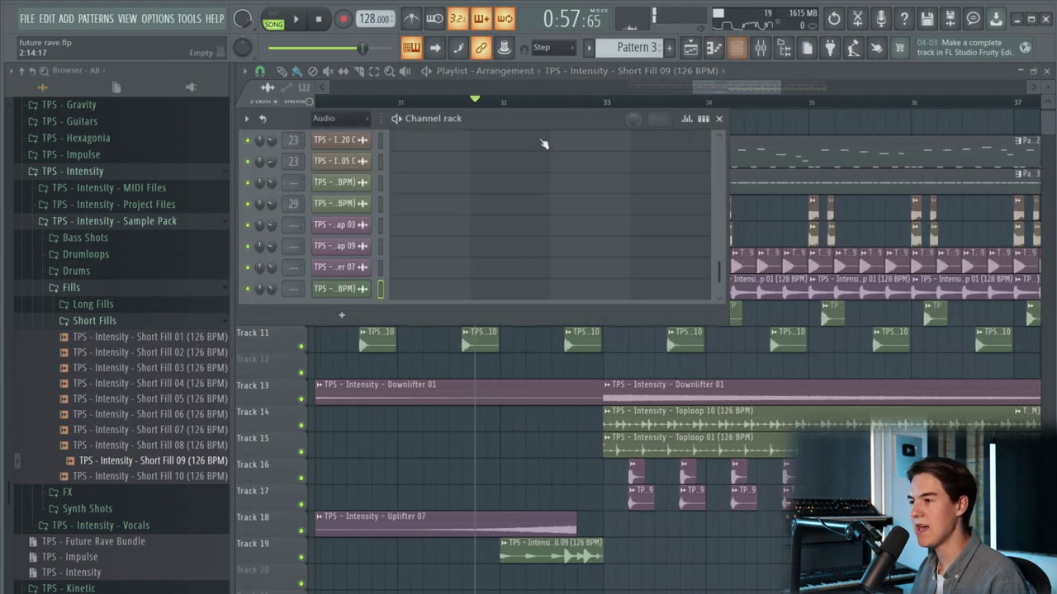
pyautogui.click(342, 165)
pyautogui.click(351, 285)
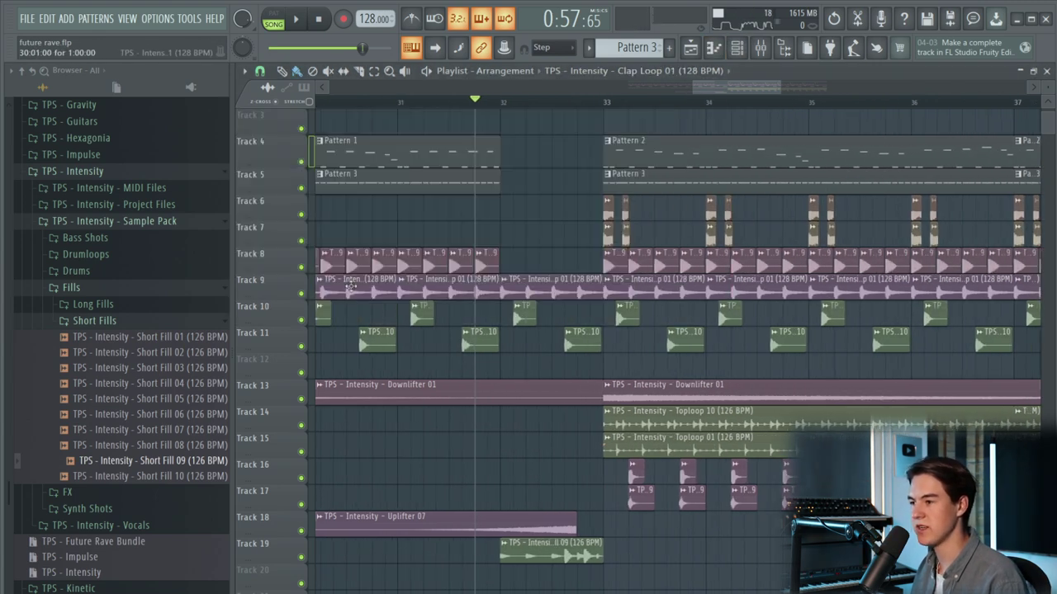
pyautogui.click(740, 47)
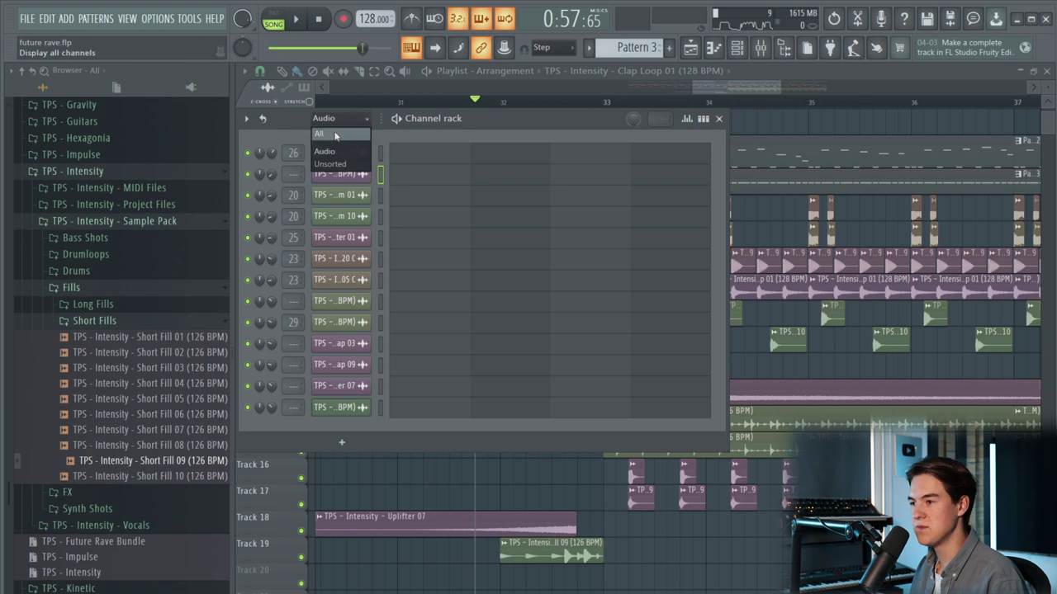
pyautogui.click(330, 163)
pyautogui.click(341, 272)
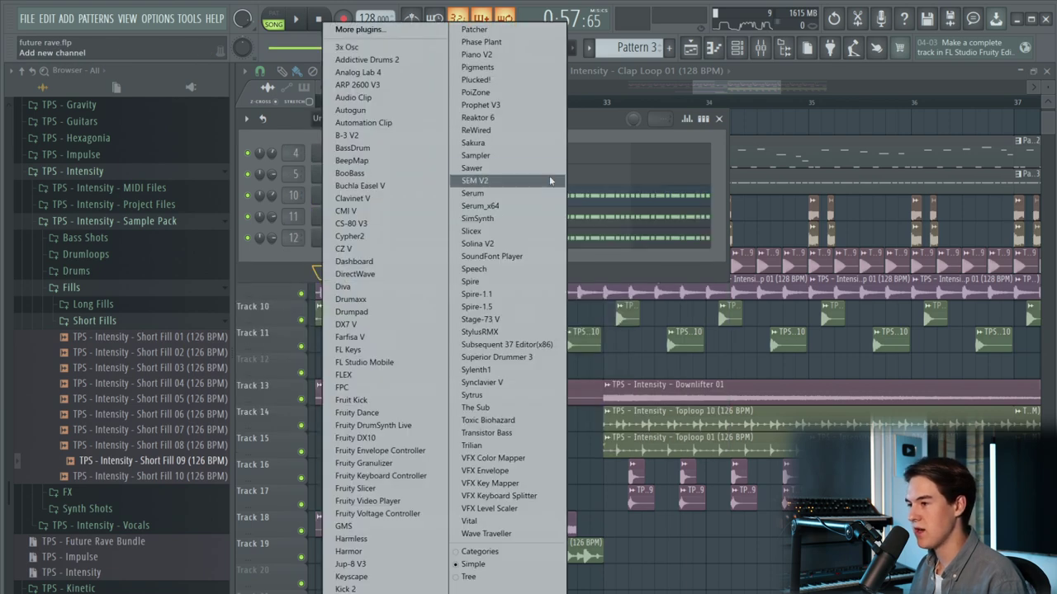
pyautogui.click(487, 191)
# - Create a new empty pattern, load the user preset BS - Reese 05 into the new Serum and audition it over the arrangement
pyautogui.click(89, 18)
pyautogui.click(182, 38)
pyautogui.click(651, 196)
pyautogui.moveTo(611, 337)
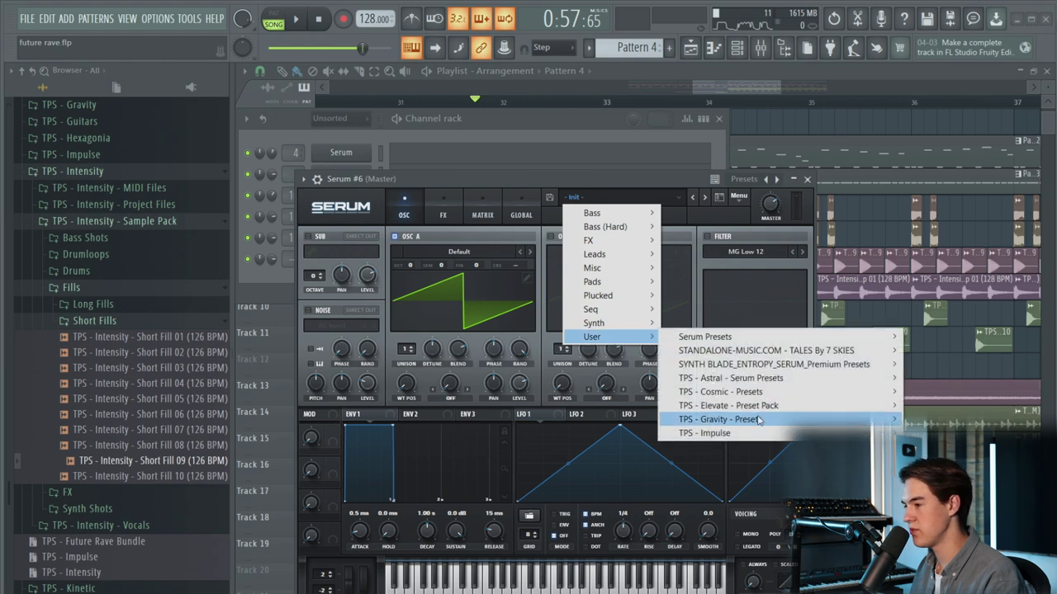
pyautogui.moveTo(758, 421)
pyautogui.click(909, 592)
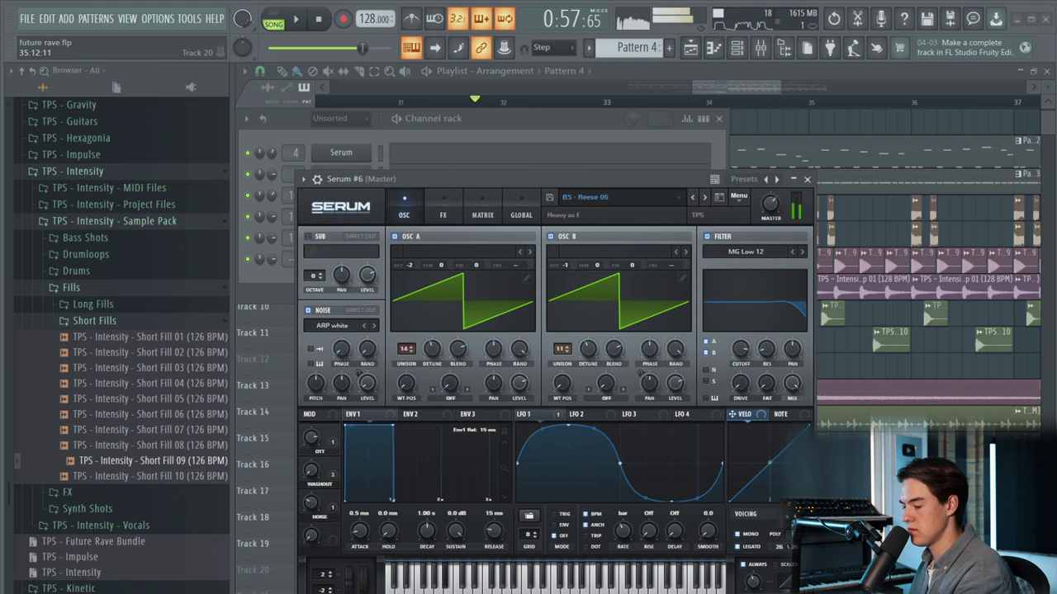
pyautogui.click(880, 544)
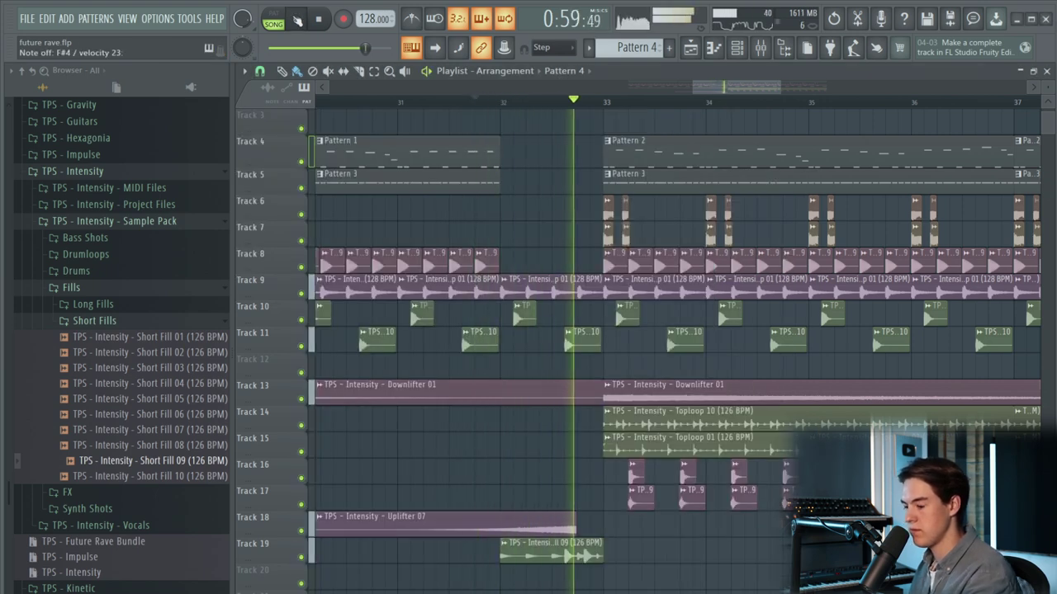
pyautogui.press('space')
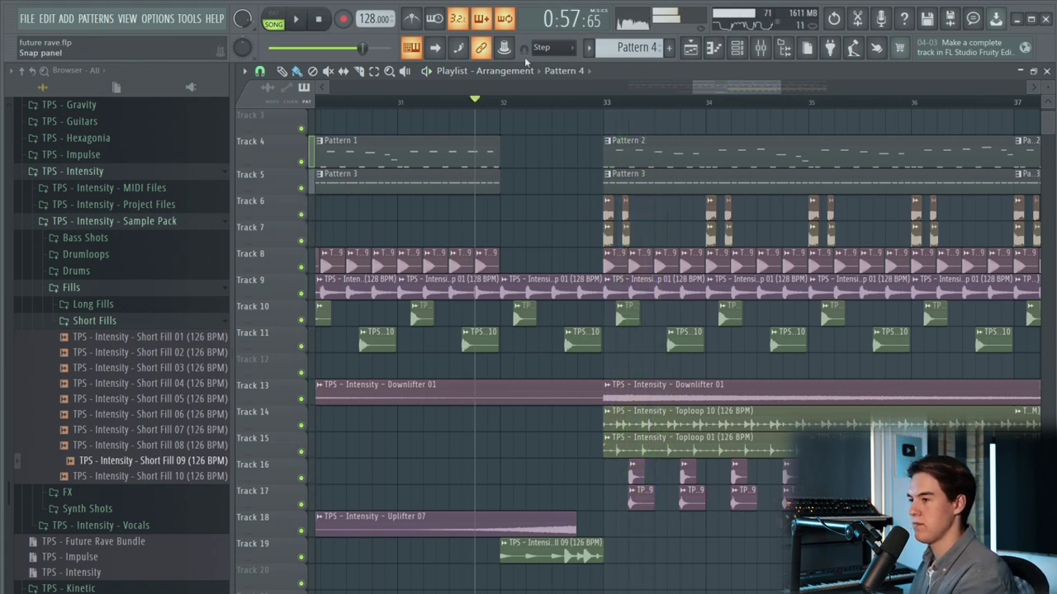
# - Draw a one-bar F#4 note and an F4 note across the second half of the bar in Serum #6's piano roll
pyautogui.press('F6')
pyautogui.click(96, 24)
pyautogui.click(150, 38)
pyautogui.click(455, 267)
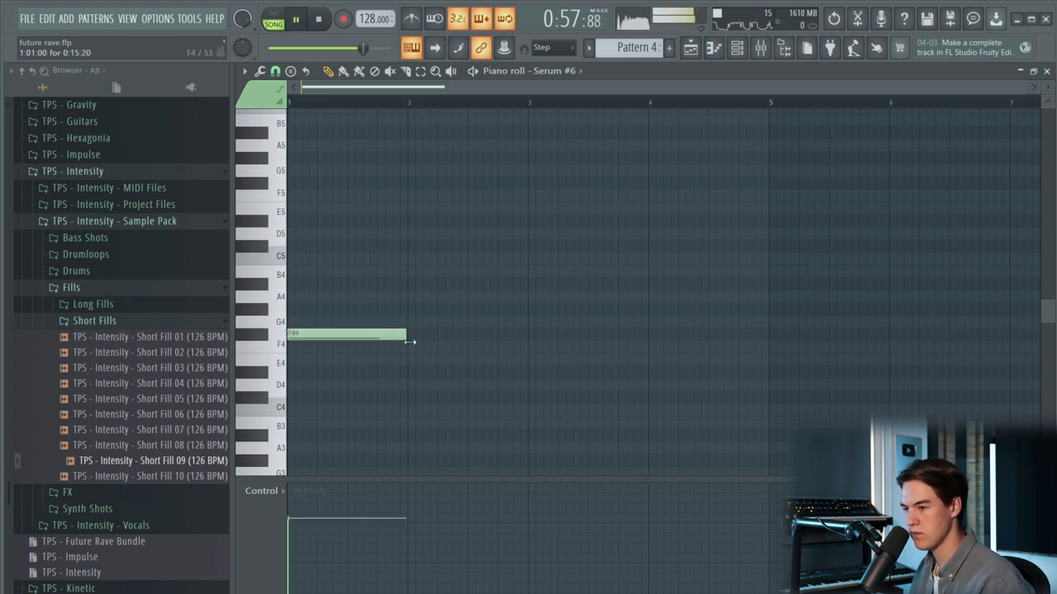
pyautogui.scroll(3, 322, 300)
pyautogui.moveTo(384, 365); pyautogui.dragTo(385, 347)
pyautogui.moveTo(573, 345); pyautogui.dragTo(484, 347)
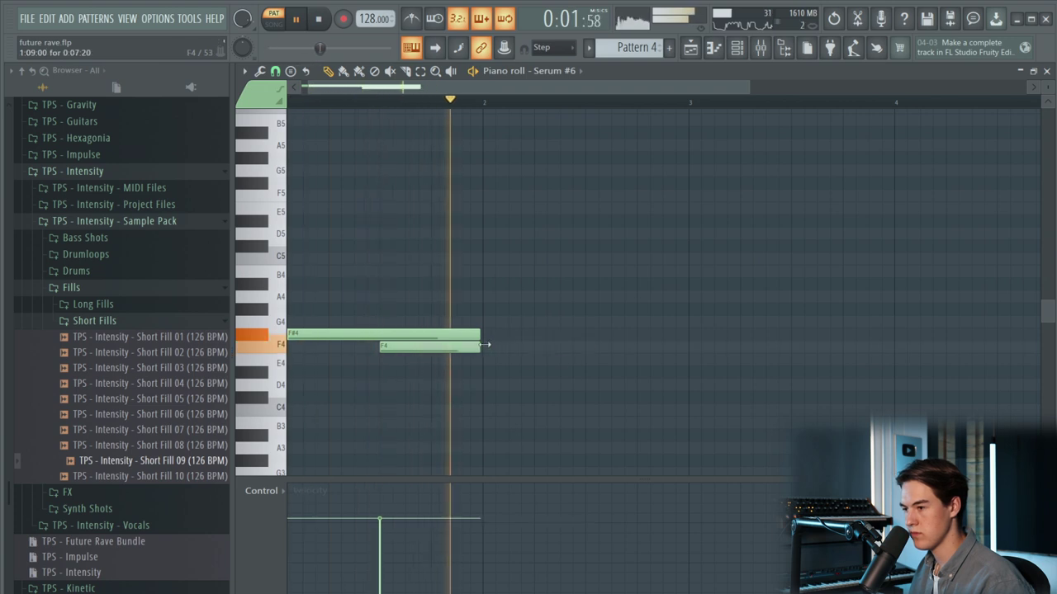
pyautogui.press('space')
pyautogui.hotkey('ctrl', 'a')
pyautogui.scroll(2, 501, 340)
pyautogui.hotkey('ctrl', 'd')
# - Open Serum #6 to check the reese preset and audition it with the two notes of Pattern 4
pyautogui.click(738, 48)
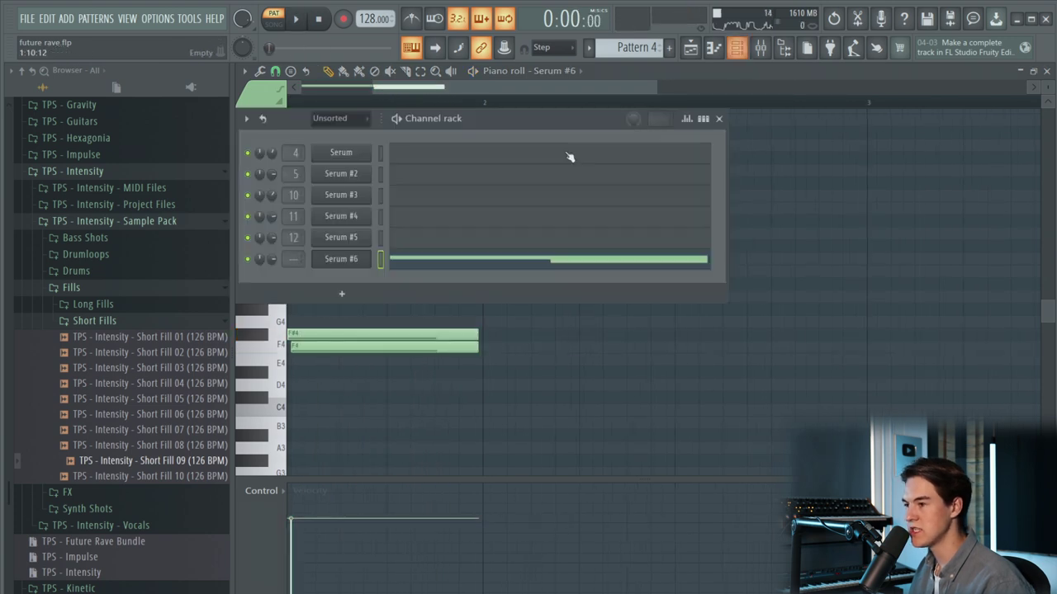
pyautogui.click(354, 259)
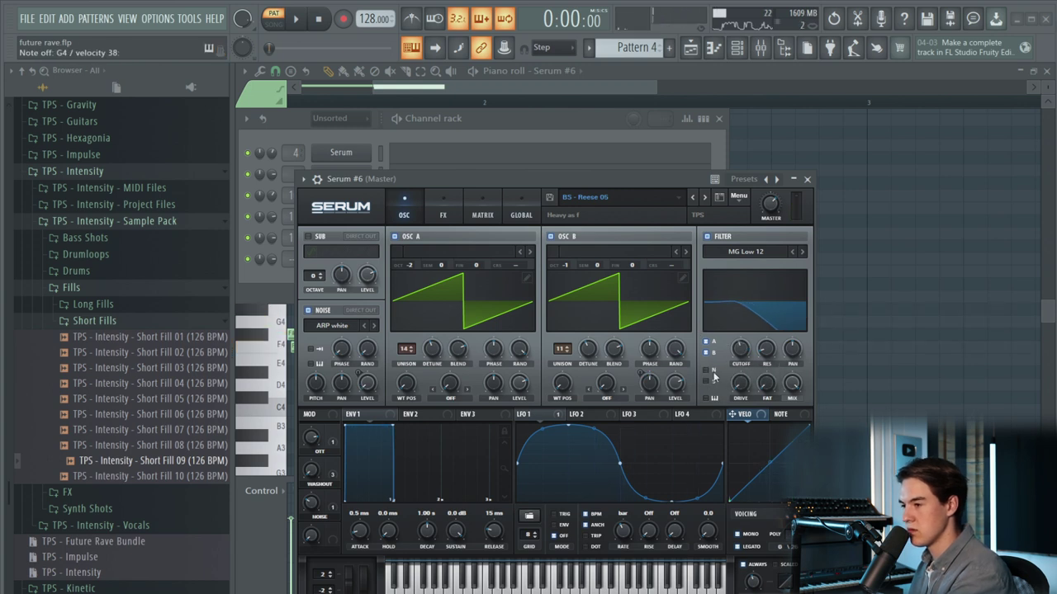
pyautogui.rightClick(962, 284)
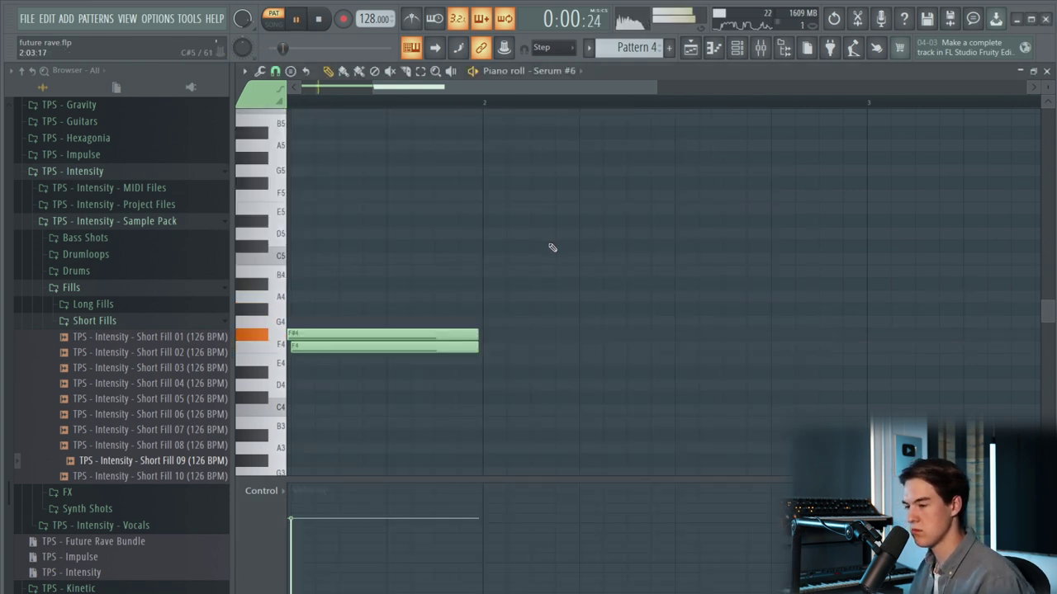
pyautogui.scroll(-3, 552, 246)
pyautogui.scroll(3, 385, 234)
pyautogui.press('space')
pyautogui.hotkey('ctrl', 'a')
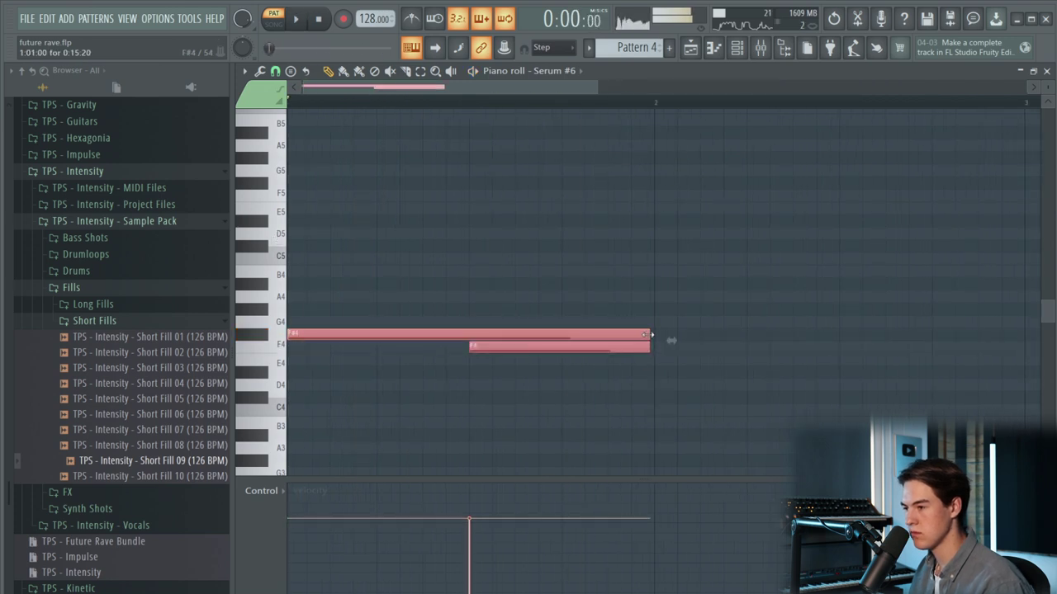
pyautogui.press('space')
# - Place the Pattern 4 clip at bar 32 on Track 6 in the playlist and play the transition back from bar 31
pyautogui.click(690, 48)
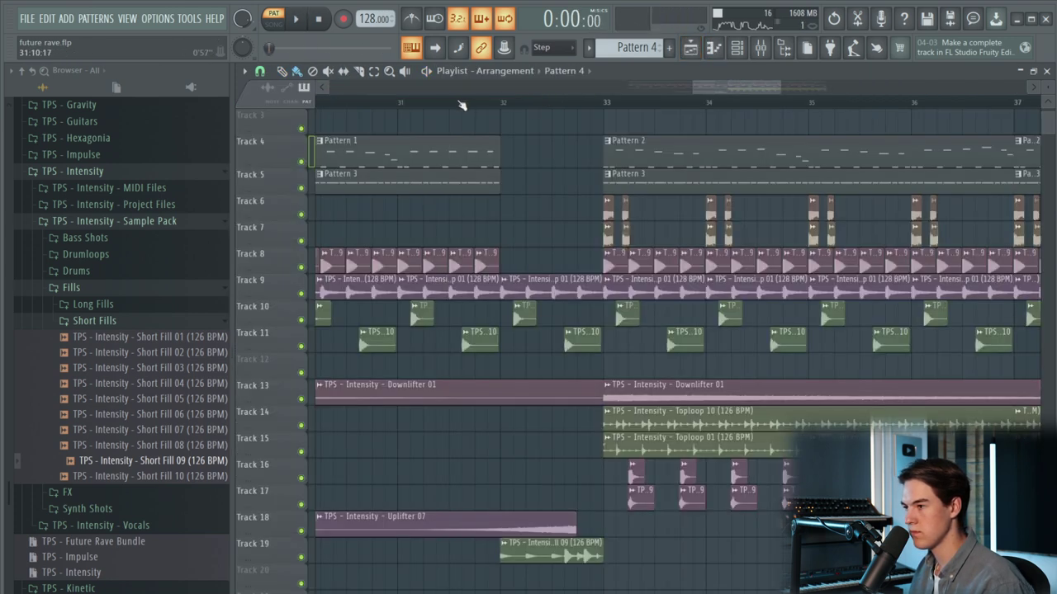
pyautogui.click(466, 104)
pyautogui.press('space')
pyautogui.click(508, 208)
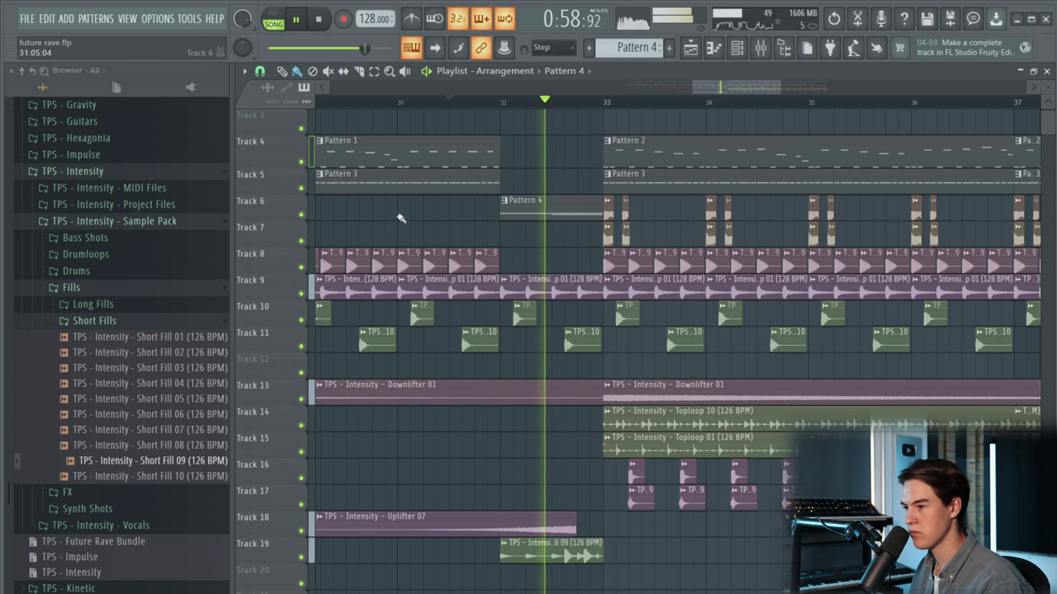
pyautogui.press('space')
# - Insert a new track above Track 6, move the Pattern 4 clip up onto it at bar 32 and play the transition
pyautogui.rightClick(276, 217)
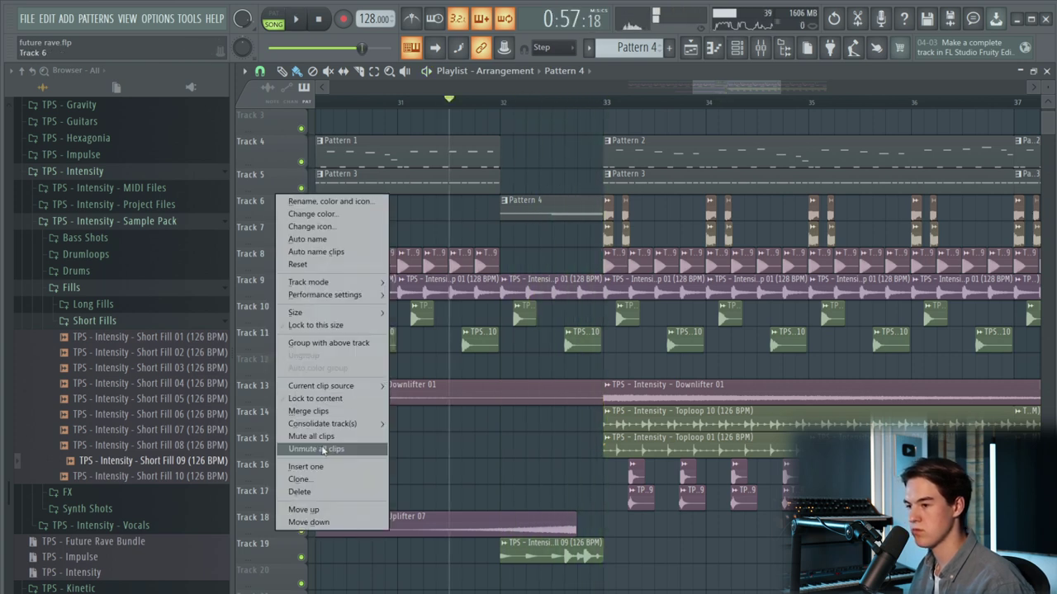
pyautogui.click(323, 467)
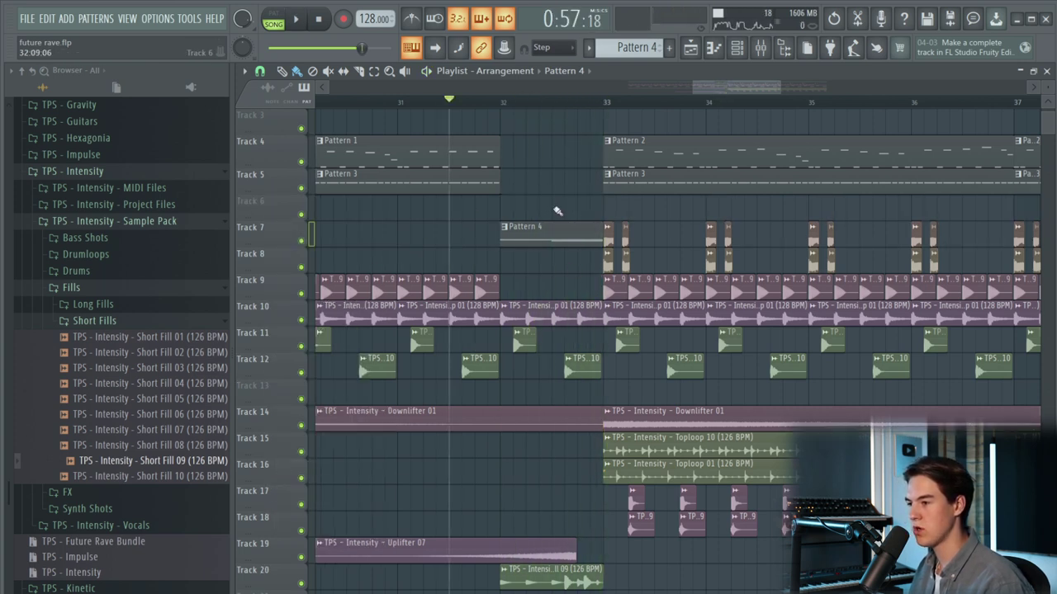
pyautogui.press('space')
pyautogui.scroll(3, 582, 213)
pyautogui.press('space')
pyautogui.press('space')
pyautogui.moveTo(587, 204); pyautogui.dragTo(634, 213)
pyautogui.scroll(1, 620, 228)
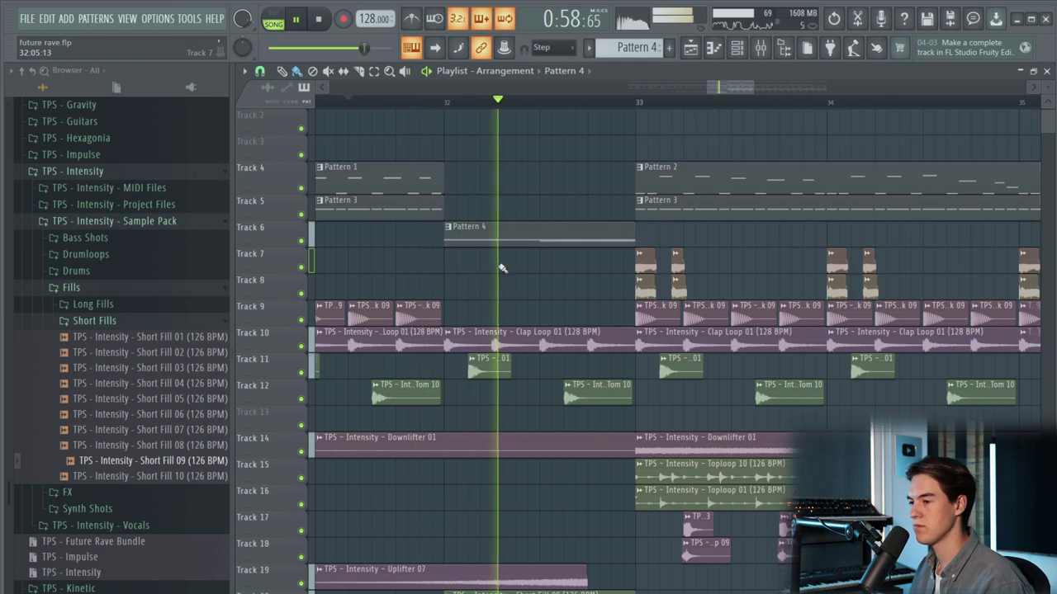
# - In Pattern 4's piano roll, shorten the F4 note to the last three eighths of the bar and add an F5 note on the final eighth
pyautogui.doubleClick(607, 241)
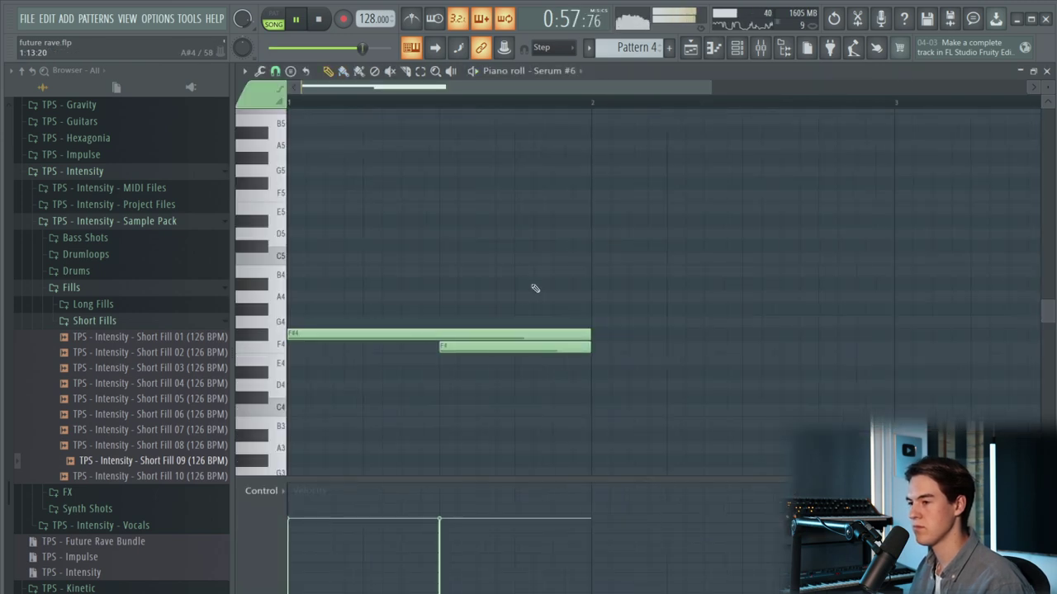
pyautogui.moveTo(499, 357); pyautogui.dragTo(532, 356)
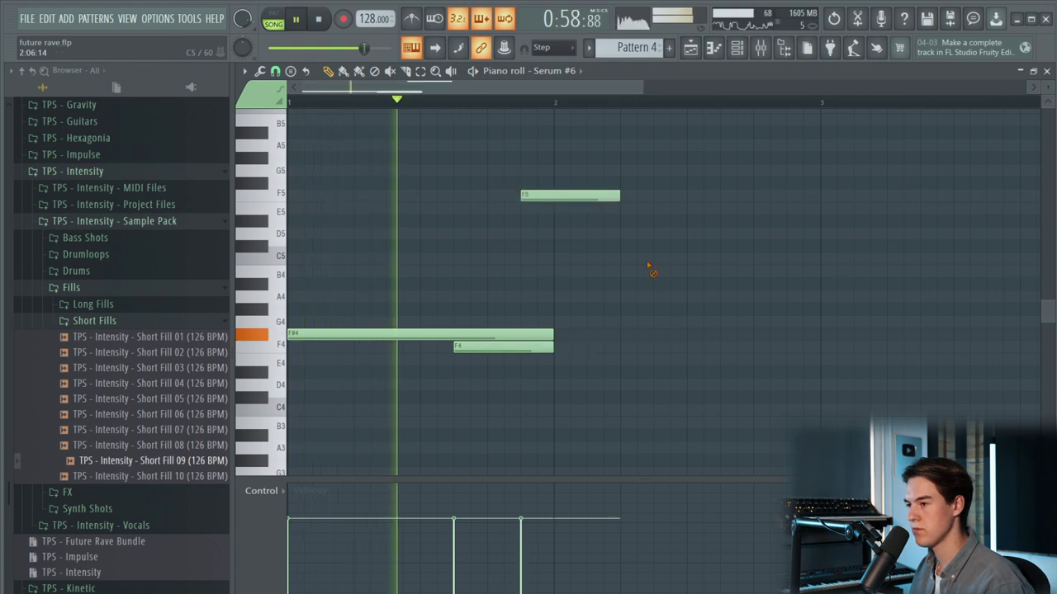
pyautogui.moveTo(618, 197); pyautogui.dragTo(553, 198)
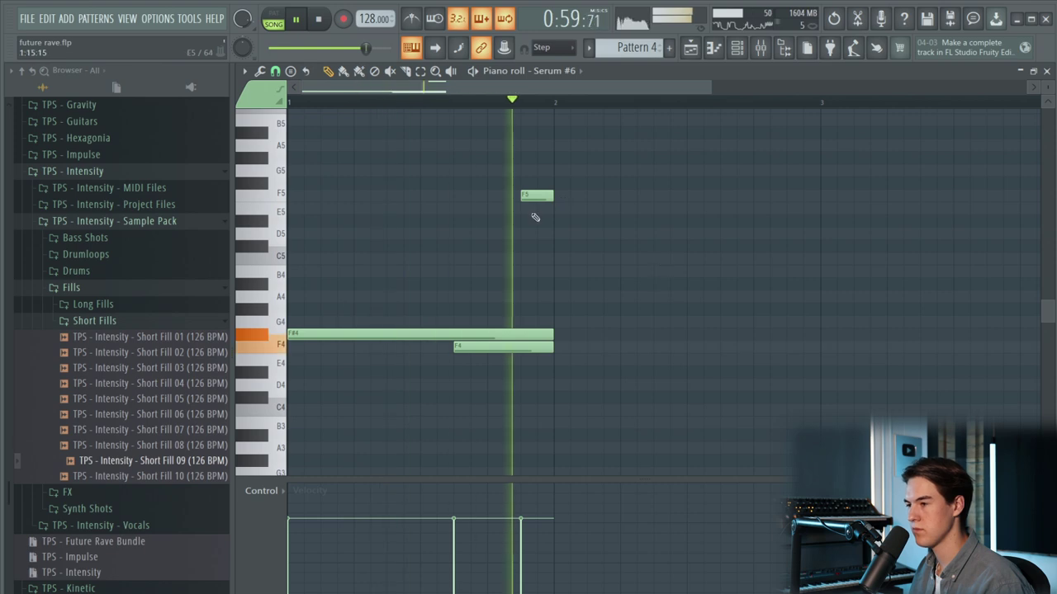
pyautogui.press('F5')
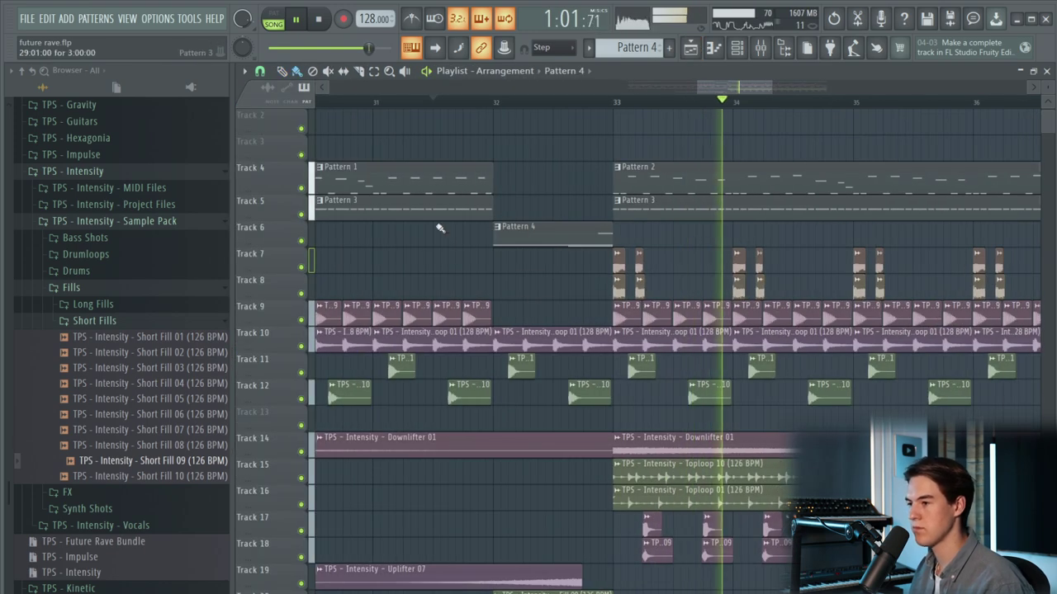
# - Solo Track 6 in the playlist and select bar 32 as the playback range
pyautogui.press('space')
pyautogui.rightClick(302, 241)
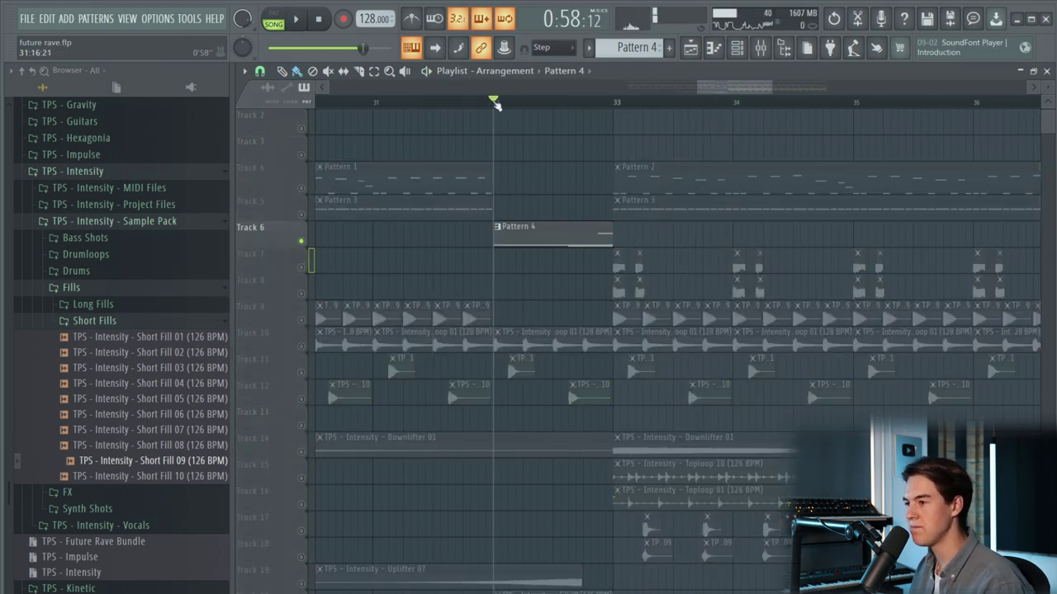
pyautogui.scroll(4, 506, 118)
pyautogui.moveTo(471, 103); pyautogui.dragTo(491, 111)
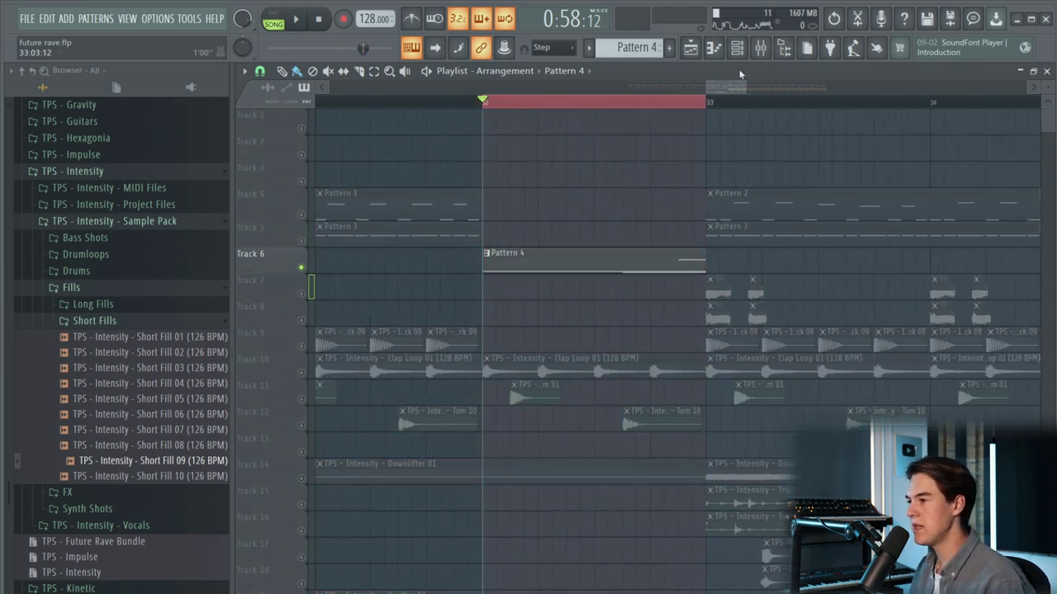
# - Route Serum #6 to mixer insert 16 and load Fruity parametric EQ 2 into its slot 2
pyautogui.click(761, 47)
pyautogui.click(737, 47)
pyautogui.click(519, 315)
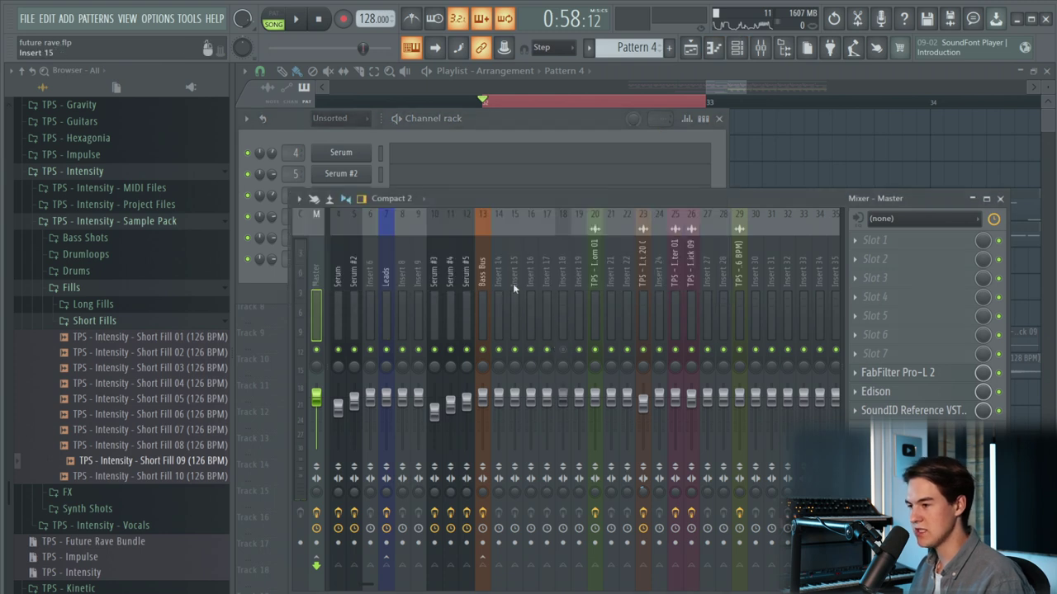
pyautogui.hotkey('ctrl', 'l')
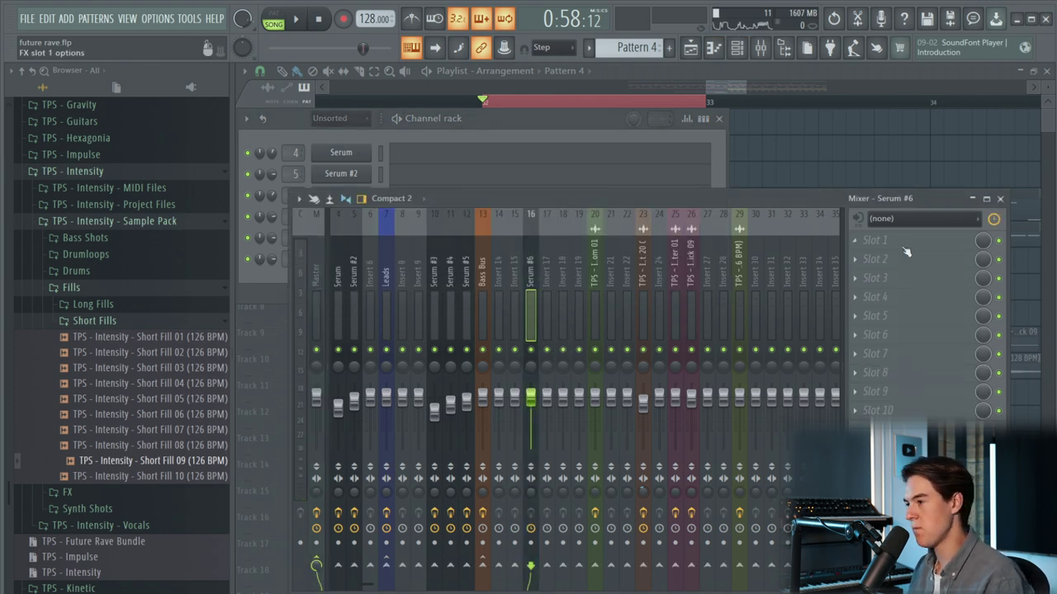
pyautogui.click(962, 262)
pyautogui.click(1042, 528)
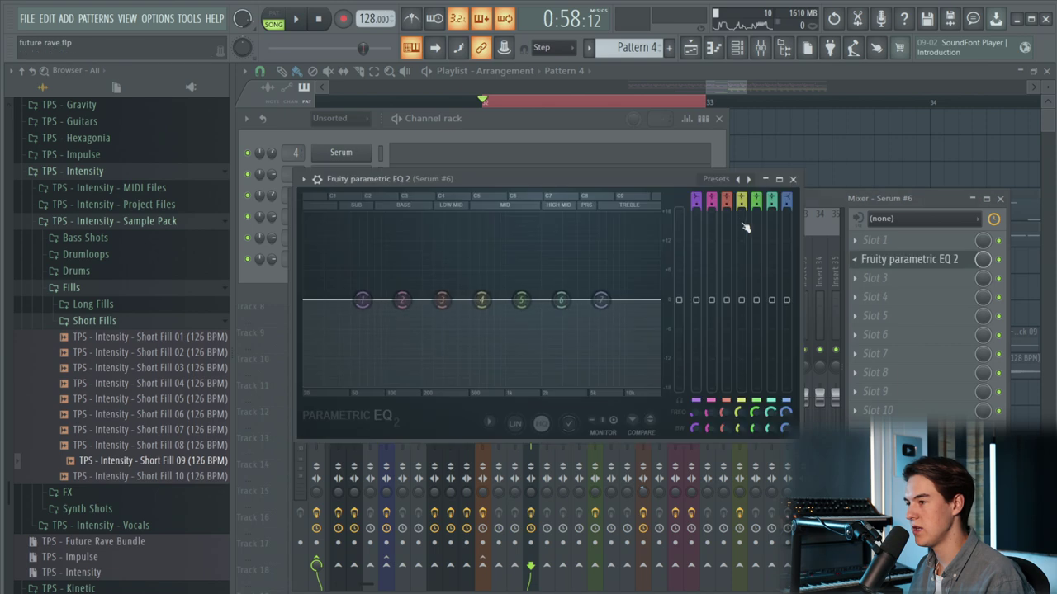
# - Load the EQ preset with low and high cuts and create an automation clip for band 1's frequency
pyautogui.click(736, 181)
pyautogui.click(730, 217)
pyautogui.rightClick(690, 413)
pyautogui.click(698, 420)
pyautogui.rightClick(697, 412)
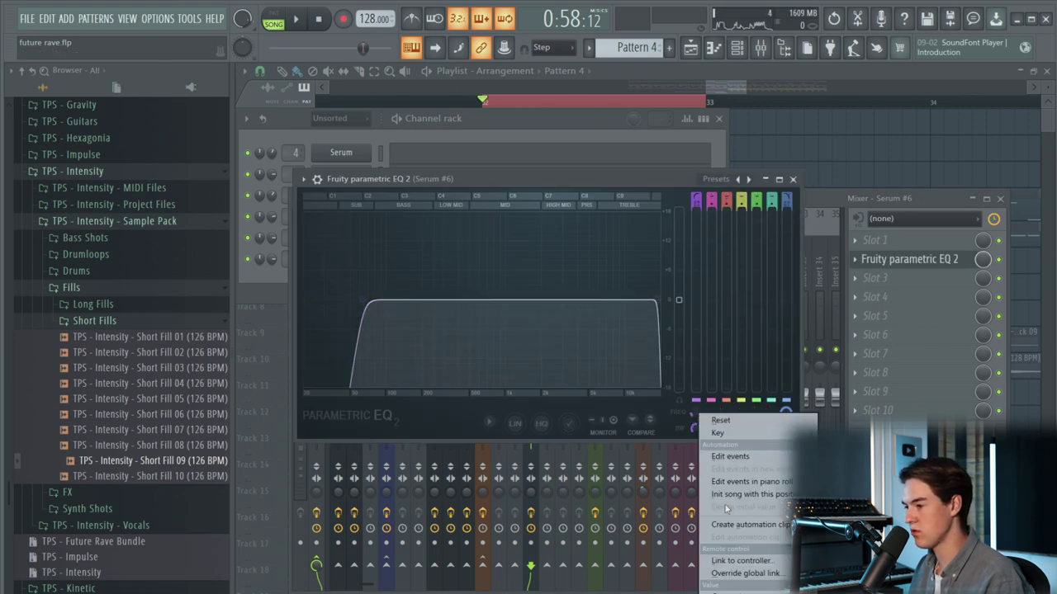
pyautogui.click(739, 527)
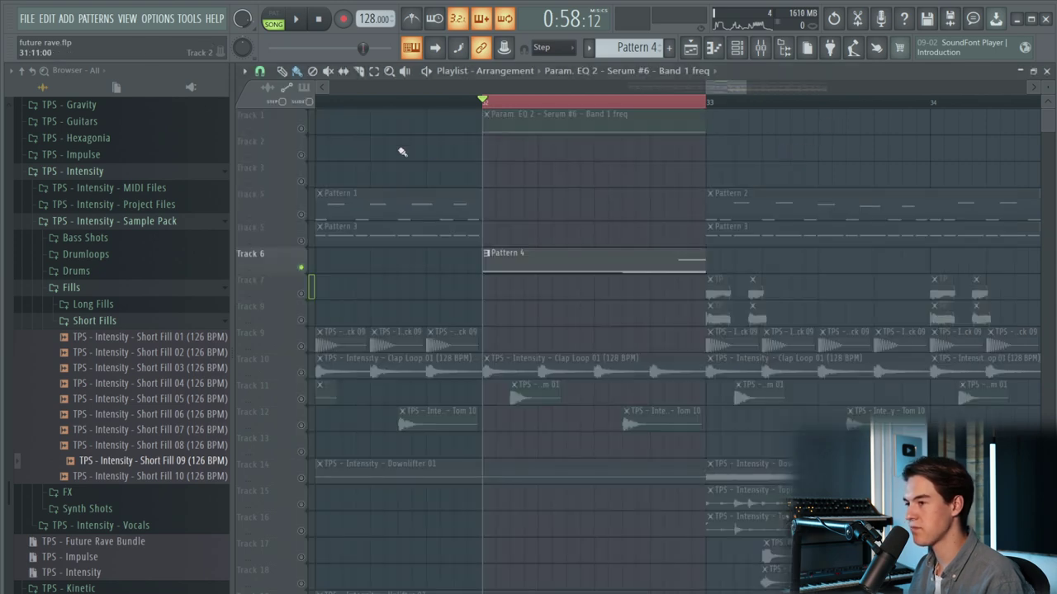
# - Shape the band 1 frequency automation to rise to a peak about three quarters through bar 32 and fall again, auditioning it
pyautogui.press('space')
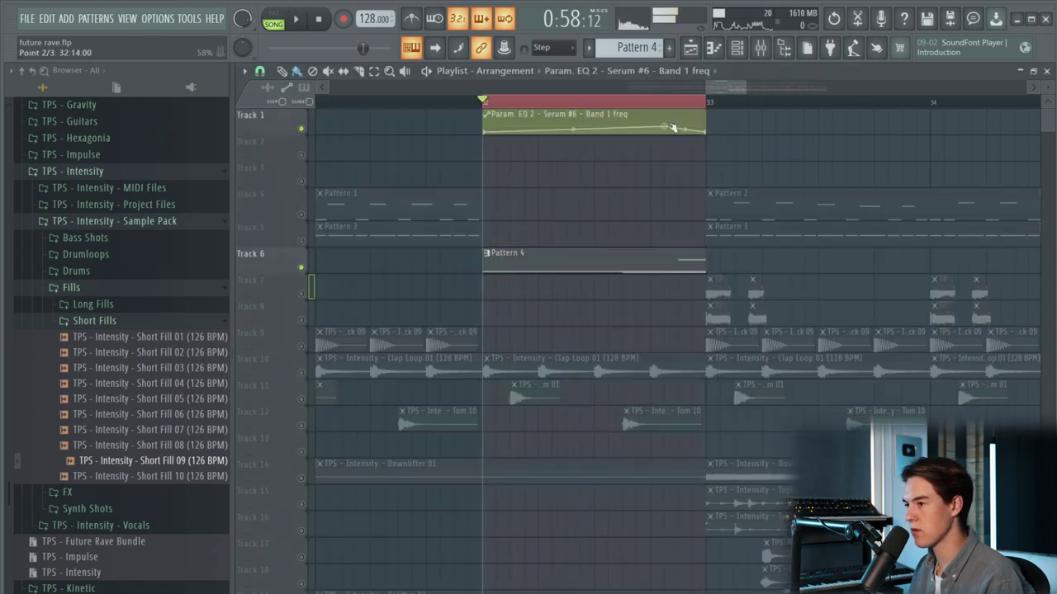
pyautogui.scroll(2, 605, 150)
pyautogui.press('space')
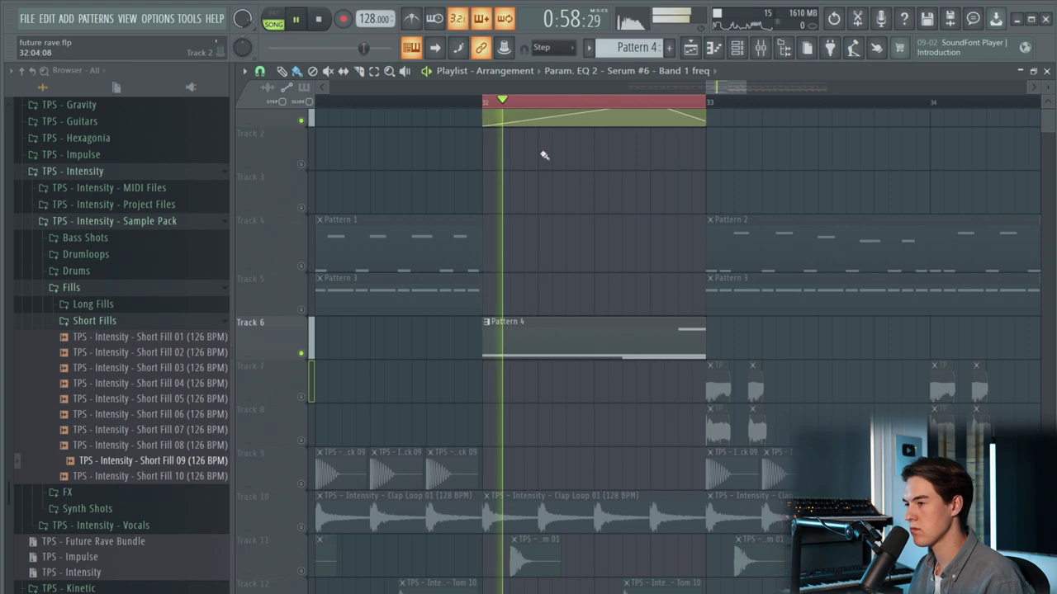
pyautogui.scroll(1, 544, 155)
pyautogui.moveTo(652, 129); pyautogui.dragTo(652, 135)
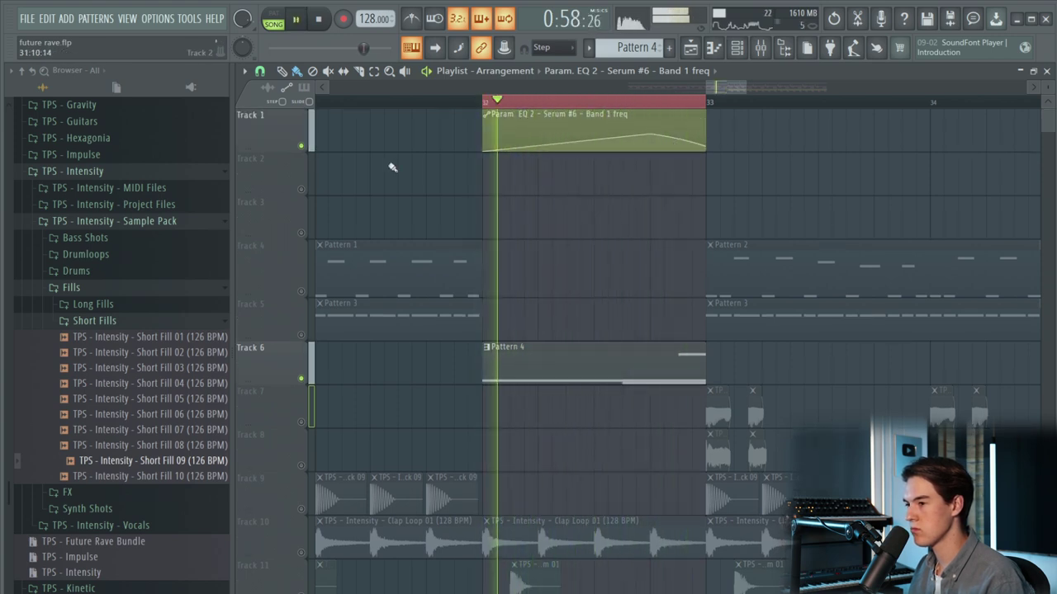
pyautogui.press('space')
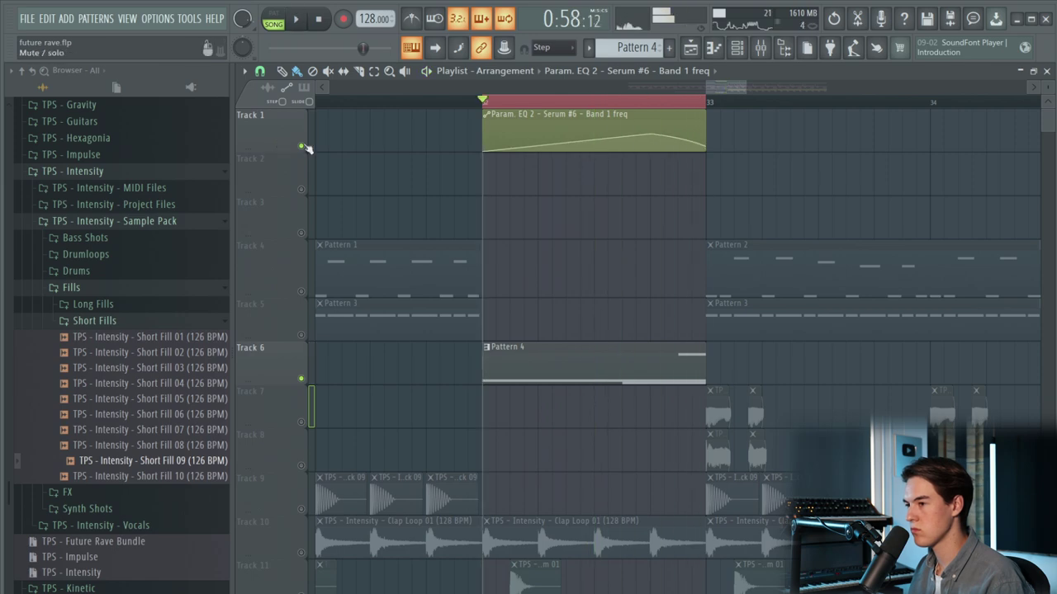
# - Unsolo the tracks, clear the bar 32 selection and play the transition within the full arrangement
pyautogui.keyDown('ctrl'); pyautogui.click(301, 146); pyautogui.keyUp('ctrl')
pyautogui.keyDown('ctrl'); pyautogui.click(537, 104); pyautogui.keyUp('ctrl')
pyautogui.scroll(-5, 616, 194)
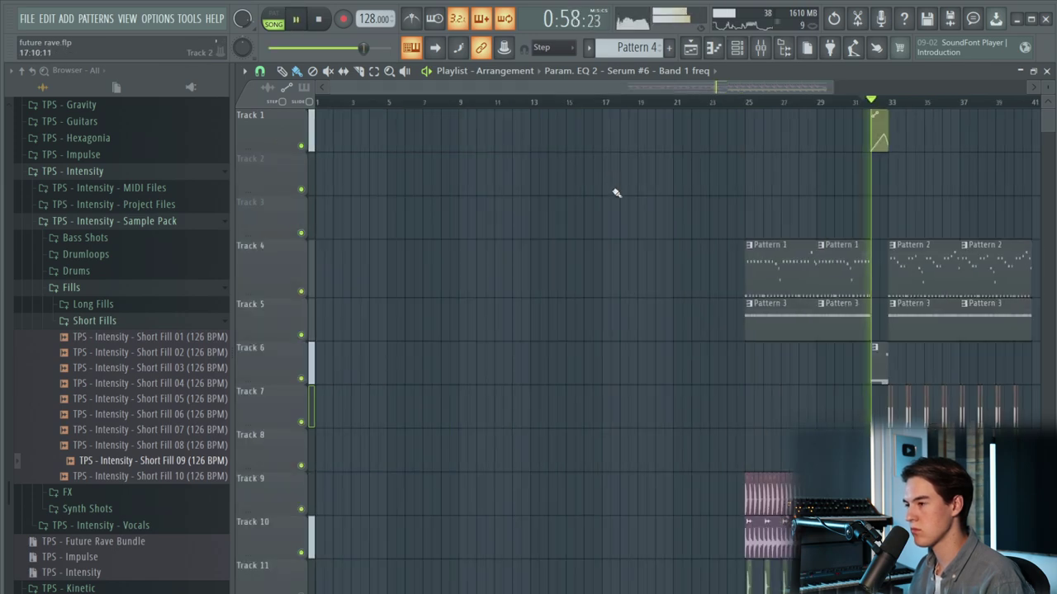
pyautogui.scroll(-2, 826, 196)
pyautogui.scroll(4, 964, 198)
pyautogui.press('space')
pyautogui.press('space')
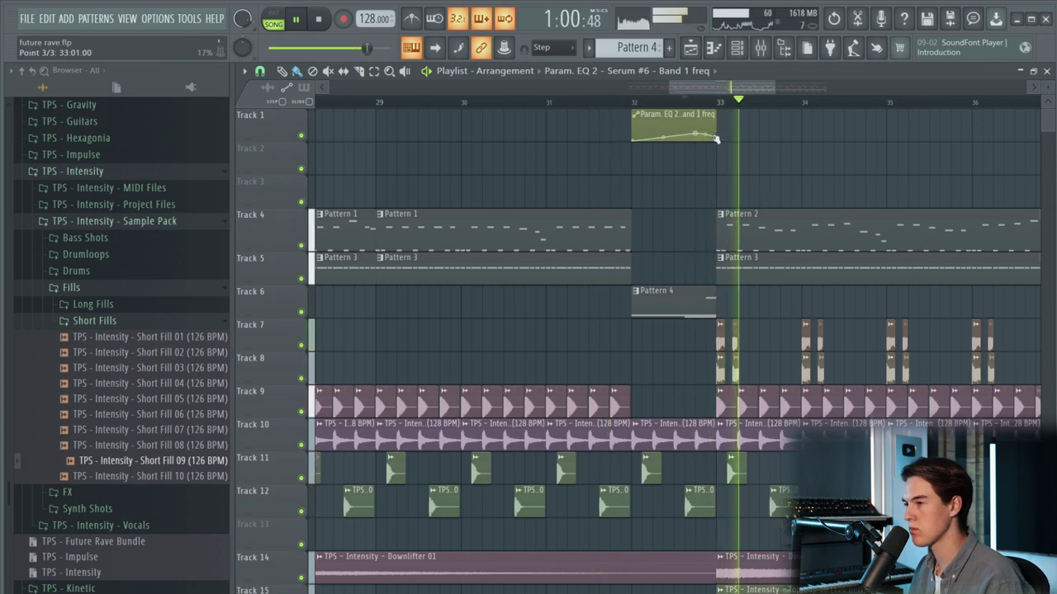
# - Stop the playback and save the project
pyautogui.scroll(3, 697, 131)
pyautogui.press('space')
pyautogui.hotkey('ctrl', 's')
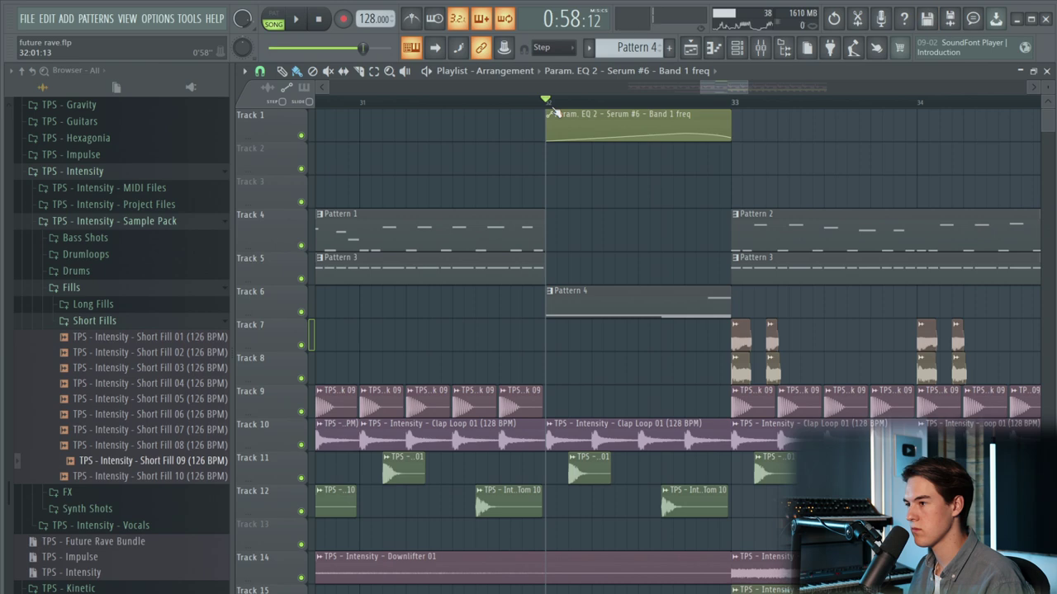
# - Select bar 32 in the playlist and load Fruity PanOMatic into slot 6 of the Serum #6 insert
pyautogui.moveTo(555, 111); pyautogui.dragTo(657, 124)
pyautogui.scroll(2, 734, 141)
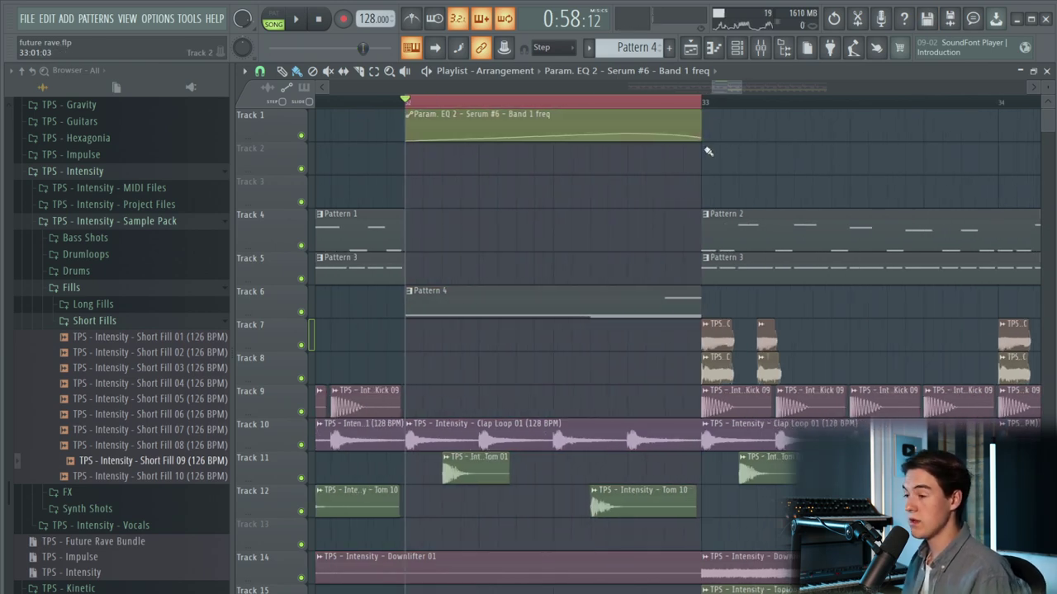
pyautogui.click(761, 48)
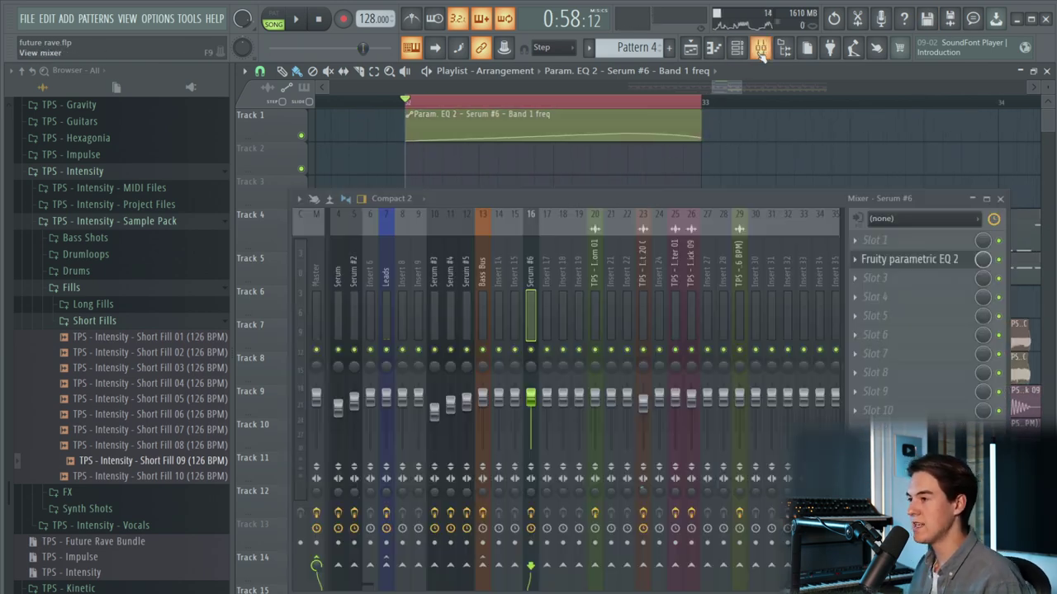
pyautogui.click(905, 333)
pyautogui.click(1045, 537)
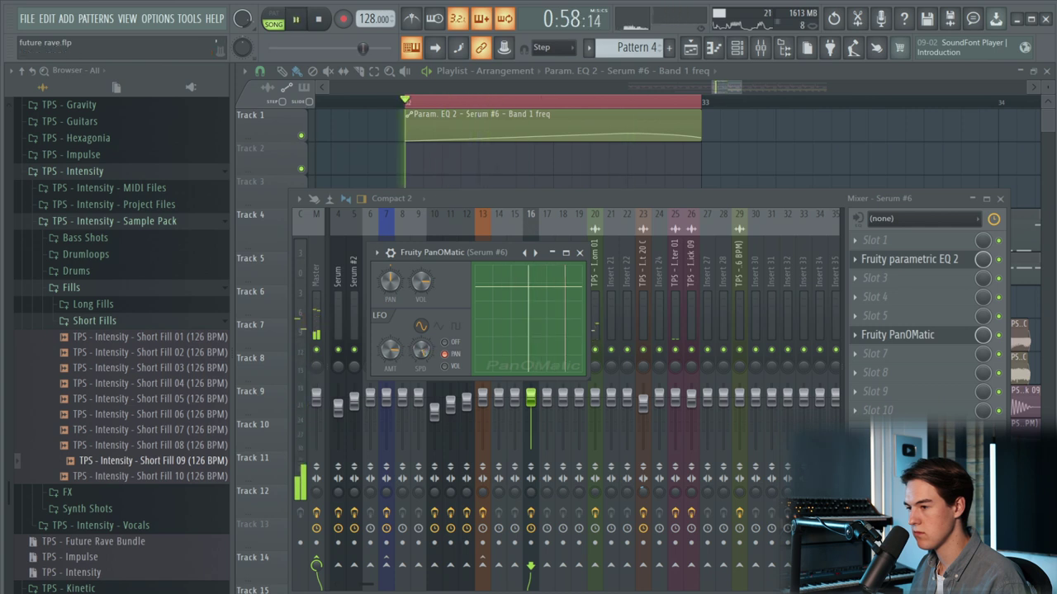
# - Create a bar 32 automation clip for PanOMatic's LFO speed and add a low point three quarters through it
pyautogui.rightClick(422, 357)
pyautogui.click(466, 448)
pyautogui.click(808, 170)
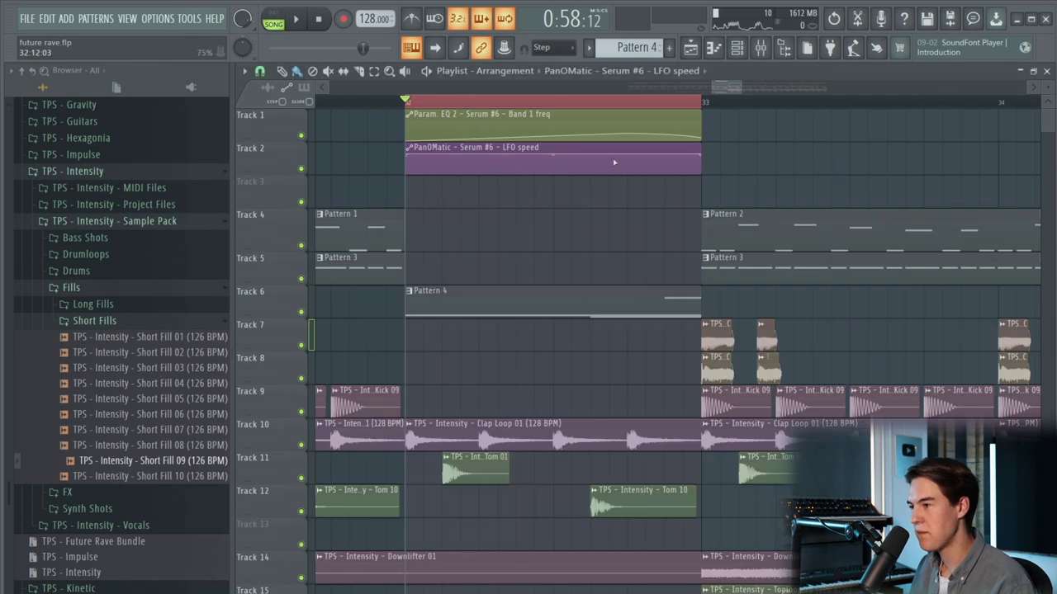
pyautogui.press('space')
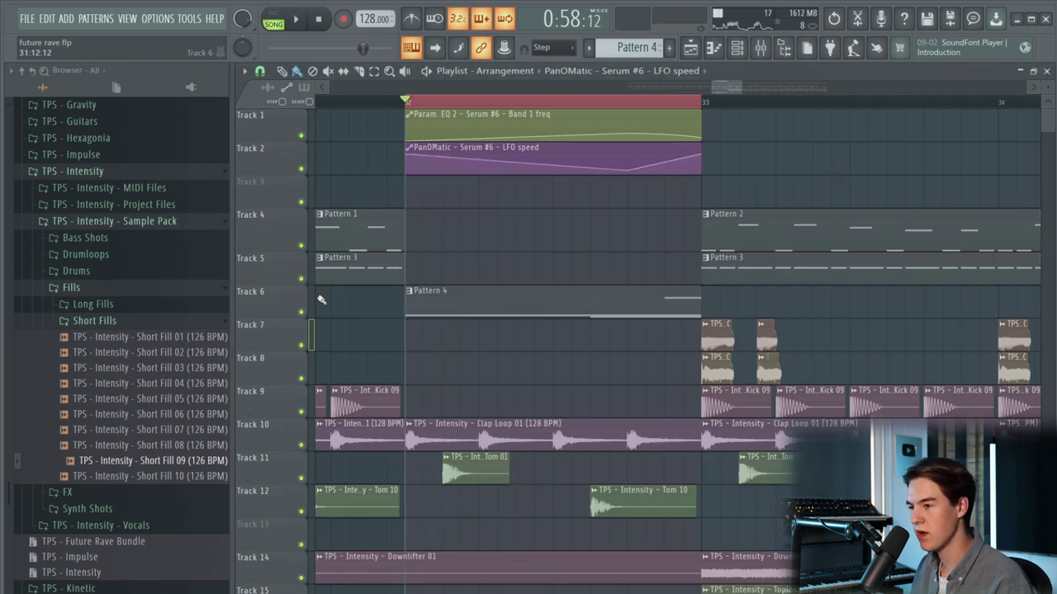
# - Solo Tracks 6 and 2 and lower the start of the LFO speed curve to near zero, auditioning the slow rise
pyautogui.rightClick(301, 312)
pyautogui.click(301, 168)
pyautogui.press('space')
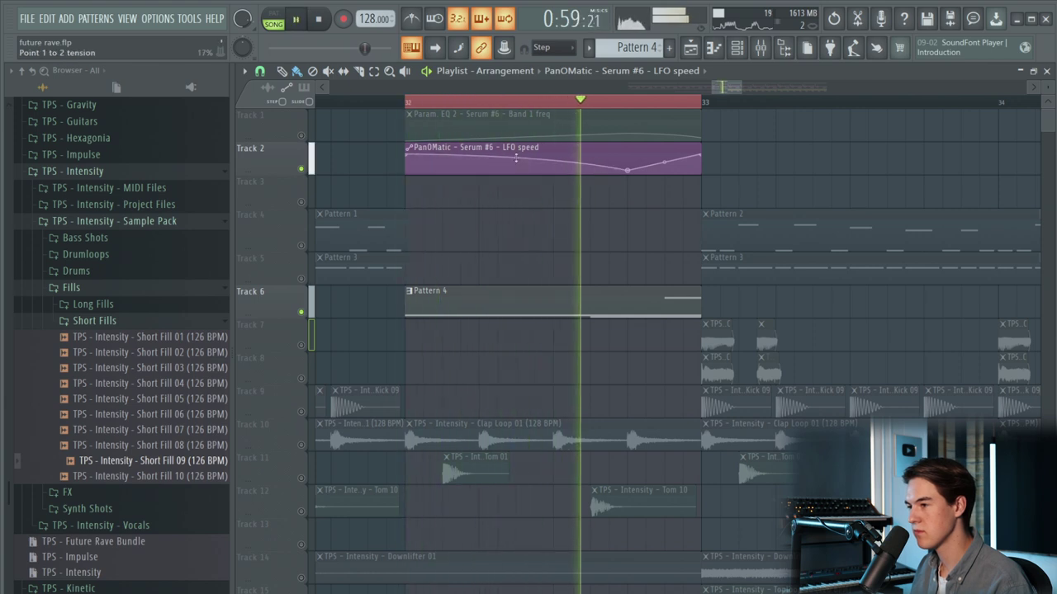
pyautogui.moveTo(513, 157); pyautogui.dragTo(549, 185)
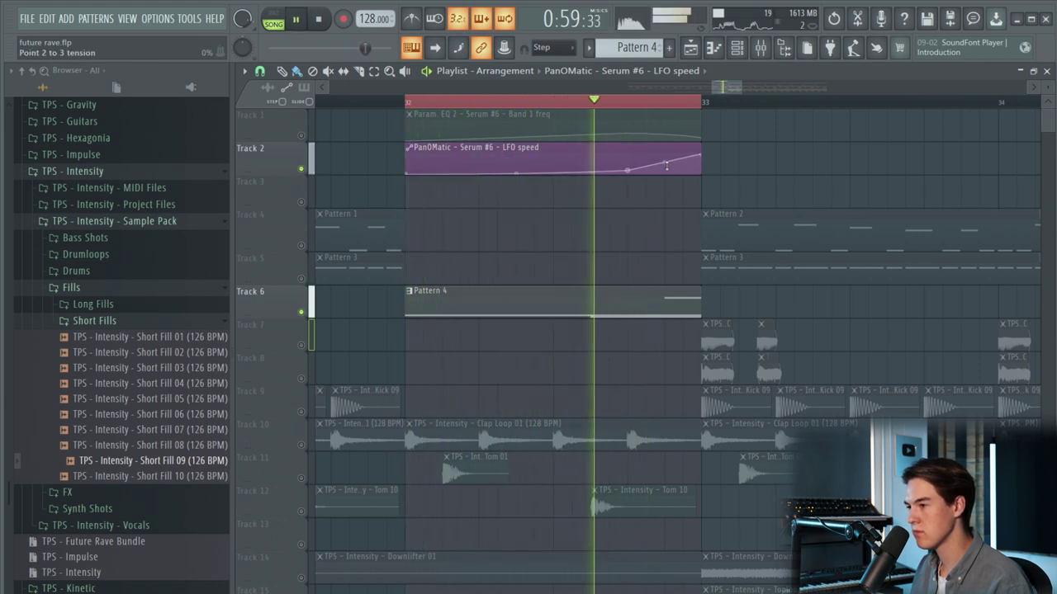
pyautogui.press('space')
pyautogui.moveTo(665, 164); pyautogui.dragTo(665, 168)
pyautogui.press('space')
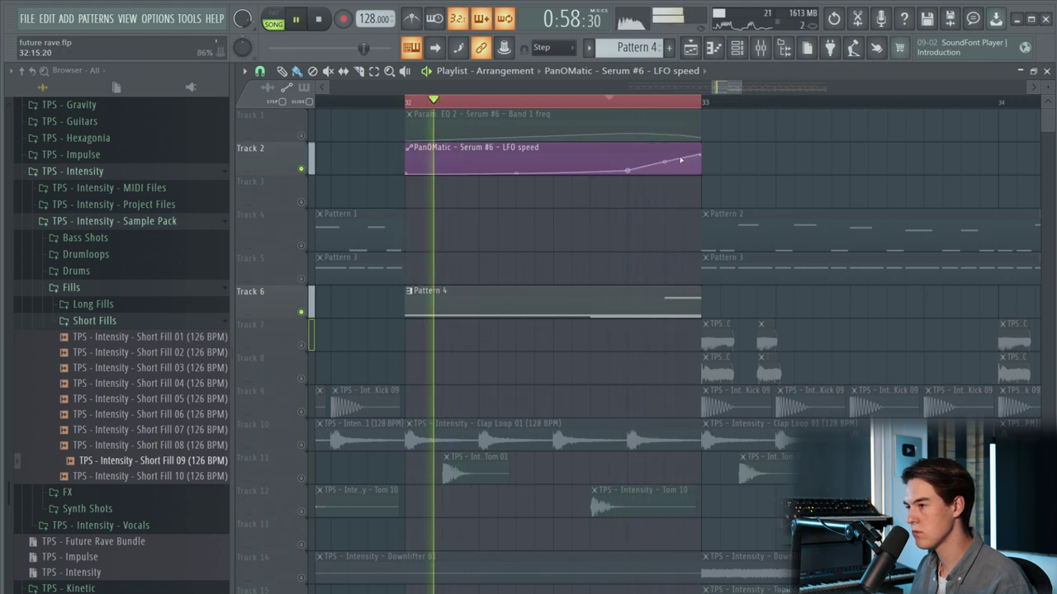
# - Add a point to the LFO speed curve so it steps up three quarters through bar 32, and replay it from just before the bar
pyautogui.rightClick(631, 159)
pyautogui.press('space')
pyautogui.press('space')
pyautogui.press('space')
pyautogui.click(402, 103)
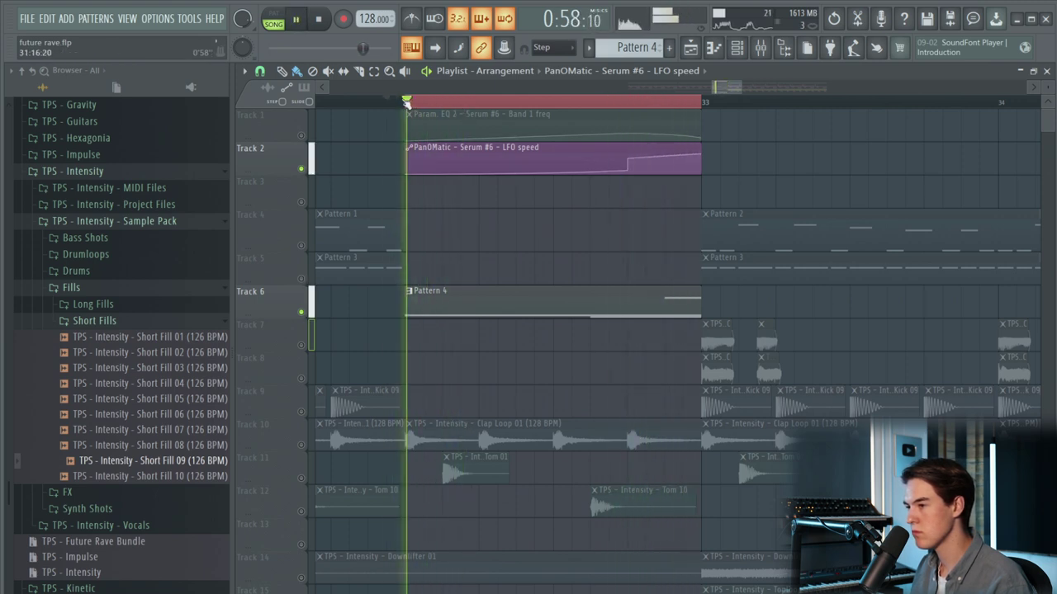
# - Create an automation clip for PanOMatic's LFO amount over bar 32 and unmute Track 3
pyautogui.click(760, 49)
pyautogui.click(890, 335)
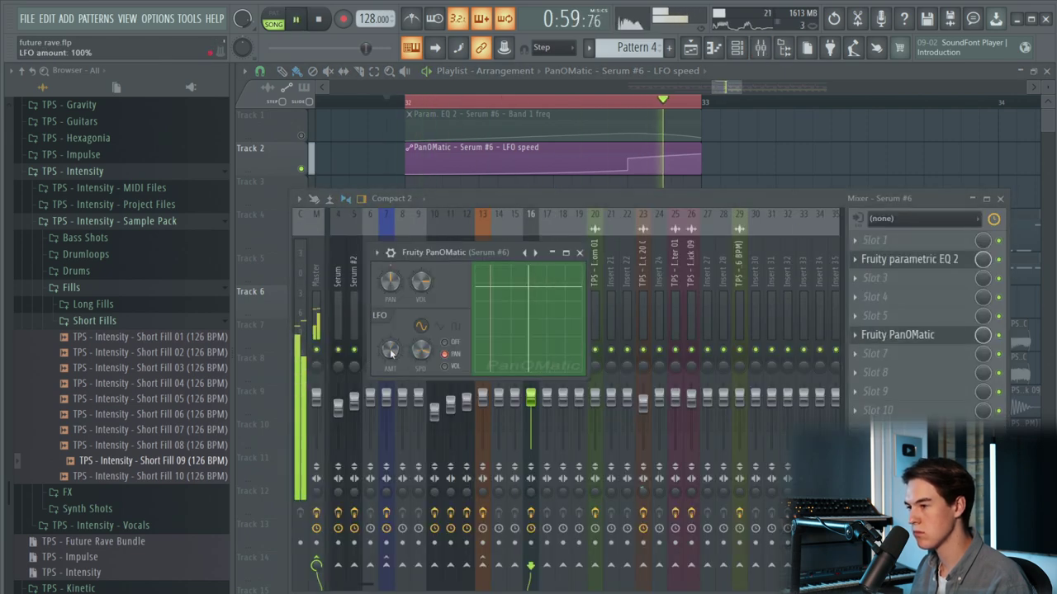
pyautogui.rightClick(391, 352)
pyautogui.click(440, 451)
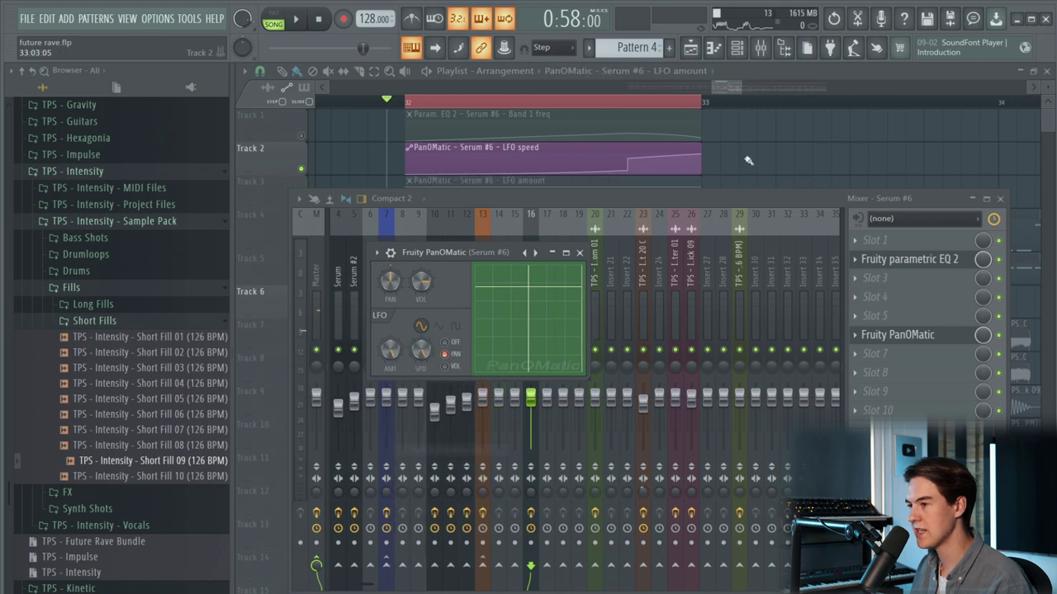
pyautogui.press('F9')
pyautogui.click(302, 203)
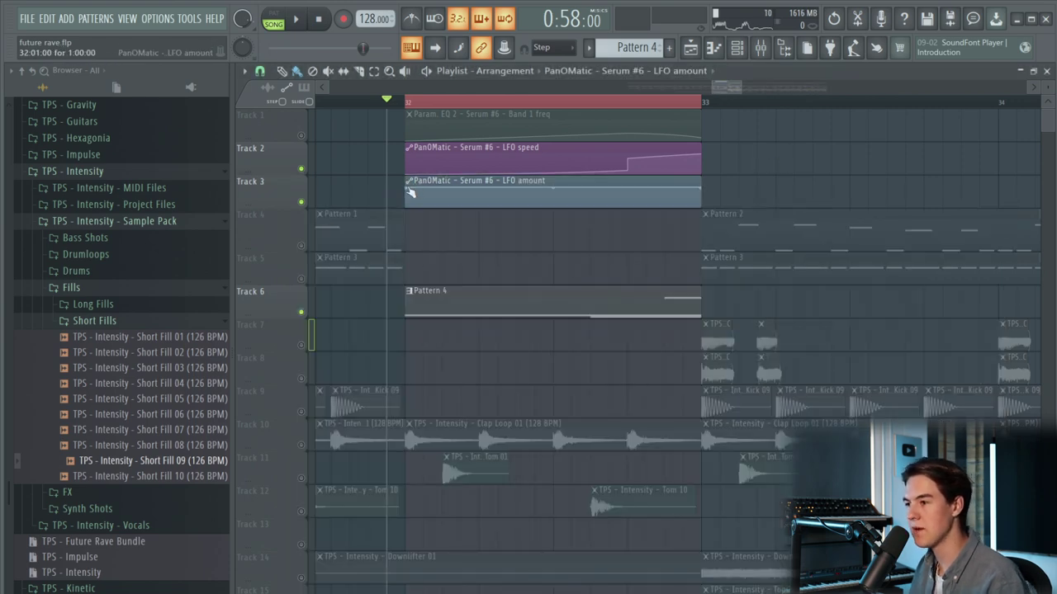
# - Shape the LFO amount curve to start at zero and rise steeply near three quarters through bar 32, auditioning it with Pattern 4
pyautogui.moveTo(406, 195); pyautogui.dragTo(406, 212)
pyautogui.press('space')
pyautogui.rightClick(596, 196)
pyautogui.hotkey('ctrl', 'z')
pyautogui.rightClick(625, 198)
pyautogui.moveTo(625, 197); pyautogui.dragTo(618, 219)
pyautogui.press('space')
pyautogui.press('space')
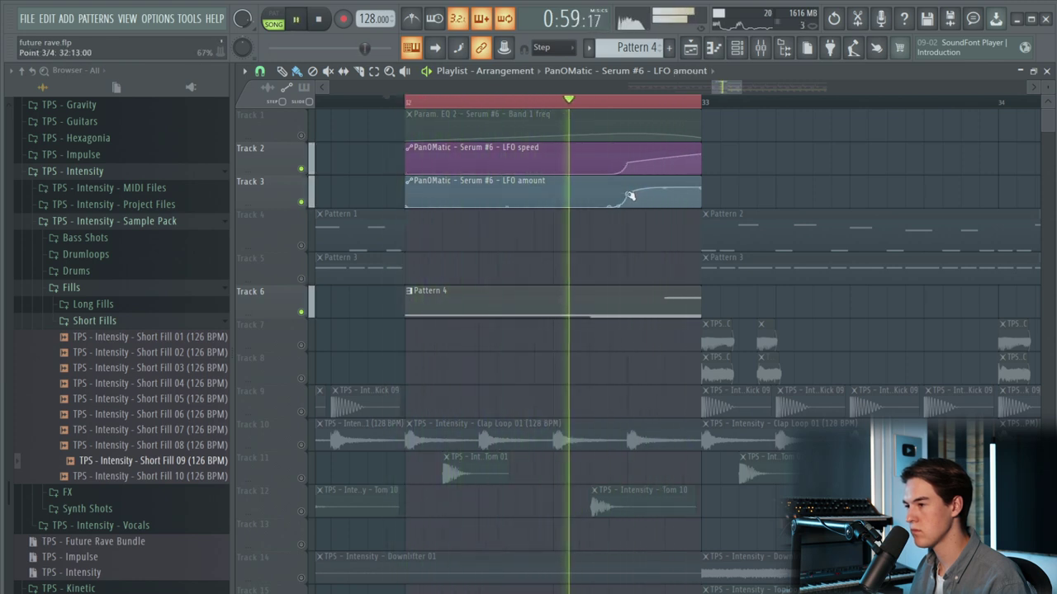
pyautogui.press('space')
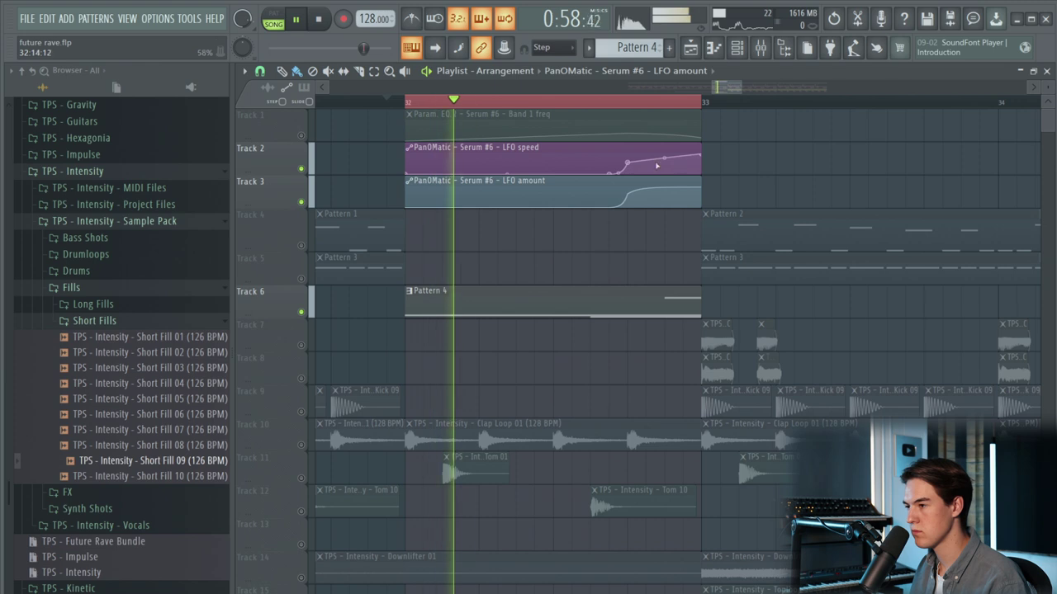
# - Turn off soloing so all tracks sound again, and play bar 32 in the full mix
pyautogui.scroll(2, 702, 158)
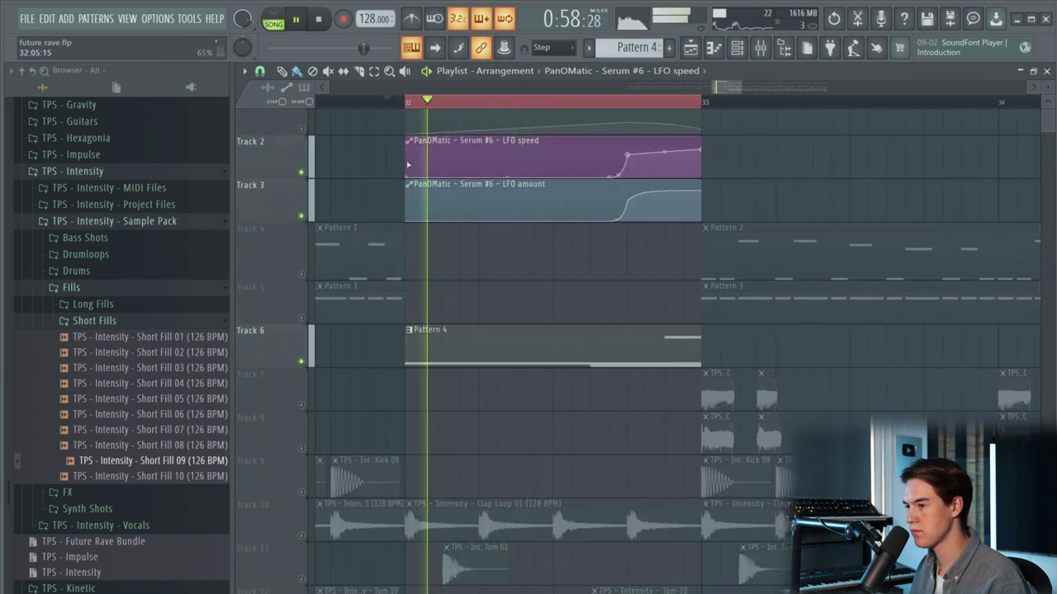
pyautogui.press('space')
pyautogui.rightClick(301, 173)
pyautogui.rightClick(301, 174)
pyautogui.press('space')
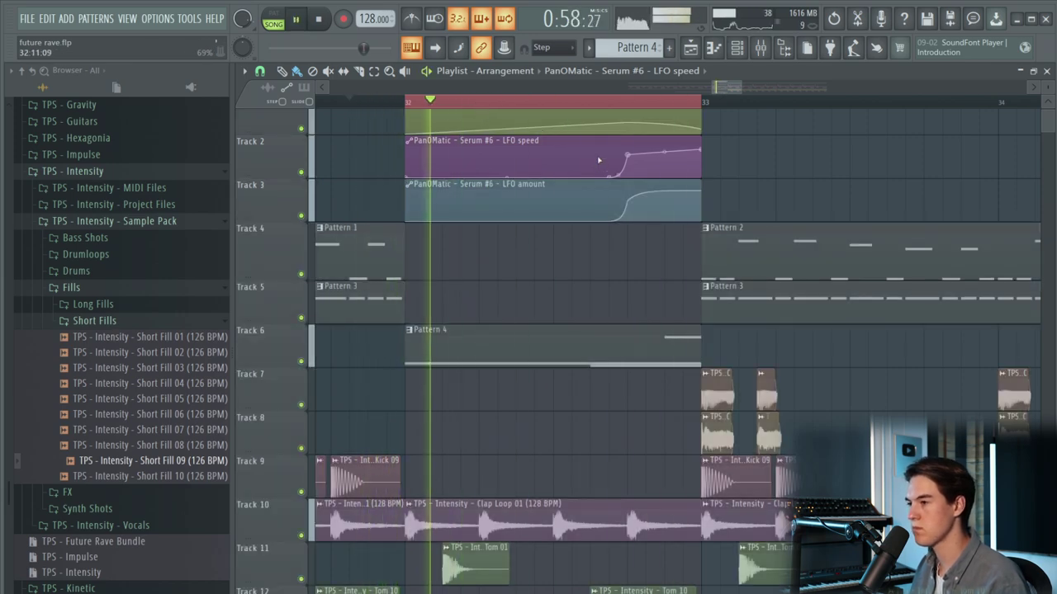
# - Clear the bar 32 time selection and move the three automation clips down to Tracks 21 to 23, below the short fill
pyautogui.rightClick(604, 104)
pyautogui.keyDown('ctrl'); pyautogui.rightClick(604, 104); pyautogui.keyUp('ctrl')
pyautogui.scroll(5, 913, 196)
pyautogui.press('space')
pyautogui.moveTo(911, 196); pyautogui.dragTo(812, 108)
pyautogui.scroll(-8, 803, 117)
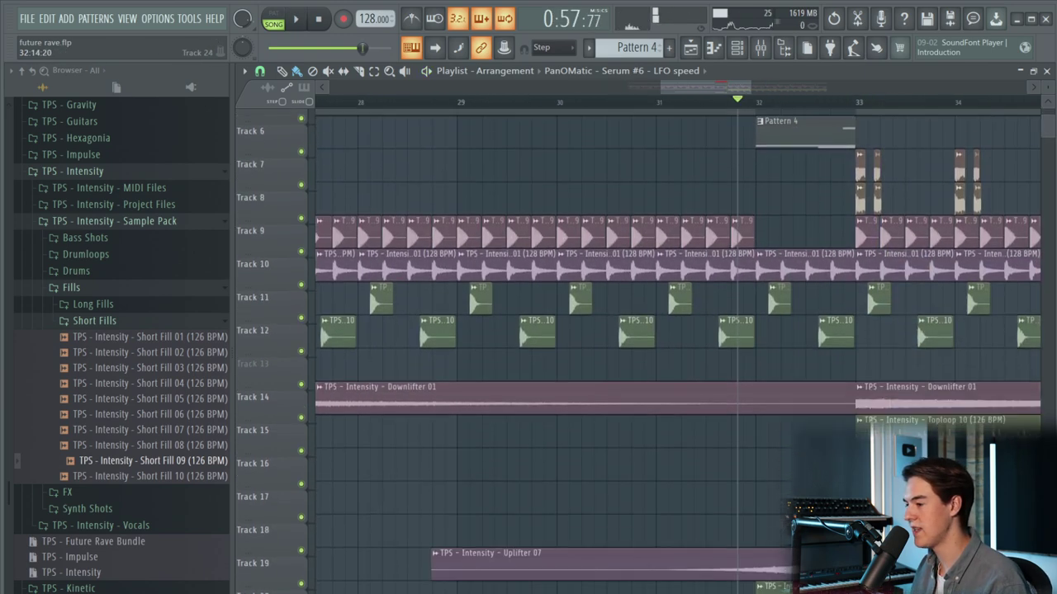
pyautogui.scroll(-3, 804, 116)
pyautogui.scroll(-2, 844, 541)
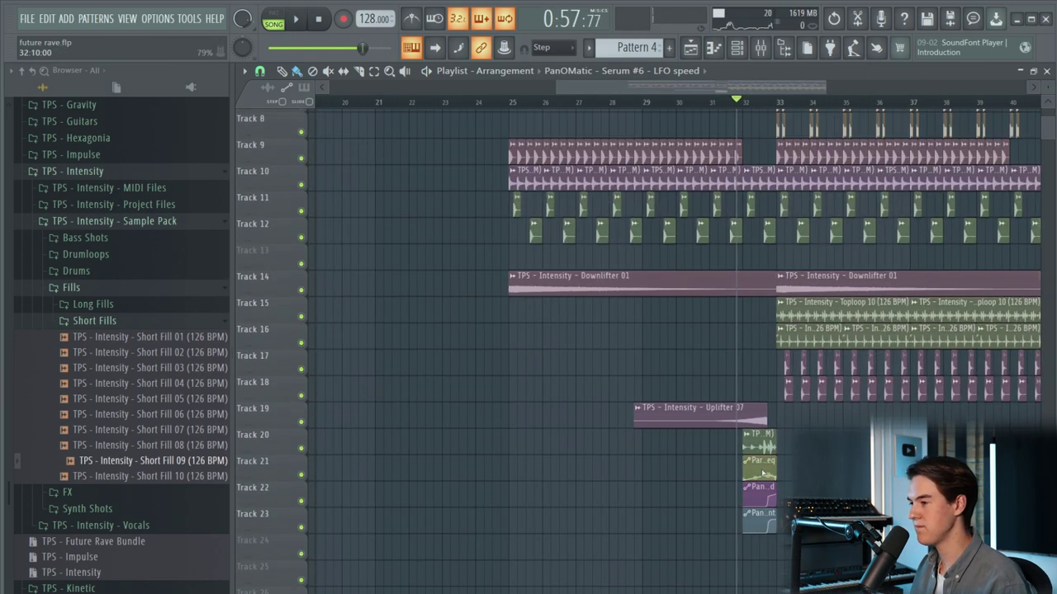
# - Play the drop from just before bar 25, then skip ahead to the end of bar 31 to hear the fill
pyautogui.scroll(-4, 844, 541)
pyautogui.scroll(6, 695, 119)
pyautogui.click(612, 103)
pyautogui.press('space')
pyautogui.scroll(4, 1017, 392)
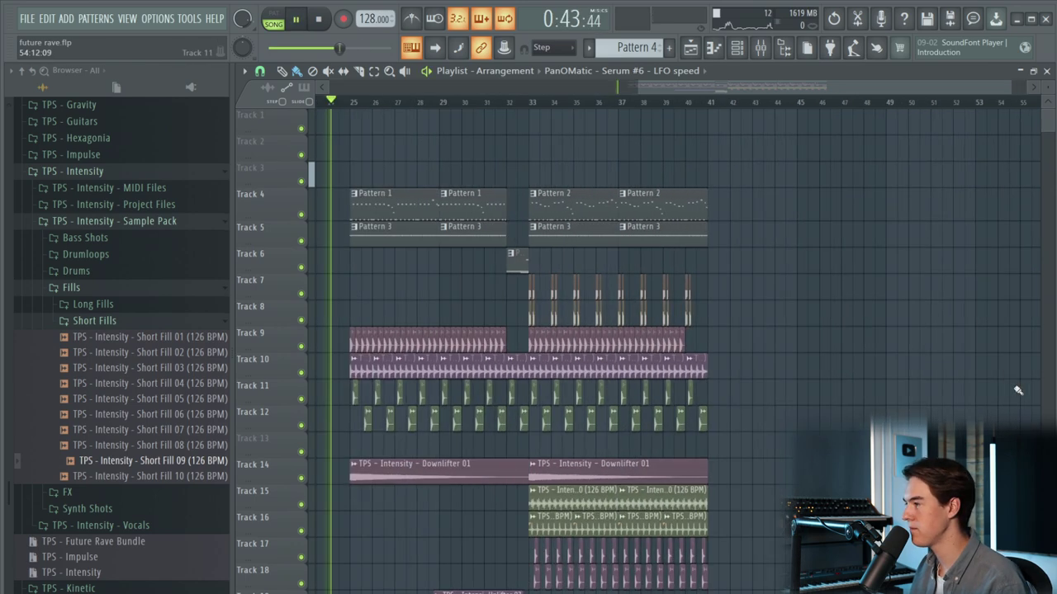
pyautogui.scroll(-4, 342, 255)
pyautogui.scroll(2, 707, 243)
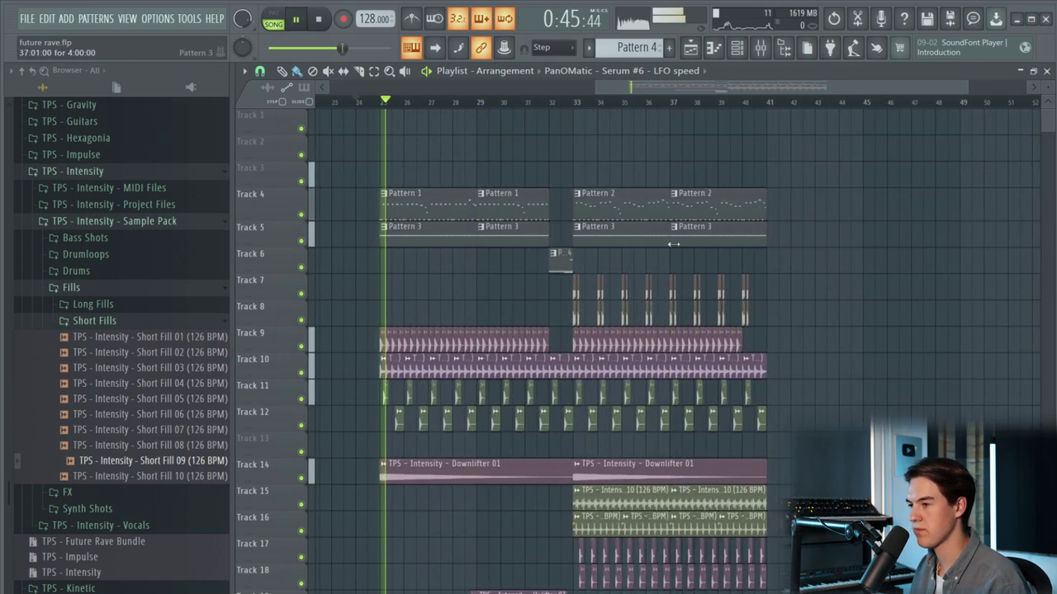
pyautogui.click(538, 102)
pyautogui.scroll(3, 540, 102)
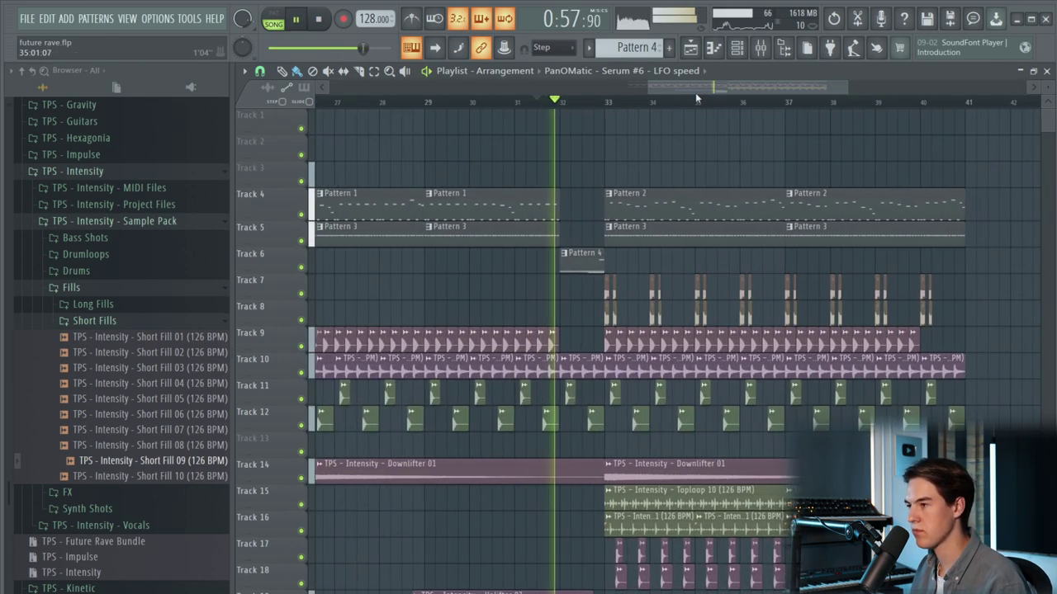
# - Check the mixer levels during the transition into bar 33, and replay the fill from bar 32
pyautogui.click(760, 48)
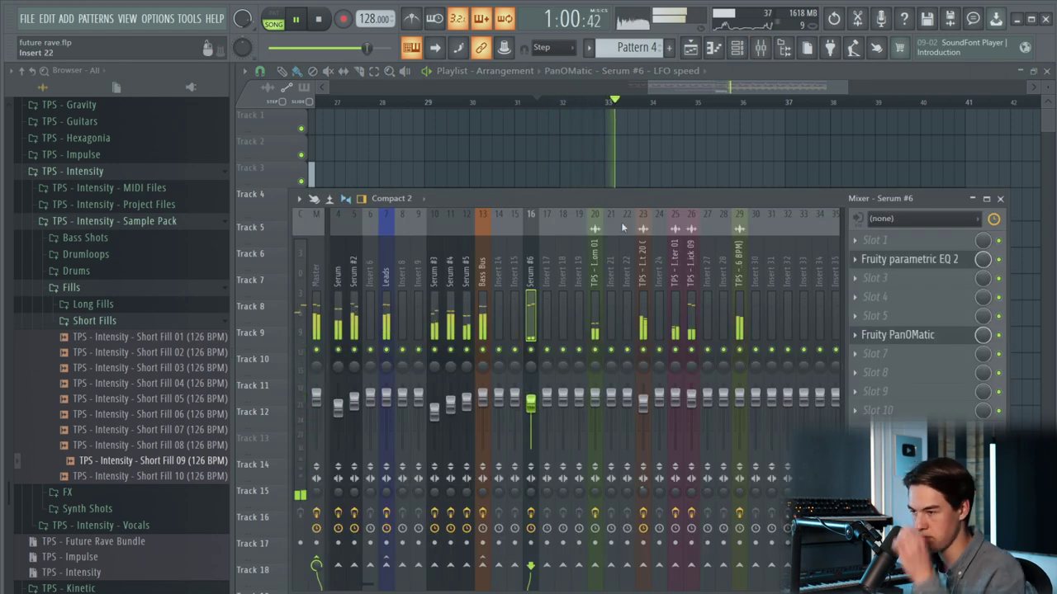
pyautogui.press('F9')
pyautogui.click(558, 102)
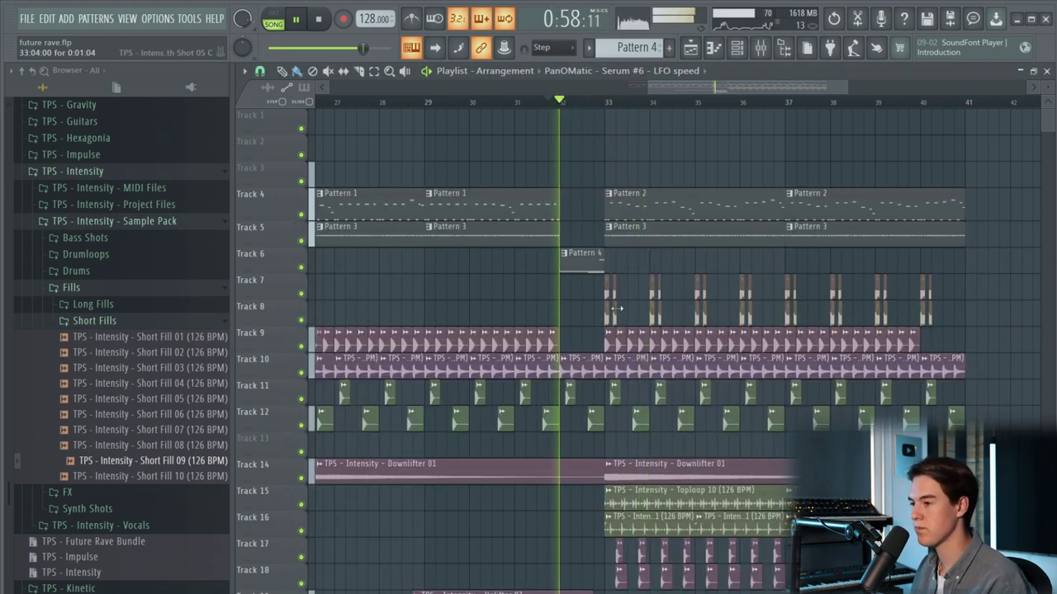
pyautogui.scroll(1, 623, 322)
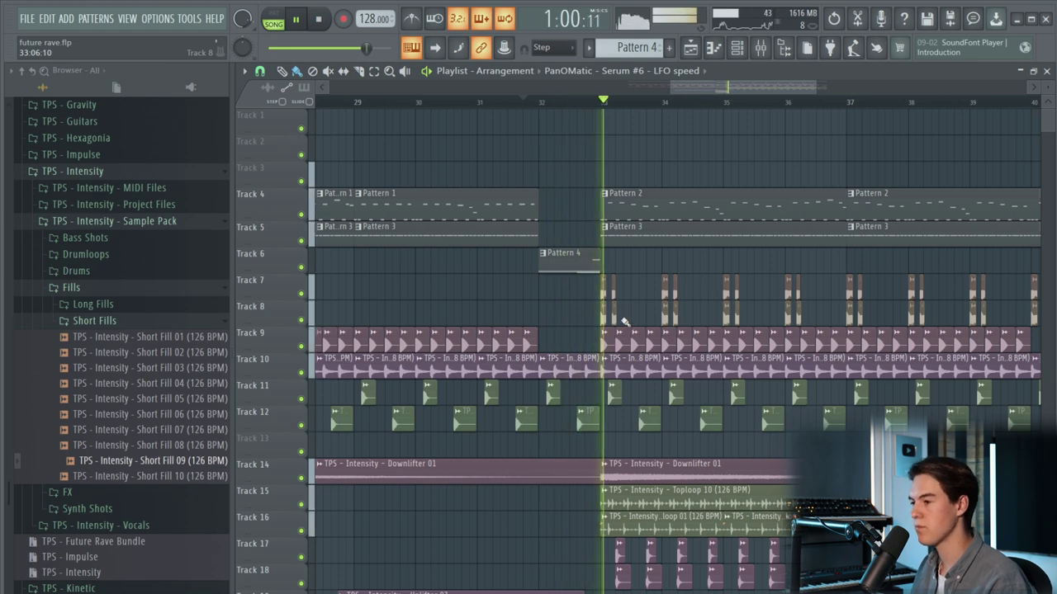
pyautogui.scroll(-4, 602, 291)
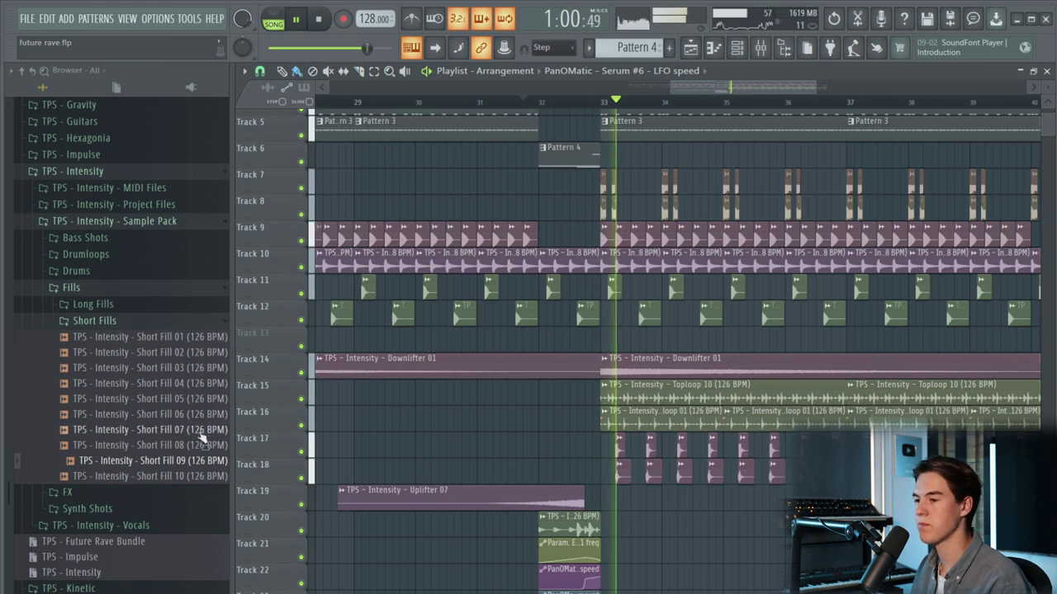
# - Stop playback and place the TPS - Intensity - Short Fill 01 sample at bar 32 on Track 18
pyautogui.press('space')
pyautogui.click(174, 339)
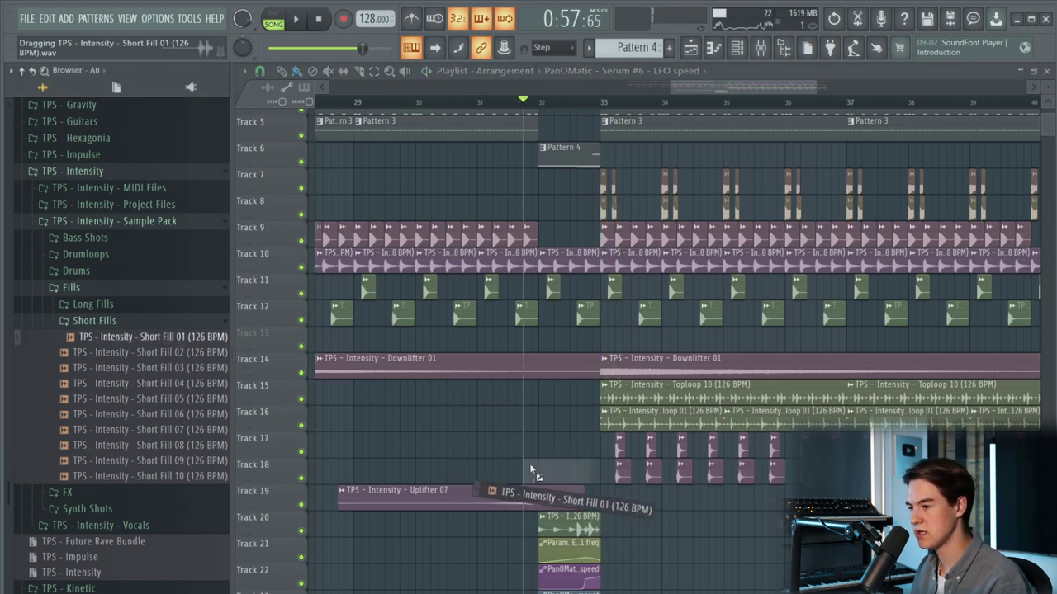
pyautogui.moveTo(531, 469); pyautogui.dragTo(534, 467)
pyautogui.scroll(3, 578, 472)
pyautogui.scroll(2, 607, 475)
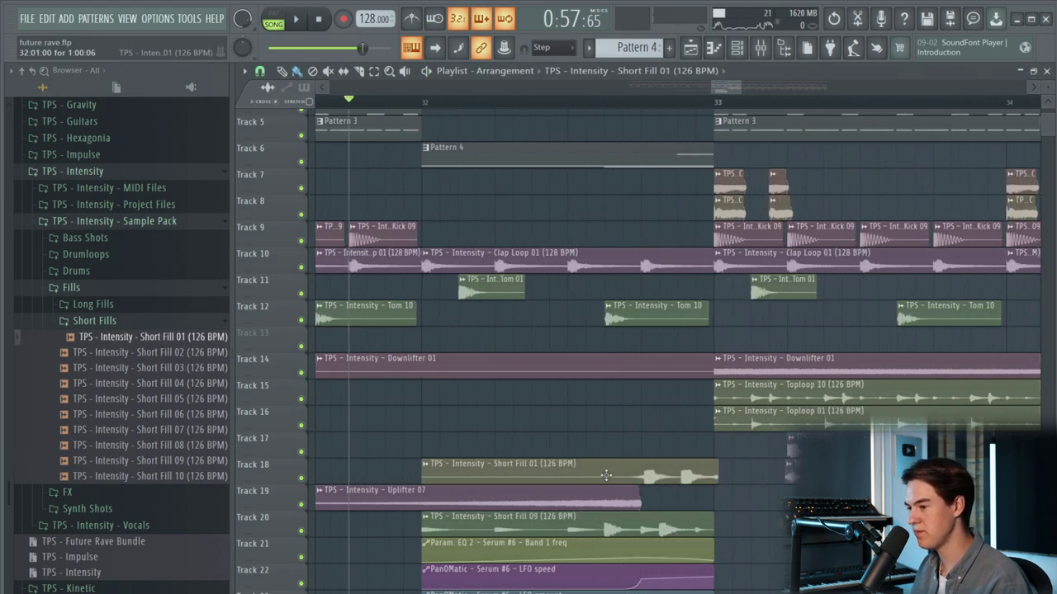
# - Set the Short Fill 01 sample's time stretching mode to Stretch and lower its volume while listening to the fill
pyautogui.press('space')
pyautogui.doubleClick(607, 475)
pyautogui.click(727, 322)
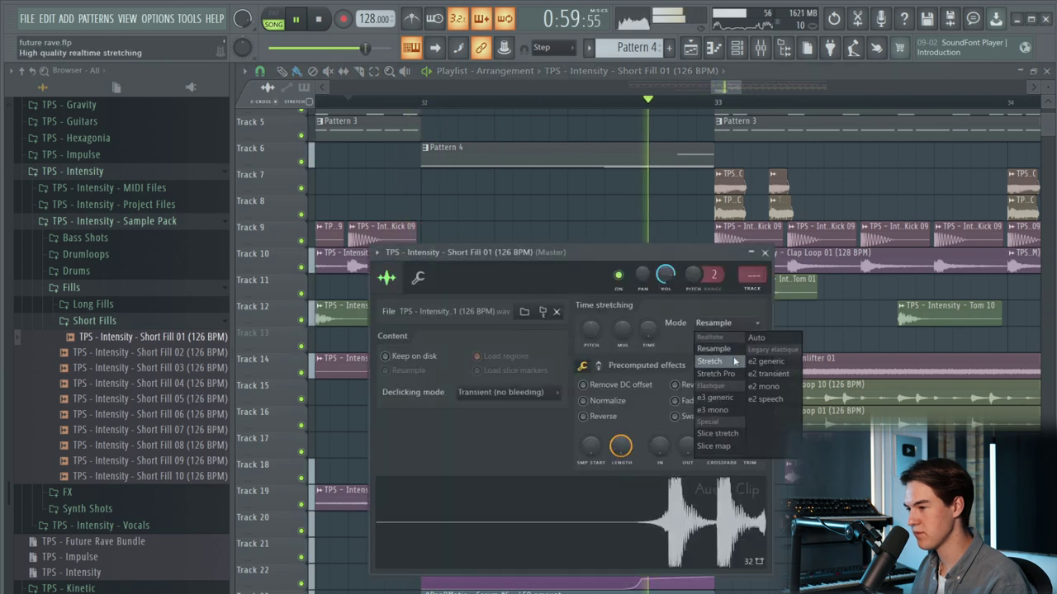
pyautogui.click(718, 388)
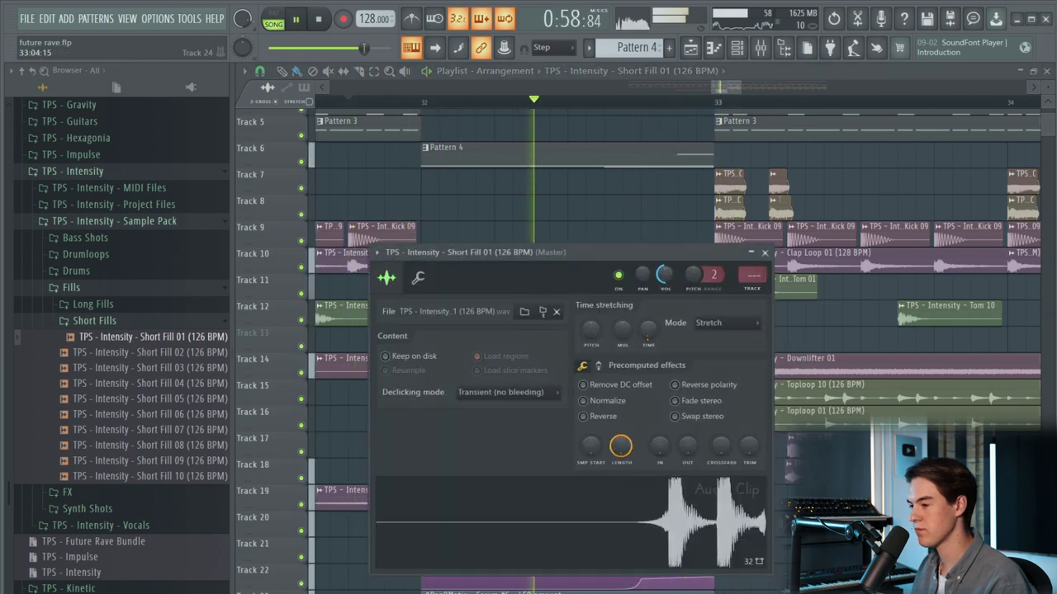
pyautogui.press('Escape')
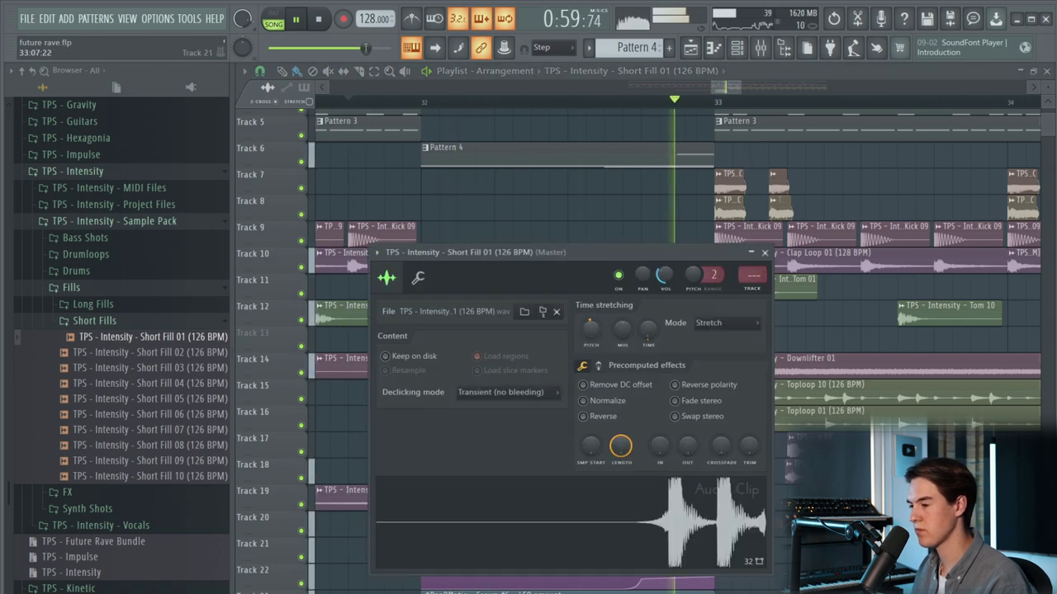
pyautogui.press('Escape')
# - Shift the bar 32 automation clips down two tracks, starting at Track 23, and move Short Fill 01 onto Track 21
pyautogui.scroll(-2, 718, 508)
pyautogui.scroll(-2, 685, 512)
pyautogui.moveTo(699, 550); pyautogui.dragTo(646, 508)
pyautogui.hotkey('shift', 'Down')
pyautogui.hotkey('shift', 'Down')
pyautogui.hotkey('ctrl', 'd')
pyautogui.moveTo(606, 414); pyautogui.dragTo(601, 493)
pyautogui.scroll(-3, 598, 492)
pyautogui.scroll(-3, 616, 477)
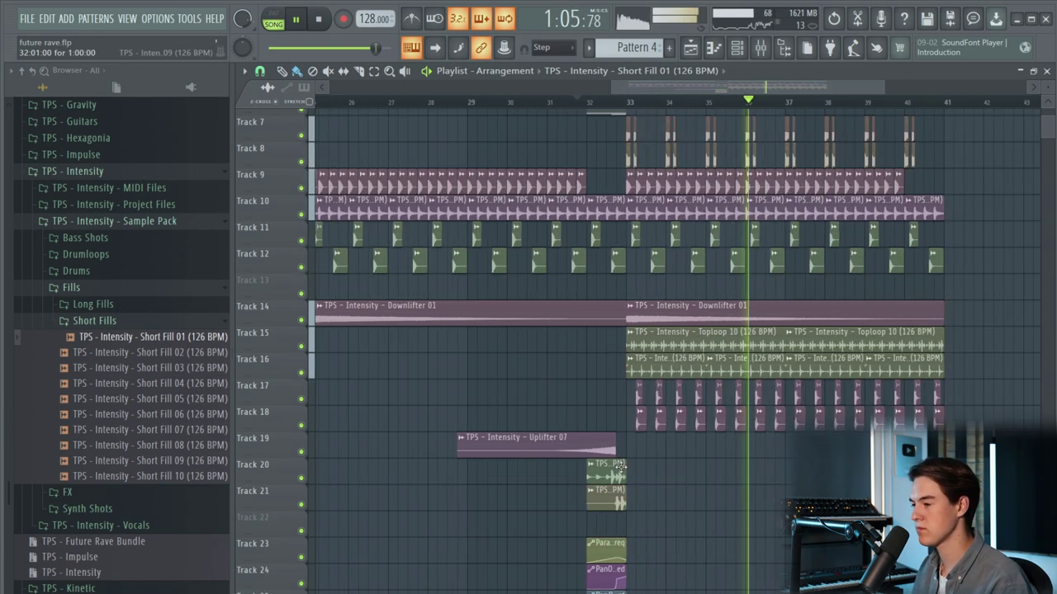
# - Duplicate the Uplifter 07, short fill and automation clips from the end of the first eight-bar section to the end of the second
pyautogui.click(610, 448)
pyautogui.moveTo(640, 501); pyautogui.dragTo(592, 450)
pyautogui.moveTo(612, 583); pyautogui.dragTo(606, 549)
pyautogui.scroll(4, 616, 413)
# - Place Pattern 4 on Track 6 at bar 40 and trim the last Pattern 2 and Pattern 3 clips to end there
pyautogui.click(868, 243)
pyautogui.scroll(3, 876, 245)
pyautogui.moveTo(900, 210); pyautogui.dragTo(894, 182)
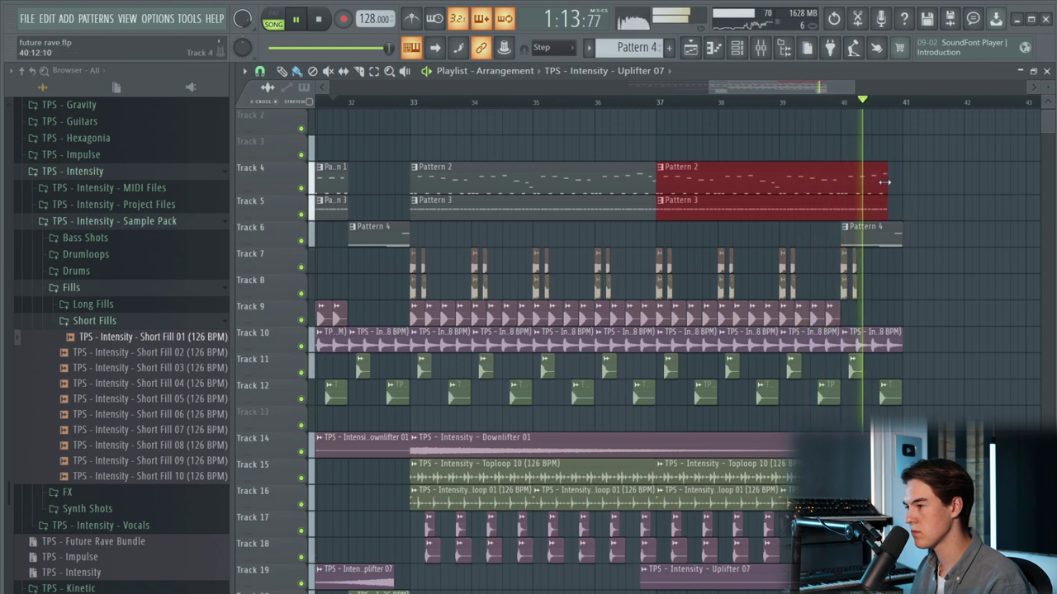
pyautogui.keyDown('ctrl'); pyautogui.click(906, 191); pyautogui.keyUp('ctrl')
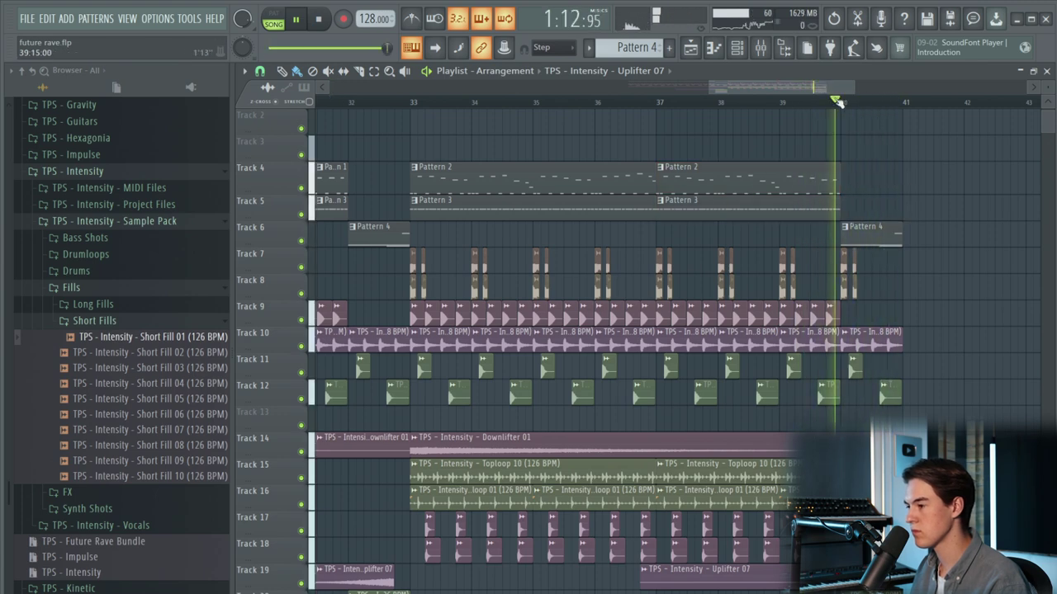
# - Play back the transition around bar 40 and review the arrangement from bar 25 onward
pyautogui.scroll(-4, 915, 388)
pyautogui.scroll(2, 918, 404)
pyautogui.click(877, 388)
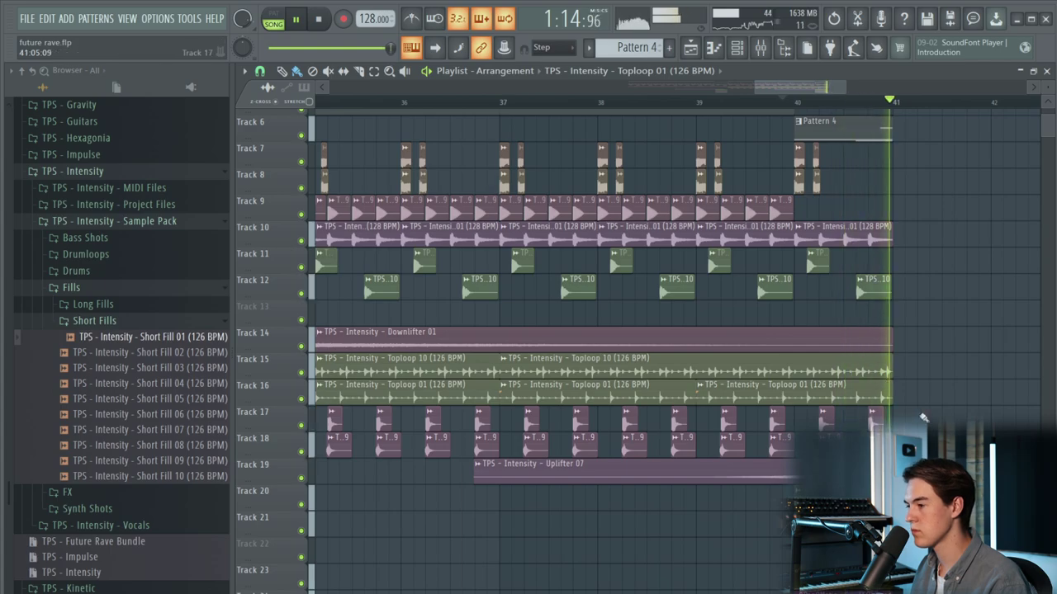
pyautogui.scroll(-3, 921, 416)
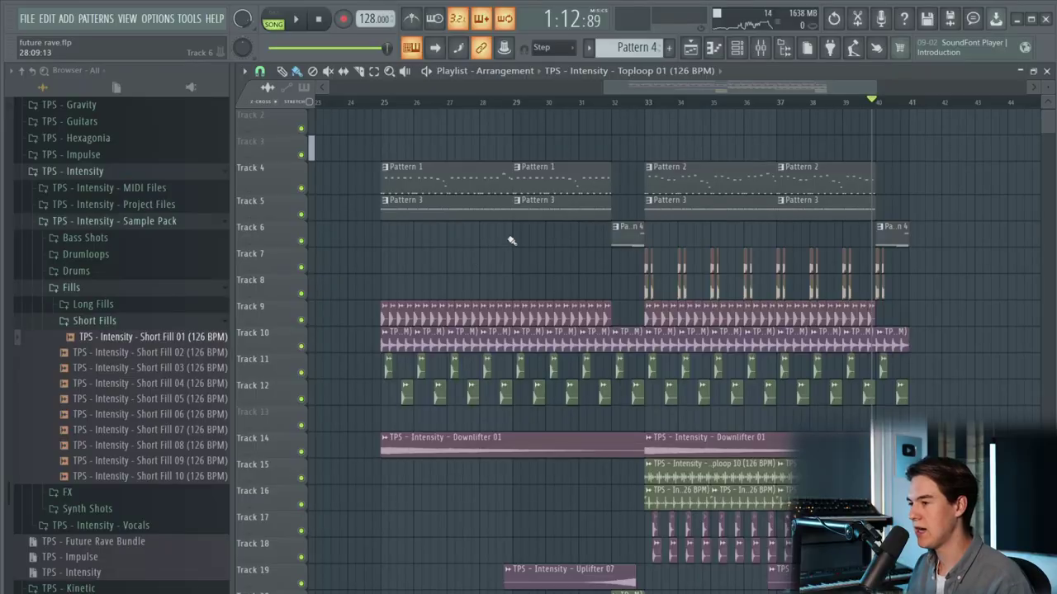
pyautogui.scroll(-2, 512, 240)
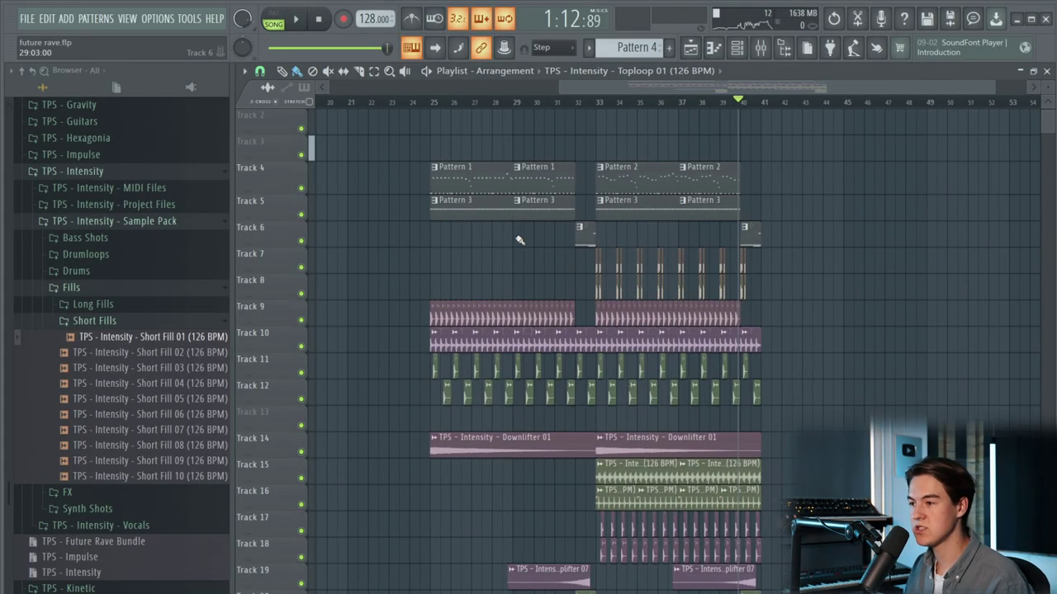
pyautogui.scroll(-2, 515, 246)
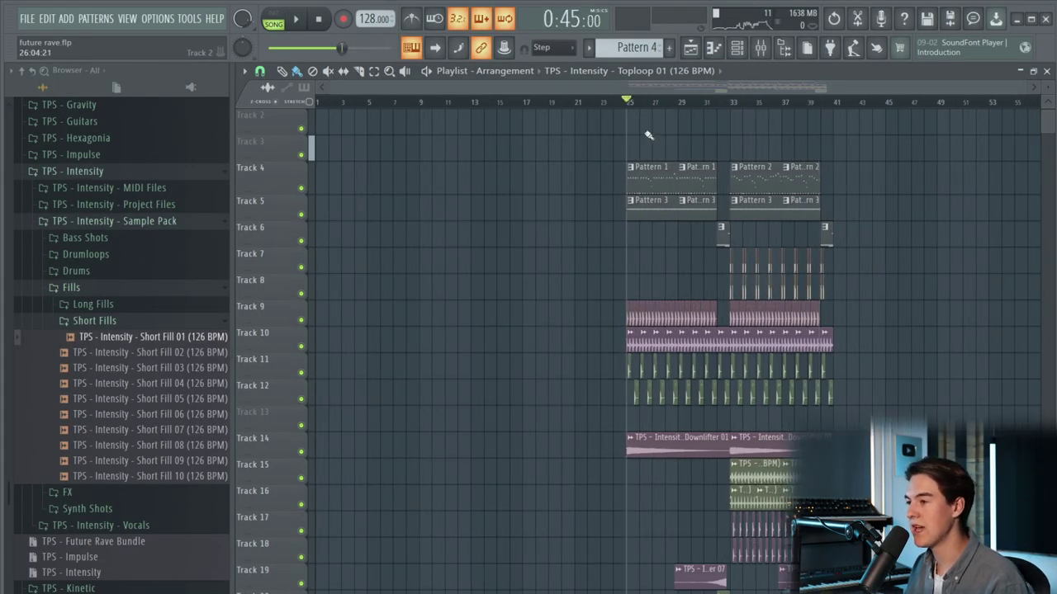
pyautogui.scroll(2, 648, 135)
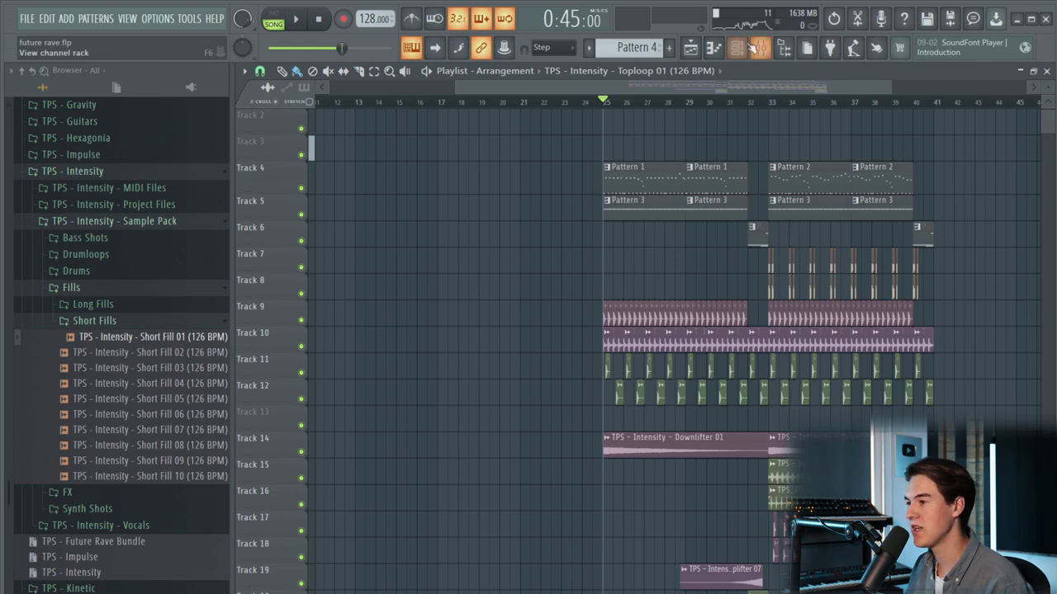
# - Create the empty Pattern 5 and add another Serum instrument to the channel rack
pyautogui.click(753, 47)
pyautogui.click(334, 176)
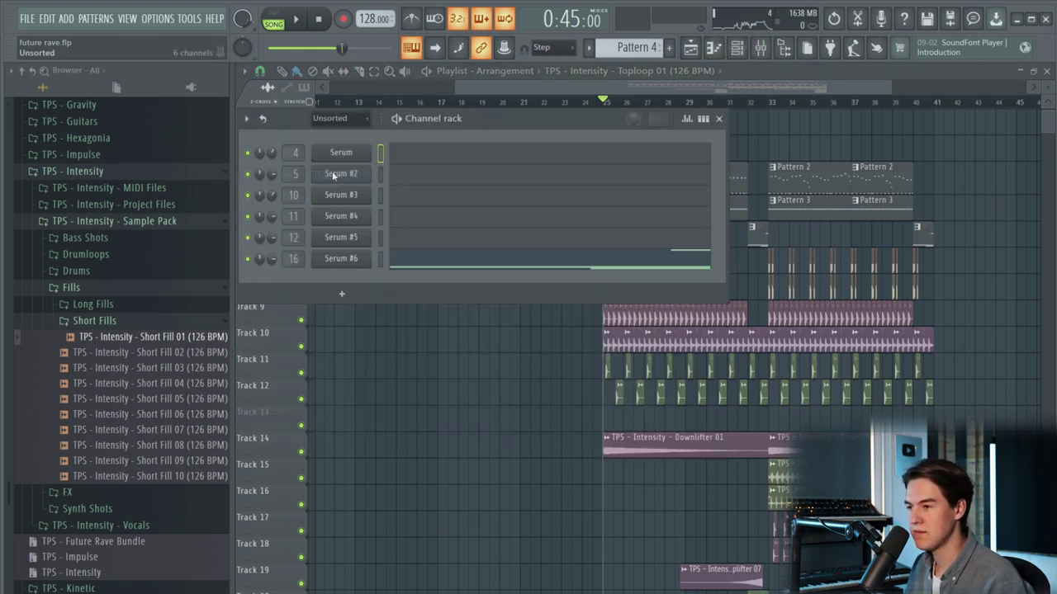
pyautogui.click(97, 19)
pyautogui.click(181, 40)
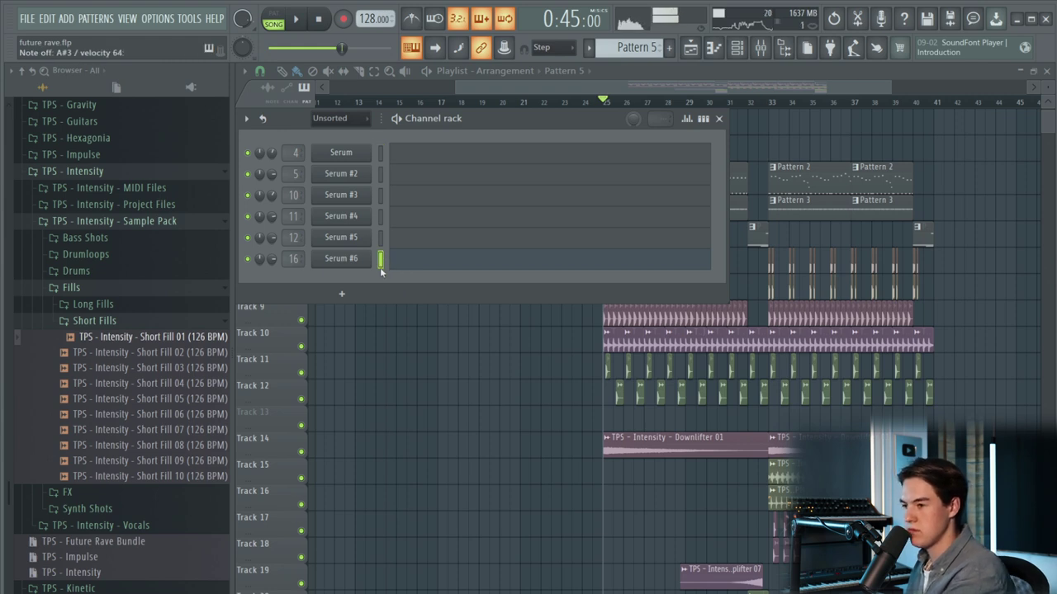
pyautogui.click(341, 294)
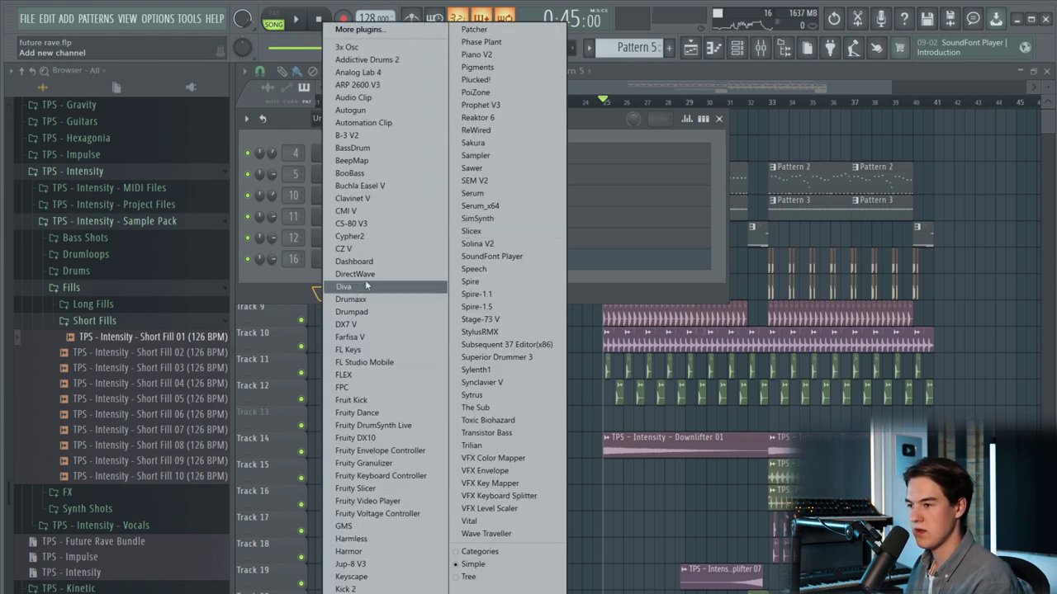
pyautogui.click(486, 193)
pyautogui.click(558, 145)
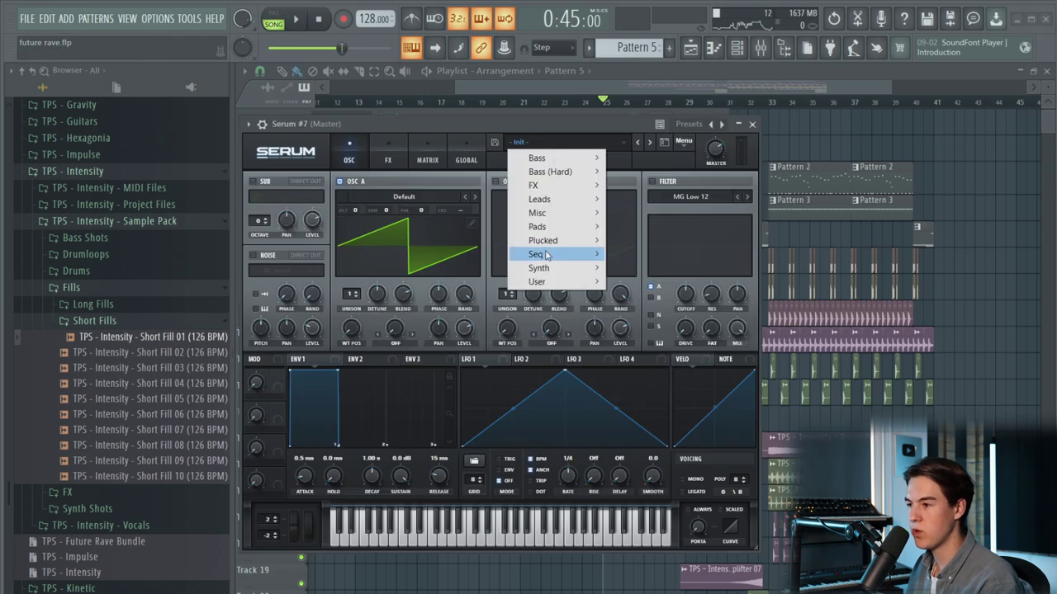
pyautogui.moveTo(549, 282)
pyautogui.click(773, 393)
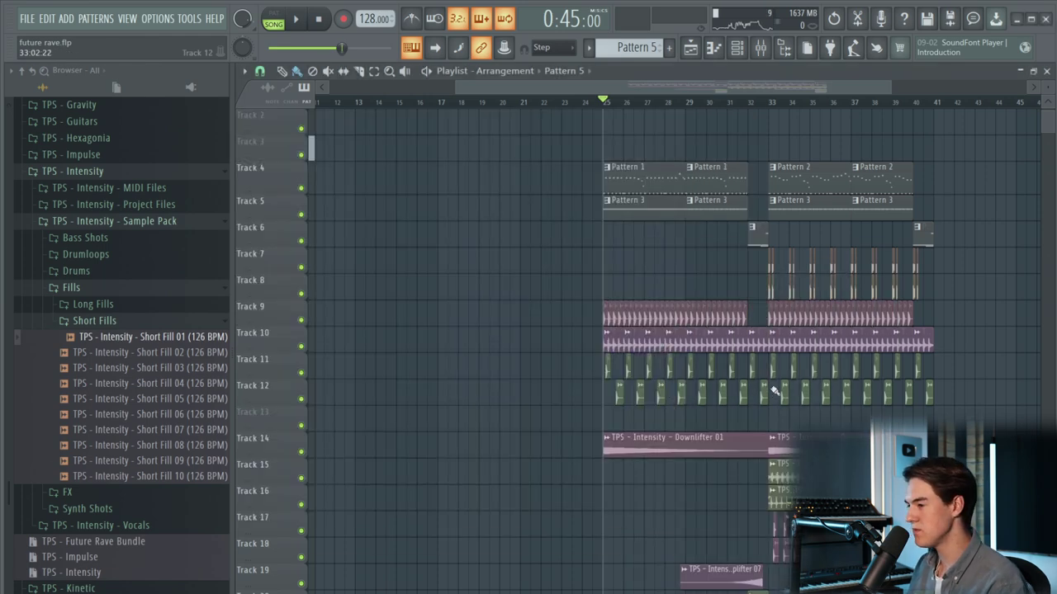
pyautogui.click(740, 50)
pyautogui.click(348, 279)
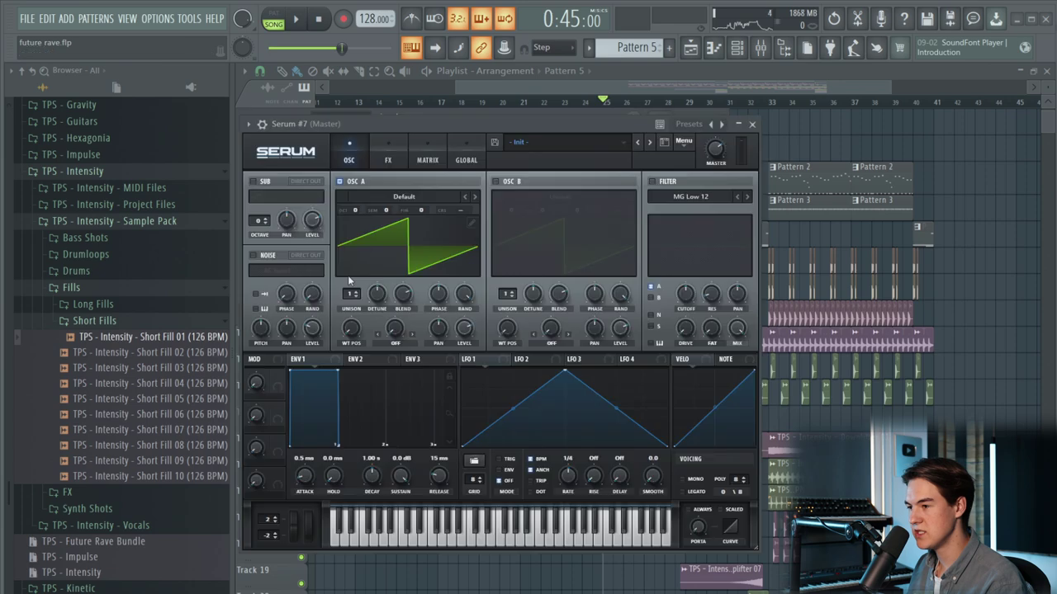
# - Load the BS - Reese 04 preset in Serum #7 and lower its filter cutoff slightly
pyautogui.click(528, 142)
pyautogui.moveTo(559, 281)
pyautogui.moveTo(743, 380)
pyautogui.click(885, 592)
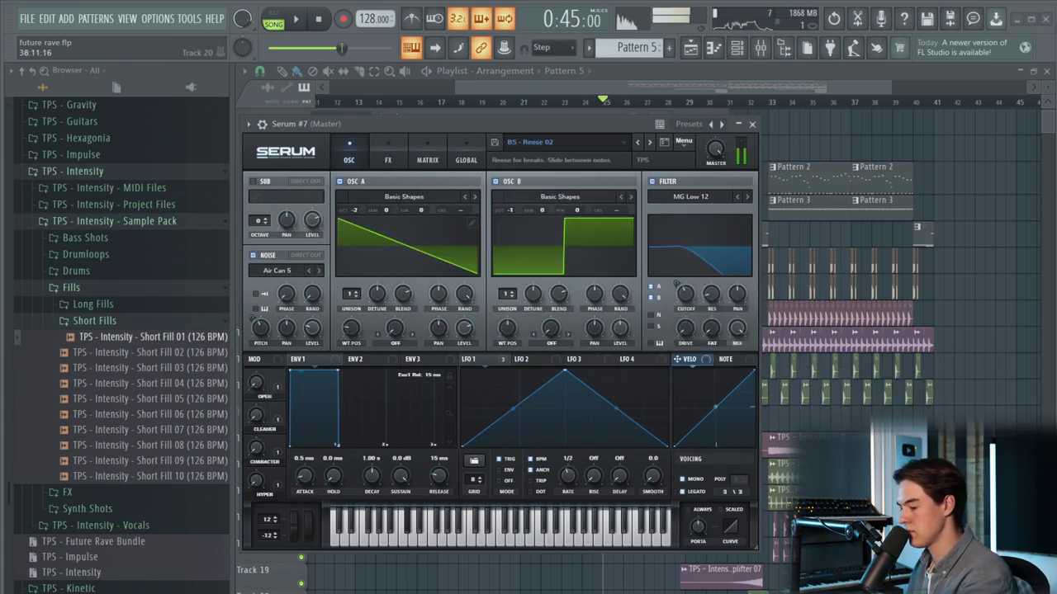
pyautogui.click(650, 143)
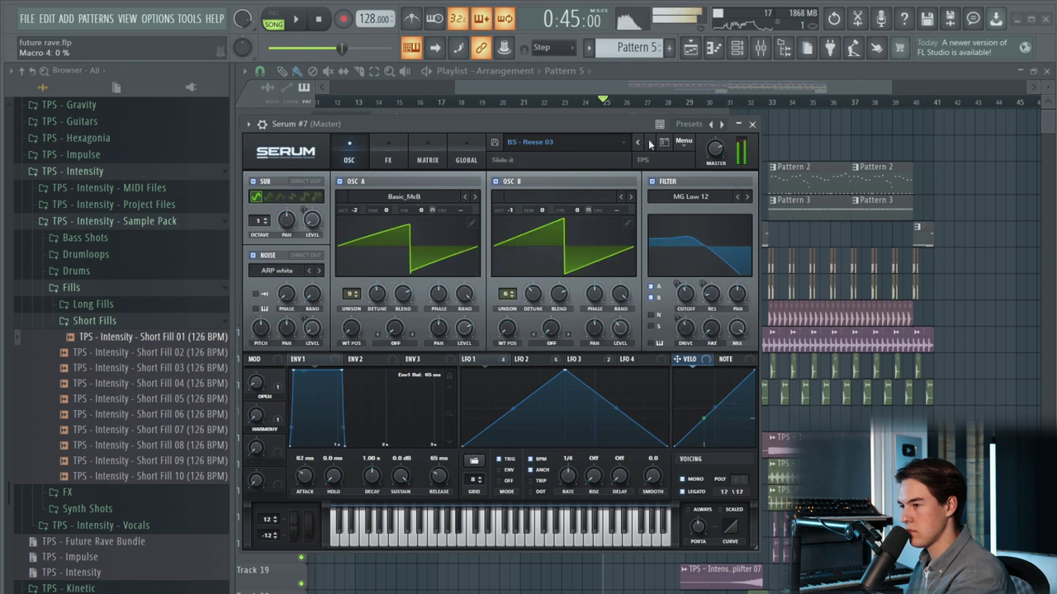
pyautogui.click(650, 144)
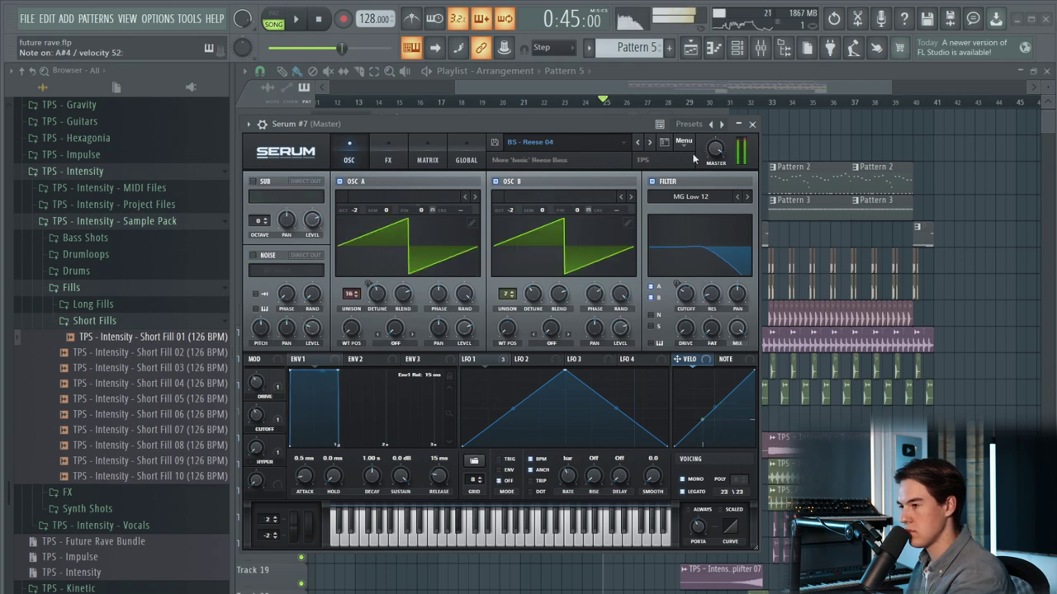
pyautogui.moveTo(685, 294); pyautogui.dragTo(685, 324)
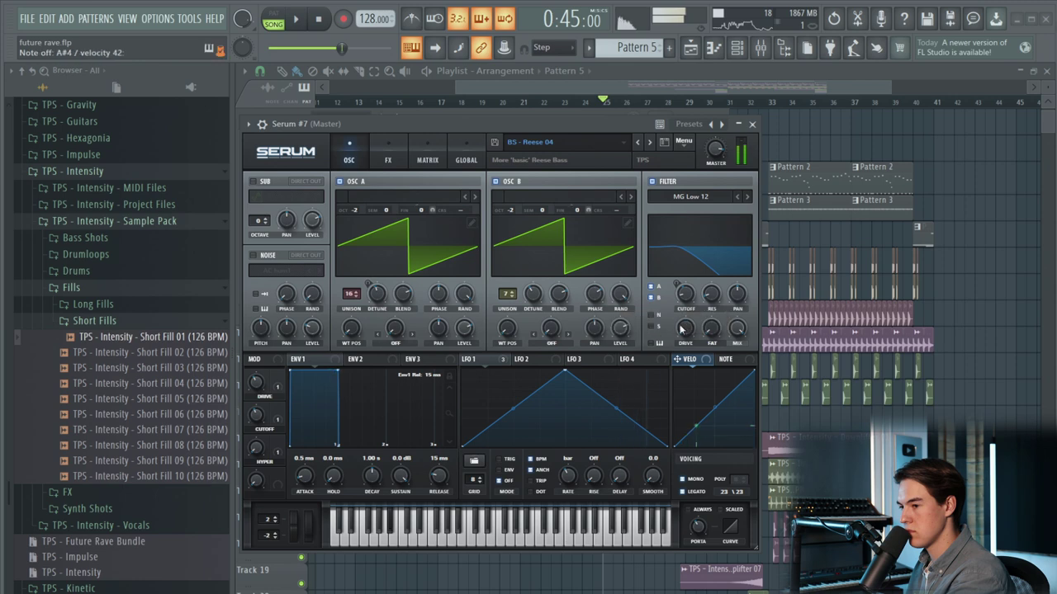
pyautogui.click(752, 125)
# - Draw a four-bar A#4 note from bar 1 in Serum #7's piano roll for Pattern 5
pyautogui.click(99, 18)
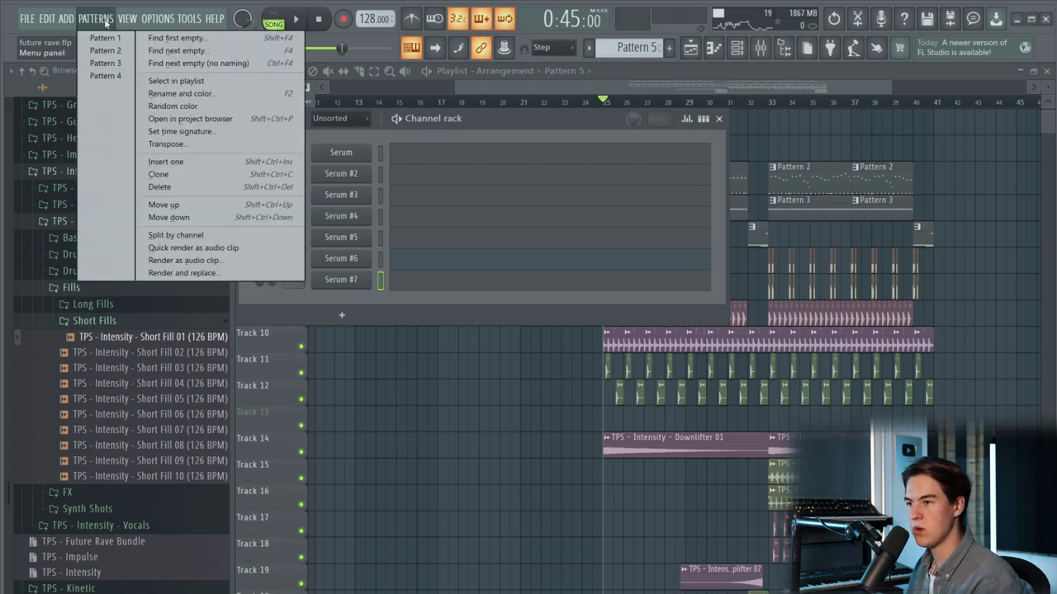
pyautogui.click(189, 38)
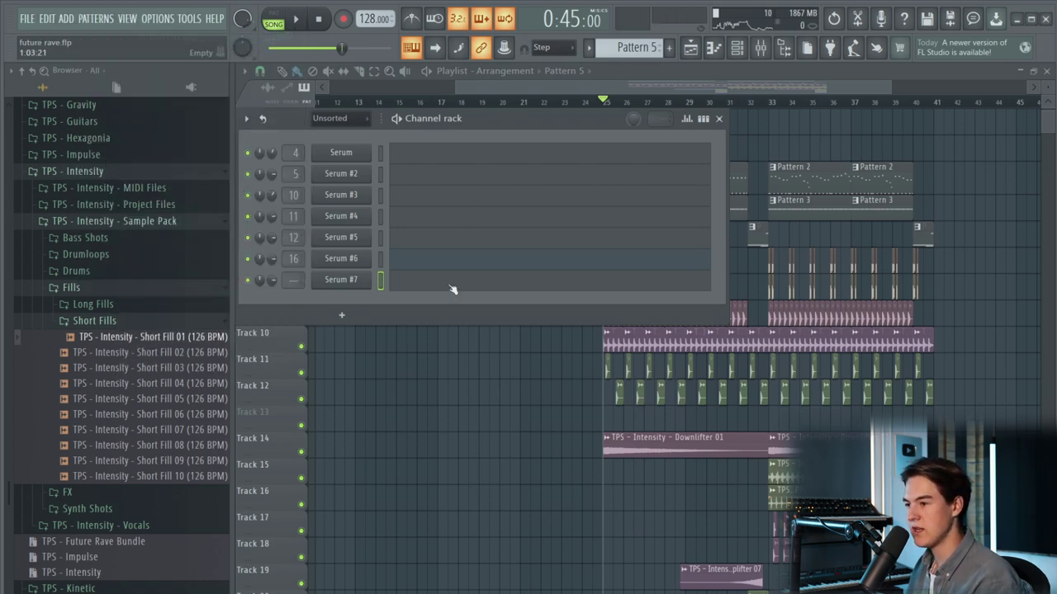
pyautogui.click(397, 281)
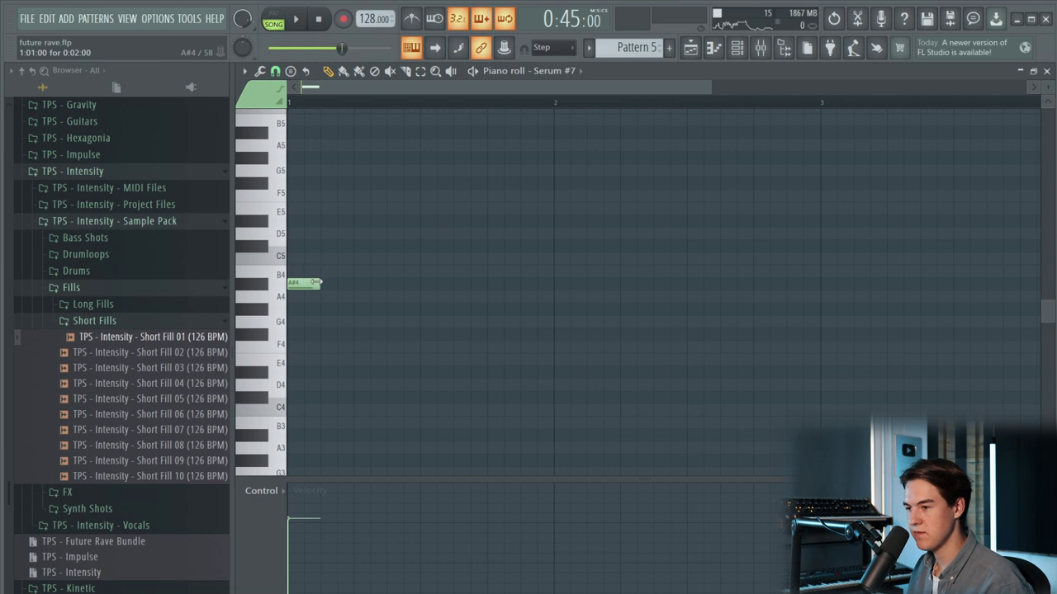
pyautogui.moveTo(315, 282); pyautogui.dragTo(614, 283)
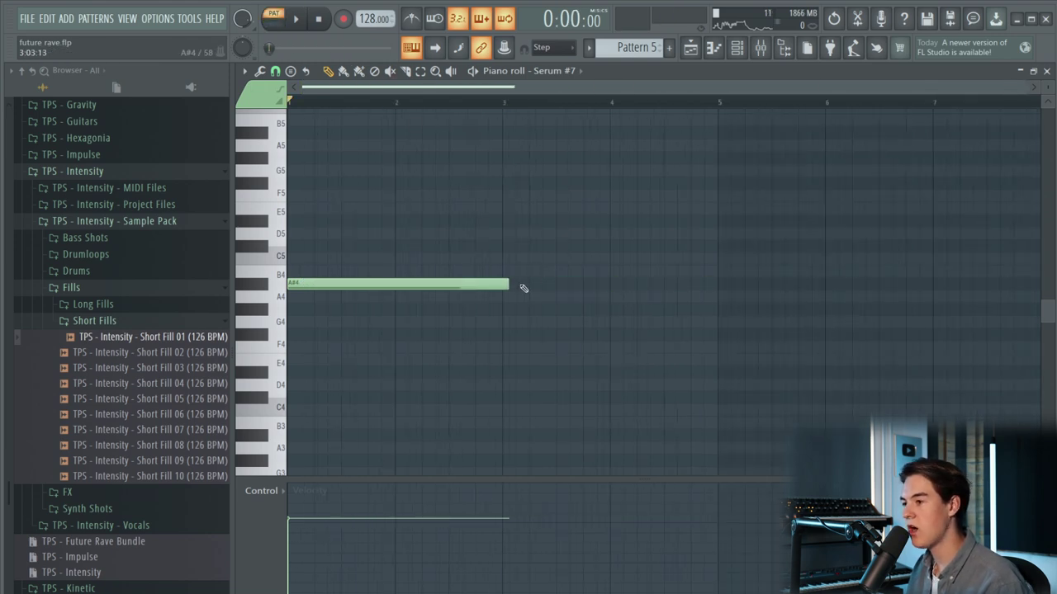
pyautogui.moveTo(511, 282); pyautogui.dragTo(754, 291)
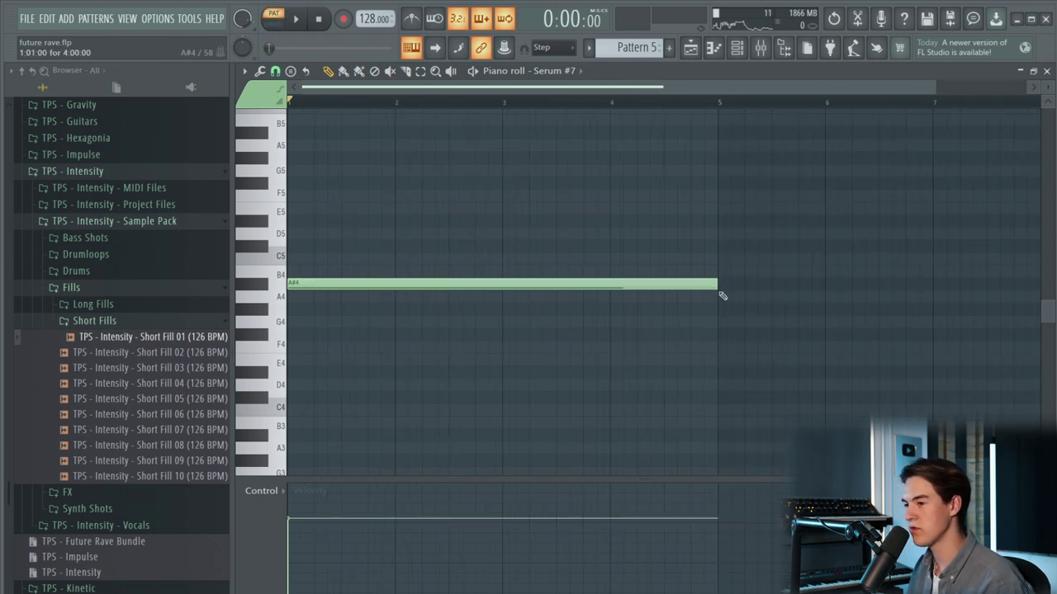
# - Add a second A#4 note at bar 5 and shorten it to two bars
pyautogui.press('space')
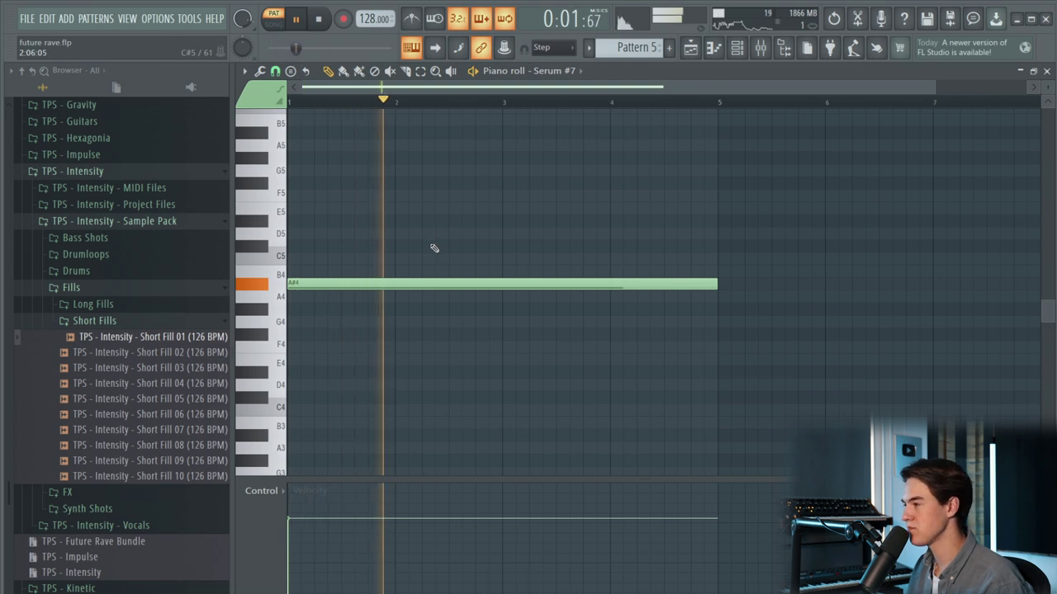
pyautogui.scroll(3, 587, 321)
pyautogui.click(721, 360)
pyautogui.scroll(-3, 561, 342)
pyautogui.scroll(-2, 608, 323)
pyautogui.scroll(2, 624, 324)
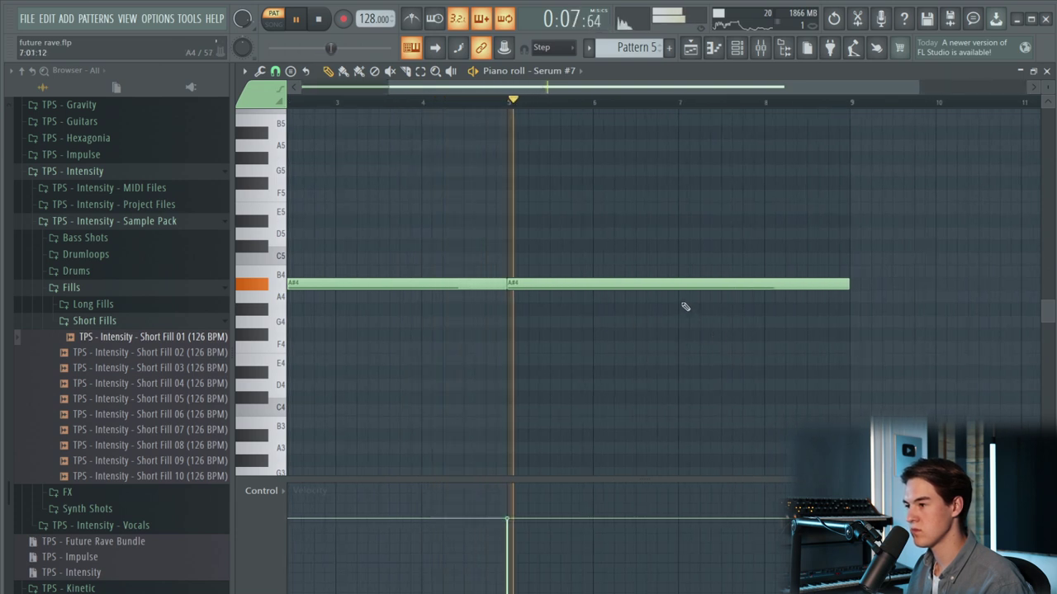
pyautogui.click(686, 296)
pyautogui.moveTo(847, 284); pyautogui.dragTo(680, 287)
pyautogui.press('space')
pyautogui.rightClick(696, 300)
# - Add an F#5 note at bar 7 and an F5 note at bar 8, each one bar long
pyautogui.moveTo(674, 206); pyautogui.dragTo(679, 183)
pyautogui.click(769, 196)
pyautogui.press('space')
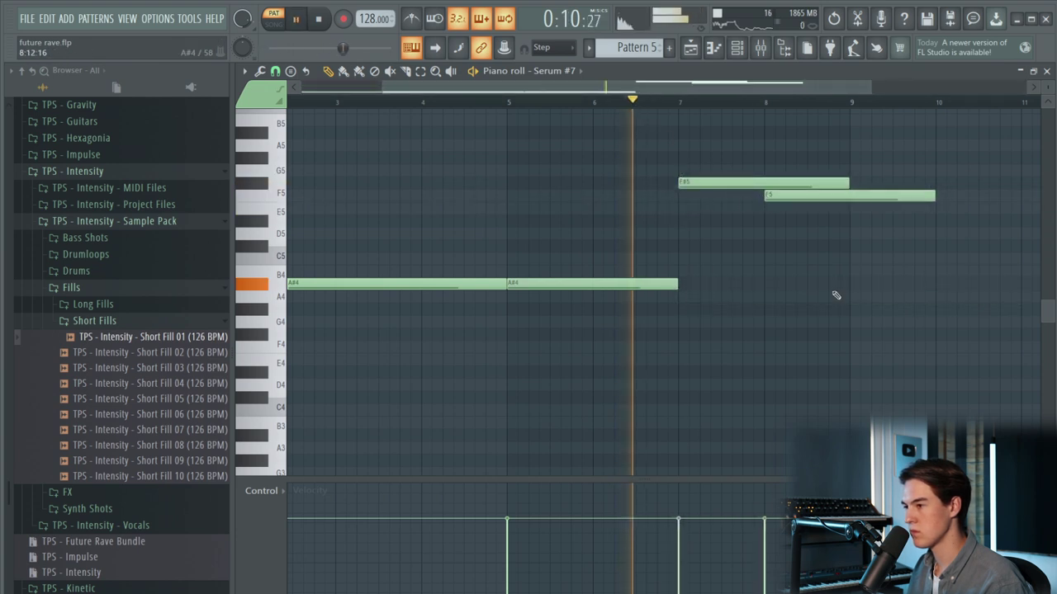
pyautogui.moveTo(934, 197); pyautogui.dragTo(765, 185)
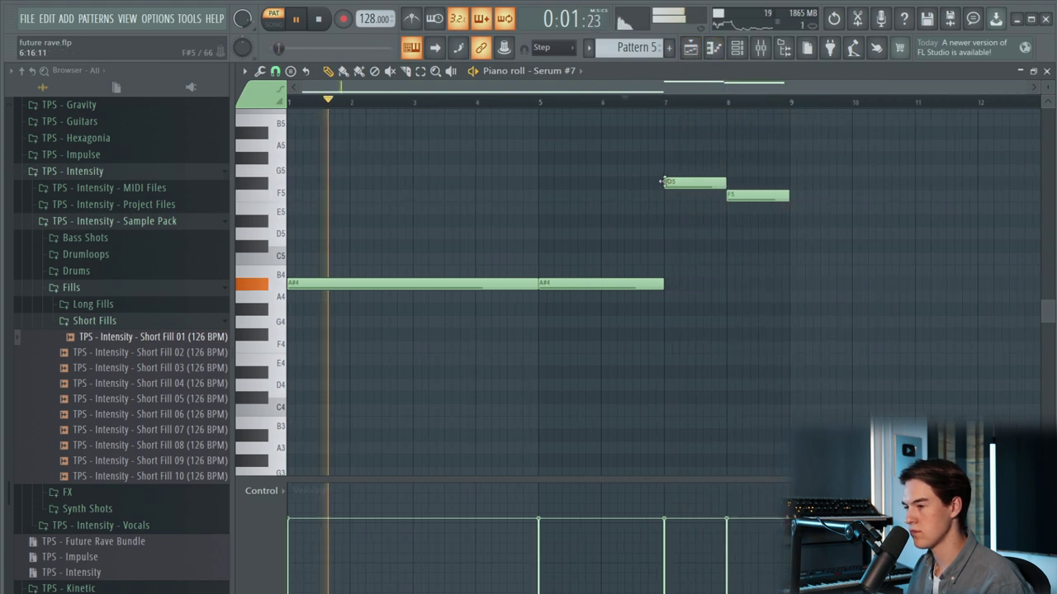
# - Place Pattern 5 on Track 5 of the playlist, starting at bar 9
pyautogui.click(690, 47)
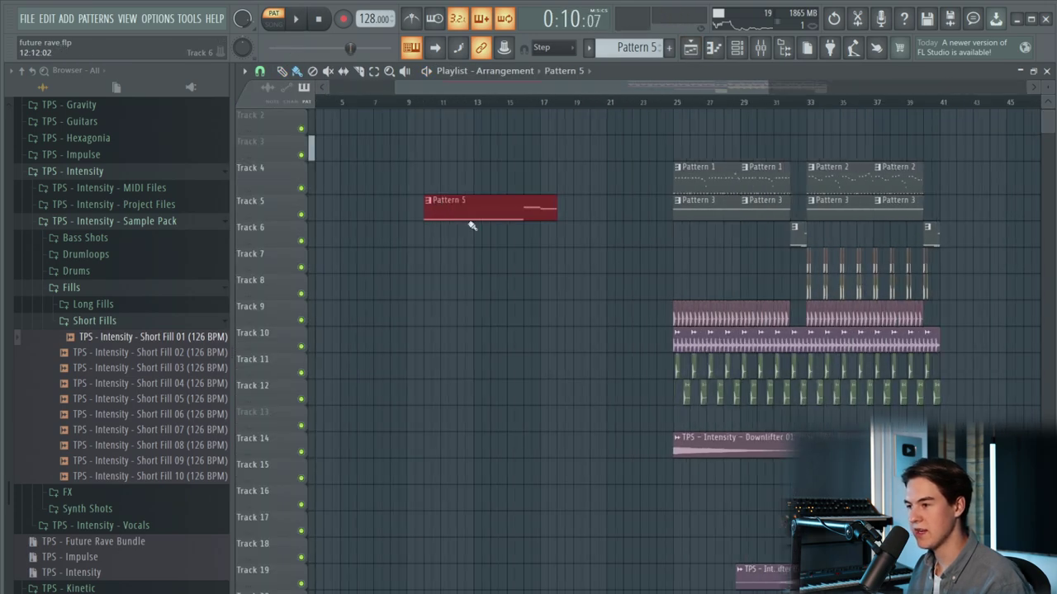
pyautogui.moveTo(471, 224); pyautogui.dragTo(589, 203)
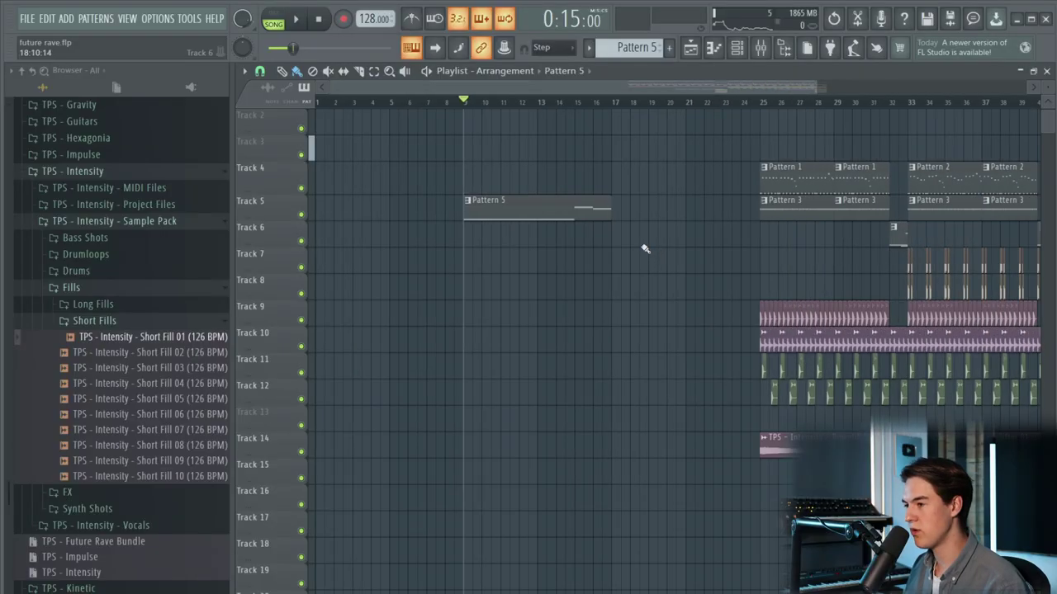
pyautogui.scroll(2, 635, 235)
# - Play the arrangement from bar 9 and move the Pattern 5 clip down to Track 6
pyautogui.press('space')
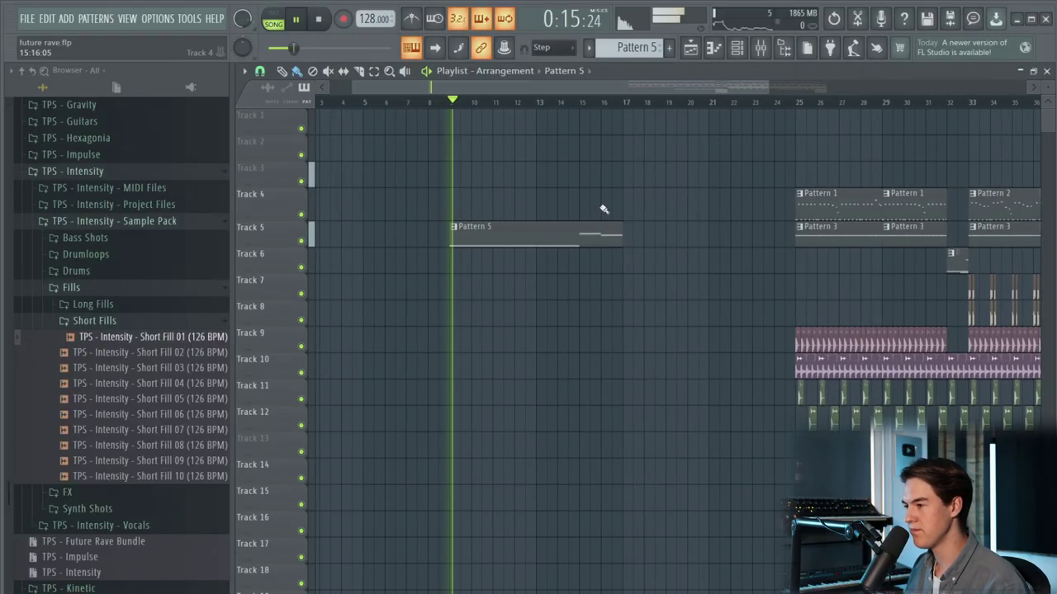
pyautogui.scroll(2, 573, 260)
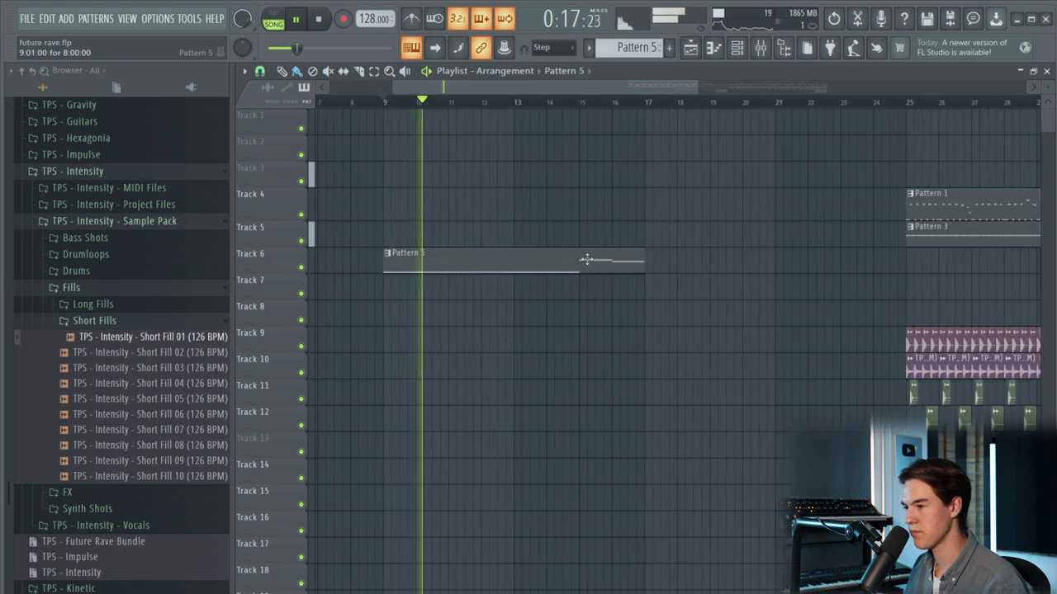
pyautogui.scroll(-2, 582, 261)
pyautogui.scroll(-1, 848, 218)
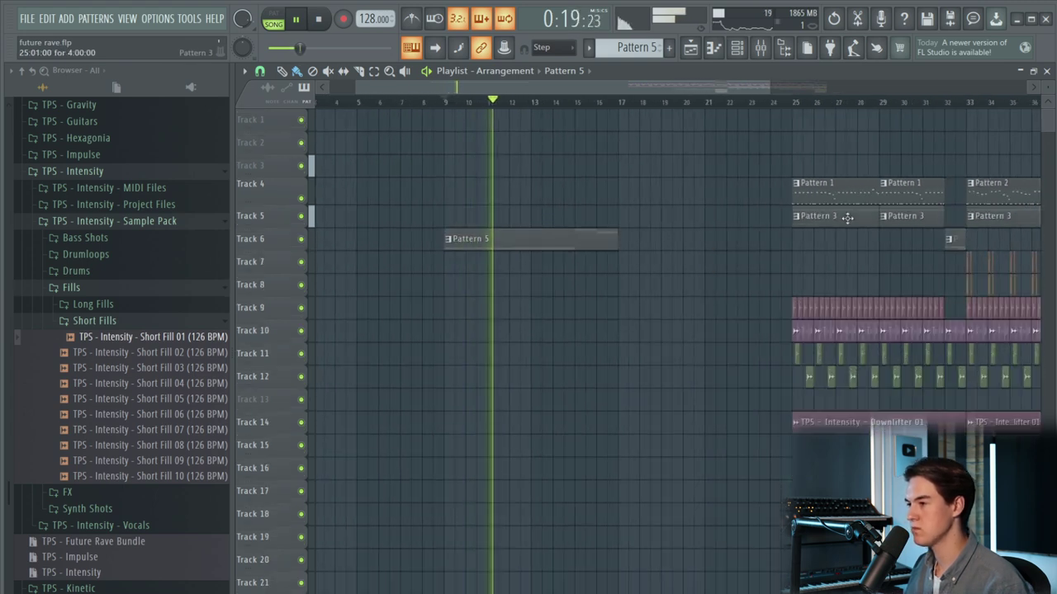
pyautogui.scroll(1, 512, 267)
pyautogui.scroll(1, 507, 272)
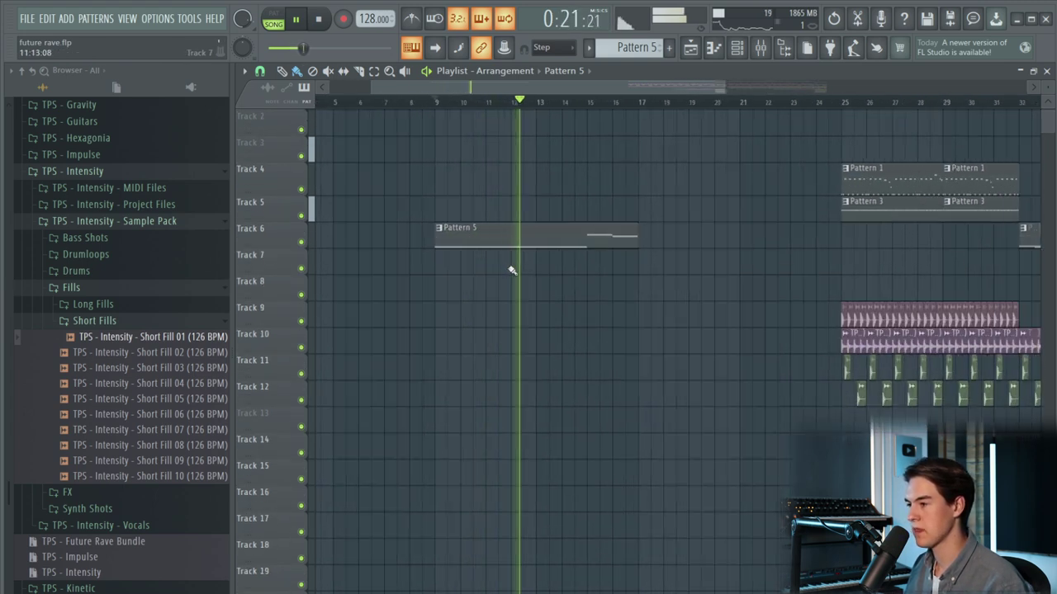
pyautogui.press('space')
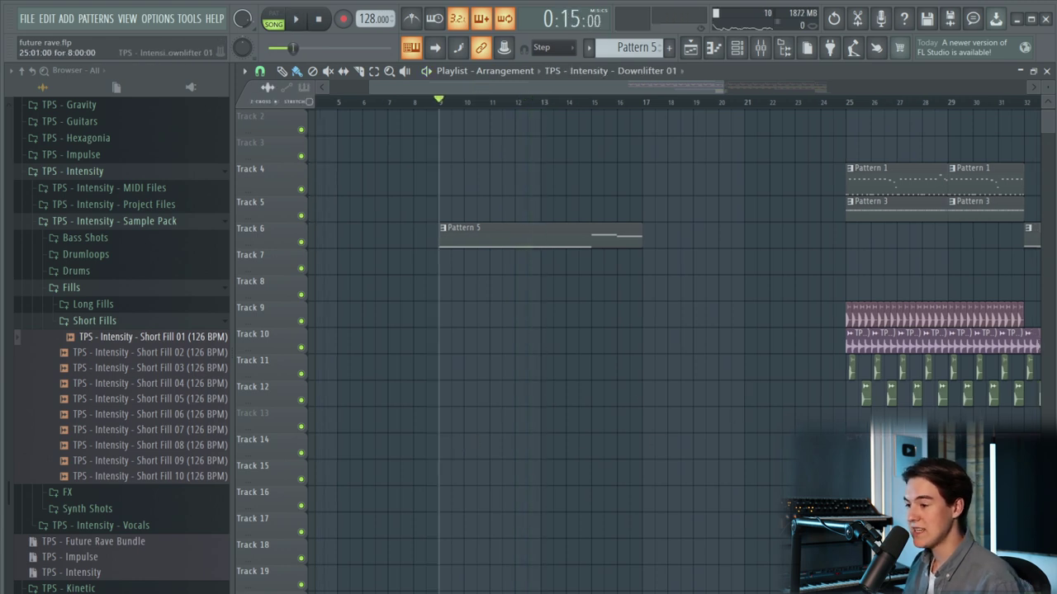
# - Place a unique copy of the Downlifter 01 clip on Track 14 at bar 9 and open its channel settings
pyautogui.click(447, 451)
pyautogui.click(443, 438)
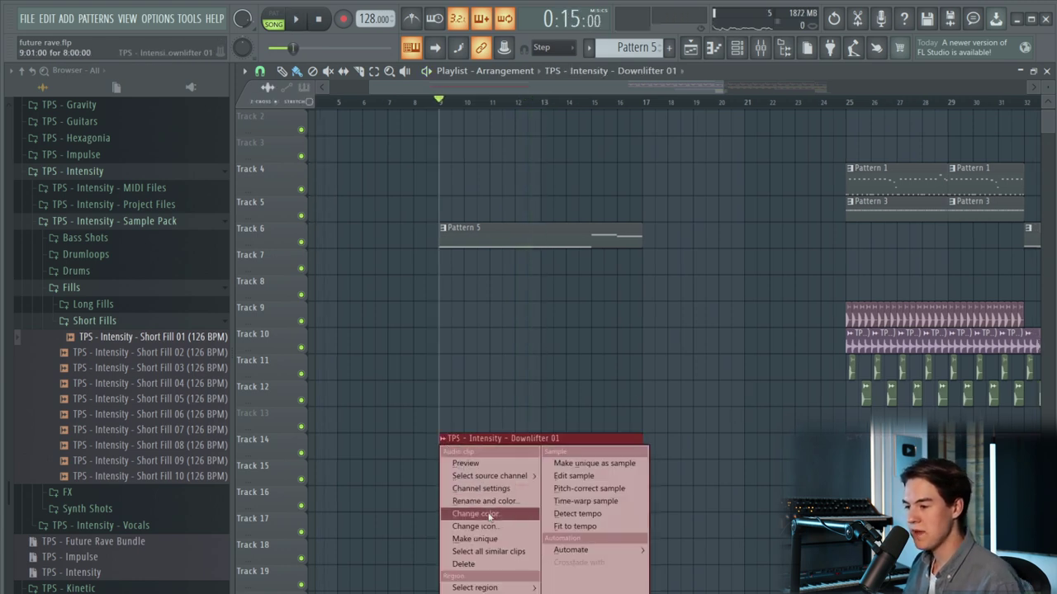
pyautogui.click(492, 538)
pyautogui.doubleClick(538, 441)
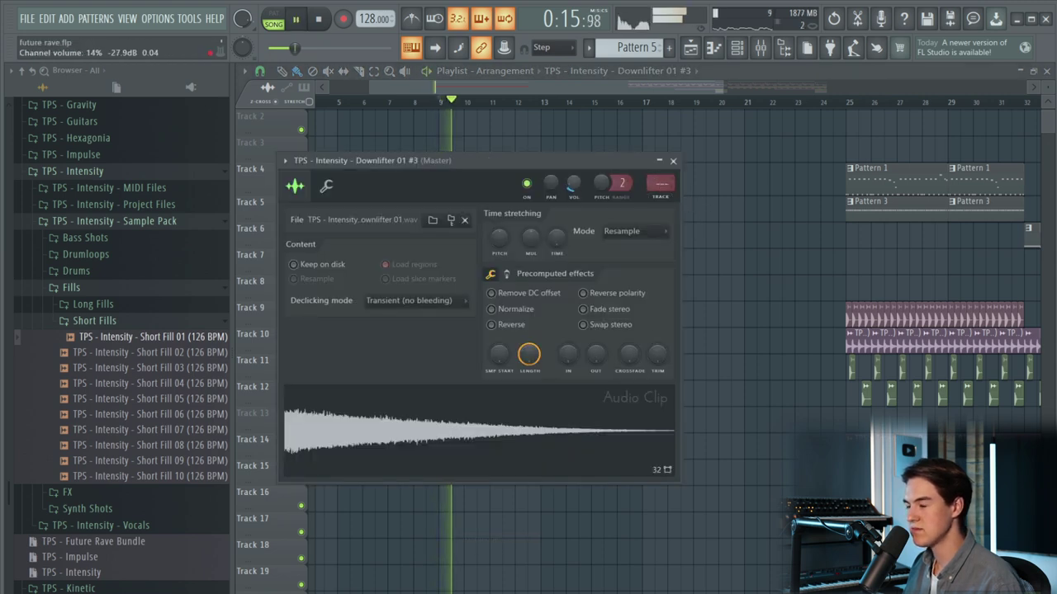
# - Close the downlifter's channel settings, stop playback and open the Intensity sample pack's FX Impacts folder in the browser
pyautogui.press('Escape')
pyautogui.press('space')
pyautogui.click(127, 322)
pyautogui.click(122, 343)
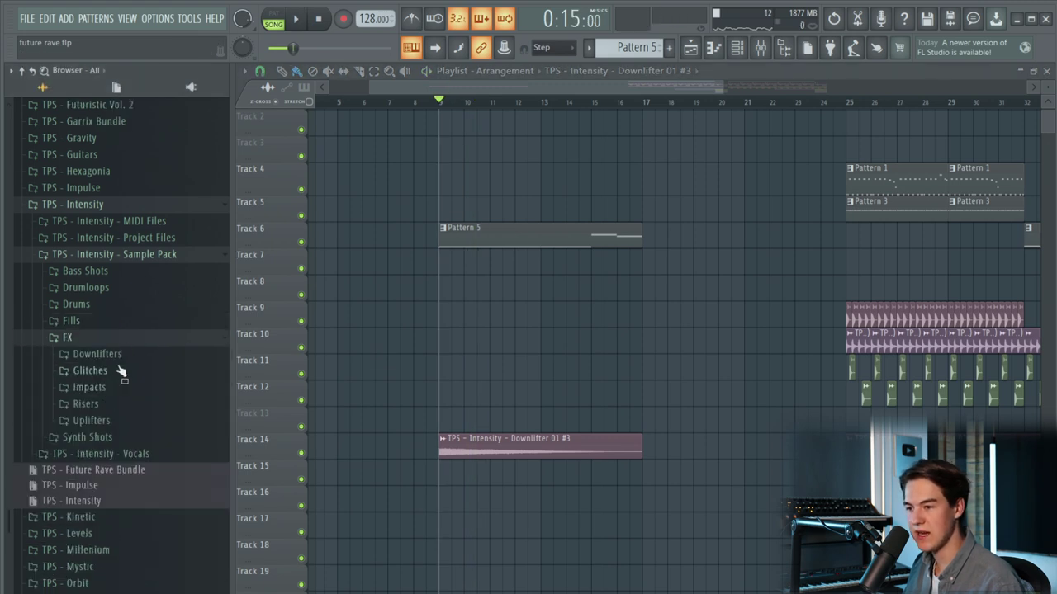
pyautogui.click(116, 393)
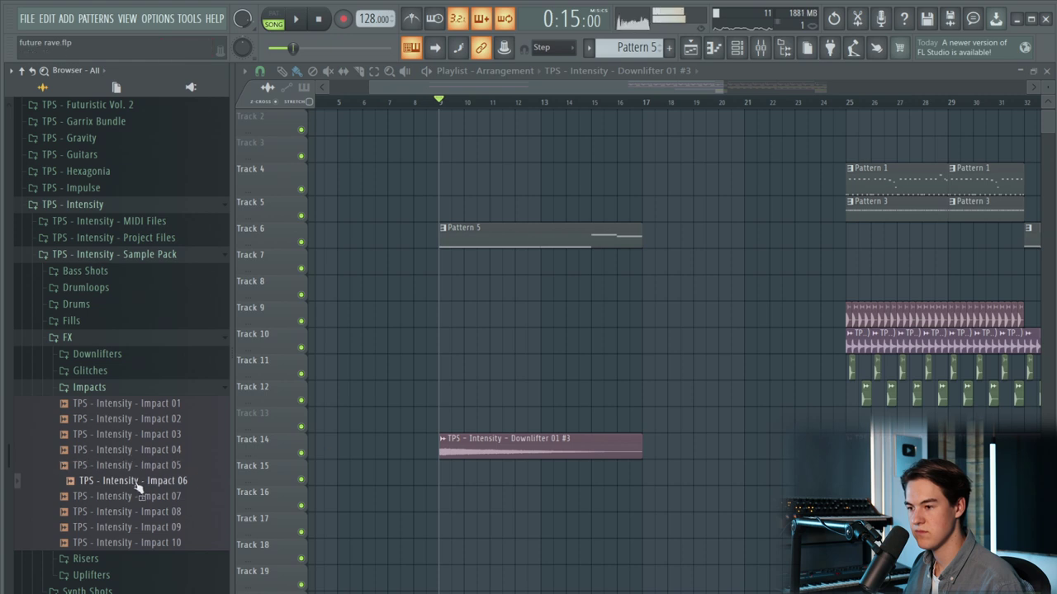
# - Place the Impact 05 sample on Track 13 just before bar 9, so its hit lands on bar 9
pyautogui.moveTo(149, 474); pyautogui.dragTo(421, 417)
pyautogui.scroll(5, 462, 425)
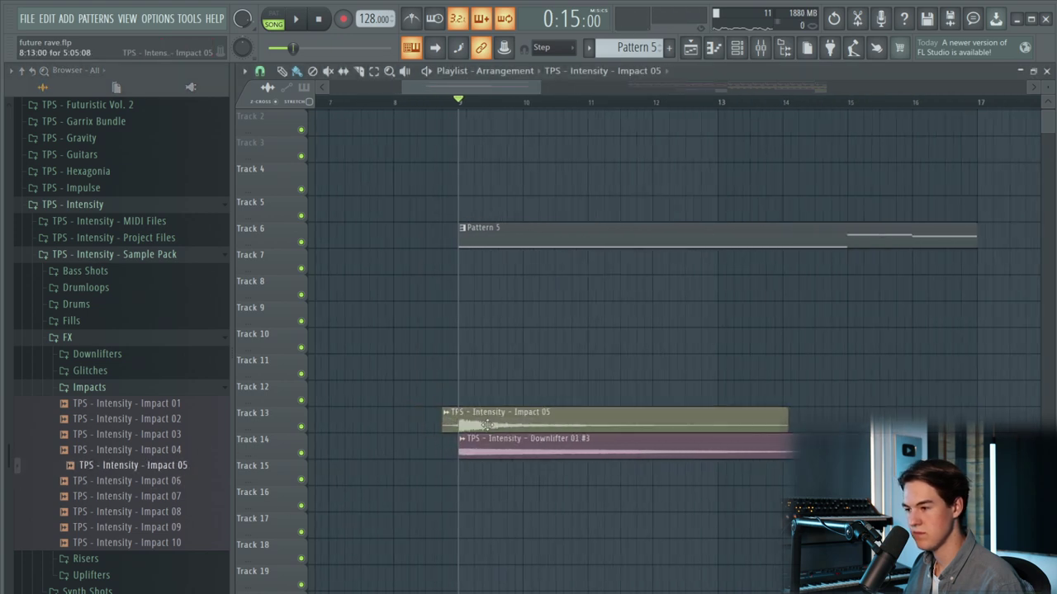
pyautogui.scroll(3, 476, 425)
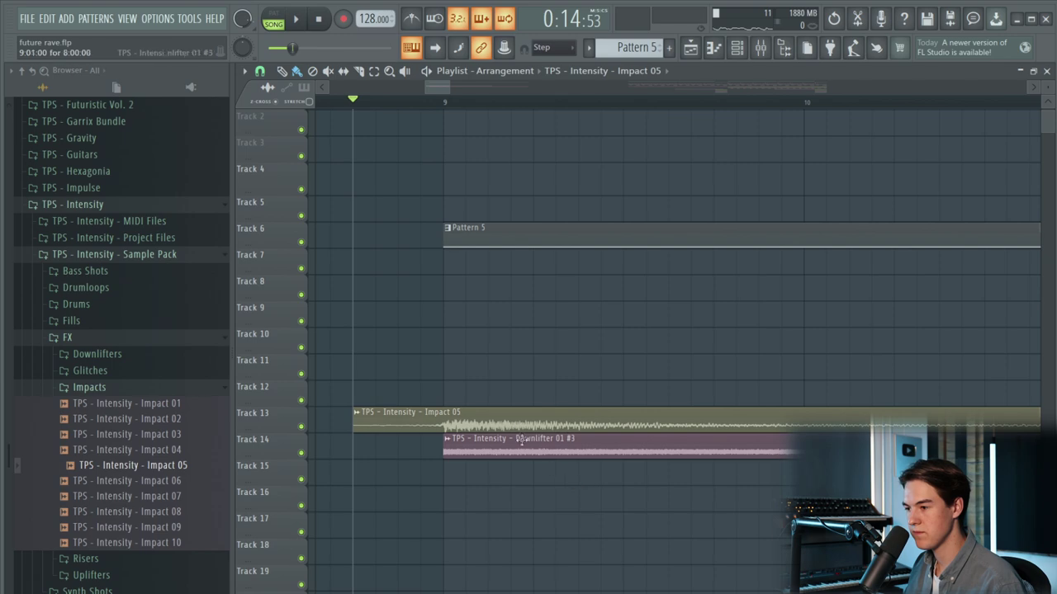
# - Set the Impact 05 channel volume to about 32% during playback and close its channel settings
pyautogui.doubleClick(536, 419)
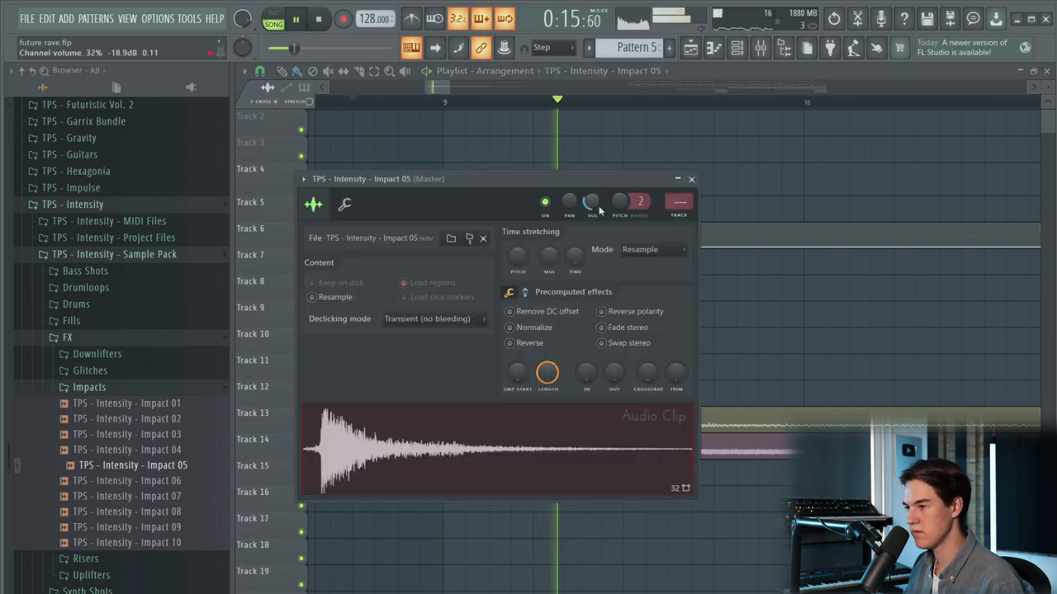
pyautogui.press('Escape')
pyautogui.scroll(-6, 496, 347)
pyautogui.scroll(1, 455, 425)
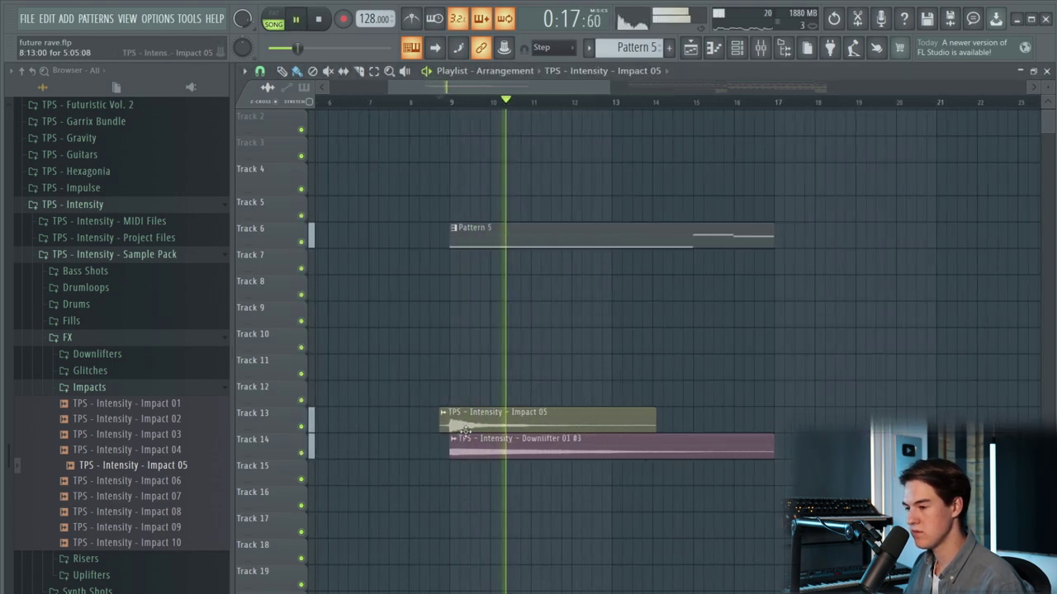
pyautogui.scroll(-2, 477, 424)
pyautogui.scroll(1, 496, 429)
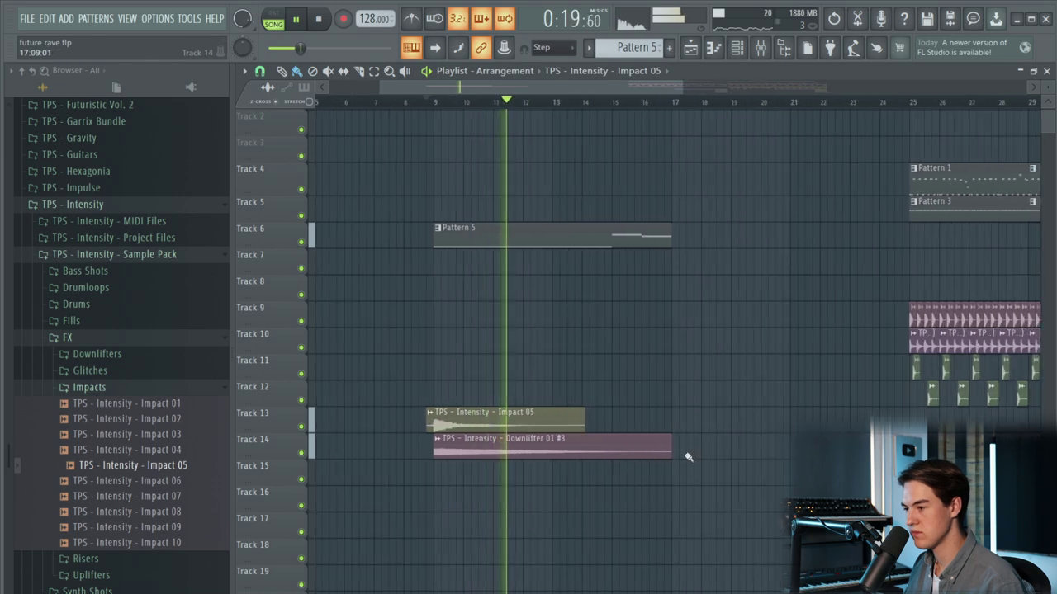
# - Move the Impact 05 clip to Track 15 and duplicate it with the bar 9 downlifter clip for bar 17
pyautogui.scroll(-2, 584, 462)
pyautogui.moveTo(531, 433); pyautogui.dragTo(606, 435)
pyautogui.scroll(2, 548, 491)
pyautogui.scroll(-3, 499, 444)
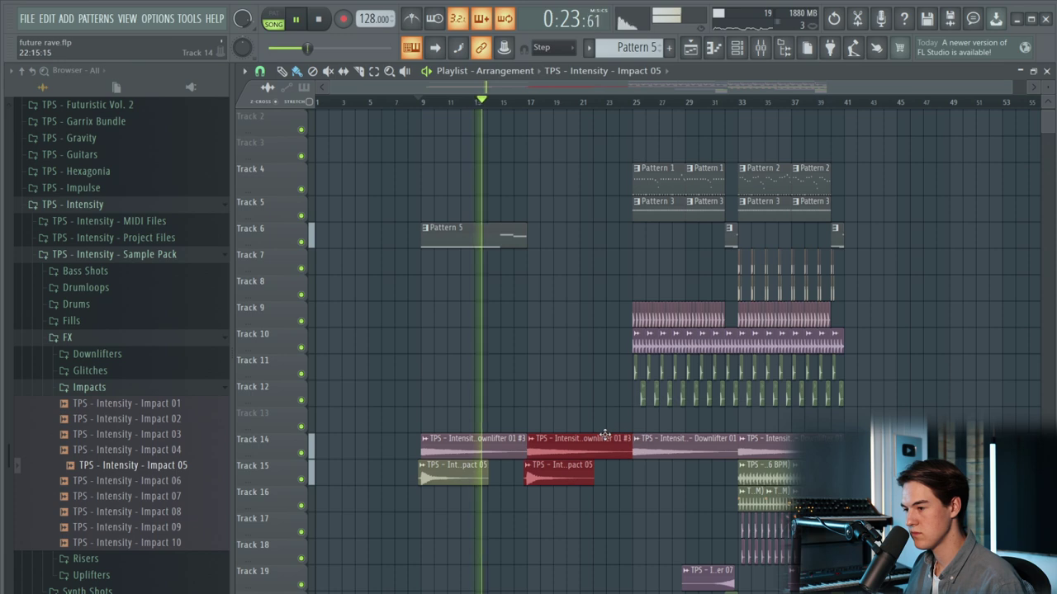
pyautogui.scroll(2, 601, 462)
pyautogui.keyDown('ctrl'); pyautogui.click(657, 514); pyautogui.keyUp('ctrl')
pyautogui.scroll(2, 354, 306)
pyautogui.scroll(1, 548, 146)
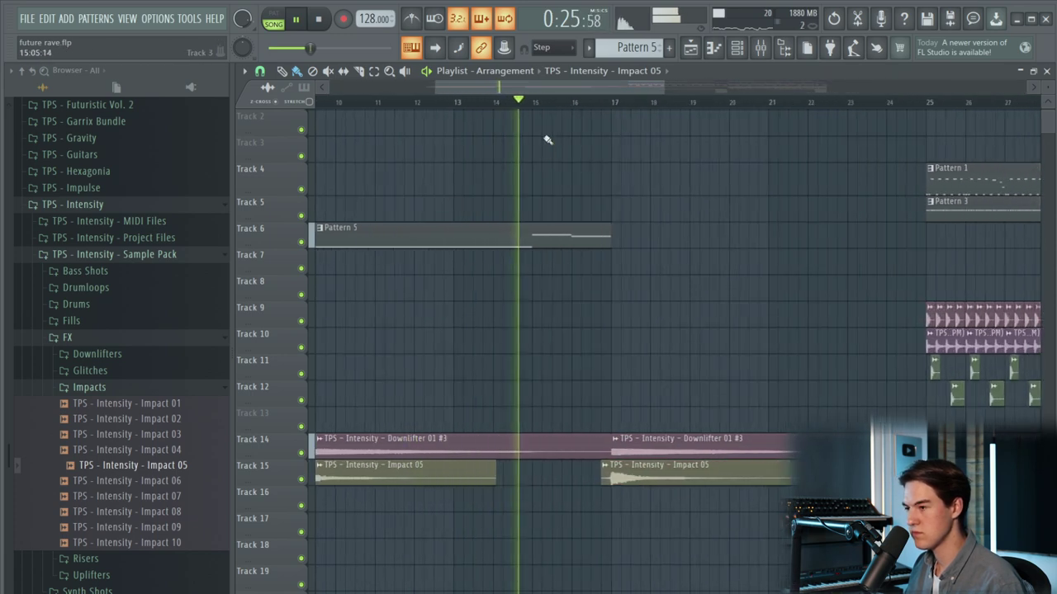
pyautogui.moveTo(537, 88); pyautogui.dragTo(498, 98)
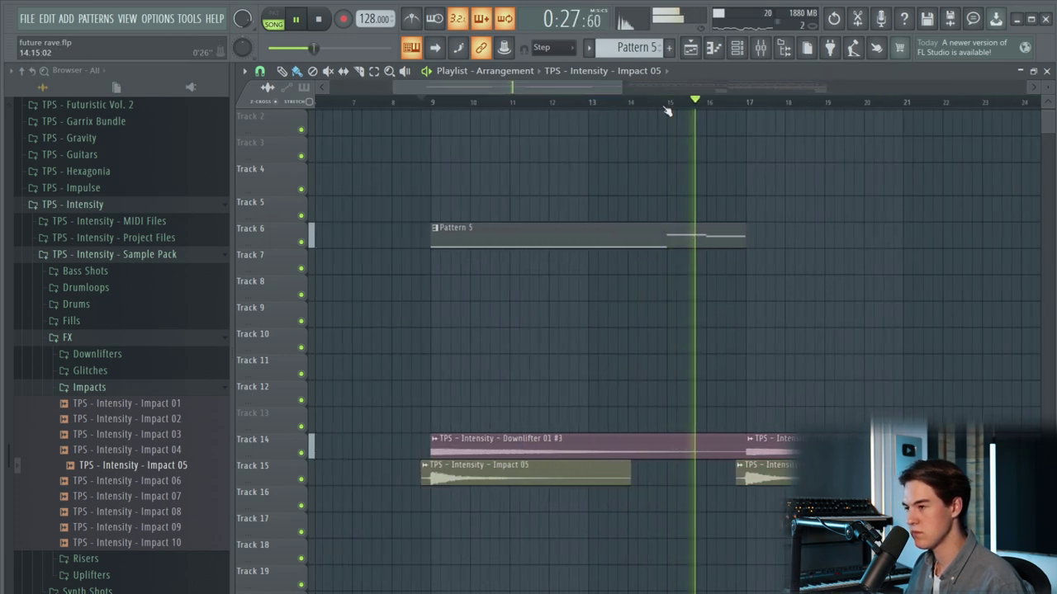
# - Audition The Future and Tonight BbMin from the Intensity Vocals folder and place Tonight BbMin on Track 5 at bar 9
pyautogui.press('space')
pyautogui.click(120, 347)
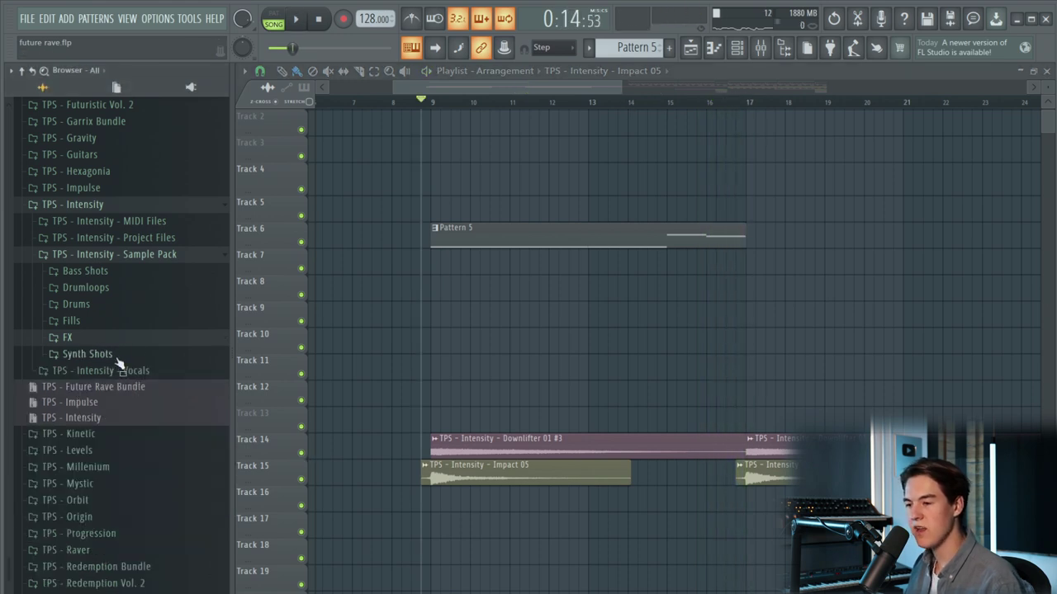
pyautogui.click(122, 372)
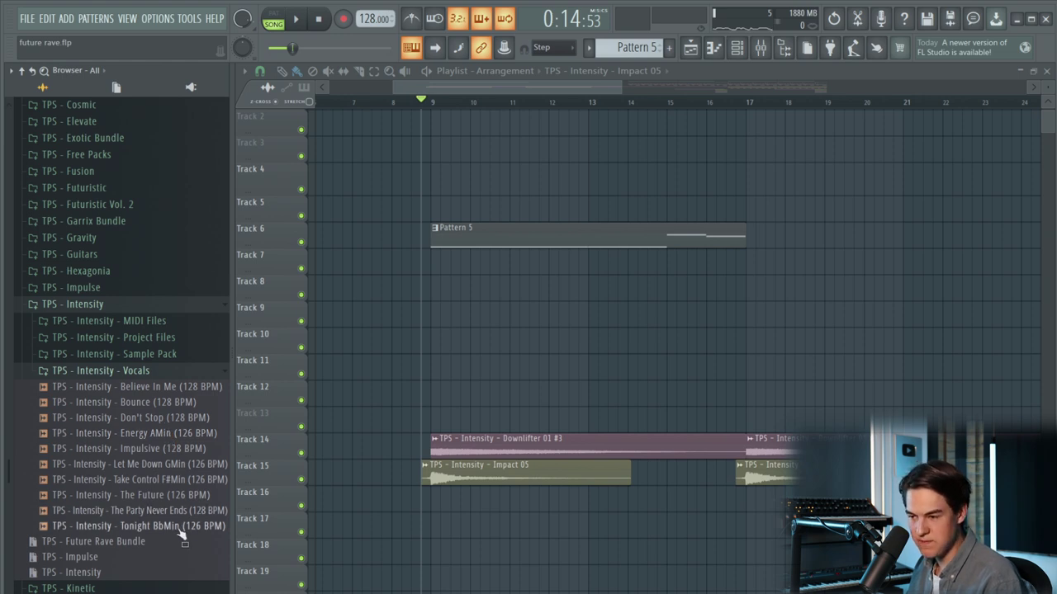
pyautogui.click(190, 495)
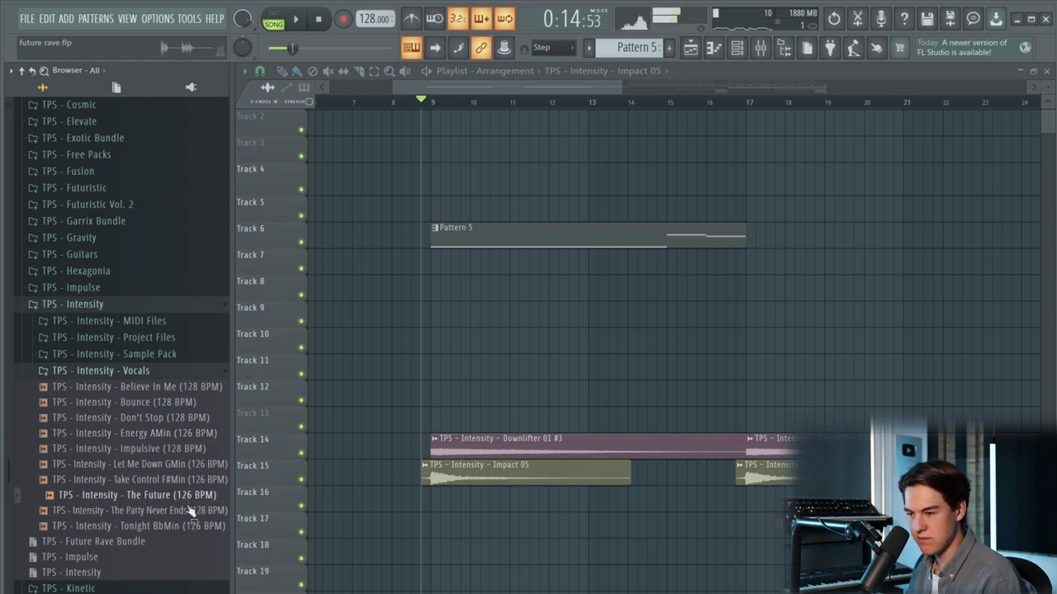
pyautogui.click(196, 525)
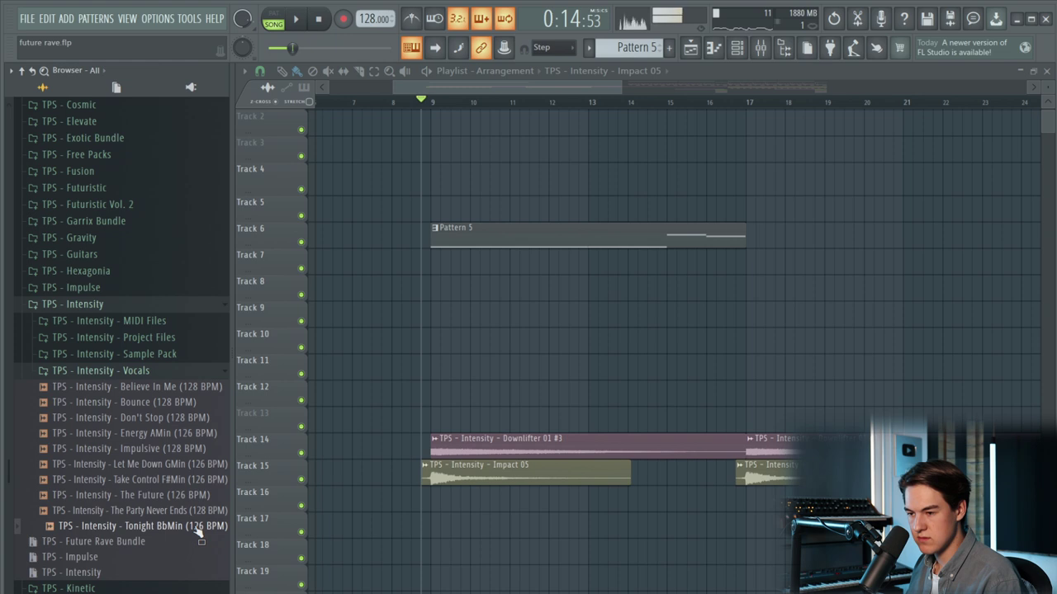
pyautogui.moveTo(198, 532); pyautogui.dragTo(431, 208)
pyautogui.scroll(3, 408, 129)
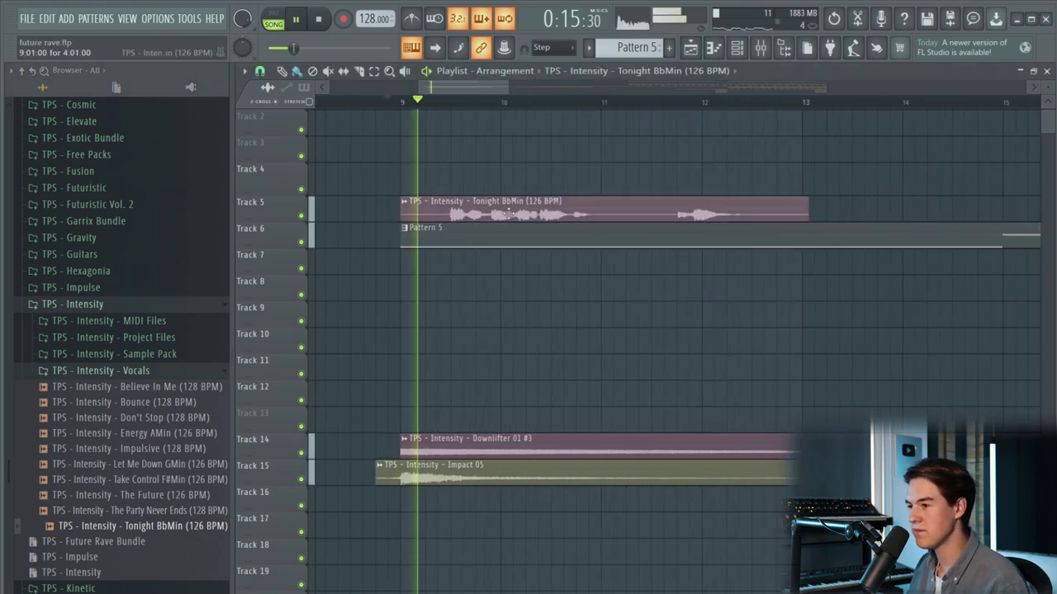
# - Set the Tonight BbMin vocal's time stretching mode to Stretch and its channel volume to about 44%
pyautogui.doubleClick(638, 210)
pyautogui.click(673, 283)
pyautogui.click(660, 306)
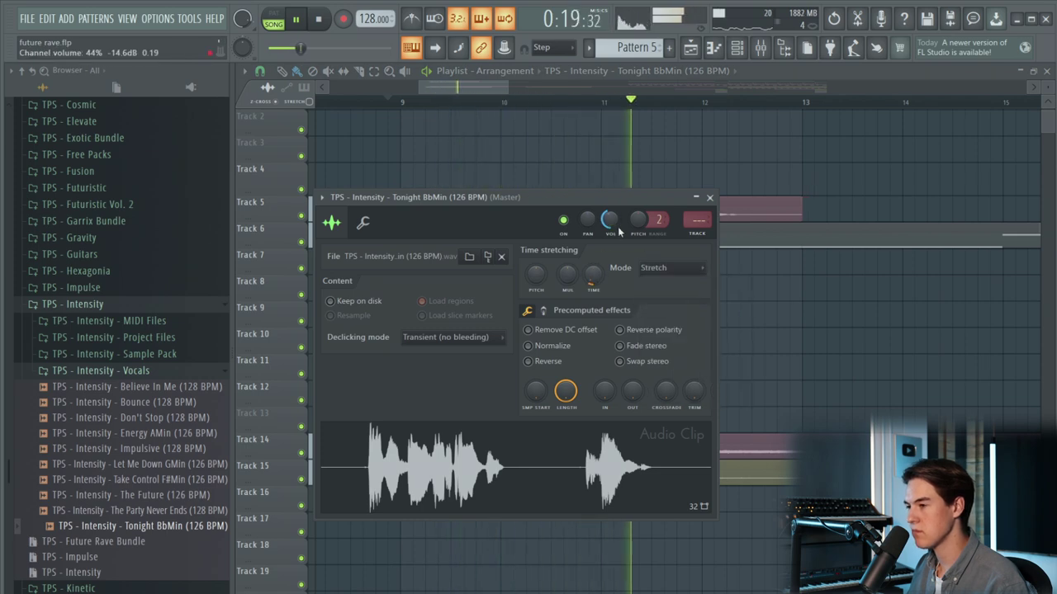
pyautogui.click(710, 198)
# - Repeat the Tonight BbMin vocal clip at bar 13 on Track 5
pyautogui.scroll(-4, 505, 206)
pyautogui.scroll(2, 549, 210)
pyautogui.click(653, 213)
pyautogui.moveTo(652, 213); pyautogui.dragTo(640, 213)
pyautogui.scroll(-3, 644, 256)
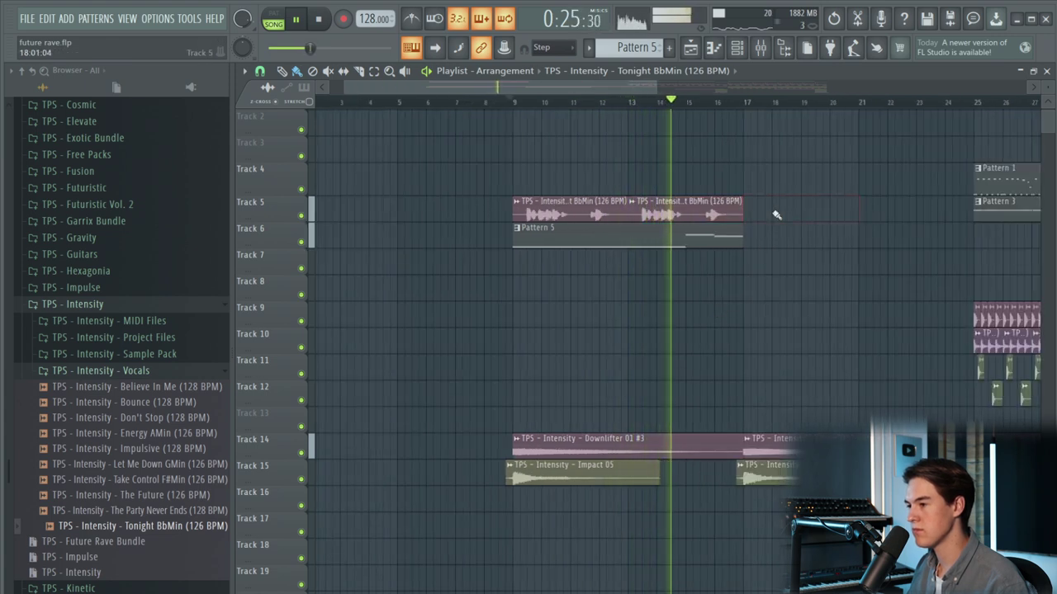
# - Select both Tonight BbMin vocal clips and move them up to Track 2
pyautogui.scroll(-2, 750, 232)
pyautogui.moveTo(686, 216); pyautogui.dragTo(527, 205)
pyautogui.hotkey('shift', 'Up')
pyautogui.hotkey('shift', 'Up')
pyautogui.hotkey('shift', 'Up')
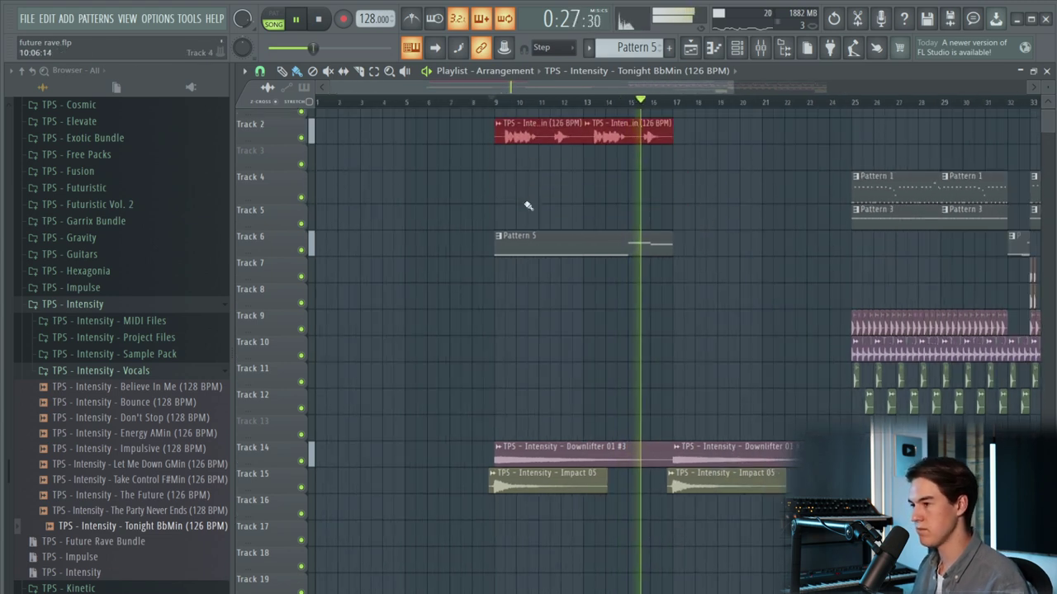
# - Open Pattern 5 in the piano roll, remove the F#5 note and extend the second A#4 note to bar 8
pyautogui.scroll(3, 641, 181)
pyautogui.click(588, 104)
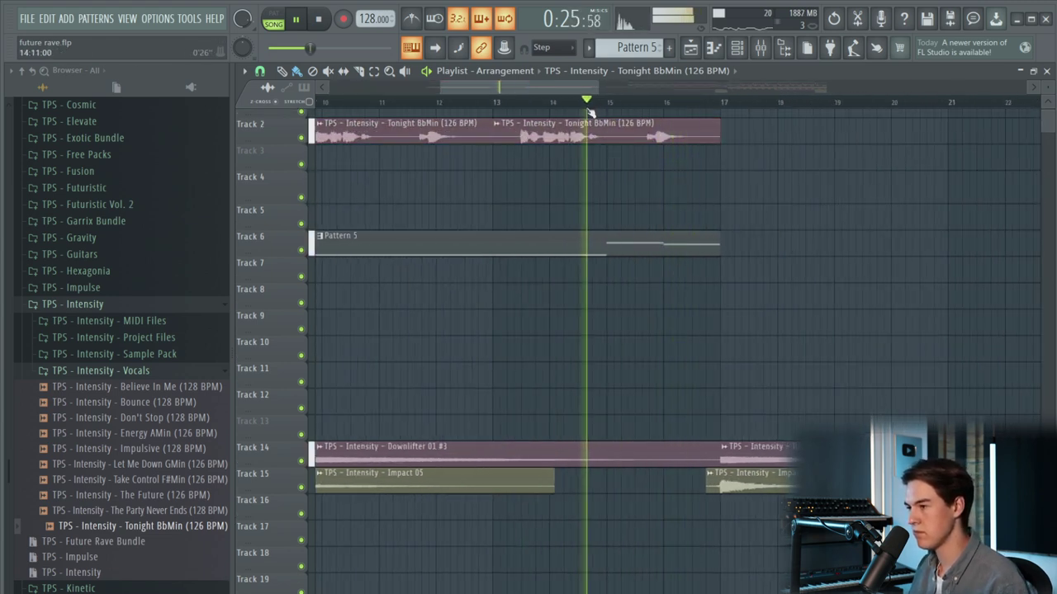
pyautogui.doubleClick(633, 248)
pyautogui.press('space')
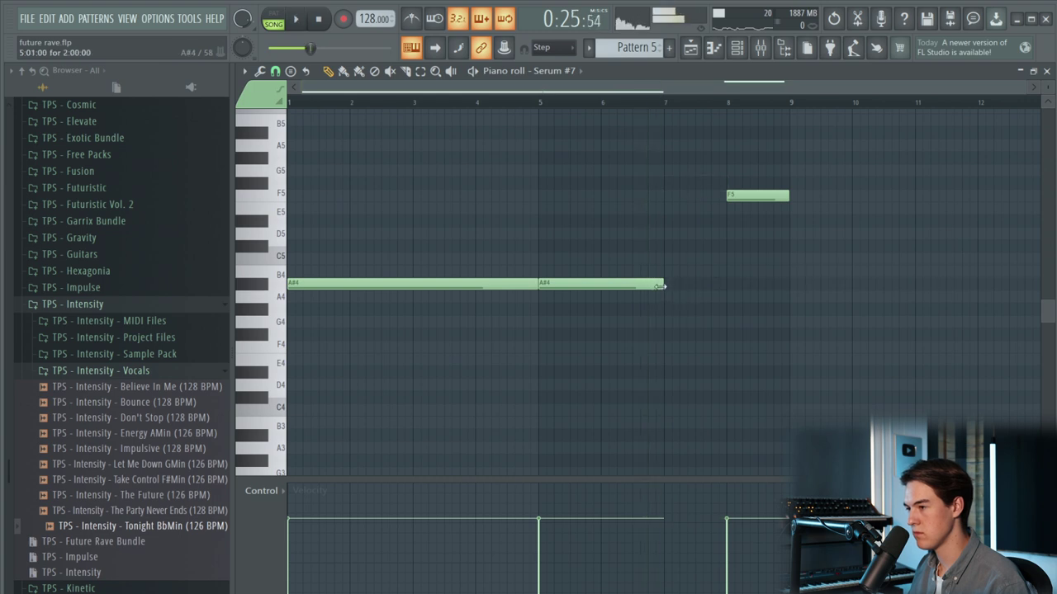
pyautogui.moveTo(661, 286); pyautogui.dragTo(724, 288)
pyautogui.press('space')
pyautogui.press('space')
# - Replace the F5 note at bar 8 with an F#4 note
pyautogui.moveTo(742, 235); pyautogui.dragTo(726, 333)
pyautogui.rightClick(760, 196)
pyautogui.press('space')
pyautogui.scroll(3, 929, 372)
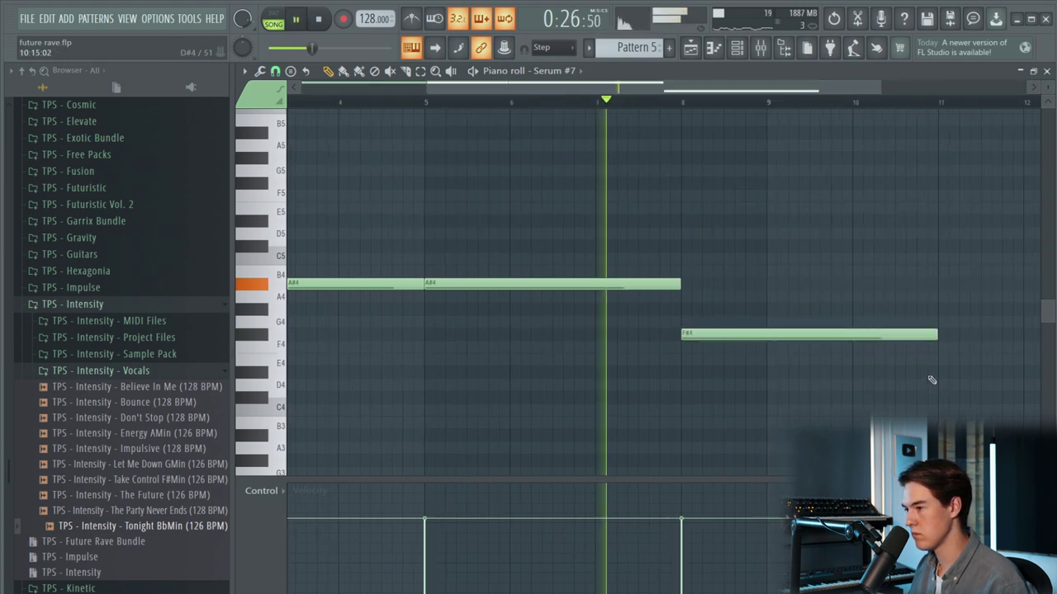
# - Try shortening the bar 8 F#4 note to ten steps with a short F4 note following it, and delete that F4
pyautogui.moveTo(944, 334); pyautogui.dragTo(733, 335)
pyautogui.click(726, 347)
pyautogui.press('space')
pyautogui.press('space')
pyautogui.scroll(2, 741, 346)
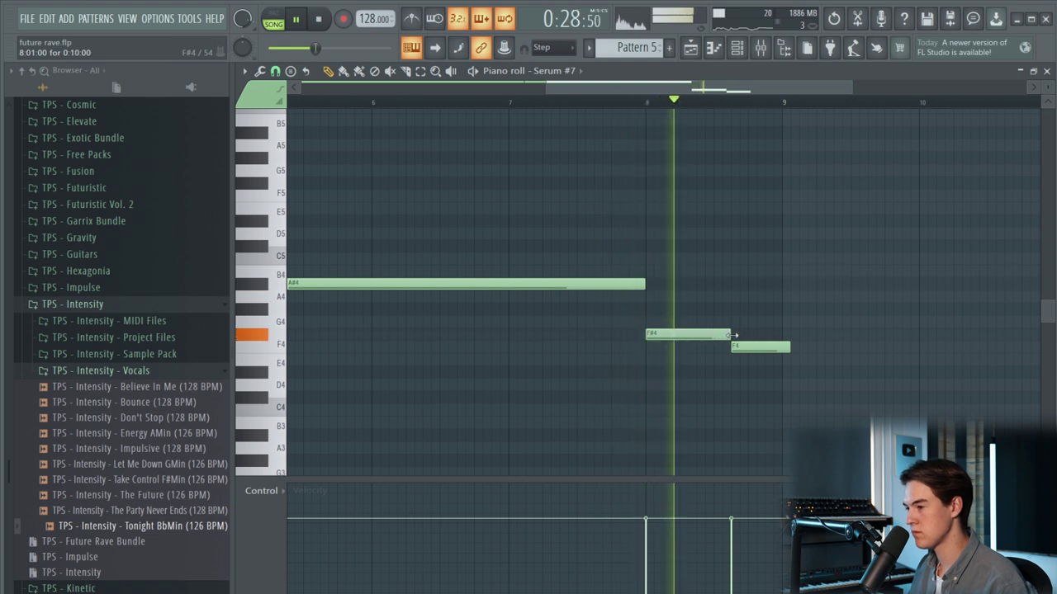
pyautogui.rightClick(751, 346)
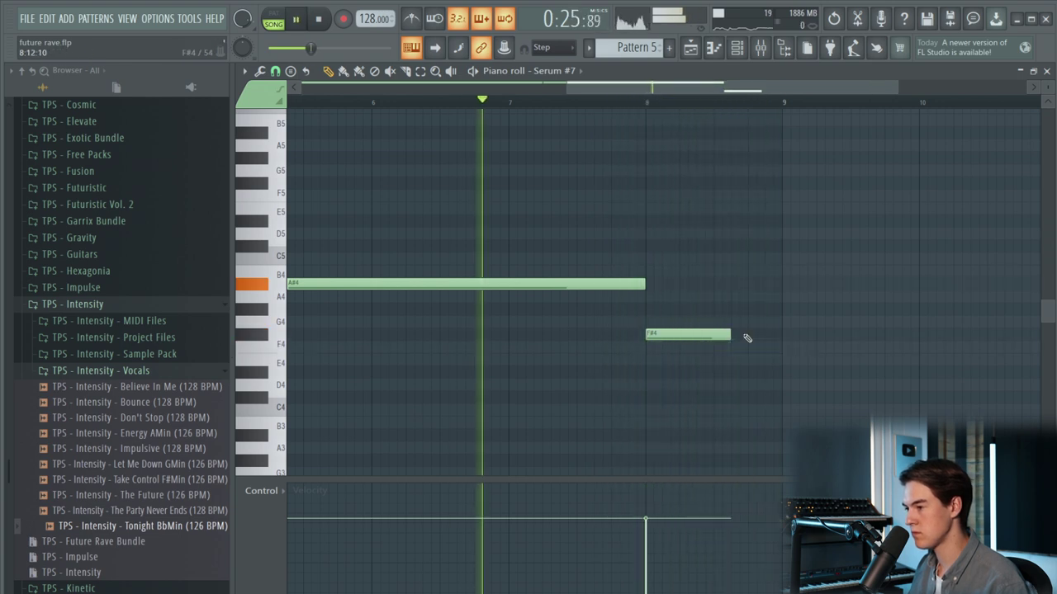
# - Shorten the second A#4 note to end at bar 7, and put one-bar F#4 and F4 notes at bars 7 and 8
pyautogui.moveTo(749, 334); pyautogui.dragTo(777, 335)
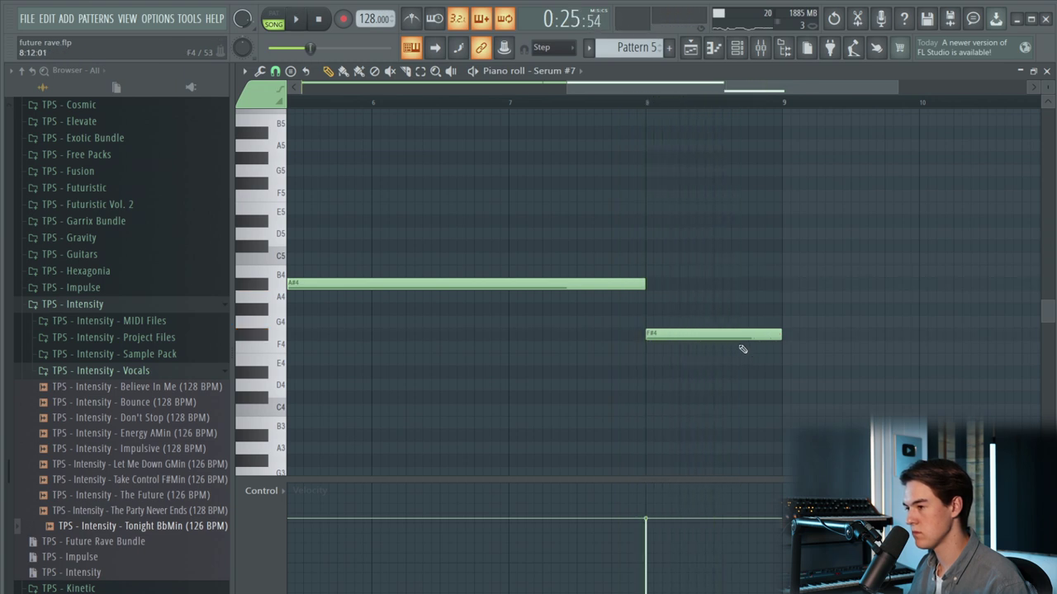
pyautogui.scroll(-2, 740, 347)
pyautogui.moveTo(645, 243); pyautogui.dragTo(525, 245)
pyautogui.moveTo(692, 291); pyautogui.dragTo(555, 290)
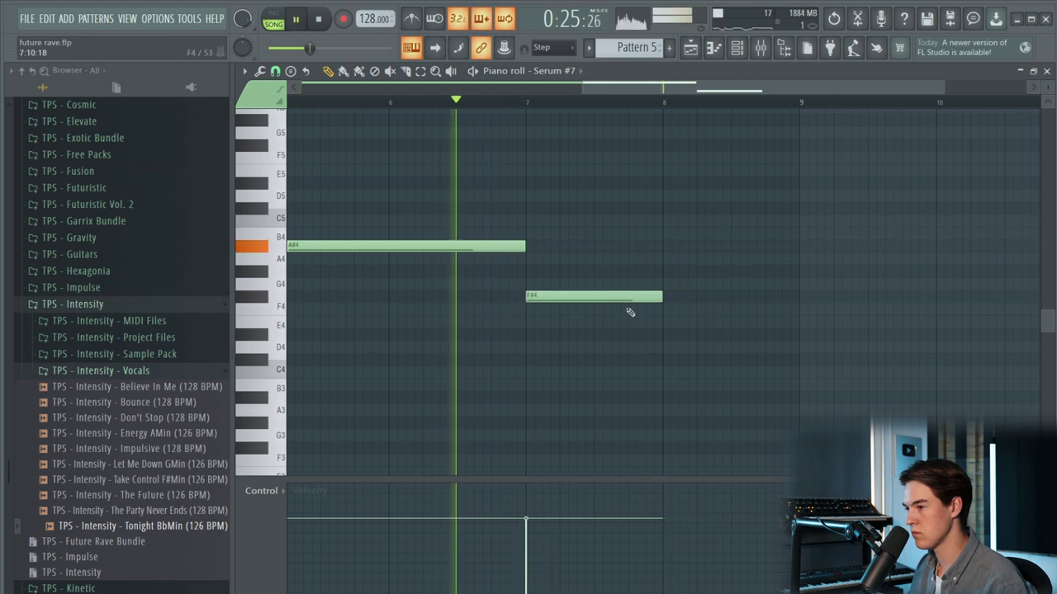
pyautogui.click(681, 309)
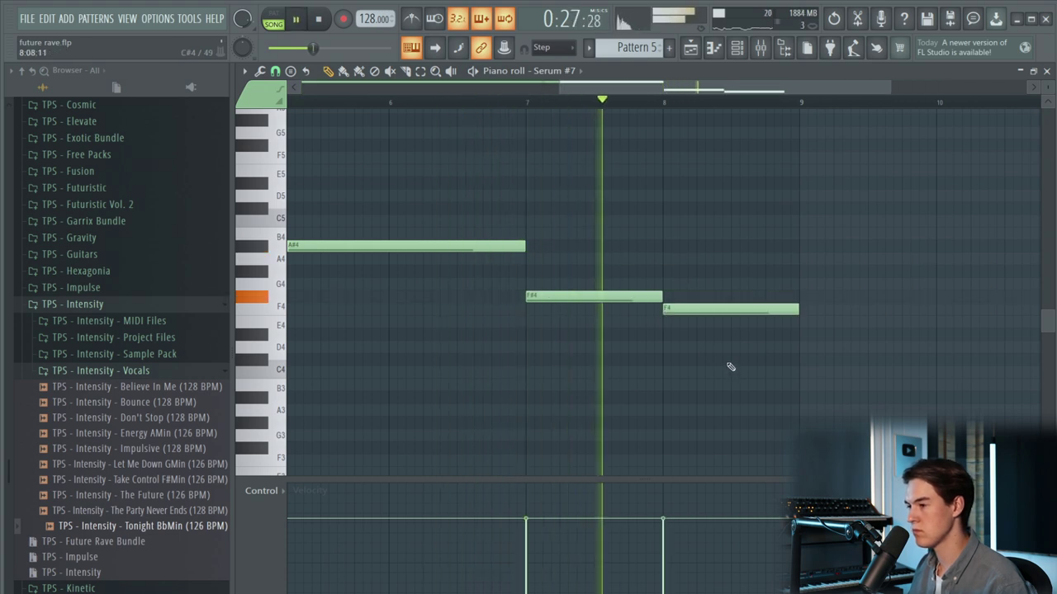
# - Return to the playlist, stop playback and solo Track 2 with the vocal clips
pyautogui.click(690, 48)
pyautogui.scroll(-2, 675, 231)
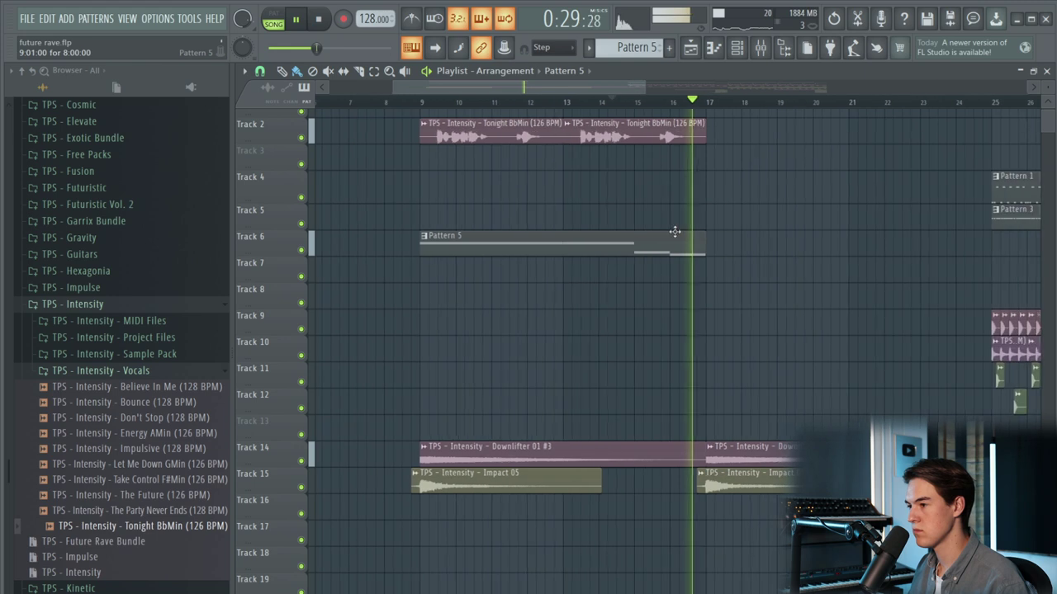
pyautogui.press('space')
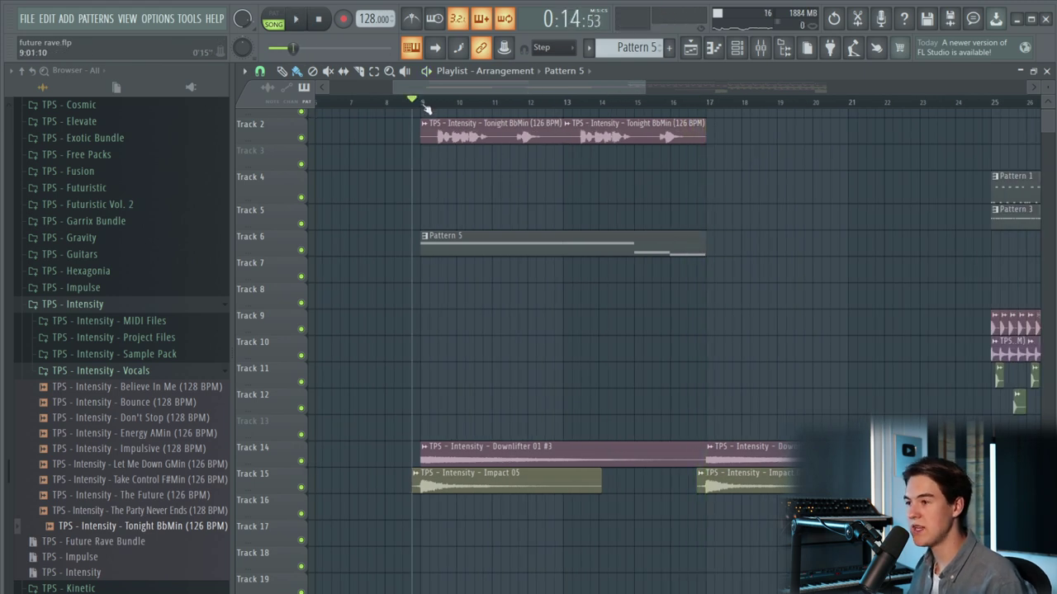
pyautogui.scroll(1, 462, 227)
pyautogui.keyDown('ctrl'); pyautogui.click(300, 155); pyautogui.keyUp('ctrl')
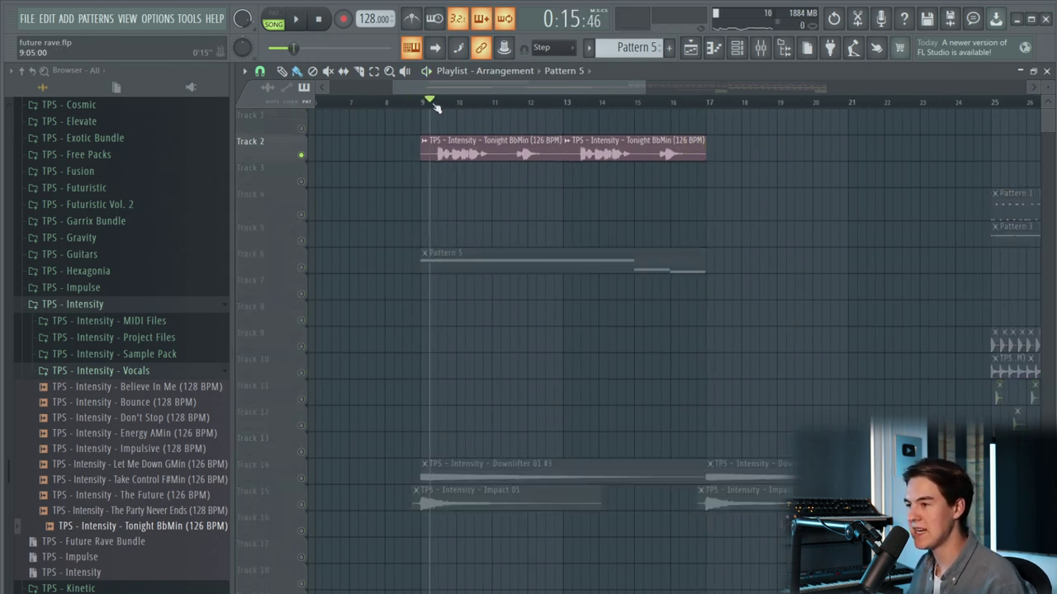
pyautogui.scroll(2, 479, 144)
# - Route the Tonight BbMin vocal channel to mixer insert 31
pyautogui.click(760, 47)
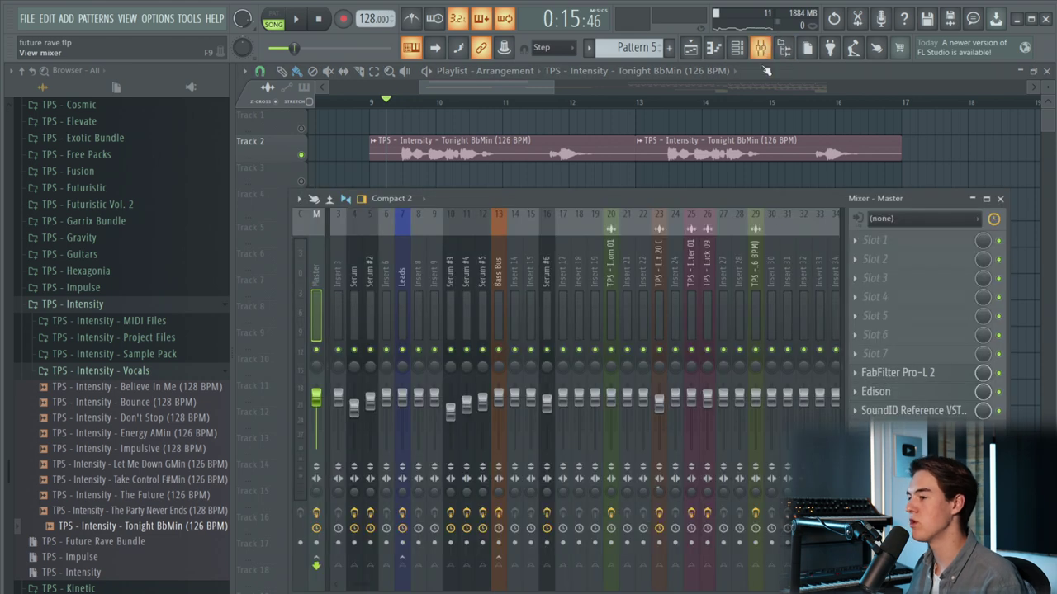
pyautogui.click(781, 248)
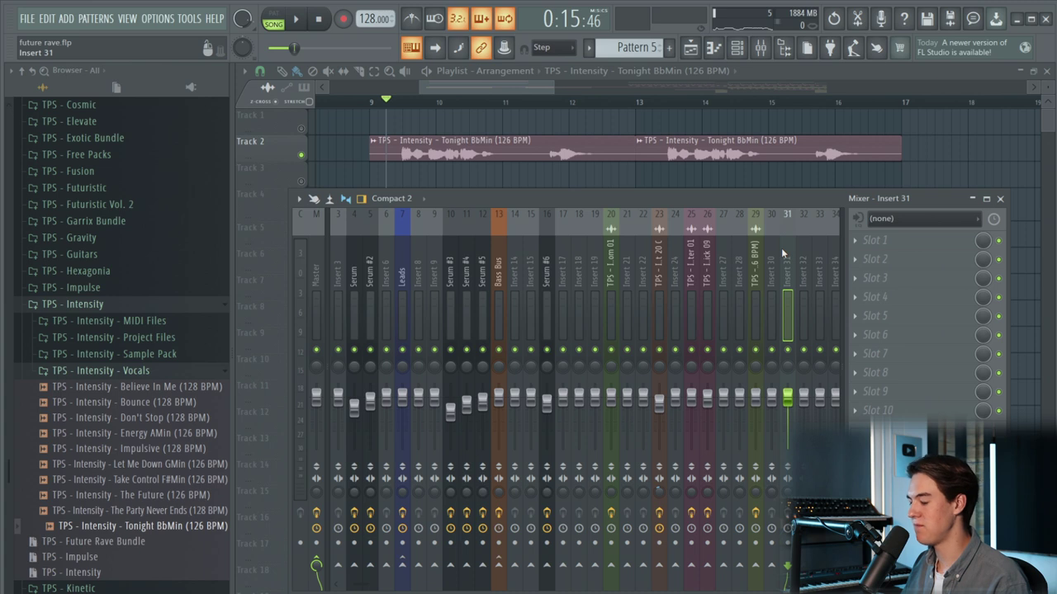
pyautogui.hotkey('ctrl', 'l')
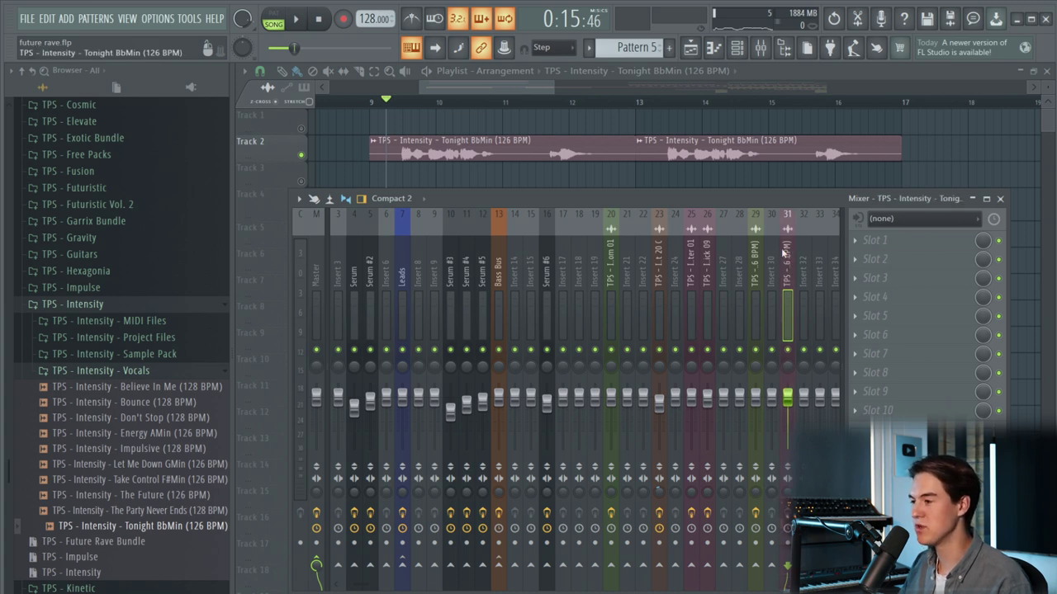
# - Load Fruity Reeverb 2 on the vocal's mixer insert and move the effect down to slot 5
pyautogui.click(878, 259)
pyautogui.click(1052, 330)
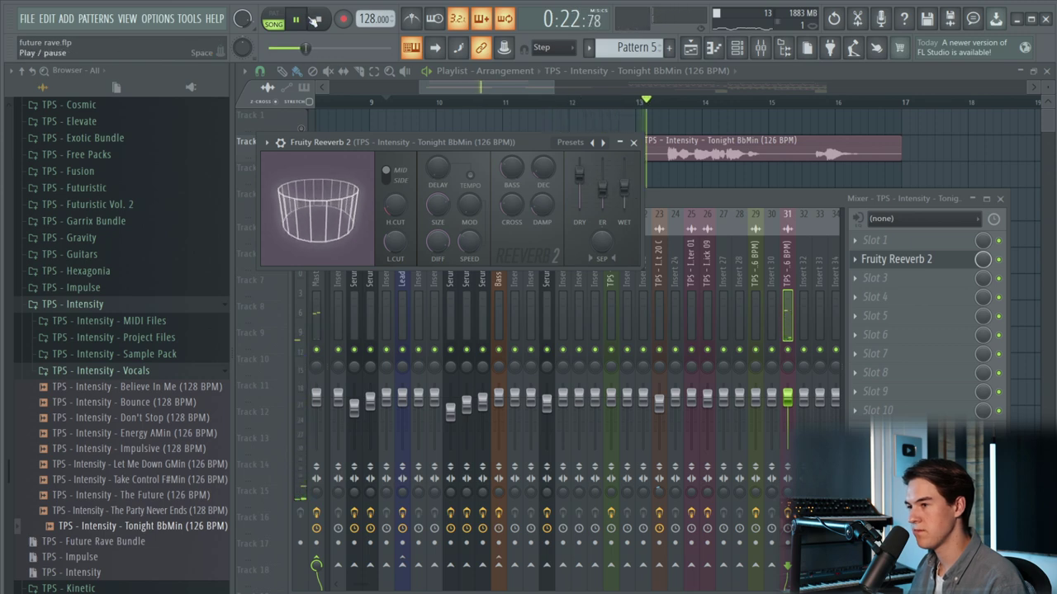
pyautogui.scroll(-3, 915, 283)
# - Load Fruity Delay 3 into slot 4 of the vocal's mixer insert
pyautogui.click(905, 297)
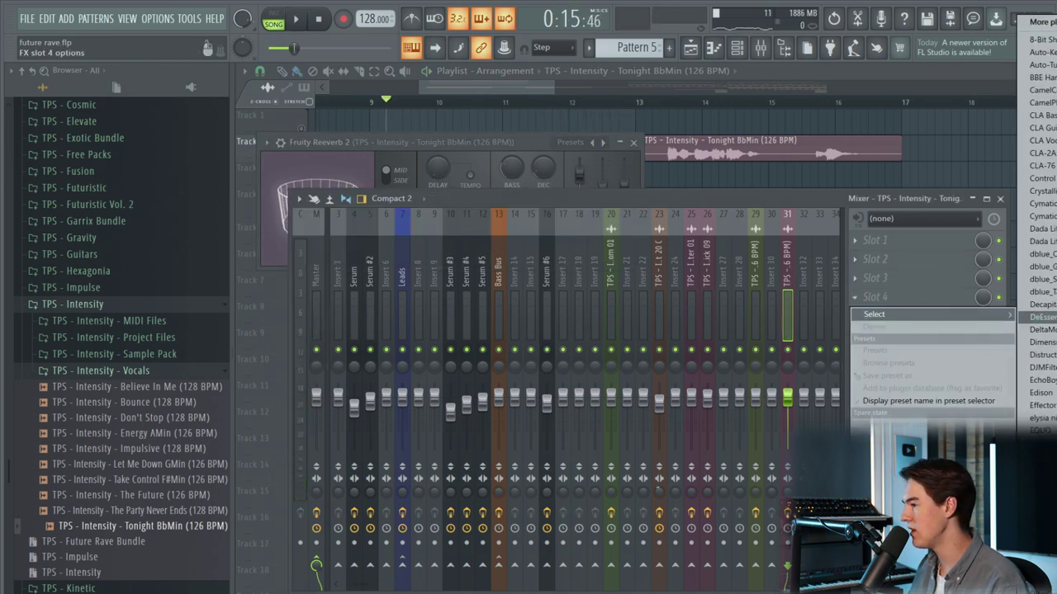
pyautogui.click(1042, 570)
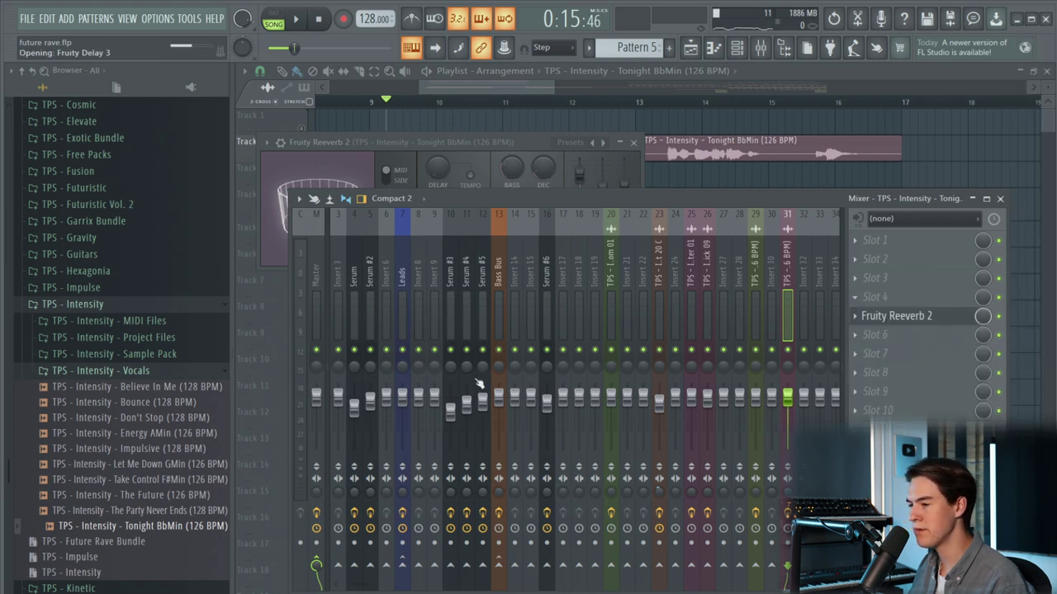
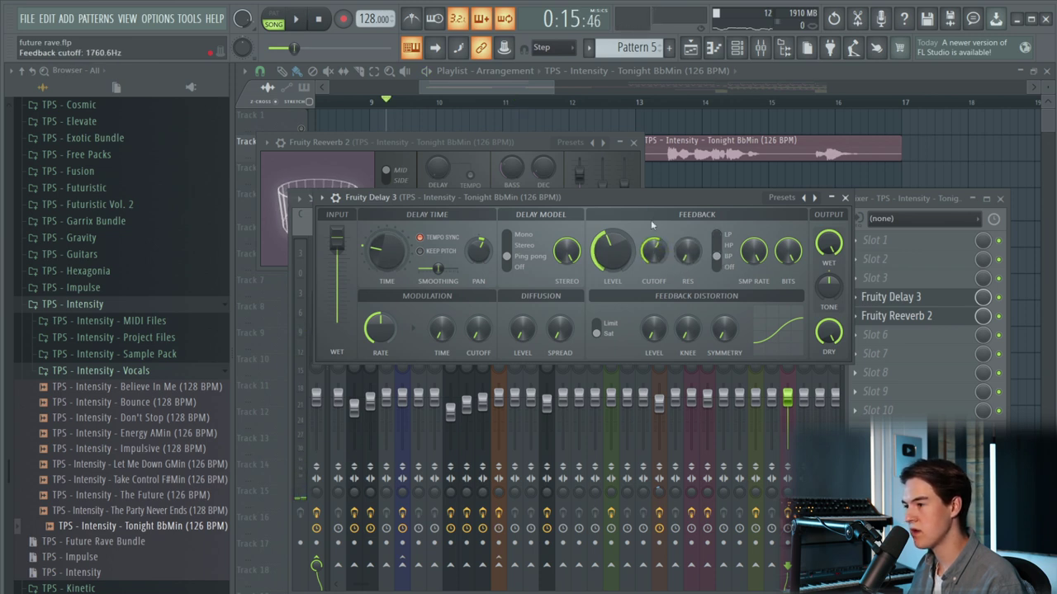
# - Reduce Fruity Delay 3's mix level to 0% and load Fruity peak controller into slot 3 of the vocal's insert
pyautogui.press('space')
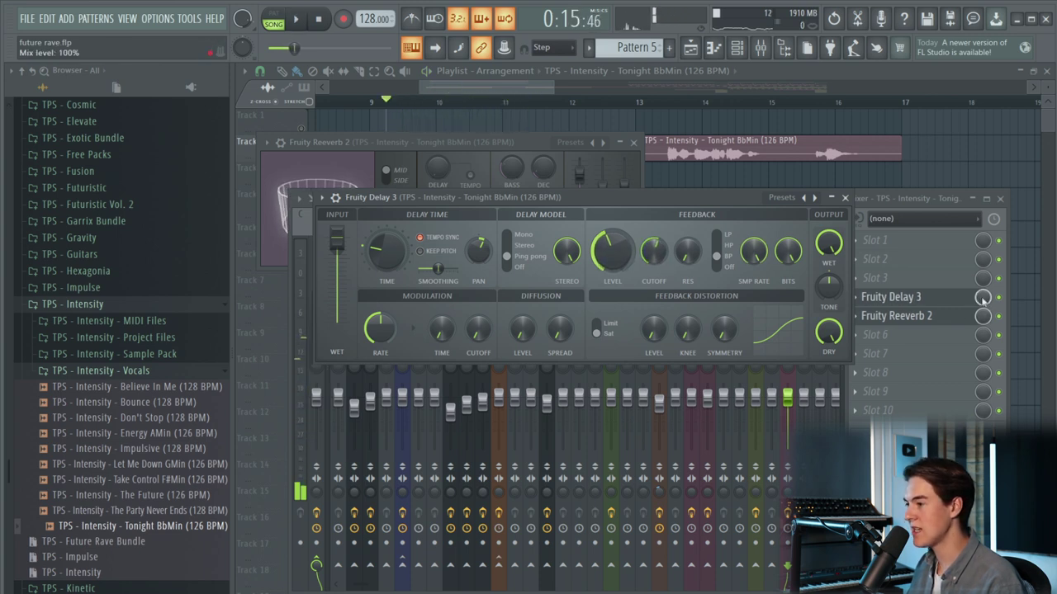
pyautogui.click(983, 299)
pyautogui.click(917, 276)
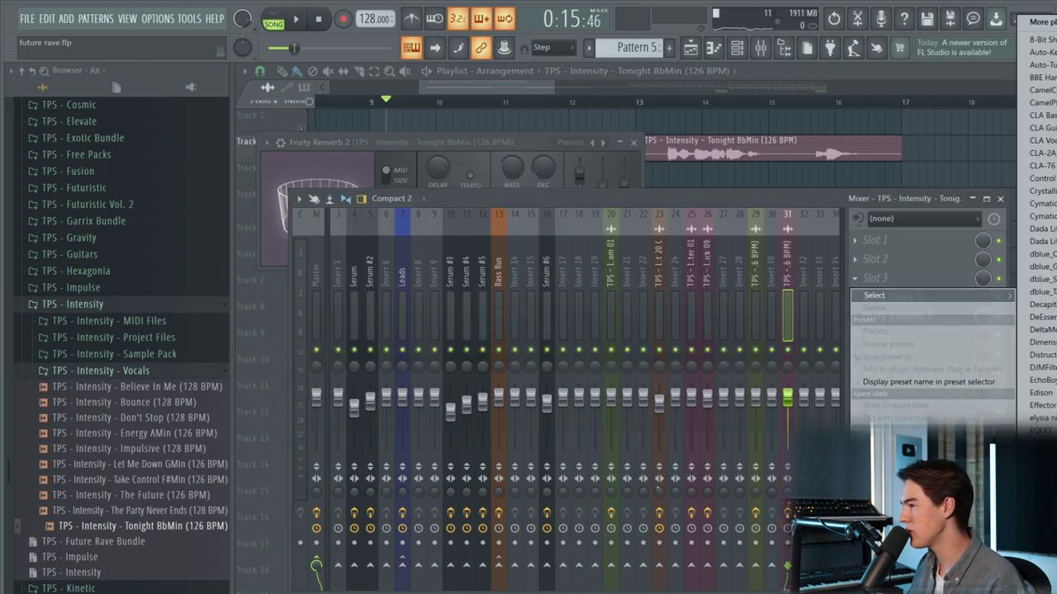
pyautogui.click(1039, 329)
# - Link Fruity Delay 3's mix level to Peak ctrl - Peak with the inverted (1-Input) mapping formula
pyautogui.rightClick(983, 299)
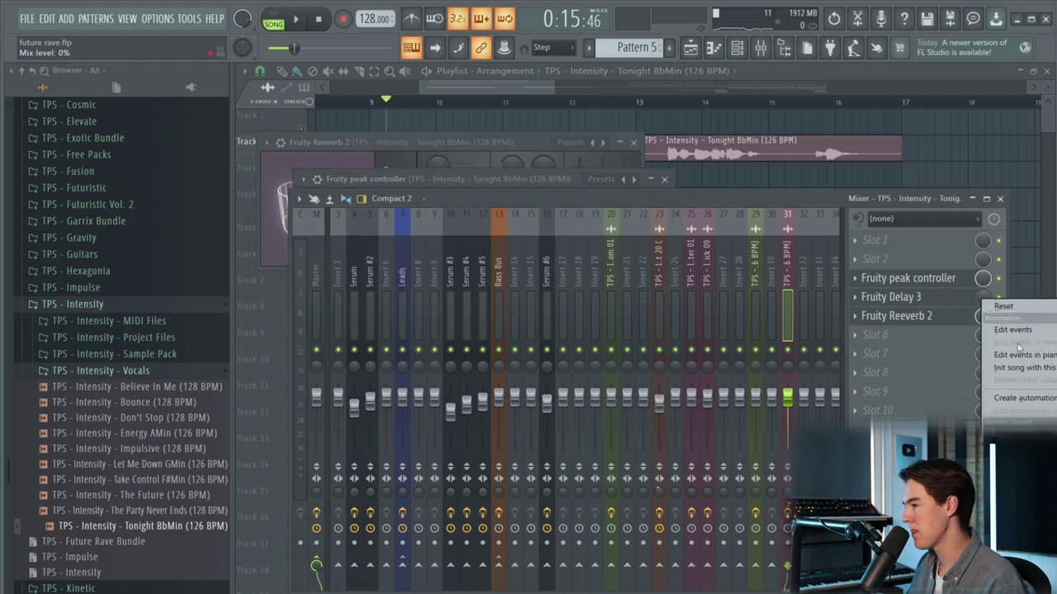
pyautogui.click(1011, 431)
pyautogui.click(984, 393)
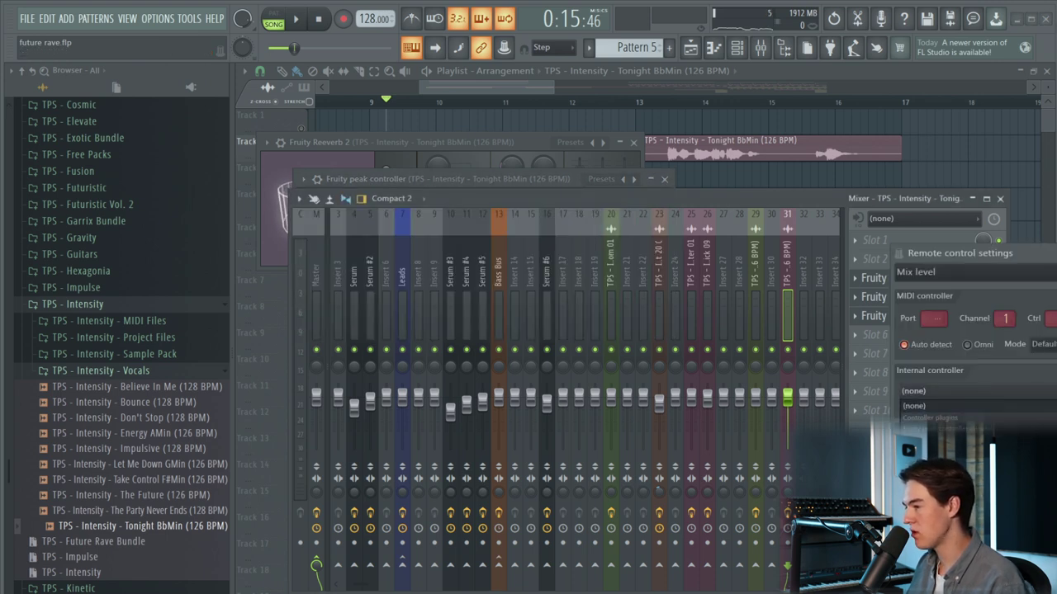
pyautogui.click(949, 431)
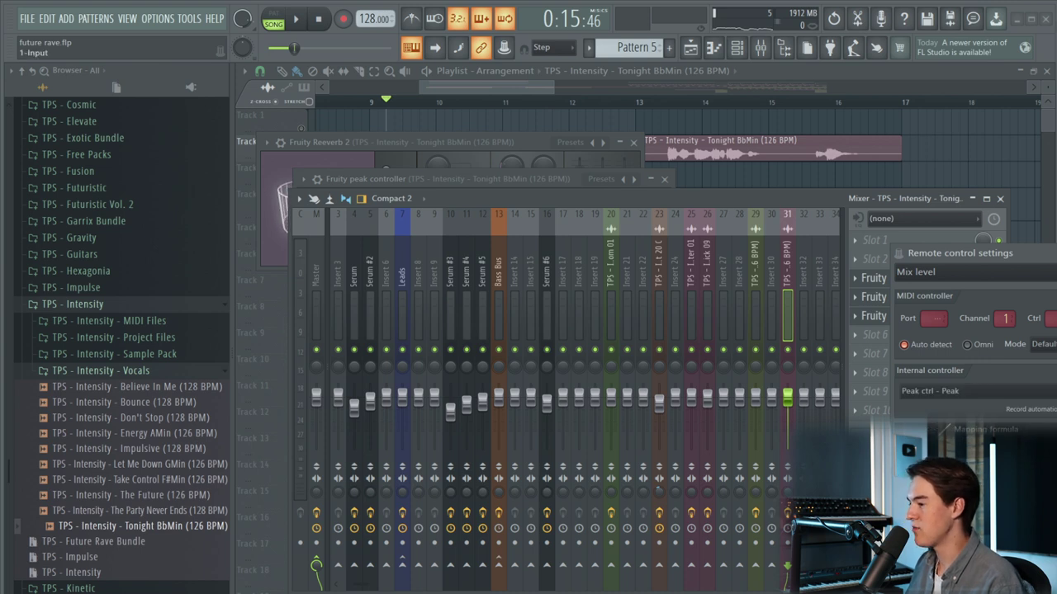
pyautogui.click(1025, 520)
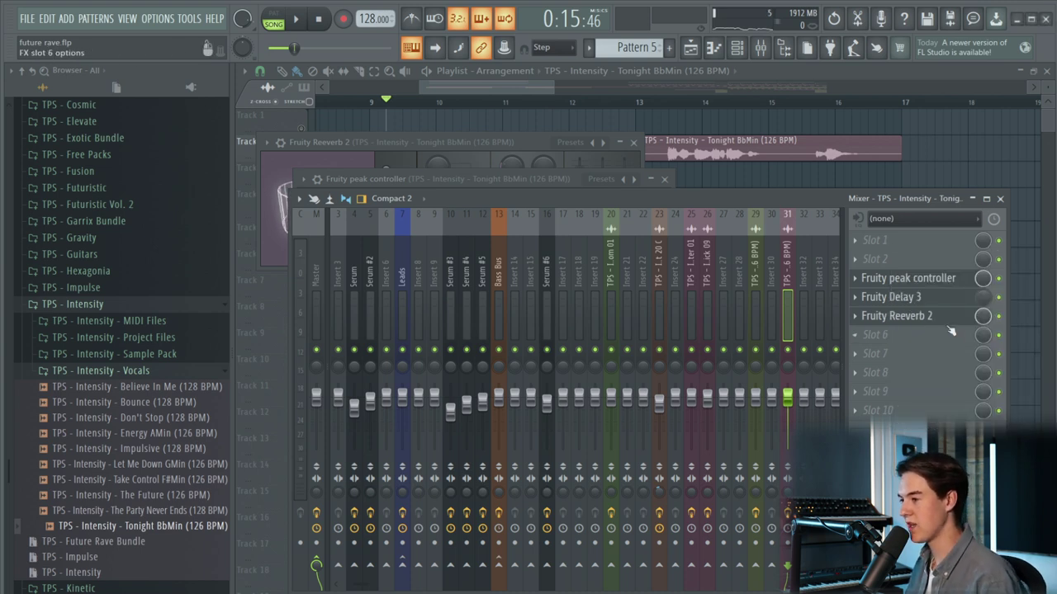
# - Set the peak controller's base level to 66% while the vocal plays and check Fruity Delay 3's settings
pyautogui.click(923, 281)
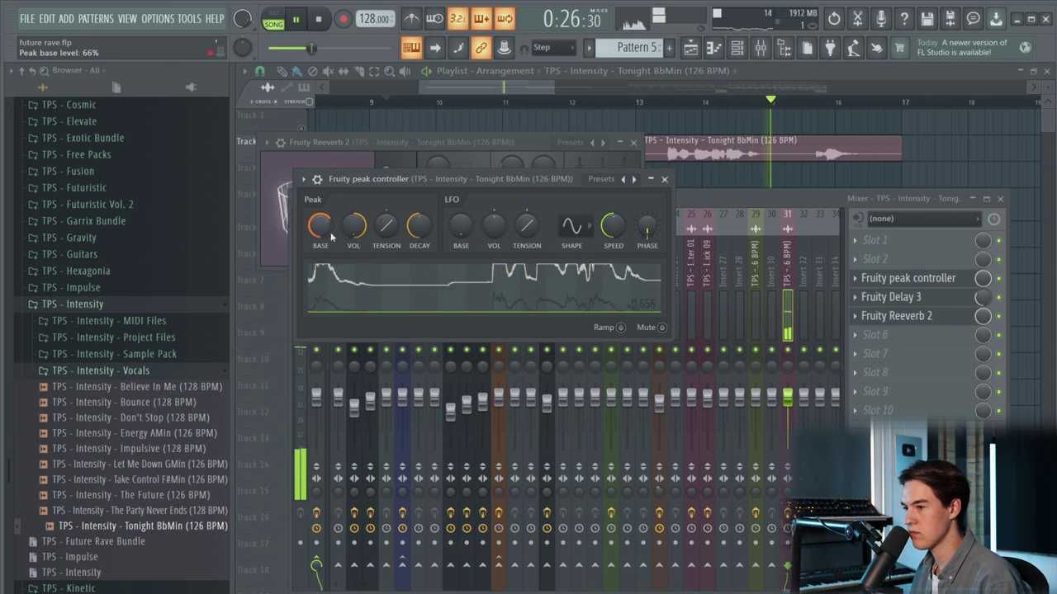
pyautogui.click(892, 297)
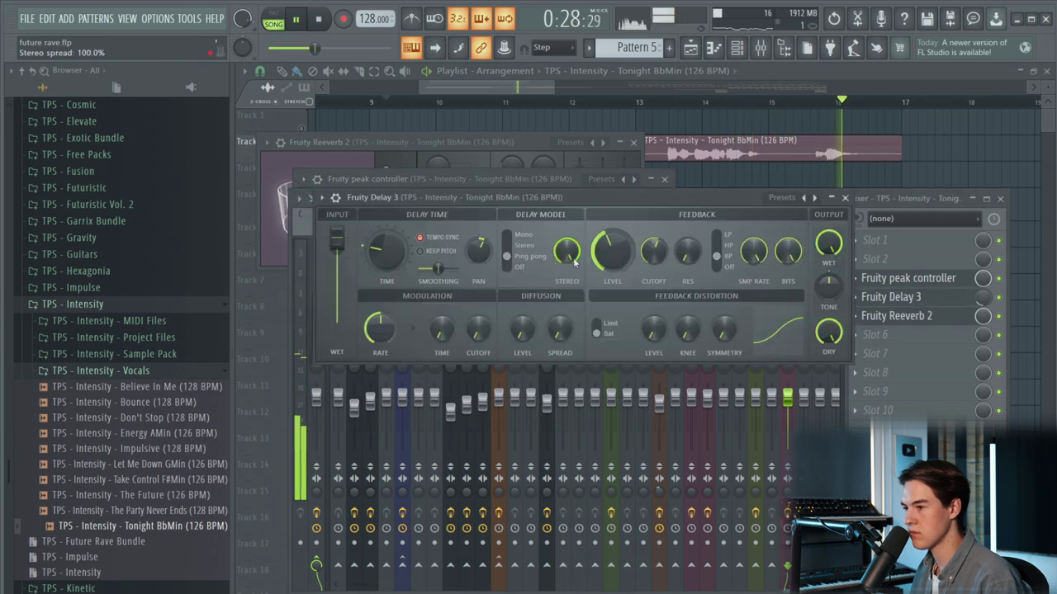
pyautogui.rightClick(728, 188)
# - Unsolo Track 2 and play the section from bar 9 with all tracks, checking the vocal's level in the mixer
pyautogui.press('space')
pyautogui.rightClick(301, 155)
pyautogui.press('space')
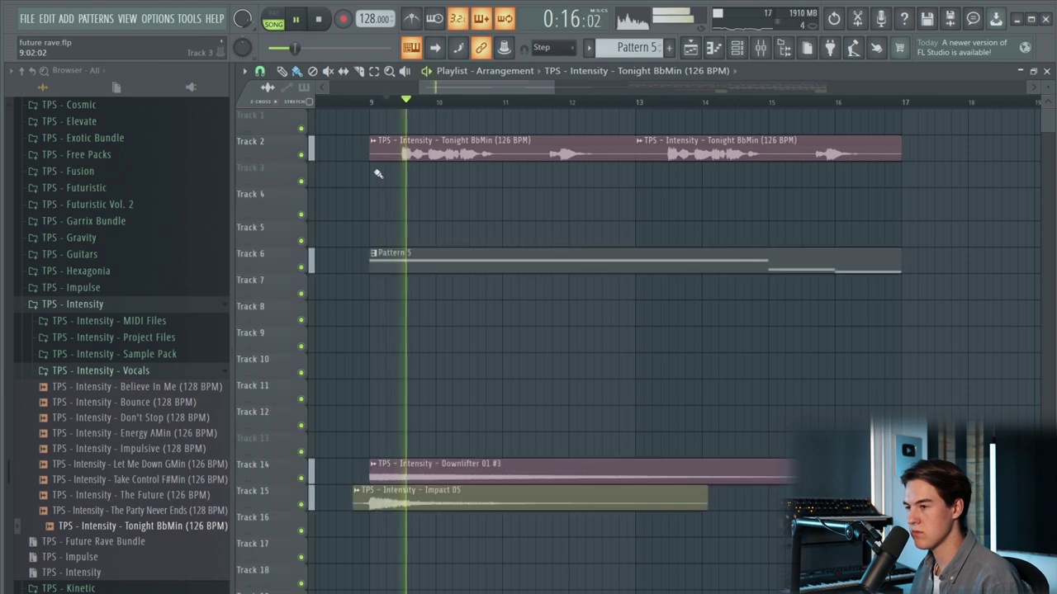
pyautogui.press('F9')
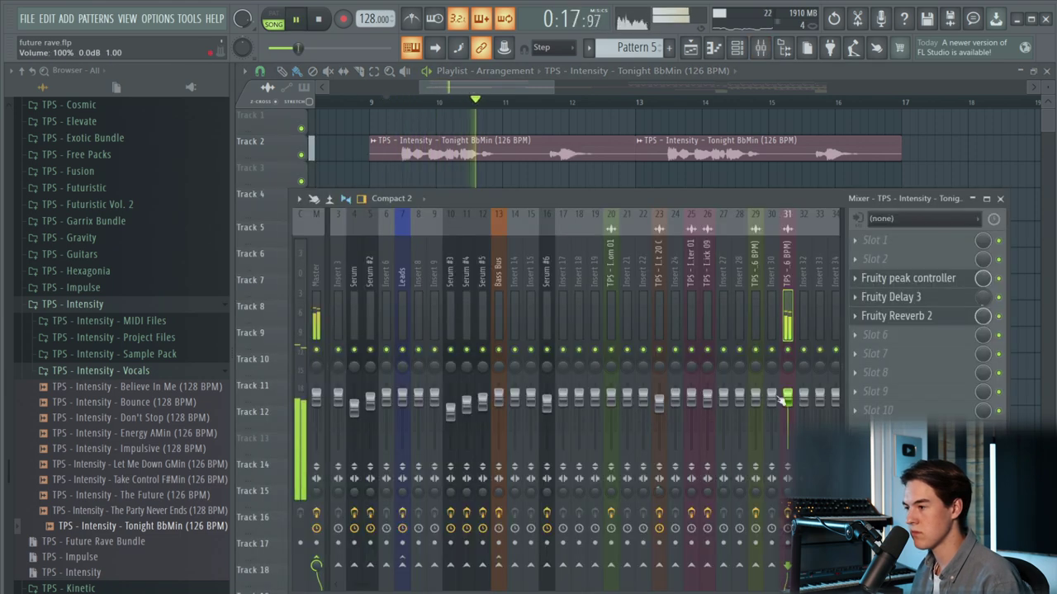
pyautogui.rightClick(579, 182)
# - Select Pattern 5, show the unsorted channels and route the Serum #7 channel to mixer insert 17
pyautogui.click(586, 253)
pyautogui.click(737, 49)
pyautogui.click(338, 118)
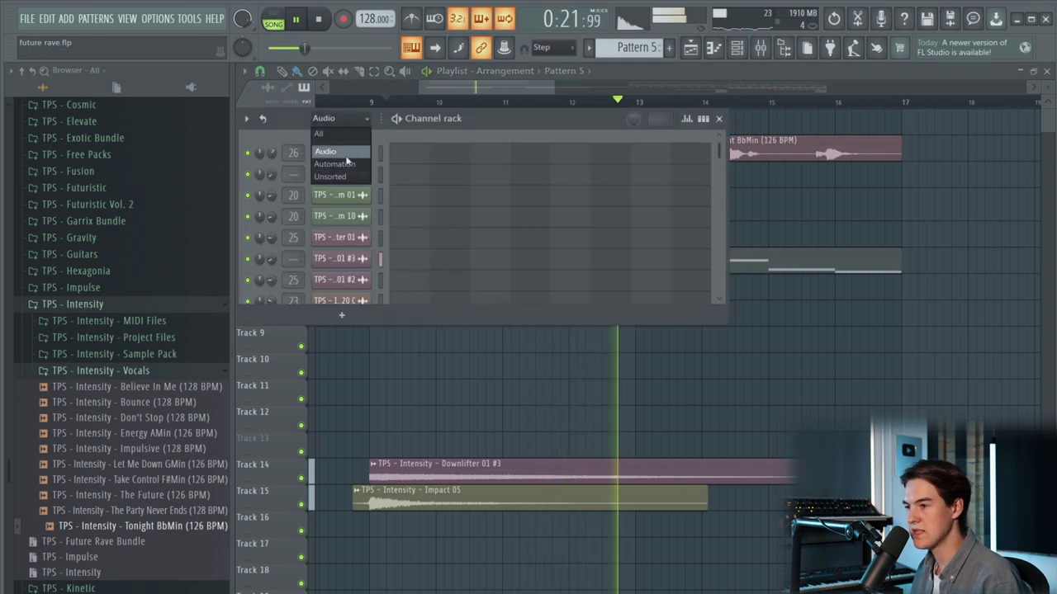
pyautogui.click(334, 148)
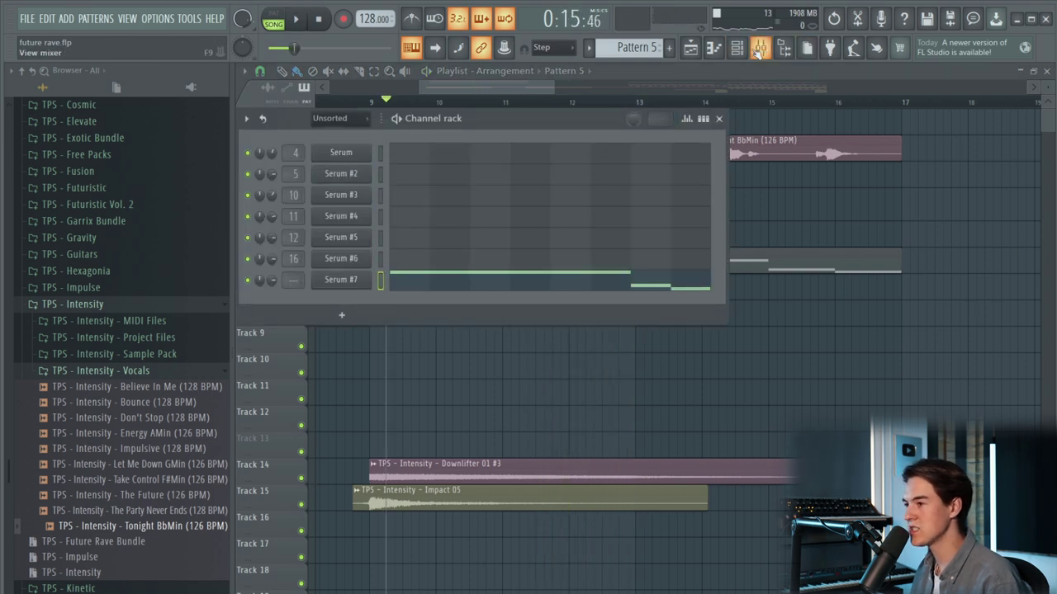
pyautogui.click(758, 48)
pyautogui.click(560, 272)
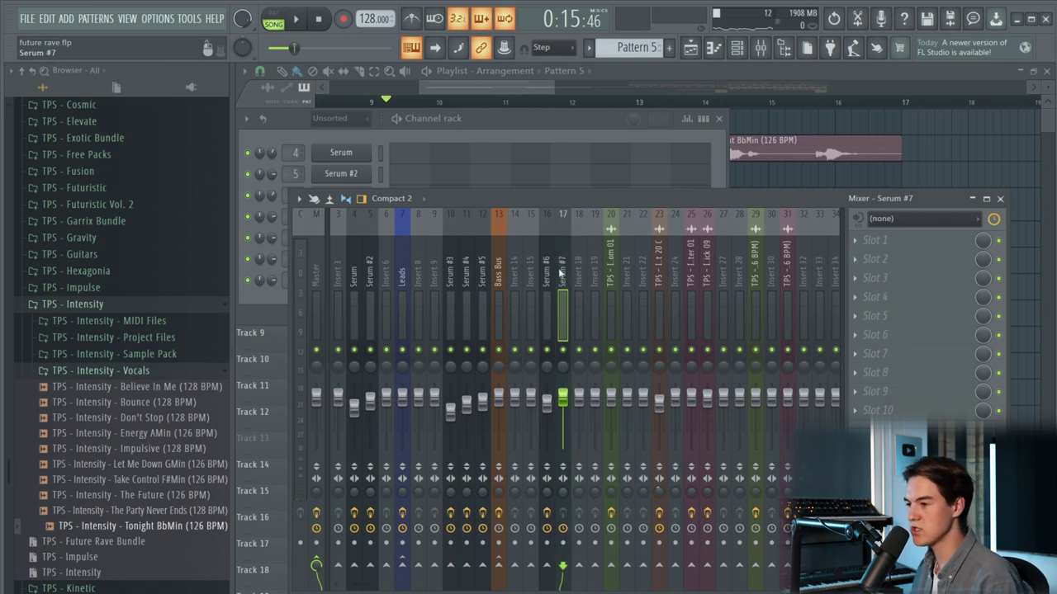
# - Load Fruity parametric EQ 2 into slot 2 of the Serum #7 insert and apply a preset cutting both frequency extremes
pyautogui.click(925, 261)
pyautogui.click(1042, 529)
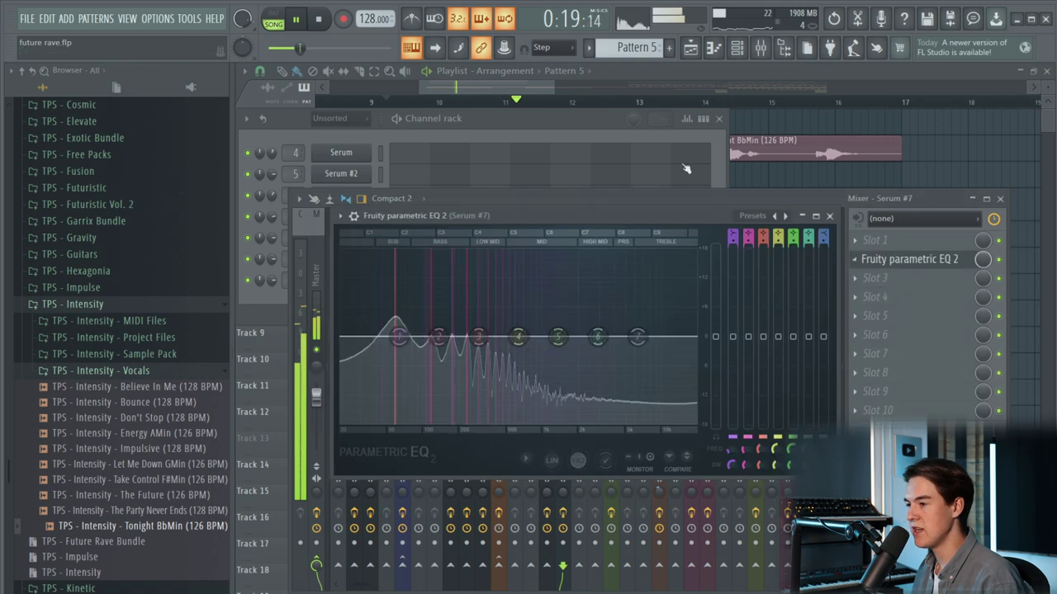
pyautogui.click(751, 217)
pyautogui.click(783, 259)
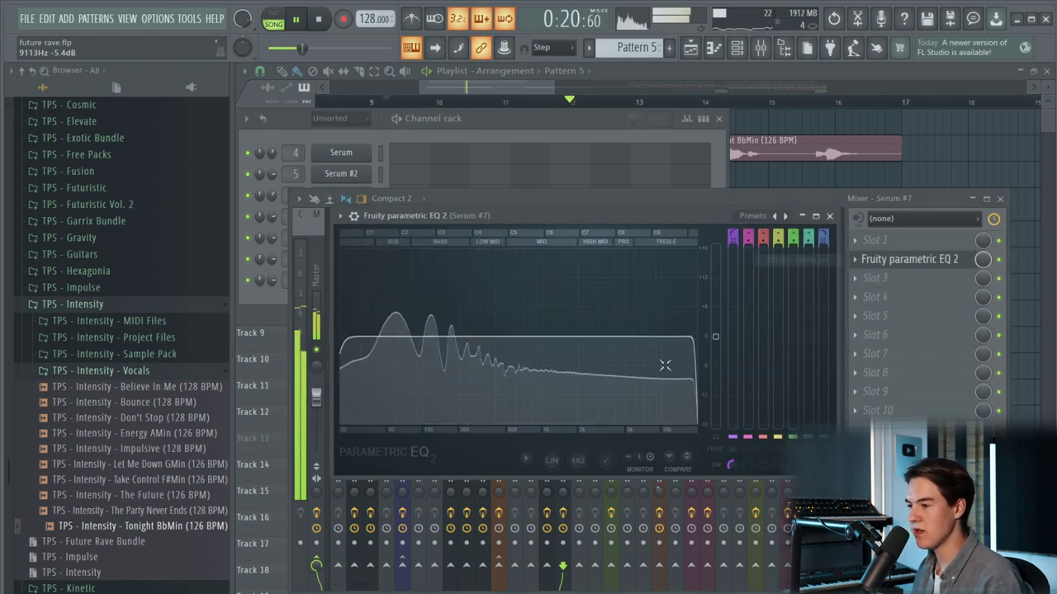
# - Create an automation clip for the band 1 frequency of Serum #7's EQ and show it in the playlist
pyautogui.rightClick(733, 457)
pyautogui.click(767, 566)
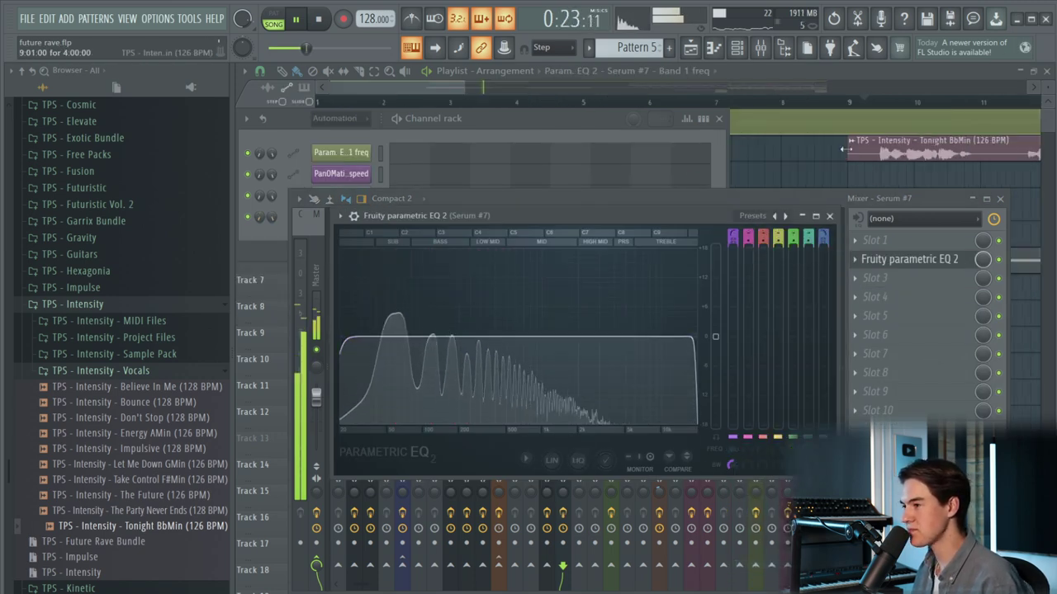
pyautogui.press('F9')
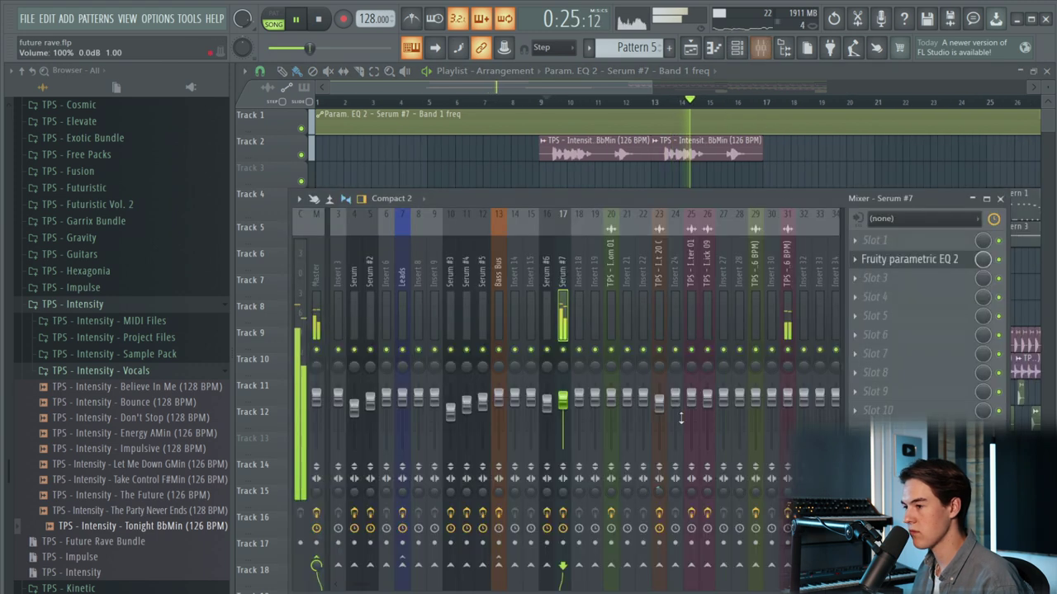
pyautogui.press('F9')
pyautogui.scroll(5, 831, 184)
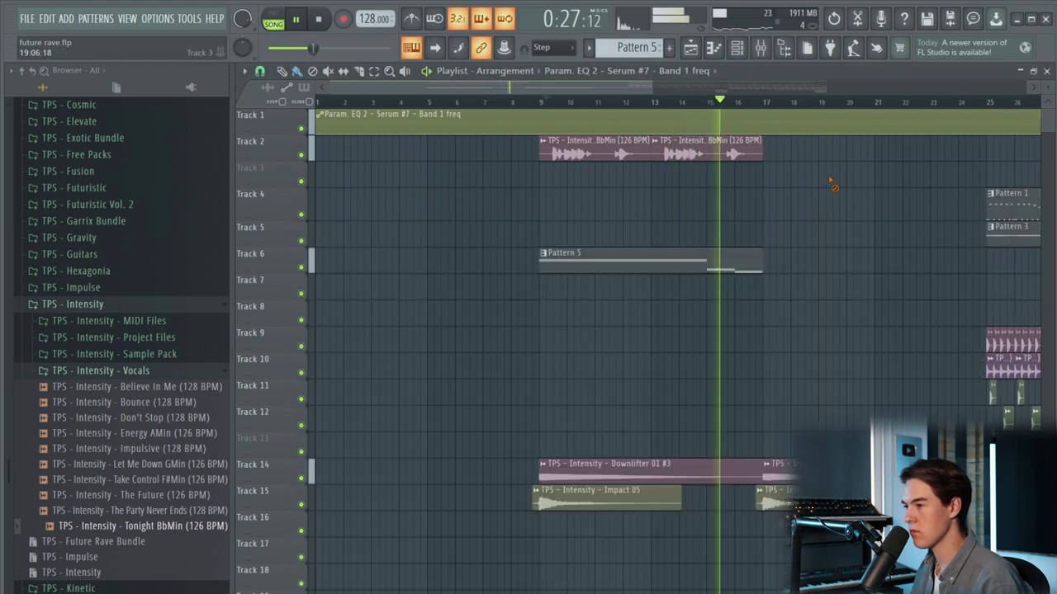
# - Shape the band 1 frequency automation to rise just before bar 17 and drop at the bar, auditioning the transition
pyautogui.moveTo(680, 130); pyautogui.dragTo(674, 123)
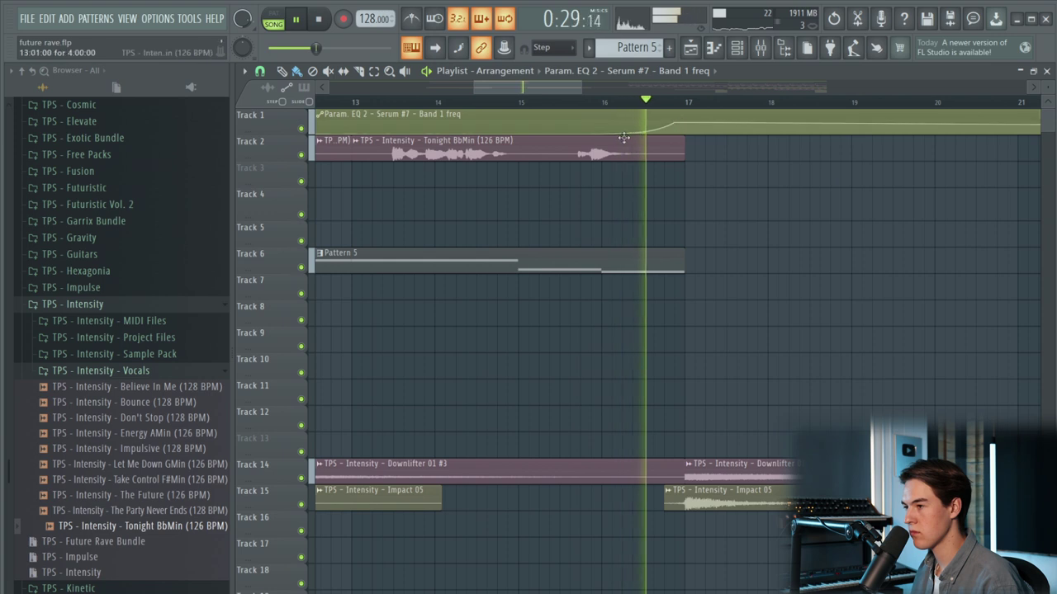
pyautogui.press('space')
pyautogui.click(580, 103)
pyautogui.press('space')
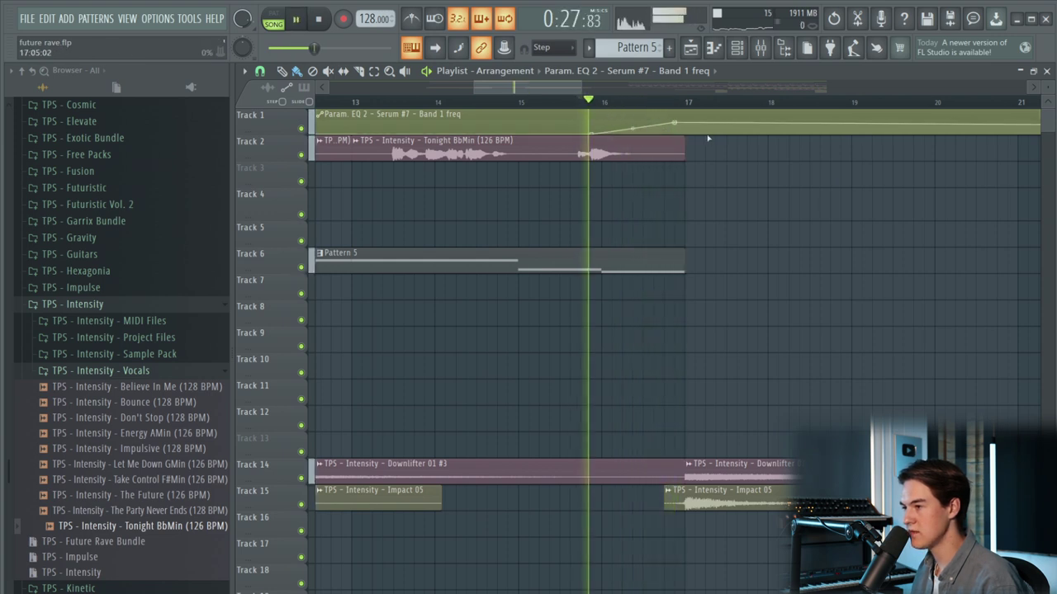
pyautogui.rightClick(686, 133)
pyautogui.scroll(2, 678, 125)
pyautogui.press('space')
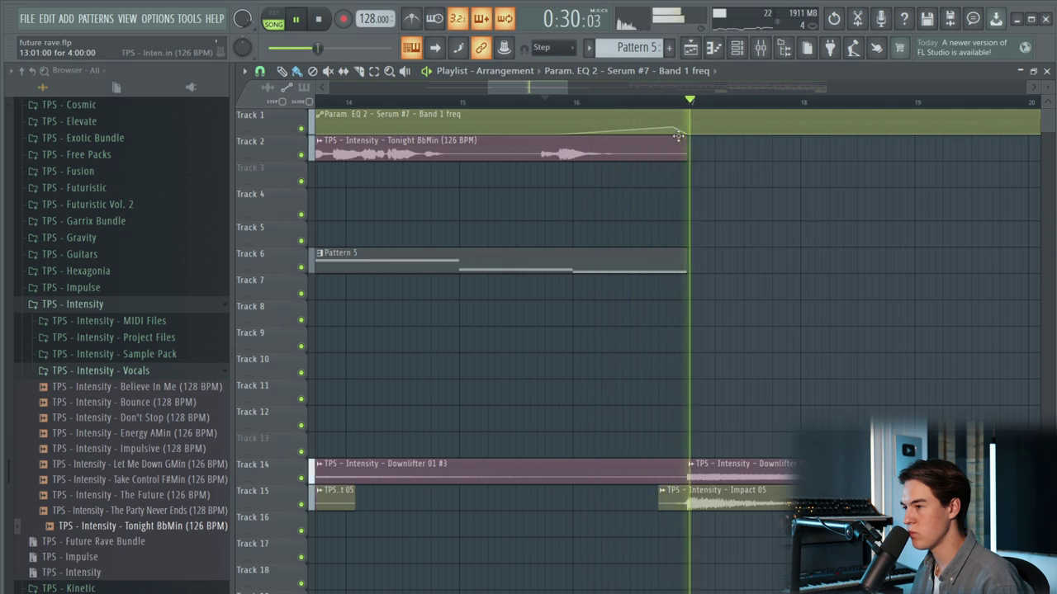
# - Stop playback and remove the EQ band 1 frequency automation clip from Track 1
pyautogui.scroll(-3, 676, 203)
pyautogui.press('space')
pyautogui.scroll(-3, 656, 165)
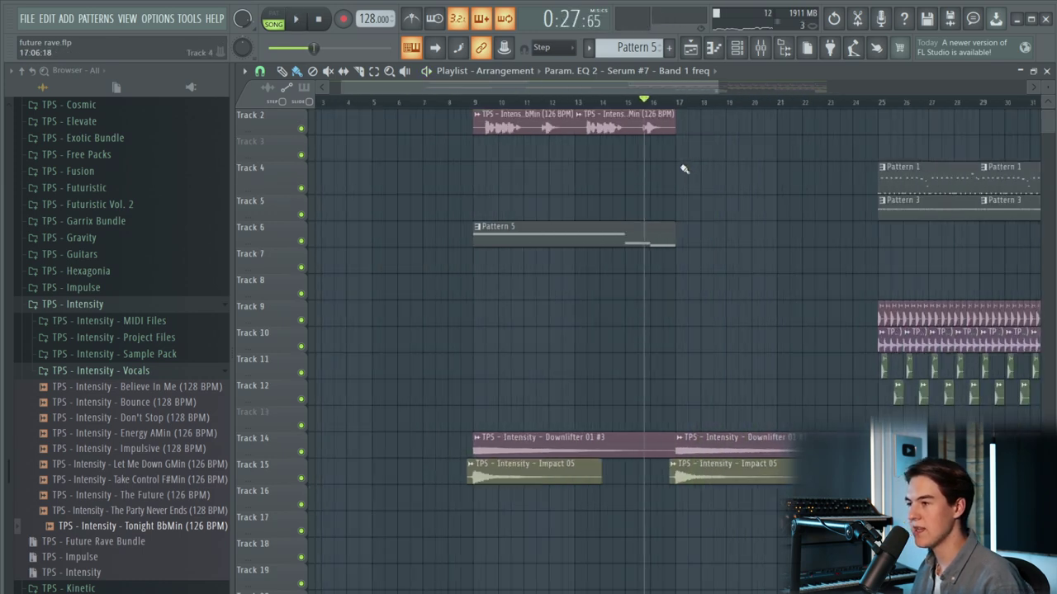
pyautogui.moveTo(656, 120); pyautogui.dragTo(487, 410)
pyautogui.scroll(10, 483, 387)
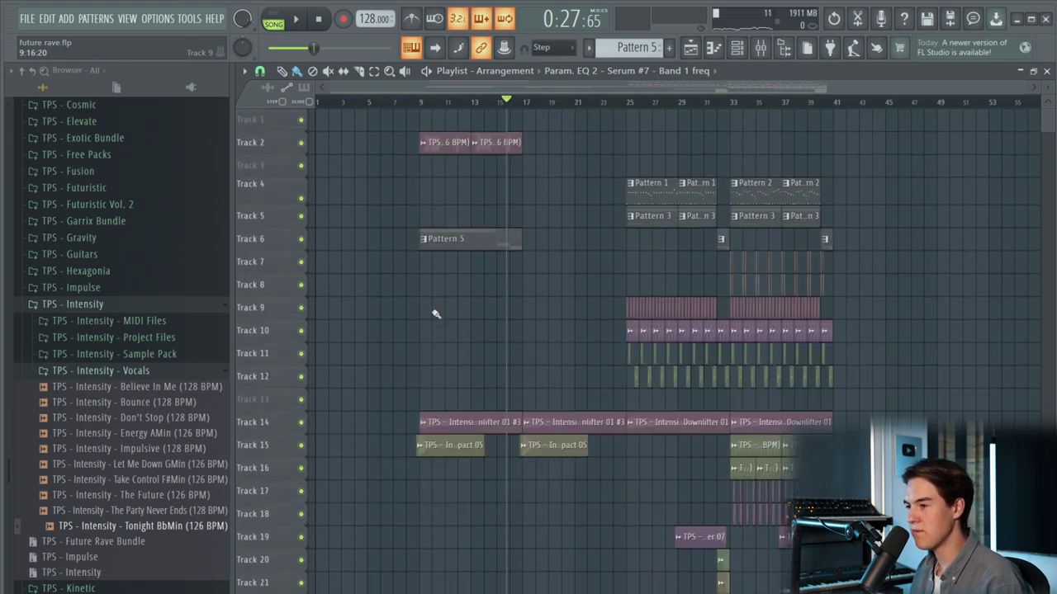
# - Open Serum #7 from the unsorted channels and create an automation clip for its filter cutoff
pyautogui.scroll(3, 440, 261)
pyautogui.click(736, 48)
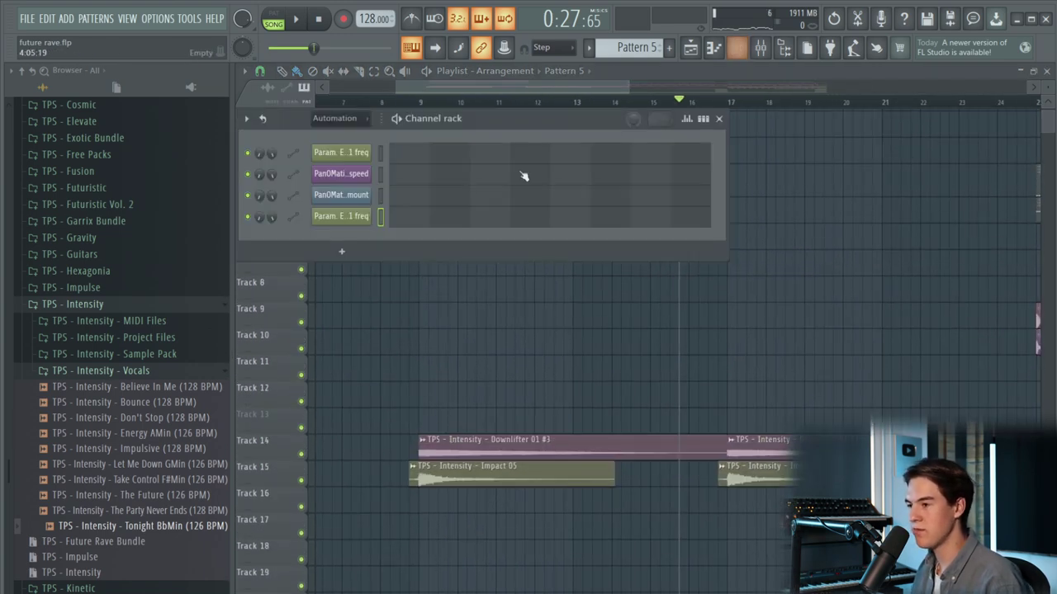
pyautogui.click(334, 176)
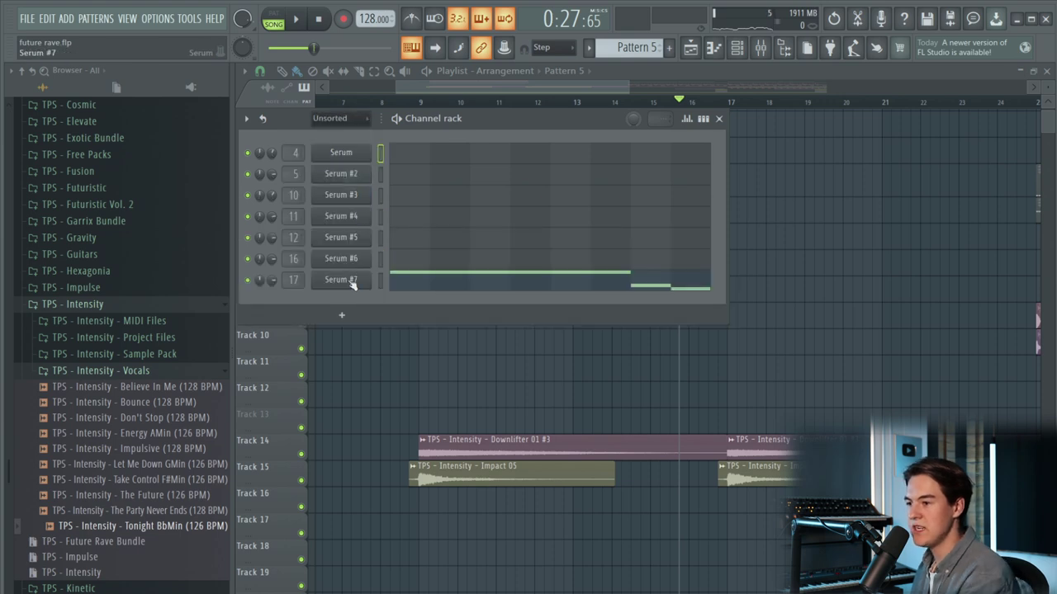
pyautogui.click(341, 280)
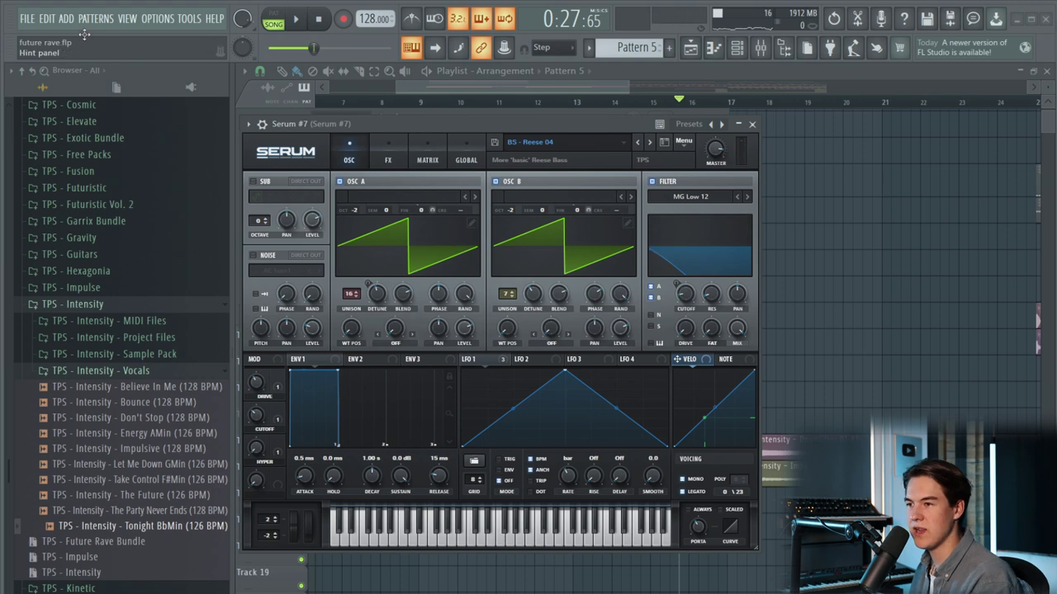
pyautogui.click(196, 25)
pyautogui.moveTo(218, 194)
pyautogui.click(388, 272)
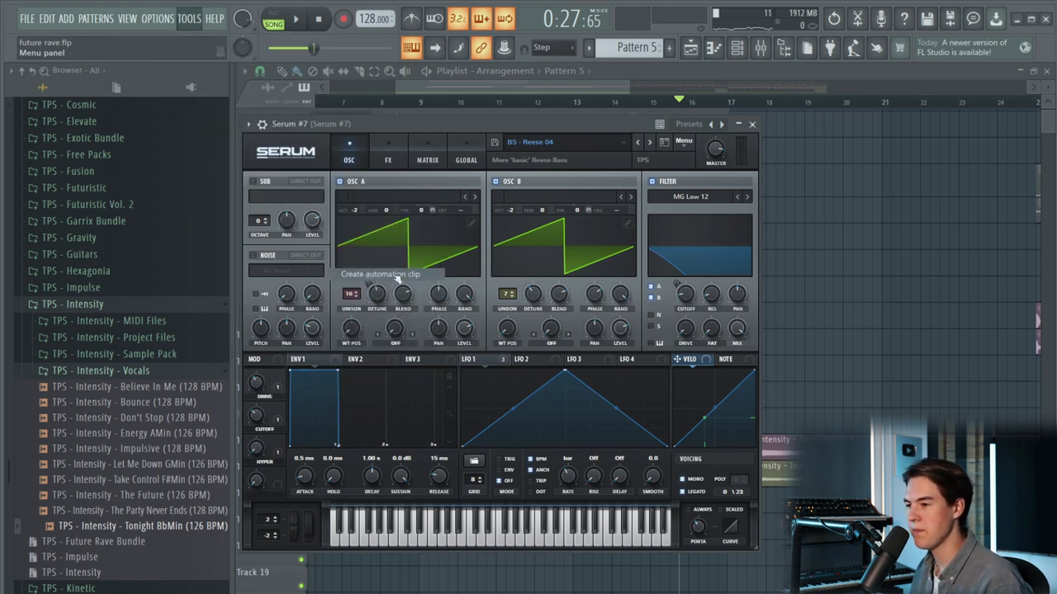
pyautogui.rightClick(844, 320)
# - Copy the value of the first point in the Serum #7 filter cutoff clip and audition the section from bar 9
pyautogui.scroll(-4, 396, 189)
pyautogui.scroll(4, 396, 177)
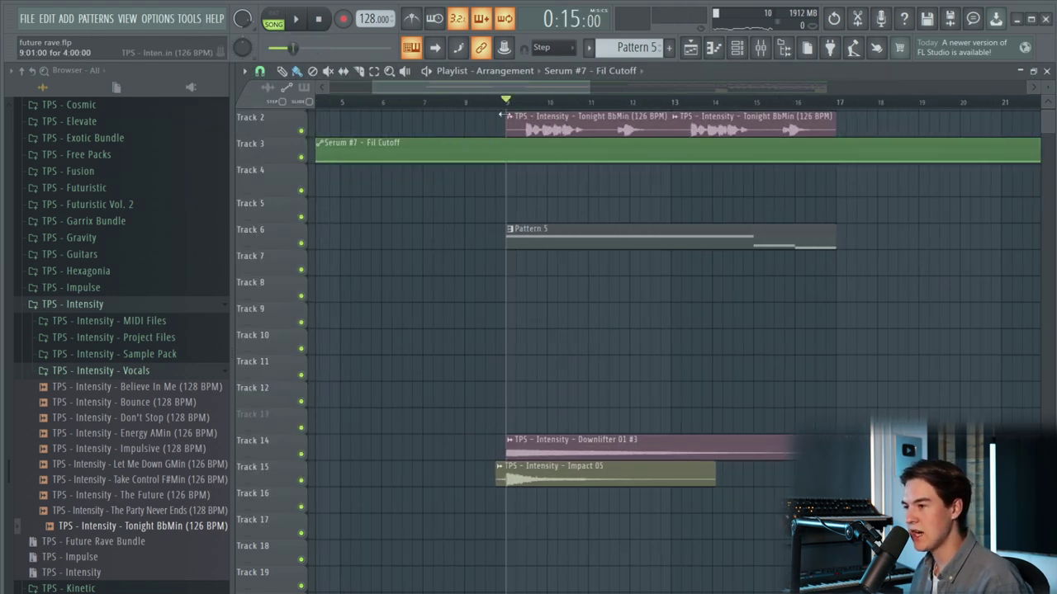
pyautogui.scroll(-4, 502, 115)
pyautogui.rightClick(319, 161)
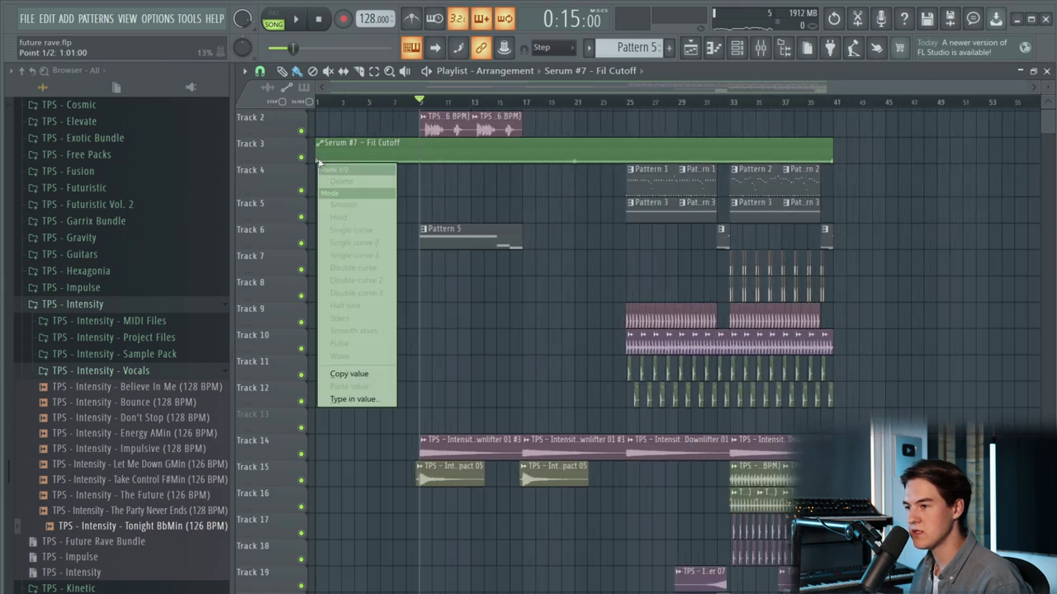
pyautogui.click(361, 372)
pyautogui.press('space')
pyautogui.scroll(5, 407, 224)
pyautogui.press('space')
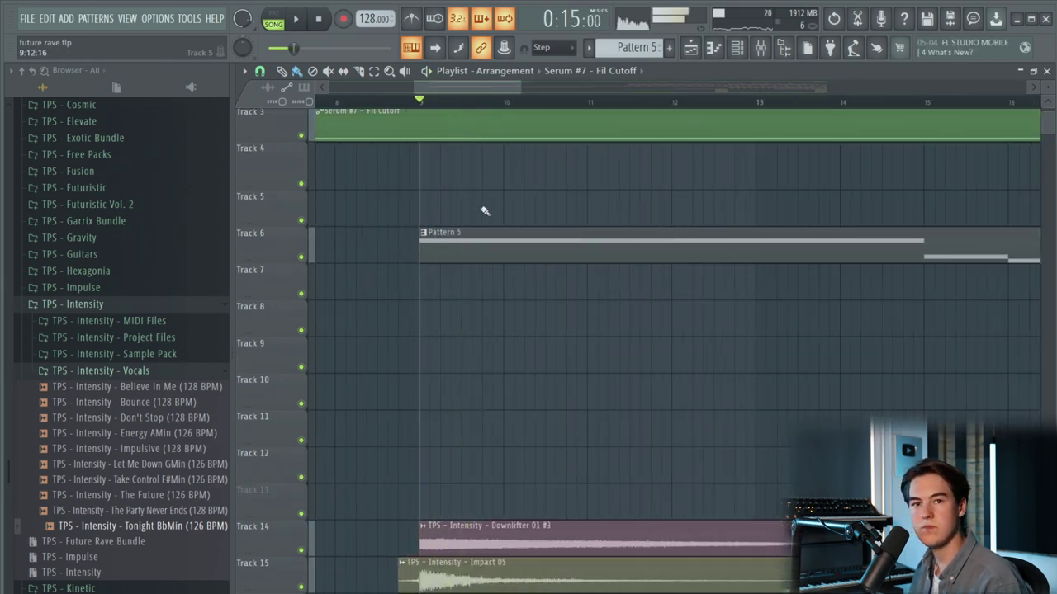
# - Add a point at bar 9 in the filter cutoff clip, paste the copied value into it and start playback
pyautogui.scroll(2, 486, 208)
pyautogui.moveTo(419, 220); pyautogui.dragTo(423, 217)
pyautogui.rightClick(423, 218)
pyautogui.click(472, 440)
pyautogui.press('space')
# - Add a filter cutoff automation point at 10:09:00, undoing the first placement and placing it again at 15%
pyautogui.scroll(-3, 410, 281)
pyautogui.scroll(4, 500, 245)
pyautogui.scroll(2, 434, 245)
pyautogui.rightClick(484, 206)
pyautogui.hotkey('ctrl', 'z')
pyautogui.rightClick(484, 207)
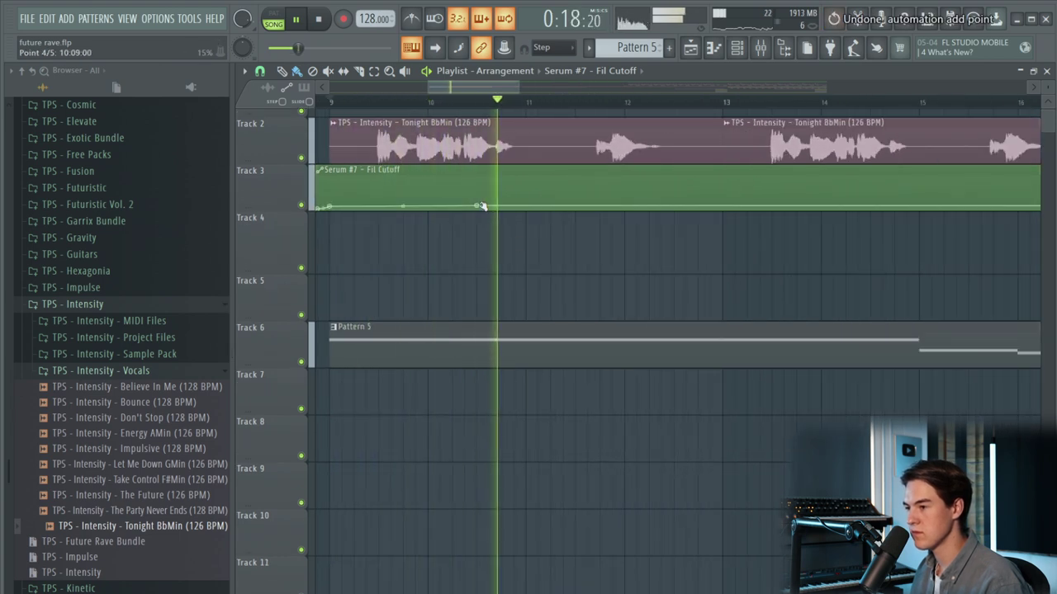
# - Raise the filter cutoff in a curve just before bar 13, drop it at the bar with the pasted value, and audition it
pyautogui.rightClick(723, 200)
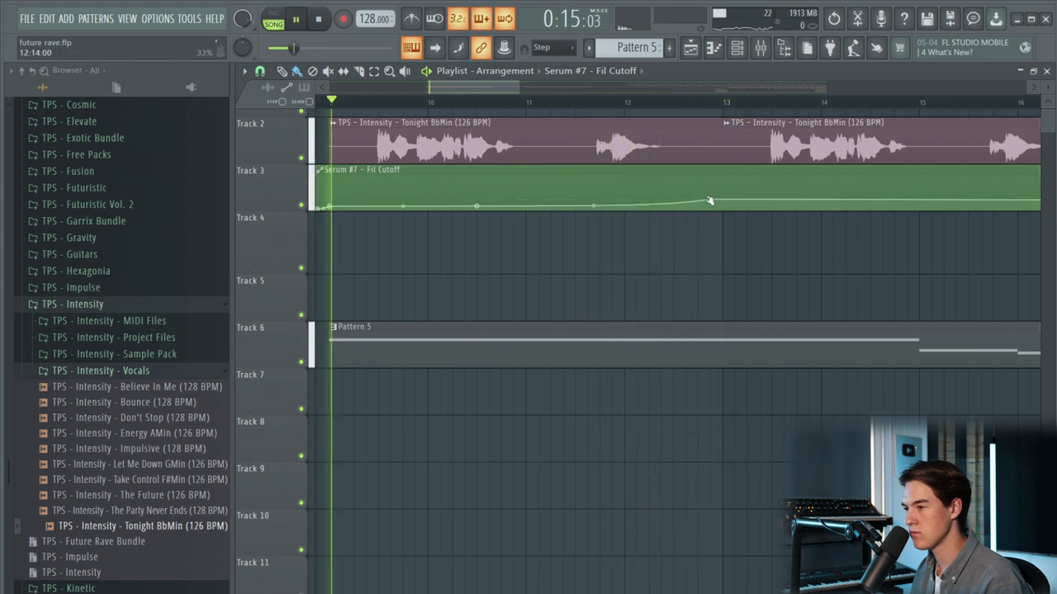
pyautogui.rightClick(728, 203)
pyautogui.click(776, 429)
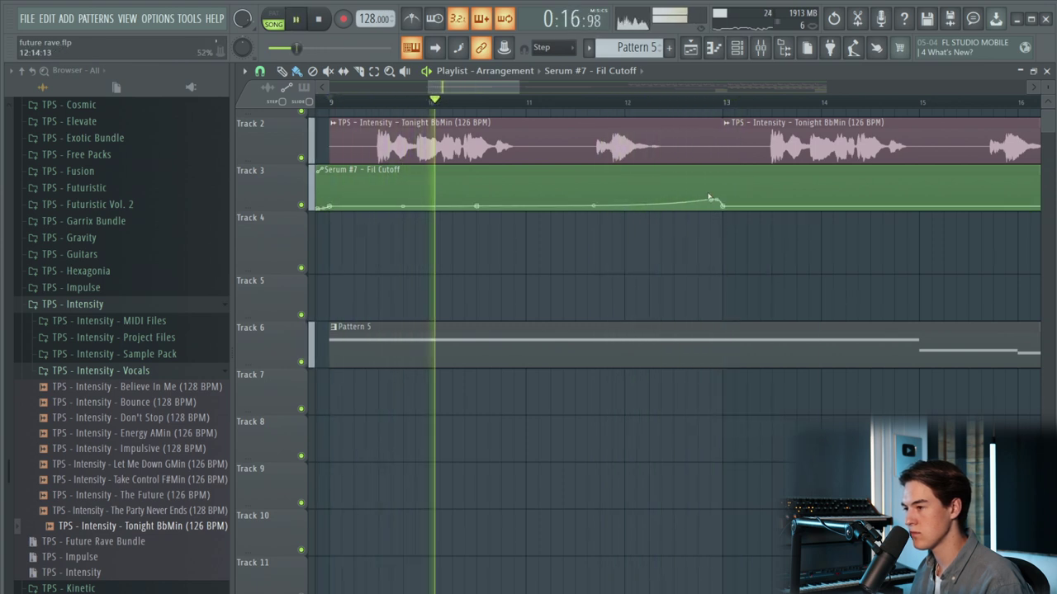
pyautogui.click(613, 102)
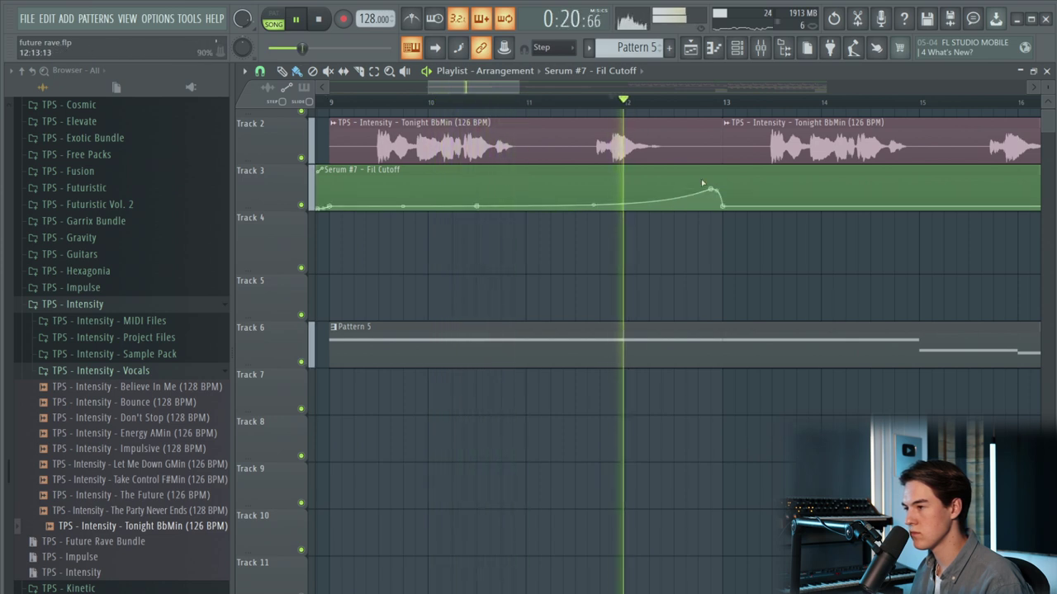
# - Add a filter cutoff point at 11:15:00 before the rise and paste the copied 13% value into it
pyautogui.press('space')
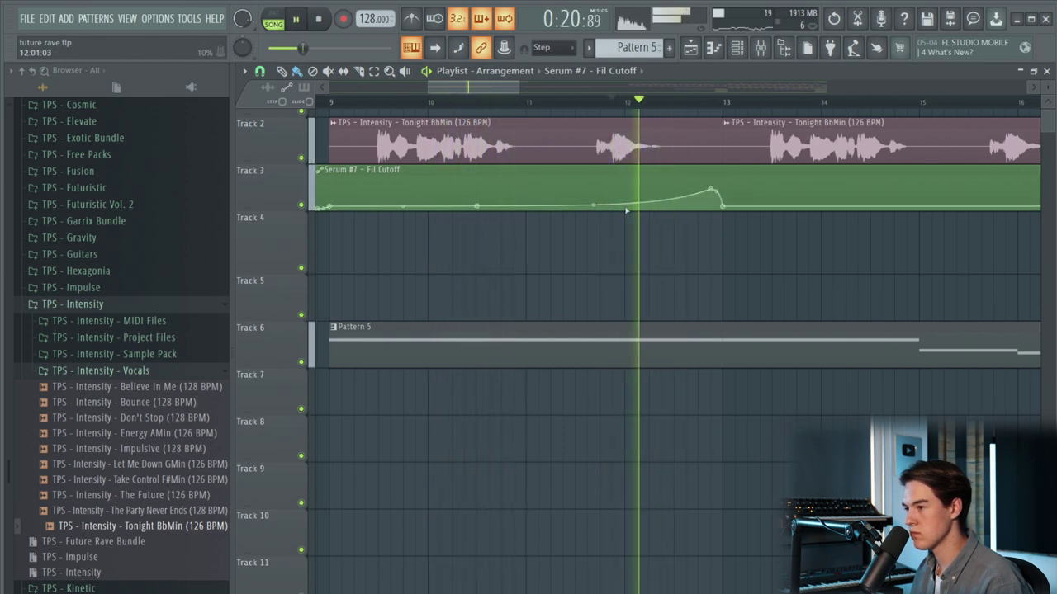
pyautogui.rightClick(612, 207)
pyautogui.click(677, 443)
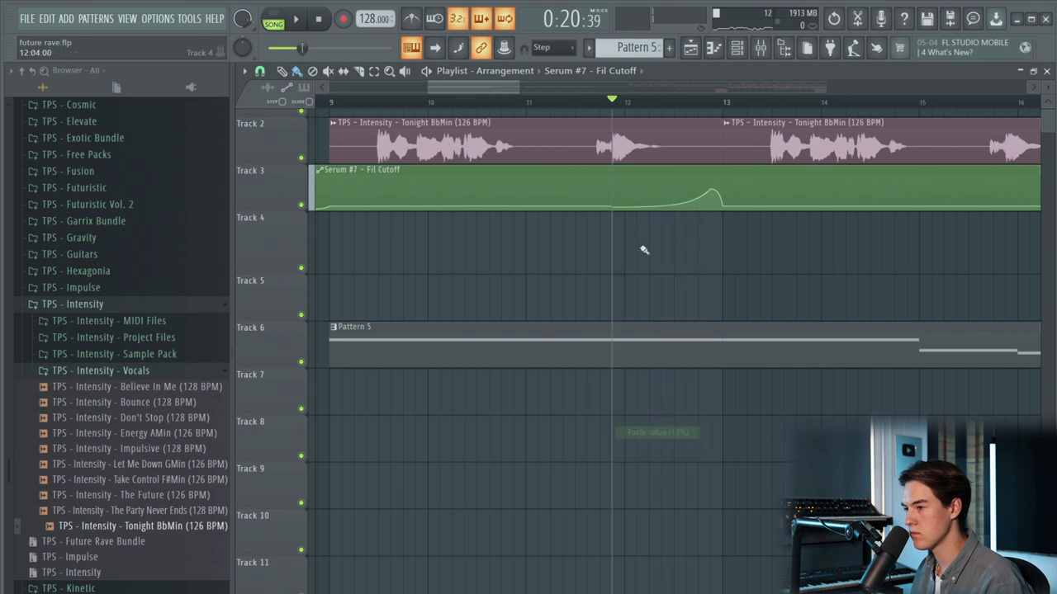
pyautogui.press('space')
pyautogui.rightClick(616, 210)
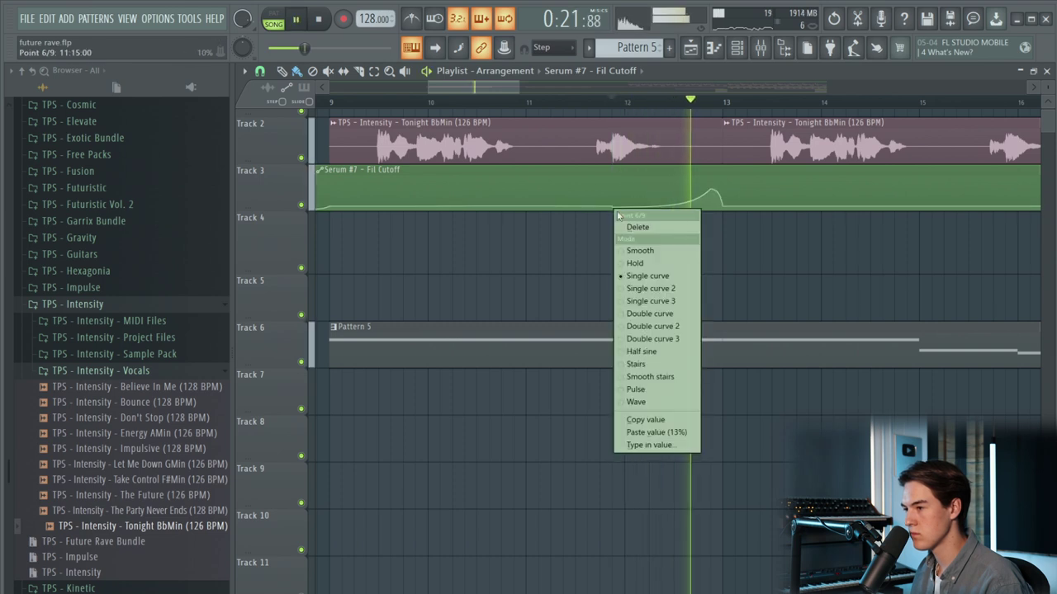
pyautogui.click(672, 434)
pyautogui.press('space')
pyautogui.press('space')
# - Move the filter cutoff peak closer to bar 13 and audition the steeper rise and drop
pyautogui.scroll(2, 722, 199)
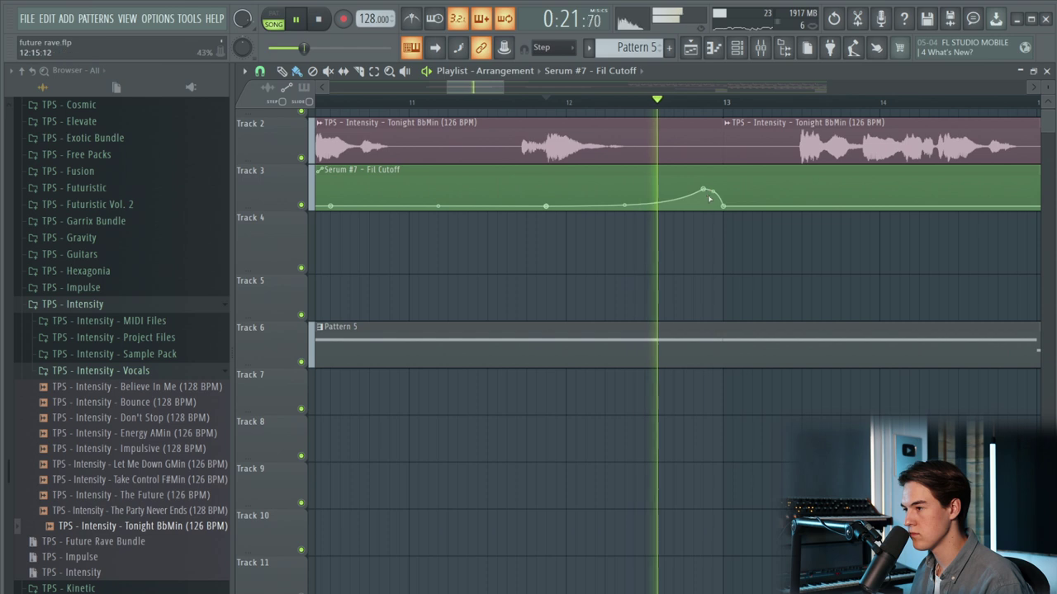
pyautogui.press('space')
pyautogui.press('space')
pyautogui.moveTo(706, 190); pyautogui.dragTo(717, 191)
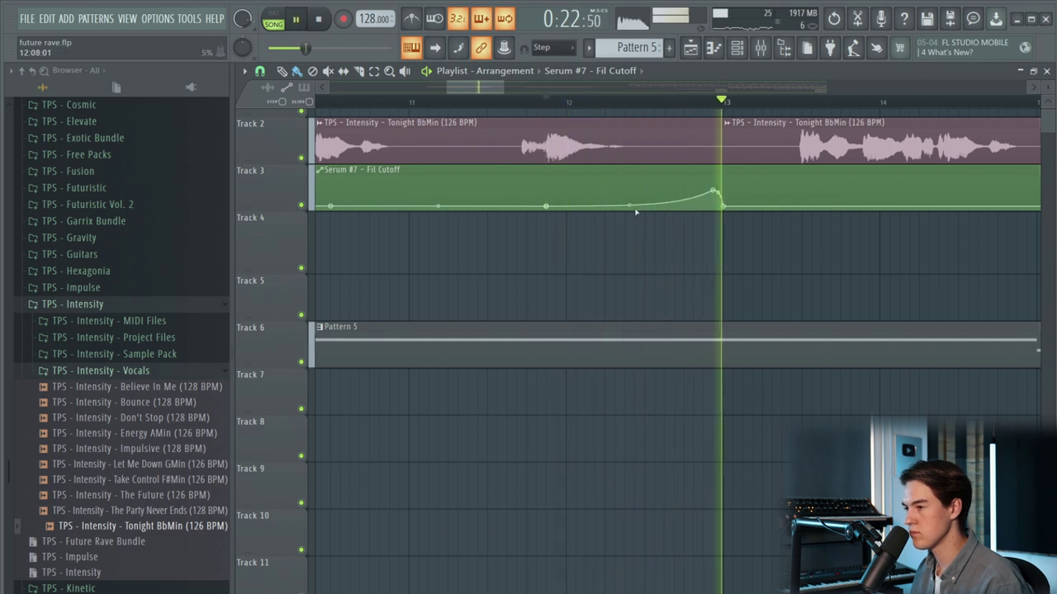
pyautogui.scroll(-4, 644, 182)
pyautogui.press('space')
# - Add Fruity Reeverb 2 to slot 3 of the Serum #7 mixer track and audition the passage into bar 13
pyautogui.click(774, 43)
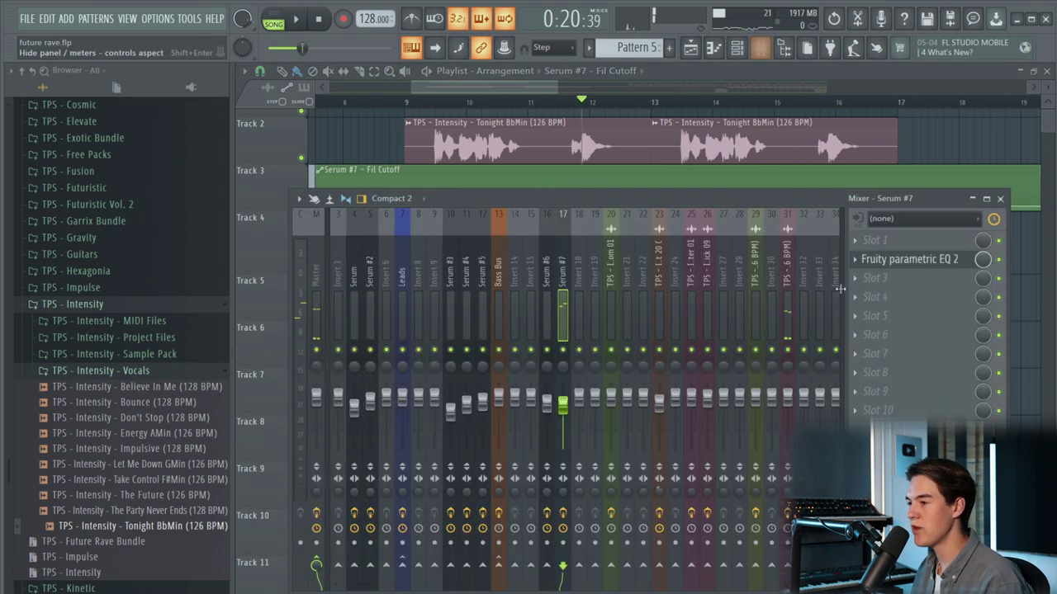
pyautogui.click(874, 278)
pyautogui.moveTo(875, 294)
pyautogui.click(1039, 524)
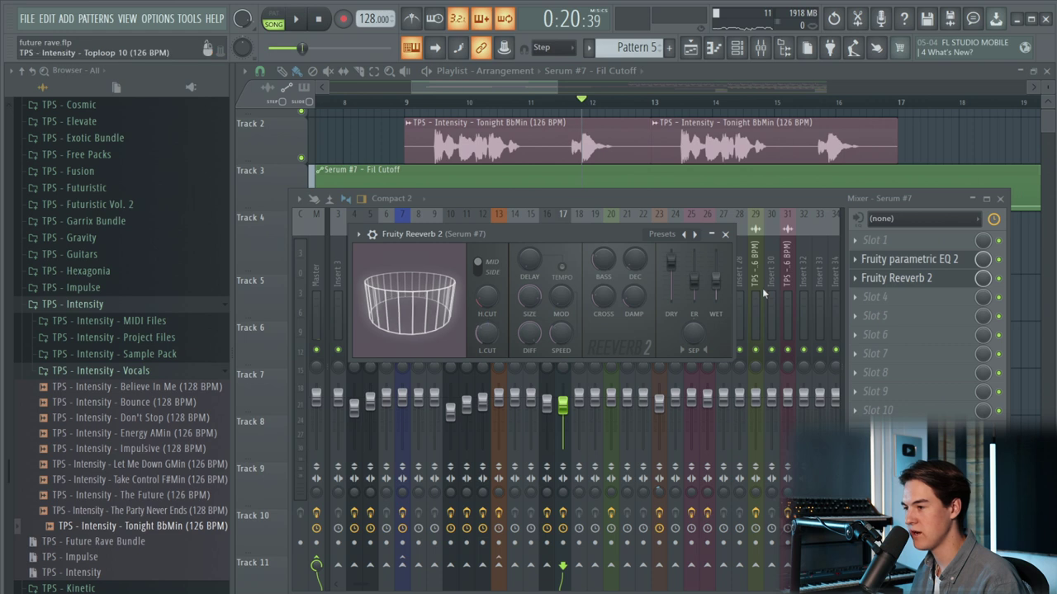
pyautogui.press('space')
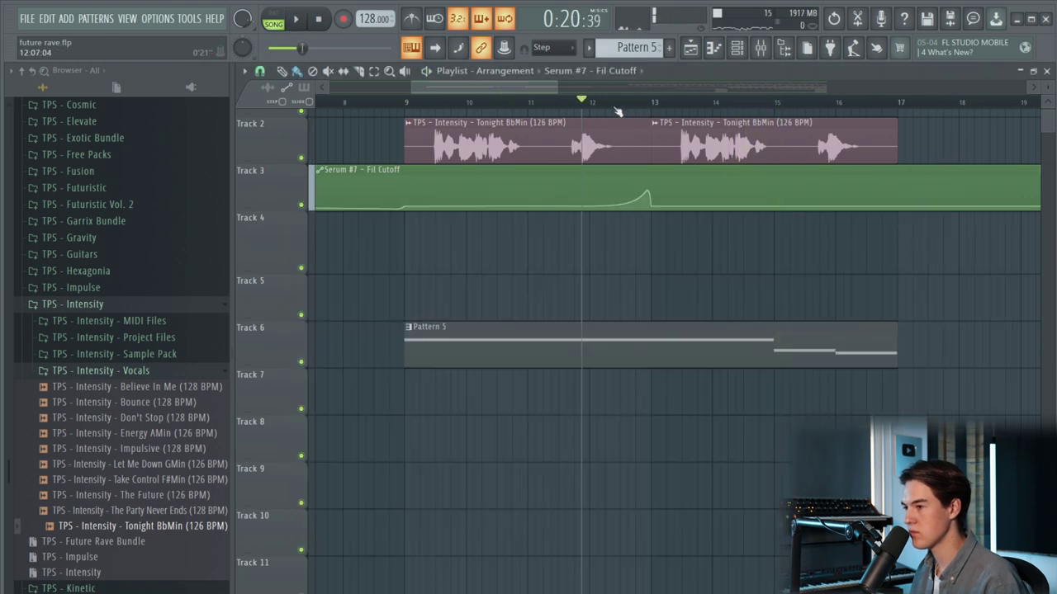
pyautogui.press('space')
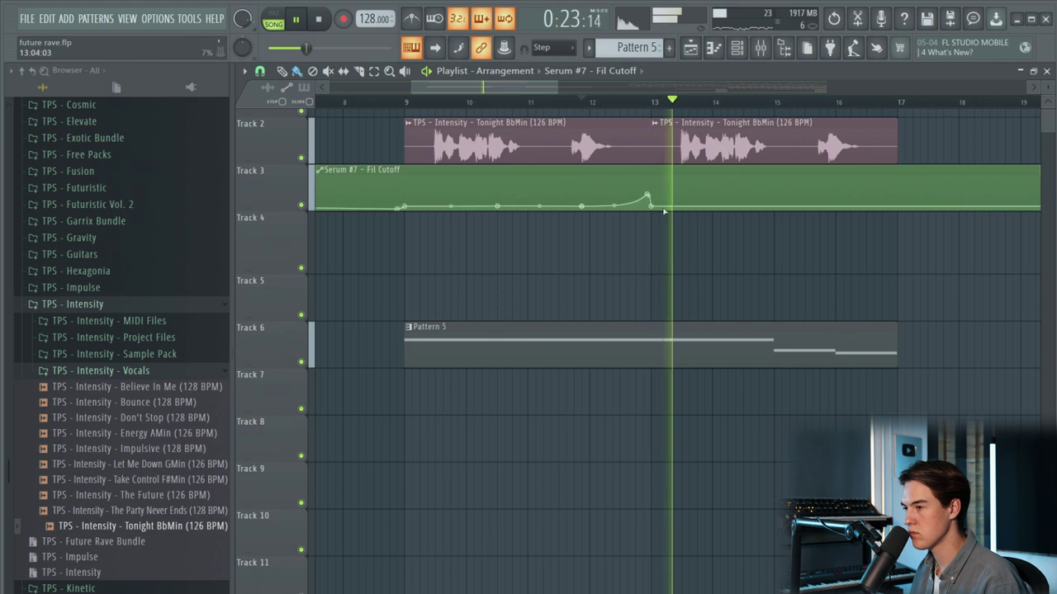
# - Try a copy of the Impact 05 clip at bar 13 on track 16
pyautogui.scroll(-2, 723, 261)
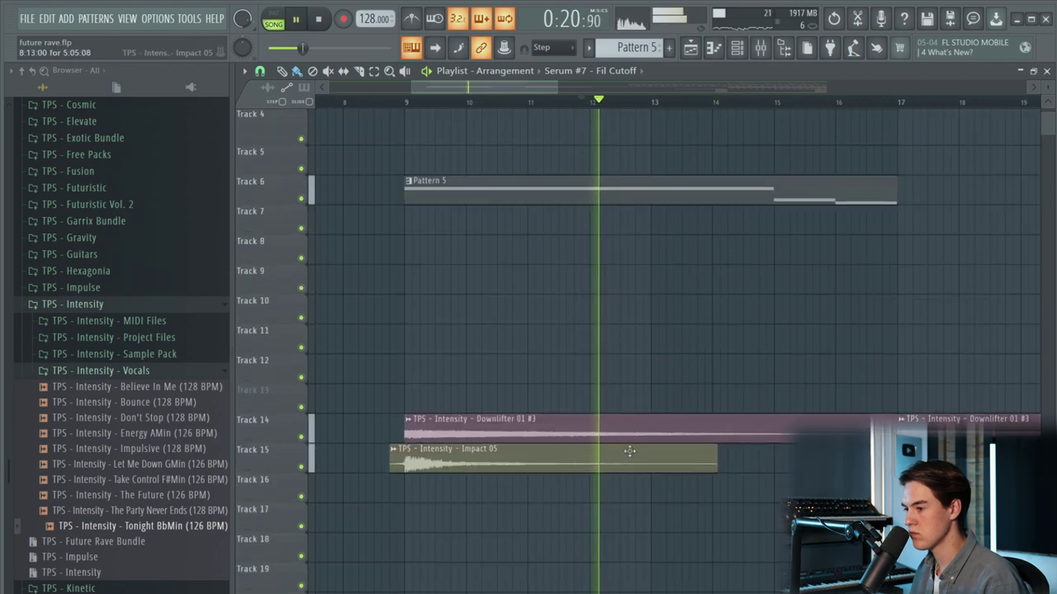
pyautogui.click(660, 493)
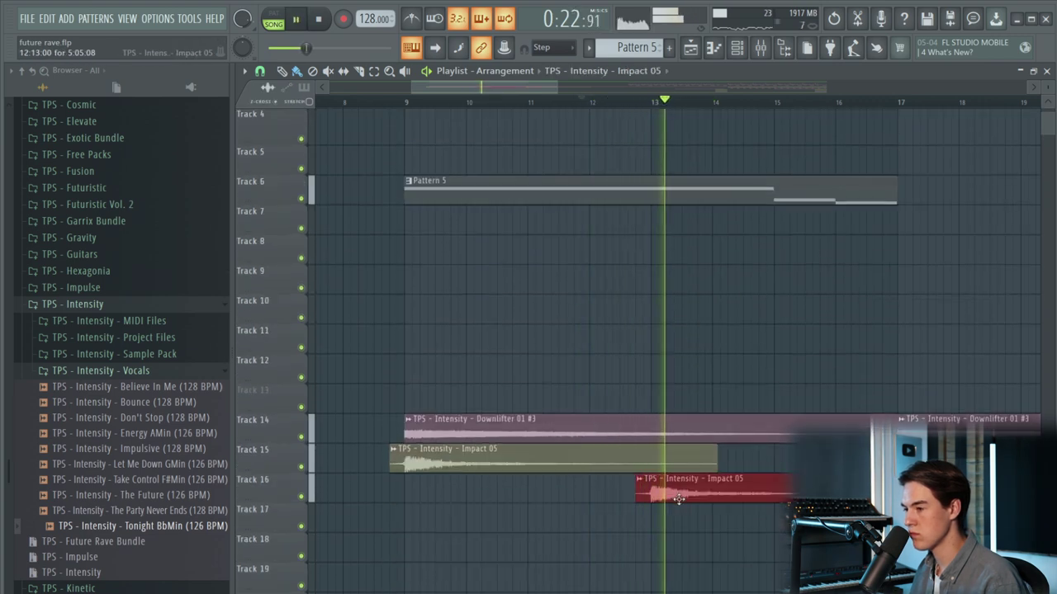
pyautogui.rightClick(661, 493)
pyautogui.press('space')
# - Place the Intensity pack's Impact 01 sample on track 16 with its hit at bar 13 and lower its channel volume to about 41%
pyautogui.click(134, 371)
pyautogui.click(139, 357)
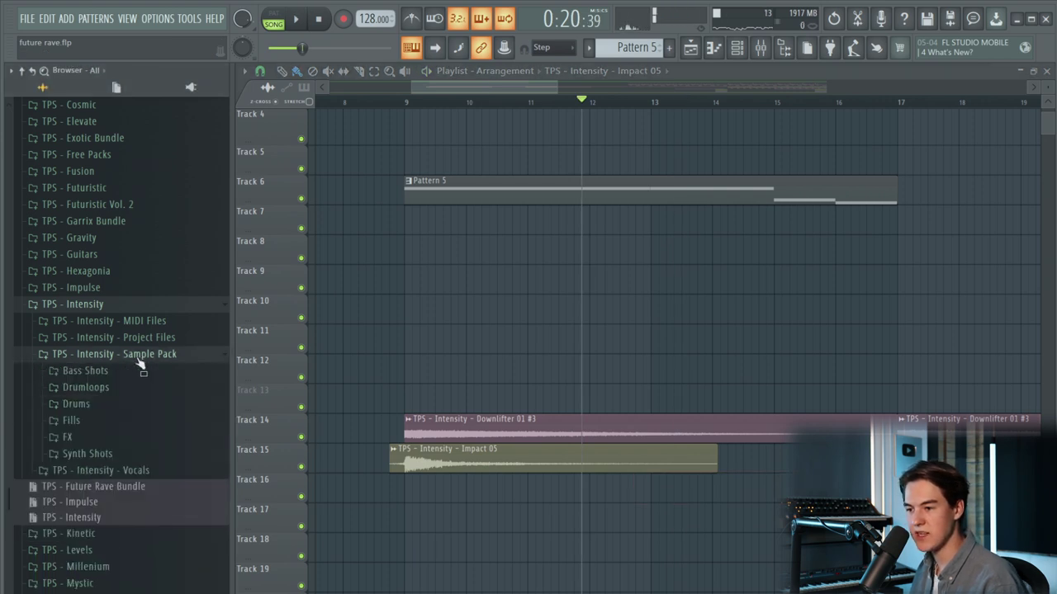
pyautogui.click(129, 435)
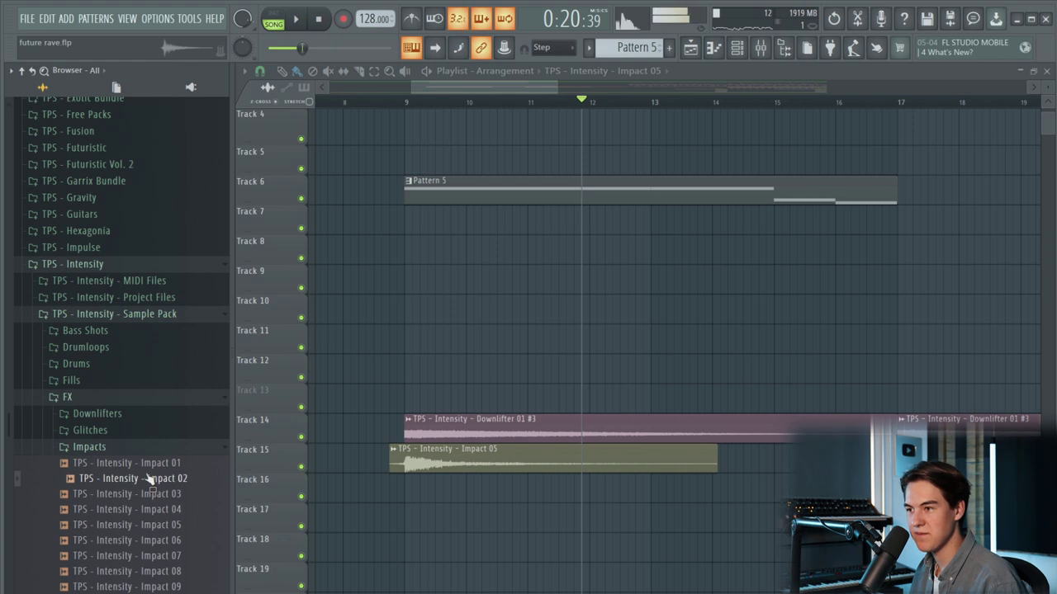
pyautogui.moveTo(154, 476); pyautogui.dragTo(665, 489)
pyautogui.press('space')
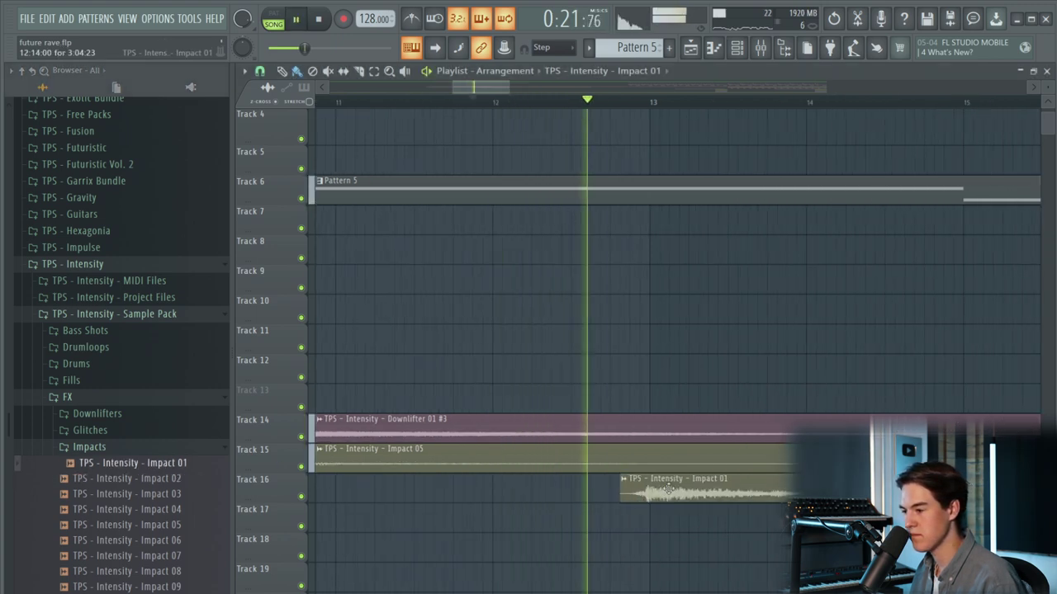
pyautogui.doubleClick(665, 489)
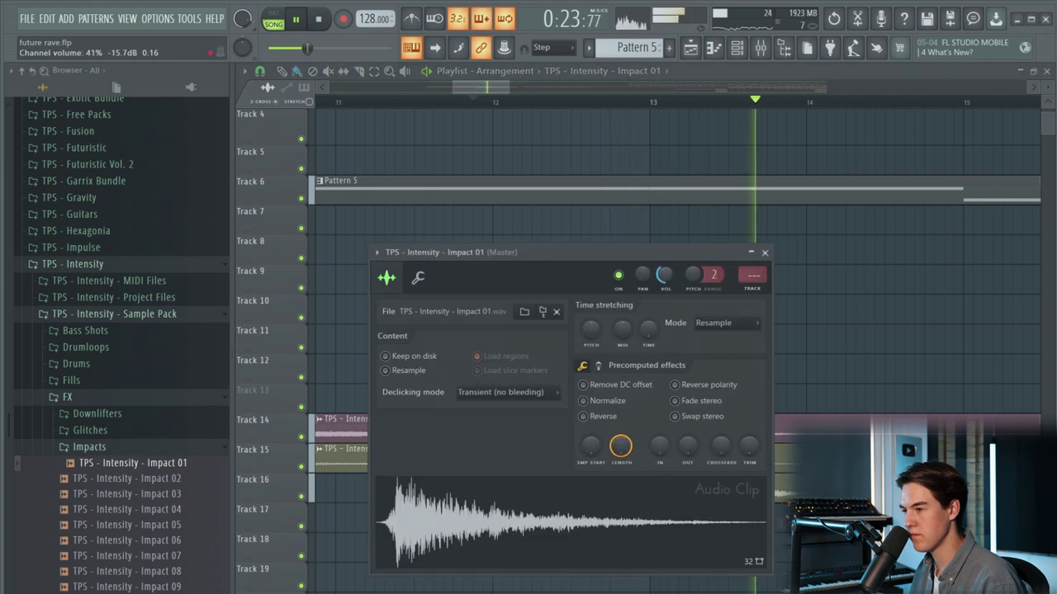
pyautogui.click(581, 100)
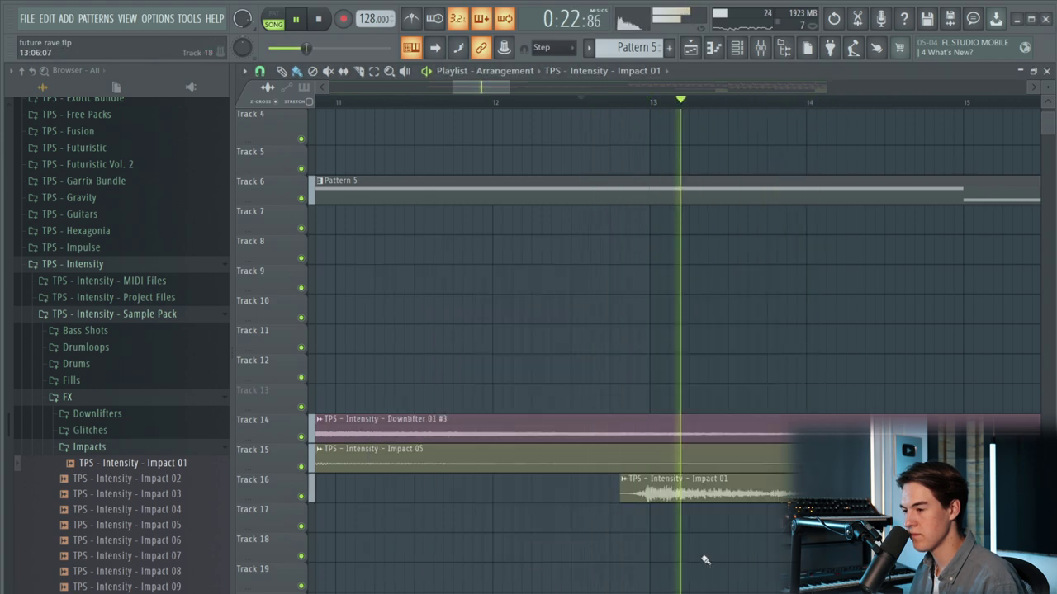
# - Add Serum #7 filter cutoff points at 15:01:00 and, raised, just before bar 17, and audition the rise
pyautogui.scroll(-4, 704, 561)
pyautogui.scroll(3, 694, 331)
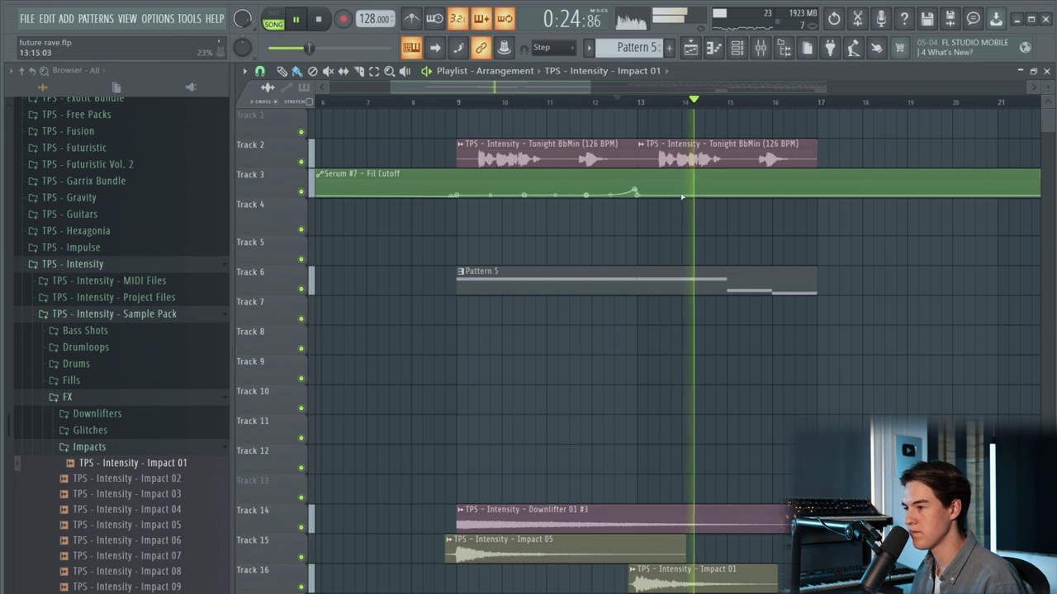
pyautogui.scroll(2, 776, 197)
pyautogui.rightClick(836, 196)
pyautogui.moveTo(837, 196)
pyautogui.mouseDown()
pyautogui.moveTo(840, 188)
pyautogui.moveTo(798, 198)
pyautogui.moveTo(849, 192)
pyautogui.moveTo(688, 194)
pyautogui.mouseUp()
pyautogui.scroll(1, 790, 196)
pyautogui.press('space')
pyautogui.press('space')
pyautogui.click(757, 101)
pyautogui.click(651, 101)
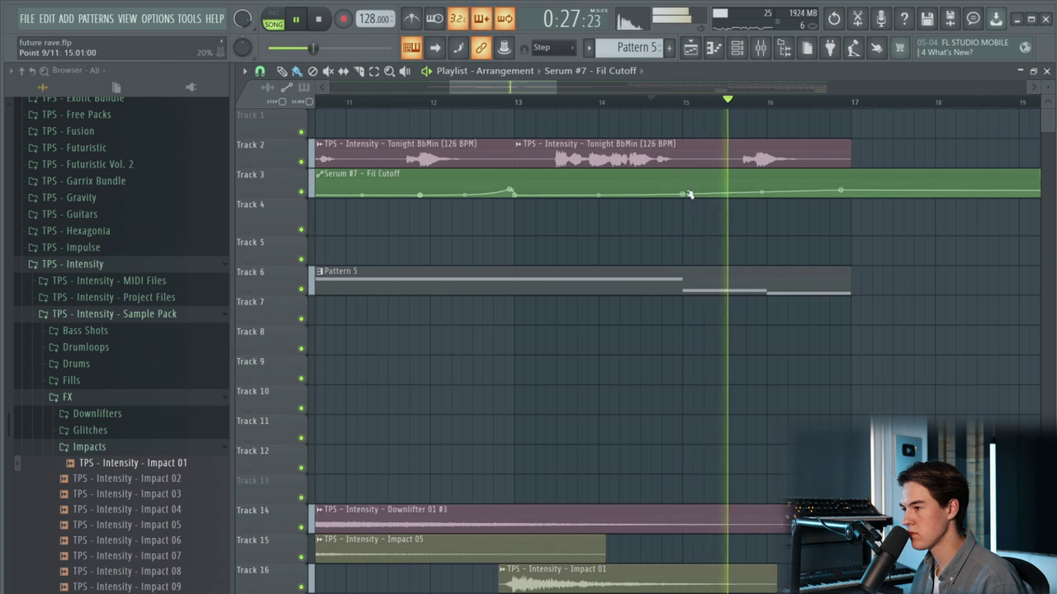
# - Paste the copied value into the filter cutoff point at 15:01:00
pyautogui.rightClick(685, 195)
pyautogui.click(740, 420)
pyautogui.scroll(3, 866, 222)
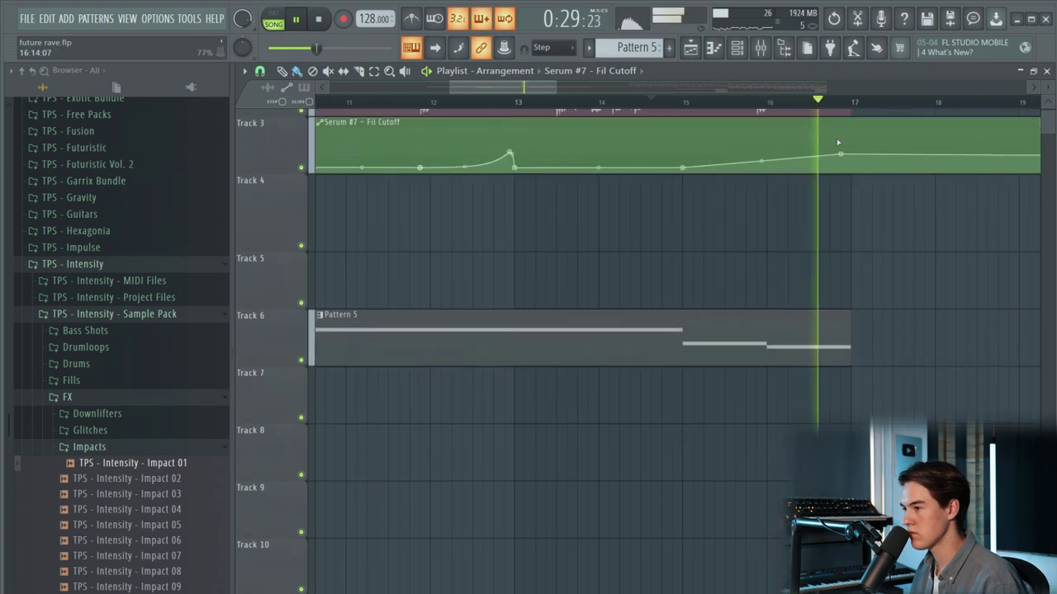
# - Shape the Serum #7 EQ band 1 frequency clip to rise to about 45% at 16:13:00 and fall back at bar 17
pyautogui.scroll(-4, 822, 328)
pyautogui.scroll(-6, 822, 328)
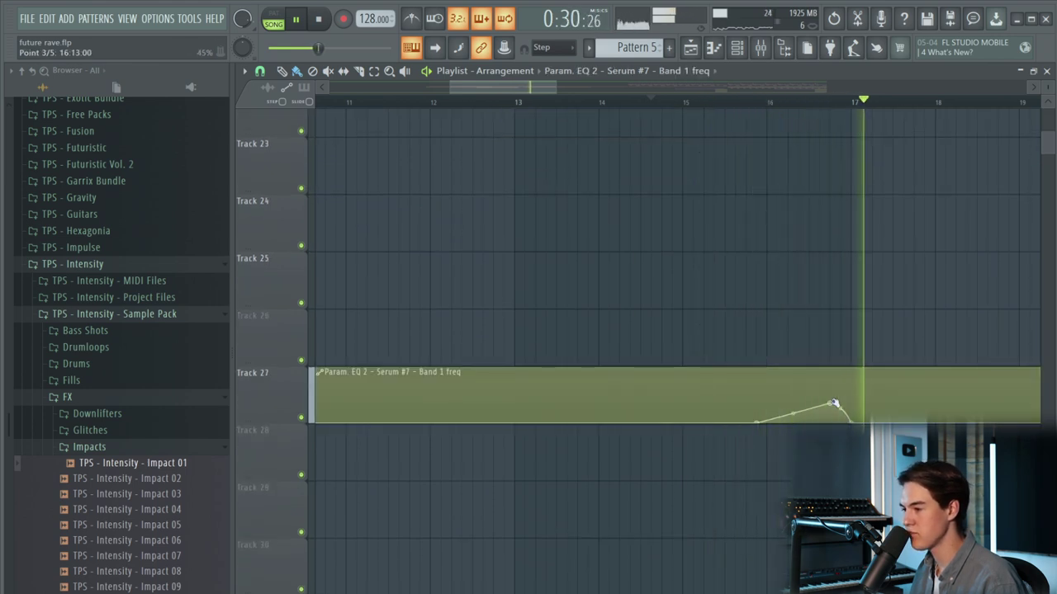
pyautogui.scroll(-4, 834, 405)
pyautogui.scroll(6, 798, 342)
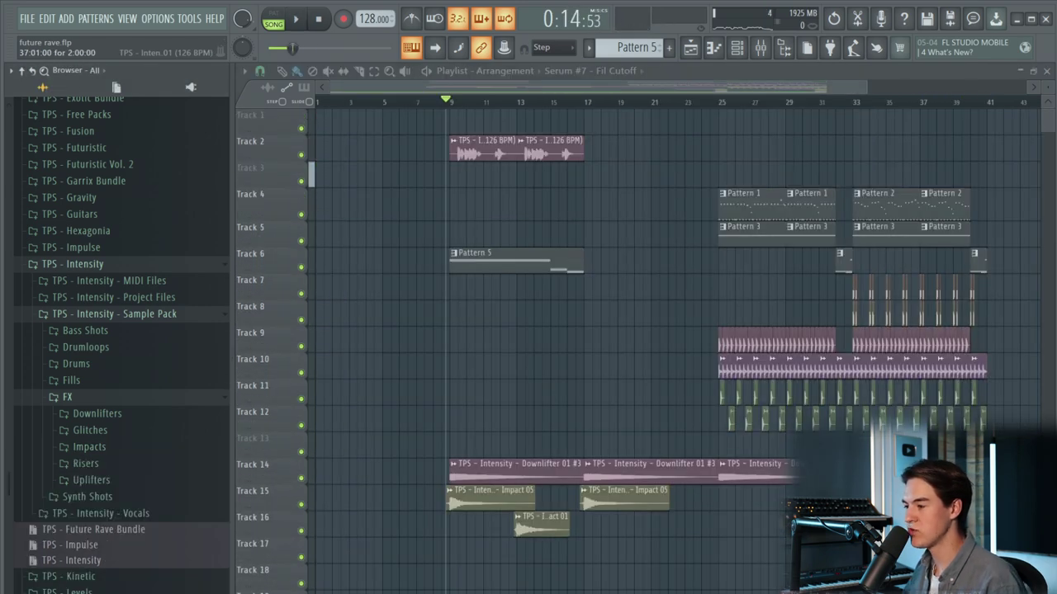
# - Try a row of Toploop 01 clips on track 9 from bar 9 during playback
pyautogui.scroll(4, 477, 354)
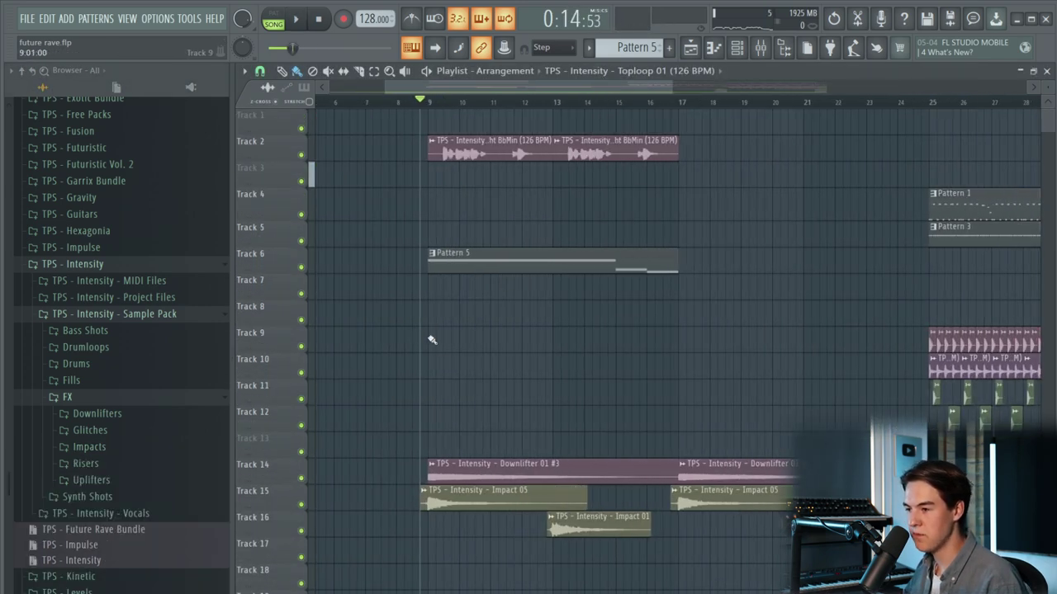
pyautogui.click(432, 340)
pyautogui.scroll(2, 435, 341)
pyautogui.press('space')
pyautogui.click(530, 342)
pyautogui.click(631, 367)
pyautogui.moveTo(631, 367); pyautogui.dragTo(632, 341)
pyautogui.scroll(-3, 634, 374)
pyautogui.rightClick(641, 341)
pyautogui.rightClick(582, 342)
pyautogui.rightClick(550, 342)
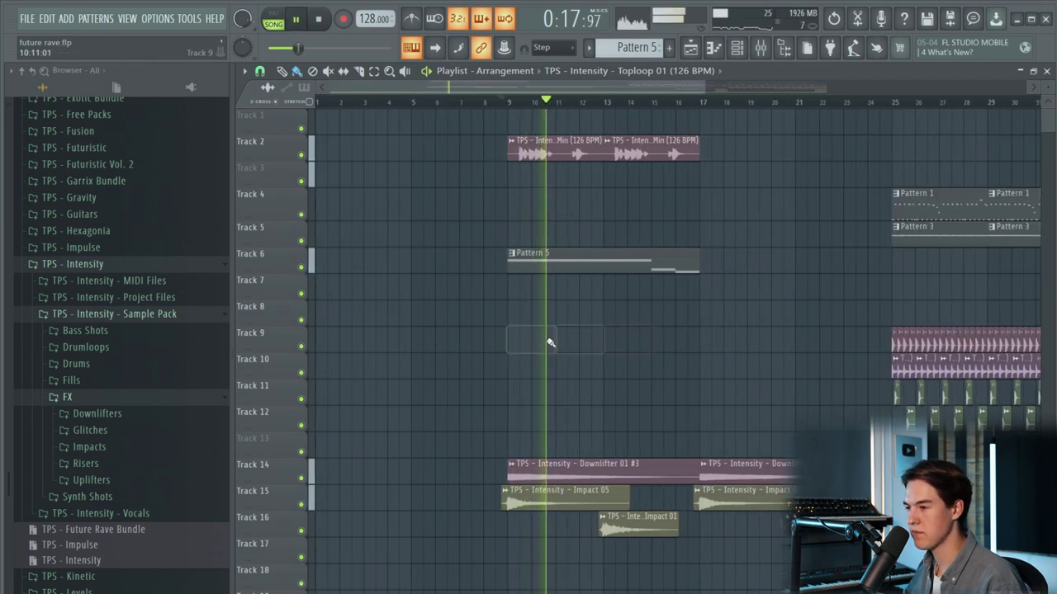
# - Place a Toploop 10 clip on track 17 near bar 14
pyautogui.scroll(-2, 639, 352)
pyautogui.click(543, 327)
pyautogui.moveTo(543, 330); pyautogui.dragTo(557, 499)
# - Select the three impact clips on tracks 15 and 16 and move them down four tracks
pyautogui.moveTo(661, 537); pyautogui.dragTo(477, 487)
pyautogui.hotkey('shift', 'Down')
pyautogui.hotkey('shift', 'Down')
pyautogui.hotkey('shift', 'Down')
pyautogui.hotkey('shift', 'Down')
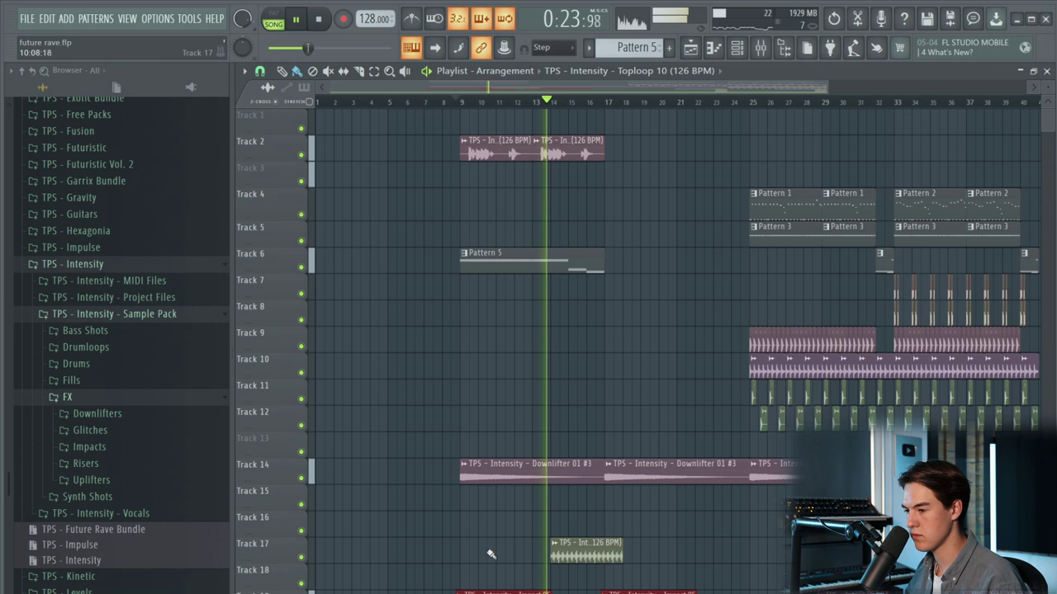
# - Move the Toploop 10 clip to bar 13 on track 15 and make it unique
pyautogui.moveTo(583, 550); pyautogui.dragTo(564, 481)
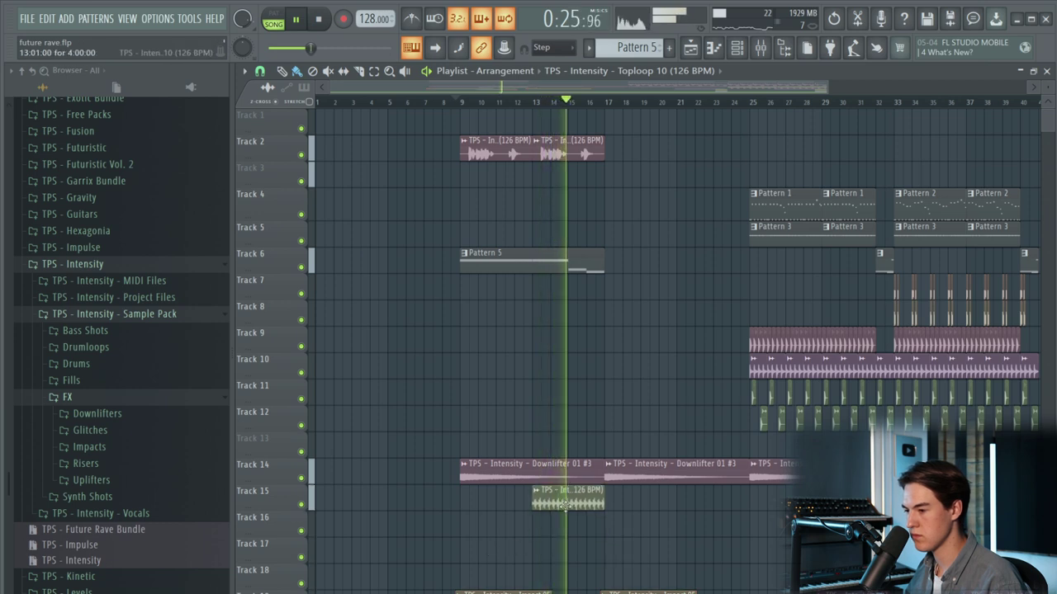
pyautogui.scroll(2, 564, 503)
pyautogui.click(516, 491)
pyautogui.click(549, 591)
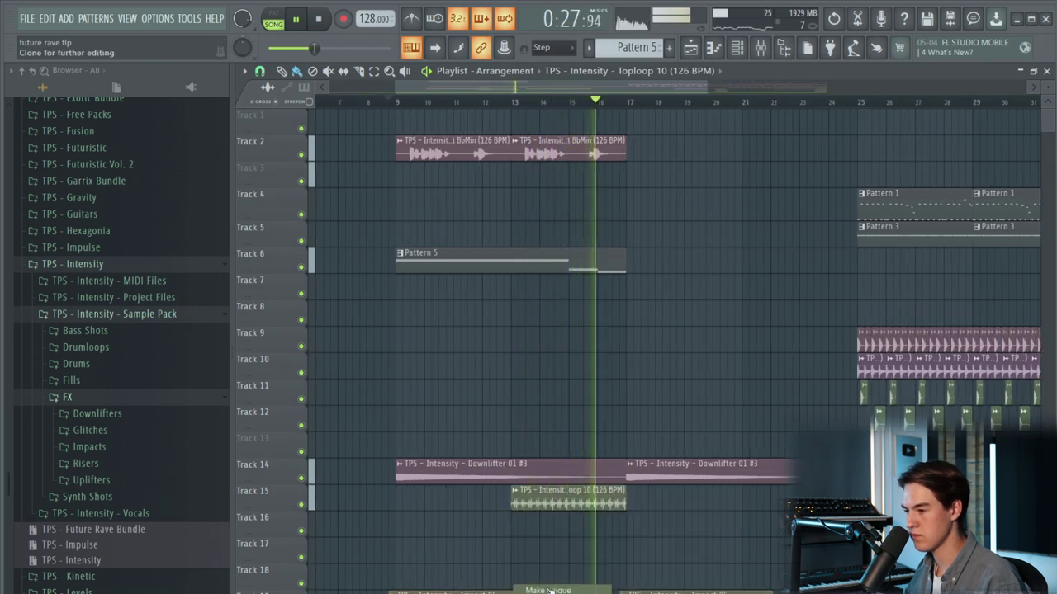
# - Route the unique Toploop 10 clip's channel to the Master and place a copy of the clip at bar 9 on track 15
pyautogui.press('space')
pyautogui.doubleClick(566, 500)
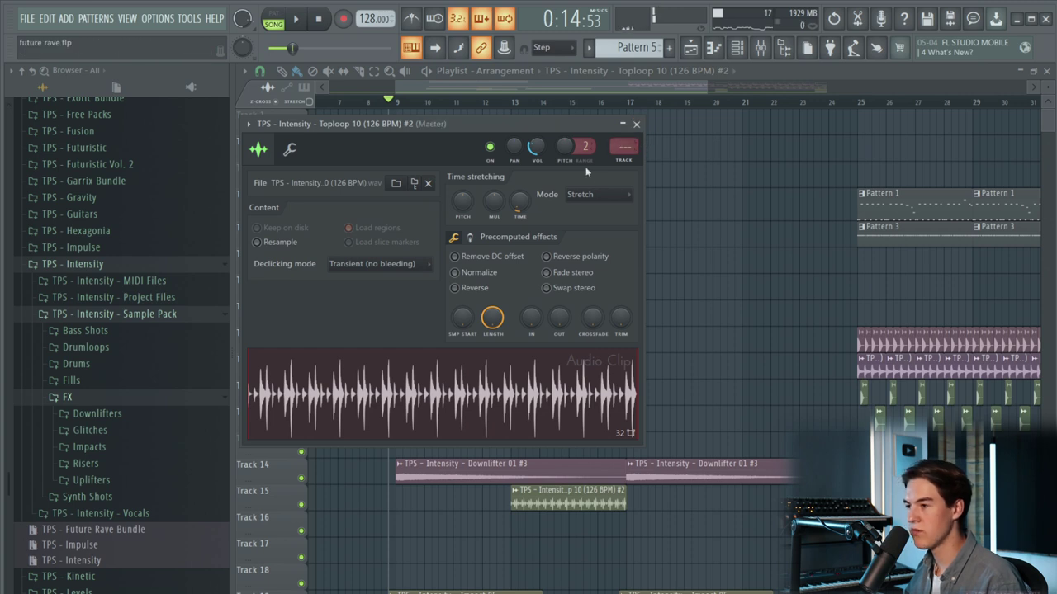
pyautogui.press('Escape')
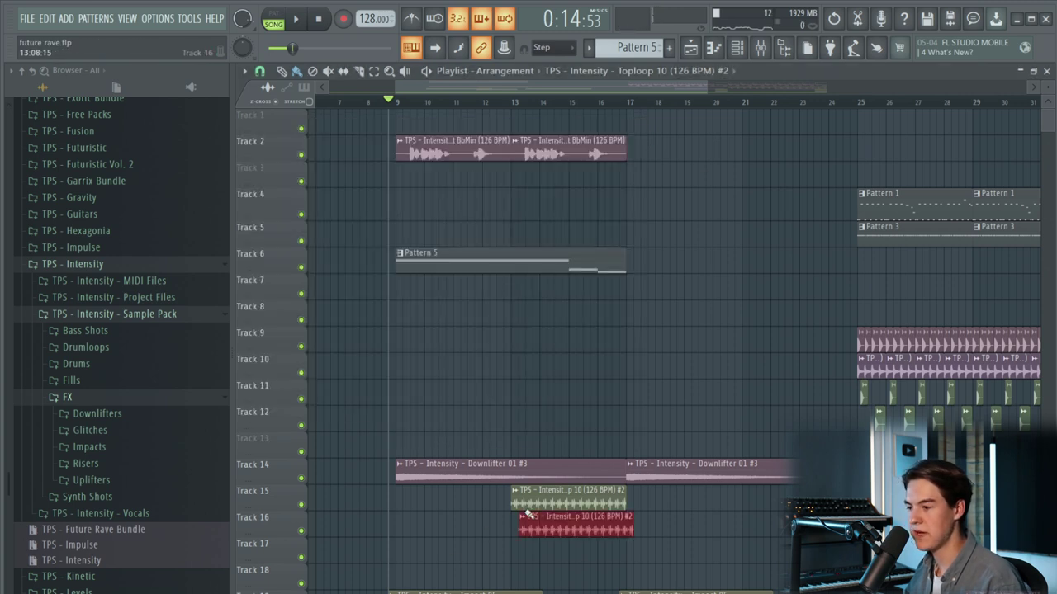
pyautogui.moveTo(406, 513); pyautogui.dragTo(407, 494)
pyautogui.press('space')
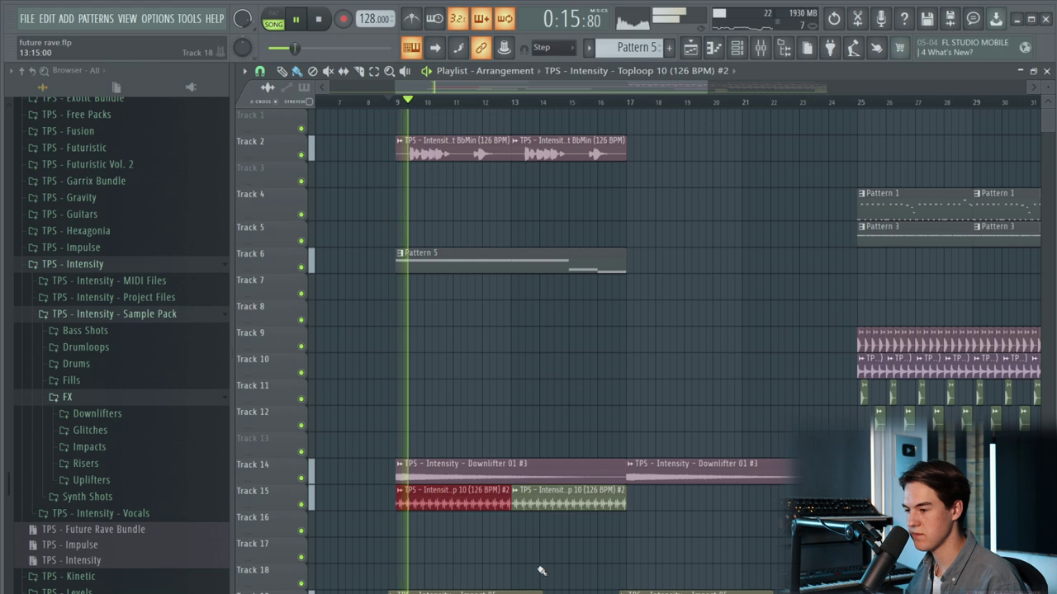
# - Select the three impact clips and move them up one track to tracks 18 and 19
pyautogui.scroll(-2, 537, 562)
pyautogui.moveTo(706, 584); pyautogui.dragTo(485, 537)
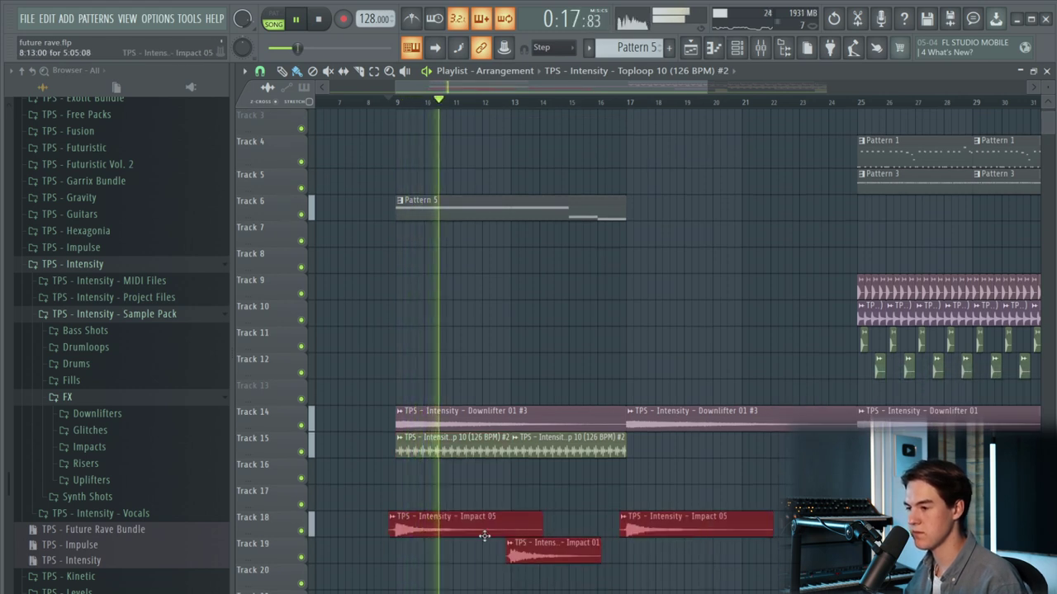
pyautogui.keyDown('ctrl'); pyautogui.click(514, 500); pyautogui.keyUp('ctrl')
# - Place a Toploop 01 clip at bar 9 on track 16 and delete both Toploop 10 clips from track 15
pyautogui.scroll(-2, 564, 510)
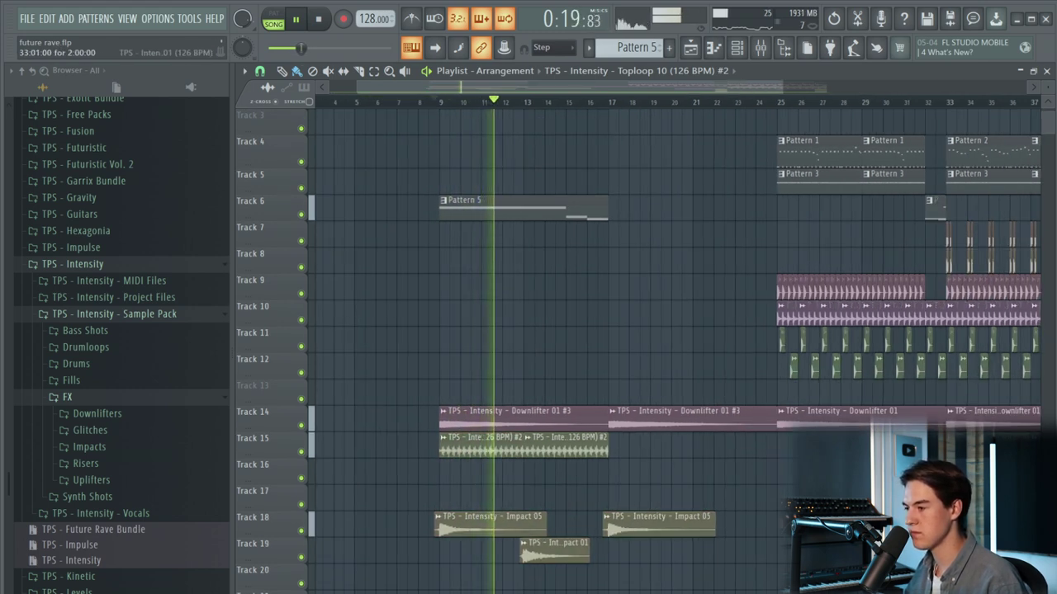
pyautogui.press('space')
pyautogui.moveTo(452, 477); pyautogui.dragTo(463, 476)
pyautogui.press('space')
pyautogui.rightClick(499, 450)
pyautogui.rightClick(552, 450)
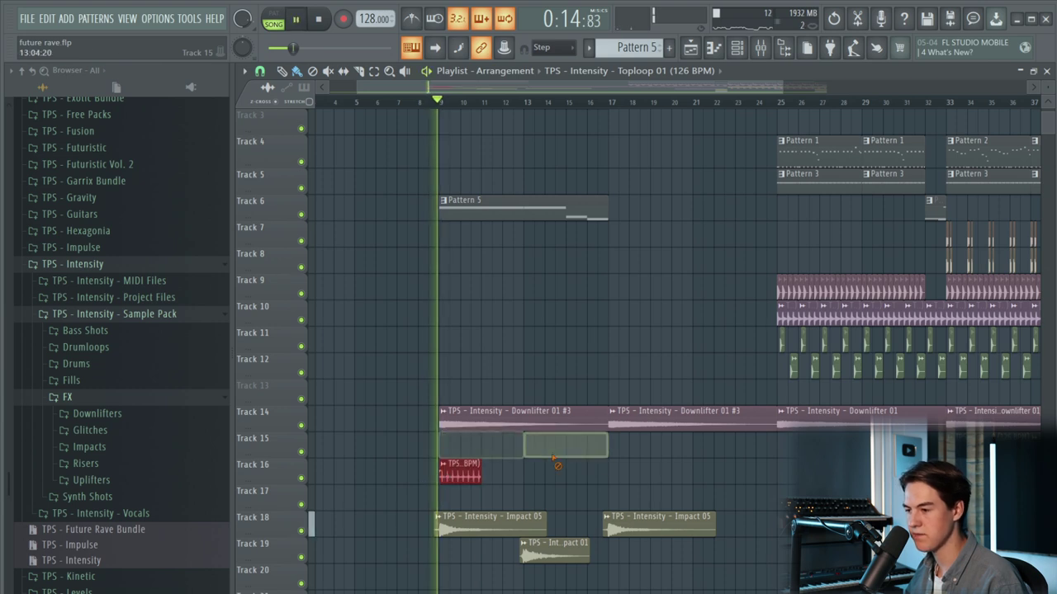
# - Try a second Toploop 01 clip at bar 11 on track 16, and delete it along with the bar 9 clip
pyautogui.scroll(3, 465, 499)
pyautogui.click(505, 477)
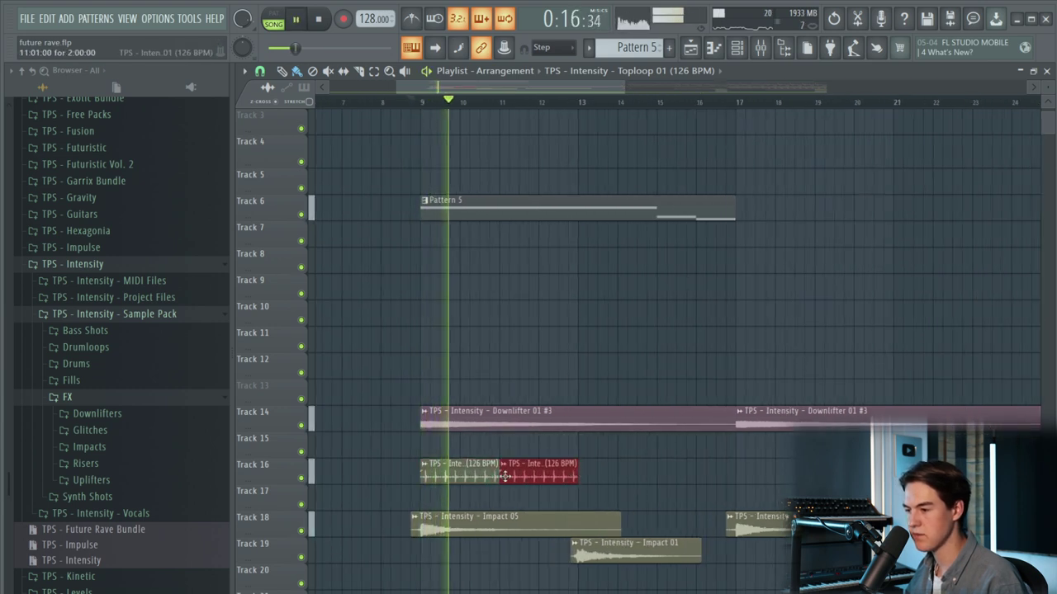
pyautogui.rightClick(429, 473)
pyautogui.rightClick(520, 480)
# - Place a unique Toploop 01 clip at bar 13 on track 16 and lower its channel volume to about 18%
pyautogui.click(583, 474)
pyautogui.click(581, 467)
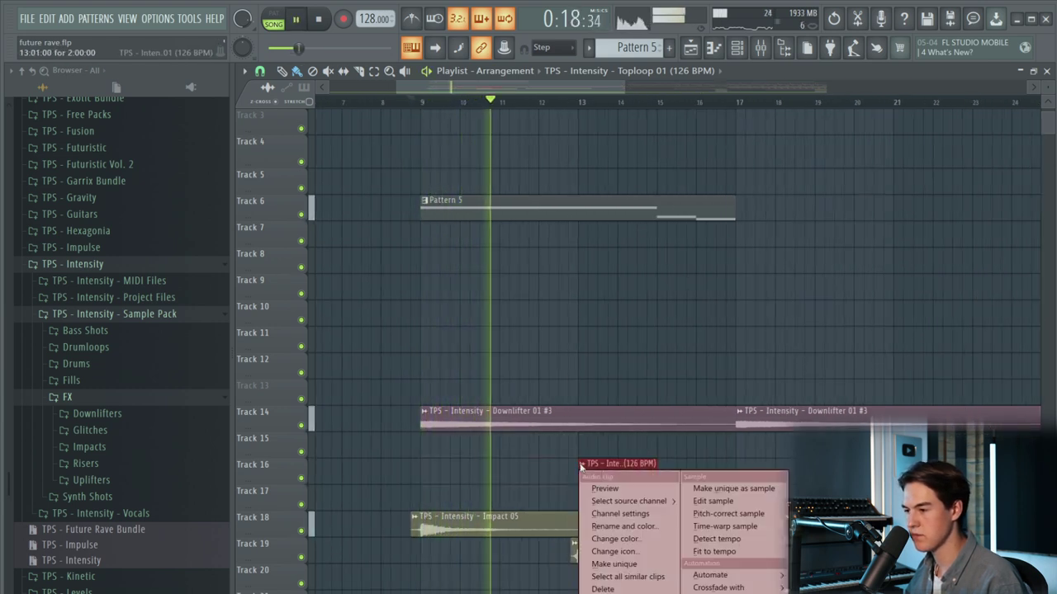
pyautogui.click(614, 564)
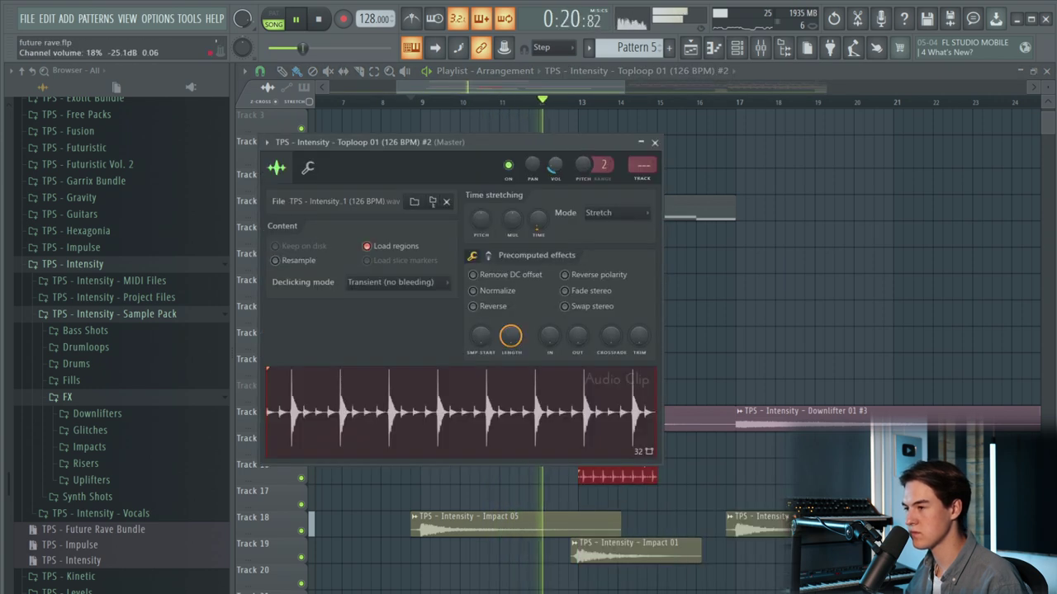
# - Shorten and repeat the unique Toploop 01 clip on track 16 so the loop fills bars 13 to 17
pyautogui.rightClick(749, 521)
pyautogui.hotkey('ctrl', 'z')
pyautogui.moveTo(664, 475); pyautogui.dragTo(627, 477)
pyautogui.hotkey('ctrl', 'b')
pyautogui.scroll(2, 624, 498)
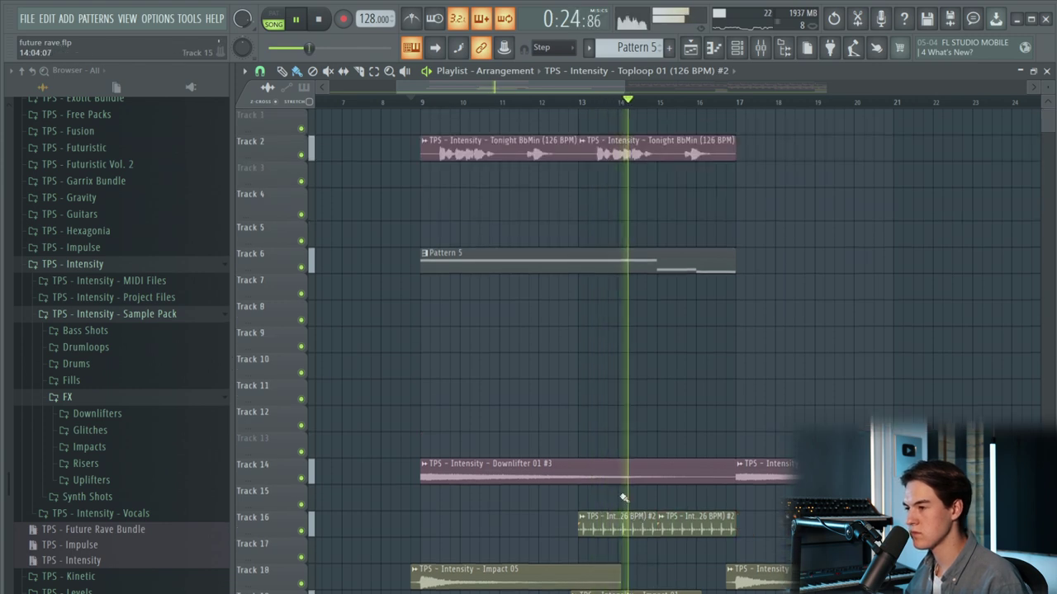
# - Place two consecutive Pattern 1 clips on track 4 at bars 17 and 21, leading up to bar 25
pyautogui.scroll(-3, 581, 456)
pyautogui.scroll(-2, 655, 436)
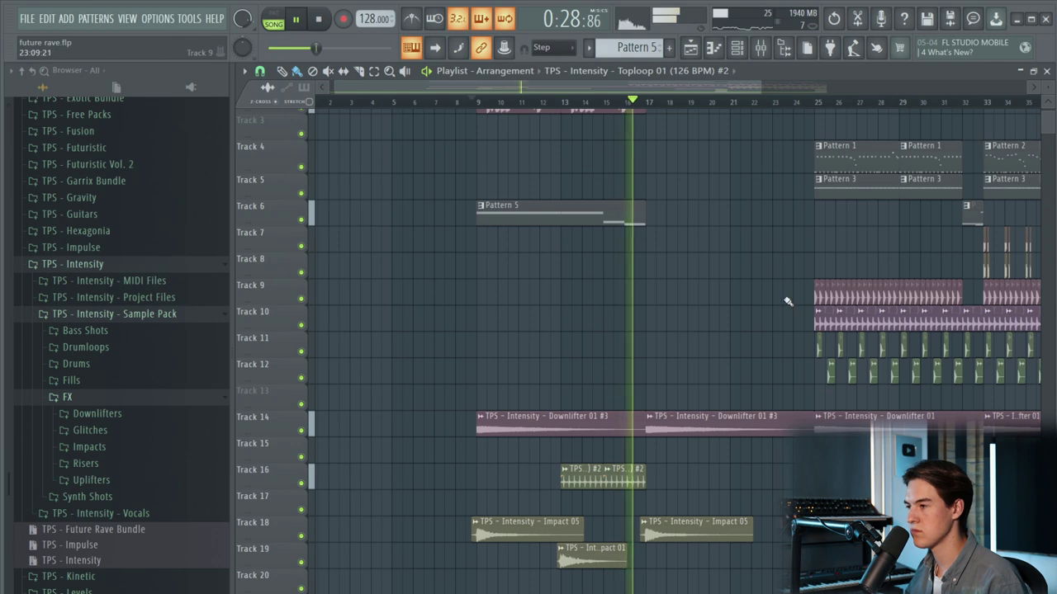
pyautogui.scroll(2, 788, 302)
pyautogui.scroll(2, 703, 264)
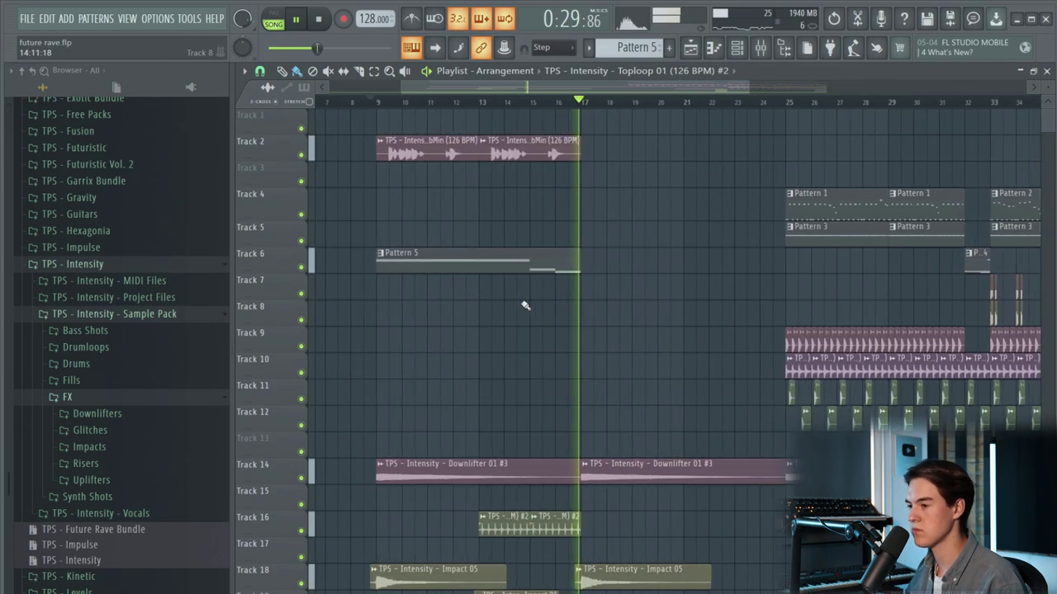
pyautogui.click(853, 209)
pyautogui.click(576, 101)
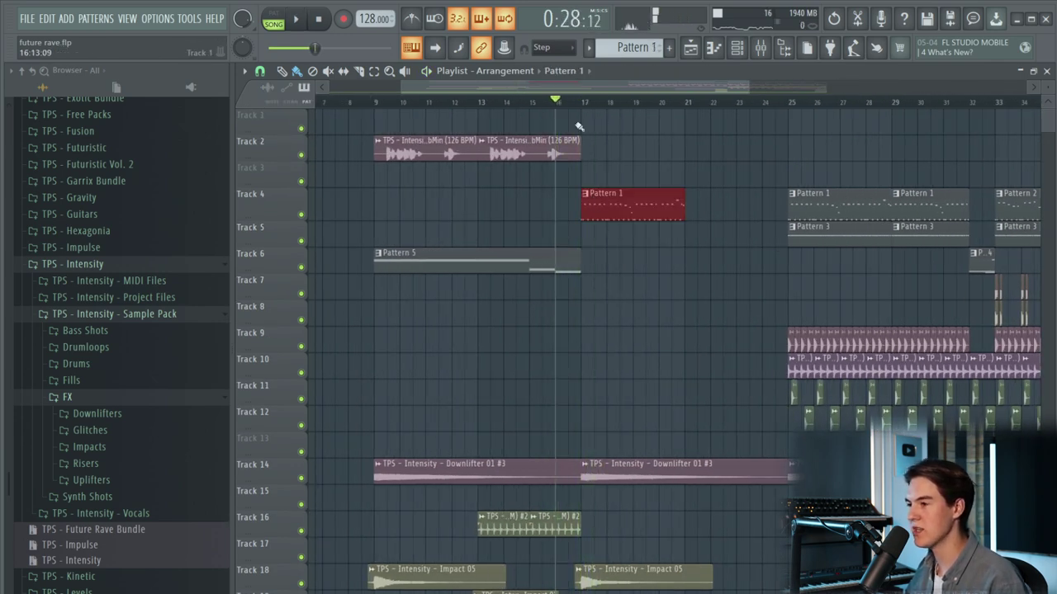
pyautogui.scroll(2, 706, 248)
pyautogui.moveTo(685, 253); pyautogui.dragTo(682, 198)
pyautogui.scroll(-2, 689, 213)
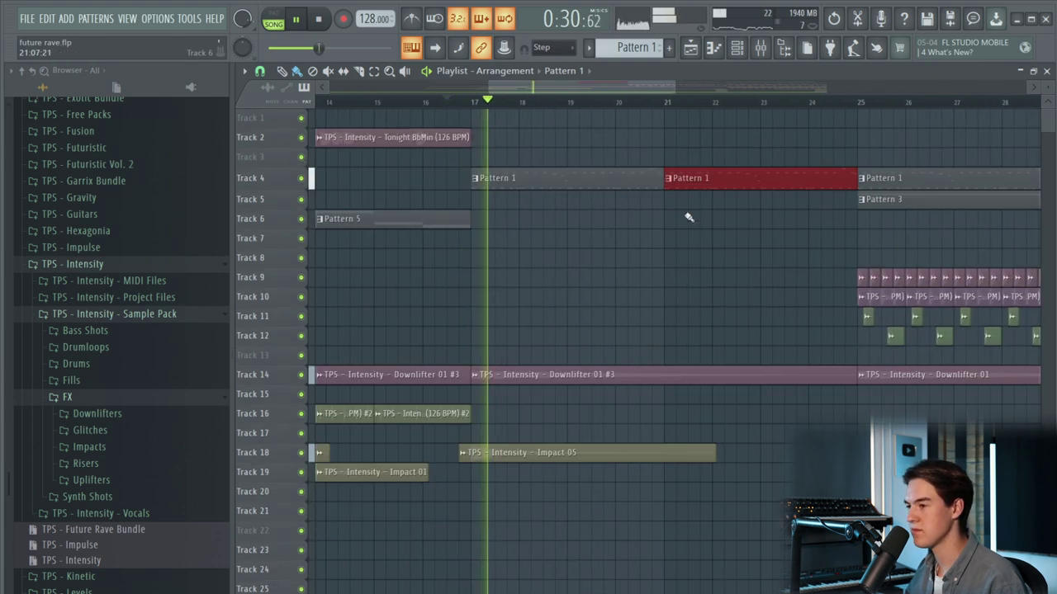
# - Create an automation clip for the Leads Kickstart's mix level and add points that jump it to 100% at bar 25
pyautogui.click(760, 47)
pyautogui.press('space')
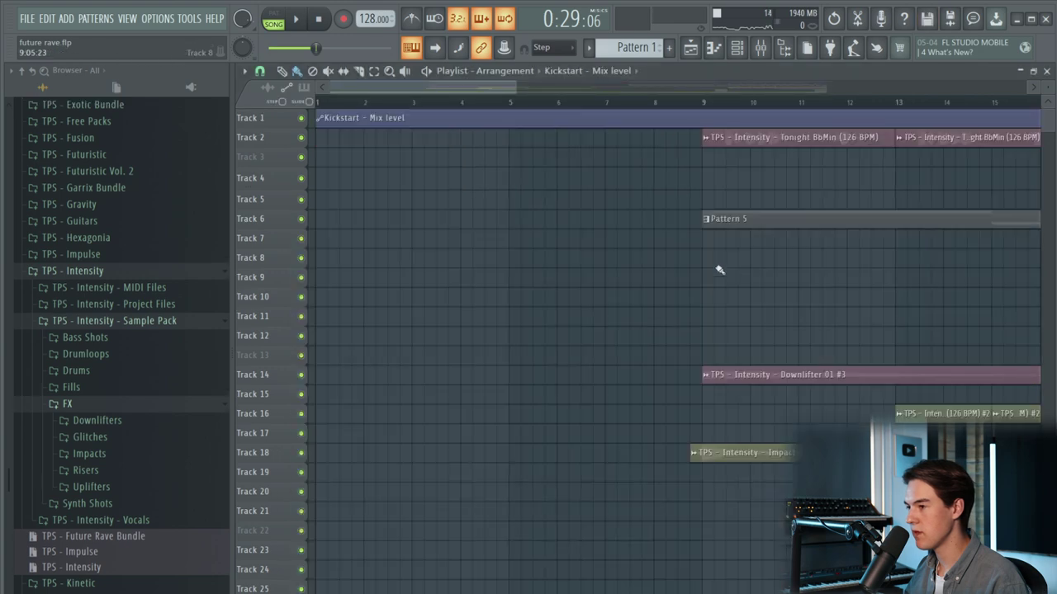
pyautogui.scroll(4, 459, 193)
pyautogui.press('space')
pyautogui.scroll(3, 768, 177)
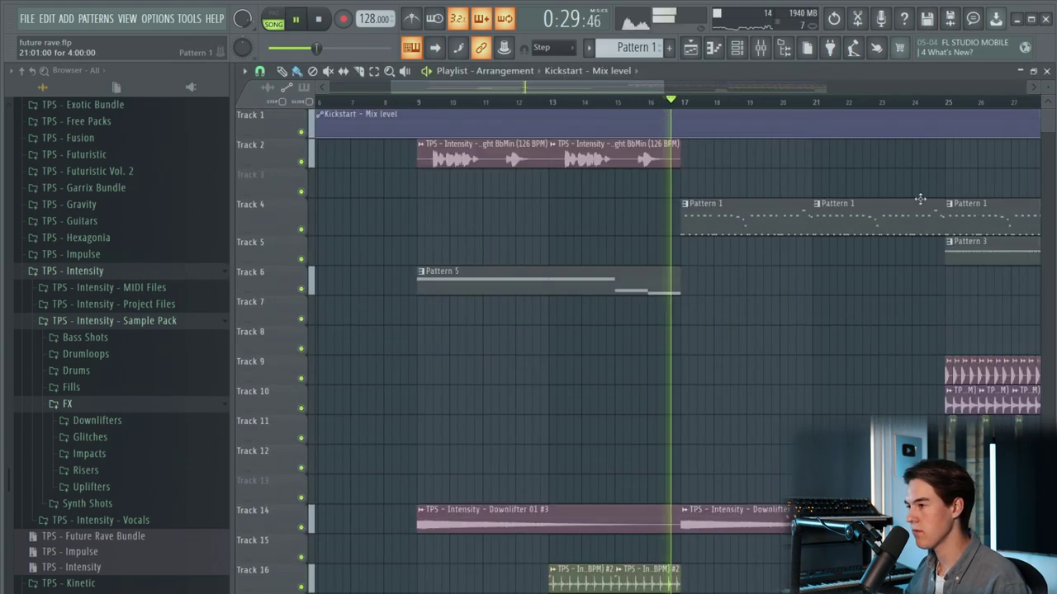
pyautogui.scroll(-2, 776, 149)
pyautogui.scroll(4, 899, 141)
pyautogui.rightClick(849, 137)
pyautogui.rightClick(863, 121)
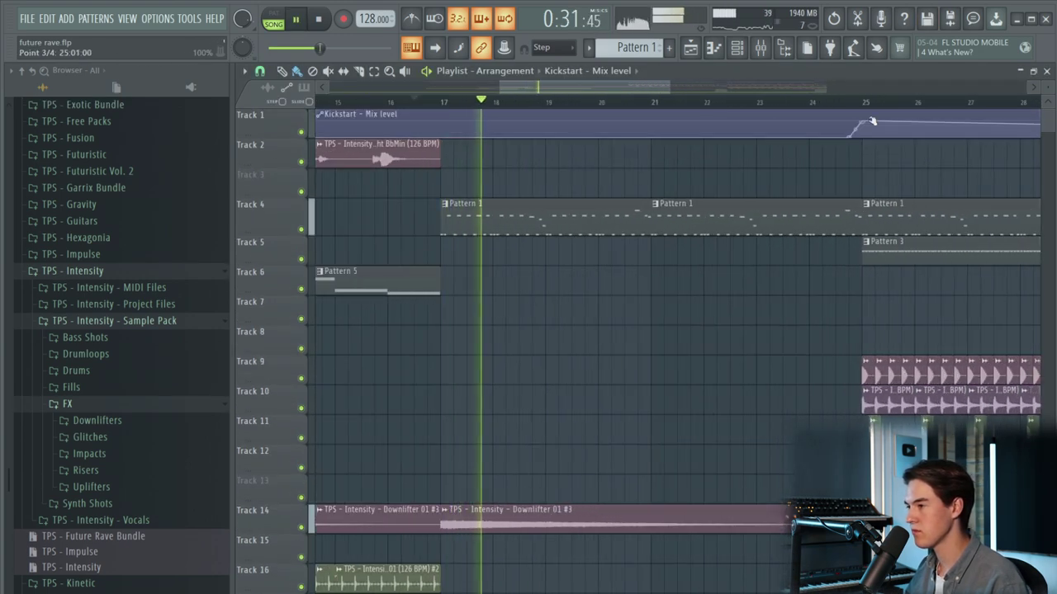
pyautogui.scroll(-4, 807, 161)
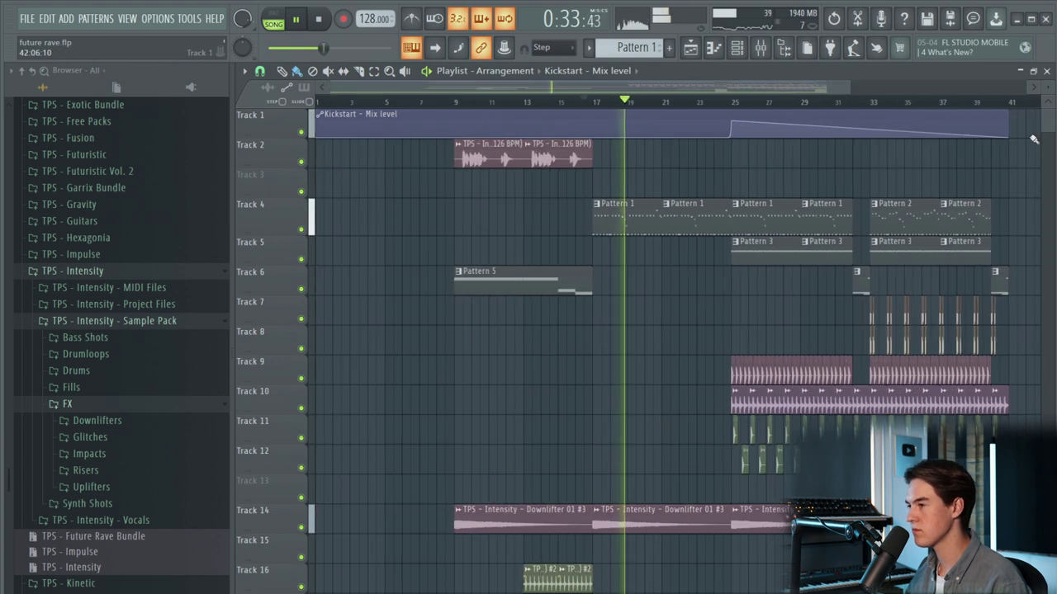
# - Raise the end point of the Kickstart mix level automation to the maximum and move the clip to a lower playlist track
pyautogui.moveTo(1009, 139); pyautogui.dragTo(1035, 120)
pyautogui.rightClick(964, 123)
pyautogui.hotkey('ctrl', 'z')
pyautogui.moveTo(969, 134); pyautogui.dragTo(968, 153)
pyautogui.scroll(-1, 759, 124)
pyautogui.scroll(1, 763, 115)
pyautogui.moveTo(764, 115); pyautogui.dragTo(761, 587)
# - Shorten the second Pattern 1 clip on track 4 to end at bar 24 and play the transition into bar 25
pyautogui.scroll(3, 596, 521)
pyautogui.scroll(2, 686, 488)
pyautogui.scroll(4, 732, 472)
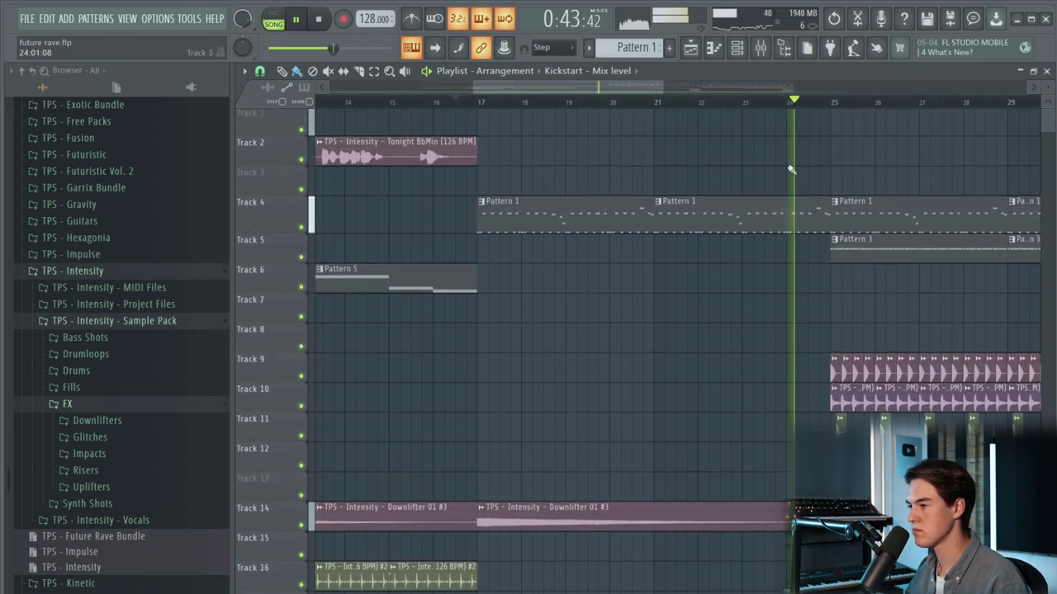
pyautogui.press('space')
pyautogui.scroll(3, 911, 216)
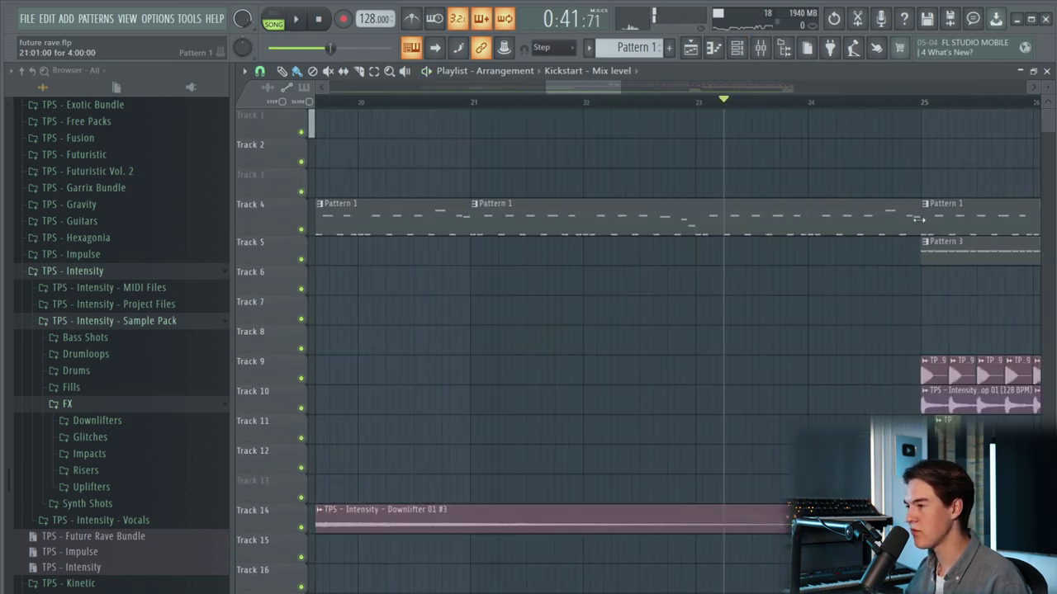
pyautogui.moveTo(918, 218); pyautogui.dragTo(814, 226)
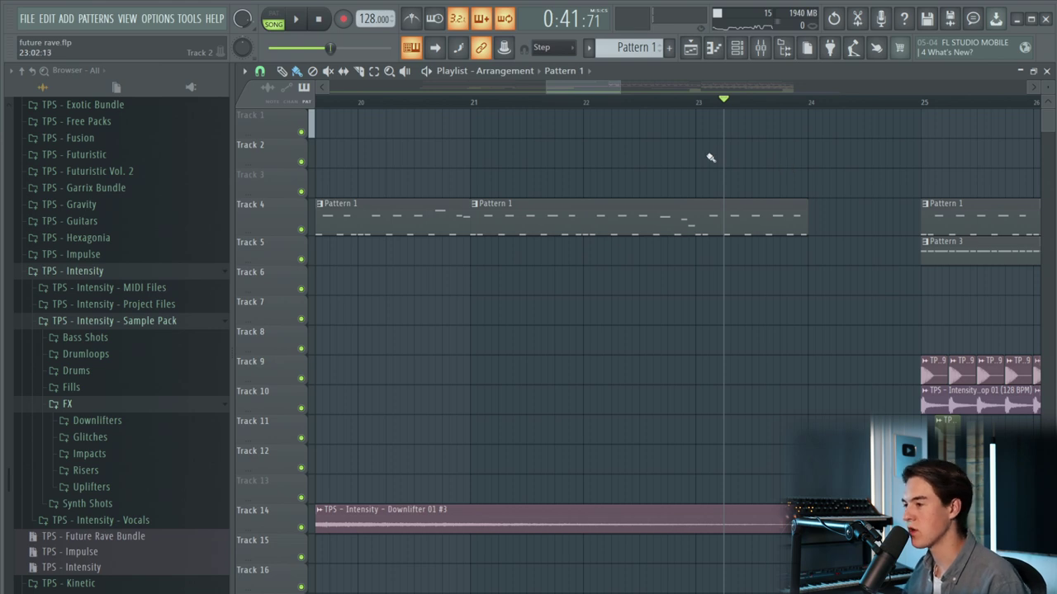
pyautogui.press('space')
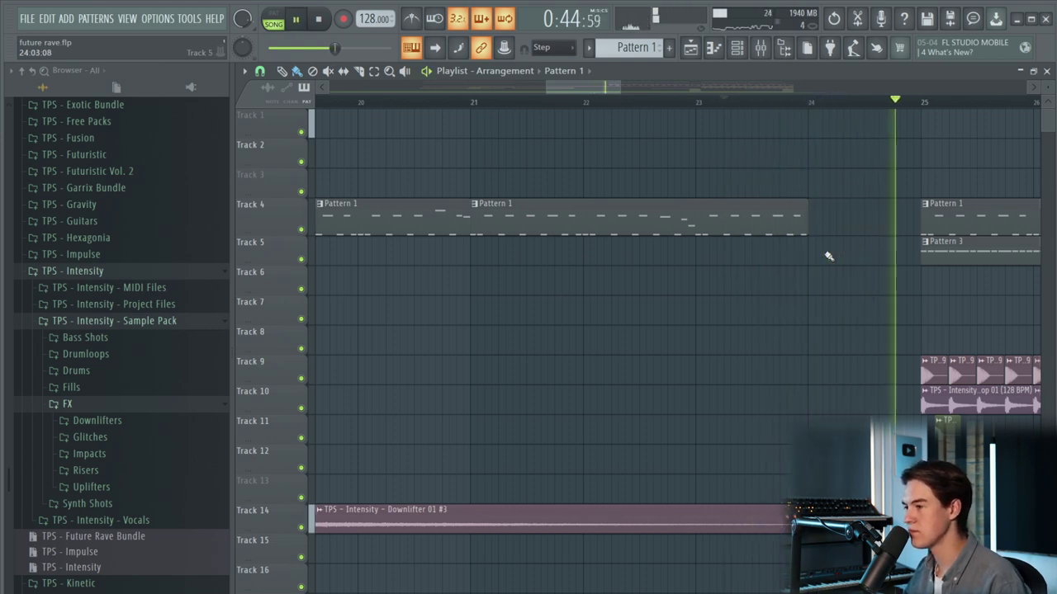
pyautogui.scroll(-3, 687, 232)
pyautogui.scroll(3, 838, 262)
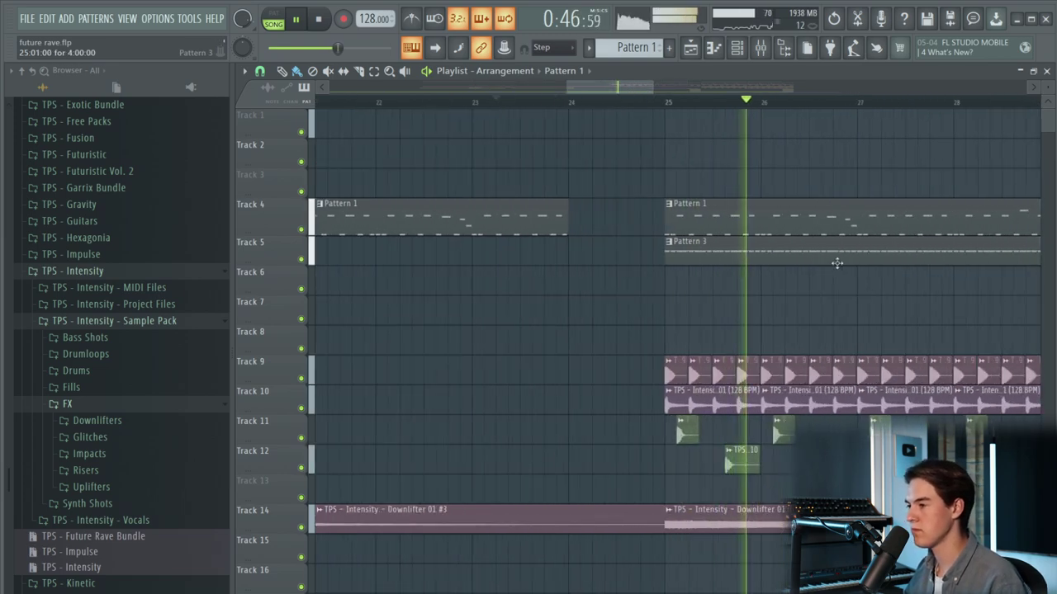
pyautogui.scroll(-7, 838, 264)
pyautogui.scroll(5, 826, 262)
# - Switch the Bass Bus Kickstart to the second ducking curve shape and set its mix to 100%
pyautogui.click(768, 45)
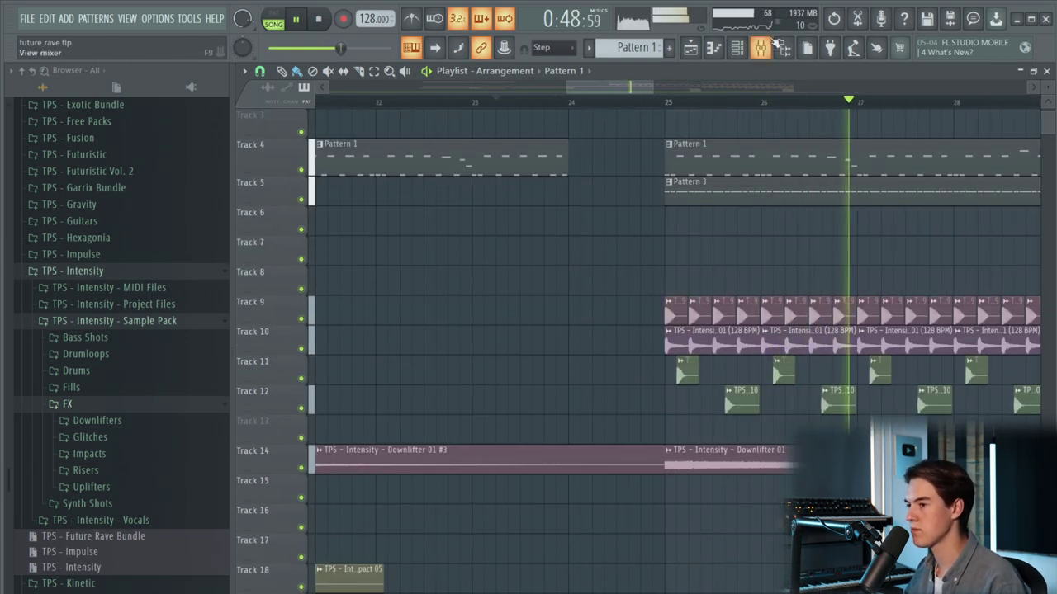
pyautogui.click(763, 47)
pyautogui.click(501, 283)
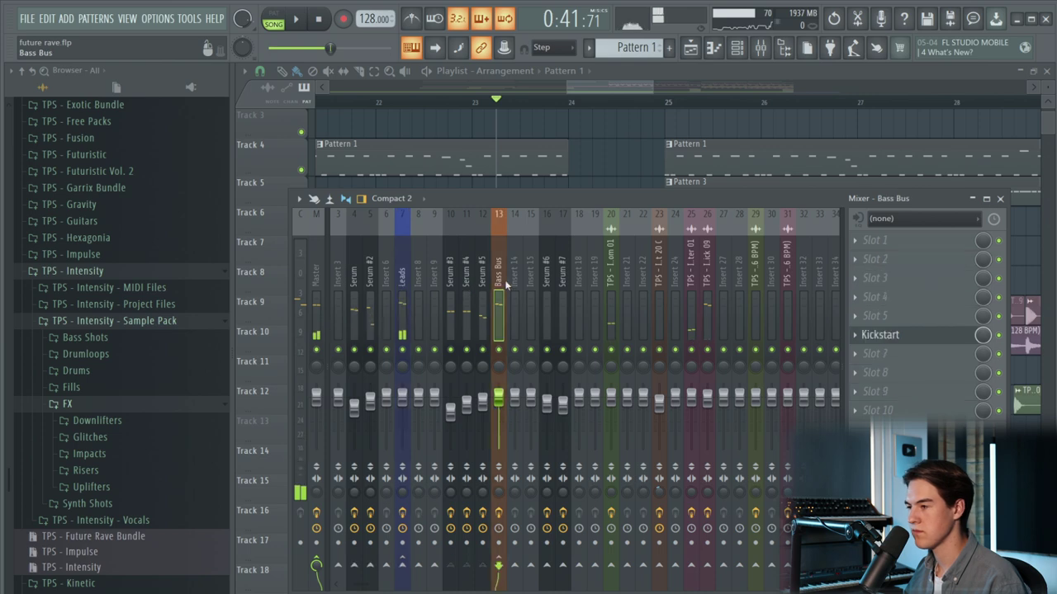
pyautogui.click(942, 340)
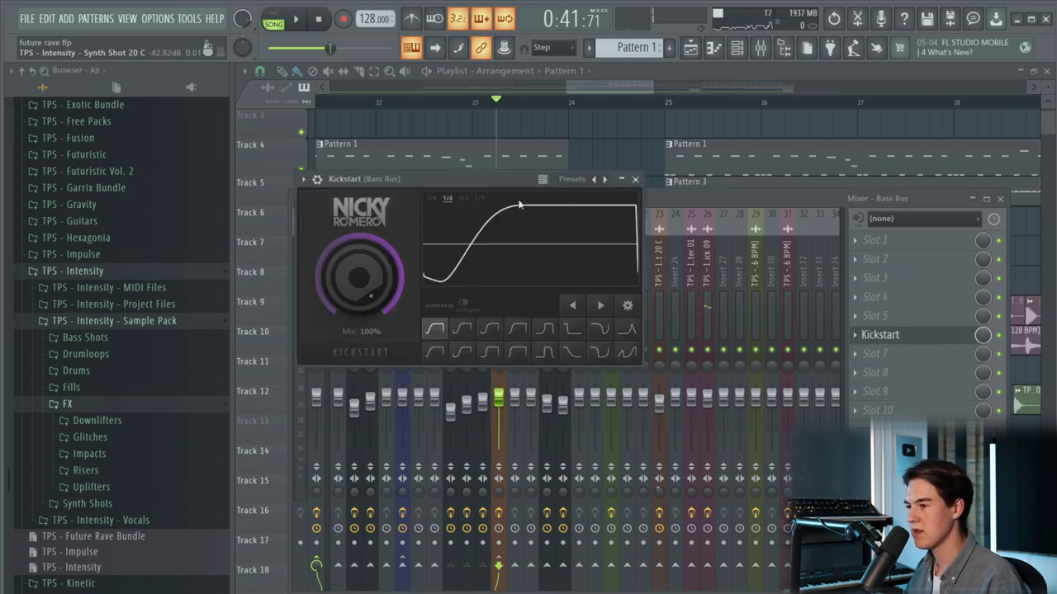
pyautogui.click(635, 180)
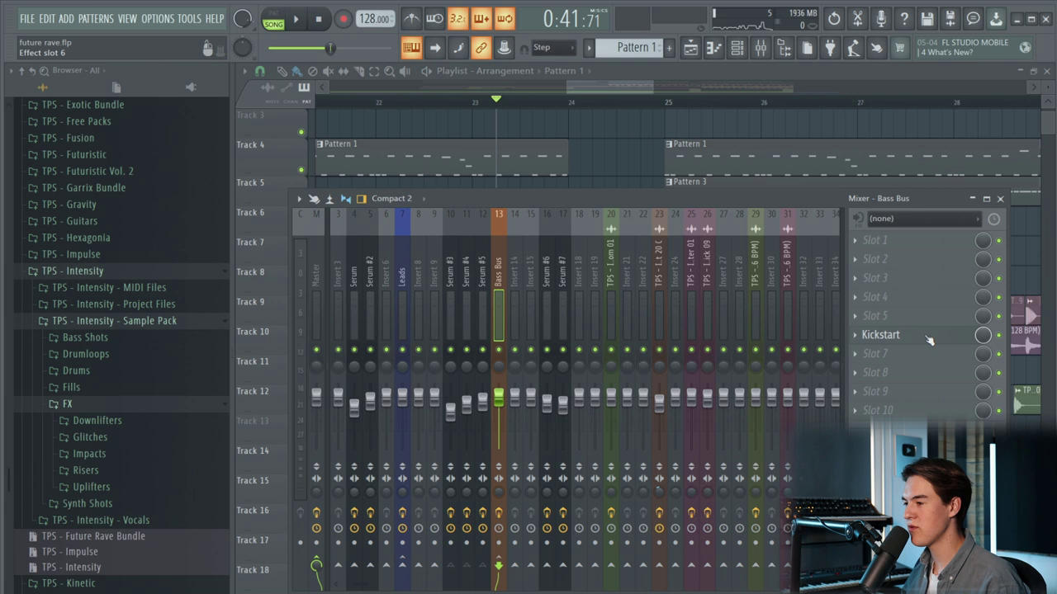
pyautogui.click(899, 339)
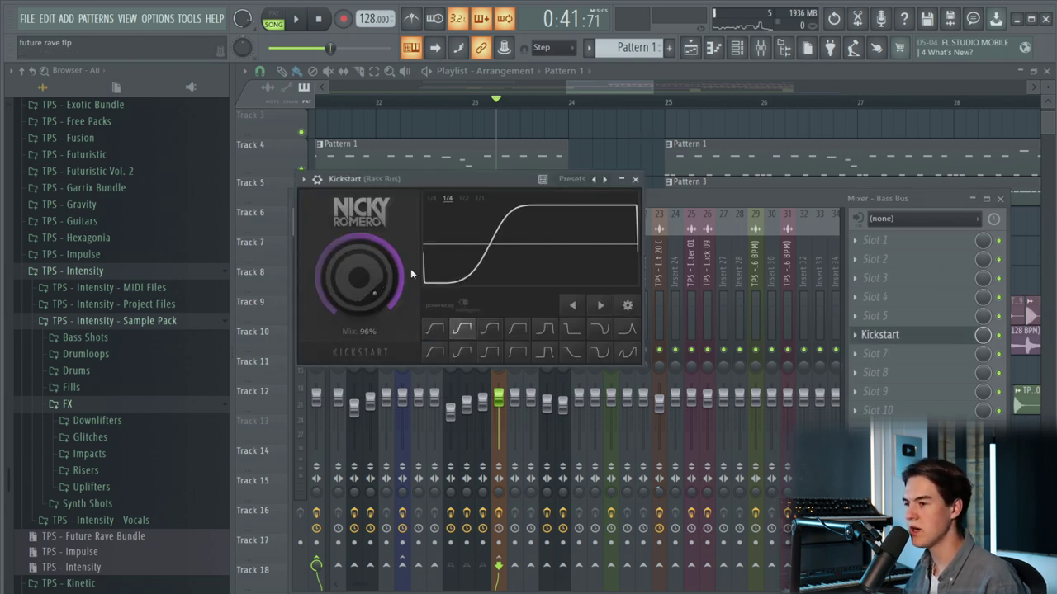
pyautogui.click(454, 332)
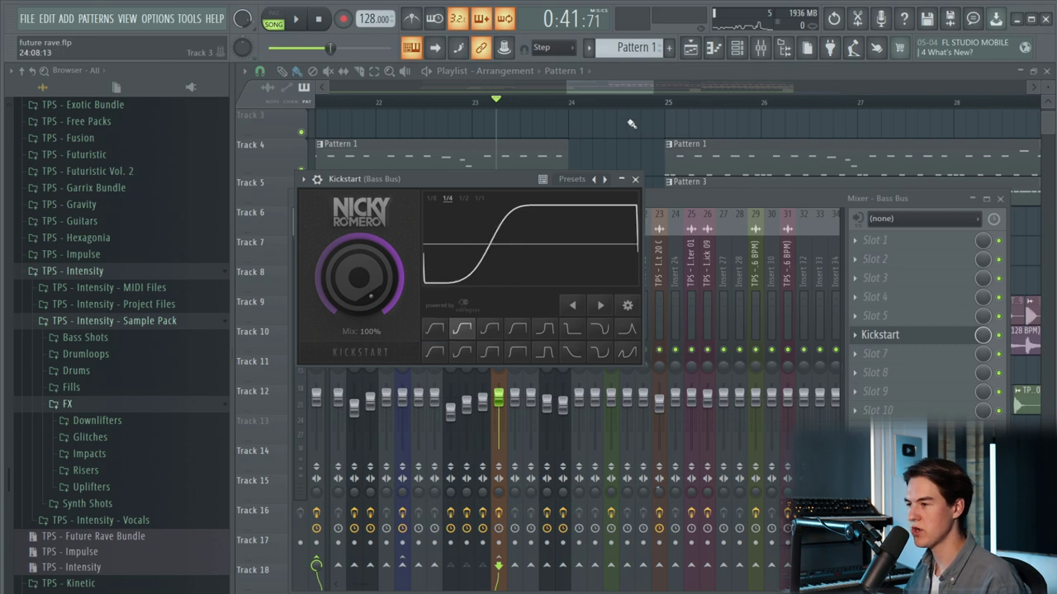
pyautogui.rightClick(623, 156)
# - Place a copy of the Uplifter 07 clip on track 20 so it spans bars 13 to 17
pyautogui.scroll(-4, 622, 158)
pyautogui.click(343, 102)
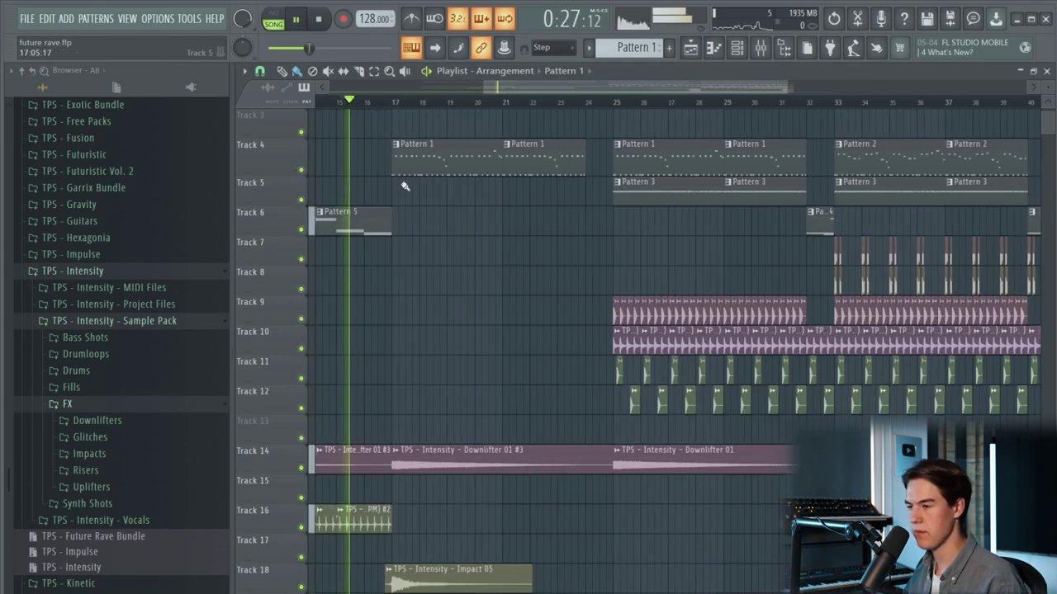
pyautogui.scroll(-3, 403, 202)
pyautogui.scroll(4, 529, 305)
pyautogui.scroll(-2, 496, 413)
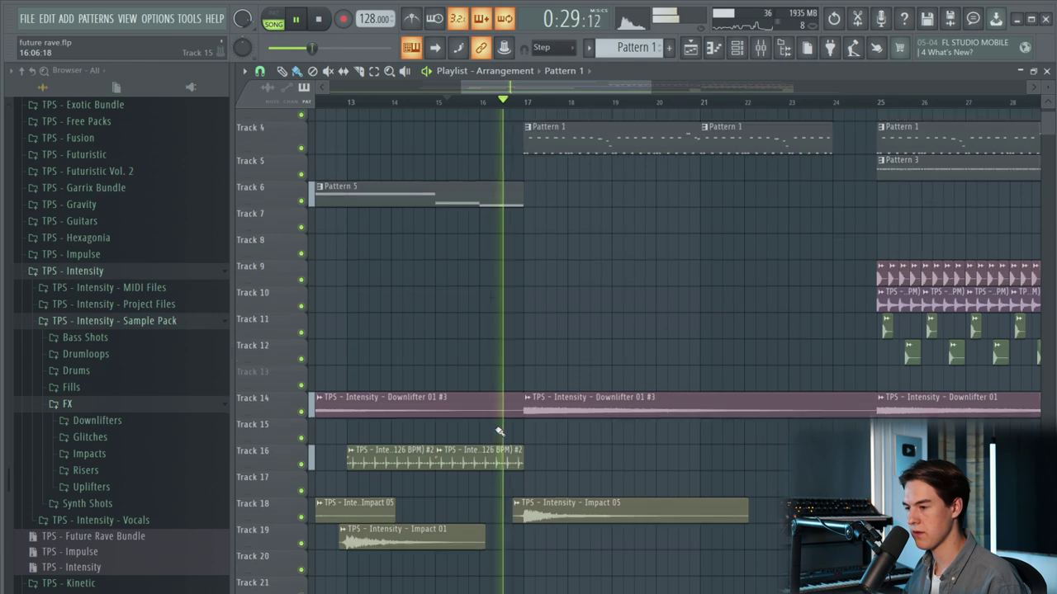
pyautogui.scroll(-2, 570, 451)
pyautogui.press('space')
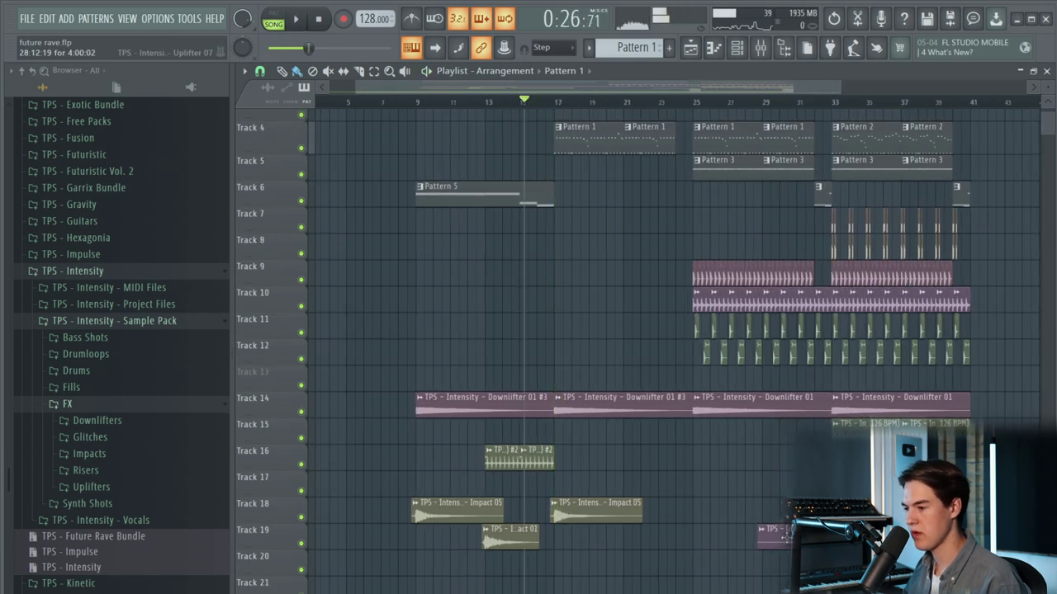
pyautogui.click(772, 539)
pyautogui.scroll(2, 520, 576)
pyautogui.click(579, 572)
pyautogui.scroll(3, 612, 578)
pyautogui.moveTo(656, 566); pyautogui.dragTo(584, 565)
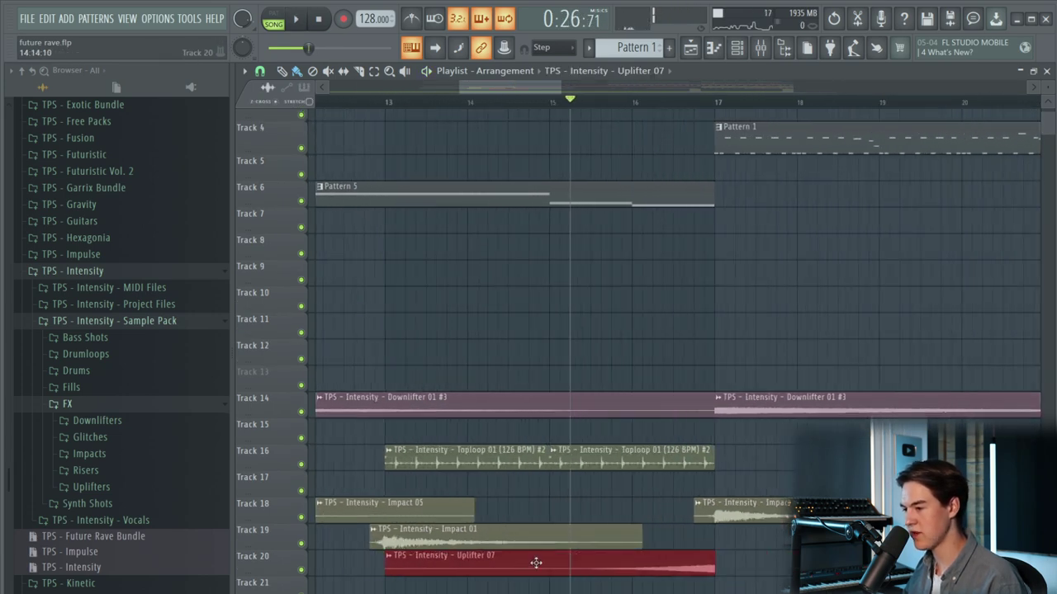
# - Make the Uplifter 07 clip on track 20 unique and check it in playback from about bar 14
pyautogui.press('space')
pyautogui.press('space')
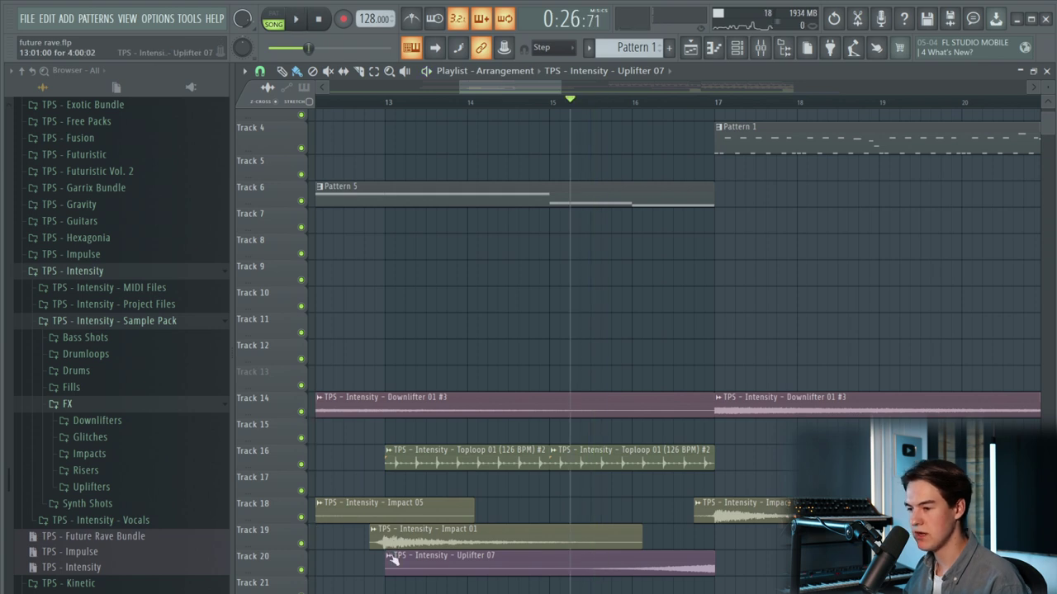
pyautogui.rightClick(395, 559)
pyautogui.click(519, 578)
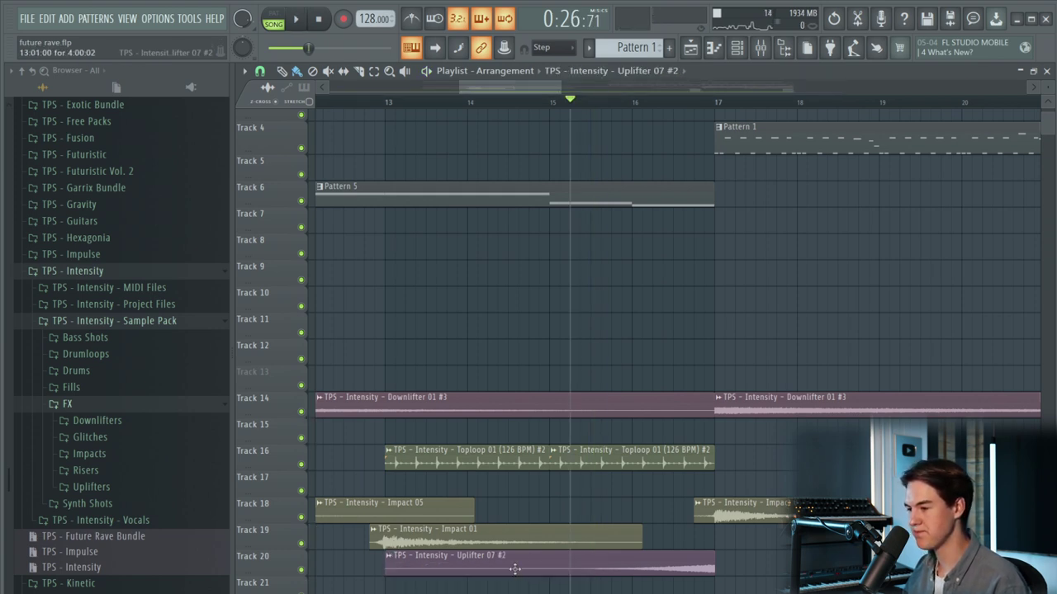
pyautogui.doubleClick(514, 569)
pyautogui.click(509, 102)
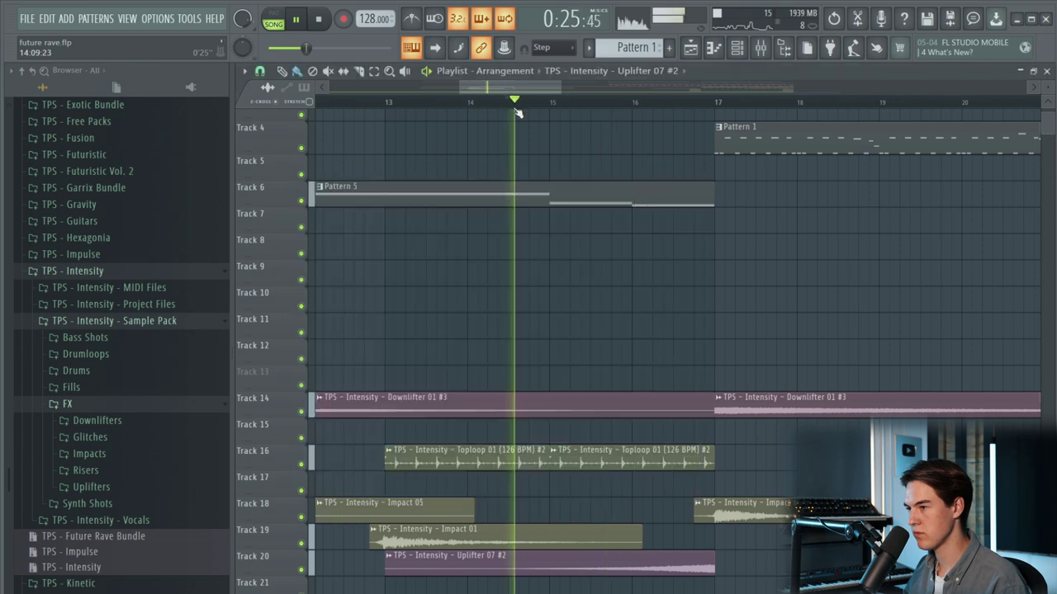
pyautogui.scroll(3, 567, 219)
pyautogui.scroll(-7, 582, 266)
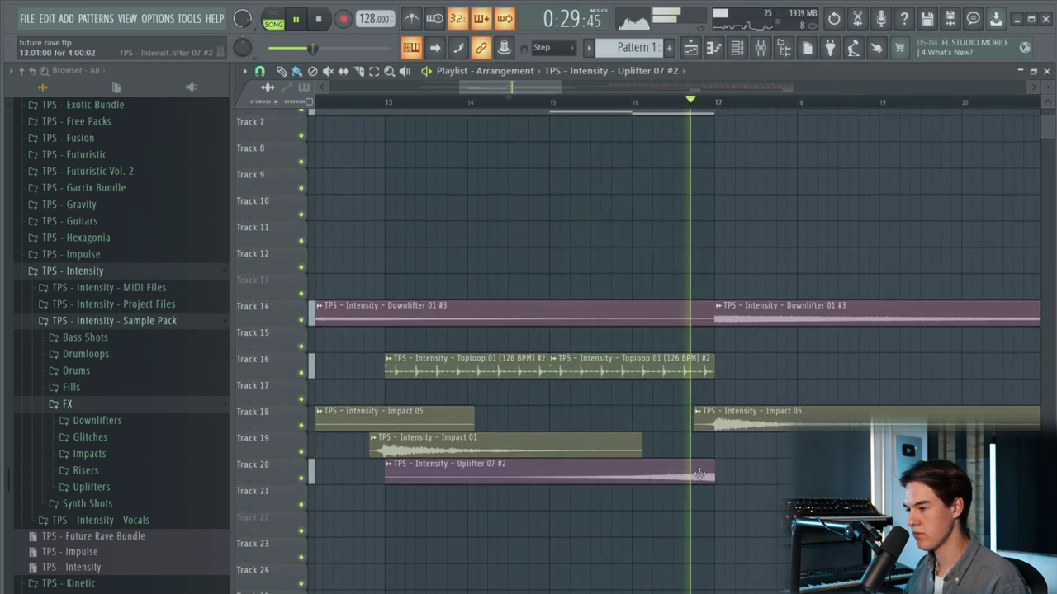
pyautogui.scroll(-3, 601, 374)
pyautogui.scroll(5, 607, 374)
pyautogui.scroll(3, 852, 364)
# - Add Fruity parametric EQ 2 to slot 3 of the Leads mixer track and load a preset with low and high cuts
pyautogui.click(761, 48)
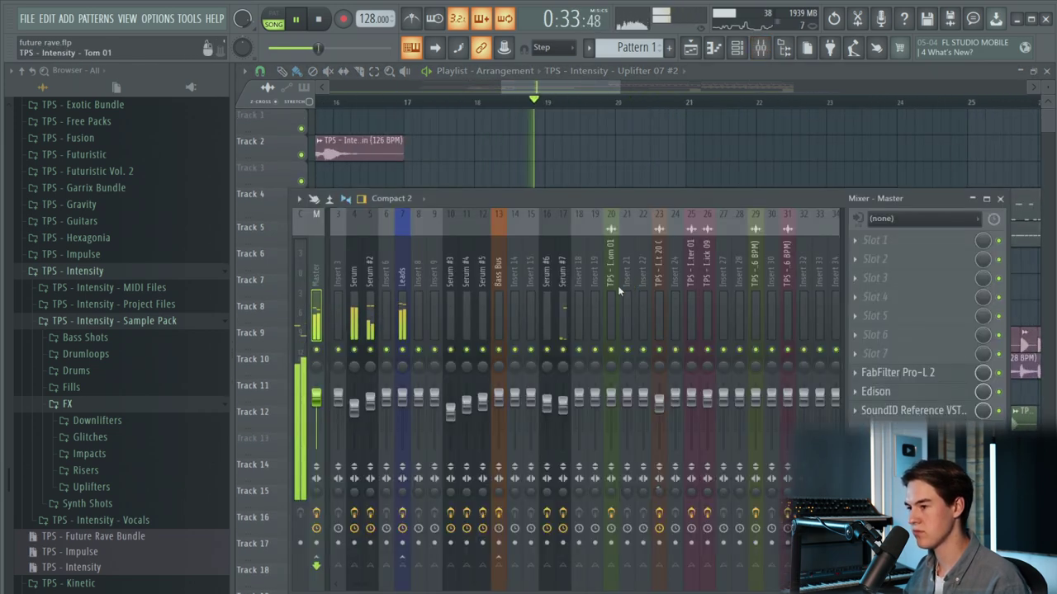
pyautogui.click(401, 265)
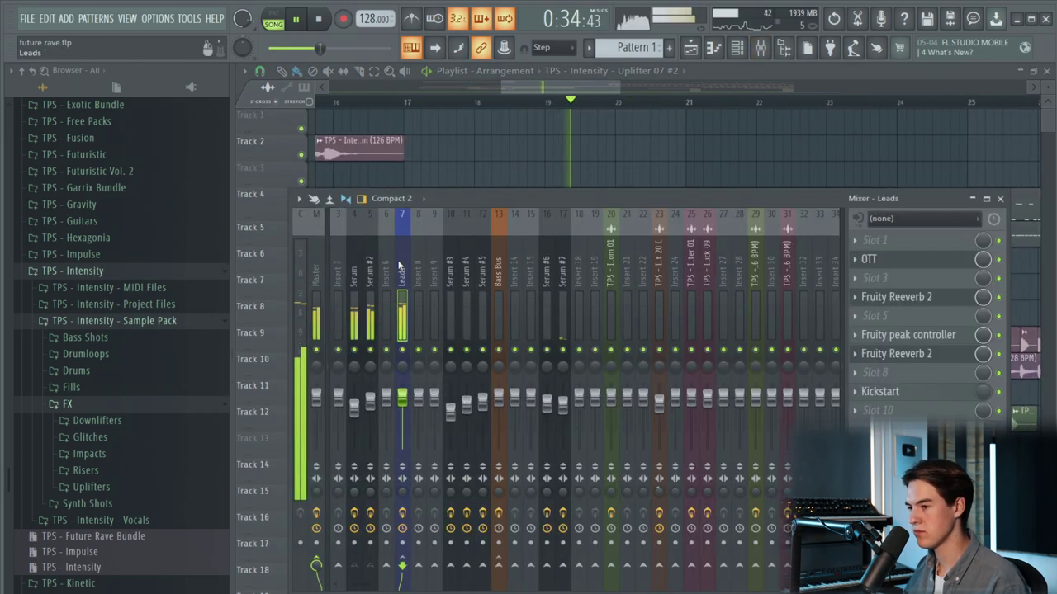
pyautogui.click(908, 281)
pyautogui.click(1040, 528)
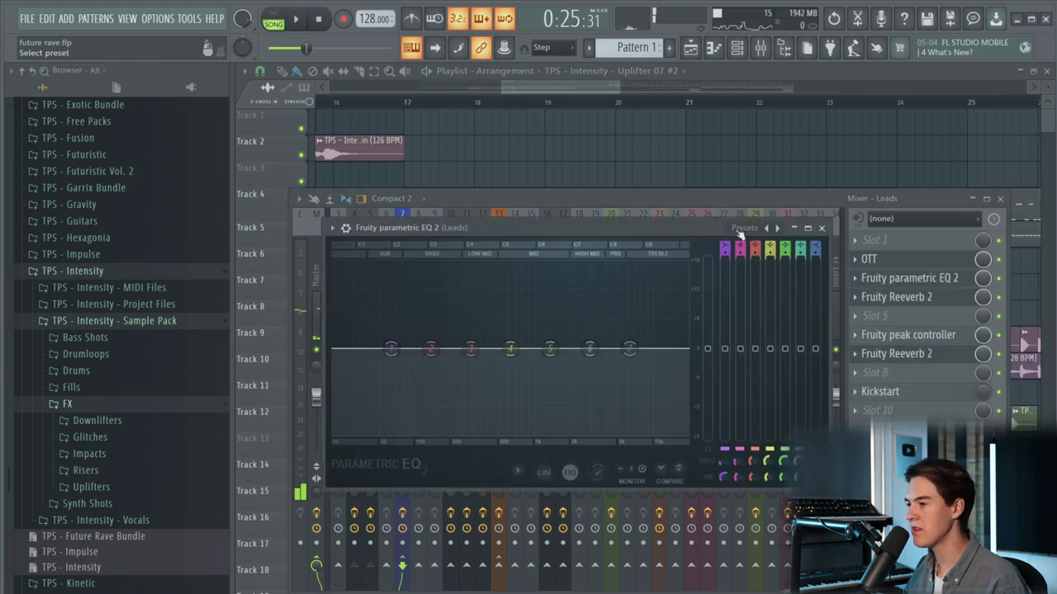
pyautogui.click(743, 229)
pyautogui.click(784, 273)
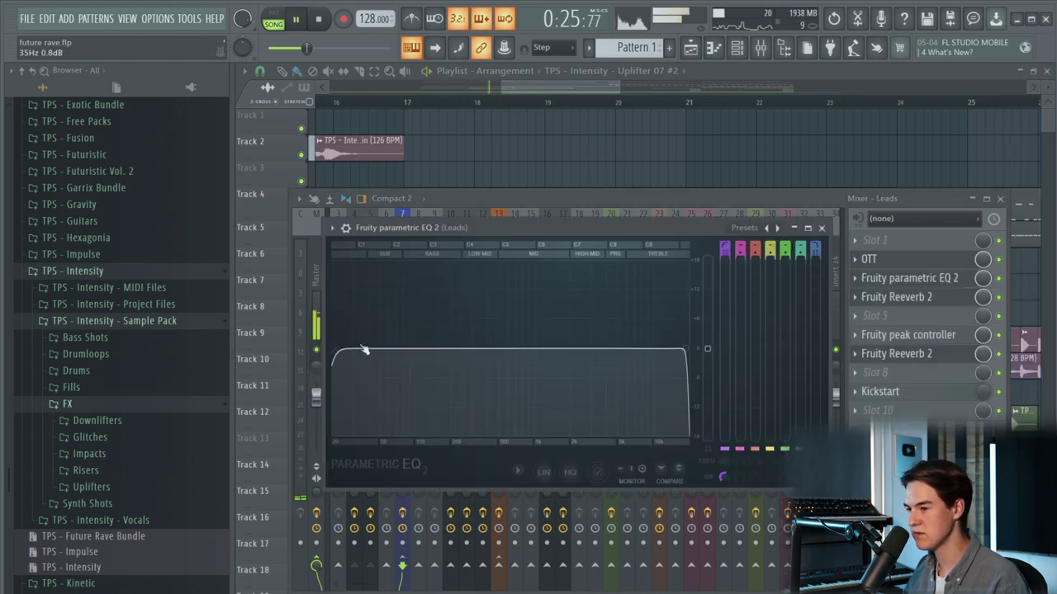
# - Play from bar 17 and create an automation clip for the frequency of the Leads EQ's high-pass band 1
pyautogui.moveTo(364, 350); pyautogui.dragTo(397, 353)
pyautogui.click(398, 104)
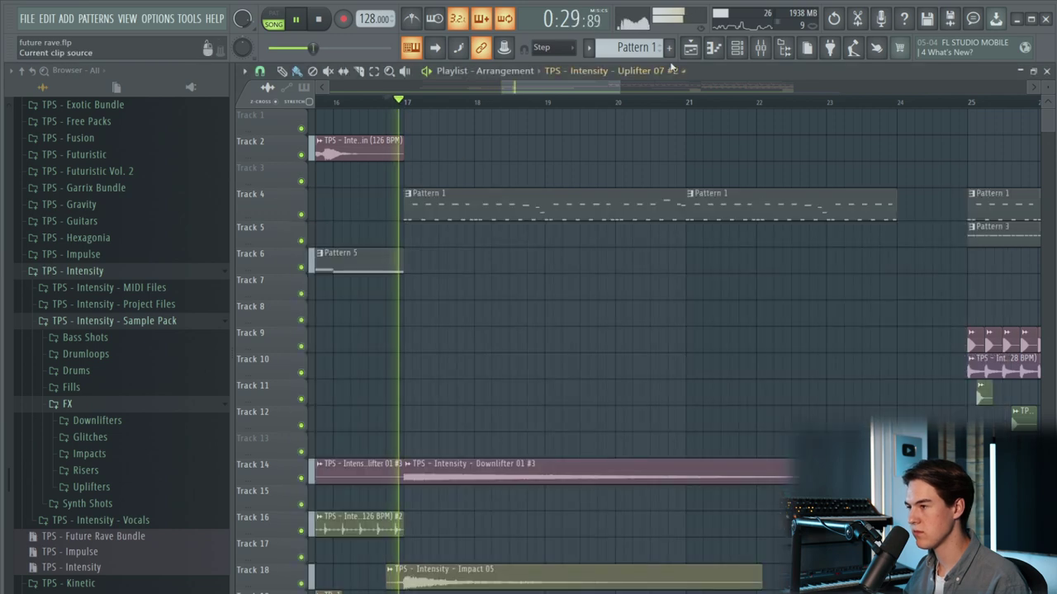
pyautogui.click(761, 48)
pyautogui.click(930, 287)
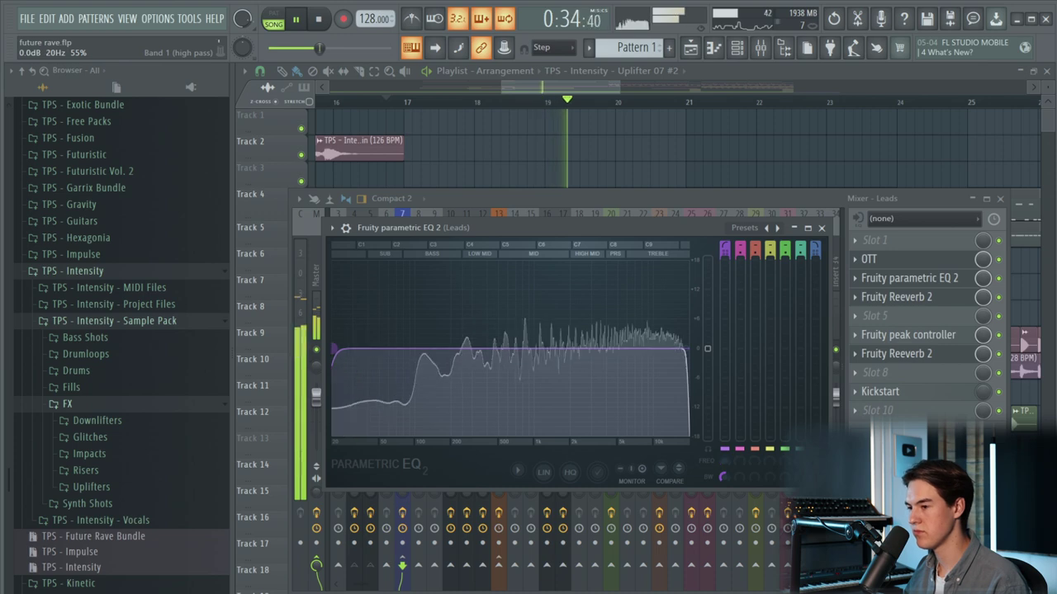
pyautogui.rightClick(724, 477)
pyautogui.click(780, 570)
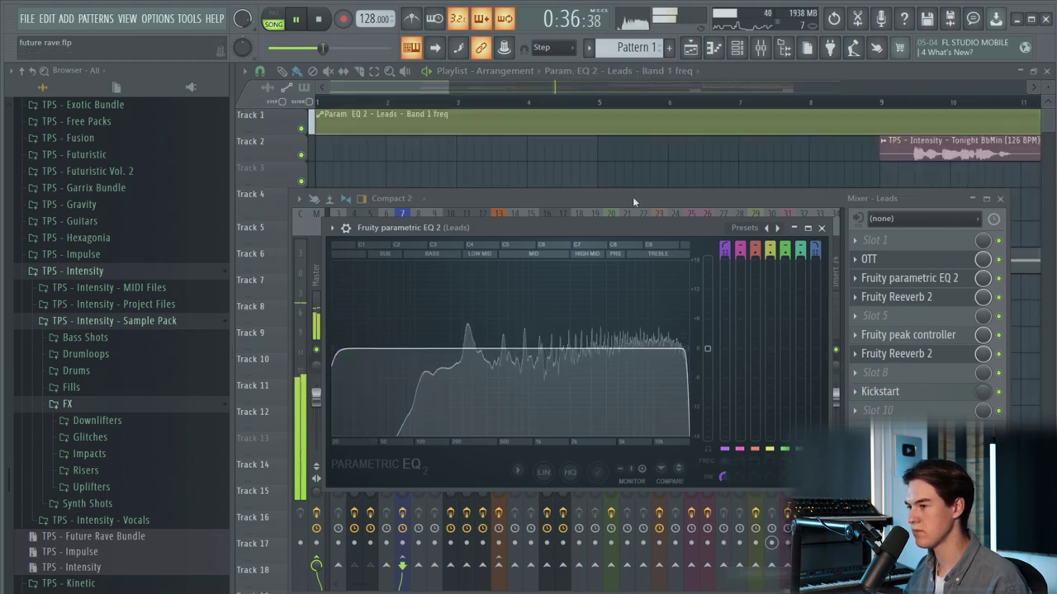
# - Shape the Leads EQ band 1 frequency automation to rise gradually from about bar 20 to 55% at bar 24
pyautogui.scroll(-5, 815, 156)
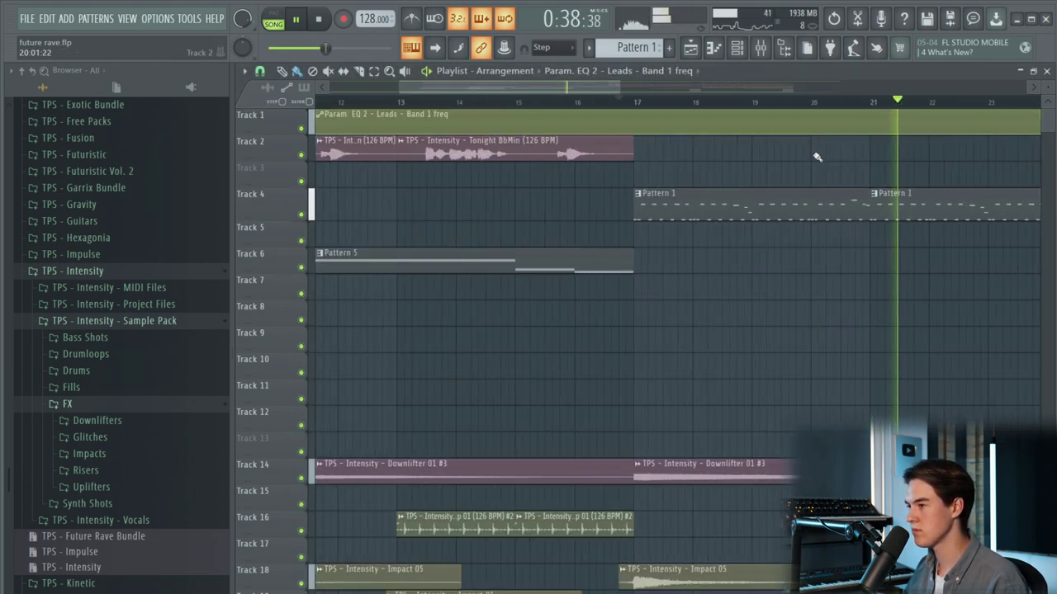
pyautogui.scroll(3, 936, 149)
pyautogui.rightClick(938, 124)
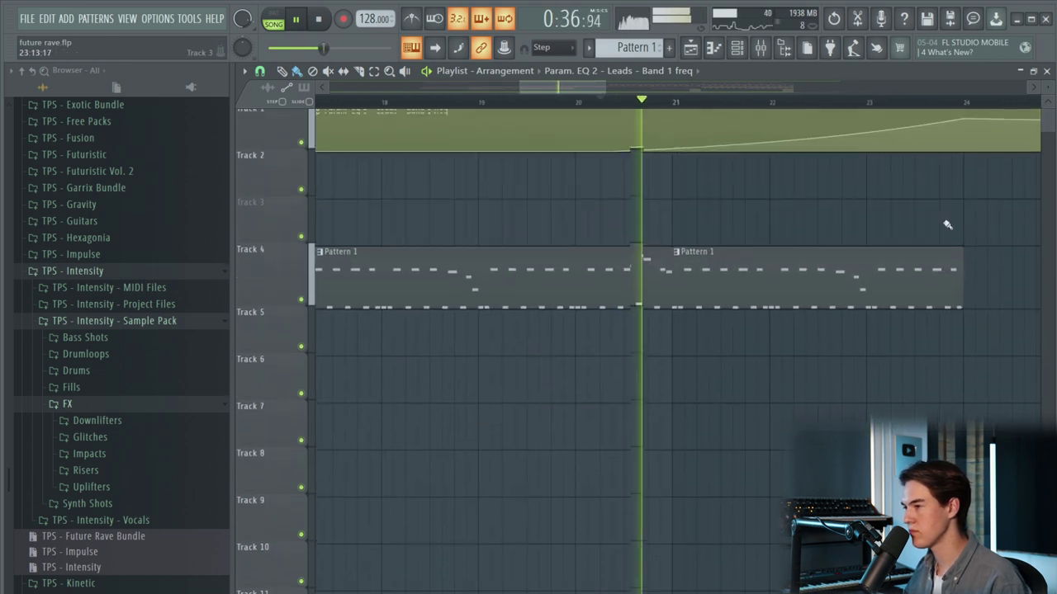
pyautogui.moveTo(789, 144); pyautogui.dragTo(789, 141)
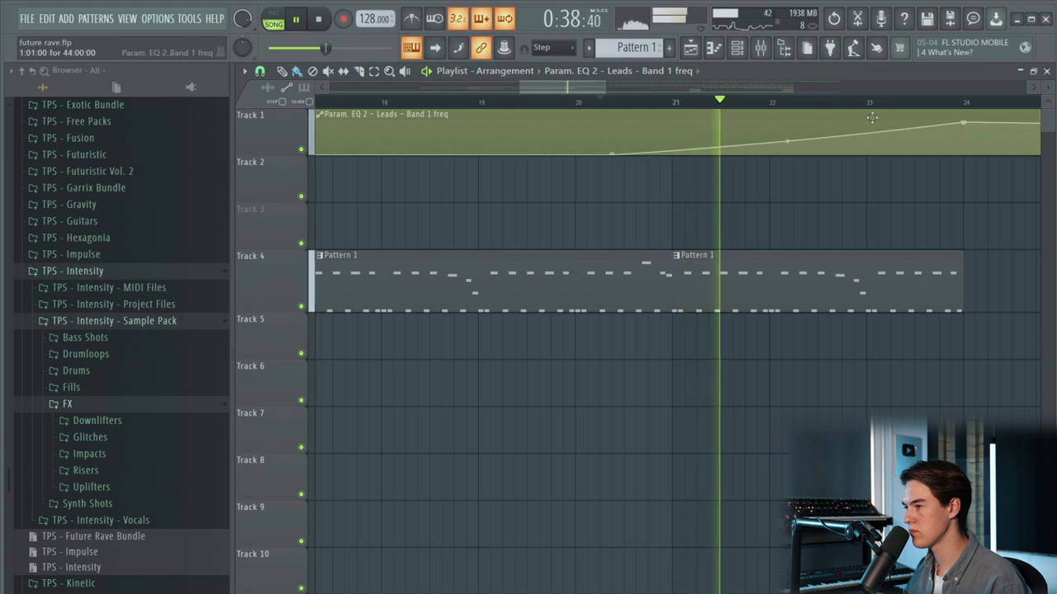
pyautogui.moveTo(965, 130); pyautogui.dragTo(967, 137)
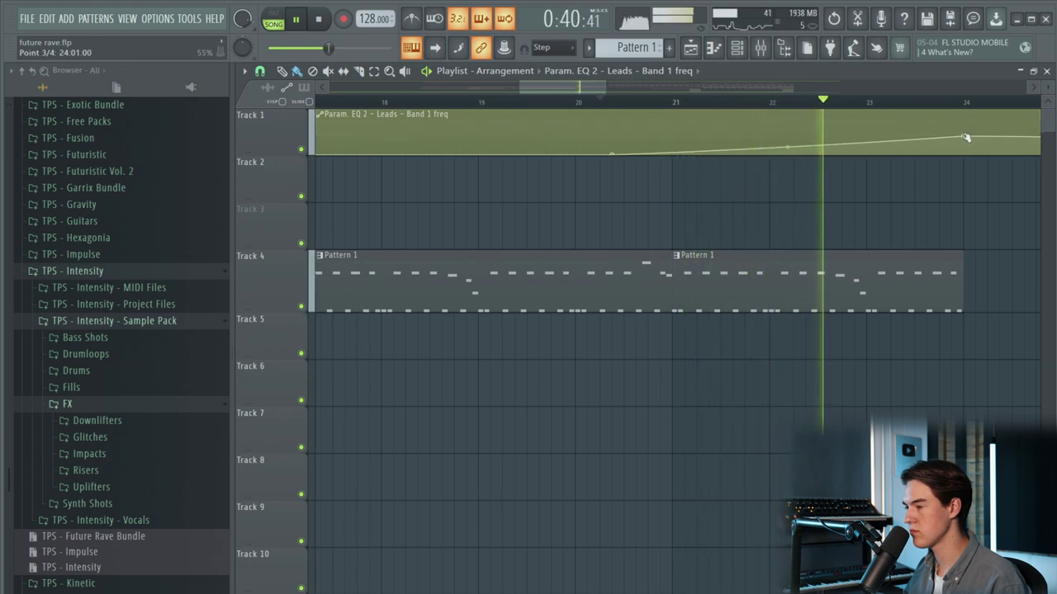
pyautogui.hotkey('ctrl', 'z')
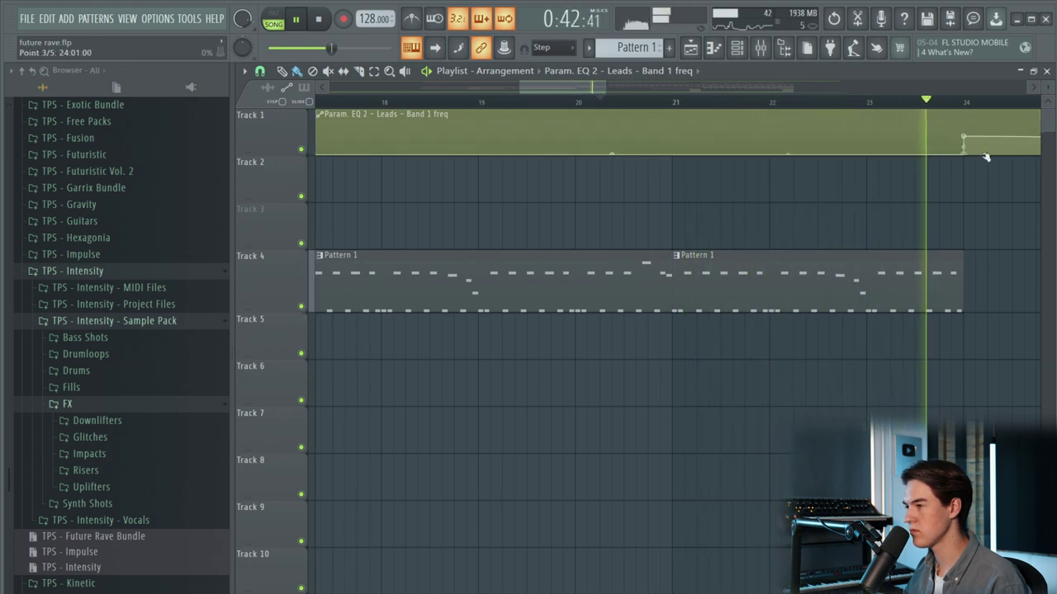
# - Make the Leads EQ frequency automation fall from its bar 24 peak back to the minimum at bar 25
pyautogui.scroll(-2, 929, 163)
pyautogui.rightClick(960, 152)
pyautogui.moveTo(877, 137); pyautogui.dragTo(889, 140)
pyautogui.press('space')
pyautogui.scroll(-4, 826, 153)
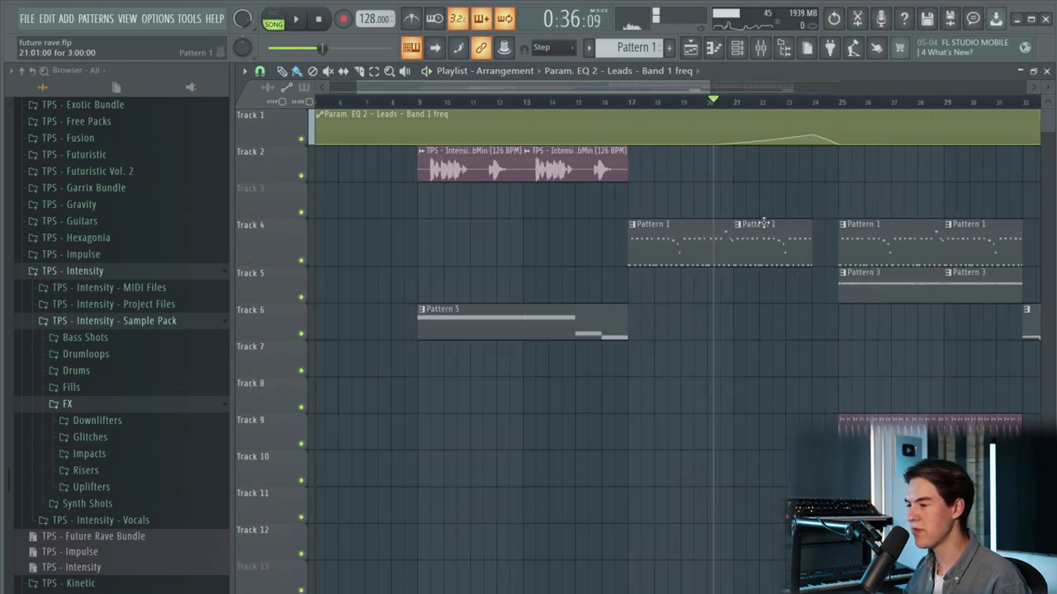
# - Load Dada Life Endless Smile into slot 8 of the Leads mixer track, audition its Intensity and return it to 0%
pyautogui.click(763, 49)
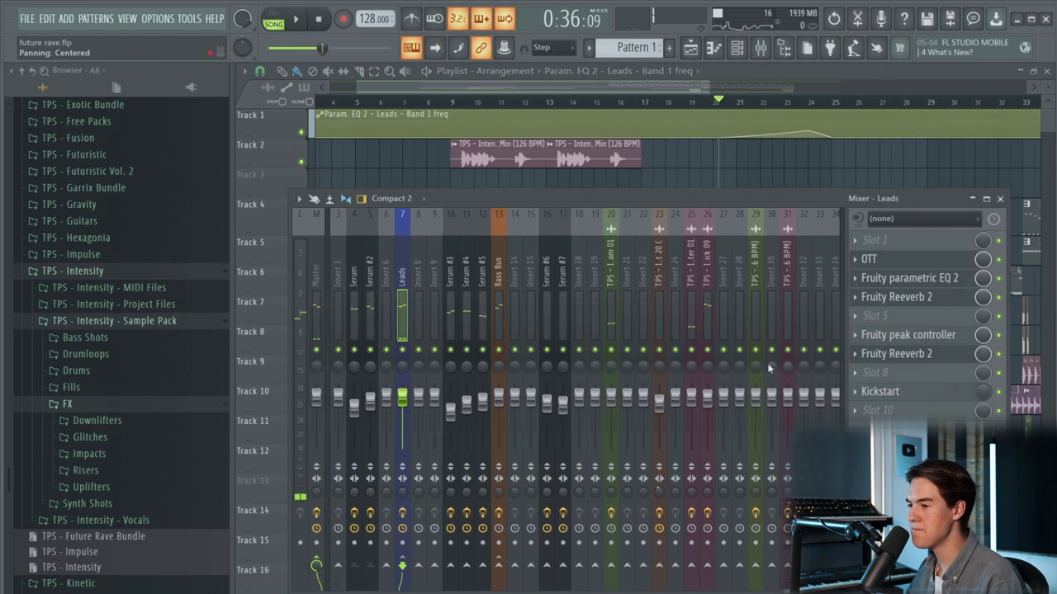
pyautogui.click(911, 386)
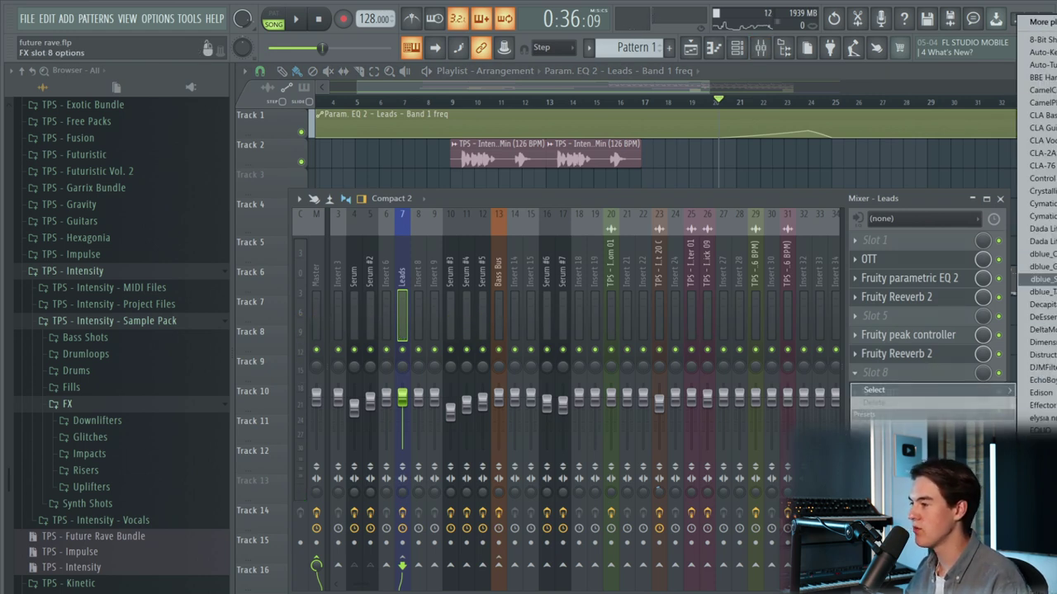
pyautogui.click(1041, 241)
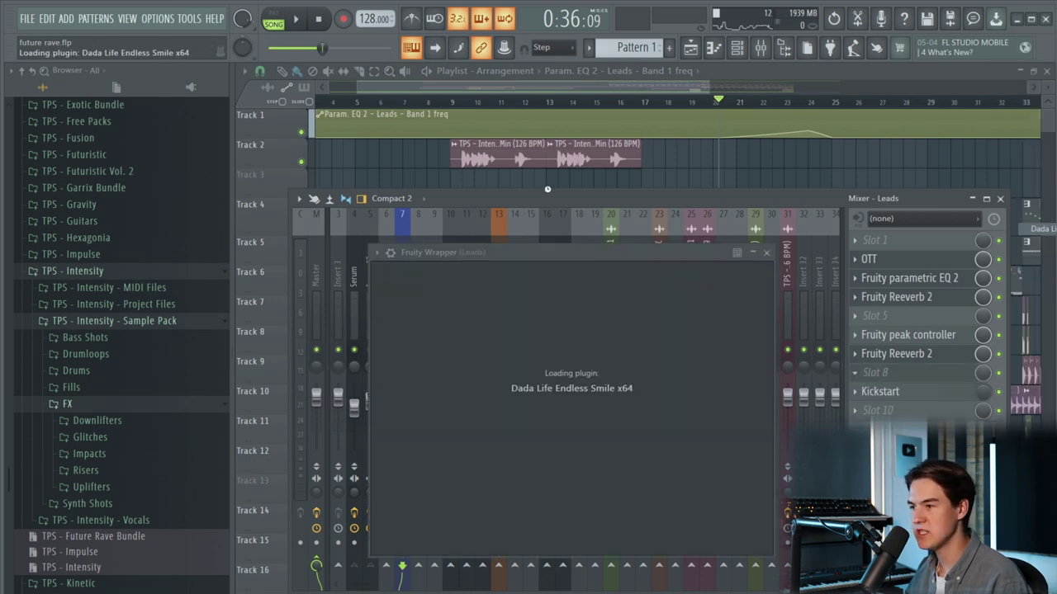
pyautogui.moveTo(597, 353); pyautogui.dragTo(613, 282)
pyautogui.moveTo(601, 372); pyautogui.dragTo(594, 430)
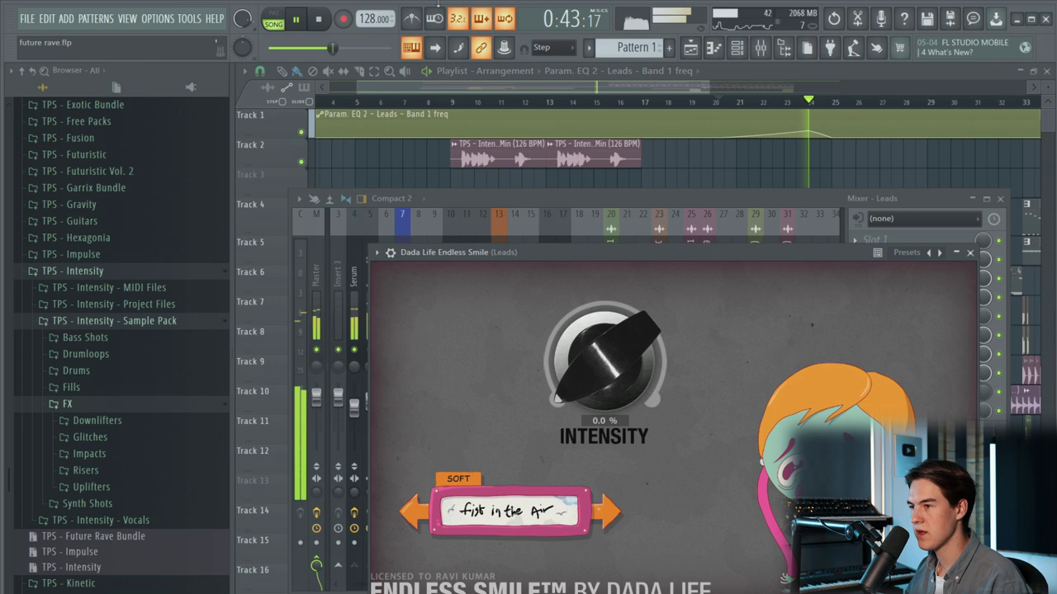
pyautogui.rightClick(835, 164)
# - Audition samples in the Uplifters folder and place Uplifter 10 on track 15 starting at bar 17
pyautogui.scroll(3, 832, 169)
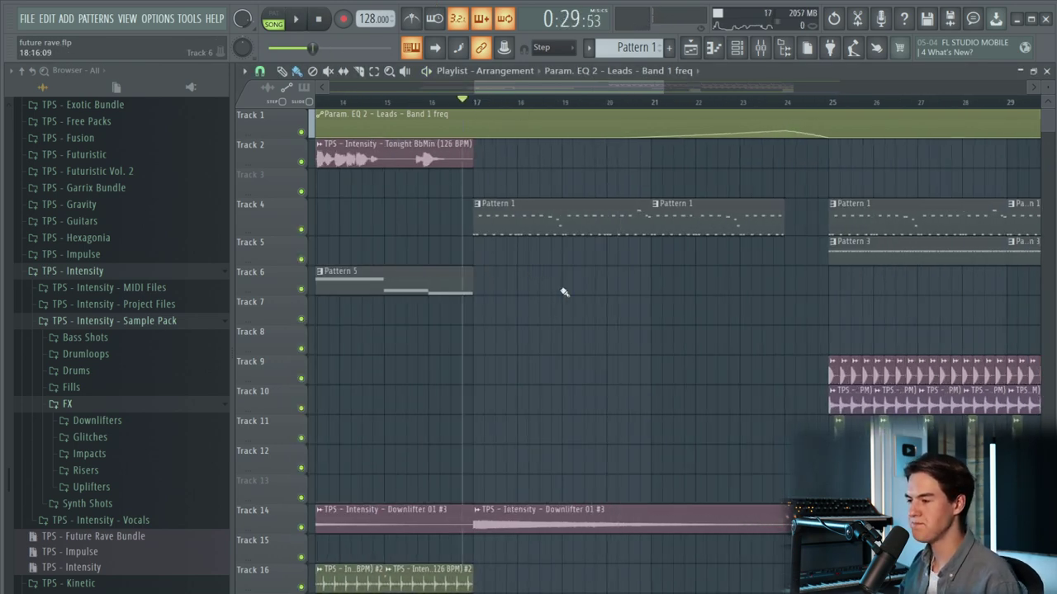
pyautogui.keyDown('ctrl'); pyautogui.scroll(-2, 487, 322); pyautogui.keyUp('ctrl')
pyautogui.scroll(-3, 426, 397)
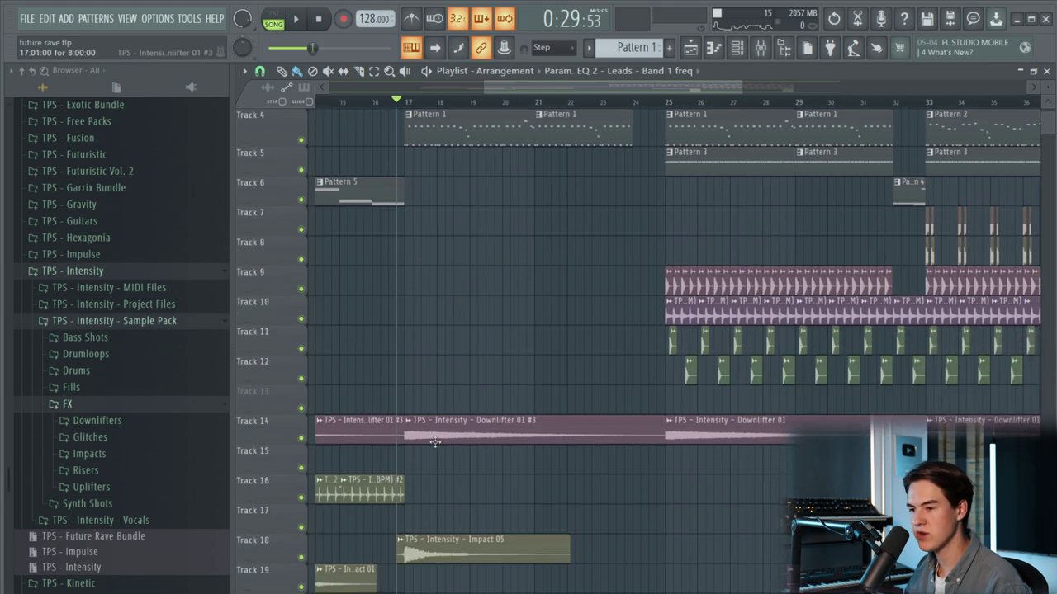
pyautogui.click(92, 488)
pyautogui.moveTo(213, 454); pyautogui.dragTo(186, 551)
pyautogui.moveTo(257, 514); pyautogui.dragTo(487, 489)
pyautogui.press('space')
pyautogui.rightClick(550, 501)
pyautogui.press('space')
pyautogui.moveTo(152, 544); pyautogui.dragTo(454, 456)
pyautogui.press('space')
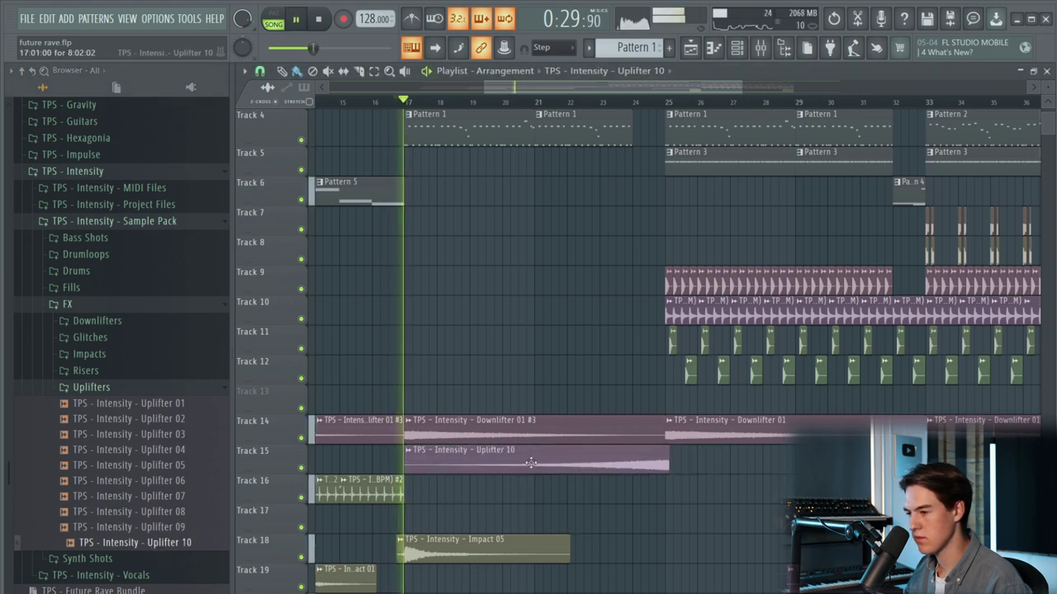
# - Shift the Uplifter 10 clip on track 15 earlier so it ends at bar 24, and check its channel settings during playback
pyautogui.click(511, 109)
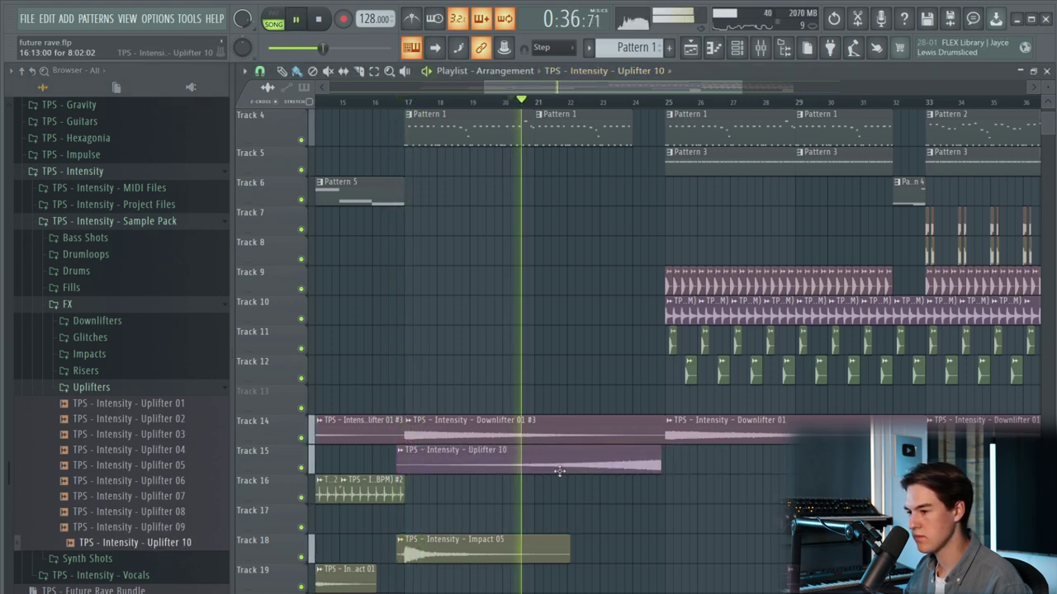
pyautogui.moveTo(559, 469); pyautogui.dragTo(535, 466)
pyautogui.scroll(3, 534, 466)
pyautogui.scroll(-3, 520, 468)
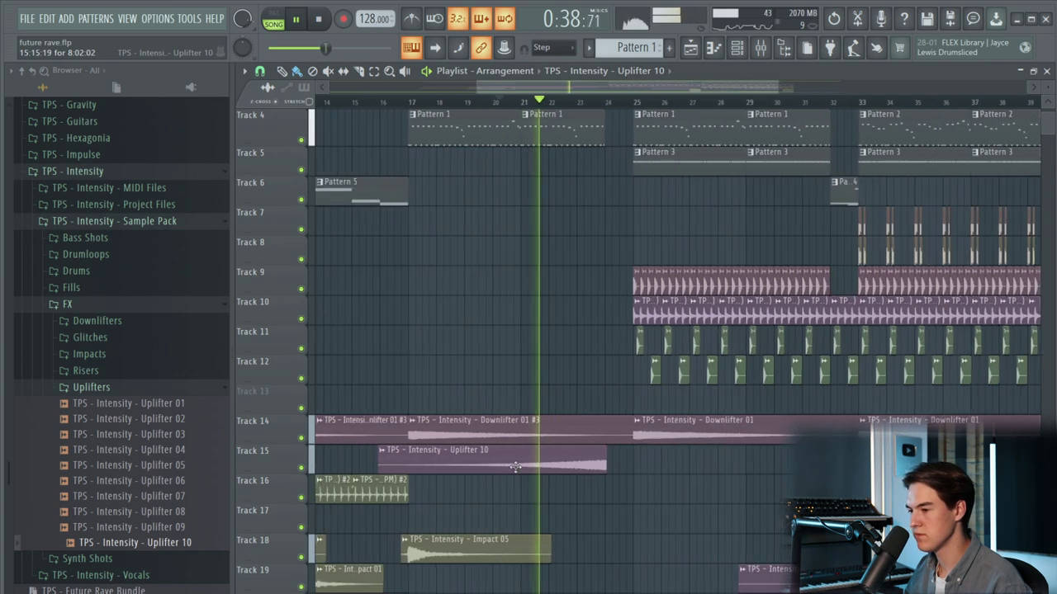
pyautogui.click(395, 102)
pyautogui.doubleClick(484, 465)
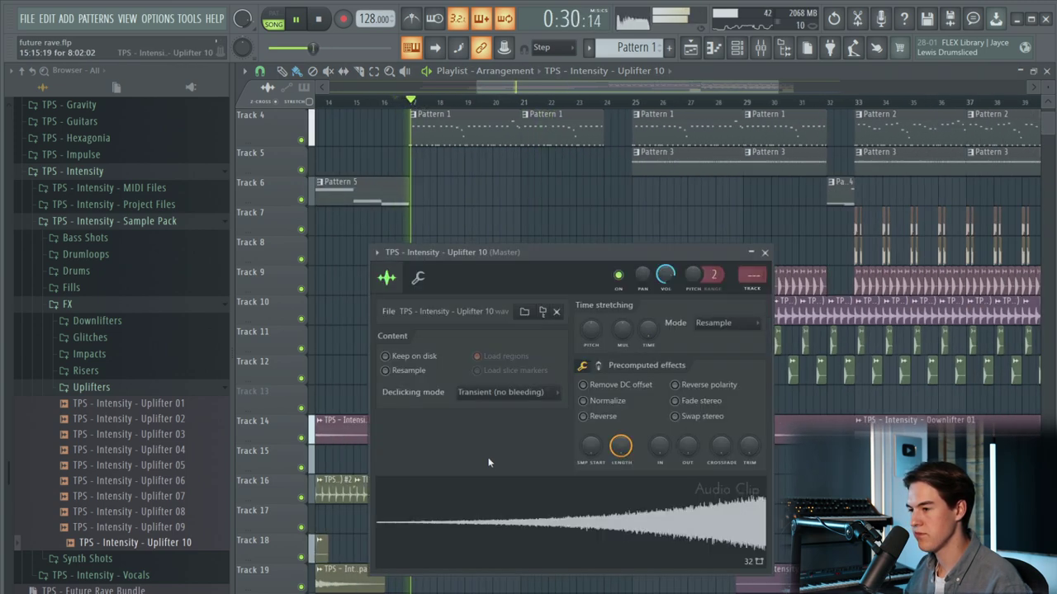
pyautogui.press('Escape')
# - Move the Uplifter 10 clip from track 15 to track 19, keeping its end at bar 24
pyautogui.scroll(-3, 562, 404)
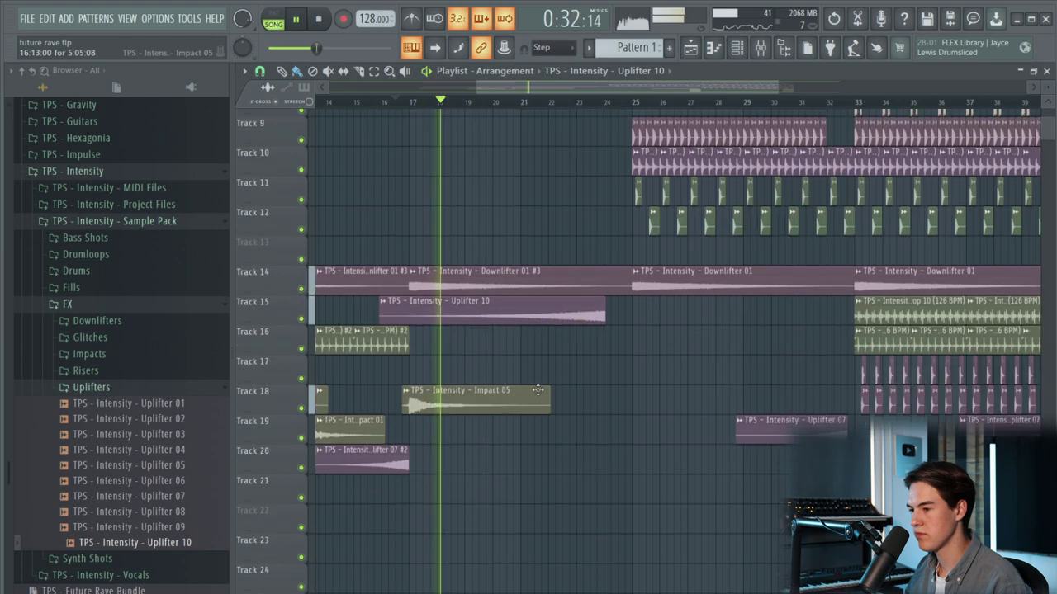
pyautogui.scroll(3, 466, 347)
pyautogui.scroll(4, 528, 343)
pyautogui.moveTo(619, 299); pyautogui.dragTo(622, 536)
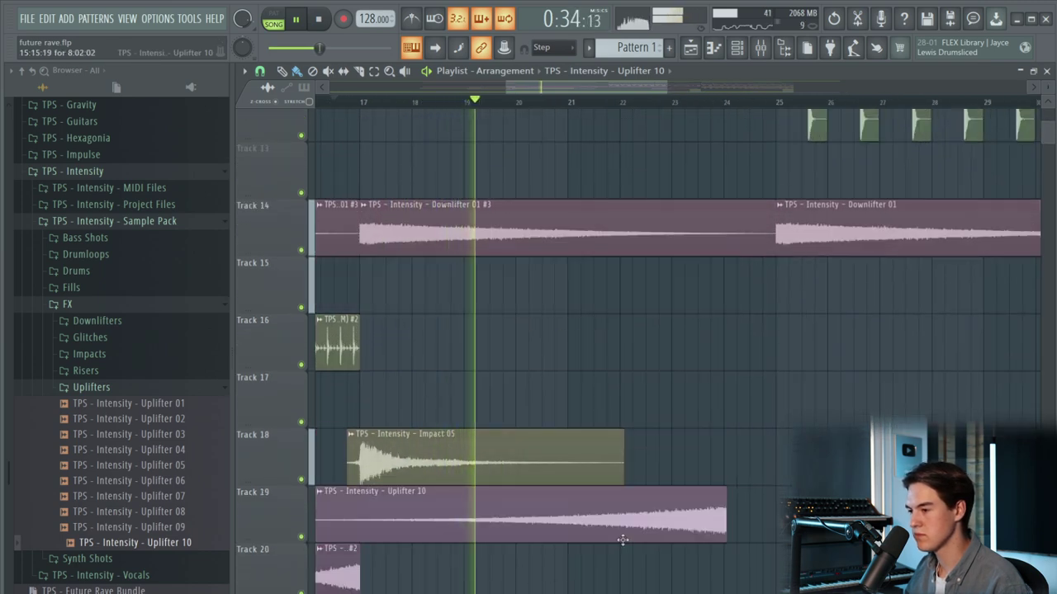
pyautogui.scroll(-4, 578, 478)
pyautogui.hscroll(-2, 529, 248)
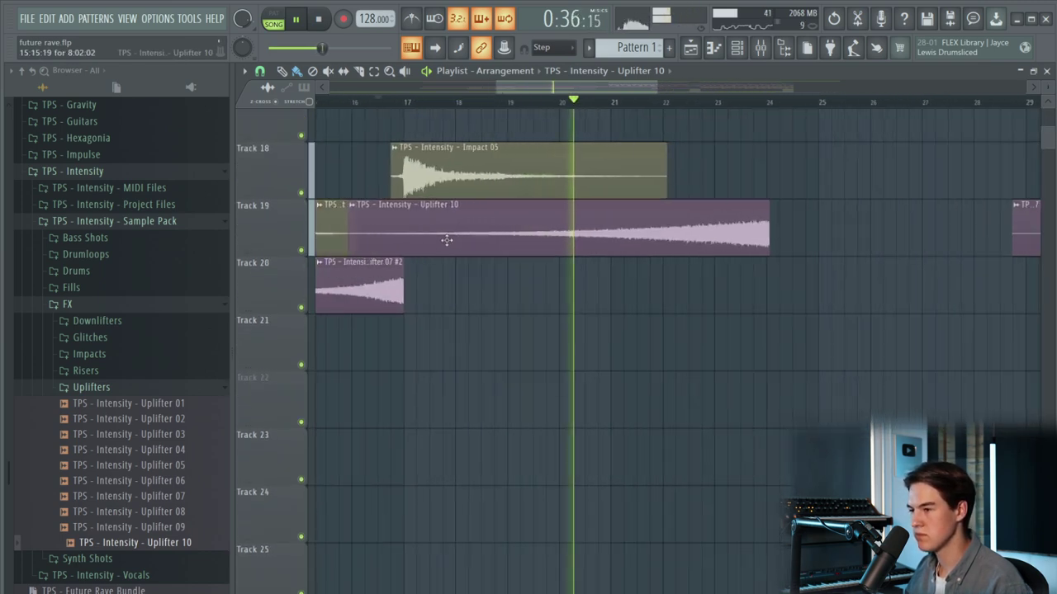
# - Trim the start of the Uplifter 10 clip to about 16:14 and move the clip to track 21
pyautogui.moveTo(351, 231); pyautogui.dragTo(396, 234)
pyautogui.click(511, 289)
pyautogui.rightClick(531, 291)
pyautogui.moveTo(552, 229); pyautogui.dragTo(615, 342)
pyautogui.scroll(2, 575, 346)
pyautogui.scroll(-2, 788, 396)
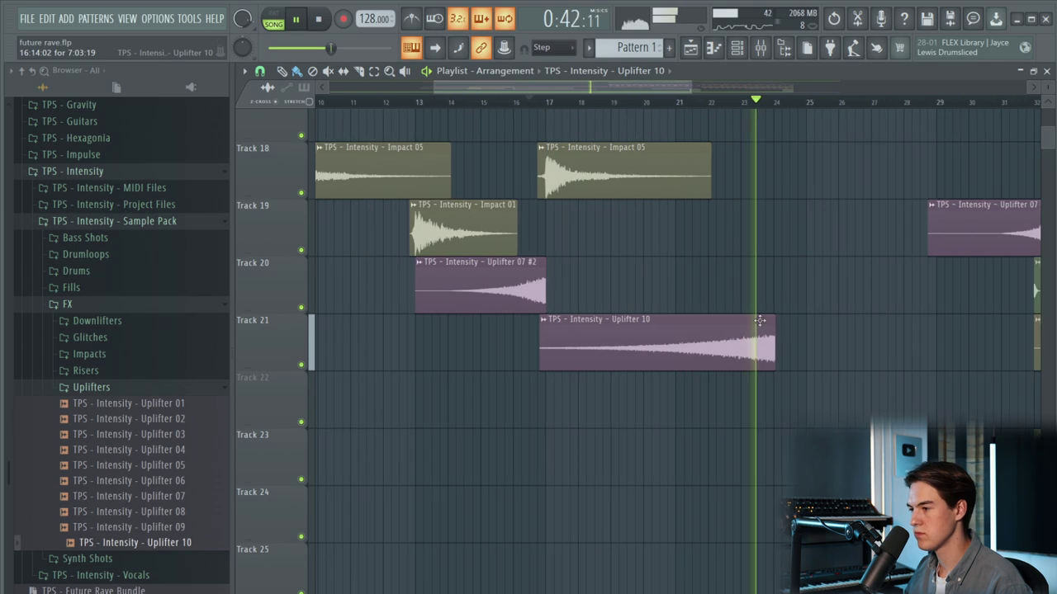
# - Copy the two fill clips from bar 32 to bar 24 on tracks 20 and 21, and move Uplifter 10 to track 19
pyautogui.scroll(4, 817, 405)
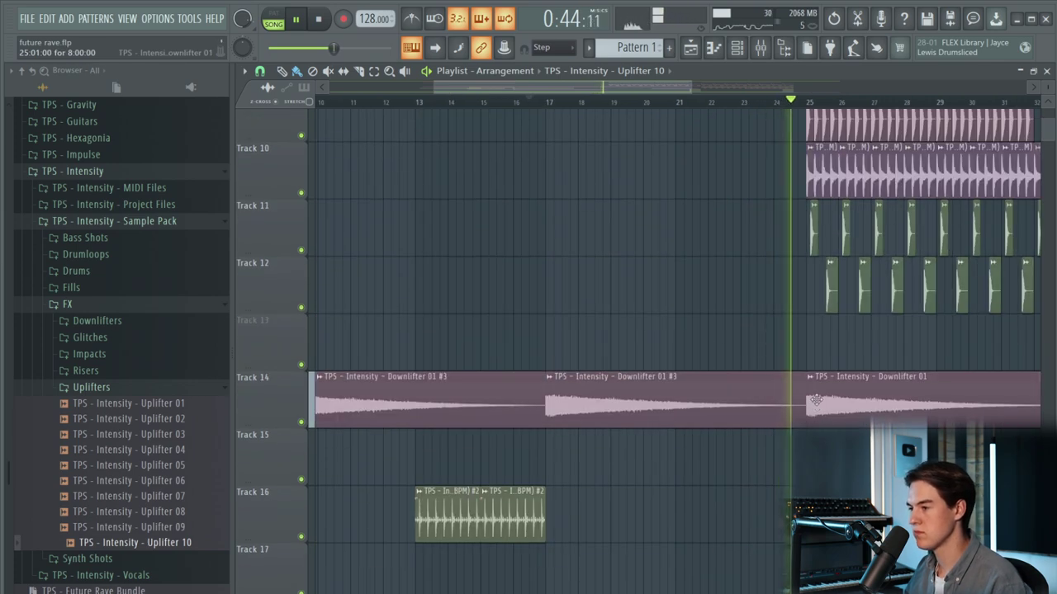
pyautogui.scroll(-2, 813, 402)
pyautogui.scroll(-3, 682, 376)
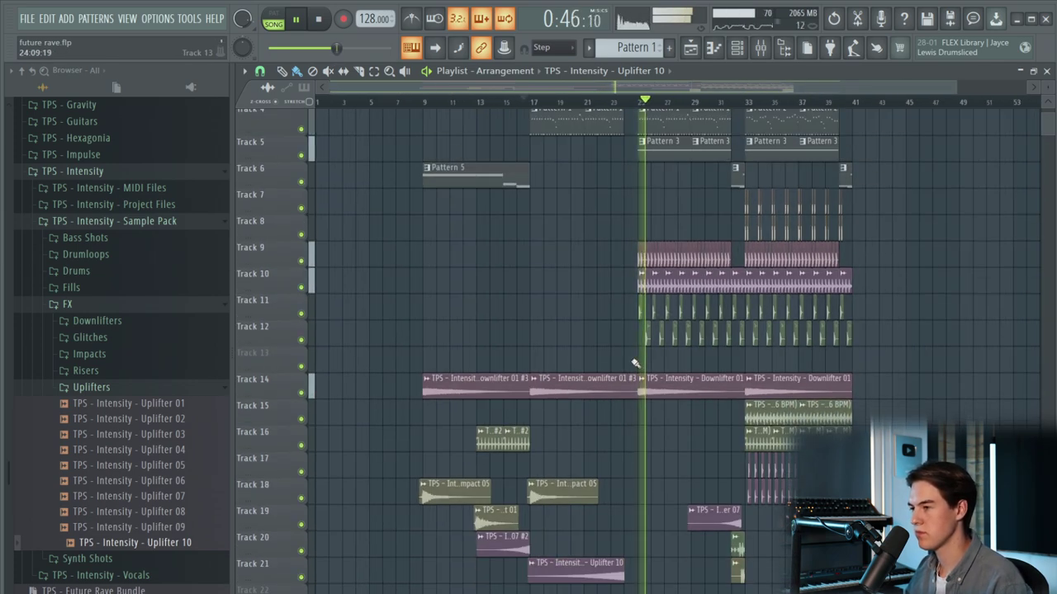
pyautogui.press('space')
pyautogui.scroll(-2, 743, 429)
pyautogui.scroll(3, 768, 476)
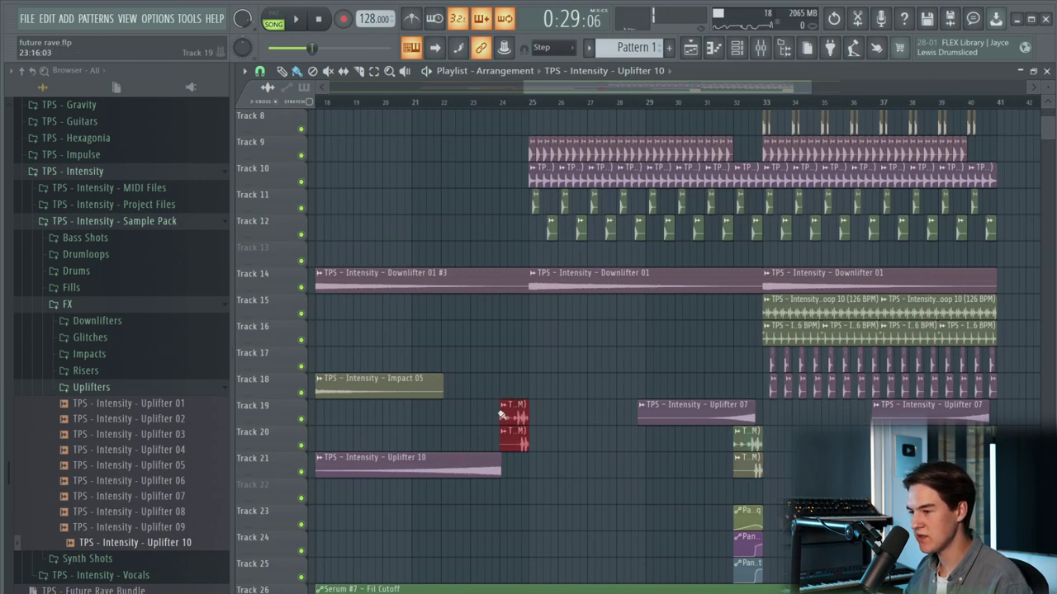
pyautogui.scroll(2, 501, 414)
pyautogui.moveTo(457, 457); pyautogui.dragTo(451, 407)
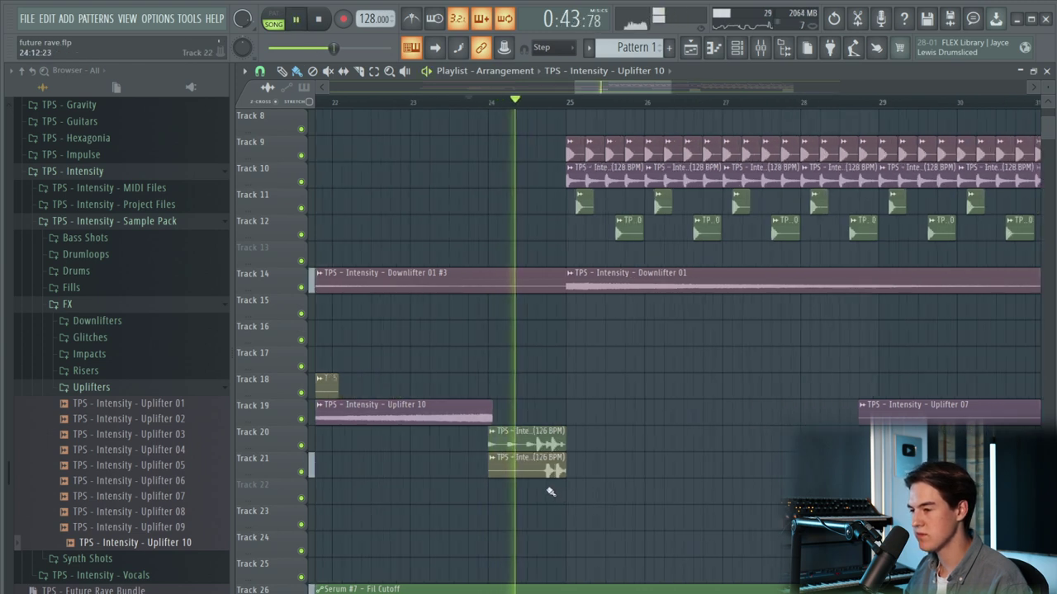
# - Delete the copied fill on track 20 and shift the Short Fill 01 clip on track 21 to start at 23:16
pyautogui.keyDown('ctrl'); pyautogui.scroll(2, 597, 441); pyautogui.keyUp('ctrl')
pyautogui.rightClick(531, 471)
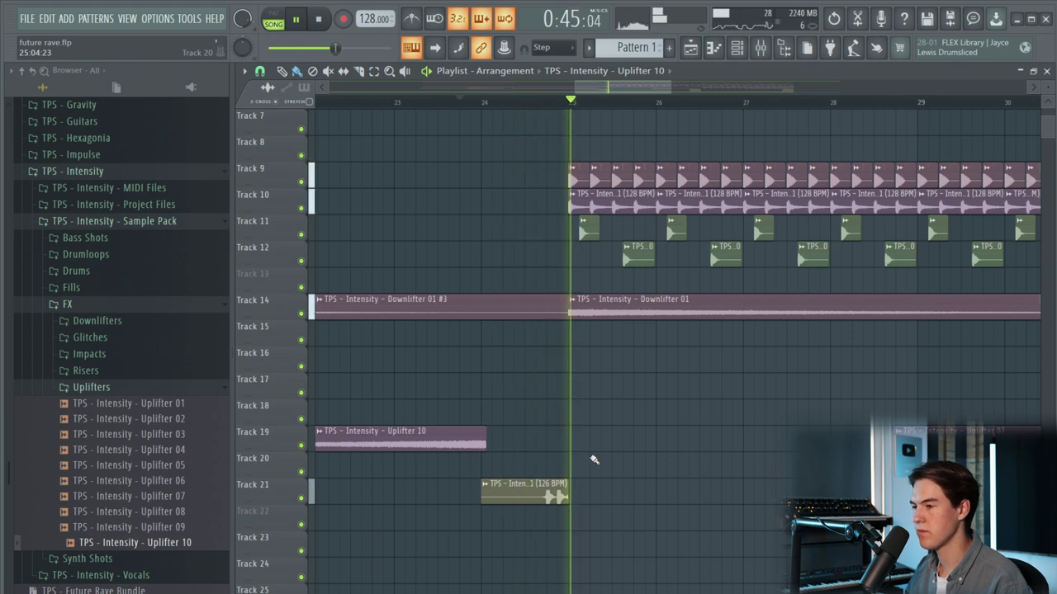
pyautogui.keyDown('ctrl'); pyautogui.scroll(3, 541, 492); pyautogui.keyUp('ctrl')
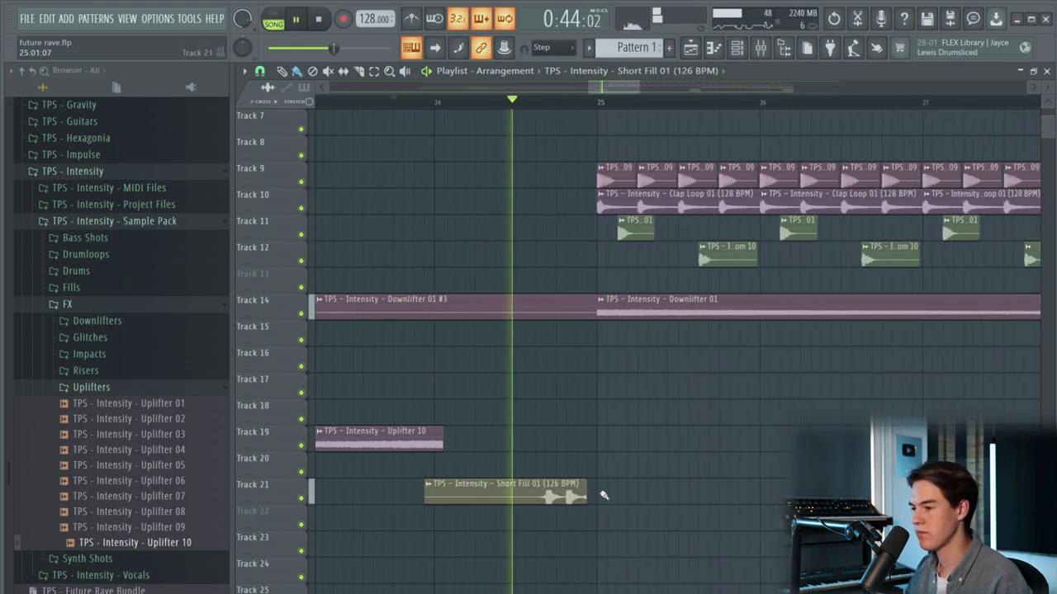
pyautogui.moveTo(558, 495); pyautogui.dragTo(554, 495)
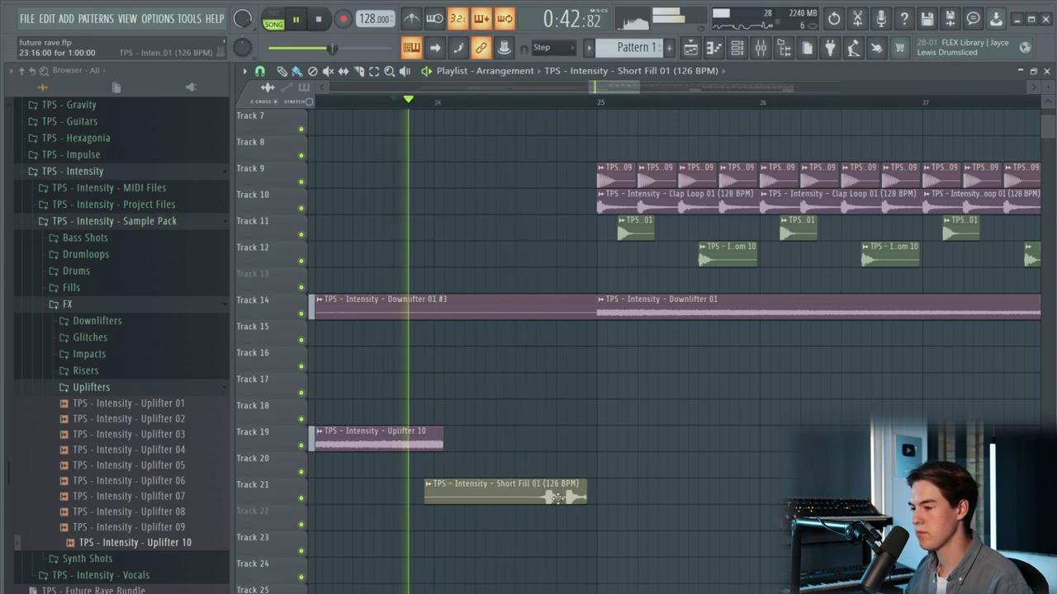
pyautogui.keyDown('ctrl'); pyautogui.scroll(3, 555, 493); pyautogui.keyUp('ctrl')
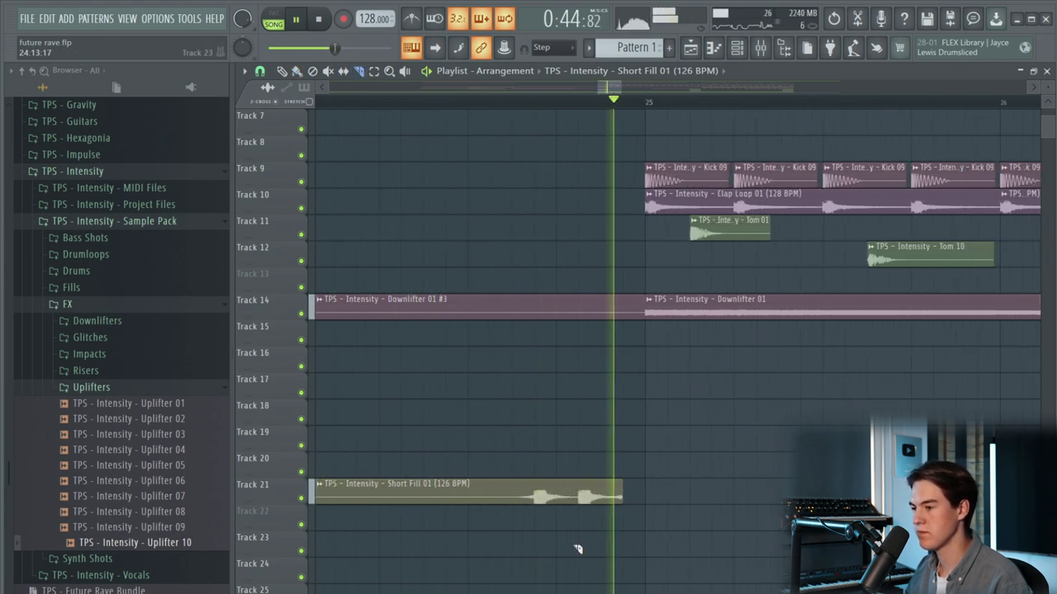
# - Split Short Fill 01 between its two hits, move the second piece to end at bar 25, and lengthen the first piece
pyautogui.hotkey('ctrl', 'z')
pyautogui.keyDown('ctrl'); pyautogui.scroll(2, 595, 492); pyautogui.keyUp('ctrl')
pyautogui.keyDown('alt'); pyautogui.scroll(2, 625, 510); pyautogui.keyUp('alt')
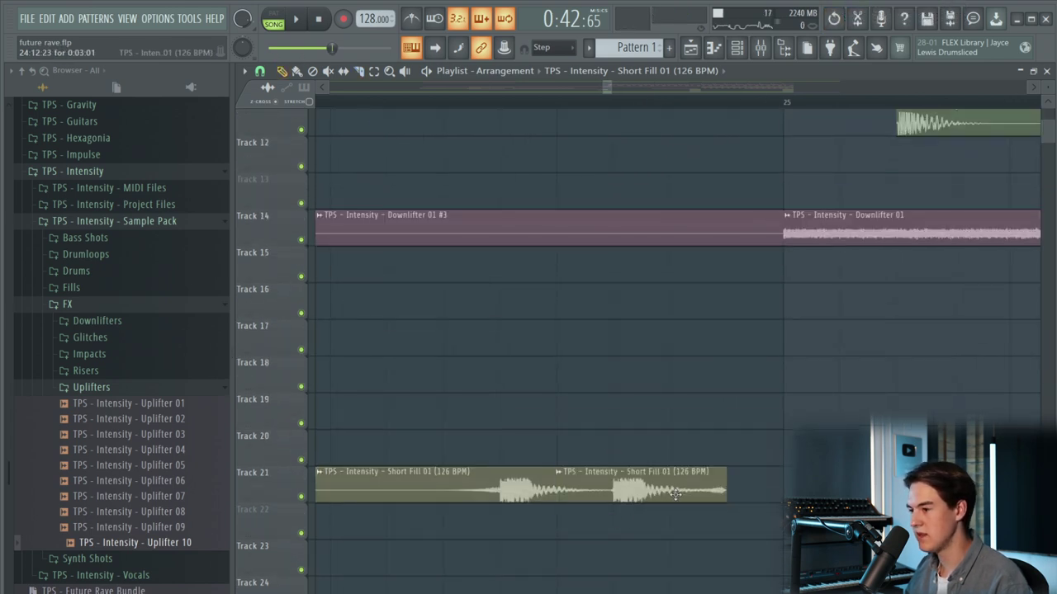
pyautogui.moveTo(676, 494); pyautogui.dragTo(701, 491)
pyautogui.moveTo(555, 496); pyautogui.dragTo(611, 496)
pyautogui.press('space')
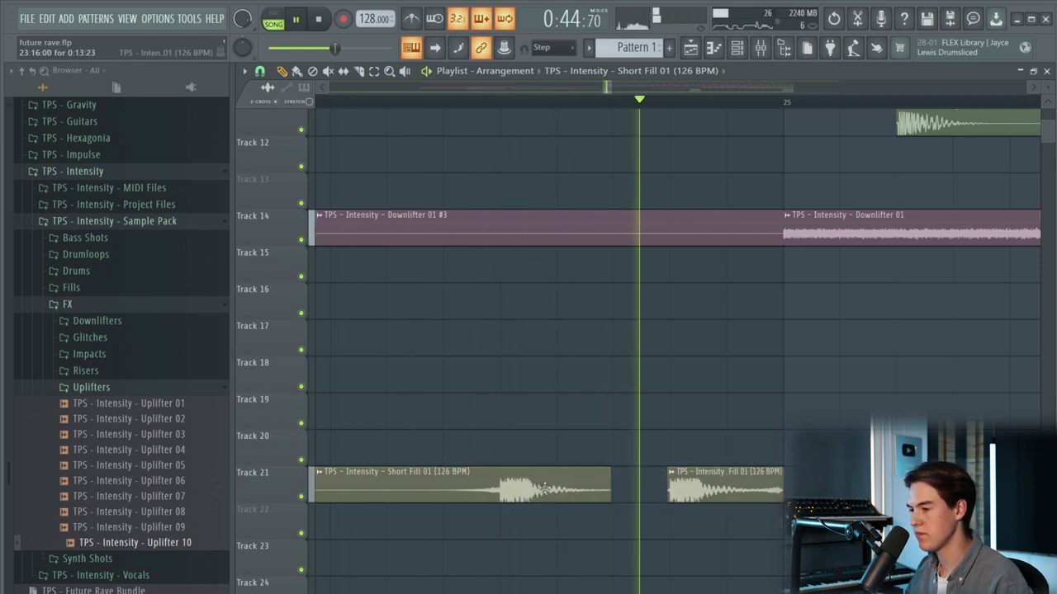
# - Change the declicking mode of Short Fill 01 and slightly shorten the end of its first piece on track 21
pyautogui.doubleClick(561, 491)
pyautogui.press('space')
pyautogui.click(508, 393)
pyautogui.press('Escape')
pyautogui.press('space')
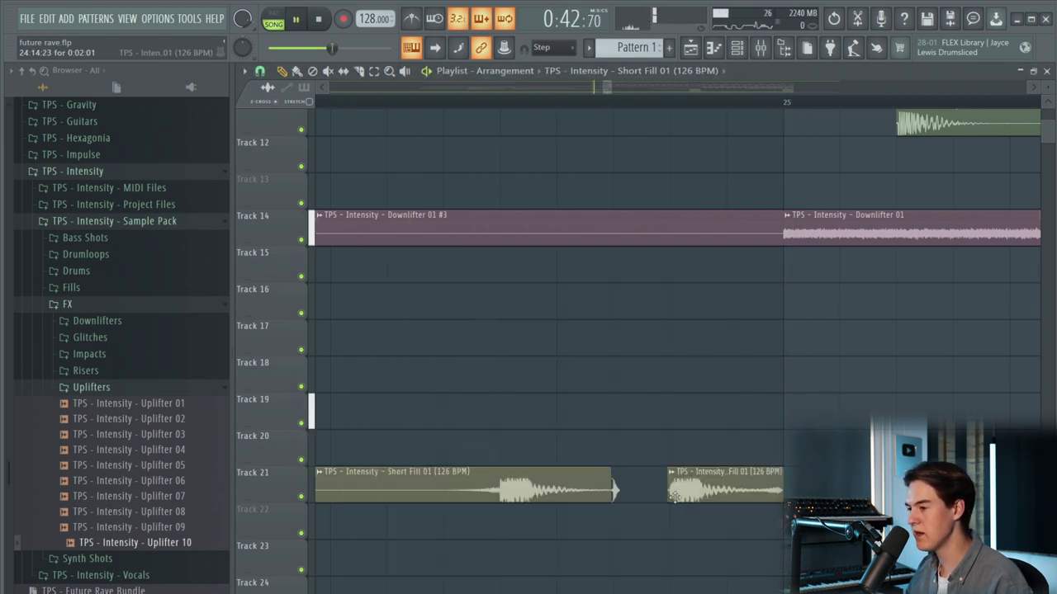
pyautogui.moveTo(612, 495); pyautogui.dragTo(603, 495)
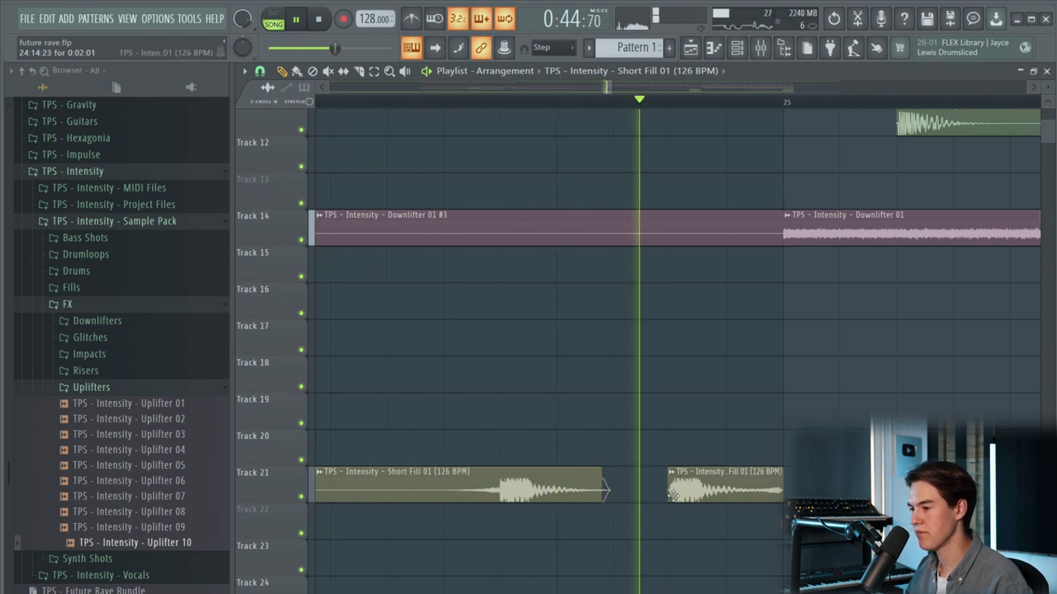
# - Play the transition into the drop and set the channel volume of Downlifter 01 to 21%
pyautogui.scroll(-4, 651, 516)
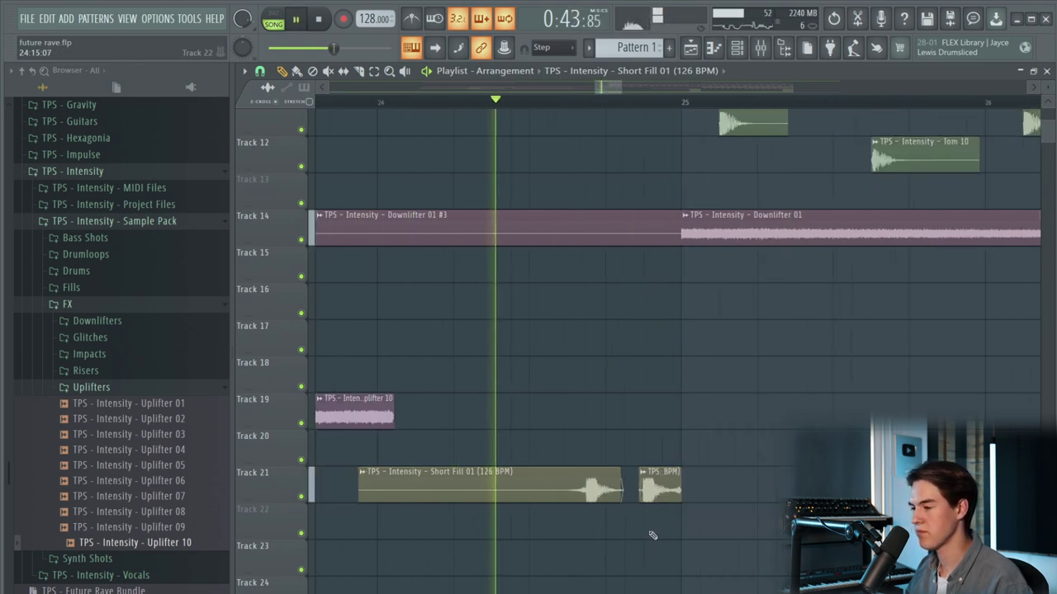
pyautogui.scroll(-2, 642, 520)
pyautogui.scroll(-4, 496, 487)
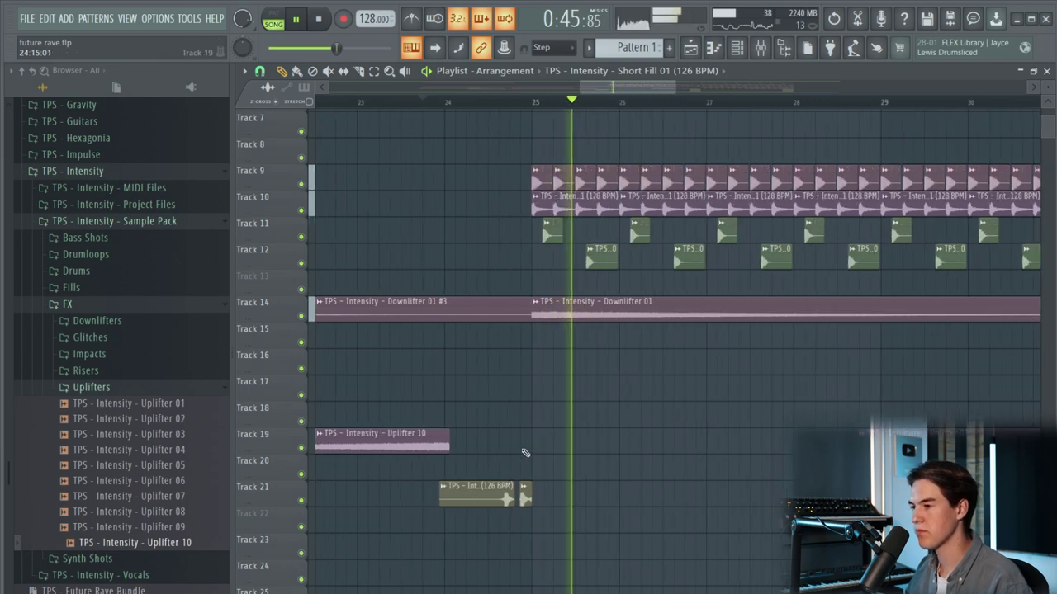
pyautogui.doubleClick(578, 307)
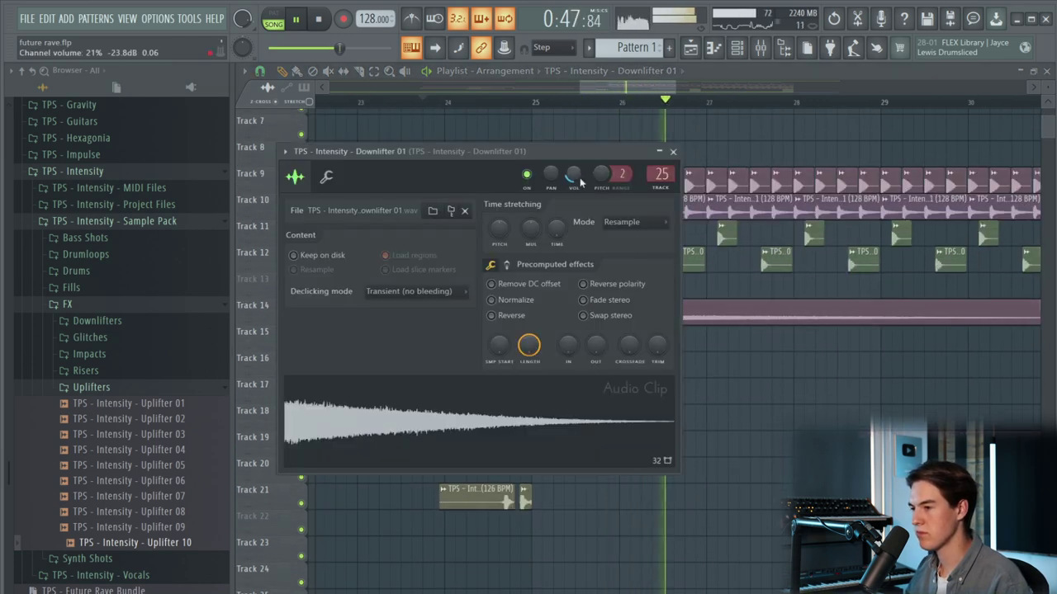
pyautogui.press('Escape')
# - Fine-tune the mixer levels of the Bass Bus, Serum and Serum #2 tracks against the drop during playback
pyautogui.press('F9')
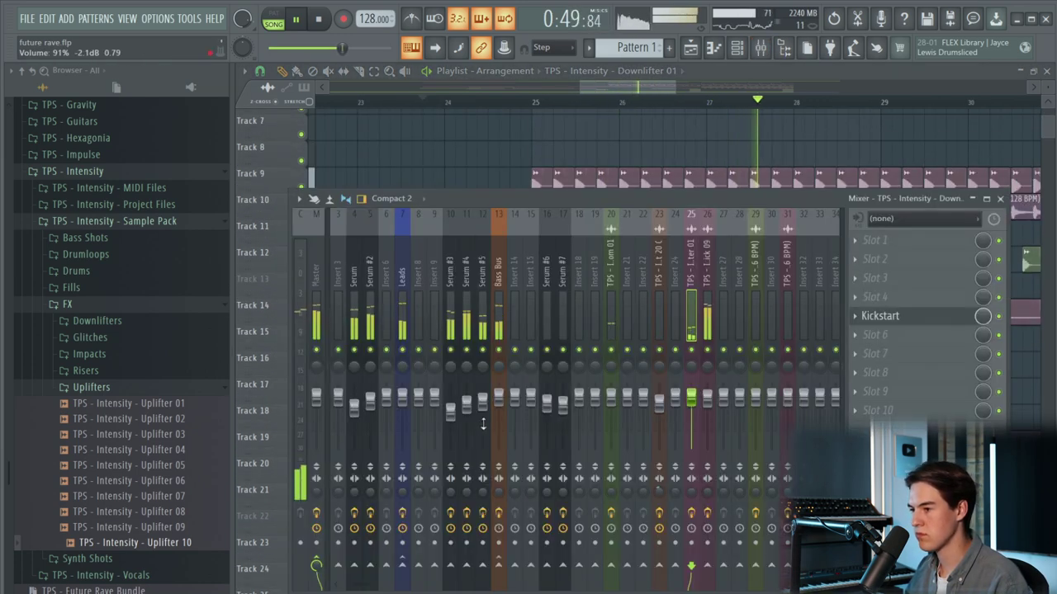
pyautogui.click(498, 402)
pyautogui.moveTo(386, 400); pyautogui.dragTo(358, 413)
pyautogui.click(375, 400)
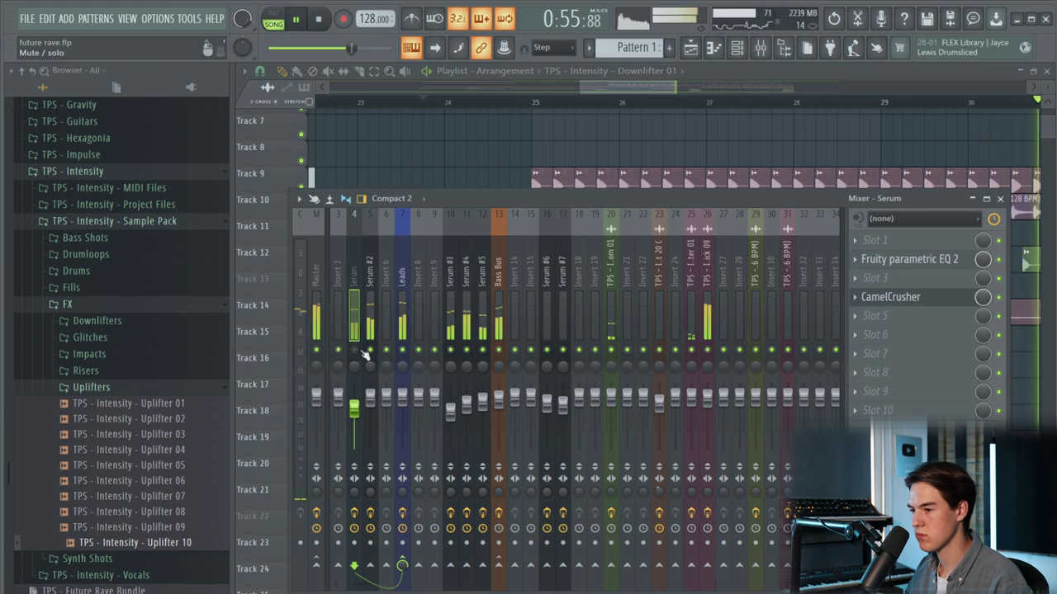
pyautogui.moveTo(371, 399); pyautogui.dragTo(372, 404)
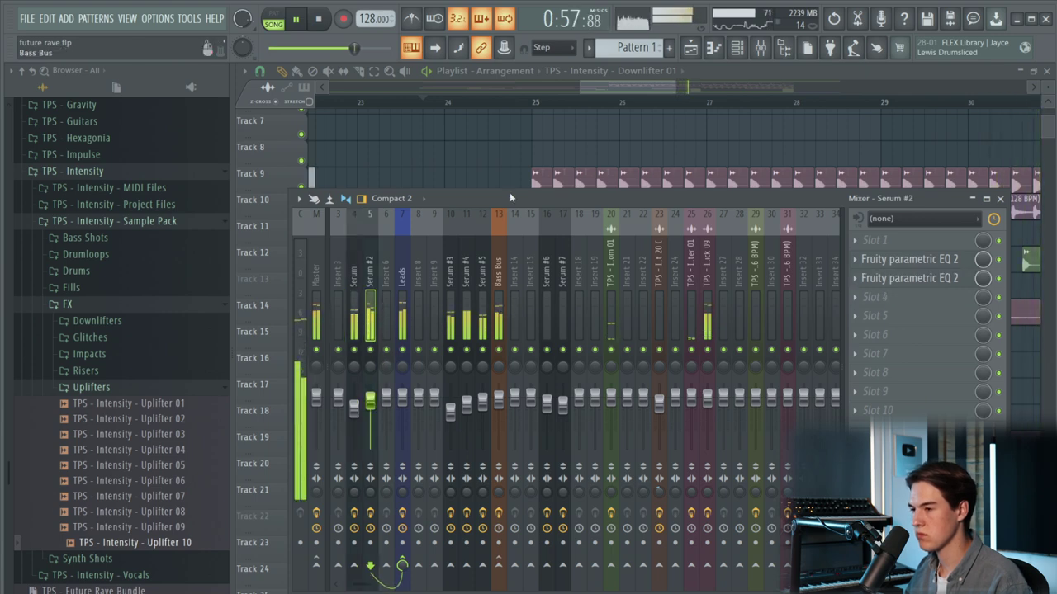
pyautogui.press('F9')
# - Stop playback and move the Leads Param. EQ 2 Band 1 freq automation clip from track 1 down to track 29
pyautogui.scroll(3, 474, 223)
pyautogui.scroll(-5, 486, 318)
pyautogui.scroll(-2, 549, 314)
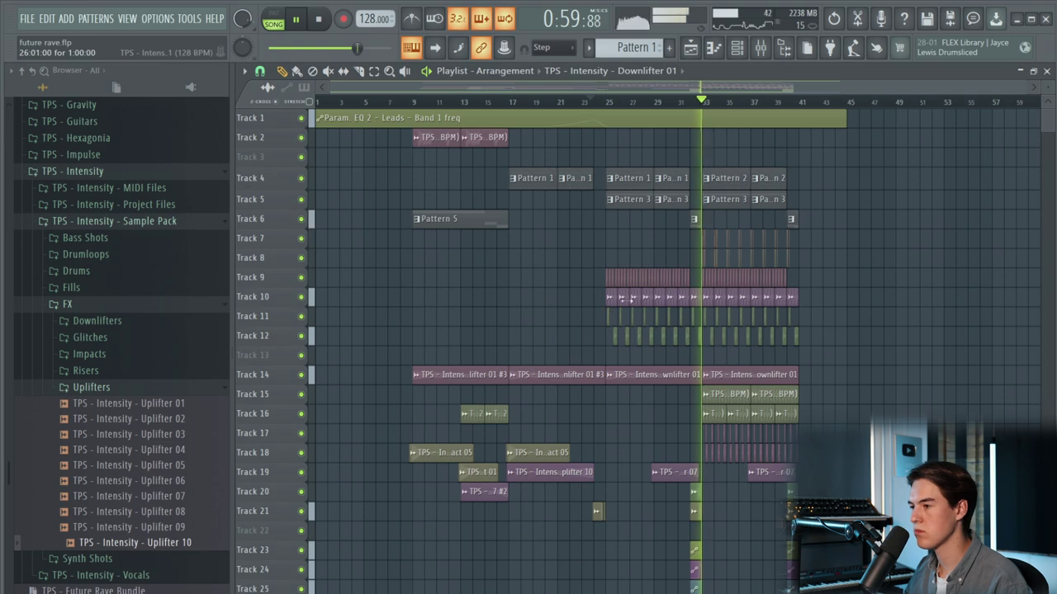
pyautogui.scroll(2, 608, 307)
pyautogui.press('space')
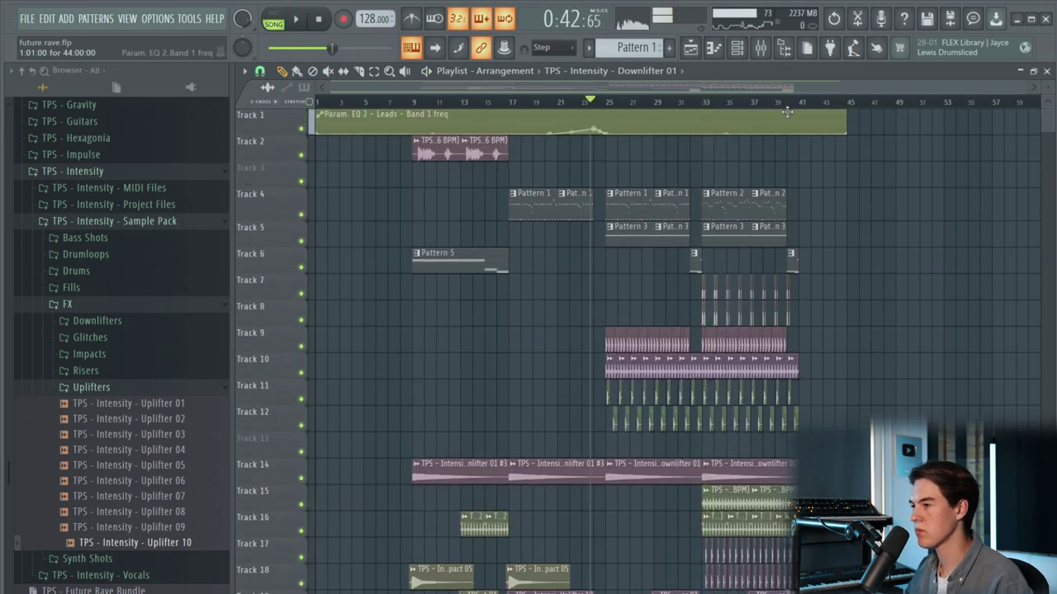
pyautogui.scroll(-5, 563, 469)
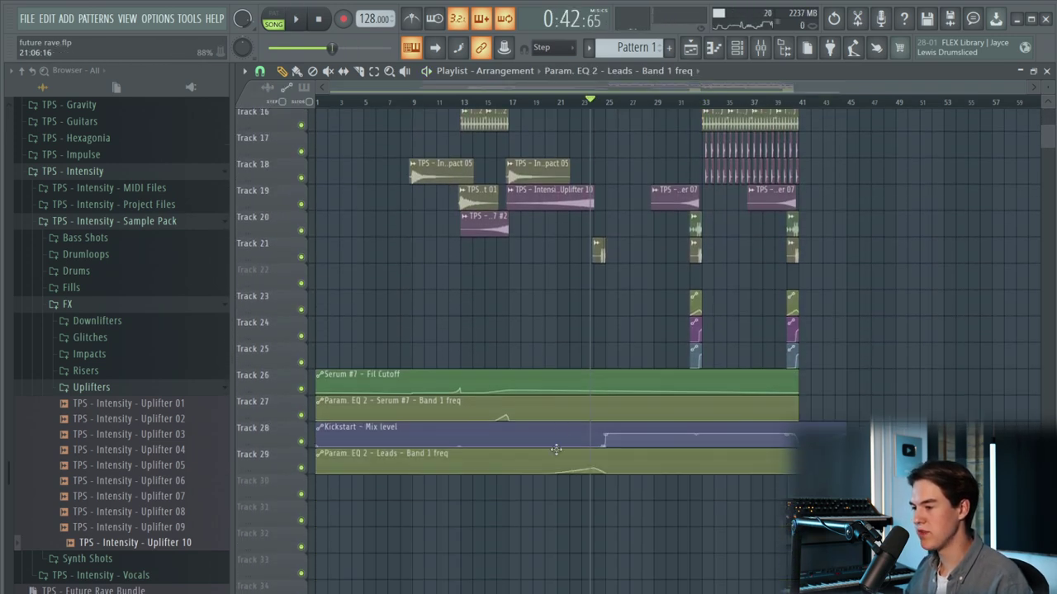
pyautogui.scroll(5, 559, 429)
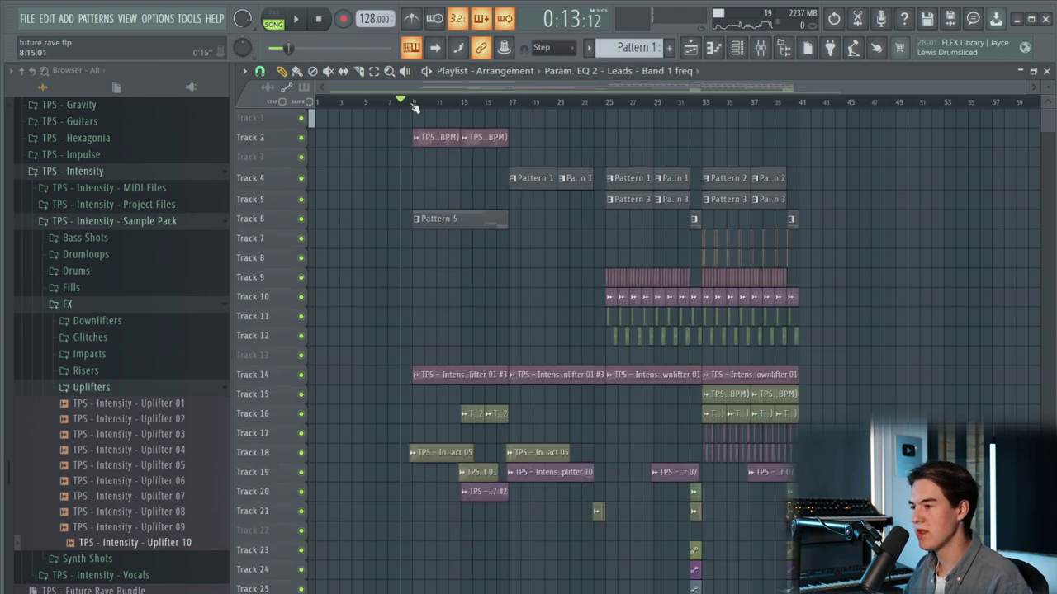
# - Play the arrangement from bar 9 and collapse the Uplifters folder in the browser
pyautogui.scroll(4, 415, 103)
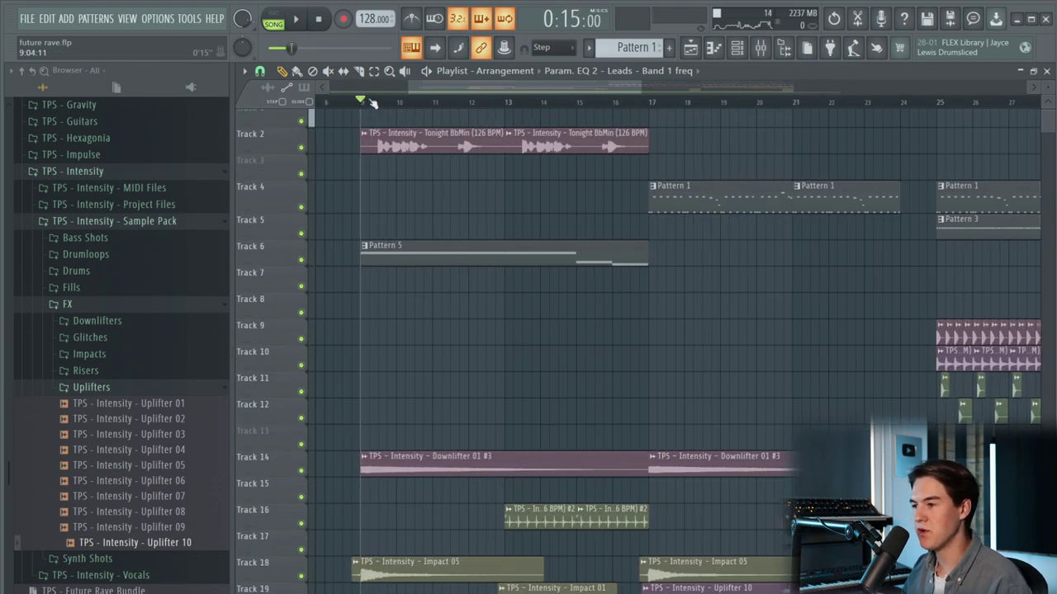
pyautogui.scroll(2, 419, 234)
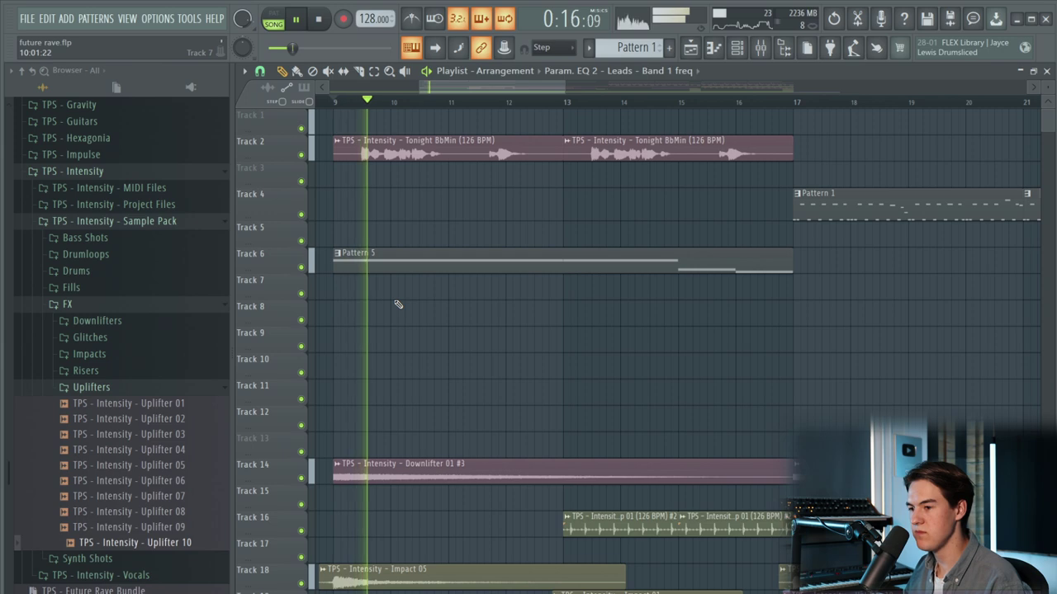
pyautogui.click(108, 388)
pyautogui.scroll(-4, 471, 366)
pyautogui.press('space')
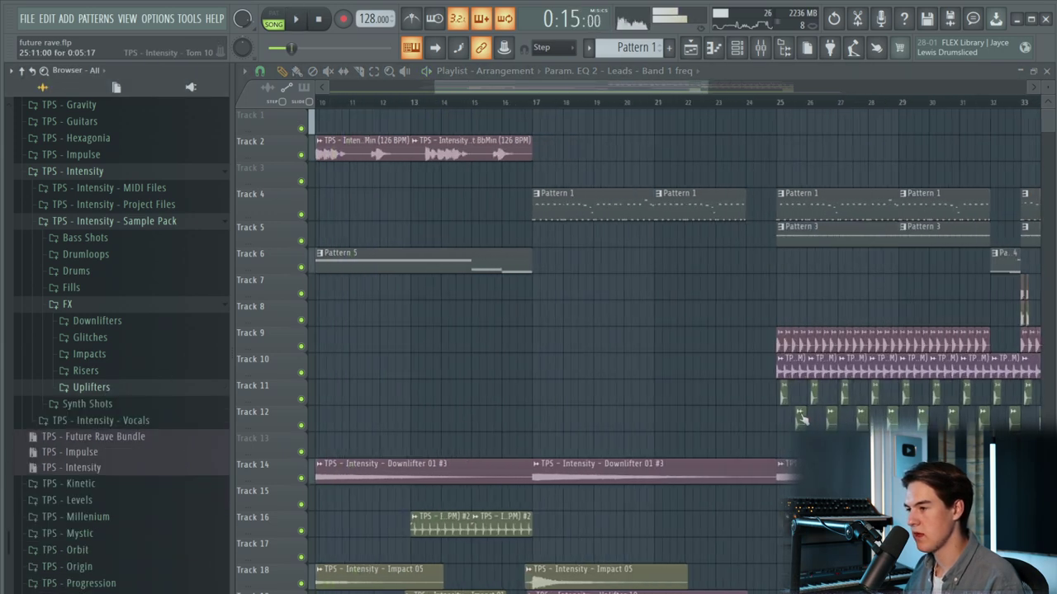
# - Open the Risers sample folder and place Riser 04 (126 BPM) on track 15 starting at bar 17
pyautogui.scroll(3, 843, 364)
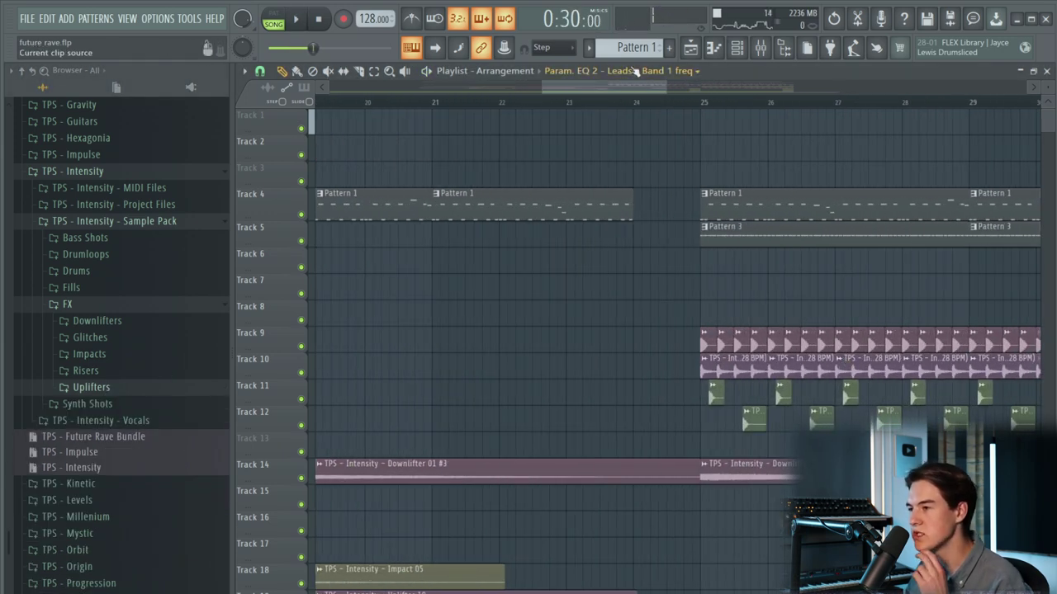
pyautogui.moveTo(614, 93); pyautogui.dragTo(578, 93)
pyautogui.scroll(-3, 571, 218)
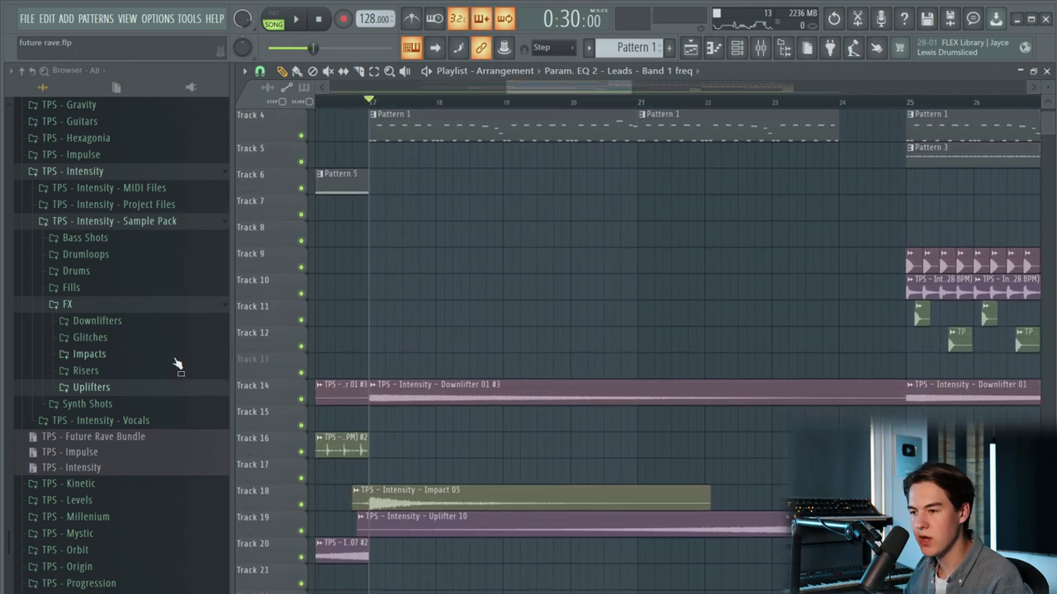
pyautogui.click(124, 373)
pyautogui.scroll(-3, 132, 375)
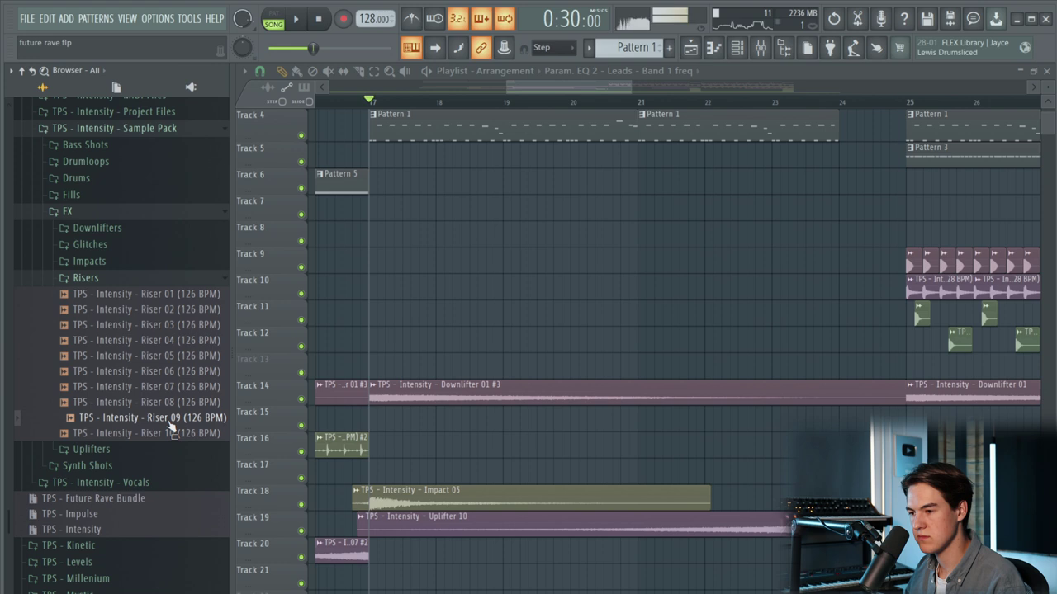
pyautogui.moveTo(165, 341); pyautogui.dragTo(430, 404)
# - Set Riser 04 to Stretch mode with a stretch time of 8:00:00 and add a fade-in
pyautogui.doubleClick(429, 415)
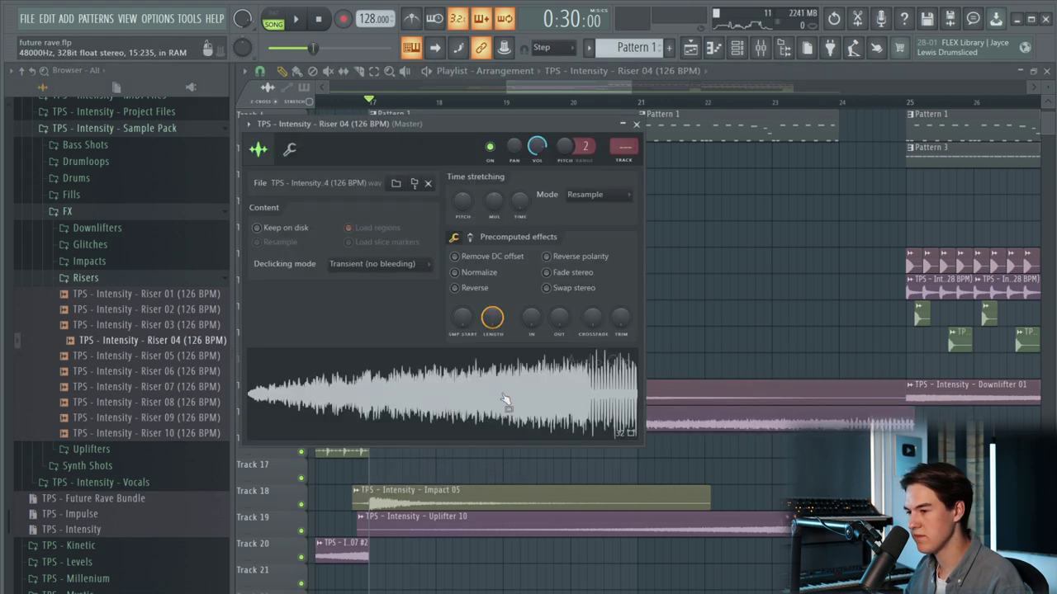
pyautogui.click(580, 196)
pyautogui.click(582, 233)
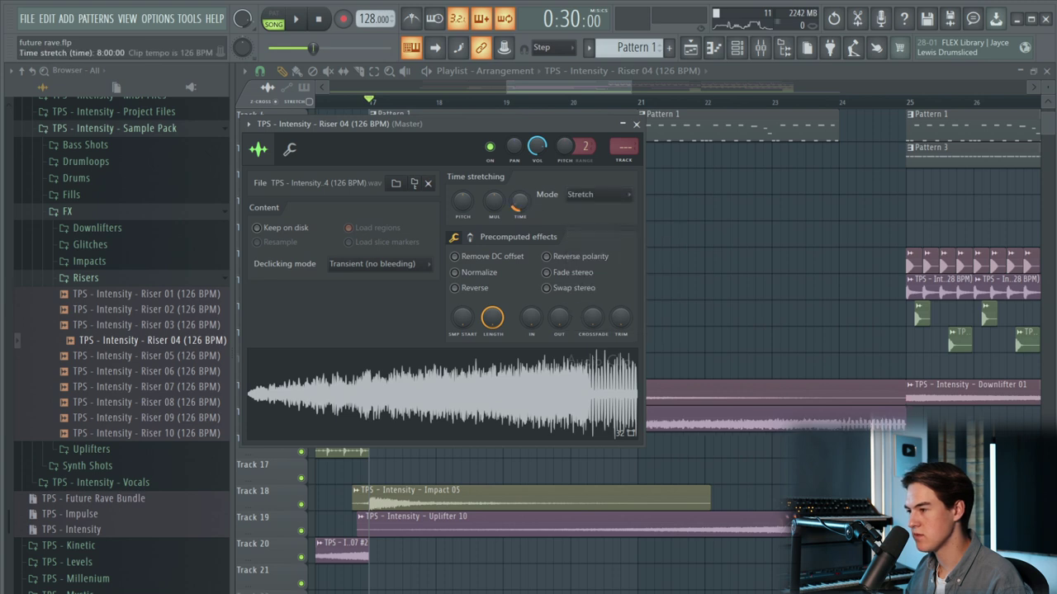
pyautogui.moveTo(531, 319); pyautogui.dragTo(523, 324)
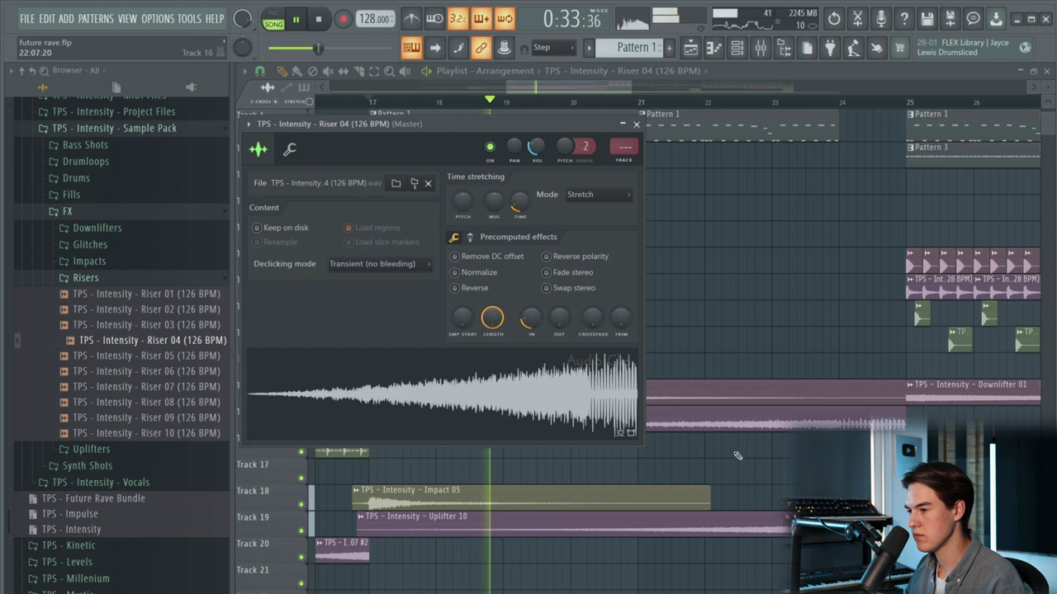
# - Shorten the Riser 04 clip to end at bar 24 and lower its channel volume to about 25%
pyautogui.moveTo(896, 419); pyautogui.dragTo(832, 422)
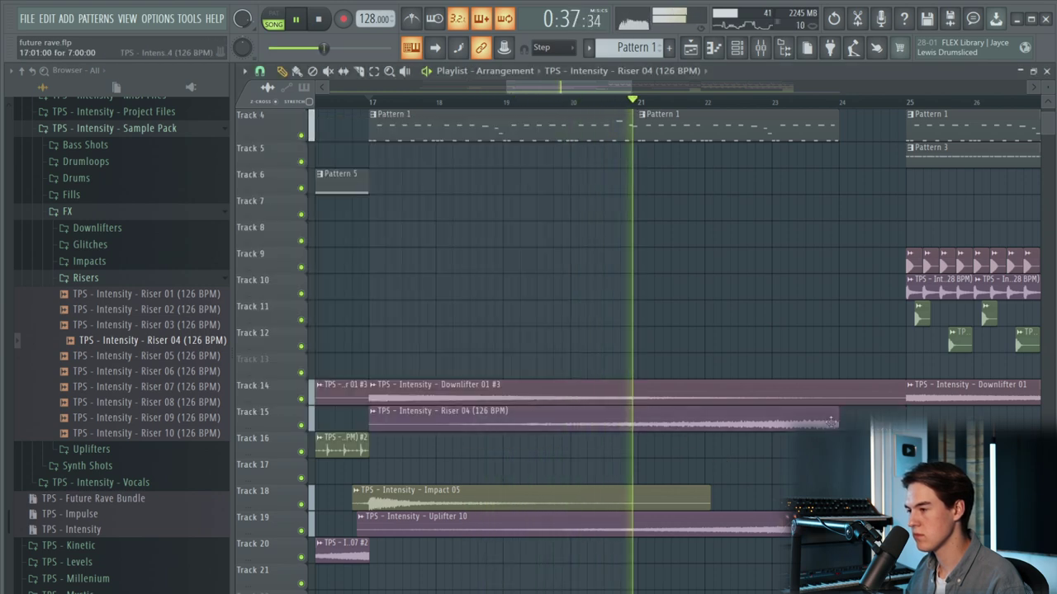
pyautogui.doubleClick(831, 422)
pyautogui.moveTo(535, 146); pyautogui.dragTo(537, 154)
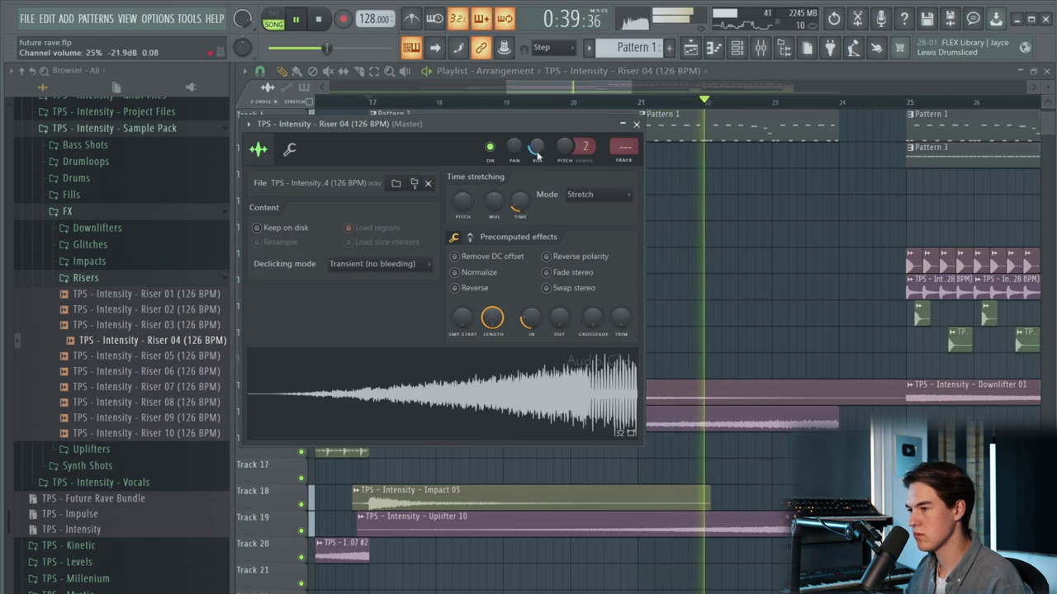
pyautogui.press('Escape')
pyautogui.doubleClick(808, 411)
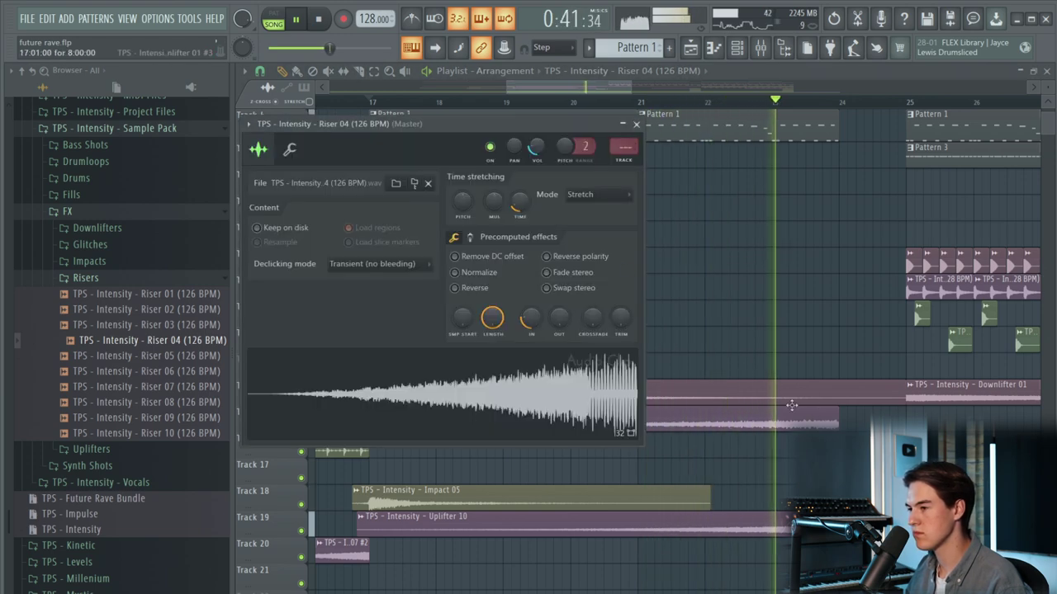
pyautogui.press('Escape')
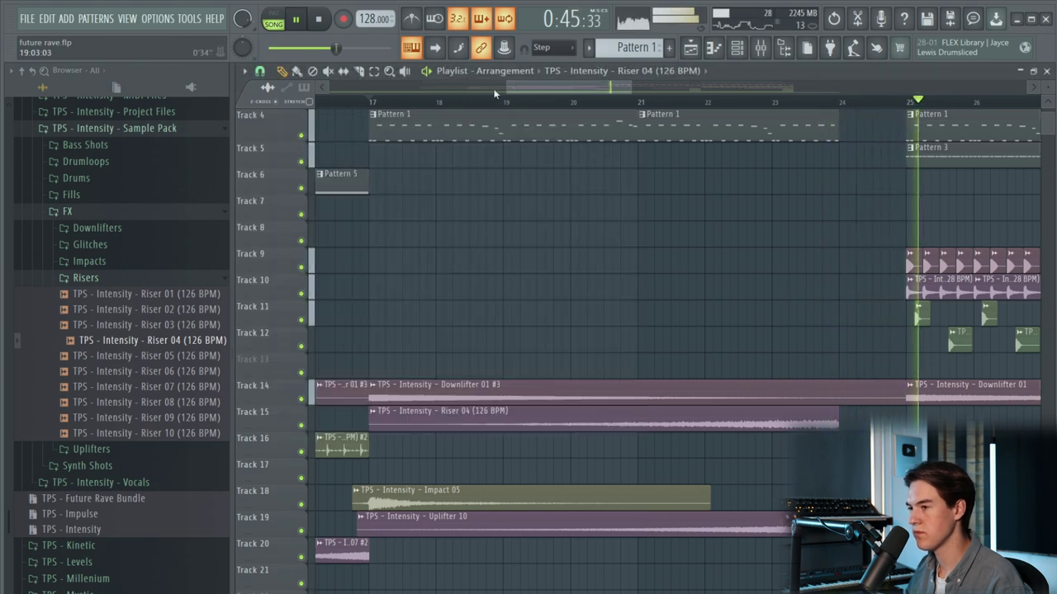
pyautogui.scroll(3, 611, 239)
pyautogui.rightClick(301, 216)
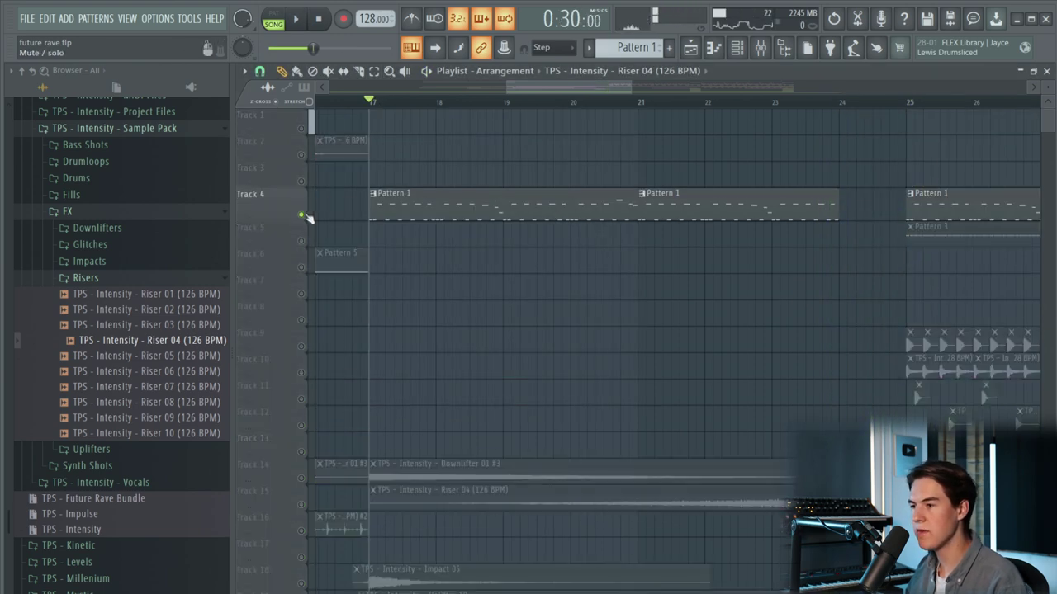
pyautogui.rightClick(301, 217)
# - Move the band 7 low-pass of the Leads track's Fruity Parametric EQ 2 to its highest frequency and create a Band 7 freq automation clip
pyautogui.click(763, 47)
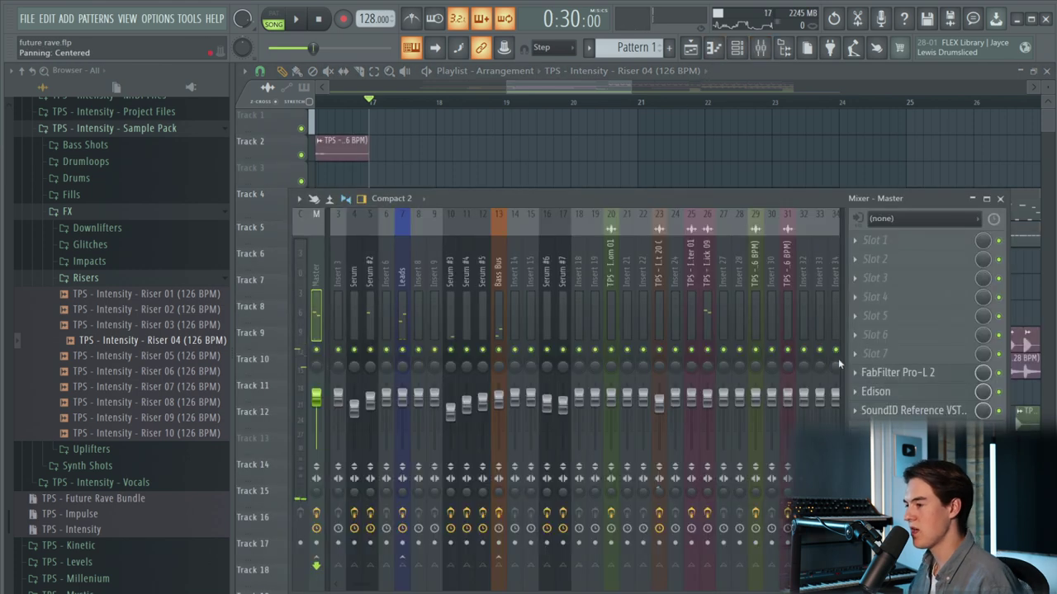
pyautogui.click(530, 281)
pyautogui.click(466, 273)
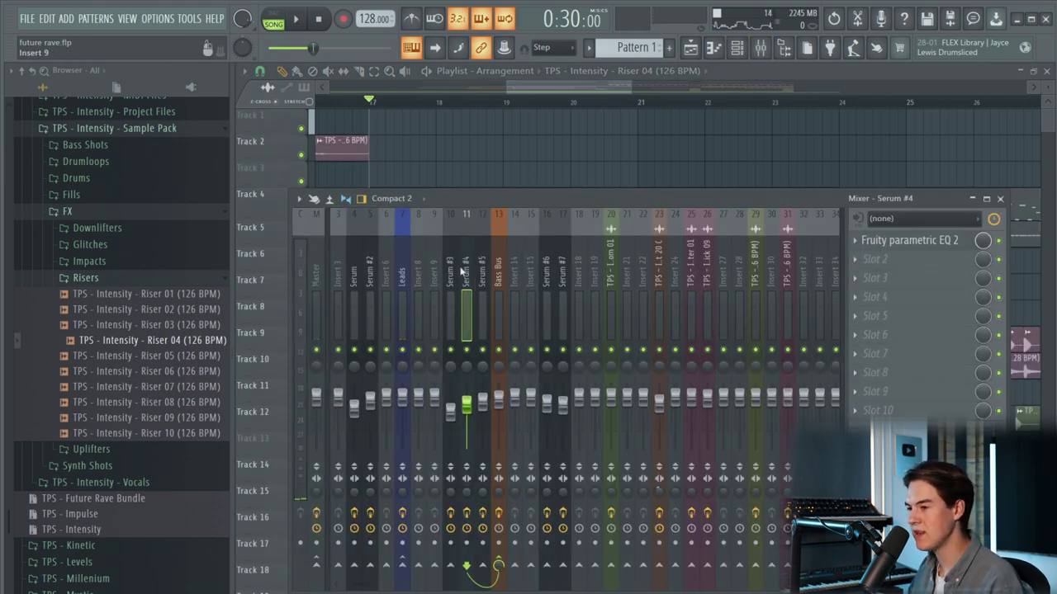
pyautogui.click(403, 263)
pyautogui.click(955, 281)
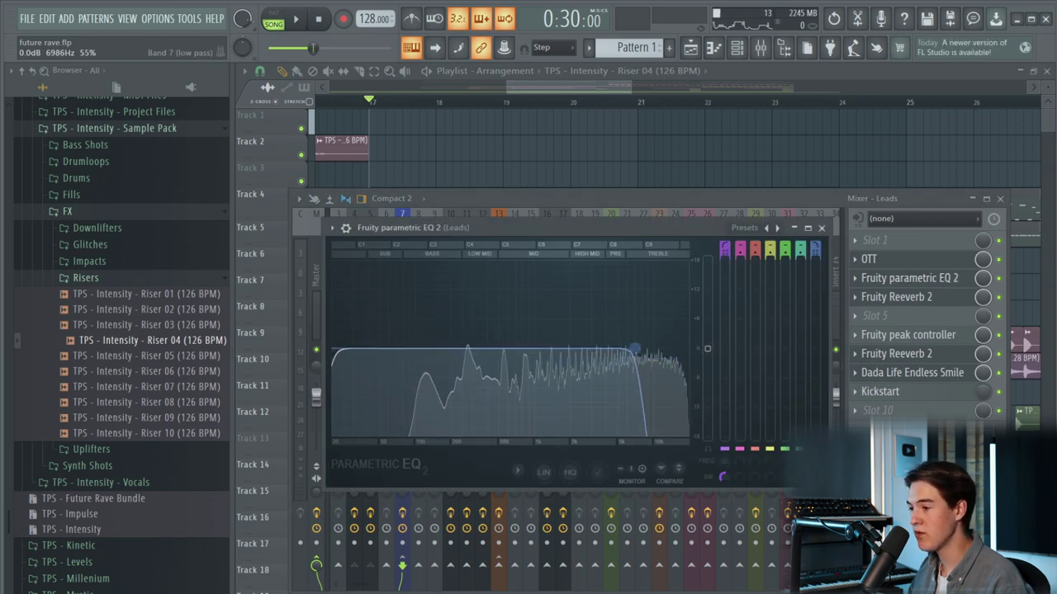
pyautogui.moveTo(635, 350); pyautogui.dragTo(687, 350)
pyautogui.click(582, 214)
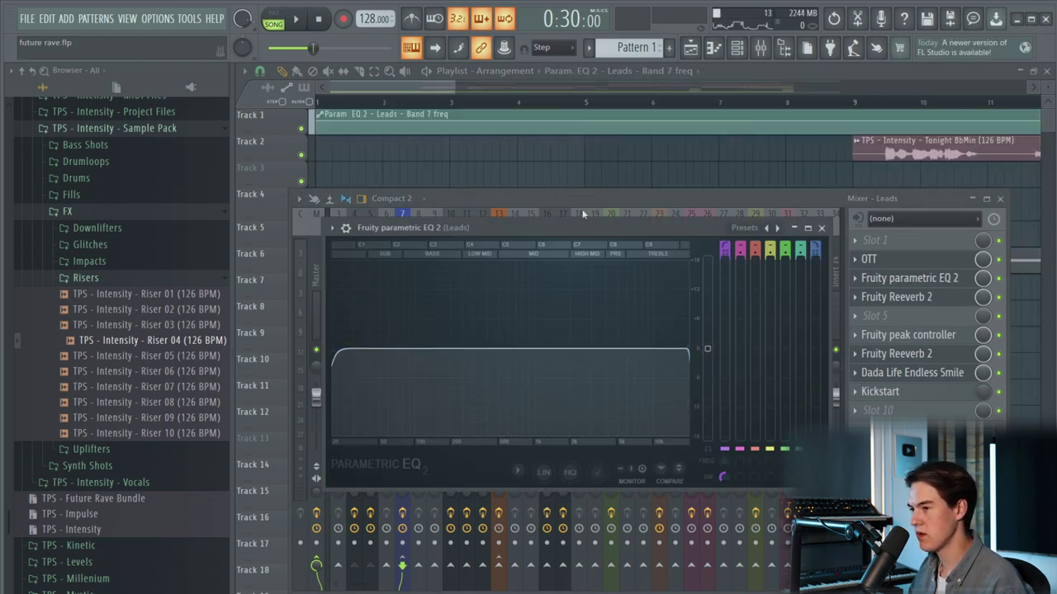
# - Shape the Band 7 freq automation on track 1 to dip gradually from bar 21 to bar 24 and recover by bar 25
pyautogui.rightClick(566, 155)
pyautogui.scroll(-5, 350, 187)
pyautogui.scroll(4, 613, 161)
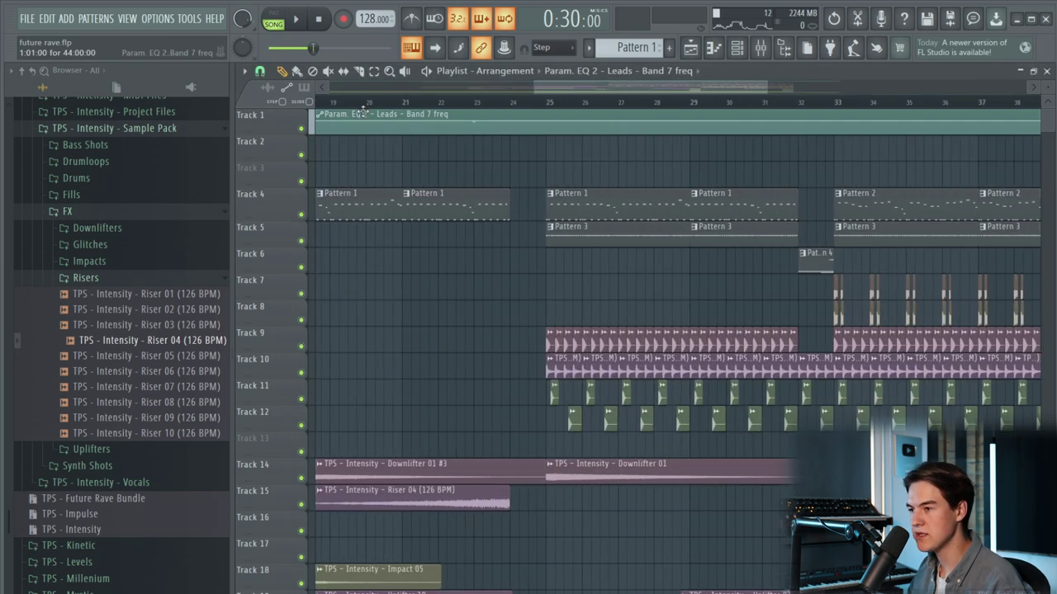
pyautogui.press('space')
pyautogui.scroll(3, 425, 132)
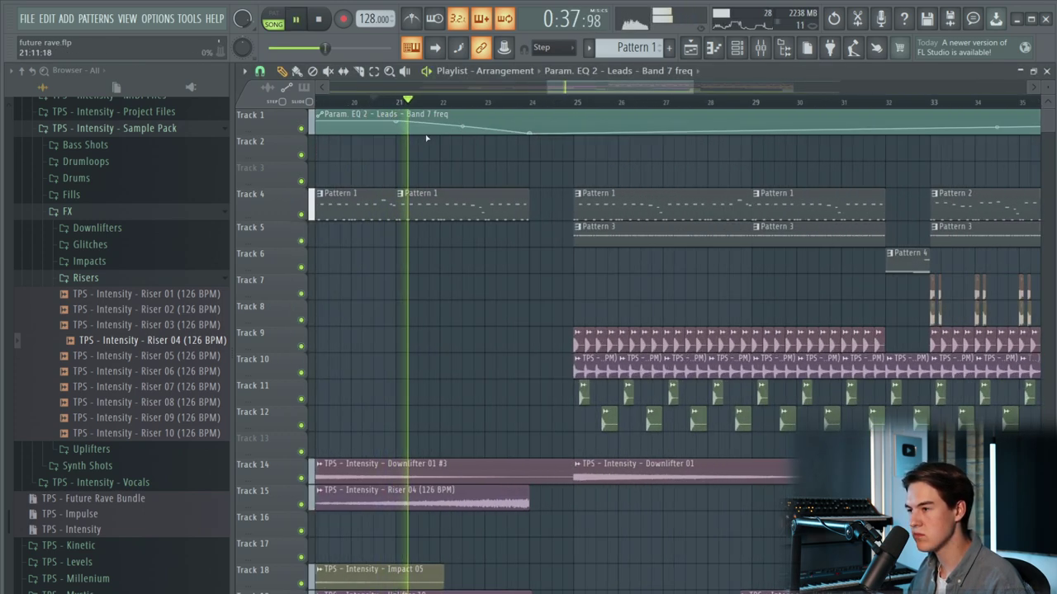
pyautogui.moveTo(473, 127); pyautogui.dragTo(474, 122)
pyautogui.moveTo(566, 133); pyautogui.dragTo(561, 127)
pyautogui.rightClick(620, 122)
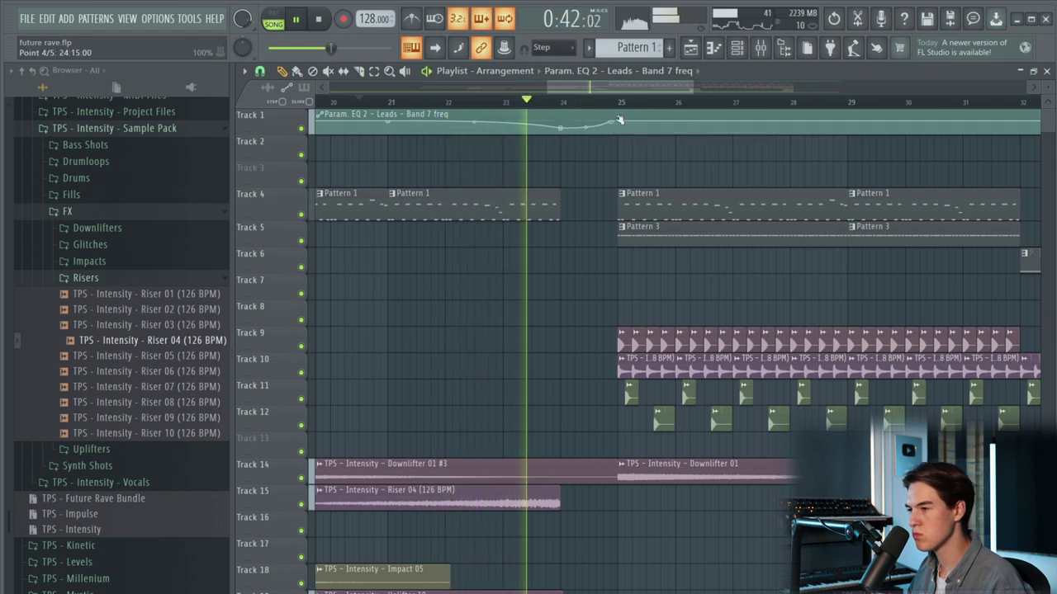
pyautogui.press('space')
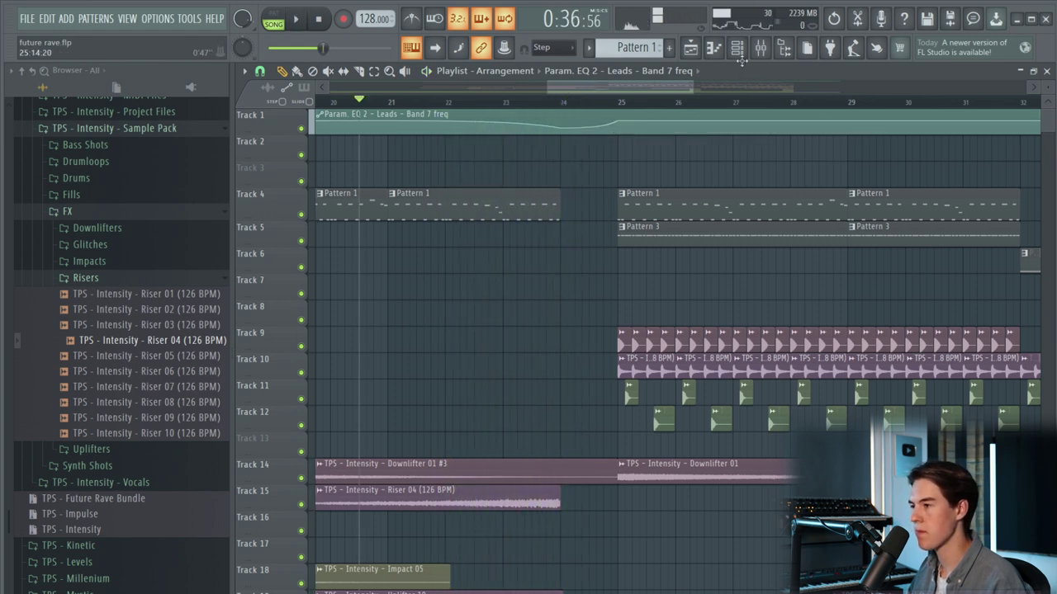
# - Try the Intensity of Dada Life Endless Smile on the Leads track, return it to 0% and create an automation clip for it
pyautogui.press('F9')
pyautogui.click(906, 373)
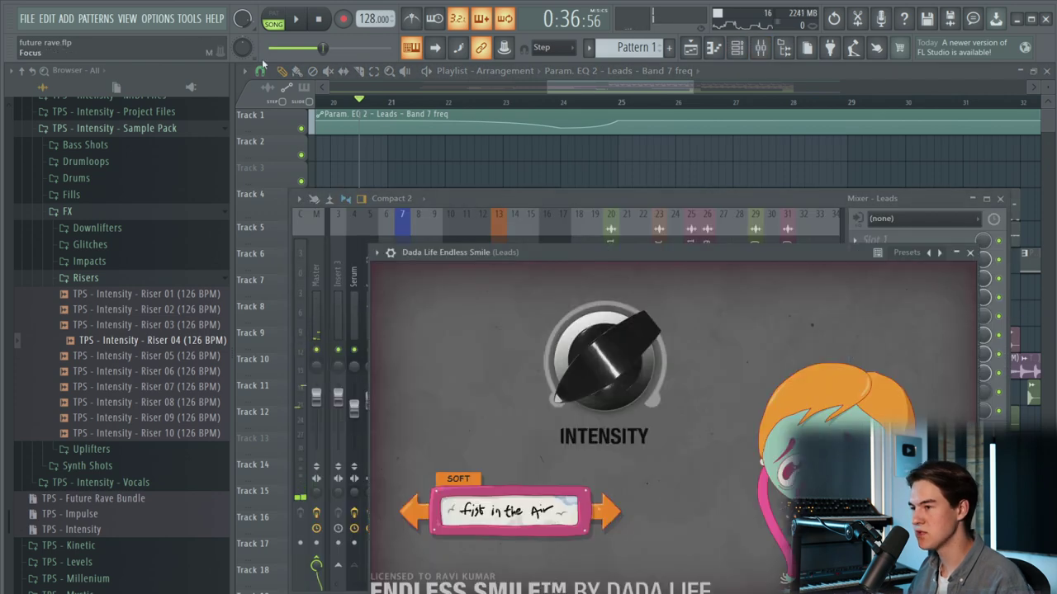
pyautogui.moveTo(549, 326); pyautogui.dragTo(611, 369)
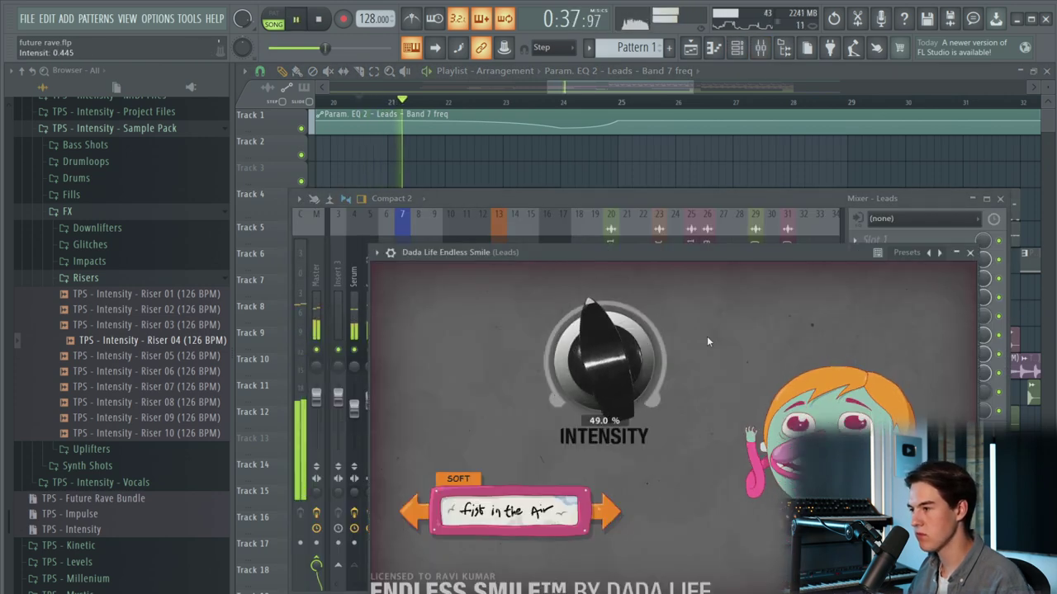
pyautogui.moveTo(676, 391); pyautogui.dragTo(587, 463)
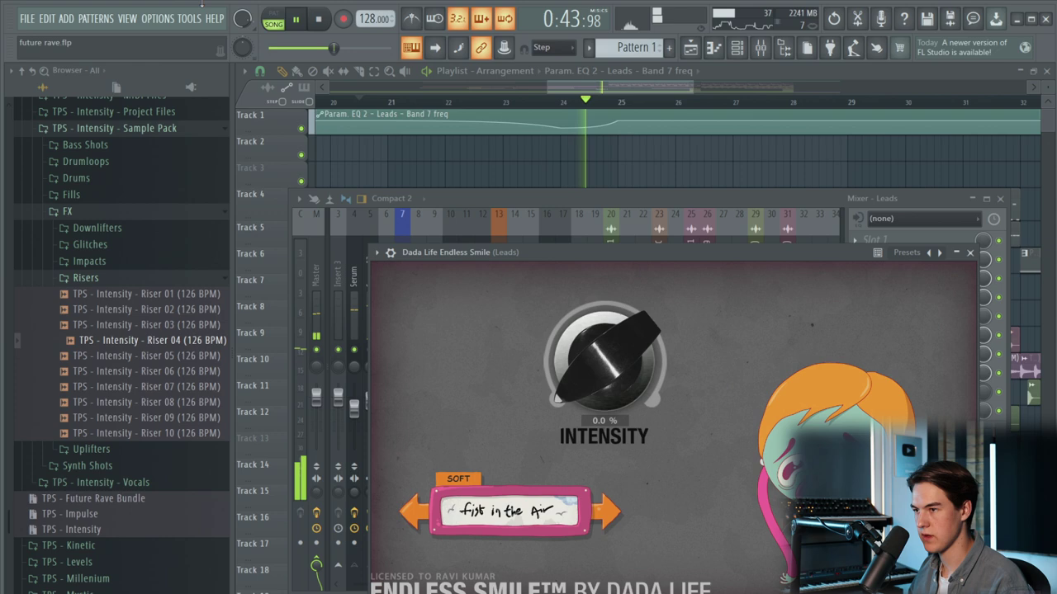
pyautogui.click(191, 19)
pyautogui.moveTo(275, 189)
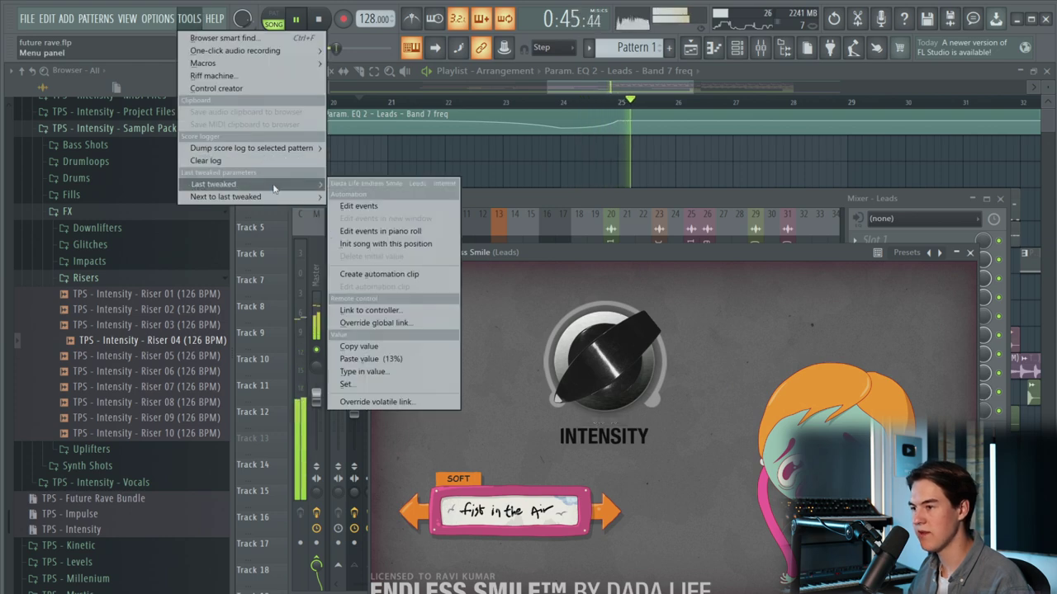
pyautogui.click(367, 275)
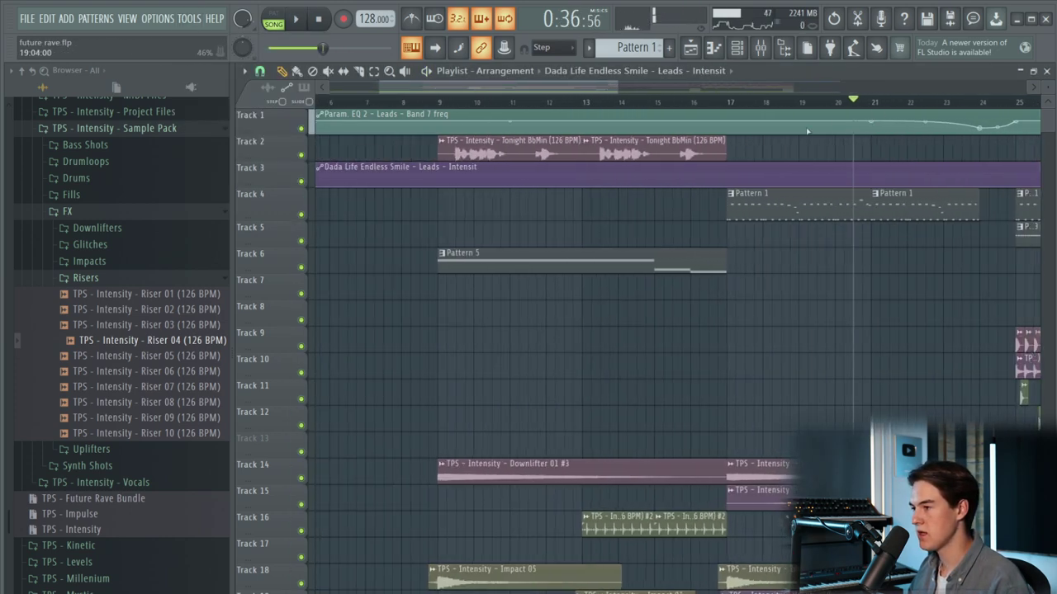
# - Shape the Endless Smile intensity automation on track 3 to rise from about bar 20 to bar 24 and curve down to zero by bar 25
pyautogui.click(828, 102)
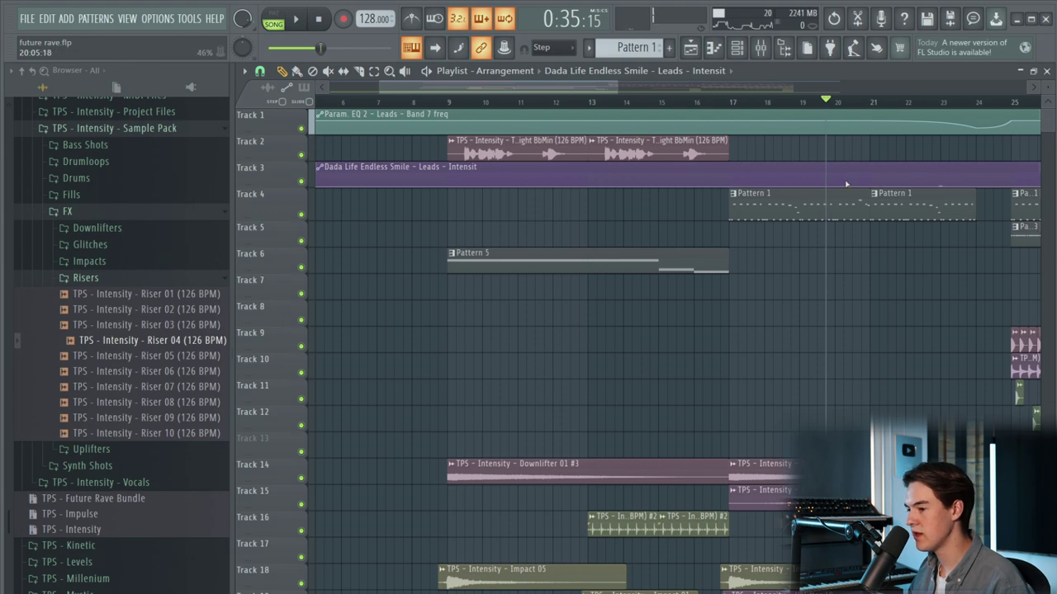
pyautogui.scroll(-2, 826, 210)
pyautogui.scroll(3, 813, 210)
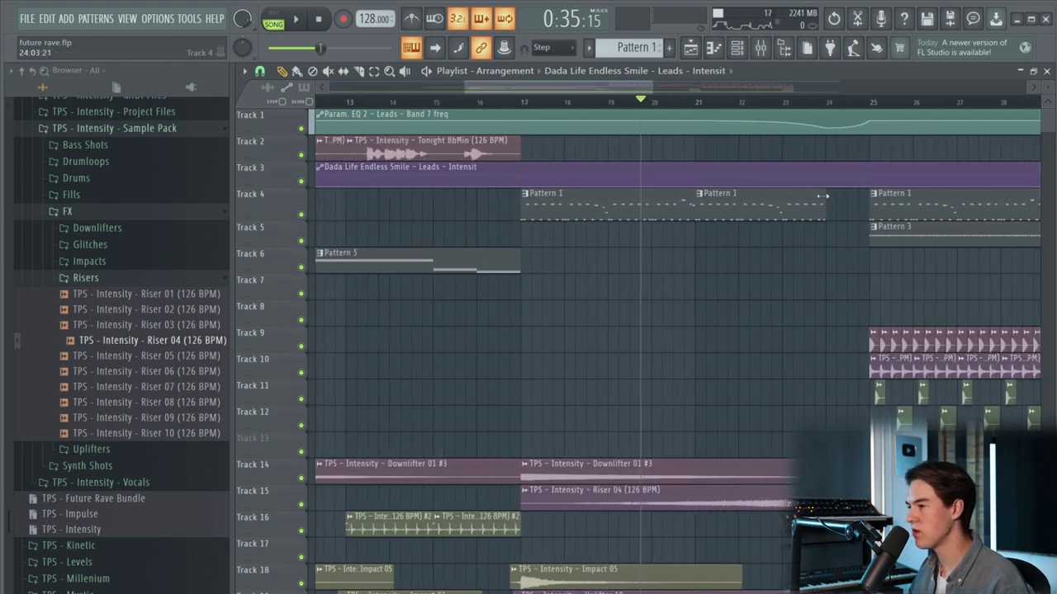
pyautogui.press('space')
pyautogui.scroll(2, 752, 191)
pyautogui.moveTo(741, 184); pyautogui.dragTo(740, 173)
pyautogui.scroll(1, 799, 208)
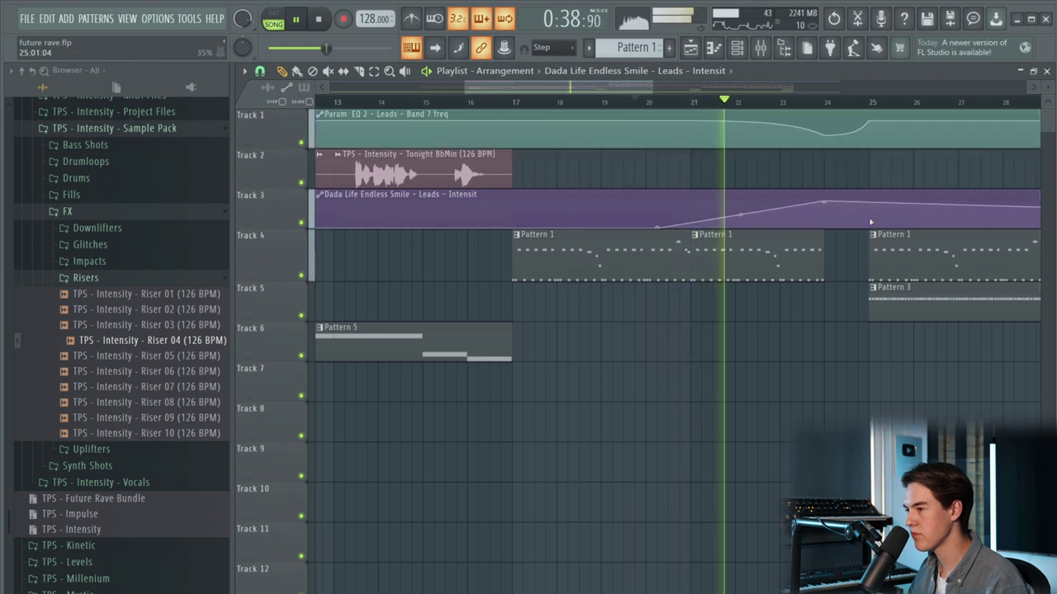
pyautogui.scroll(1, 830, 205)
pyautogui.rightClick(886, 228)
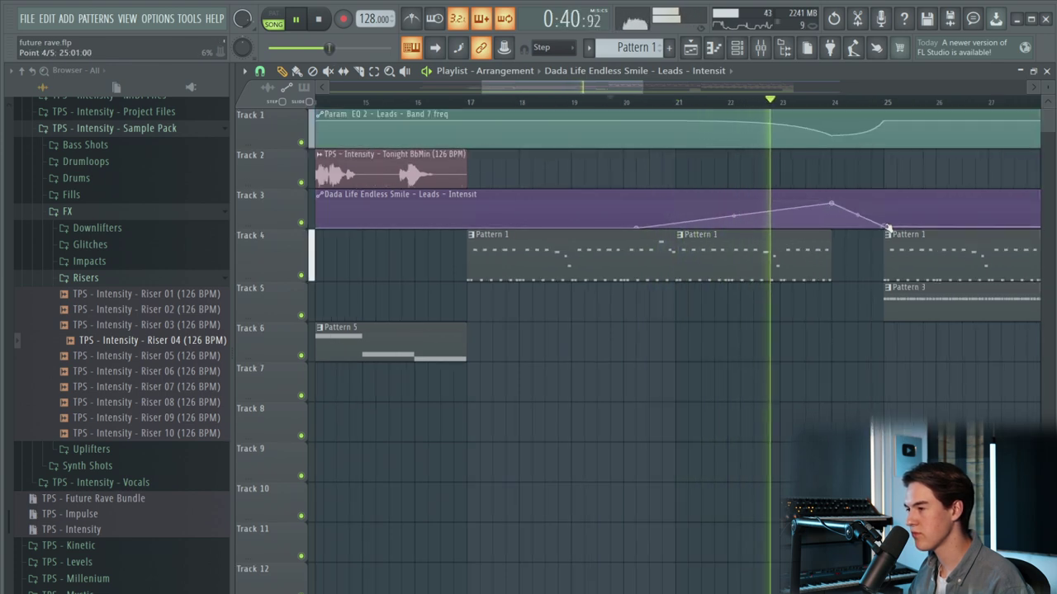
pyautogui.moveTo(864, 221); pyautogui.dragTo(865, 235)
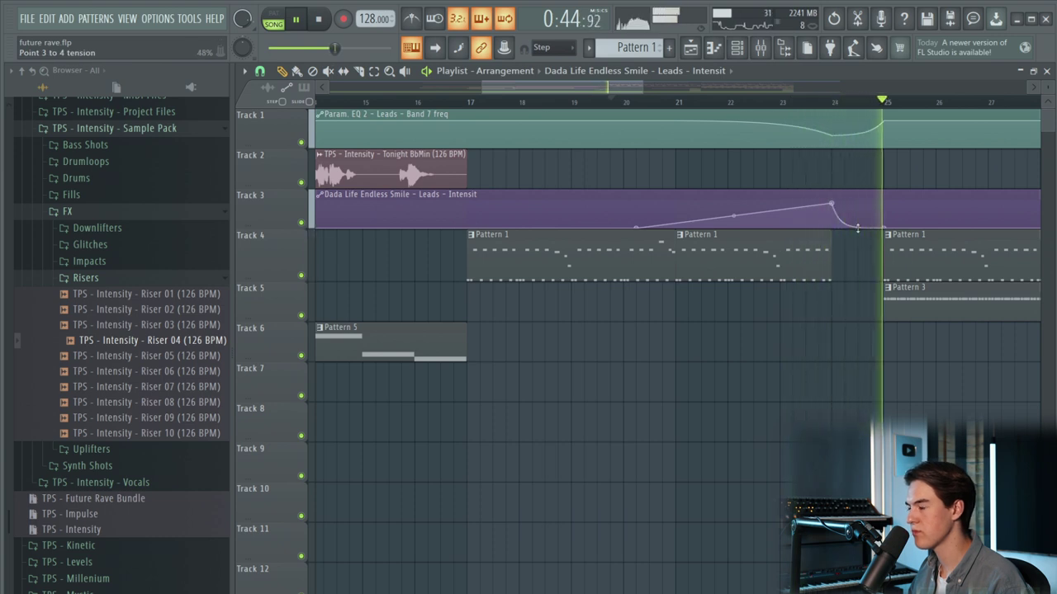
pyautogui.click(819, 100)
pyautogui.scroll(-2, 836, 188)
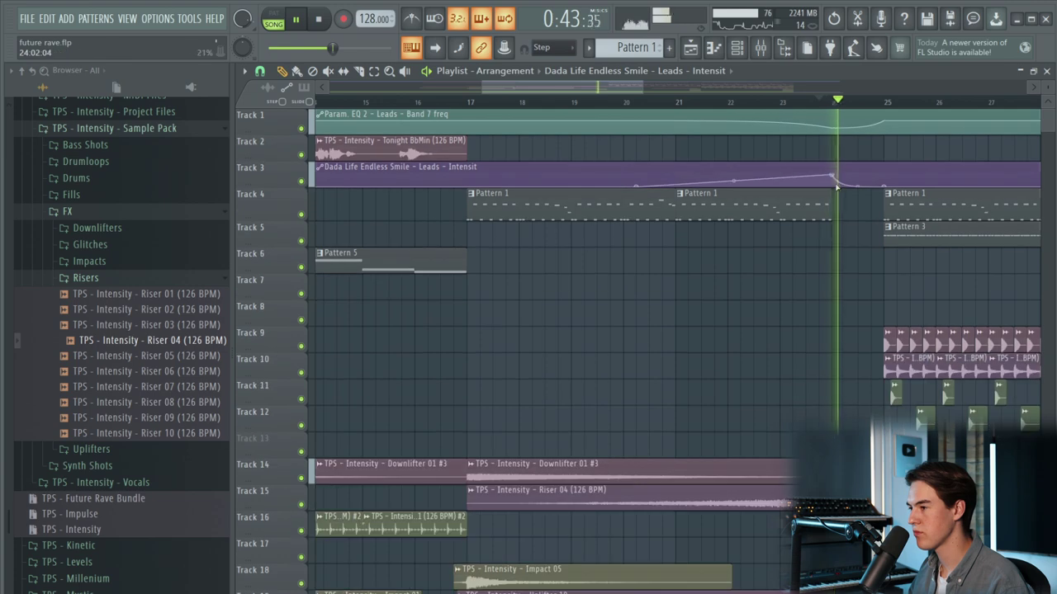
# - Load Fruity Balance in slot 10 of the Leads mixer track and create an automation clip for its Volume
pyautogui.click(762, 51)
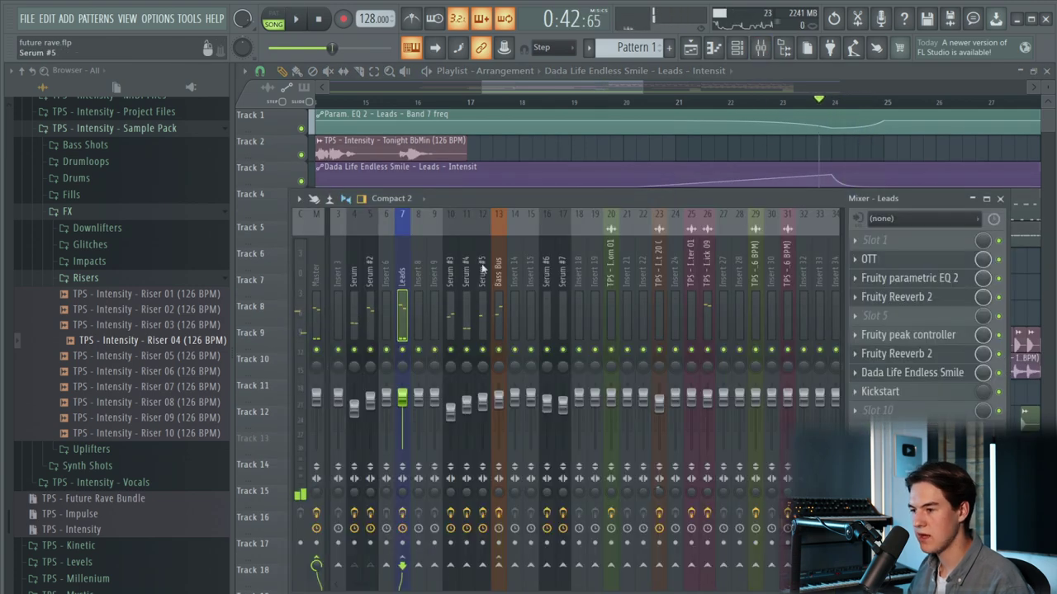
pyautogui.click(926, 411)
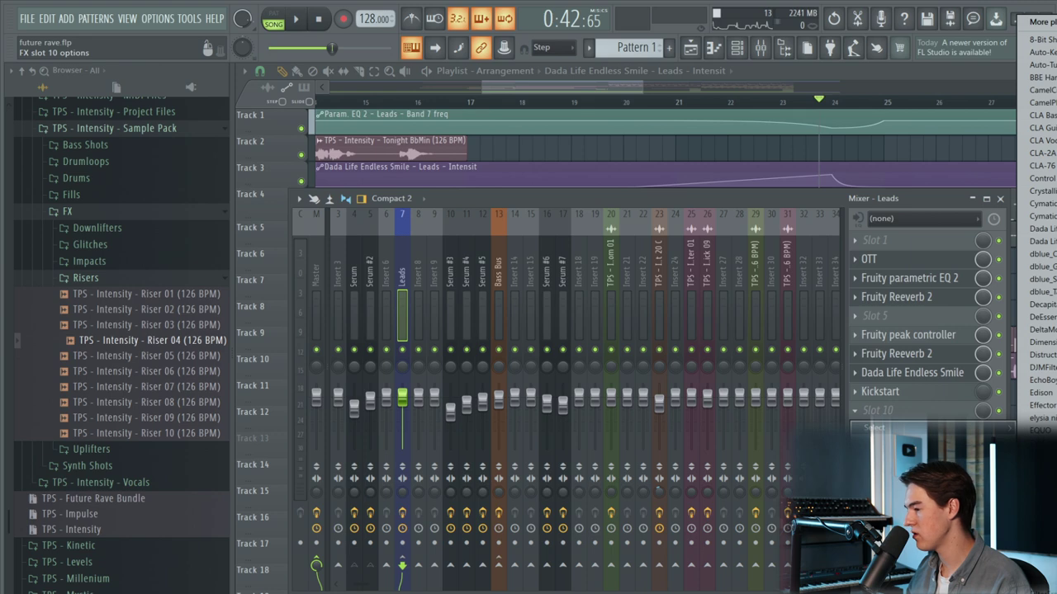
pyautogui.click(1042, 518)
pyautogui.rightClick(389, 212)
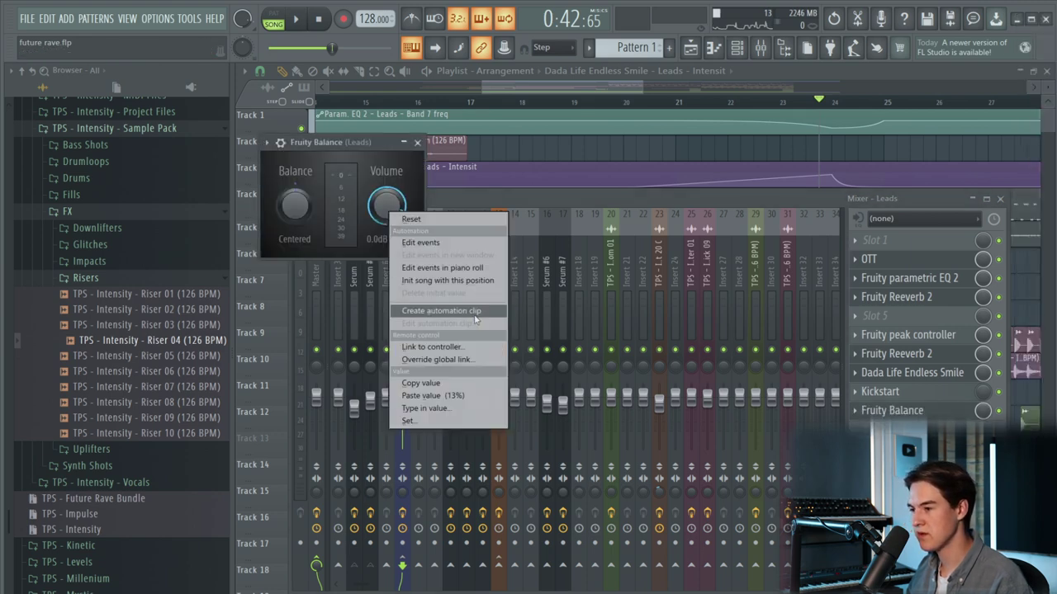
pyautogui.click(473, 311)
# - Copy the starting point's value in the Leads volume automation on track 13 and add a control point at 23:04:00
pyautogui.rightClick(658, 157)
pyautogui.scroll(-6, 658, 158)
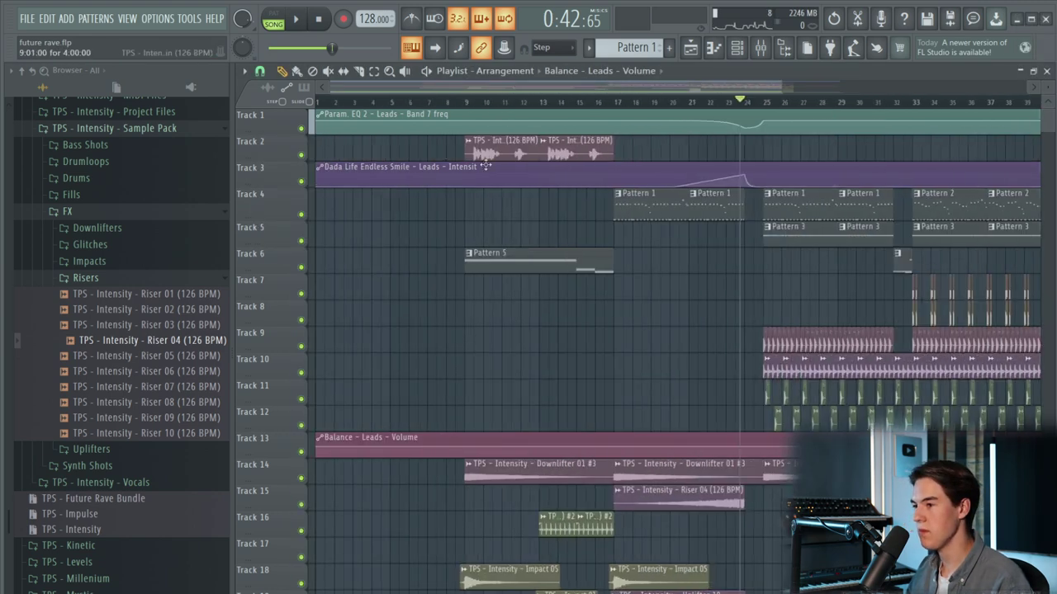
pyautogui.scroll(1, 643, 248)
pyautogui.press('space')
pyautogui.scroll(-3, 771, 385)
pyautogui.scroll(-4, 776, 377)
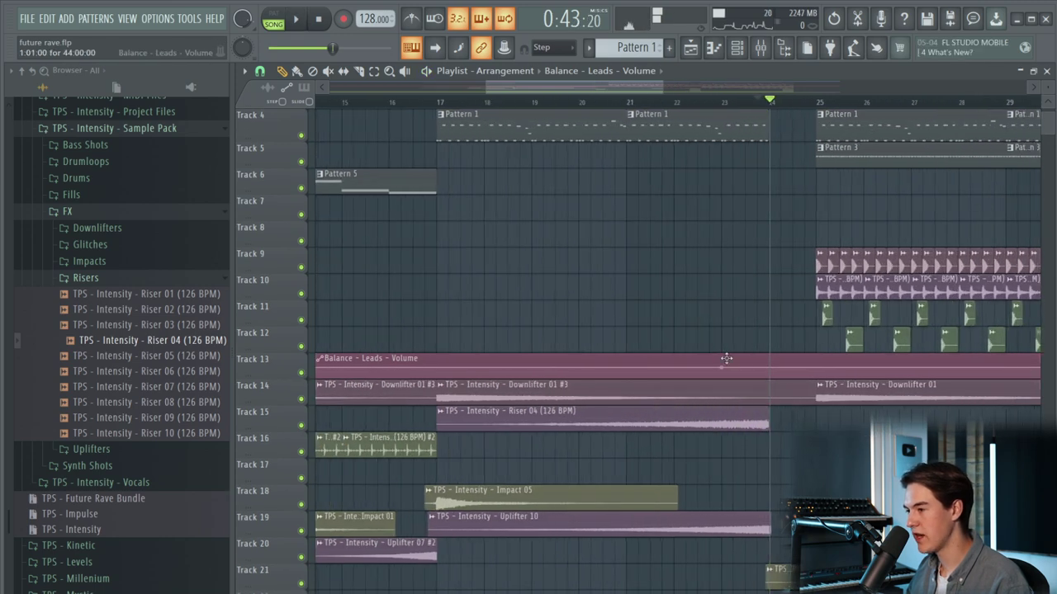
pyautogui.rightClick(321, 370)
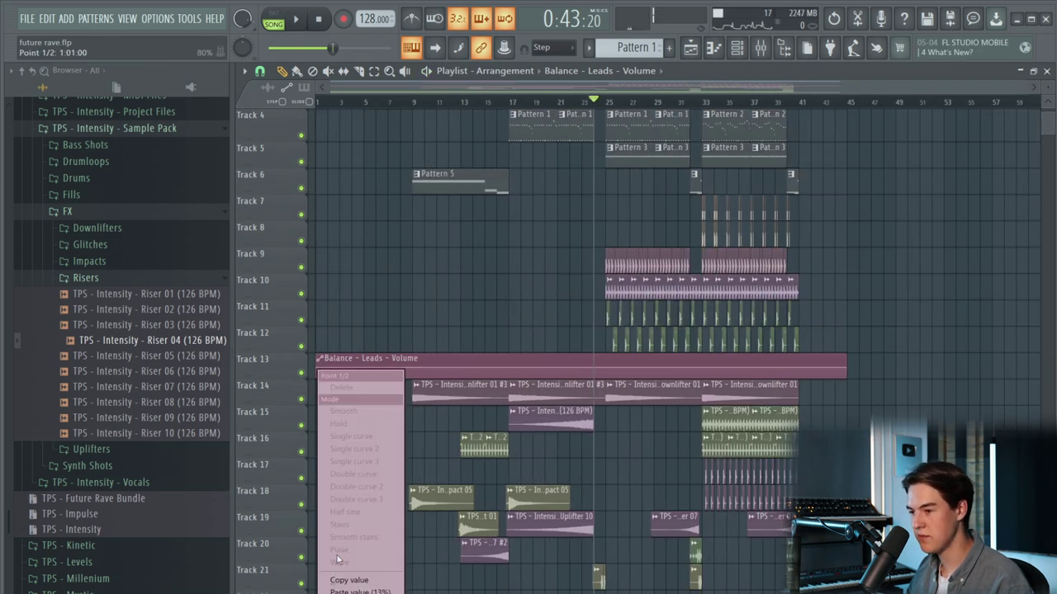
pyautogui.click(352, 580)
pyautogui.scroll(5, 528, 430)
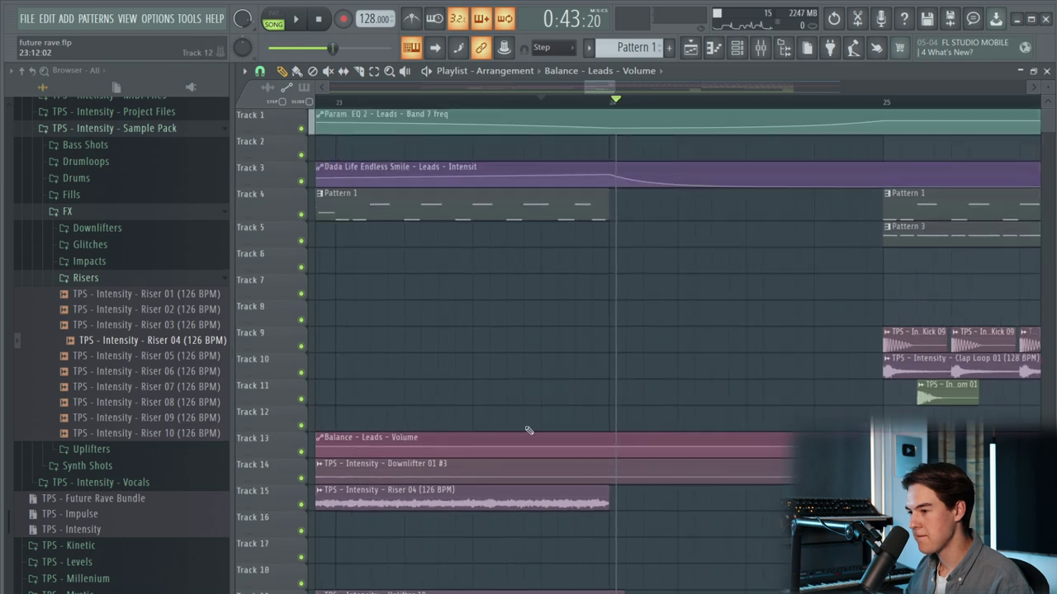
pyautogui.rightClick(391, 446)
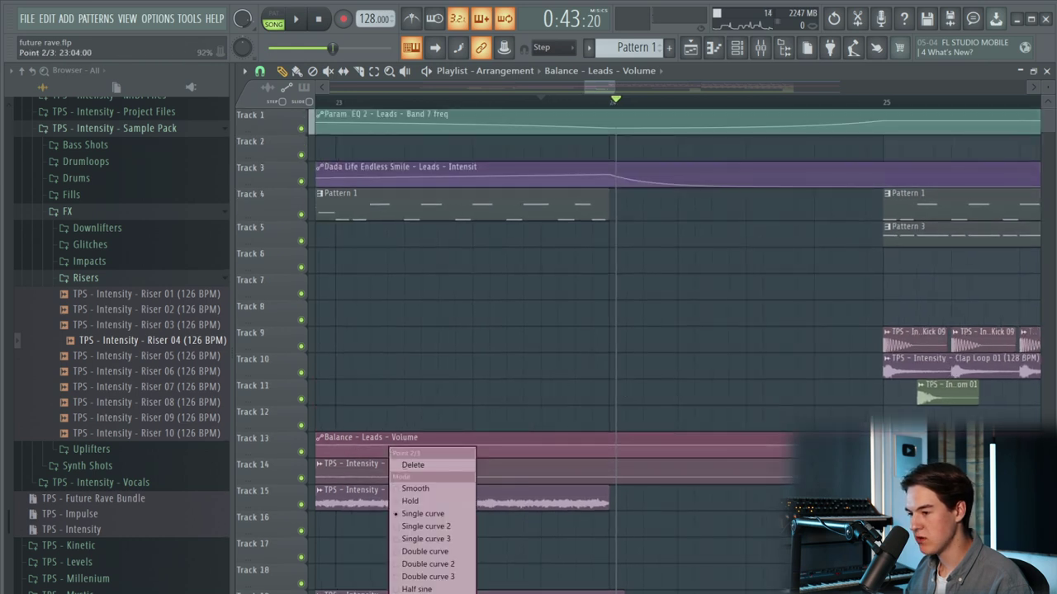
pyautogui.click(423, 593)
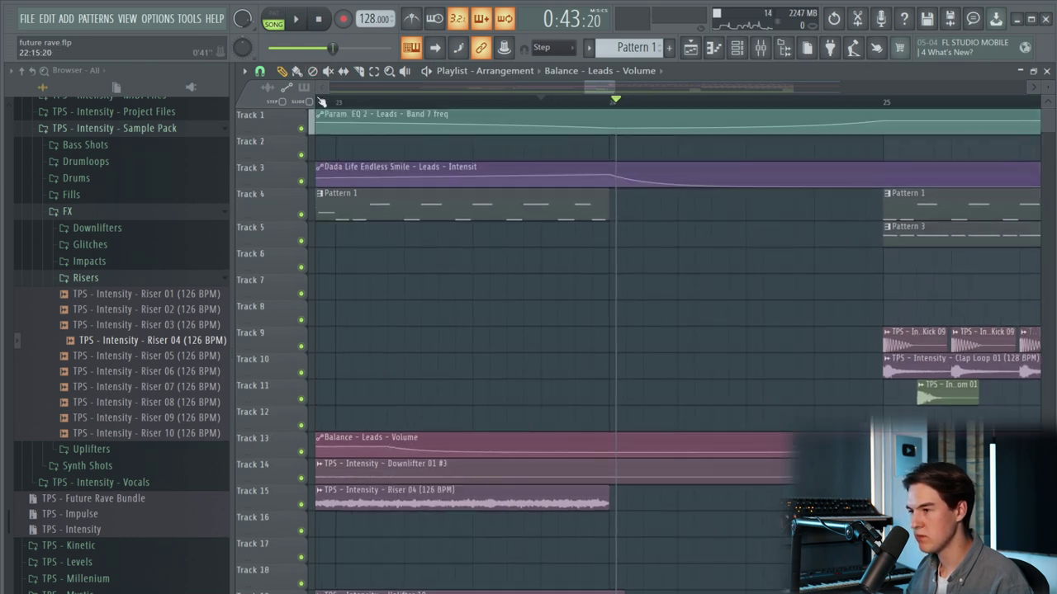
# - Curve the Leads volume automation down from 23:04:00 to bar 24 and keep it low until just before bar 25, checking by playback
pyautogui.click(321, 100)
pyautogui.press('space')
pyautogui.scroll(3, 514, 413)
pyautogui.press('space')
pyautogui.press('space')
pyautogui.moveTo(499, 474); pyautogui.dragTo(499, 461)
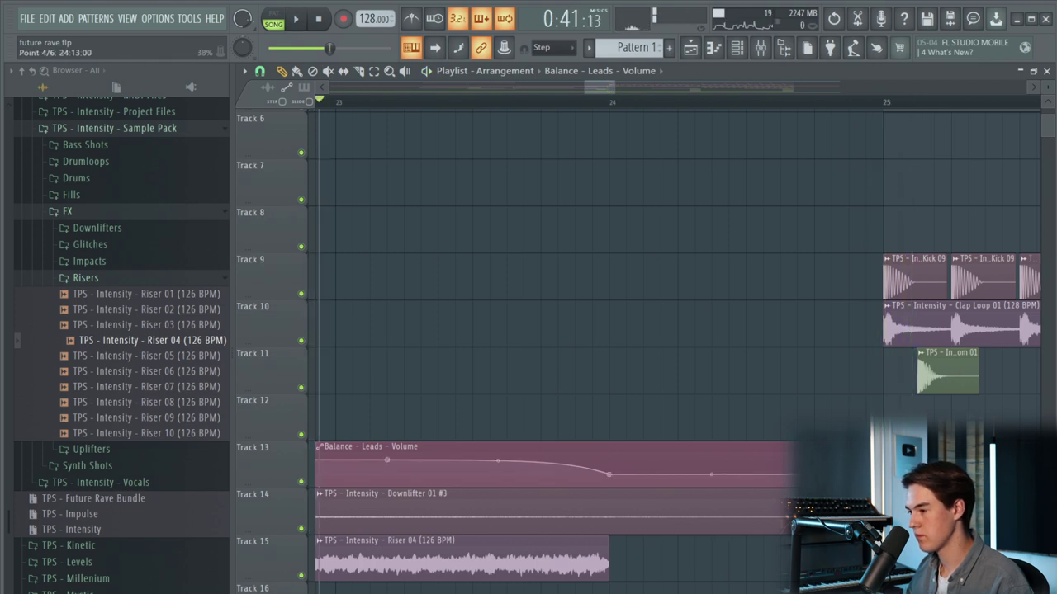
pyautogui.press('space')
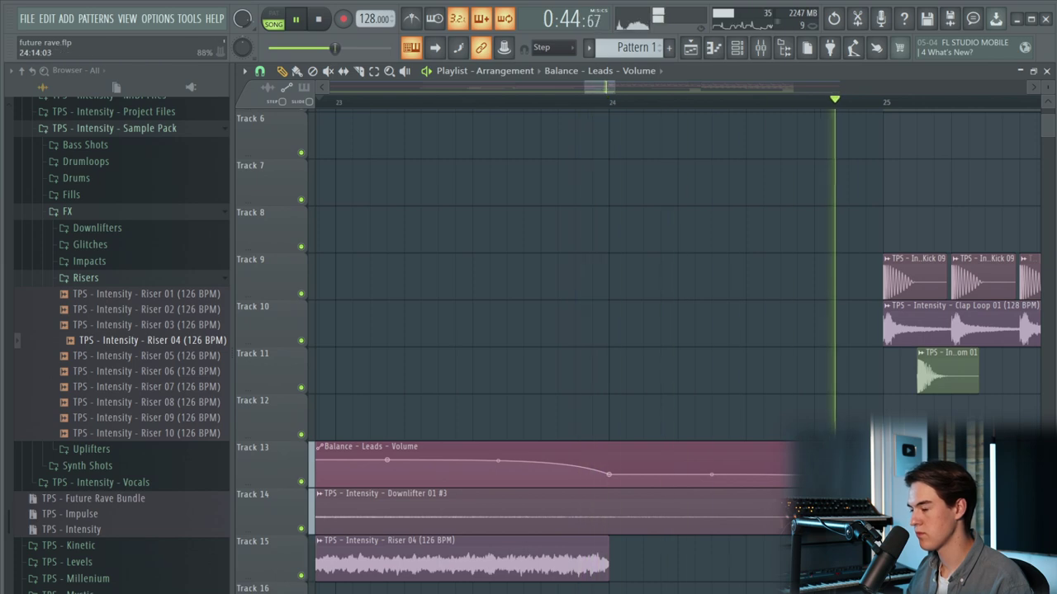
# - Play into the drop and set the Clap Loop 01 channel volume to about 10%
pyautogui.scroll(-8, 778, 412)
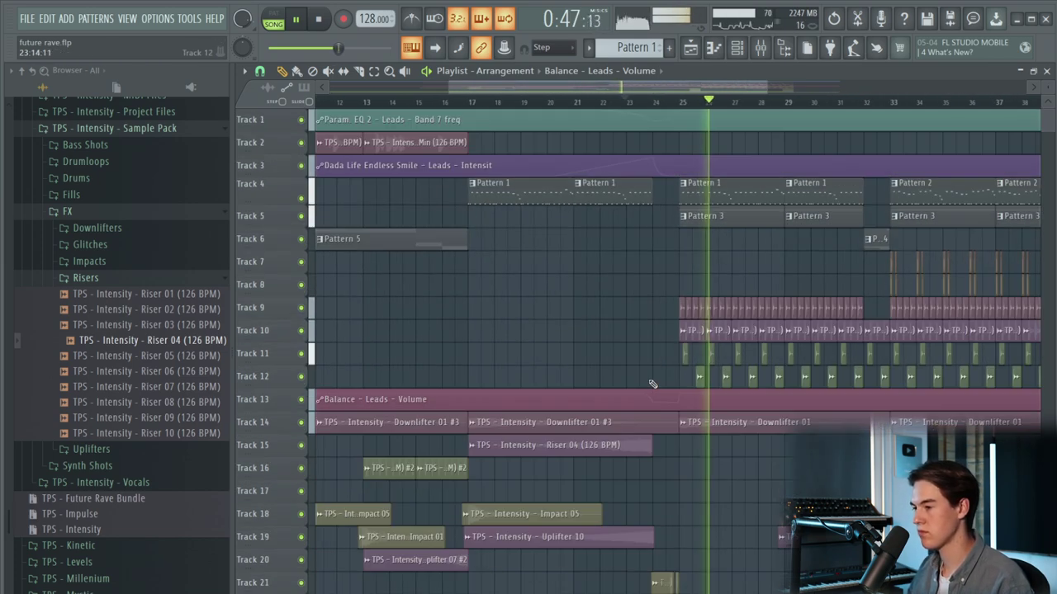
pyautogui.scroll(1, 654, 385)
pyautogui.doubleClick(700, 372)
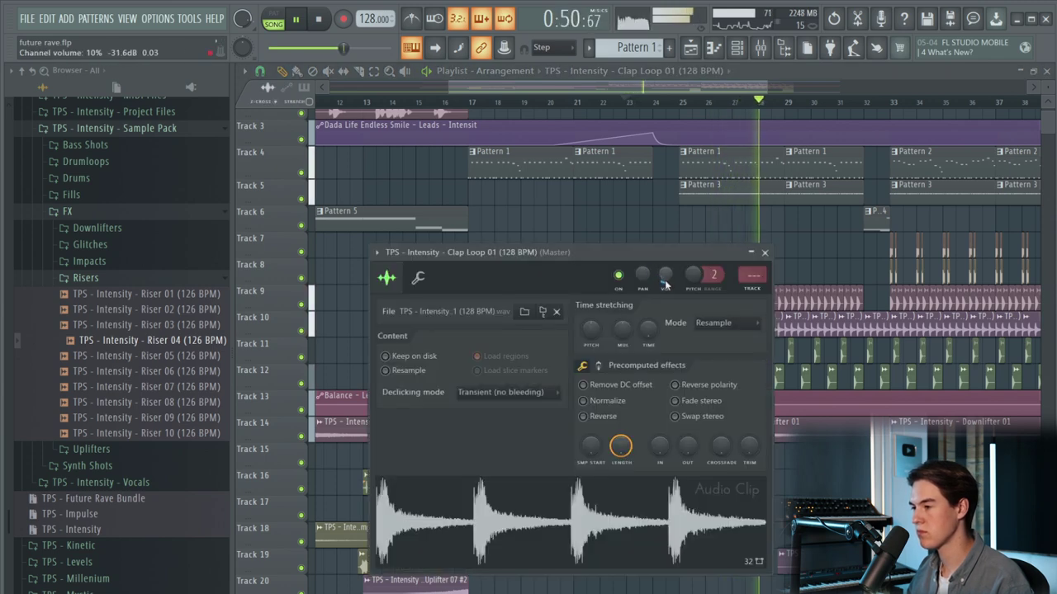
pyautogui.press('Escape')
pyautogui.press('space')
# - Move the Endless Smile intensity, Leads volume and Band 7 freq automation clips down to tracks 30, 31 and 32
pyautogui.scroll(-3, 632, 370)
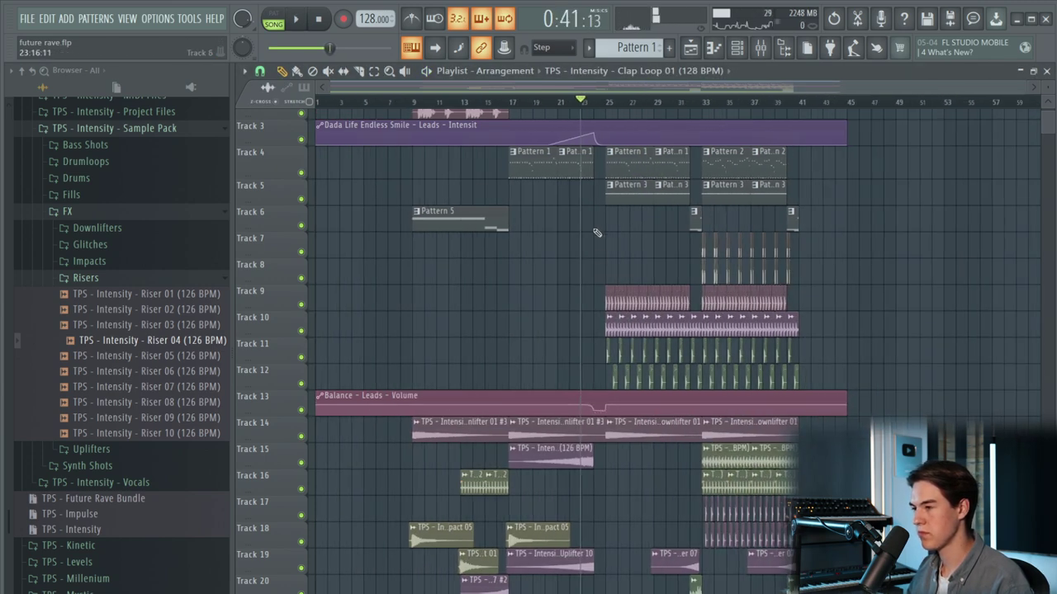
pyautogui.scroll(2, 594, 272)
pyautogui.scroll(-13, 570, 397)
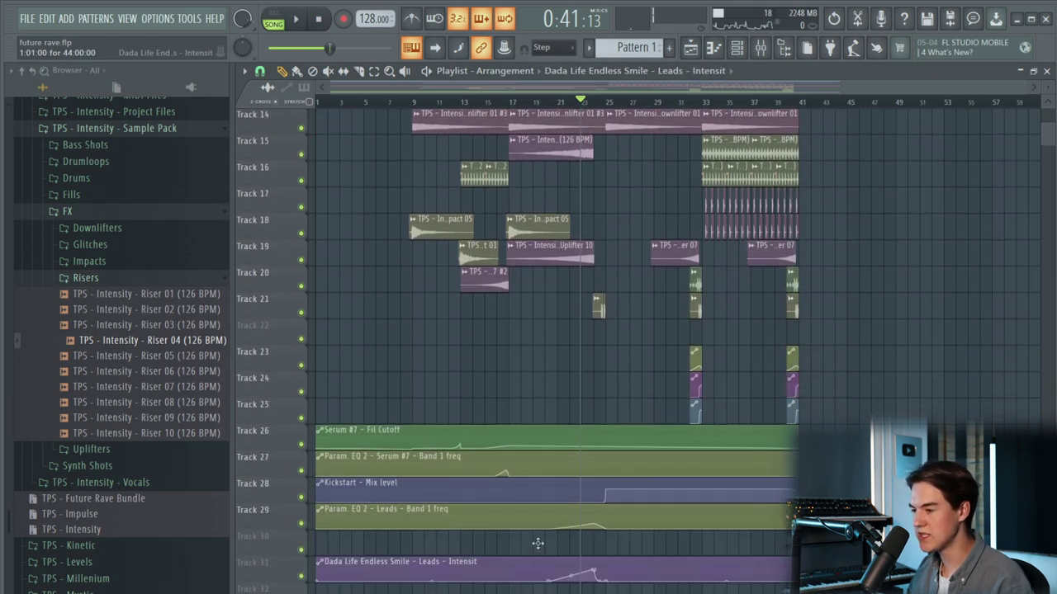
pyautogui.scroll(13, 584, 385)
pyautogui.scroll(-15, 558, 439)
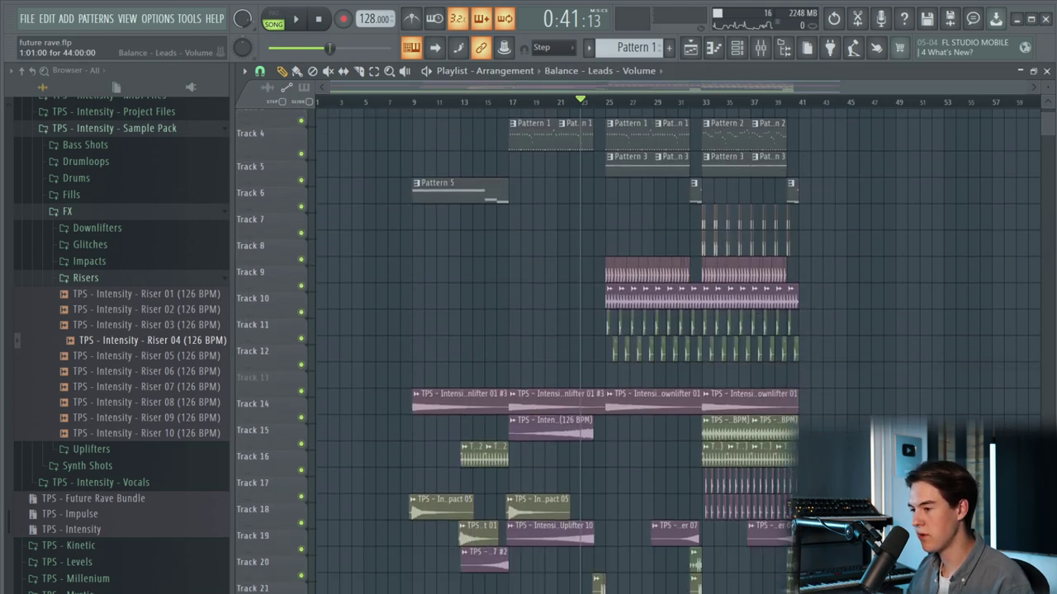
pyautogui.scroll(15, 546, 469)
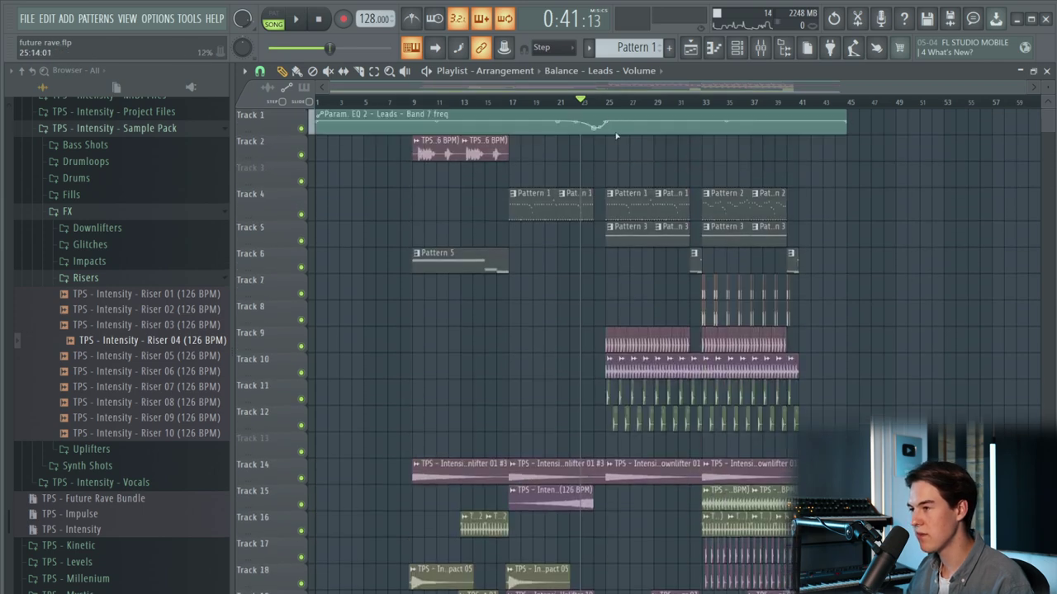
pyautogui.scroll(-14, 455, 578)
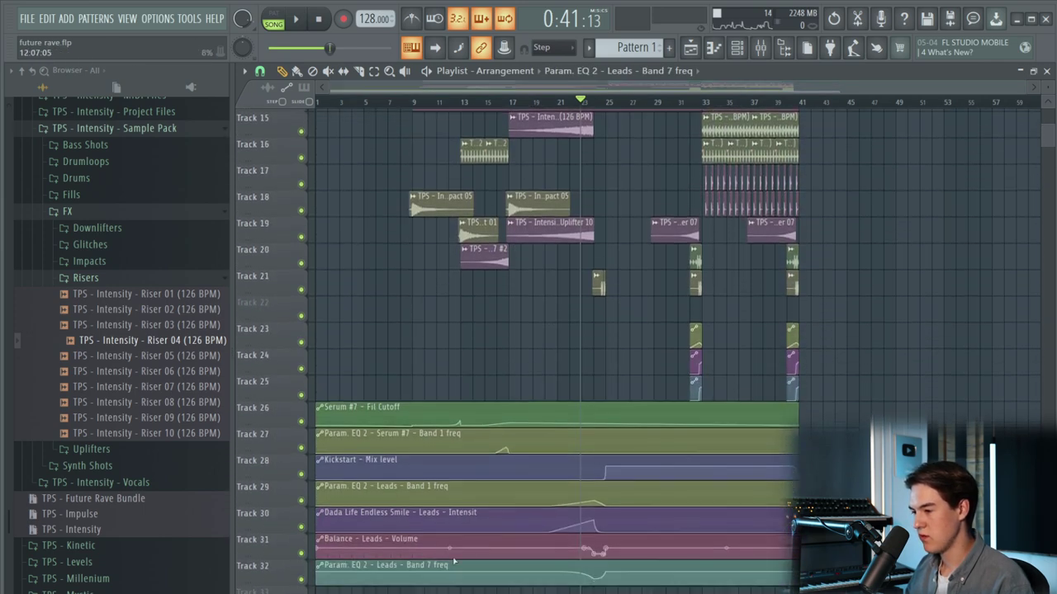
pyautogui.scroll(14, 459, 224)
# - Place the playhead just before bar 17 and open the Clap Loops folder under Drumloops in the TPS - Intensity sample pack
pyautogui.click(498, 102)
pyautogui.scroll(4, 569, 245)
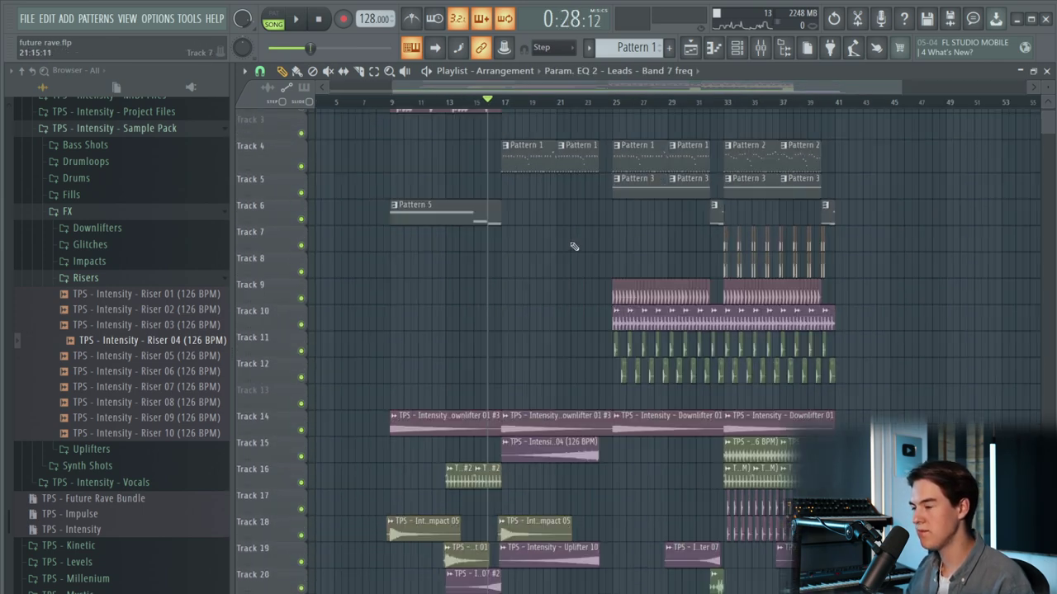
pyautogui.click(117, 280)
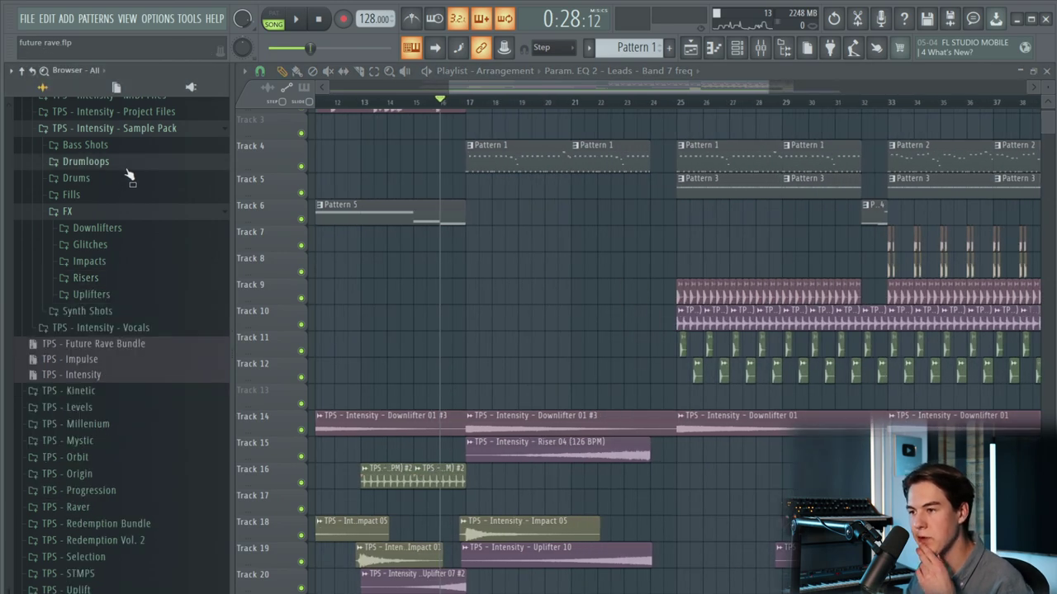
pyautogui.click(124, 163)
pyautogui.click(129, 239)
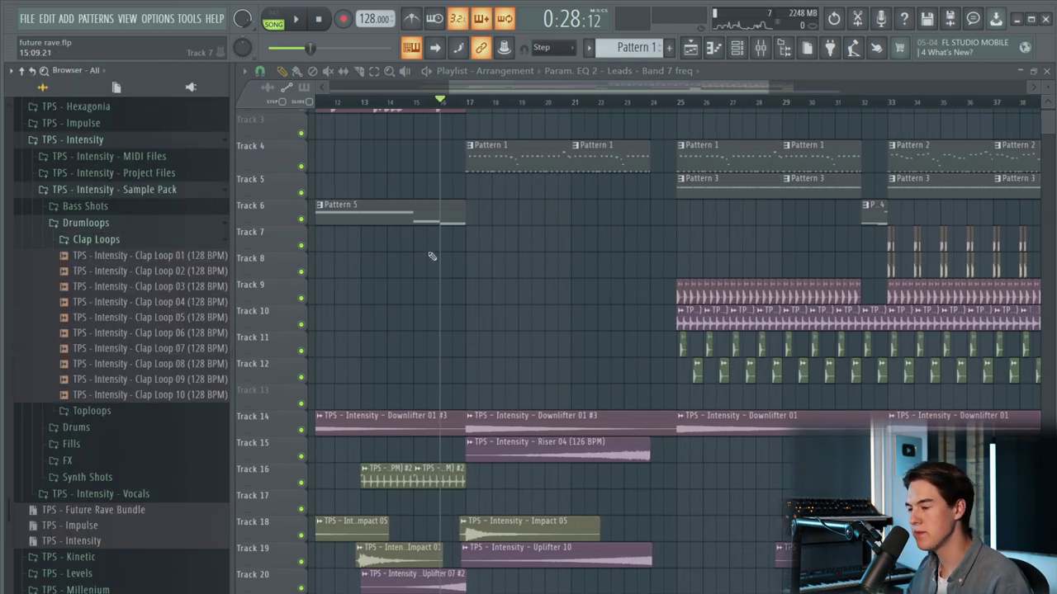
pyautogui.scroll(10, 146, 300)
pyautogui.scroll(-11, 140, 501)
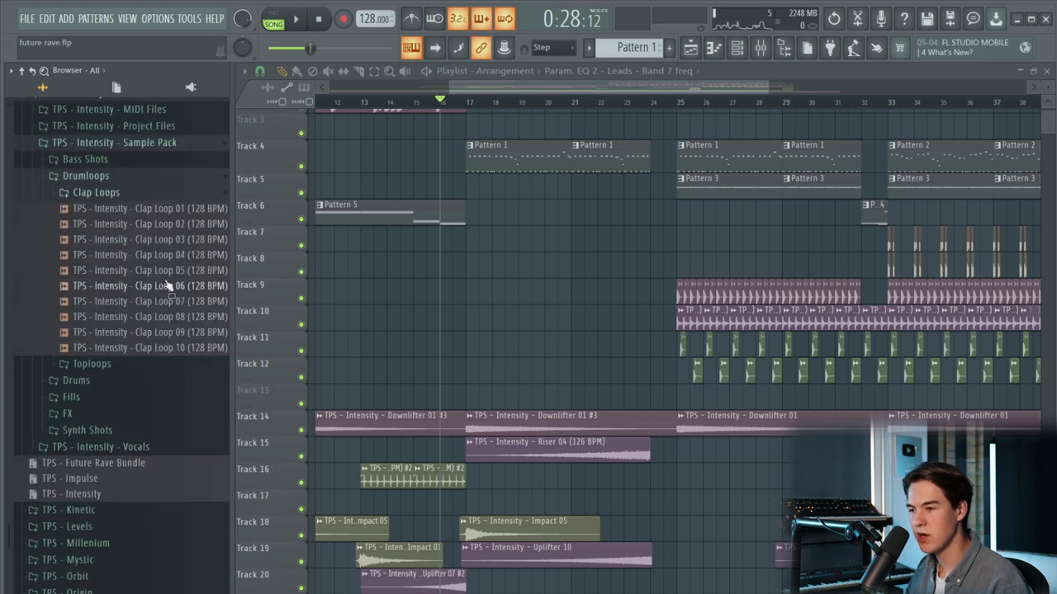
# - Audition the clap loops and place Clap Loop 10 on track 17 at bar 17
pyautogui.scroll(2, 392, 108)
pyautogui.click(201, 302)
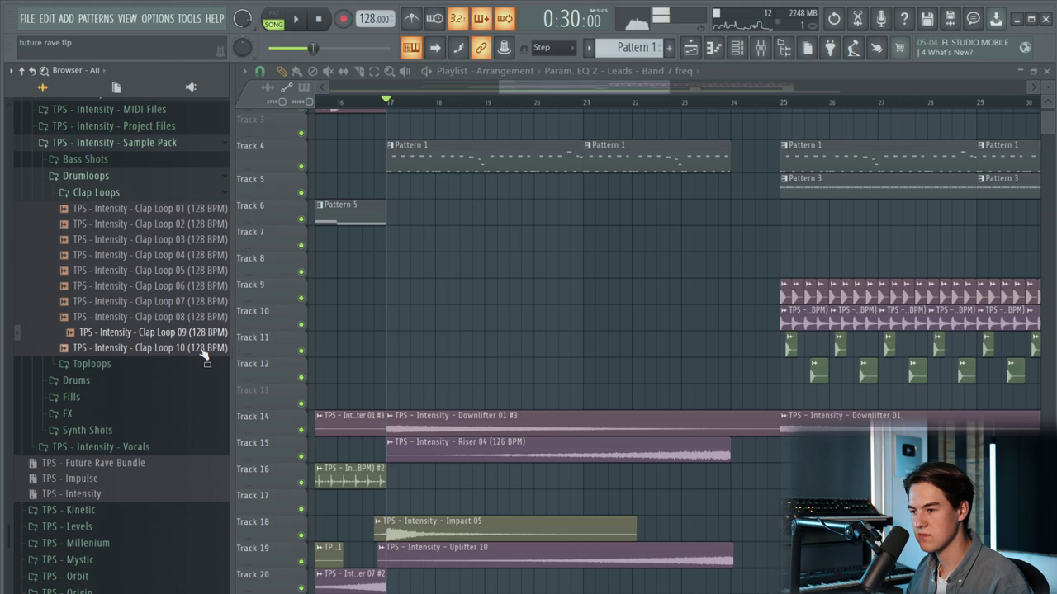
pyautogui.moveTo(198, 351); pyautogui.dragTo(420, 373)
pyautogui.scroll(-3, 408, 540)
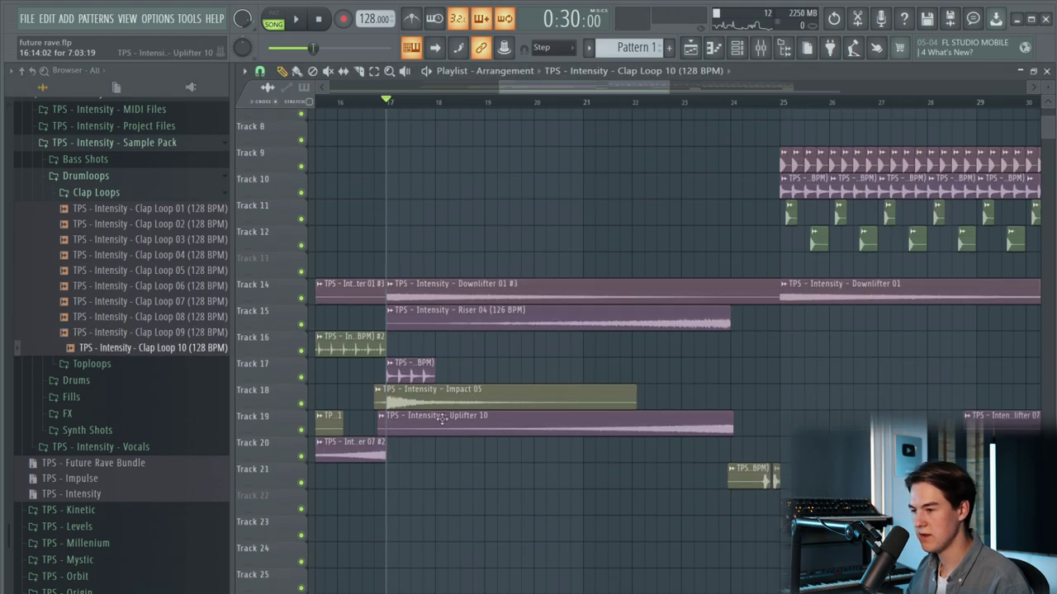
# - Repeat the Clap Loop 10 clip along track 17 up to bar 25 and remove the repeats before bar 21
pyautogui.scroll(4, 439, 427)
pyautogui.doubleClick(437, 375)
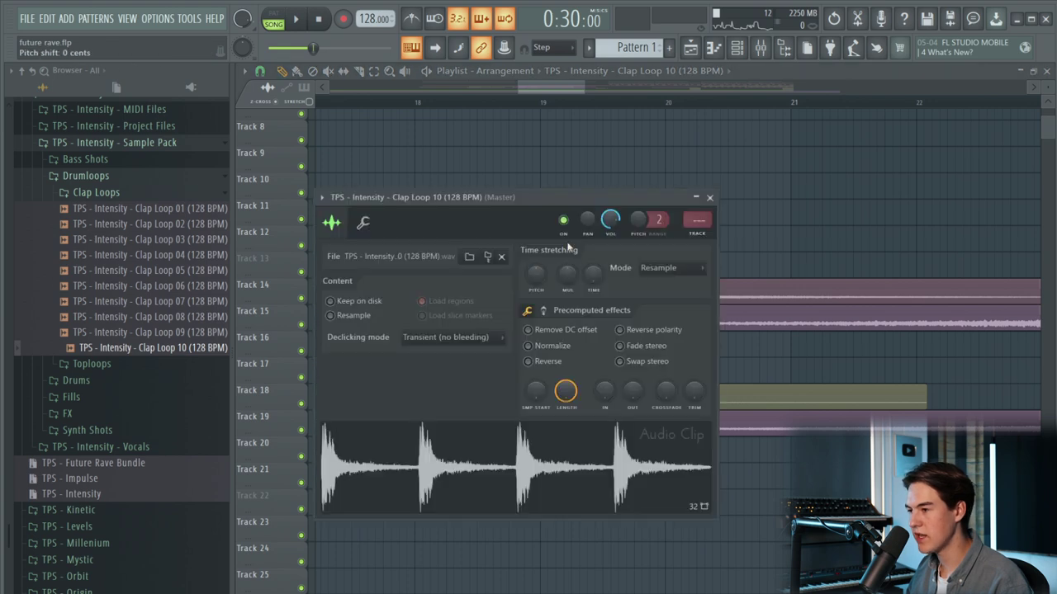
pyautogui.press('Escape')
pyautogui.scroll(-4, 550, 282)
pyautogui.moveTo(552, 360); pyautogui.dragTo(464, 381)
pyautogui.hotkey('ctrl', 'b')
pyautogui.hotkey('ctrl', 'b')
pyautogui.hotkey('ctrl', 'b')
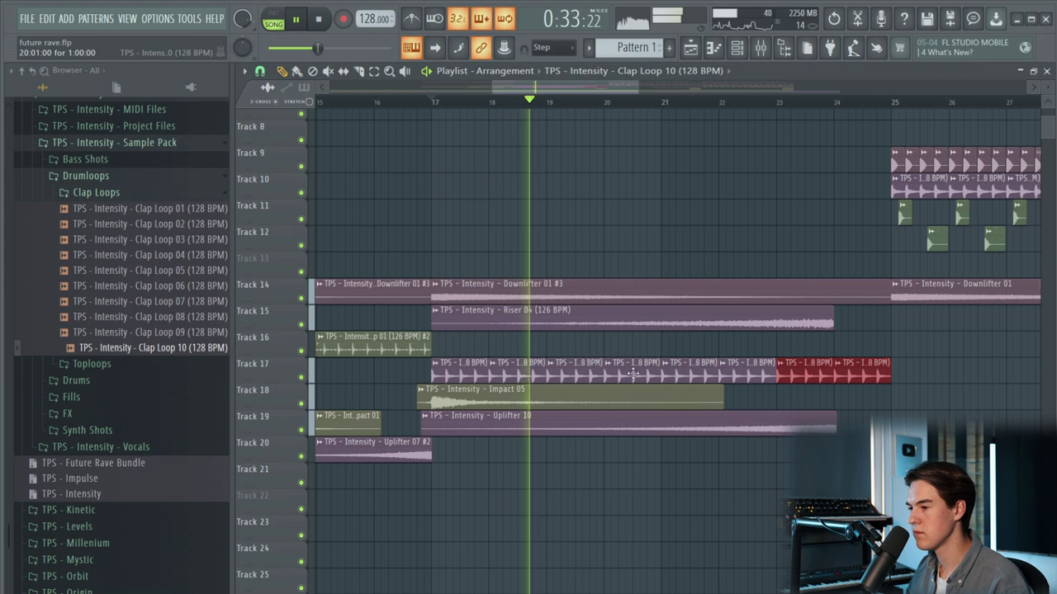
pyautogui.moveTo(648, 373); pyautogui.dragTo(450, 368)
# - Lower the Clap Loop 10 channel volume to about 36% during playback and delete its clip at bar 24
pyautogui.doubleClick(681, 376)
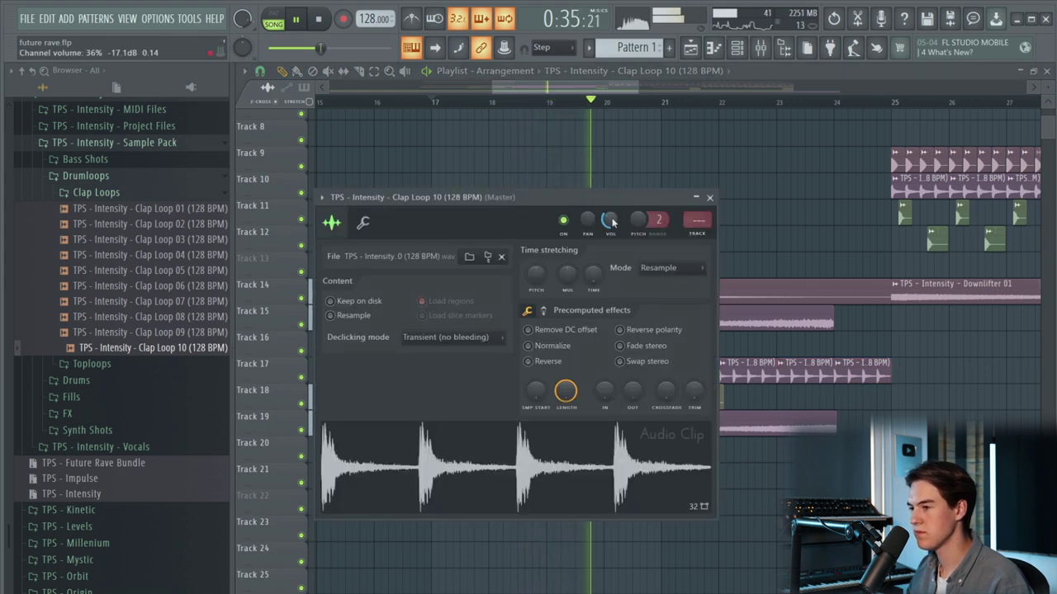
pyautogui.press('Escape')
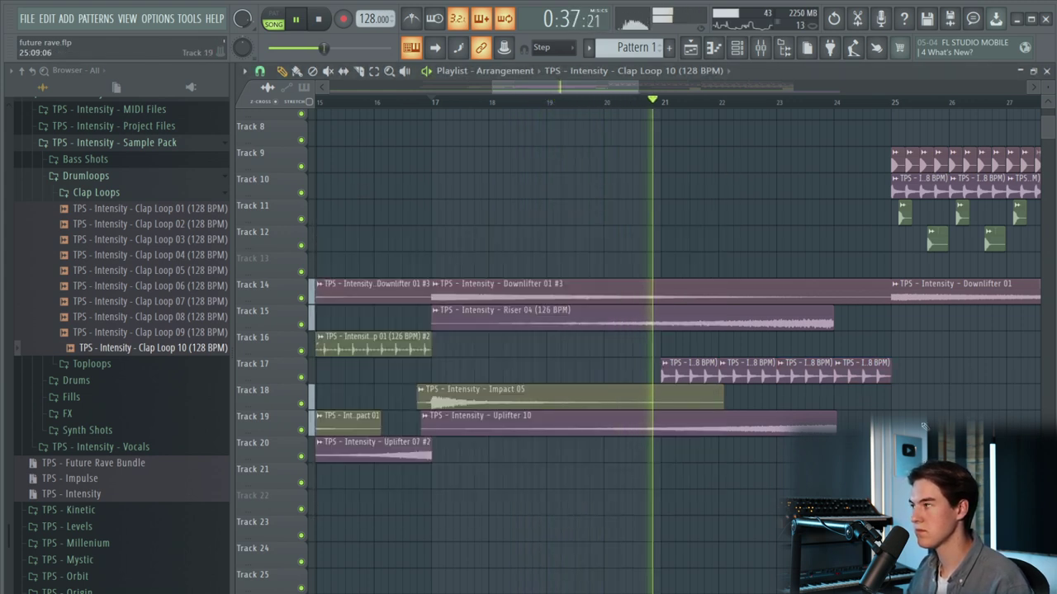
pyautogui.doubleClick(785, 370)
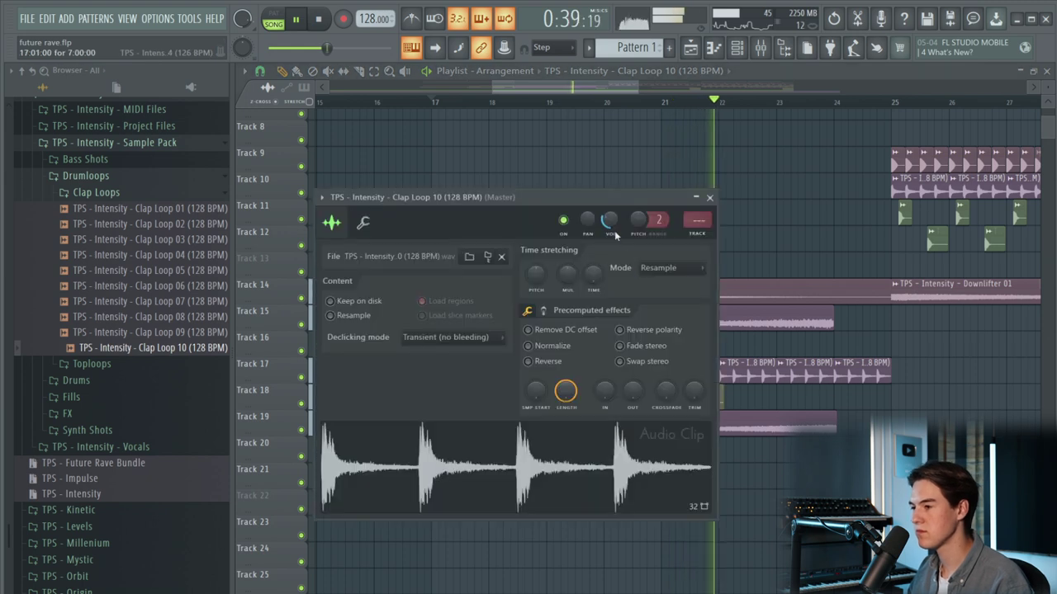
pyautogui.rightClick(884, 378)
pyautogui.scroll(1, 865, 377)
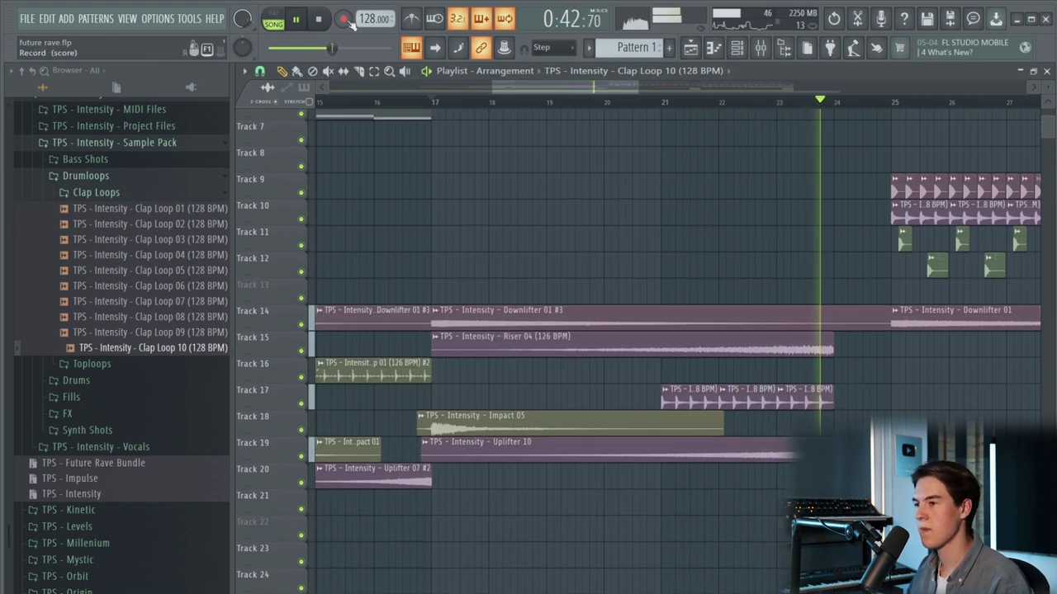
pyautogui.click(323, 19)
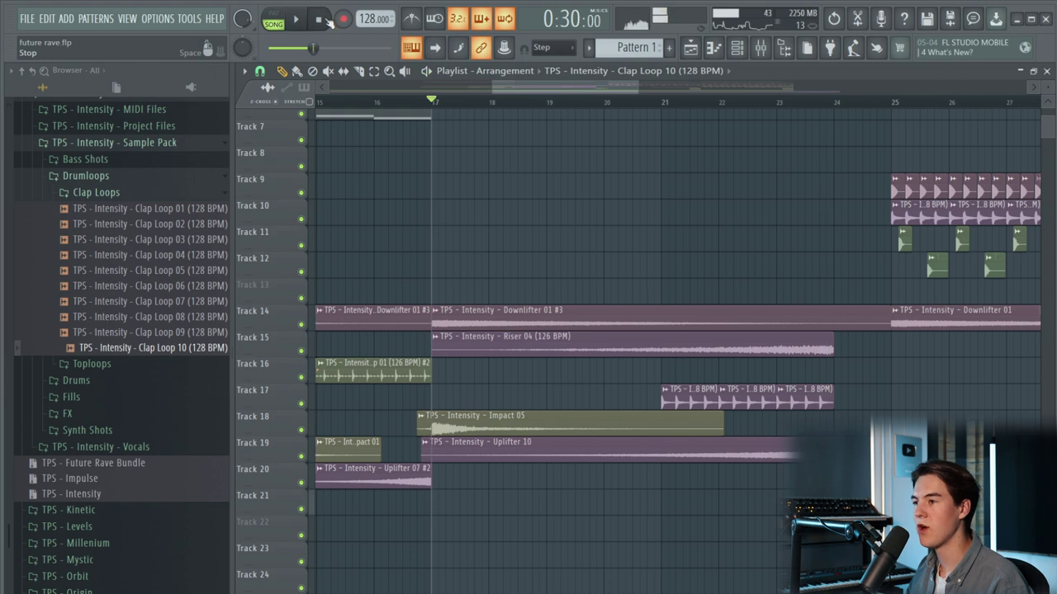
# - Find the Long Fills in the TPS - Intensity sample pack and place Long Fill 04 on track 13 around bar 17
pyautogui.click(175, 192)
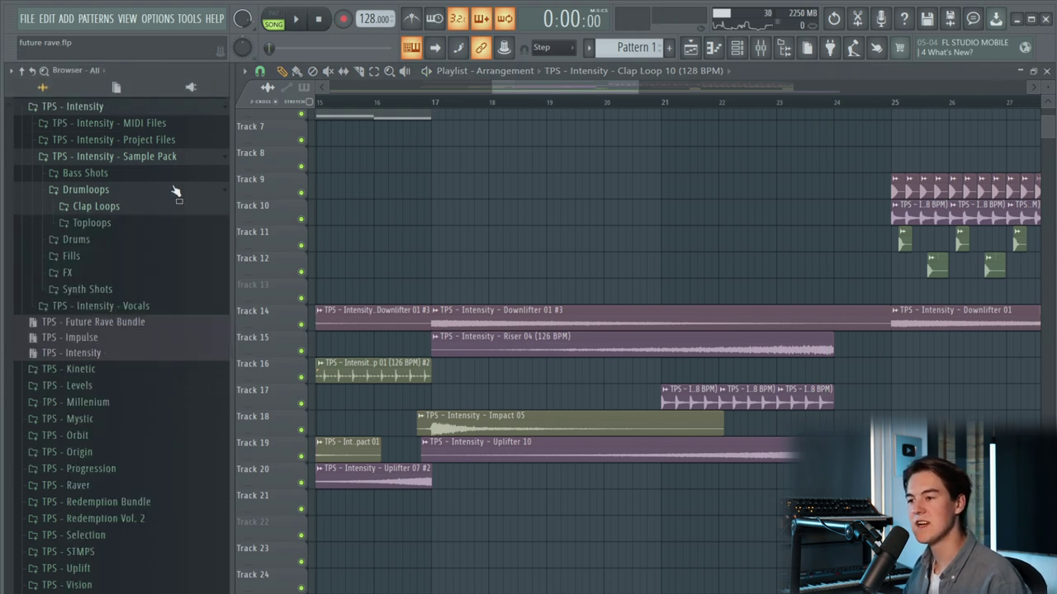
pyautogui.click(132, 259)
pyautogui.click(92, 273)
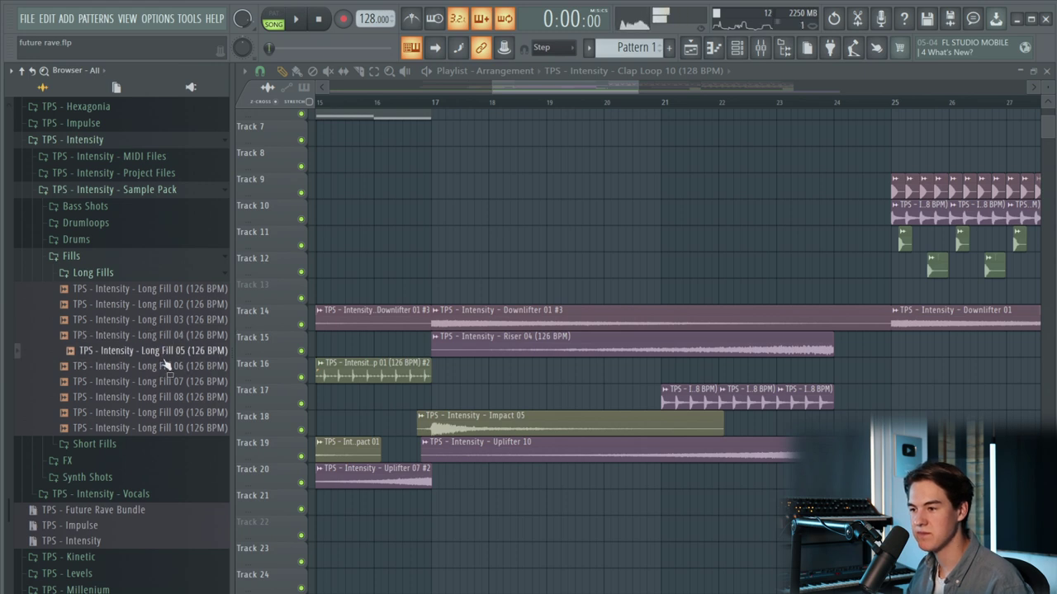
pyautogui.moveTo(165, 343); pyautogui.dragTo(441, 293)
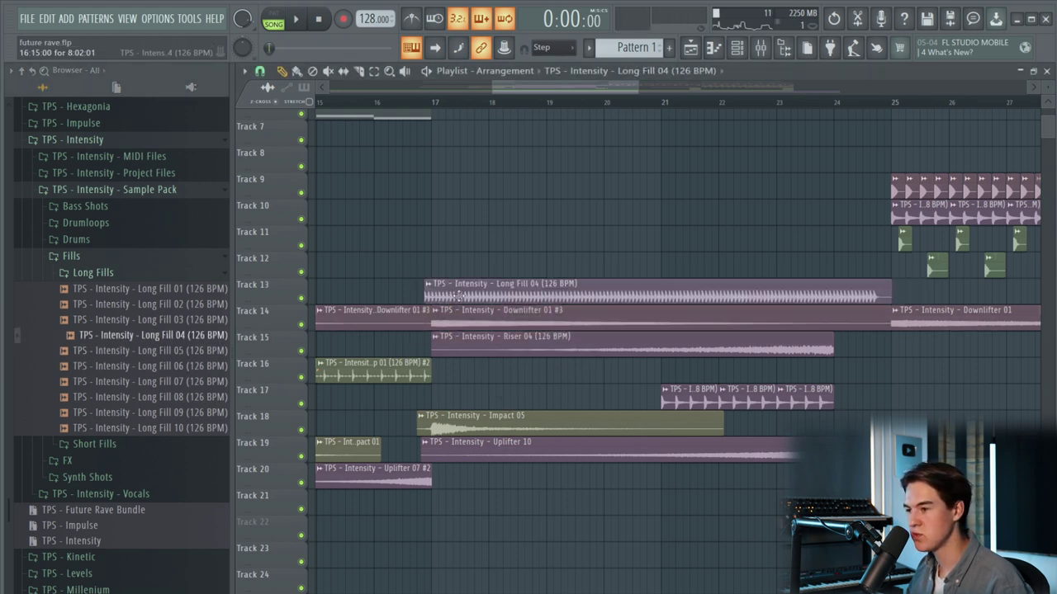
# - Set Long Fill 04's time-stretching mode to Stretch, fit the clip from bar 17 to 25, and lower its channel volume to about 68%
pyautogui.doubleClick(537, 285)
pyautogui.click(687, 286)
pyautogui.click(682, 326)
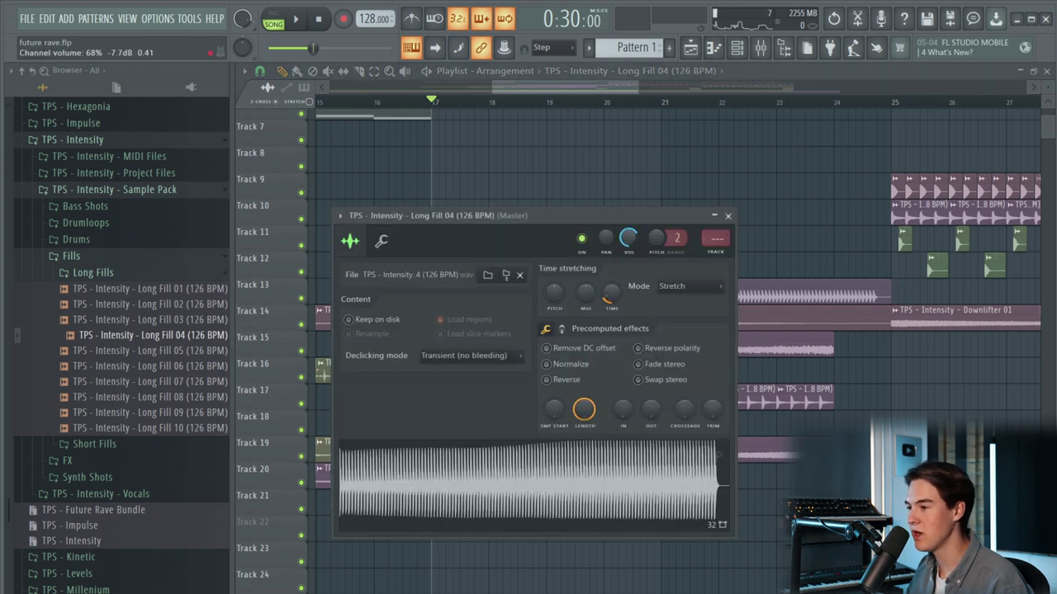
# - Play the build-up and shape a long fade-in across the Long Fill 04 sample
pyautogui.press('space')
pyautogui.moveTo(622, 410); pyautogui.dragTo(618, 415)
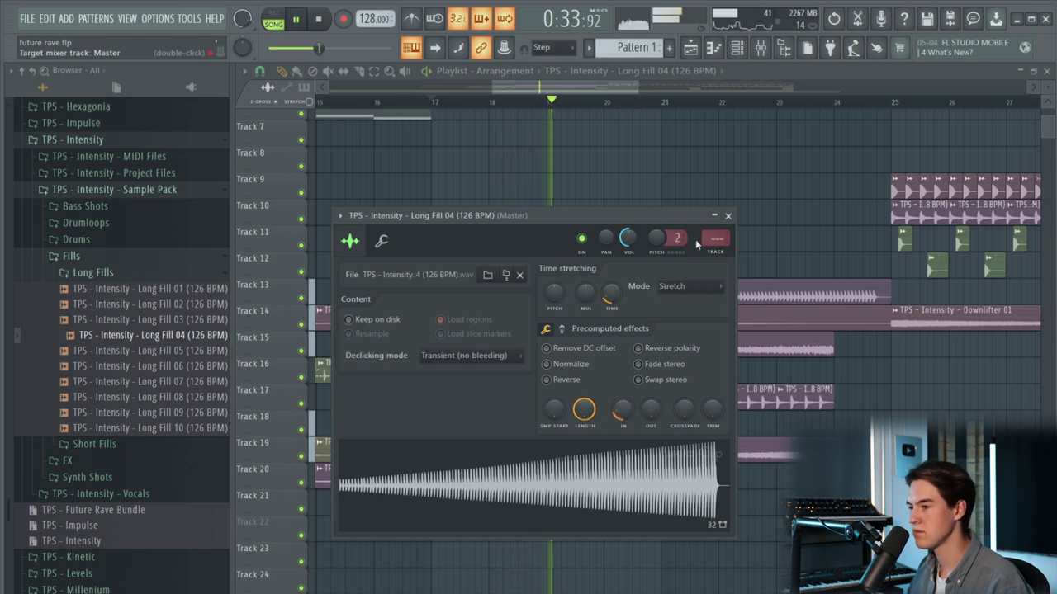
pyautogui.press('Escape')
pyautogui.doubleClick(639, 282)
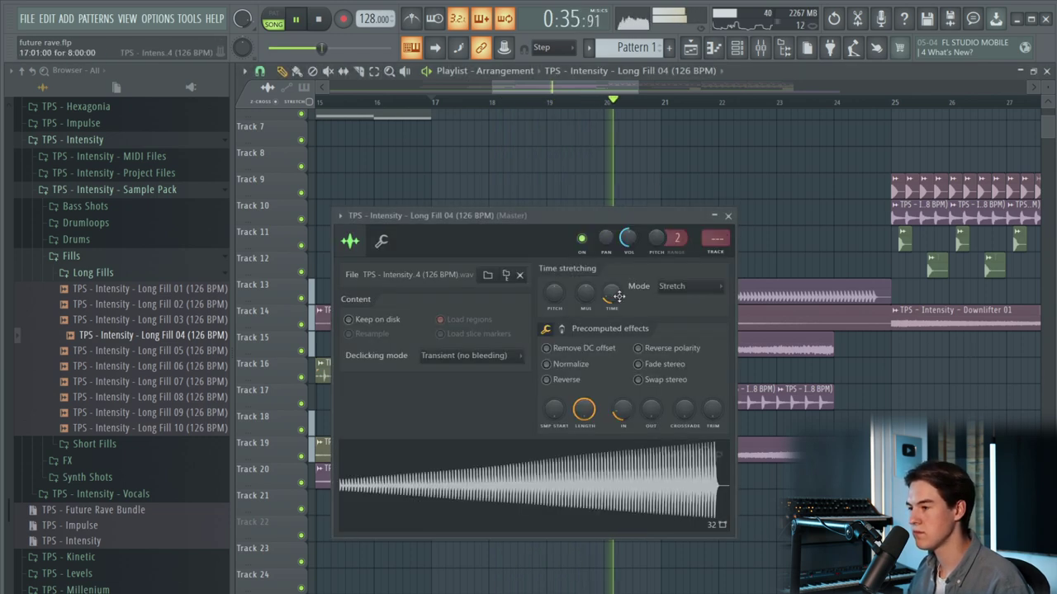
pyautogui.moveTo(622, 410); pyautogui.dragTo(624, 407)
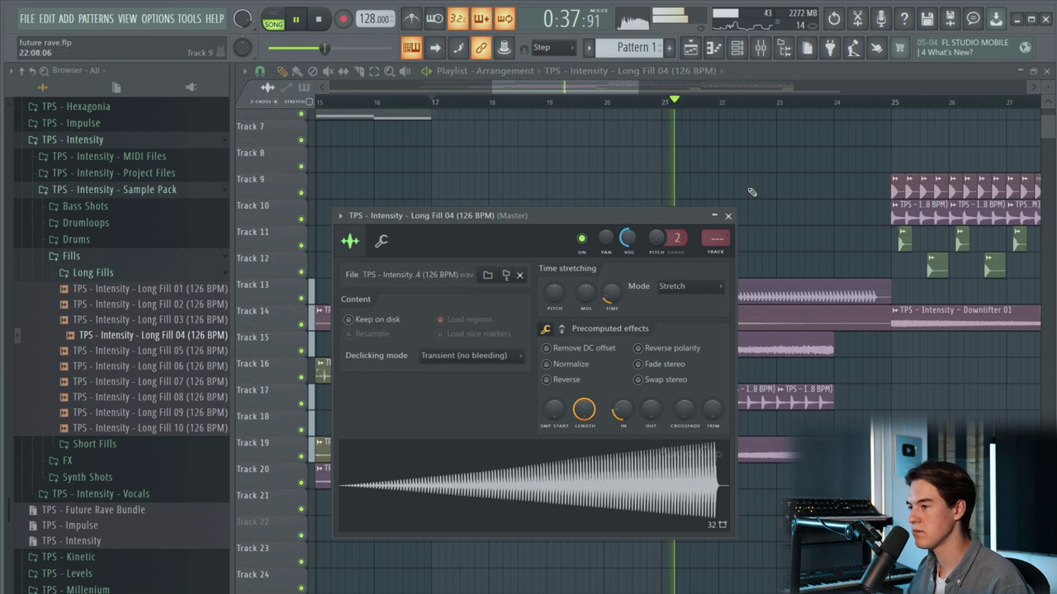
# - Trim the Long Fill 04 clip on track 13 to end at bar 24 and set its channel volume to about 36%
pyautogui.click(727, 215)
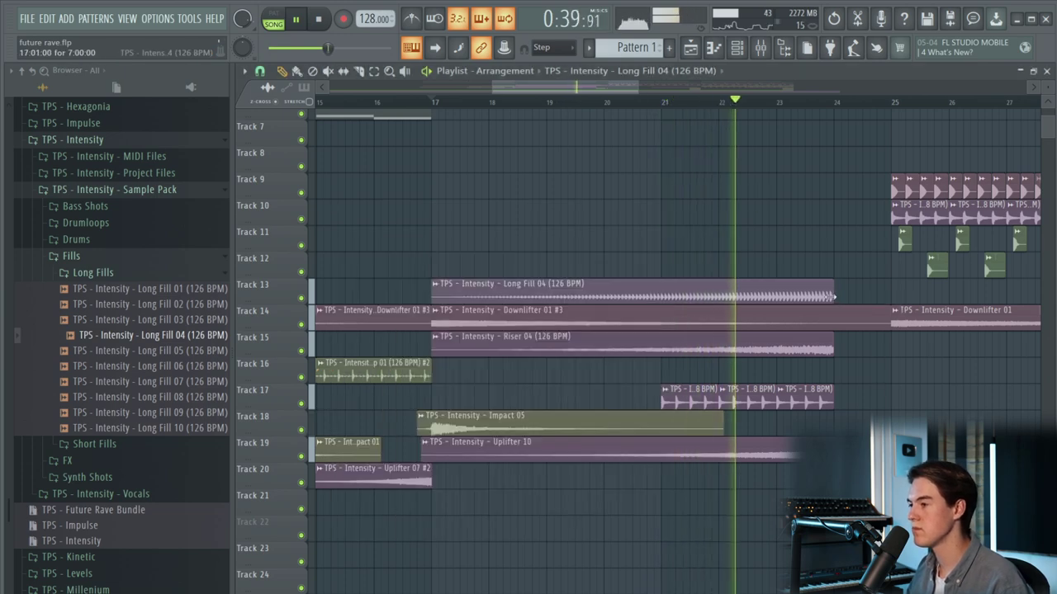
pyautogui.doubleClick(798, 292)
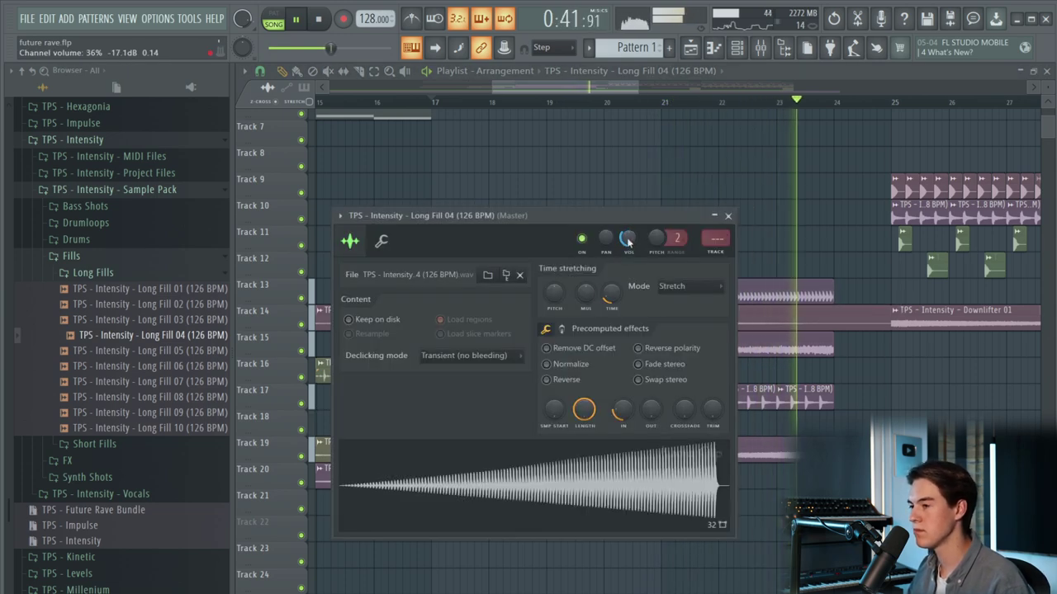
pyautogui.press('Escape')
pyautogui.scroll(3, 799, 248)
pyautogui.press('space')
# - Play the end of the build-up into the drop and examine the automation curves on tracks 28 to 32
pyautogui.scroll(-7, 752, 240)
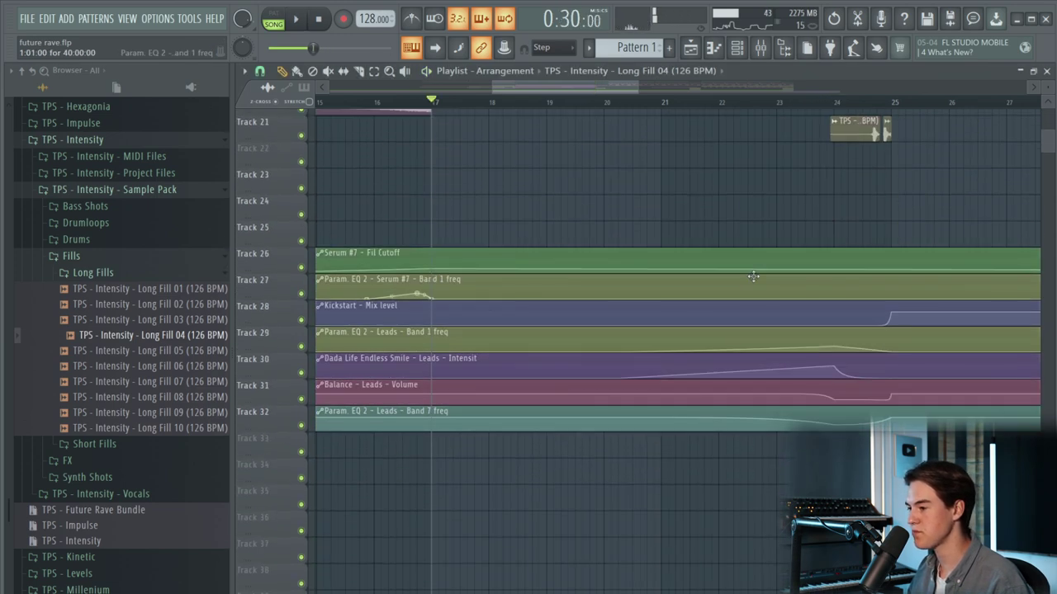
pyautogui.scroll(3, 791, 408)
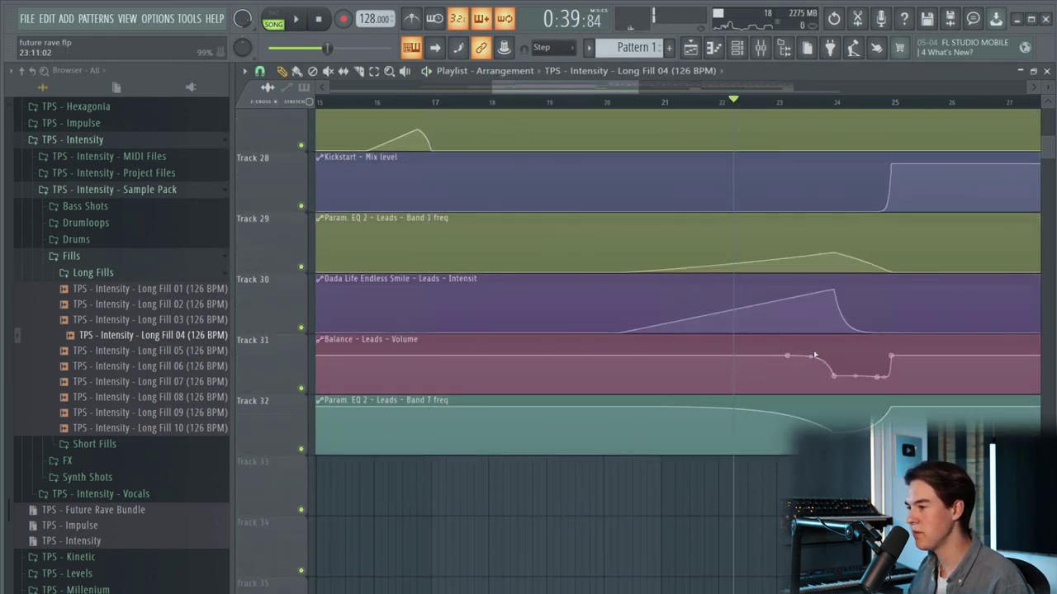
pyautogui.press('space')
pyautogui.scroll(2, 813, 421)
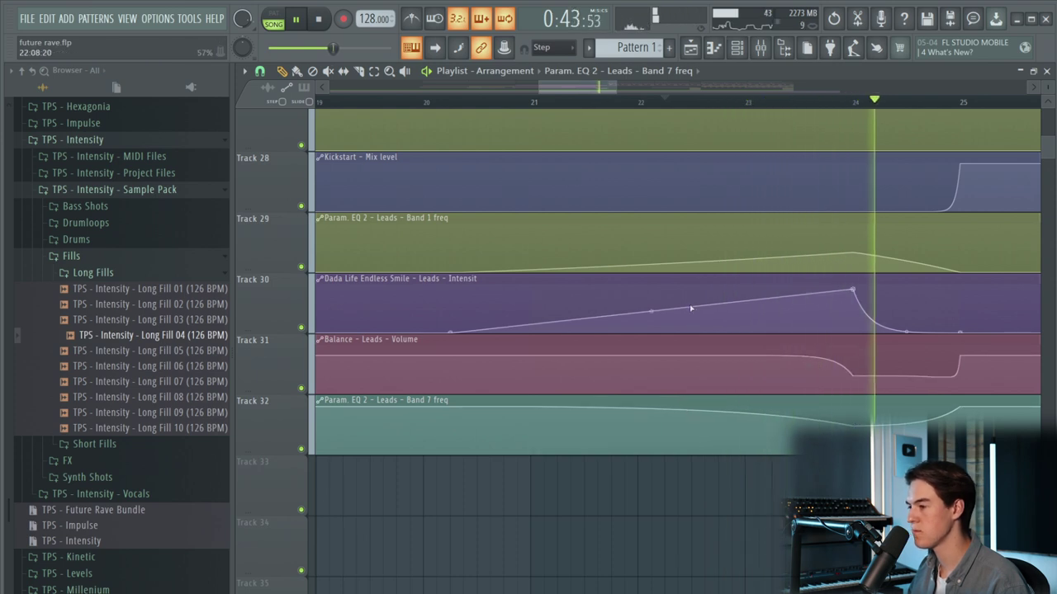
pyautogui.scroll(-3, 691, 308)
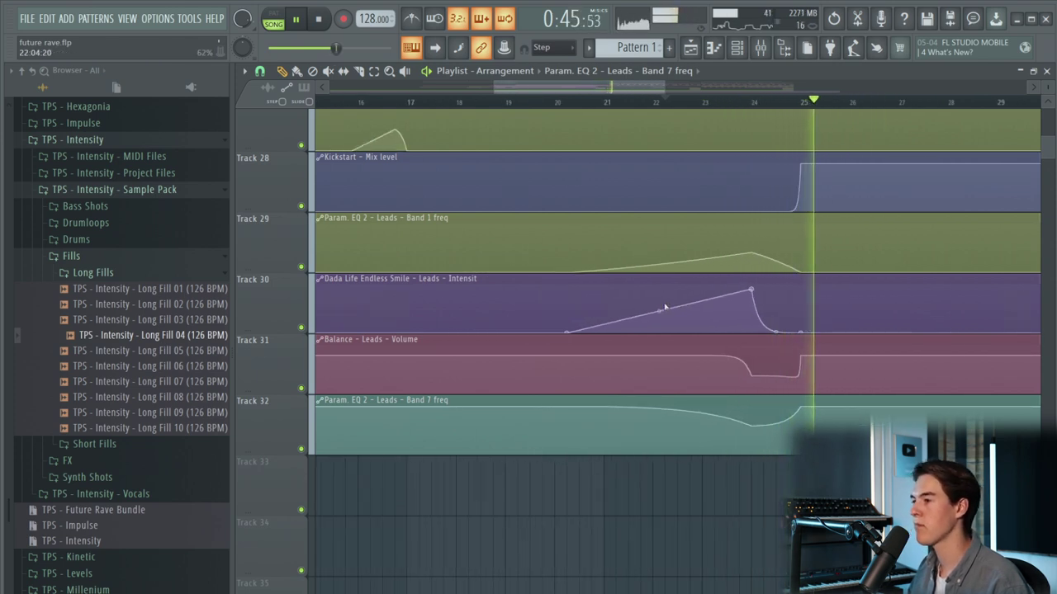
pyautogui.scroll(8, 665, 307)
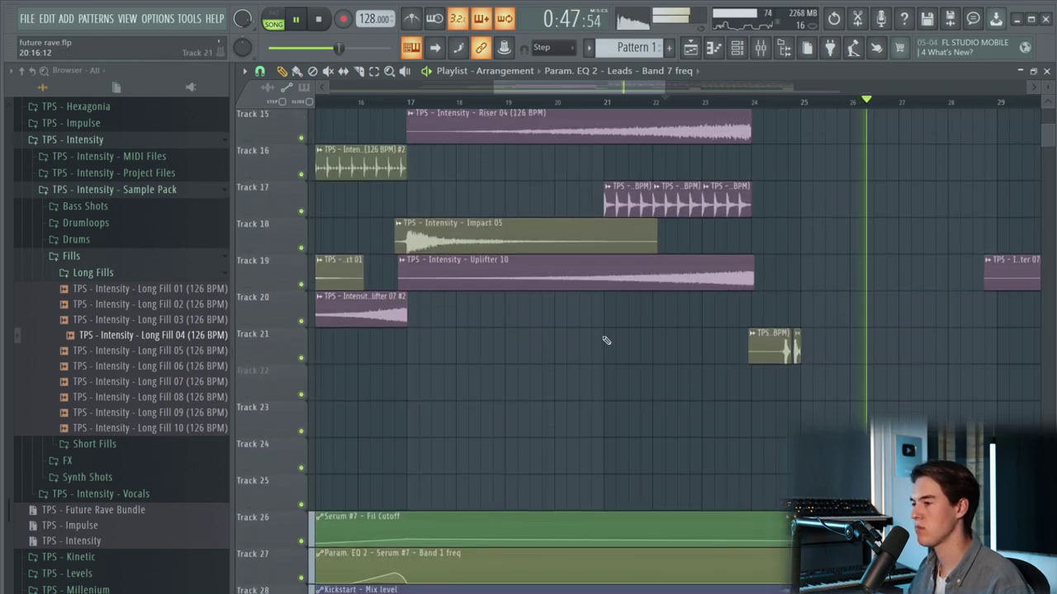
pyautogui.scroll(-4, 606, 340)
pyautogui.scroll(8, 582, 332)
pyautogui.press('space')
# - Copy the Tonight BbMin vocal clip at bar 9 to track 1, solo that track and make the copy unique
pyautogui.click(417, 105)
pyautogui.scroll(4, 425, 114)
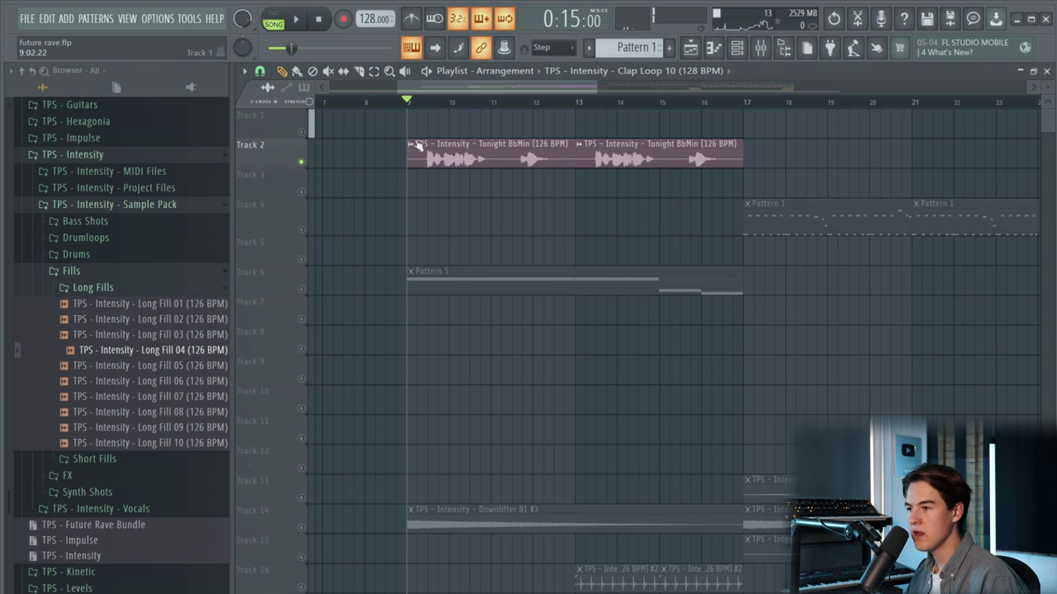
pyautogui.scroll(3, 410, 132)
pyautogui.rightClick(301, 132)
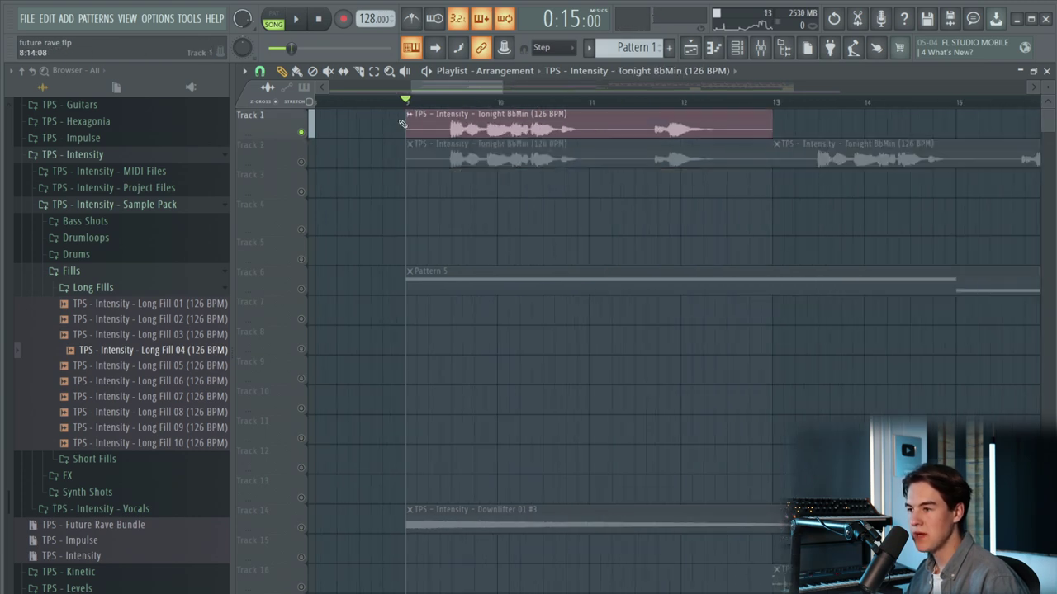
pyautogui.click(408, 115)
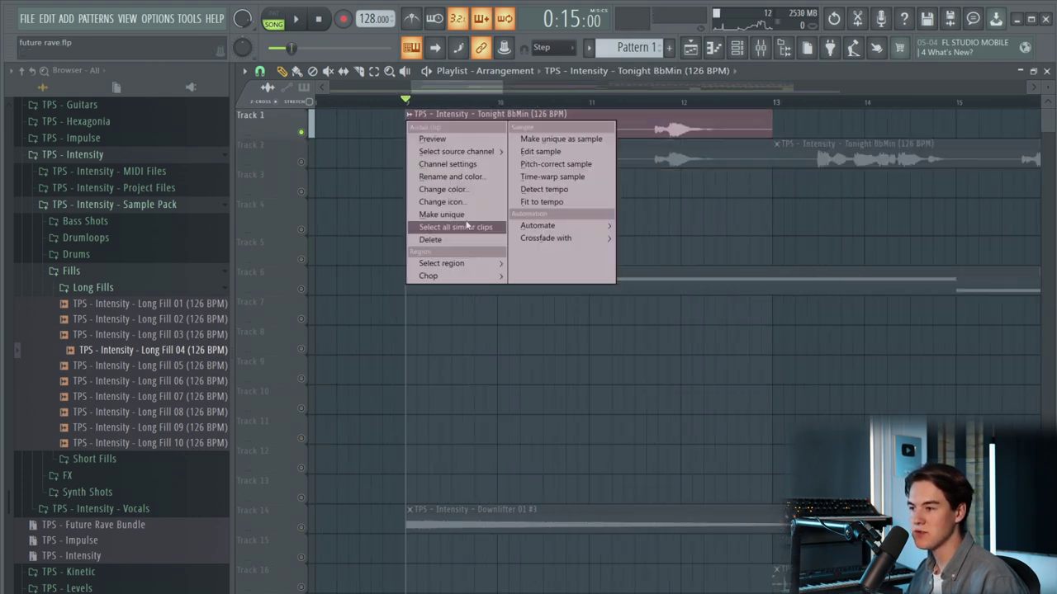
pyautogui.click(462, 214)
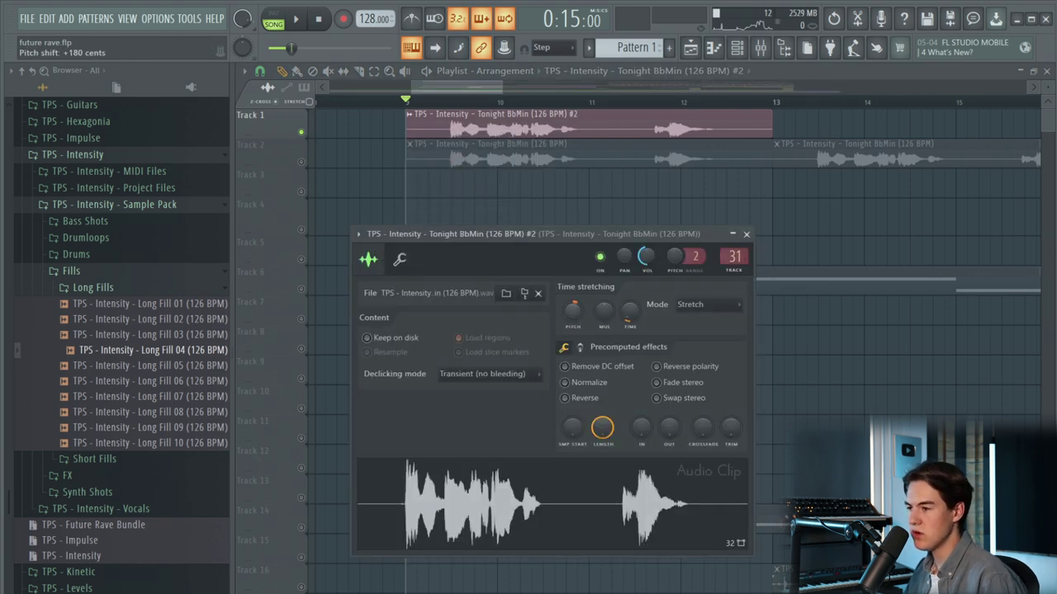
# - Raise the copied vocal's pitch and lower its channel volume to about 8% while playing it with the original on track 2
pyautogui.press('Escape')
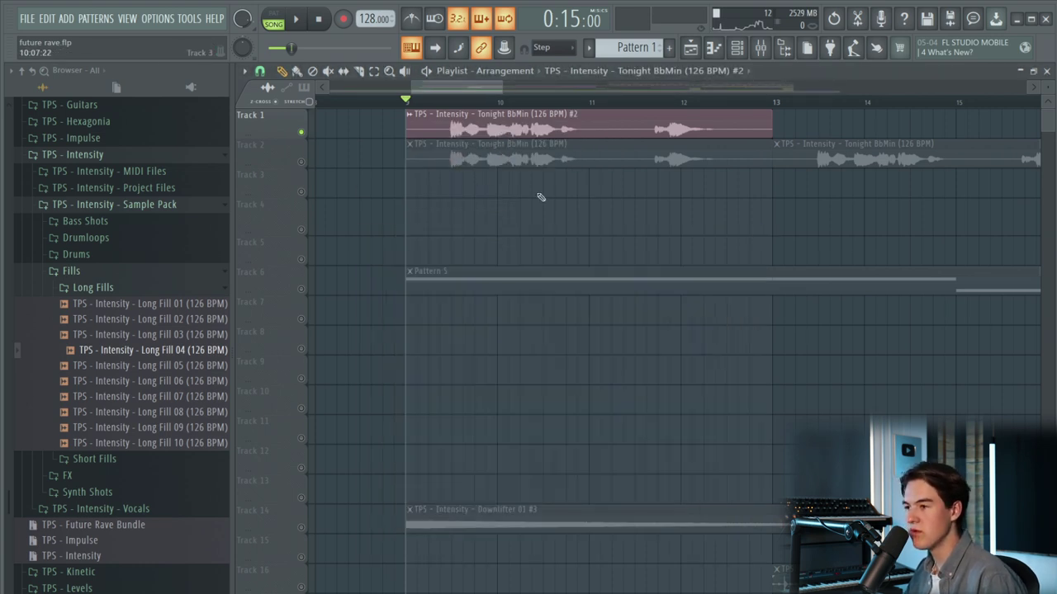
pyautogui.press('space')
pyautogui.click(302, 163)
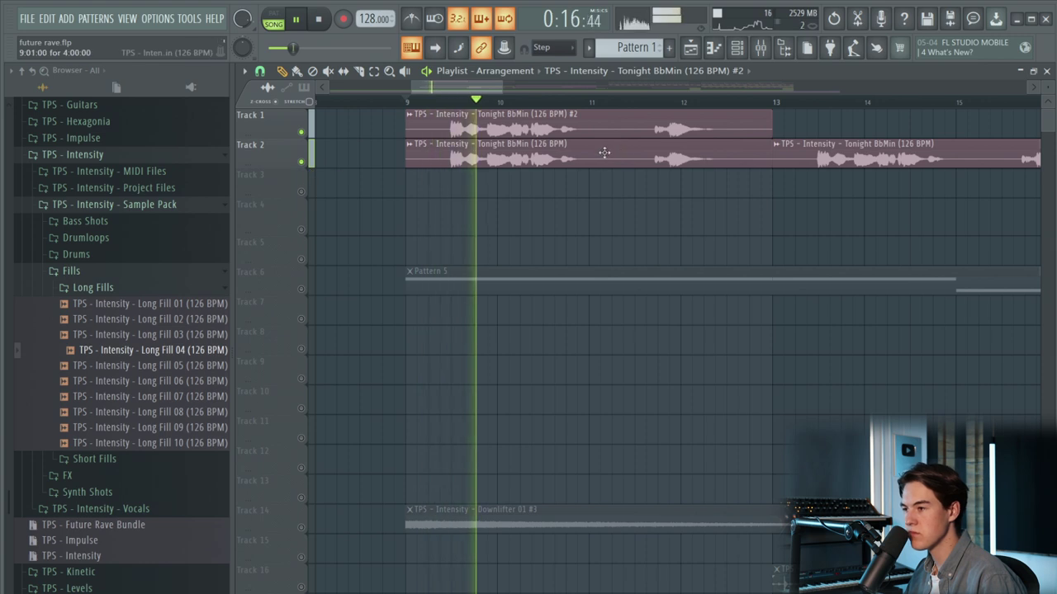
pyautogui.scroll(-3, 570, 127)
pyautogui.doubleClick(570, 126)
pyautogui.moveTo(642, 261); pyautogui.dragTo(642, 280)
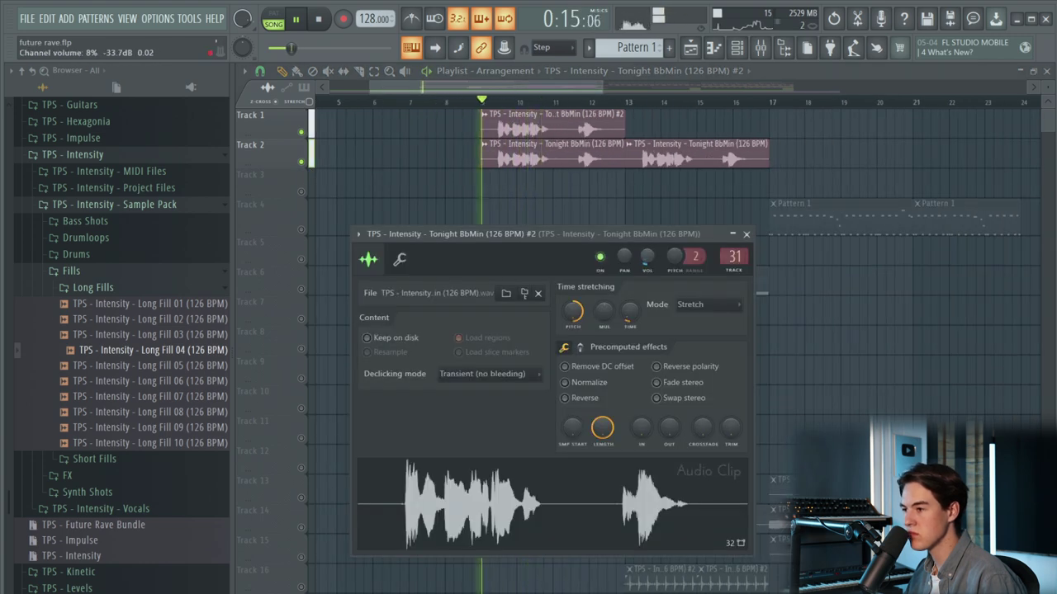
pyautogui.rightClick(830, 312)
# - Mute track 2, then set the copied vocal's stretching mode to Stretch Pro and its channel volume to about 35%
pyautogui.scroll(4, 545, 136)
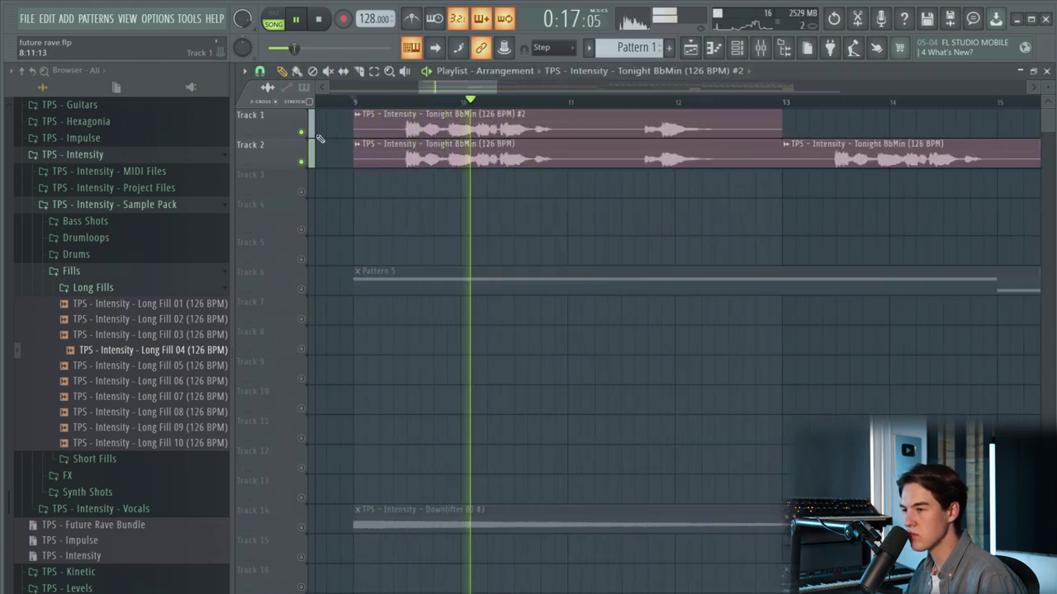
pyautogui.click(302, 162)
pyautogui.doubleClick(394, 116)
pyautogui.press('space')
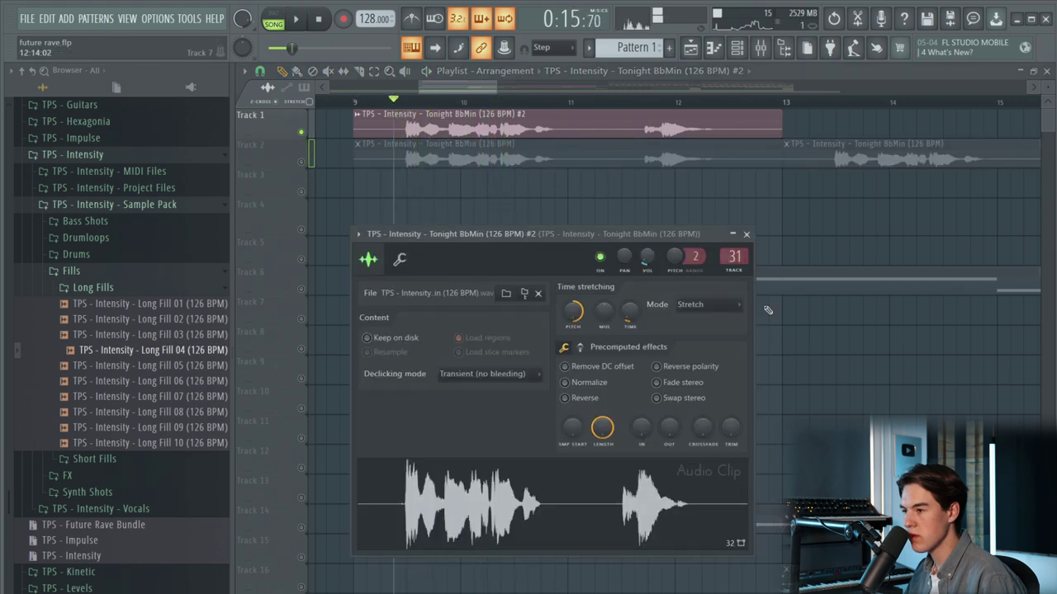
pyautogui.click(715, 307)
pyautogui.click(706, 355)
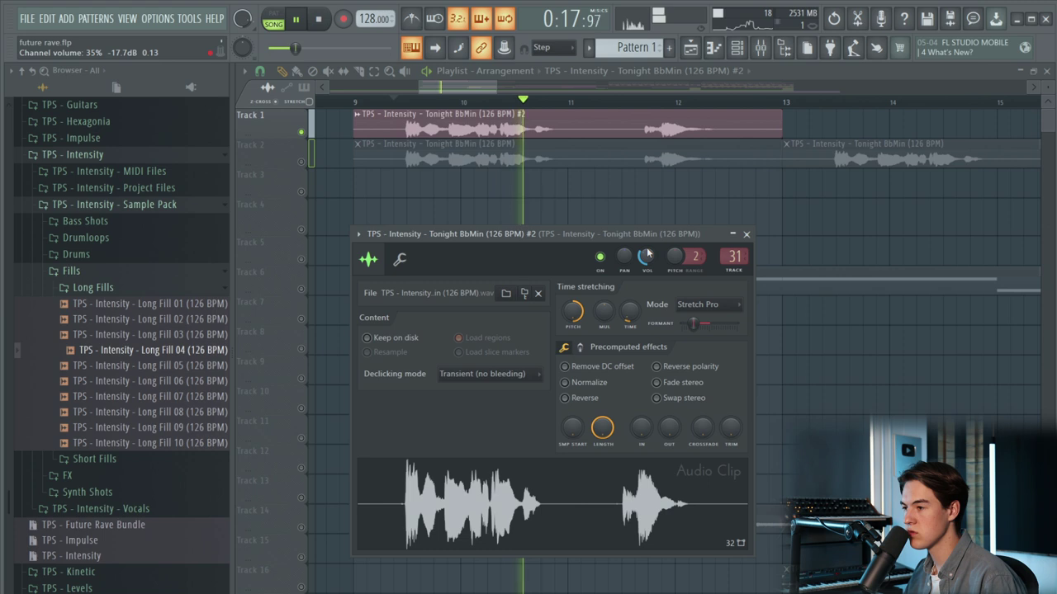
# - Play the pitched vocal together with the original on track 2, then restore playback of all tracks
pyautogui.click(302, 162)
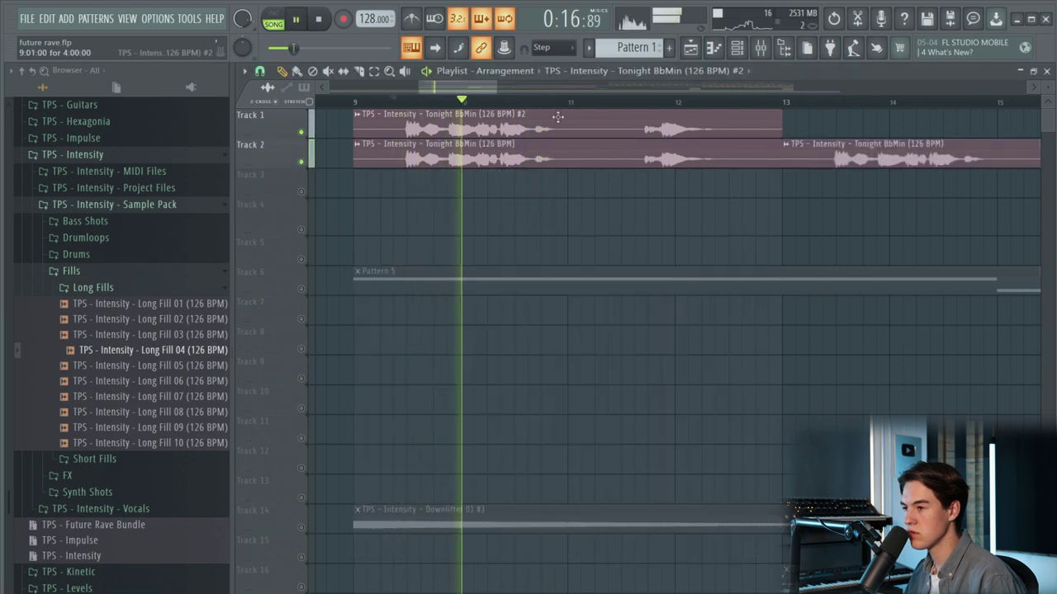
pyautogui.press('space')
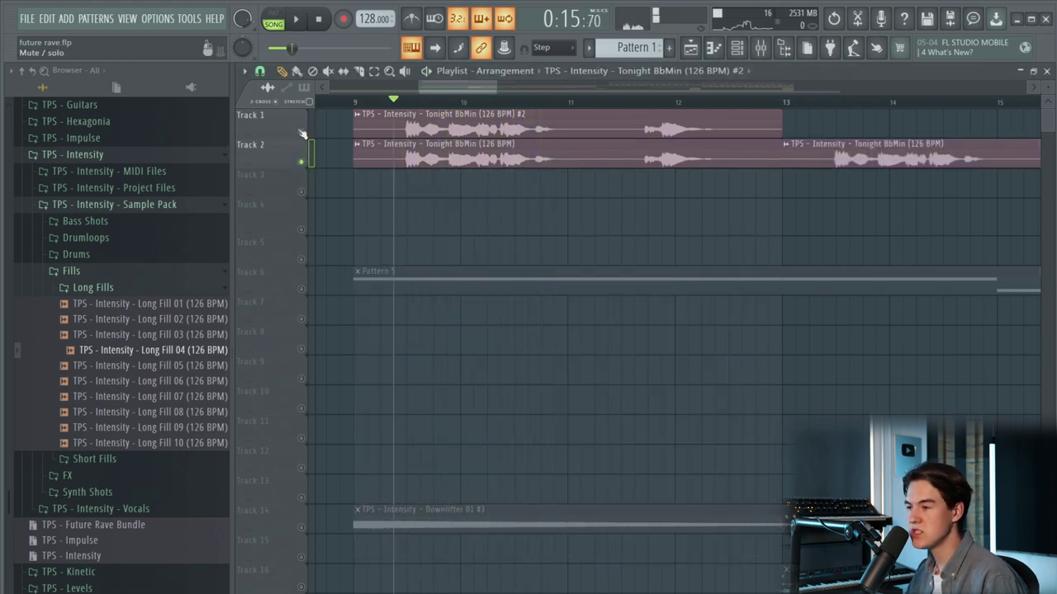
pyautogui.rightClick(303, 133)
pyautogui.rightClick(302, 133)
pyautogui.scroll(-3, 319, 134)
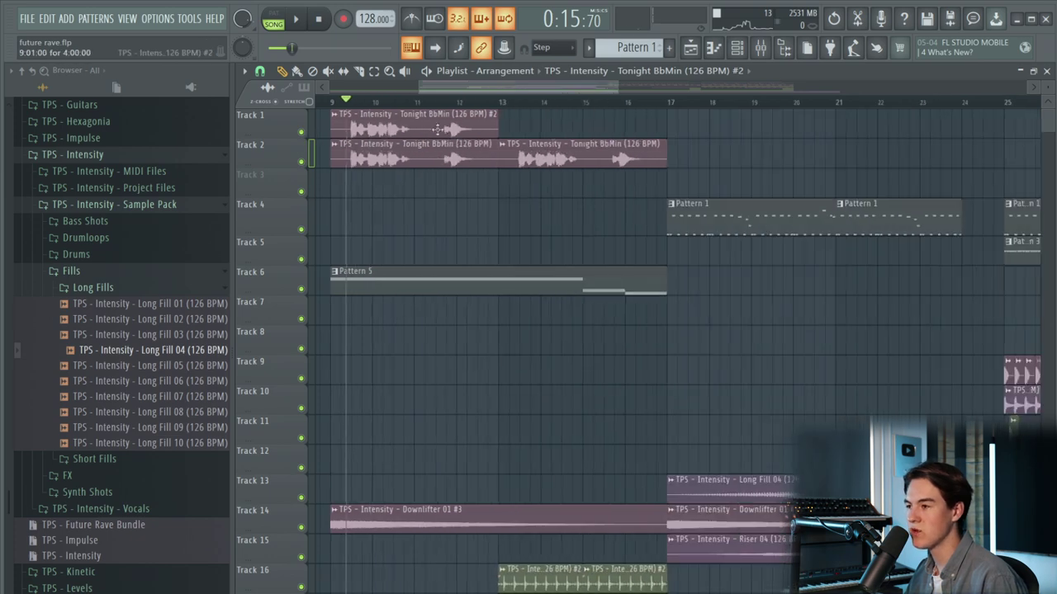
# - Place a second copy of the pitched vocal on track 1 at bar 13 and return the playhead to bar 9
pyautogui.click(505, 121)
pyautogui.scroll(-1, 431, 116)
pyautogui.scroll(2, 374, 112)
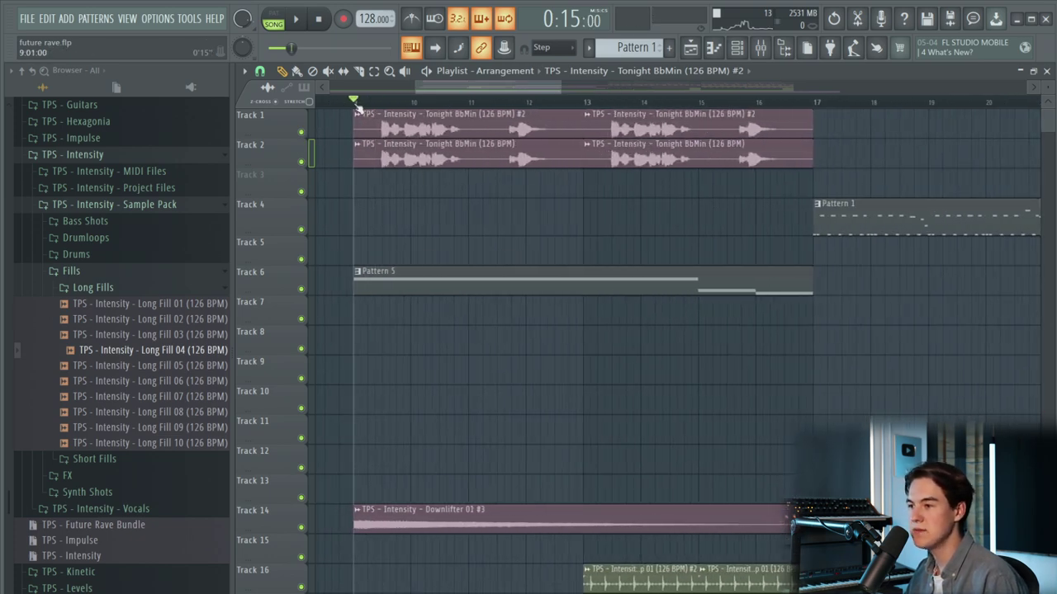
# - Play the arrangement from bar 9 into the build-up at bar 17, checking the layered vocals with the effects and loops
pyautogui.scroll(2, 362, 134)
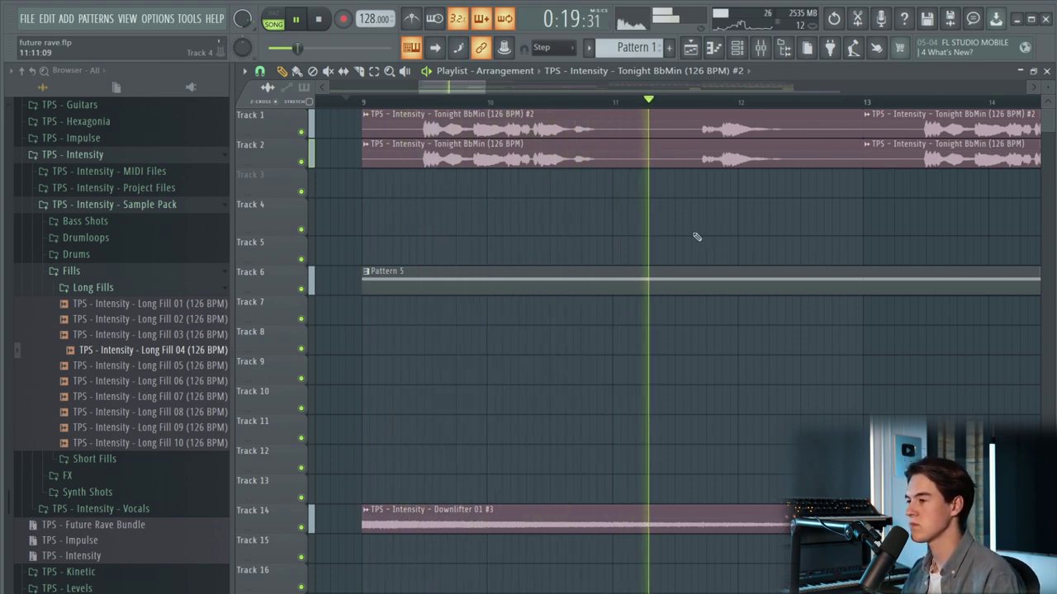
pyautogui.scroll(-2, 613, 227)
pyautogui.scroll(-2, 613, 232)
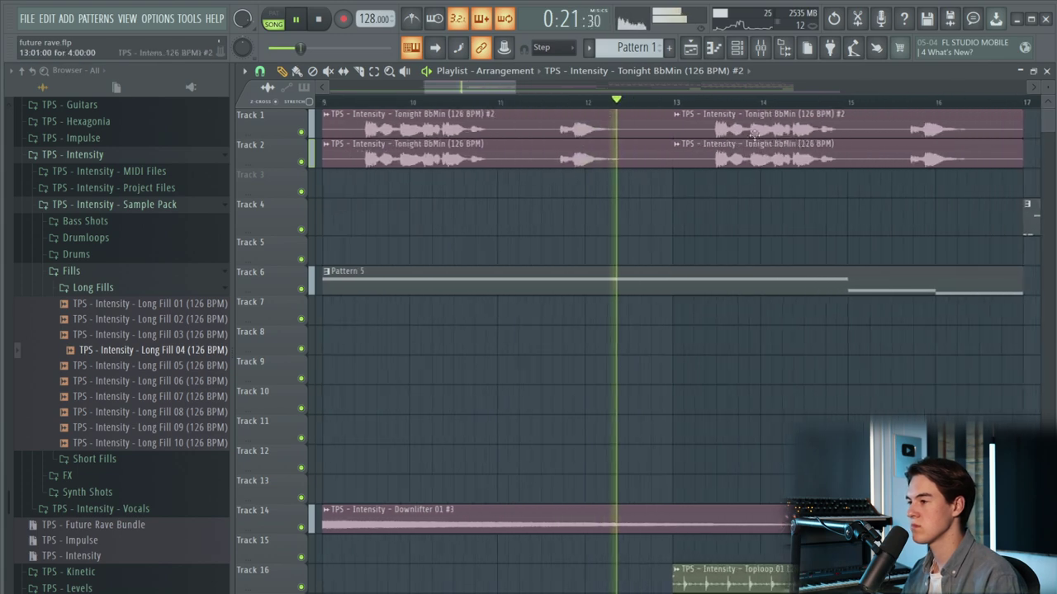
pyautogui.scroll(-2, 688, 339)
pyautogui.scroll(2, 698, 333)
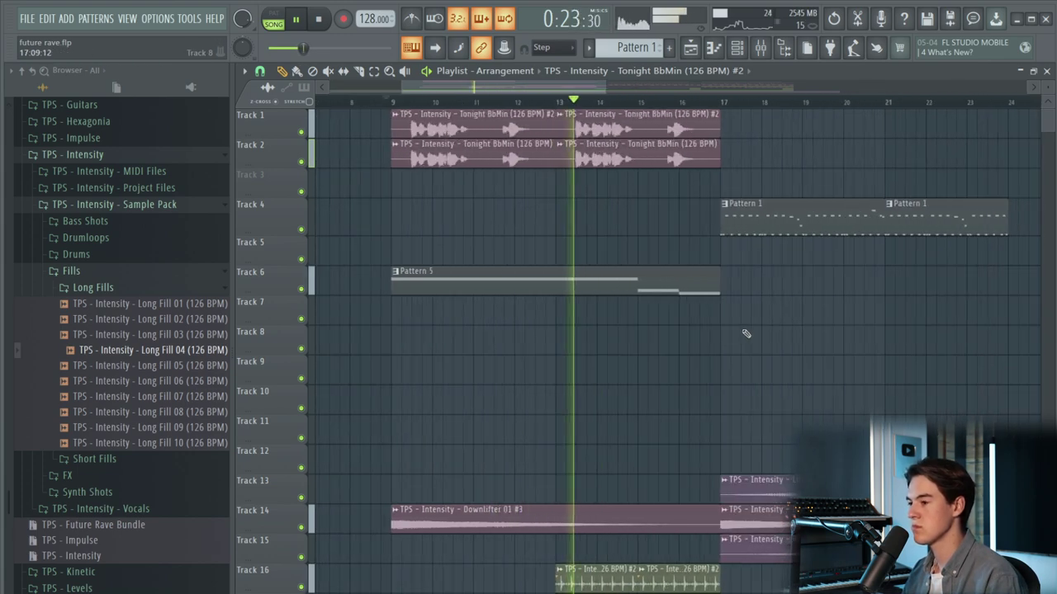
pyautogui.scroll(-4, 706, 332)
pyautogui.scroll(2, 712, 332)
pyautogui.scroll(-5, 712, 333)
pyautogui.scroll(1, 702, 384)
pyautogui.scroll(1, 731, 434)
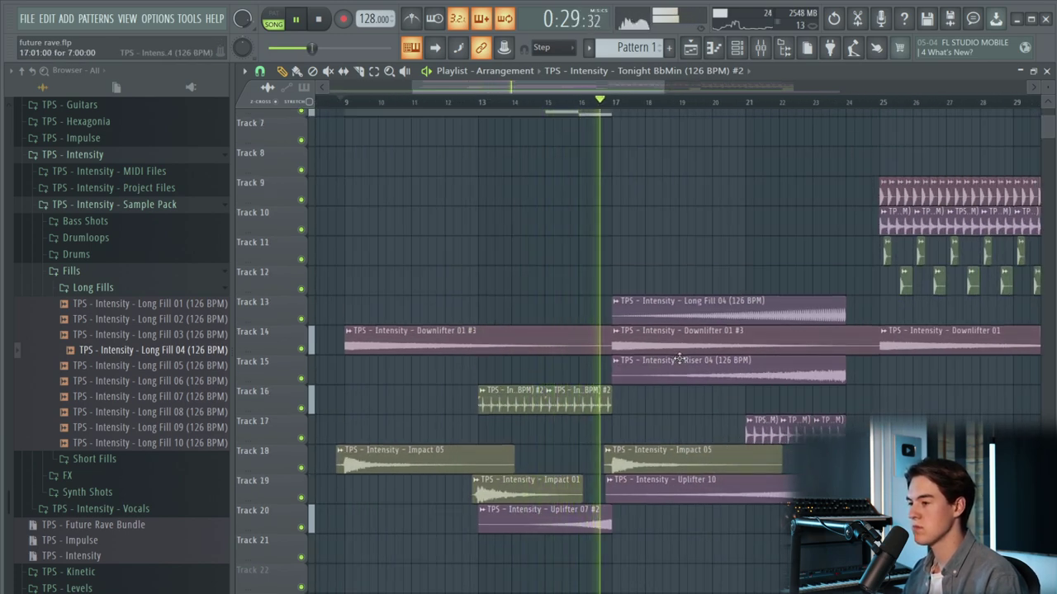
pyautogui.scroll(3, 683, 364)
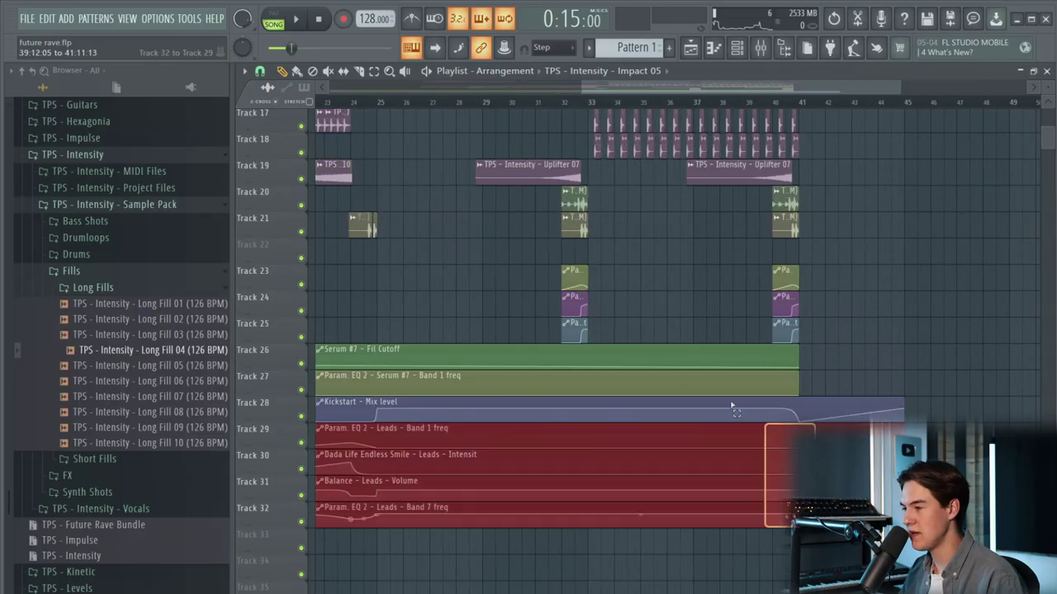
# - Shift all the automation clips from track 23 downward by three tracks to free up tracks 23 to 25
pyautogui.moveTo(731, 405); pyautogui.dragTo(503, 276)
pyautogui.hotkey('shift', 'Down')
pyautogui.hotkey('shift', 'Down')
pyautogui.hotkey('shift', 'Down')
pyautogui.rightClick(475, 298)
pyautogui.keyDown('ctrl'); pyautogui.scroll(-3, 474, 293); pyautogui.keyUp('ctrl')
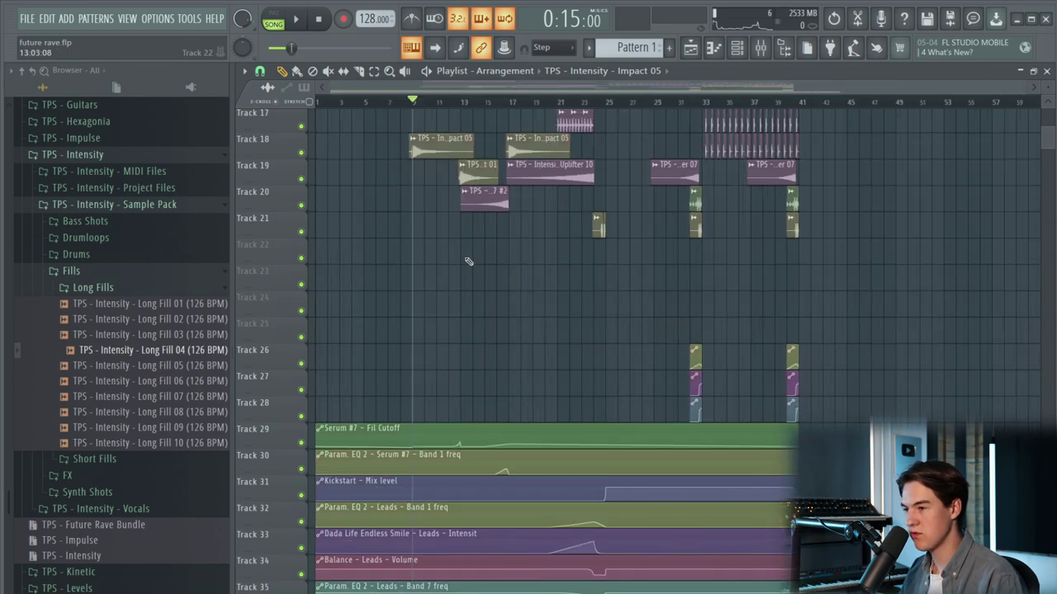
# - Add an Impact 05 clip on track 23 with its hit landing on bar 41, and play it back
pyautogui.keyDown('ctrl'); pyautogui.scroll(3, 813, 272); pyautogui.keyUp('ctrl')
pyautogui.click(798, 278)
pyautogui.keyDown('ctrl'); pyautogui.scroll(2, 798, 278); pyautogui.keyUp('ctrl')
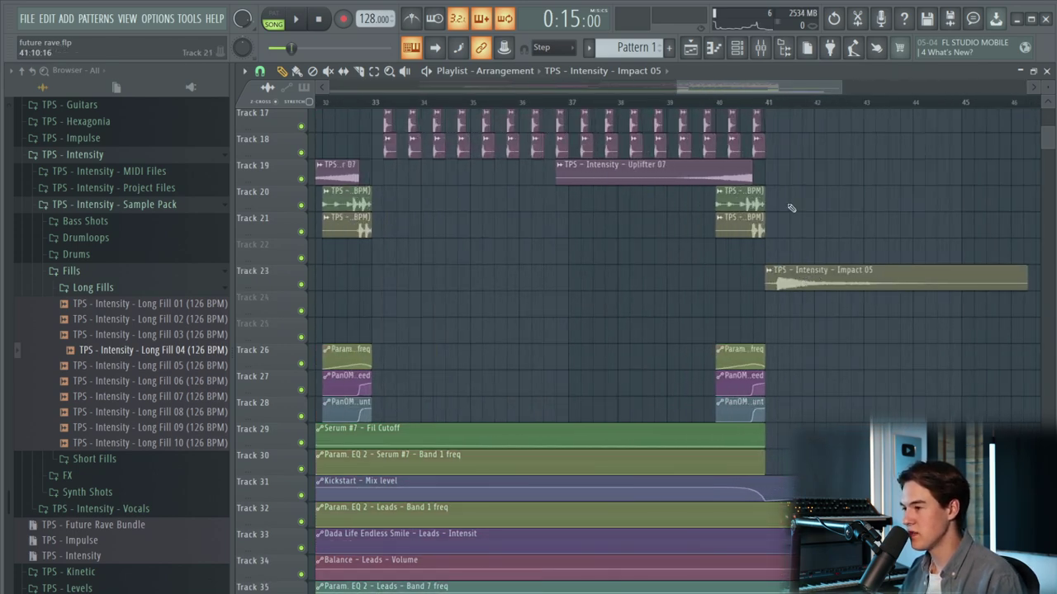
pyautogui.keyDown('ctrl'); pyautogui.scroll(3, 790, 276); pyautogui.keyUp('ctrl')
pyautogui.moveTo(837, 275); pyautogui.dragTo(792, 278)
pyautogui.scroll(5, 756, 294)
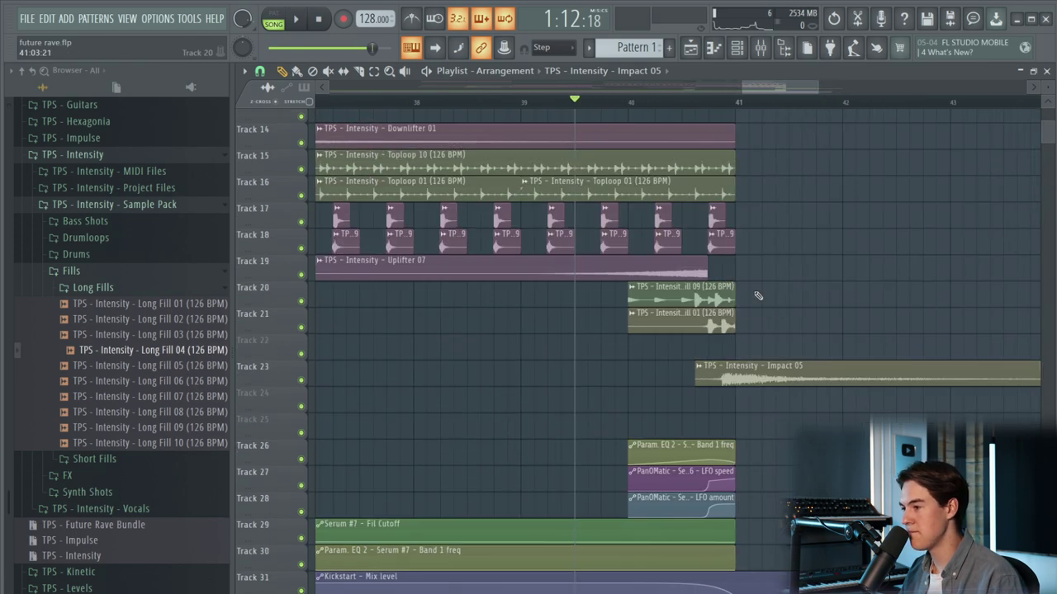
pyautogui.moveTo(758, 415); pyautogui.dragTo(773, 417)
pyautogui.press('space')
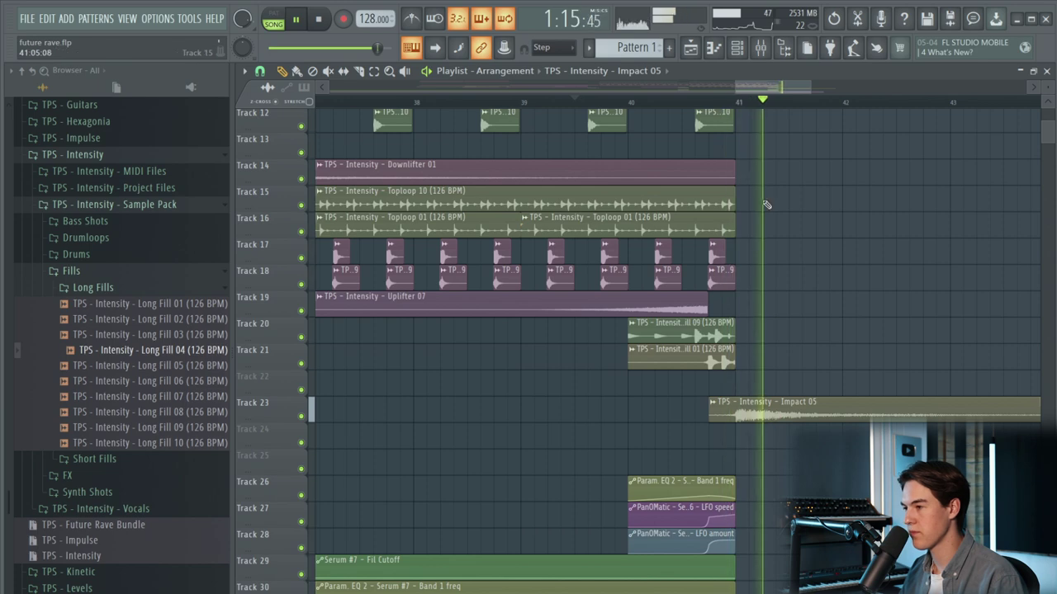
# - Move the last Uplifter 07 clip on track 19 so it ends at bar 41, and play the ending
pyautogui.click(684, 106)
pyautogui.keyDown('ctrl'); pyautogui.scroll(-4, 888, 355); pyautogui.keyUp('ctrl')
pyautogui.press('space')
pyautogui.keyDown('ctrl'); pyautogui.scroll(4, 921, 342); pyautogui.keyUp('ctrl')
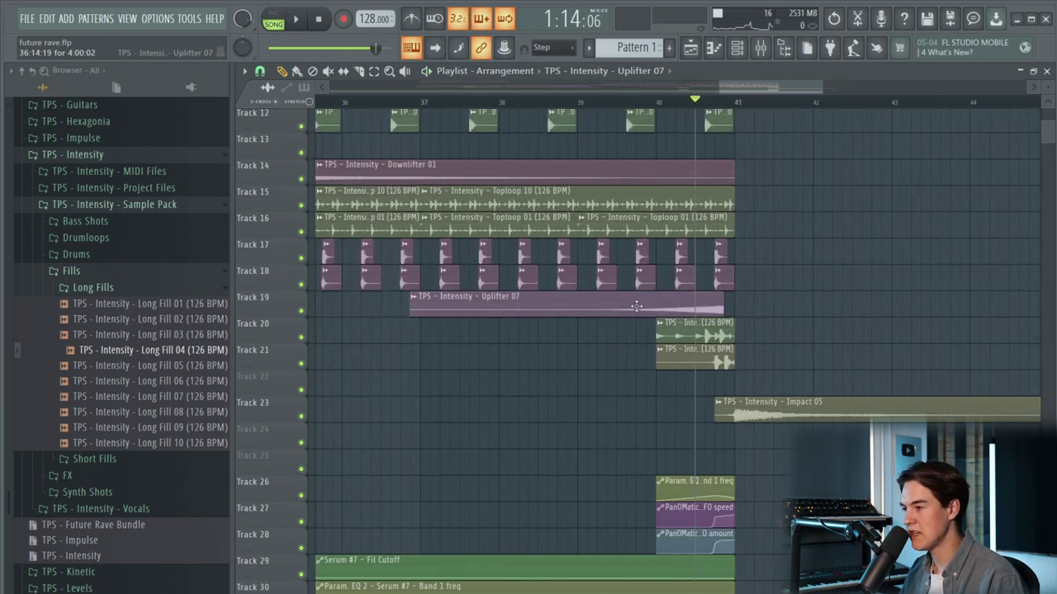
pyautogui.press('space')
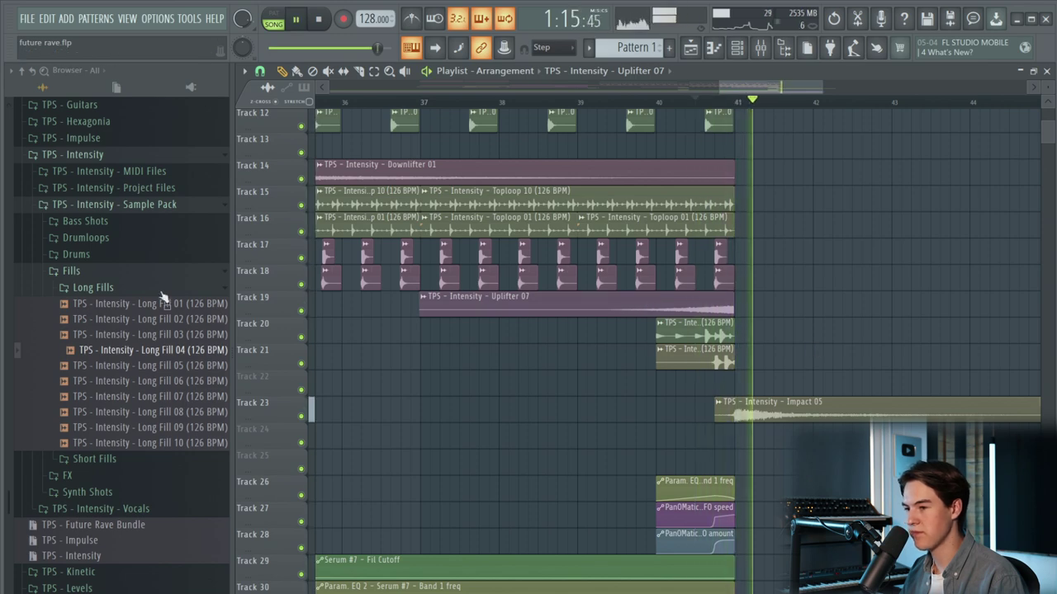
pyautogui.press('space')
# - Play the finished arrangement from bar 9 and review the vocal, pattern and effect tracks through the intro and build-up
pyautogui.scroll(6, 875, 351)
pyautogui.keyDown('ctrl'); pyautogui.scroll(-6, 818, 347); pyautogui.keyUp('ctrl')
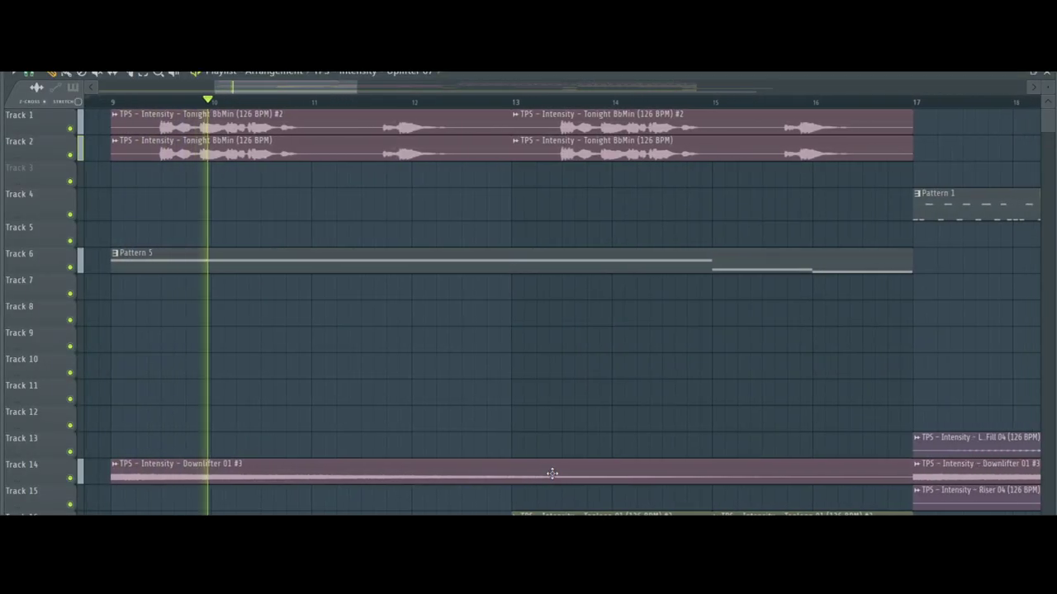
pyautogui.scroll(1, 484, 401)
pyautogui.scroll(3, 482, 401)
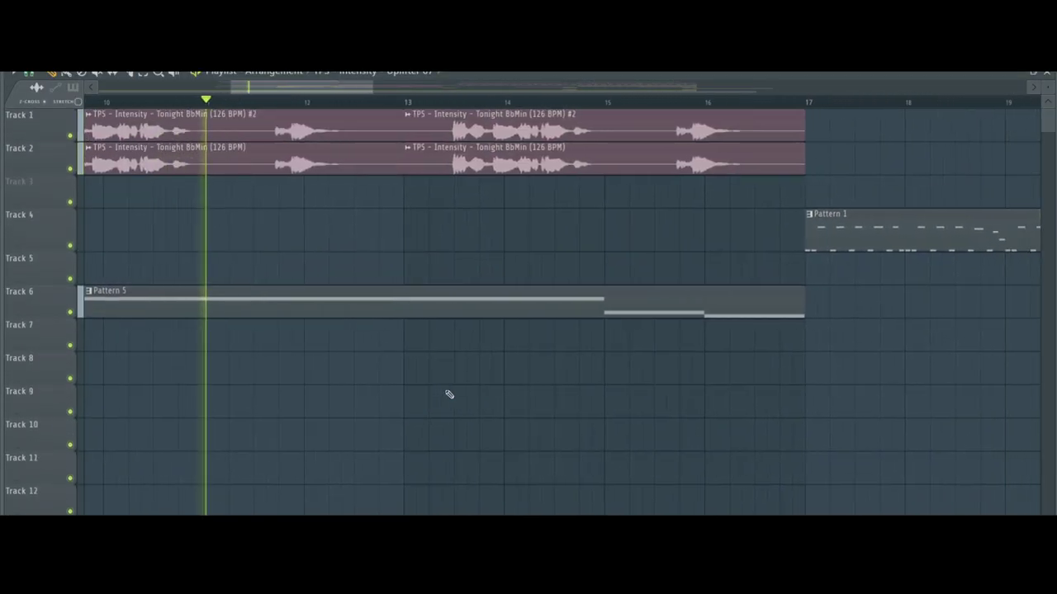
pyautogui.scroll(-7, 450, 394)
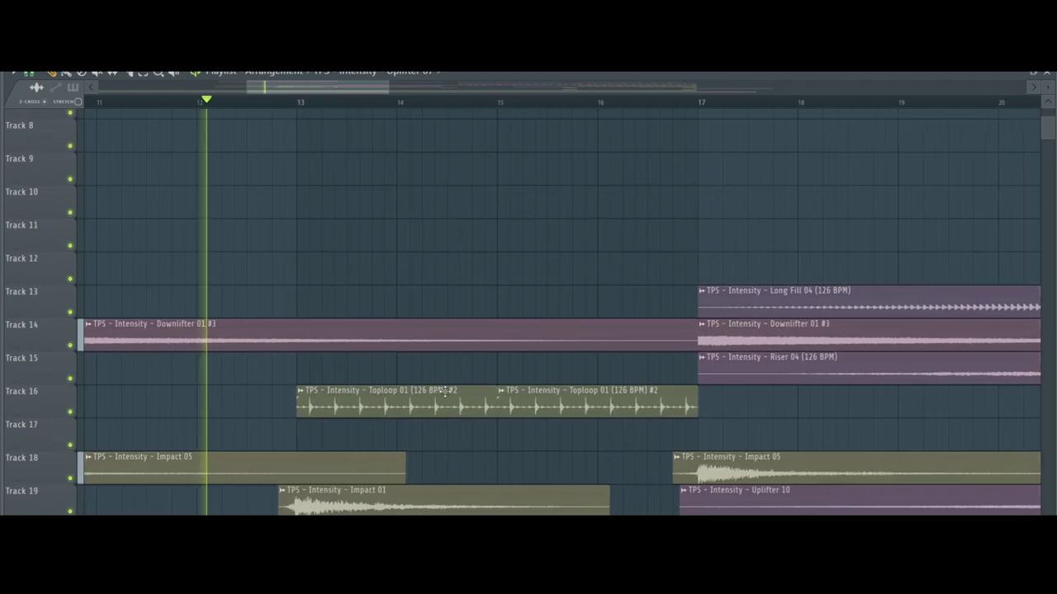
pyautogui.scroll(7, 446, 395)
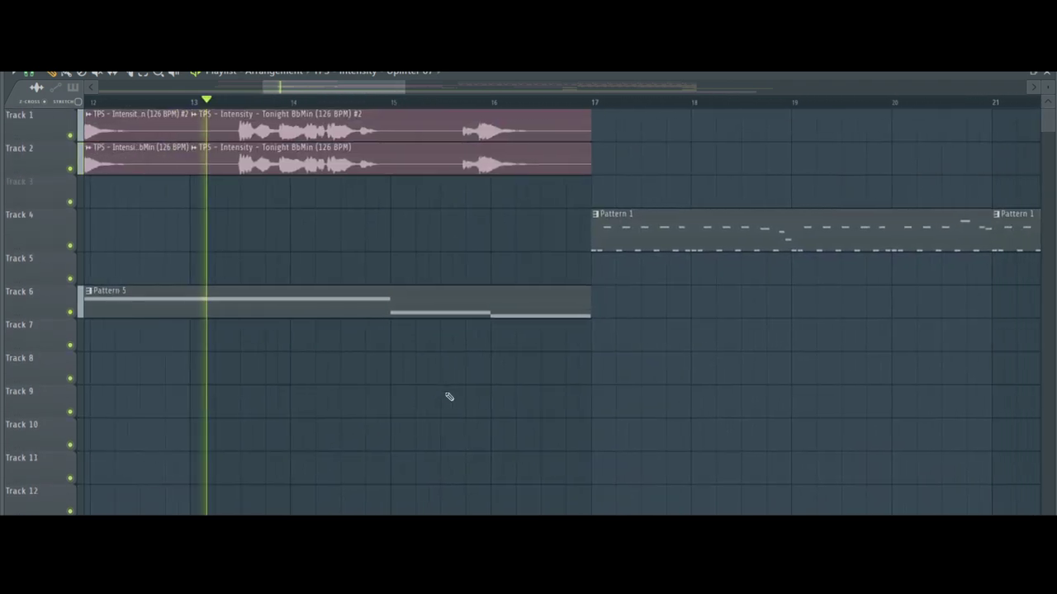
pyautogui.scroll(-2, 449, 397)
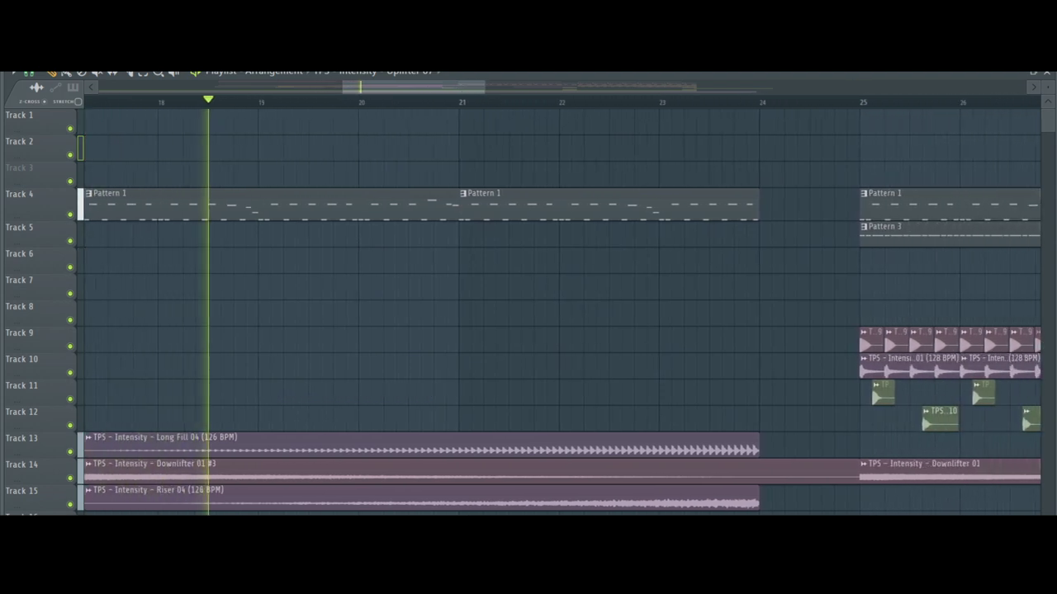
# - Inspect the second Fruity Parametric EQ 2 on the Serum #2 mixer track during playback, and return to the playlist
pyautogui.press('F9')
pyautogui.moveTo(413, 198); pyautogui.dragTo(486, 203)
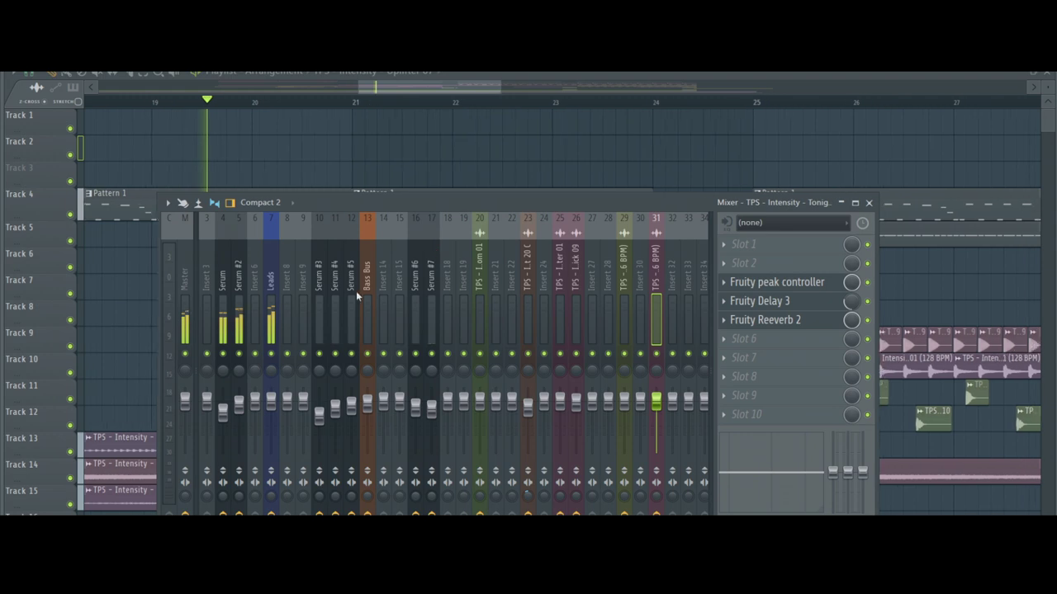
pyautogui.click(780, 284)
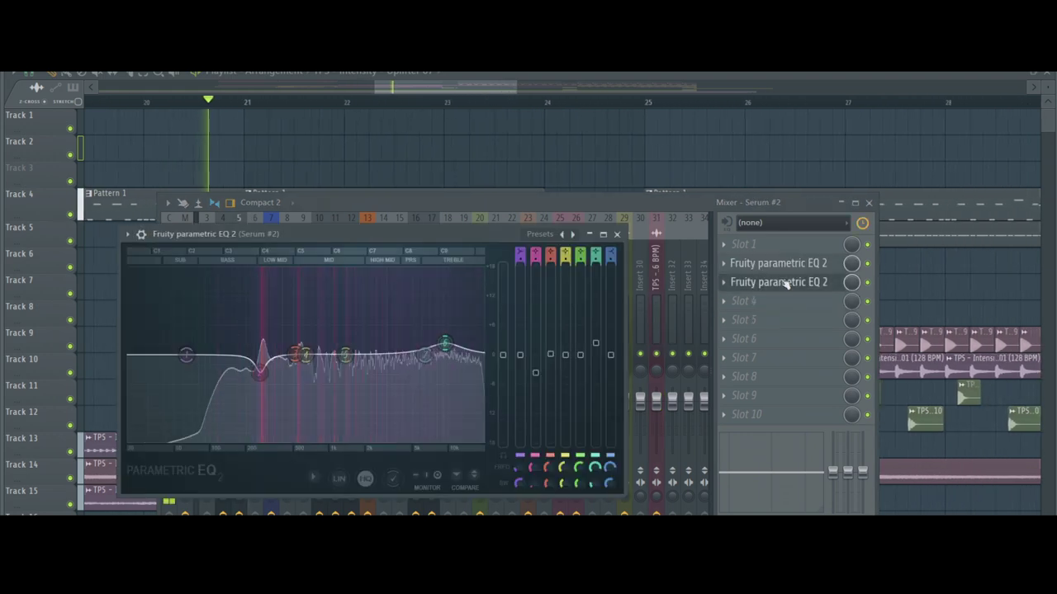
pyautogui.press('F12')
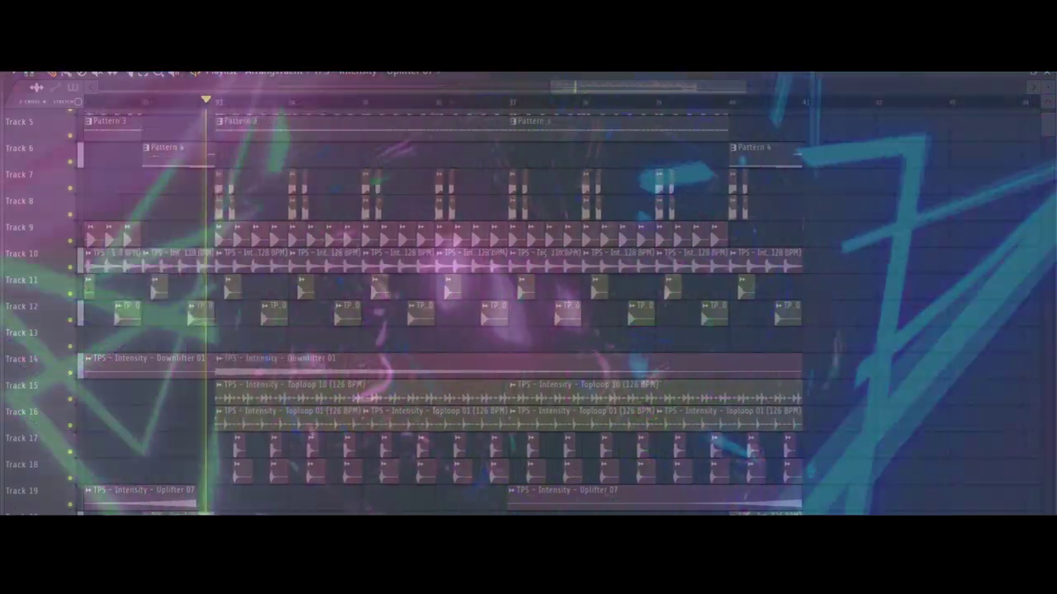
pyautogui.moveTo(460, 103); pyautogui.dragTo(453, 156)
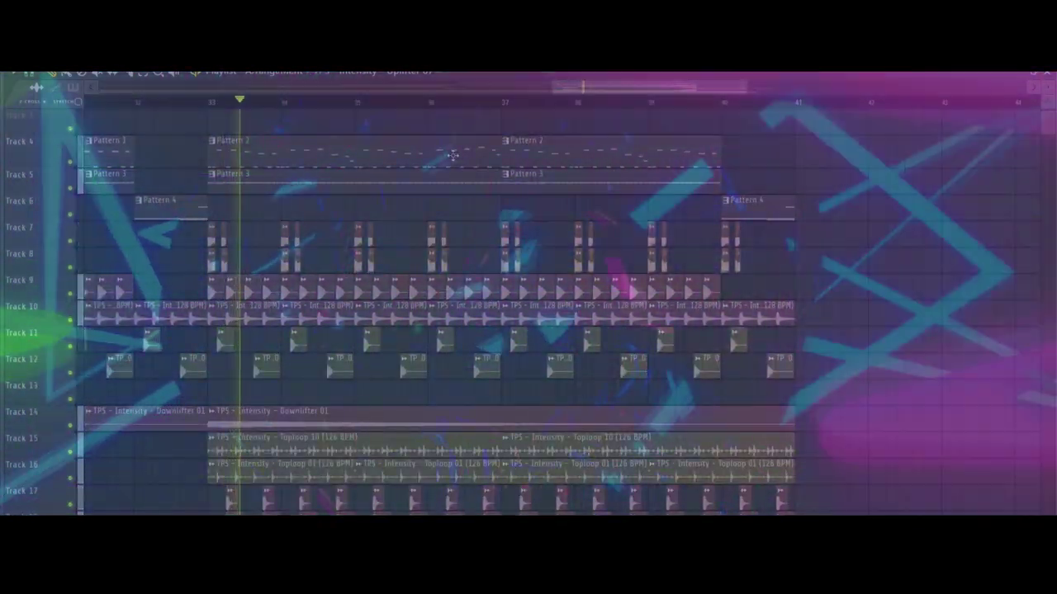